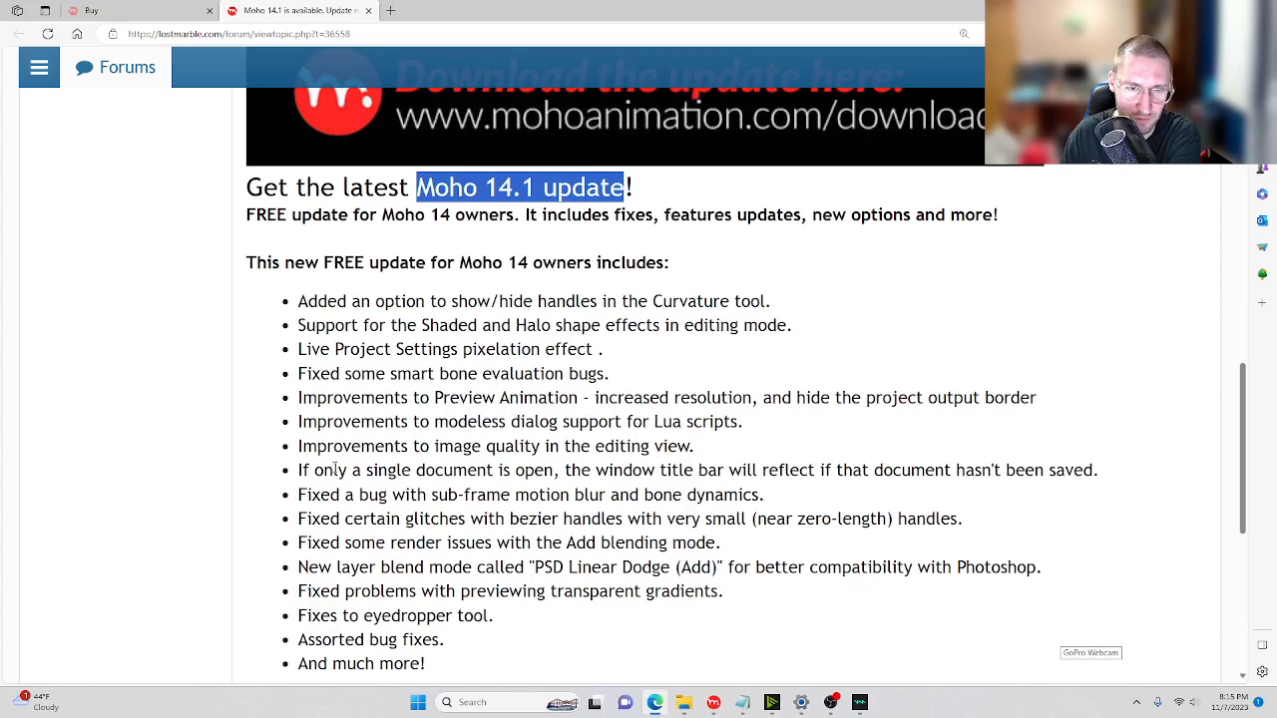
Highlight the release note about the title bar reflecting an unsaved document, and switch to Moho to check for updates.
{"action": "left_click_drag", "start_coordinate": [297, 470], "coordinate": [1104, 474]}
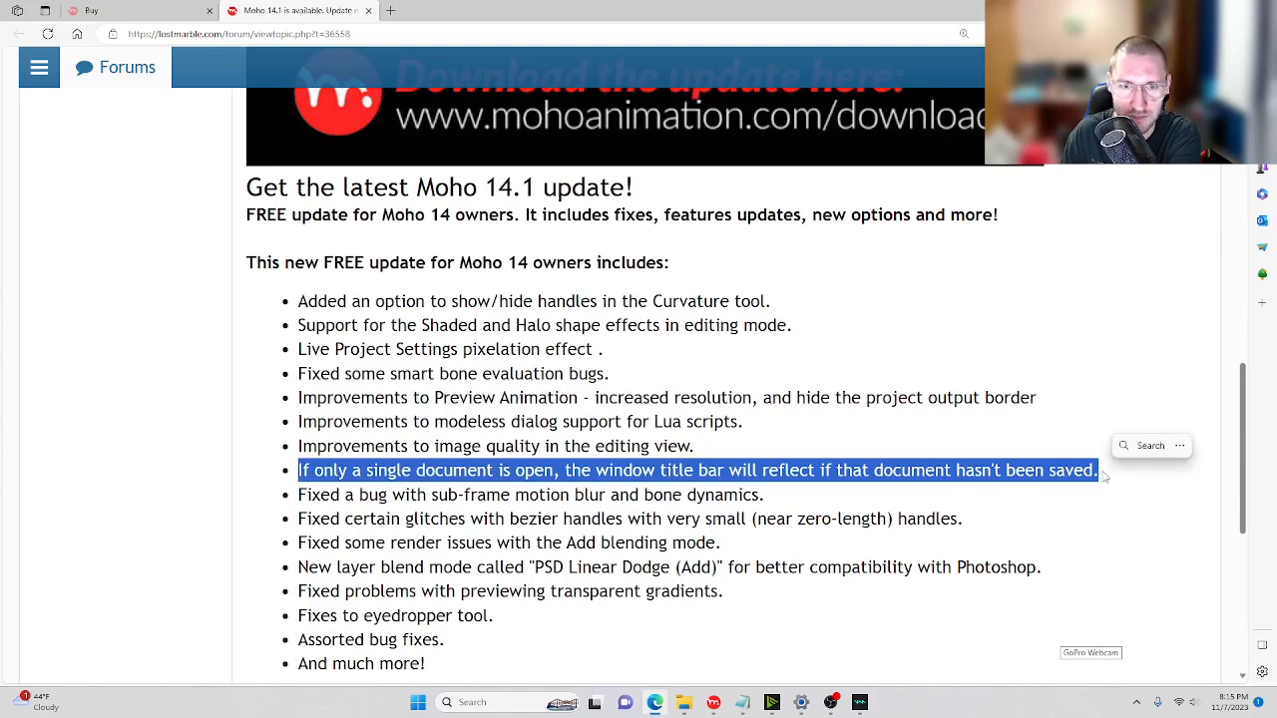
{"action": "left_click", "coordinate": [713, 705]}
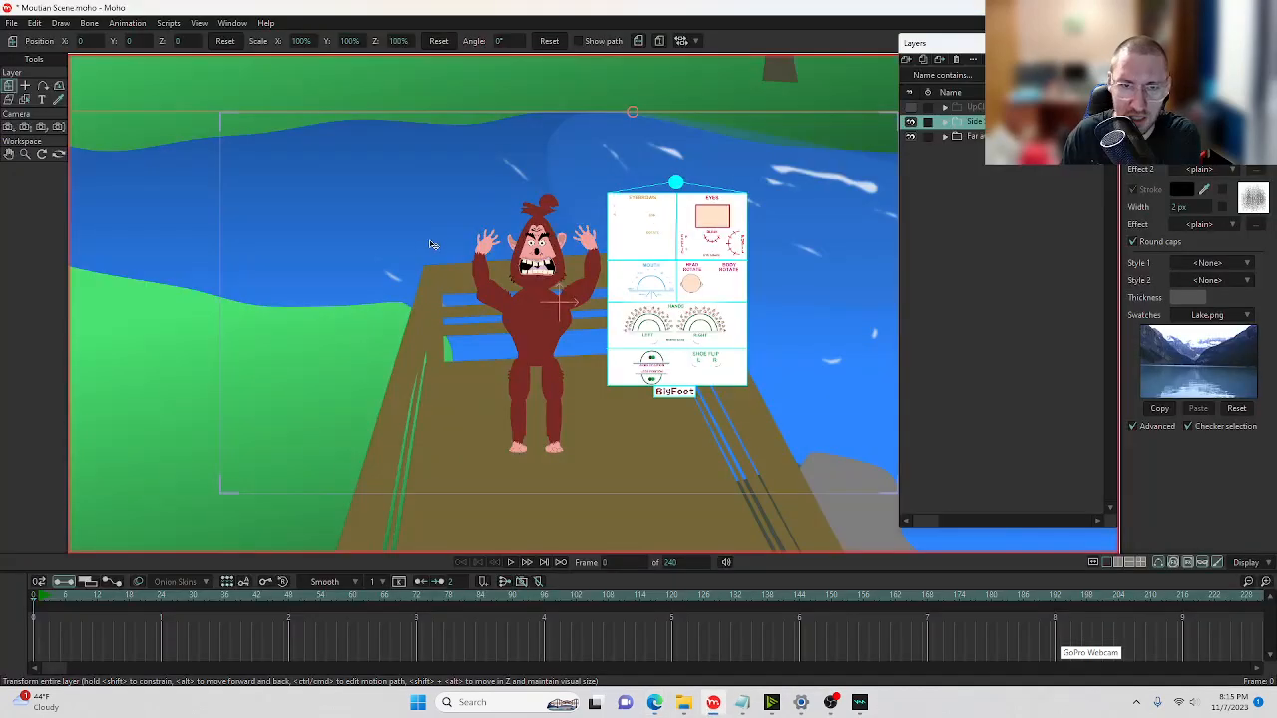
{"action": "left_click", "coordinate": [246, 25]}
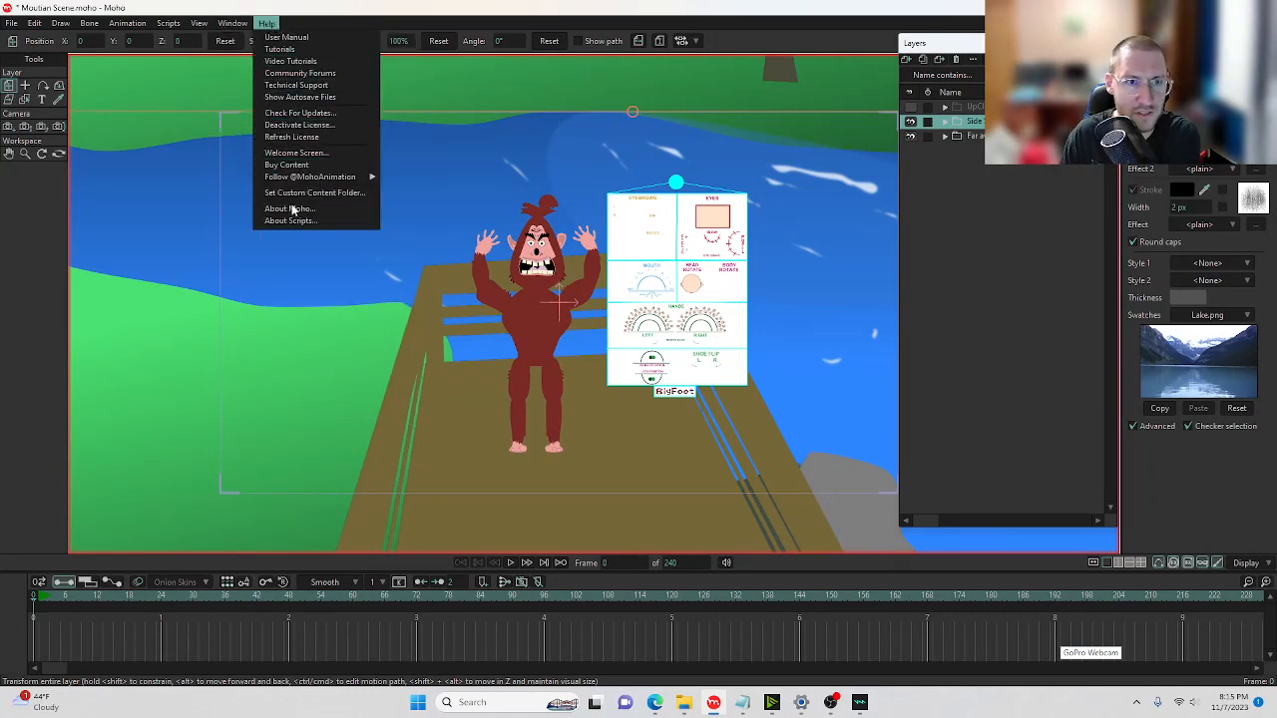
{"action": "left_click", "coordinate": [311, 114]}
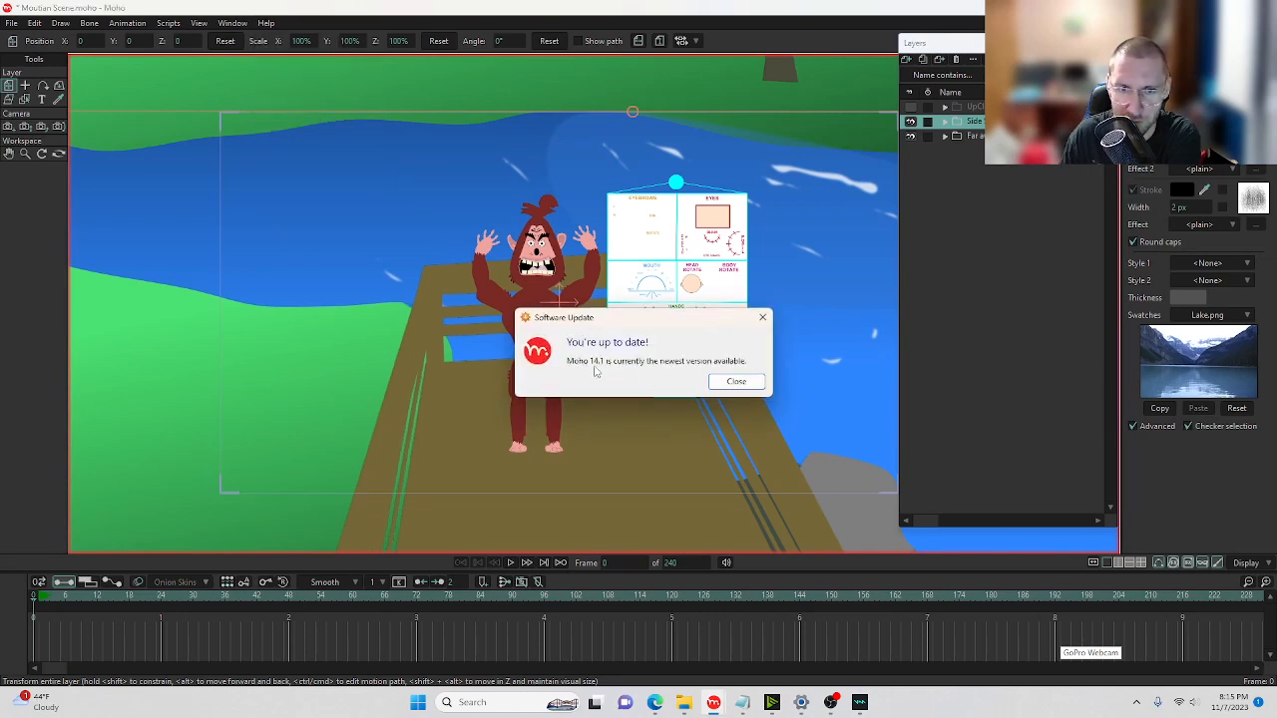
{"action": "left_click", "coordinate": [736, 383]}
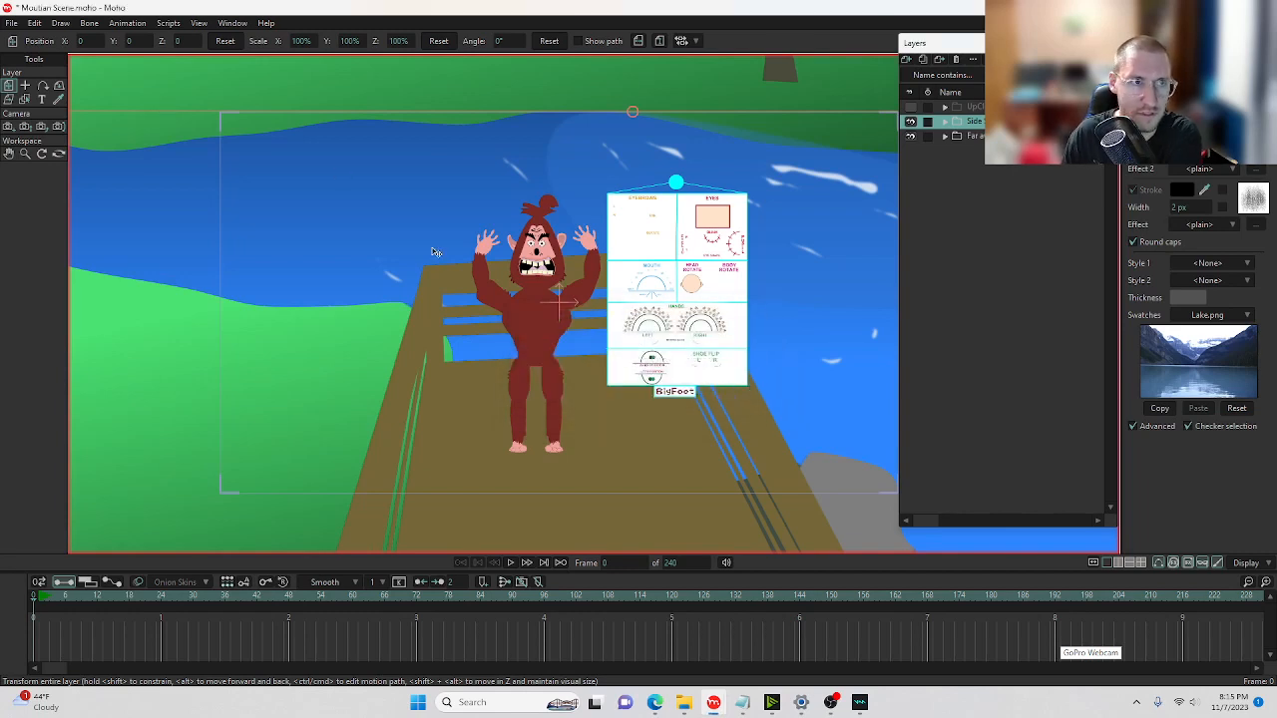
Go to frame 24 and select the BigFoot bone layer inside the Side group for bone manipulation.
{"action": "left_click_drag", "start_coordinate": [65, 595], "coordinate": [160, 594]}
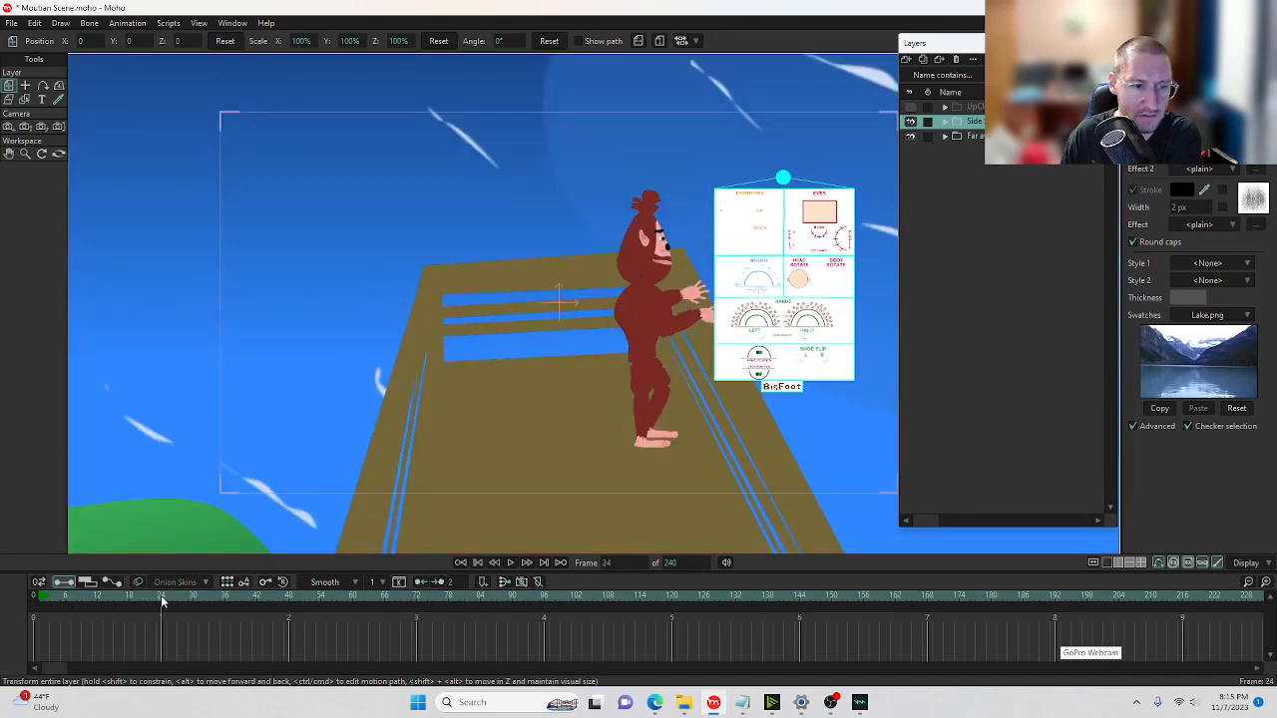
{"action": "left_click", "coordinate": [946, 123]}
{"action": "left_click", "coordinate": [976, 136]}
{"action": "scroll", "coordinate": [726, 284], "scroll_direction": "up", "scroll_amount": 6}
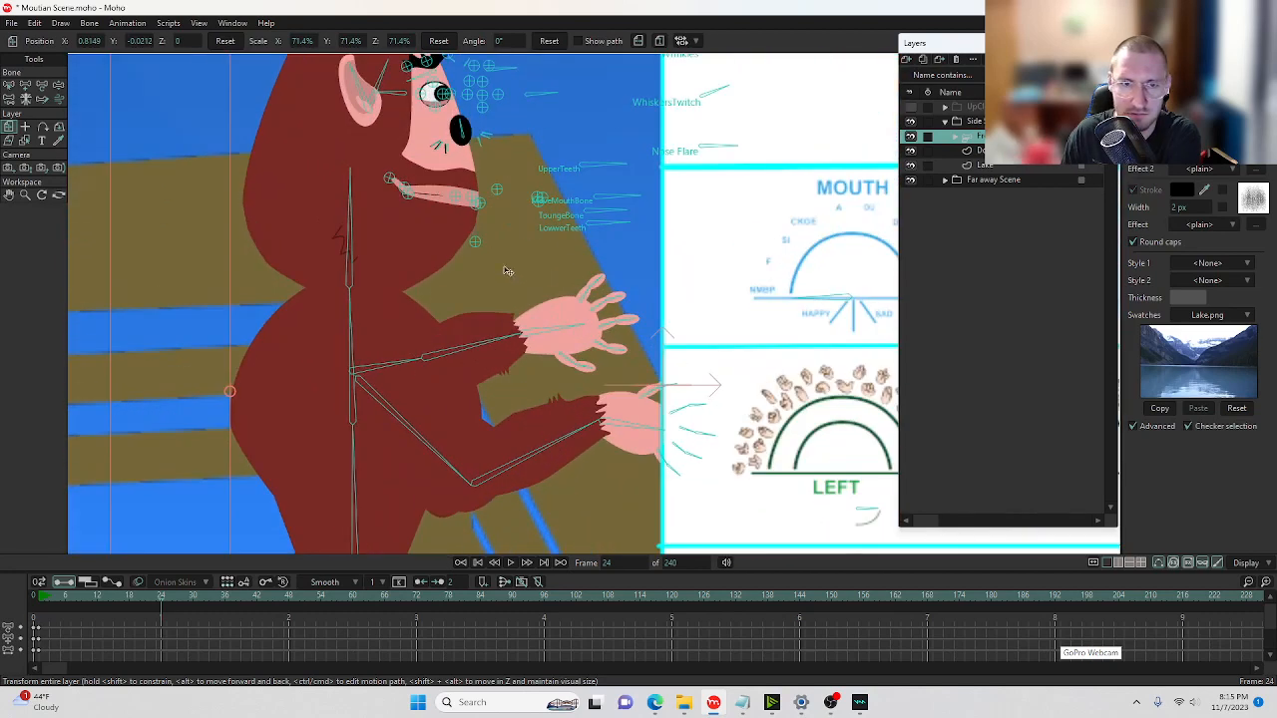
{"action": "scroll", "coordinate": [508, 270], "scroll_direction": "down", "scroll_amount": 5}
{"action": "key", "text": "z"}
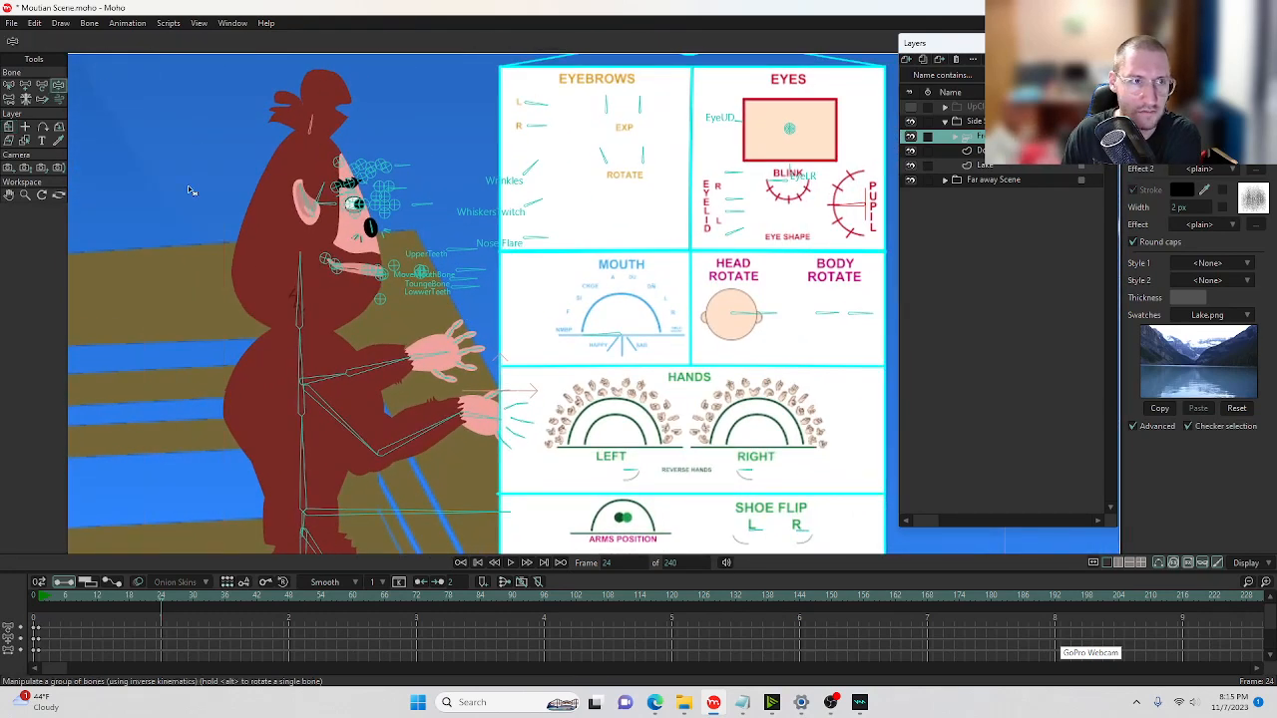
Raise BigFoot's lower forearm with Manipulate Bones at frame 24, and delete the keyframe this adds.
{"action": "left_click_drag", "start_coordinate": [435, 436], "coordinate": [460, 401]}
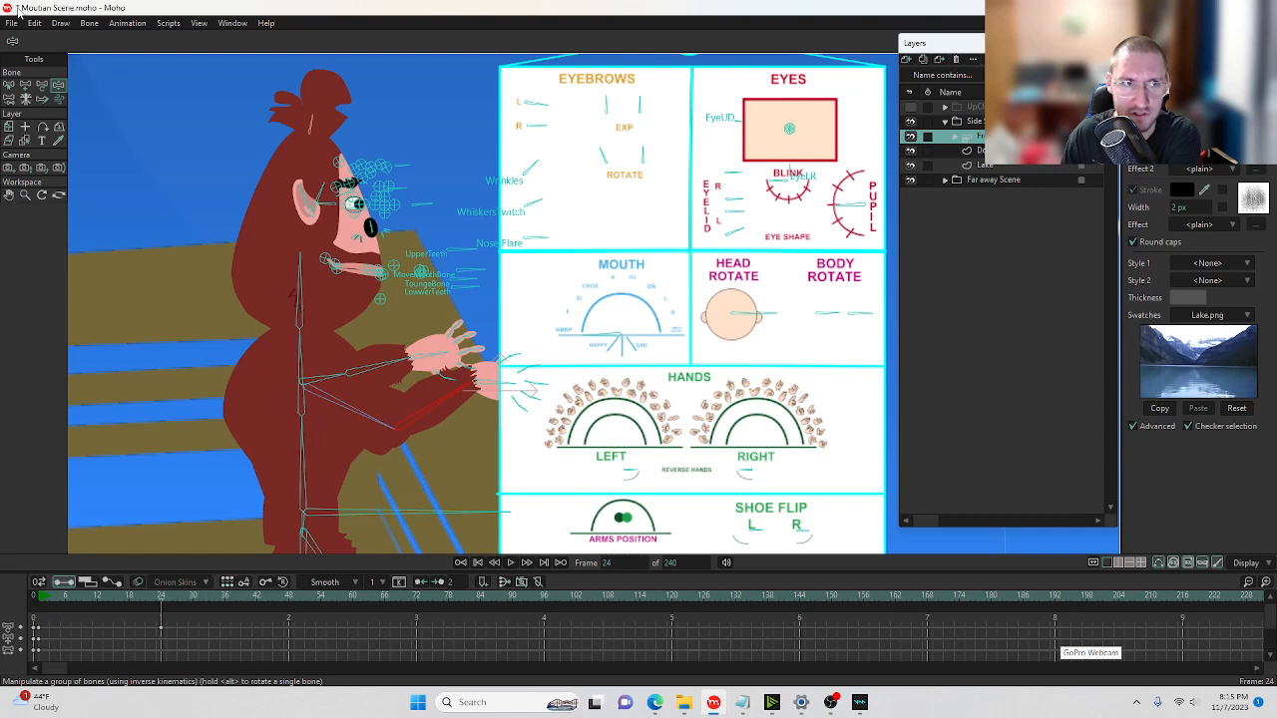
{"action": "left_click", "coordinate": [160, 627]}
{"action": "key", "text": "Delete"}
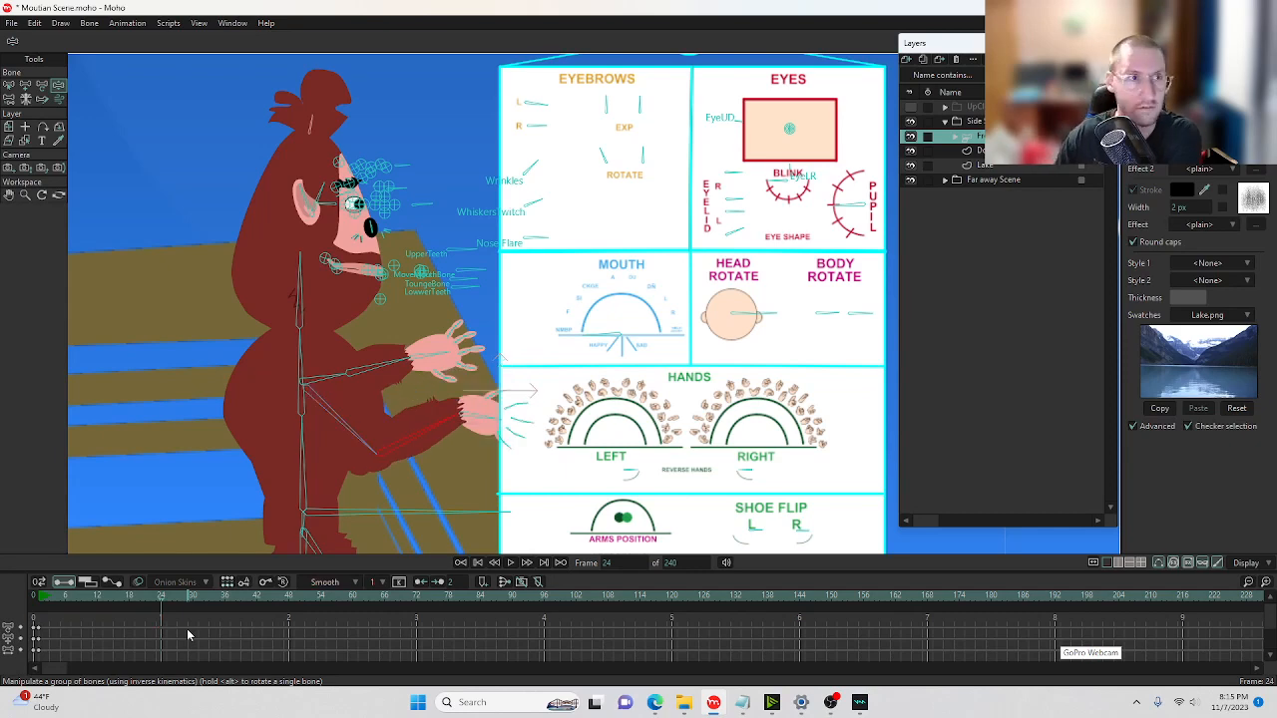
View BigFoot at frame 0, return to frame 24 and repose the lower forearm bone.
{"action": "left_click", "coordinate": [35, 597]}
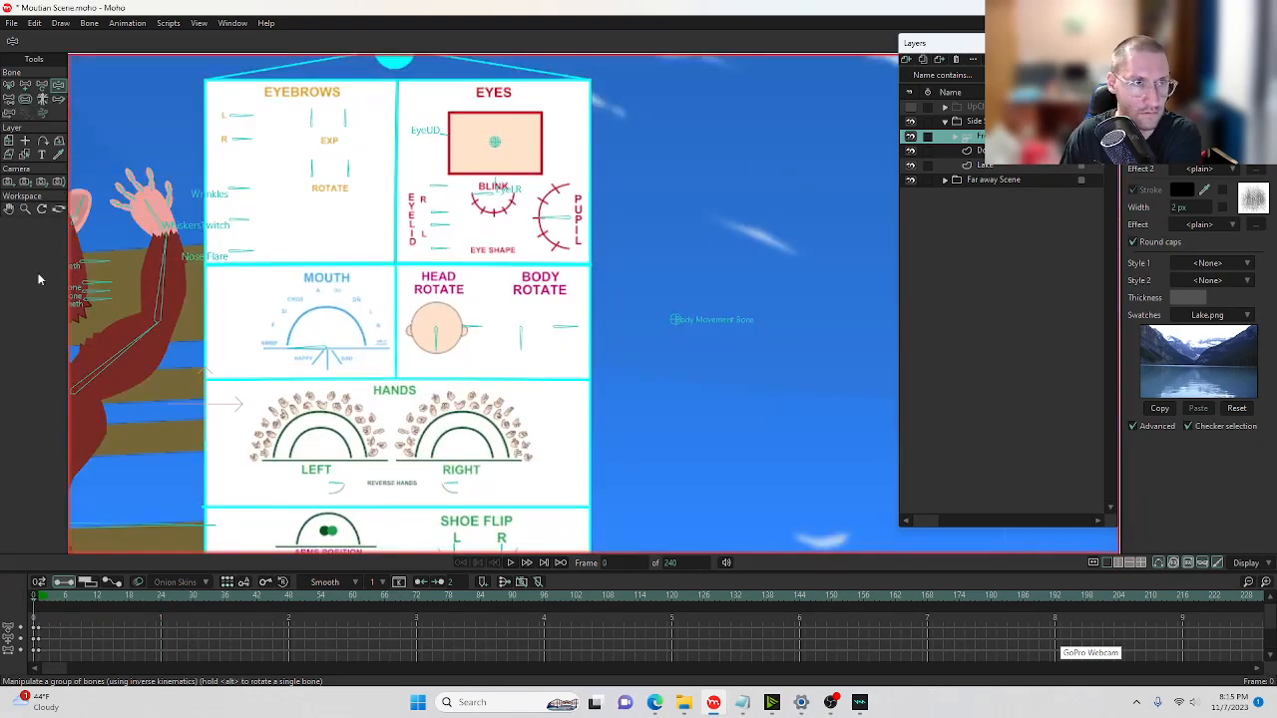
{"action": "scroll", "coordinate": [162, 222], "scroll_direction": "down", "scroll_amount": 2}
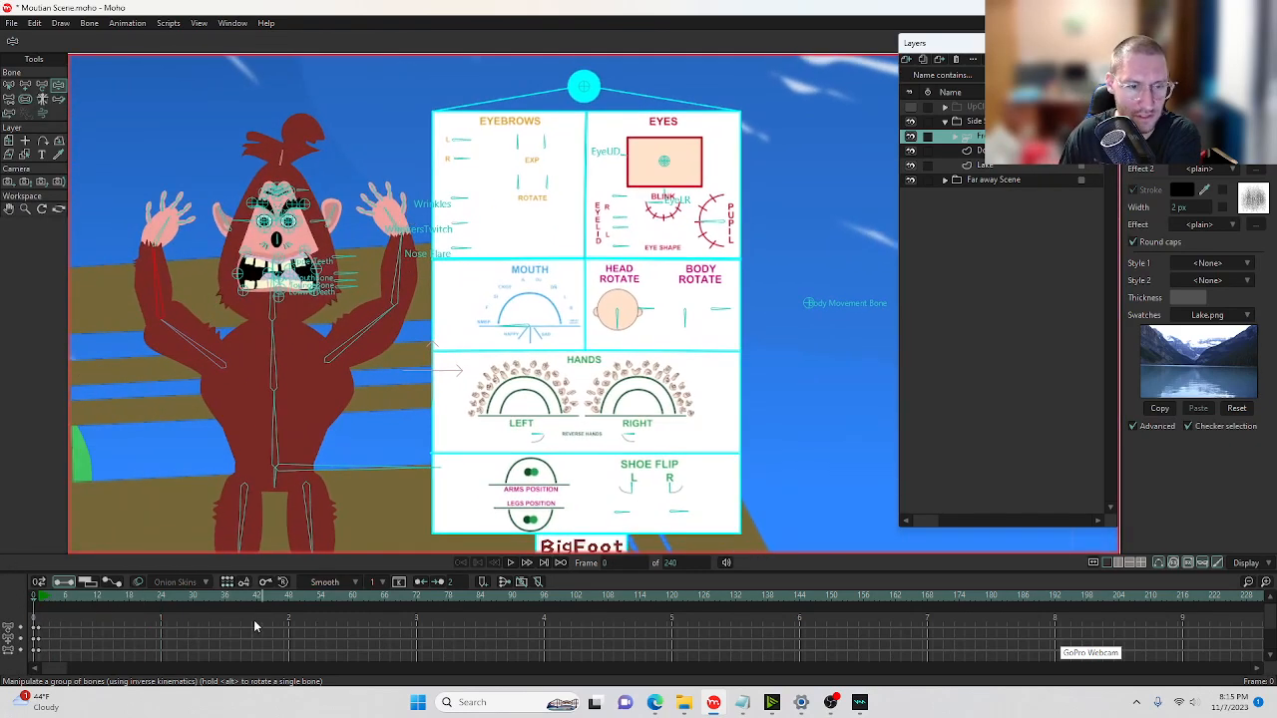
{"action": "left_click", "coordinate": [163, 599]}
{"action": "left_click_drag", "start_coordinate": [627, 372], "coordinate": [648, 397]}
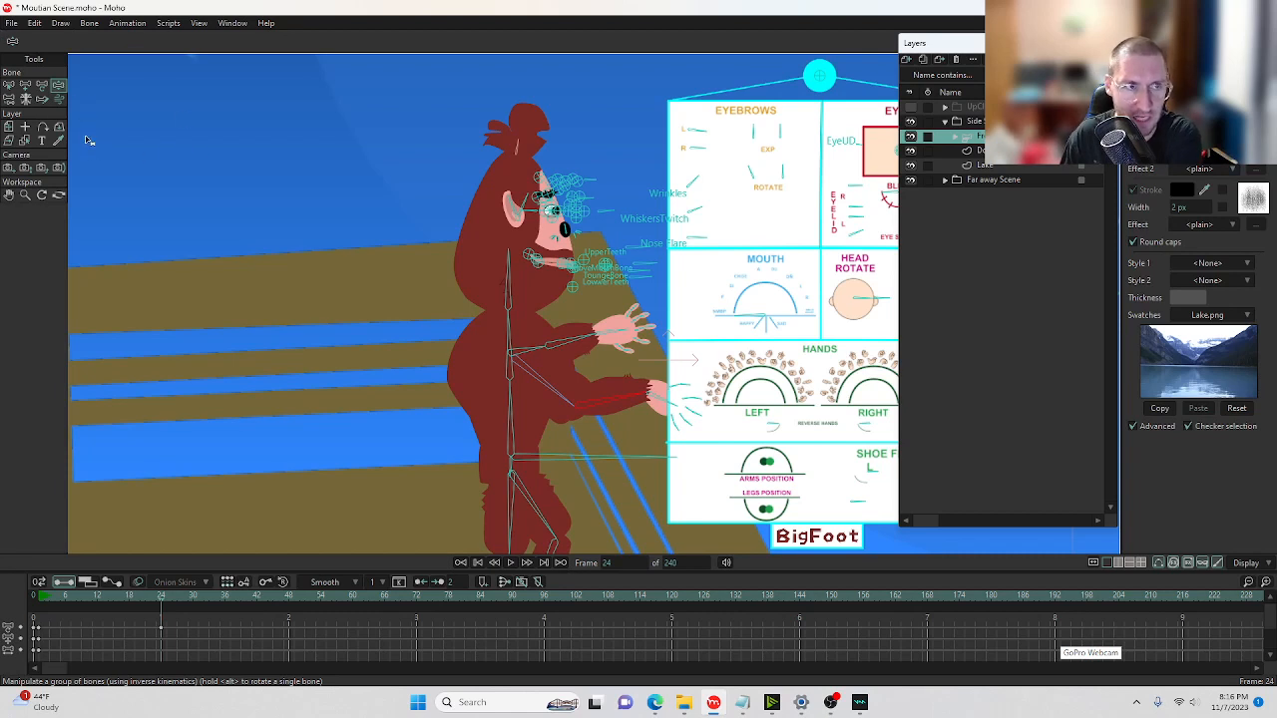
Open the recent project Tutorial 11.01.moho alongside the current one, and return to Moutian Scene.moho.
{"action": "left_click", "coordinate": [12, 24]}
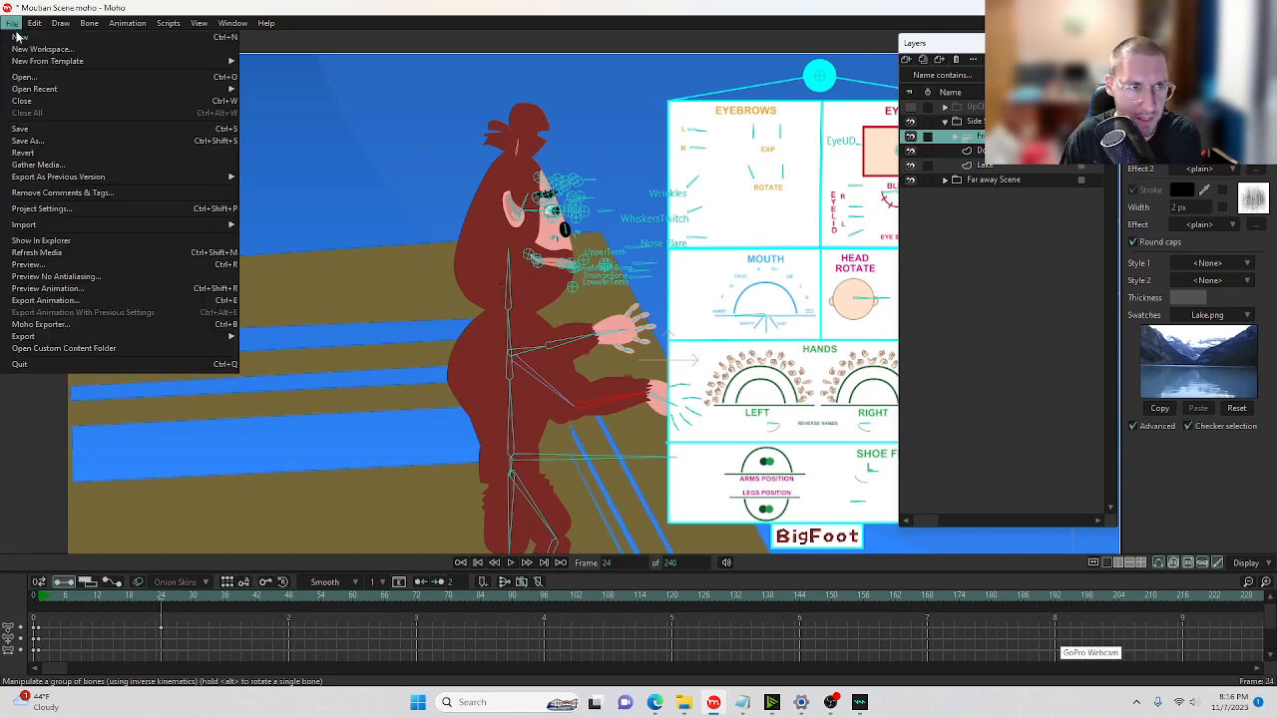
{"action": "mouse_move", "coordinate": [221, 92]}
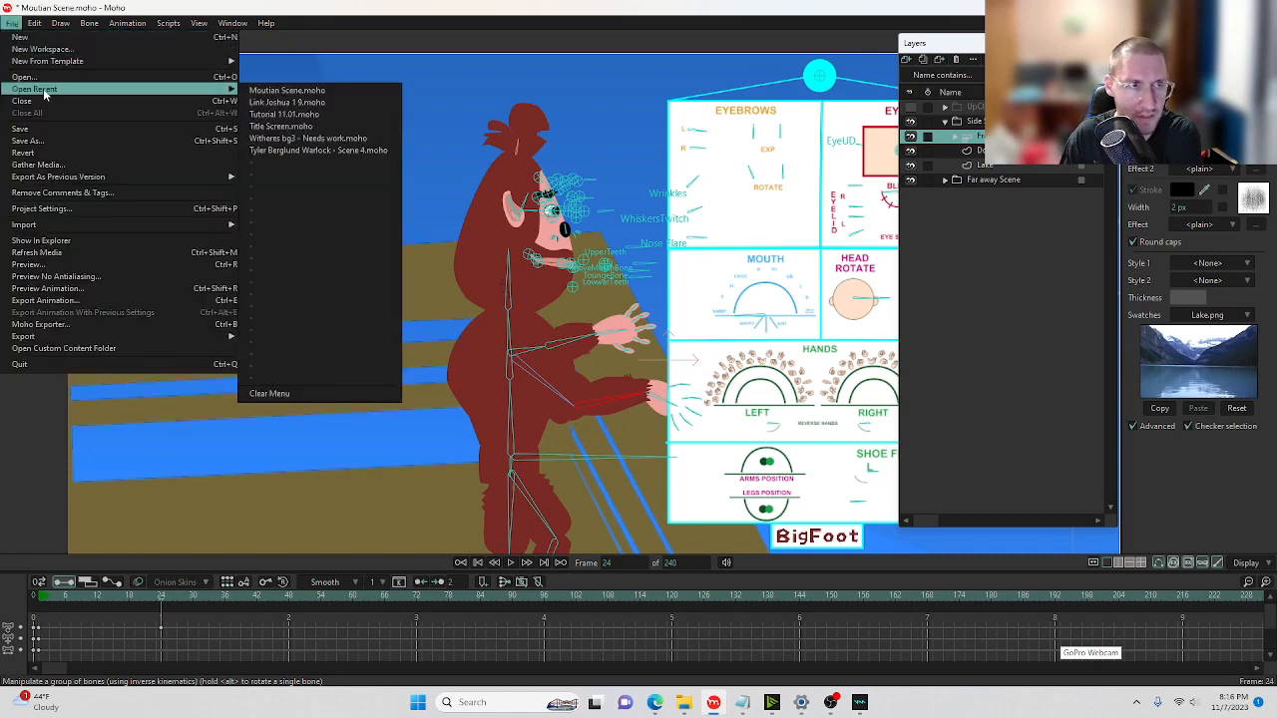
{"action": "left_click", "coordinate": [291, 117]}
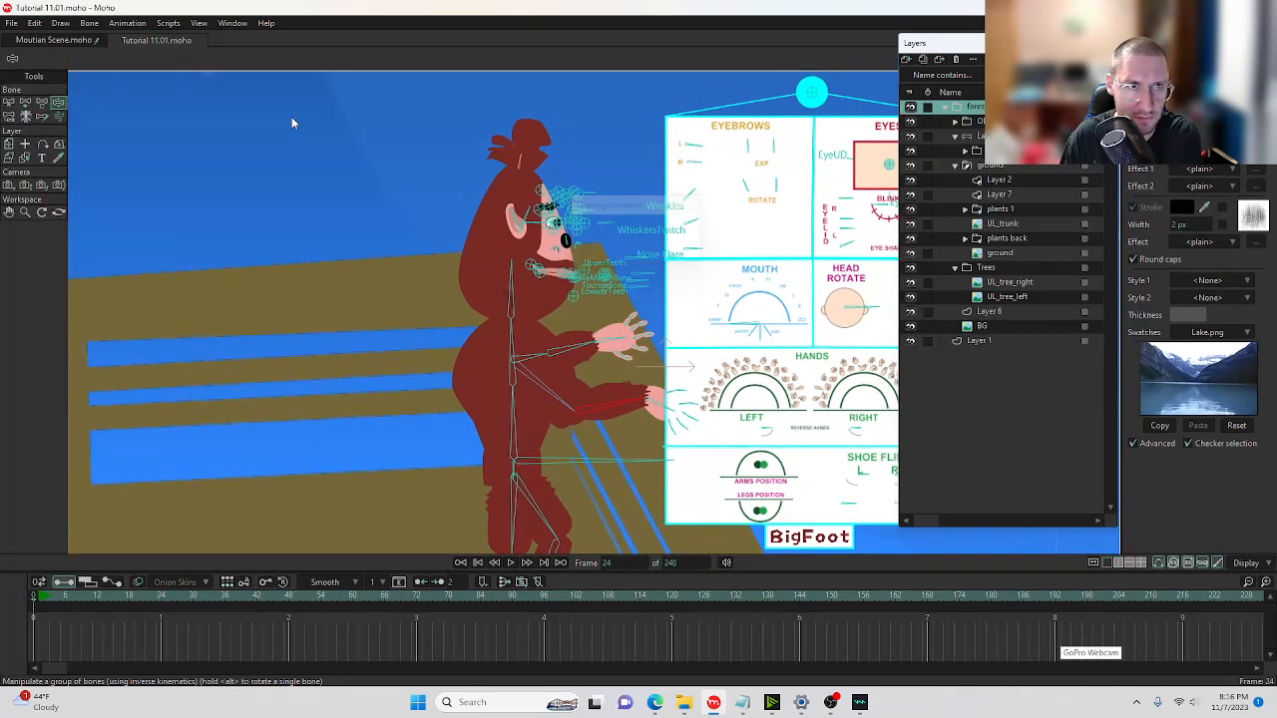
{"action": "left_click", "coordinate": [69, 42]}
{"action": "scroll", "coordinate": [618, 364], "scroll_direction": "down", "scroll_amount": 2}
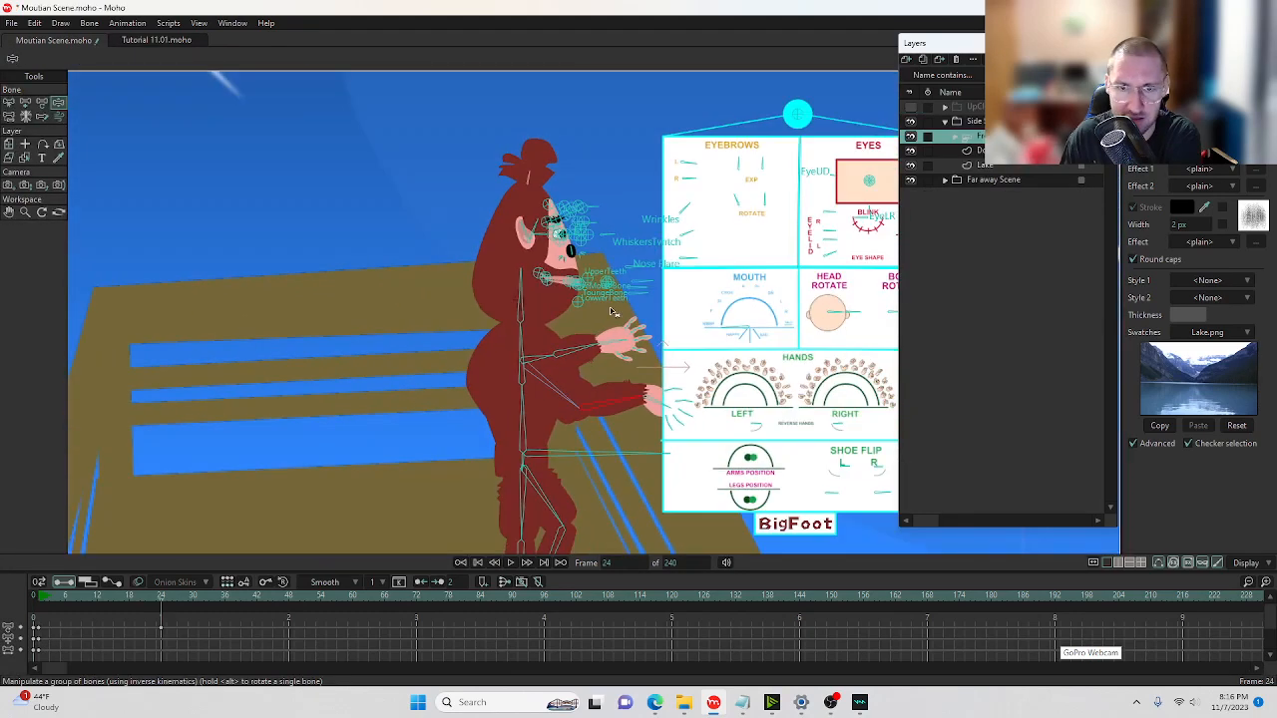
{"action": "left_click_drag", "start_coordinate": [635, 334], "coordinate": [555, 337]}
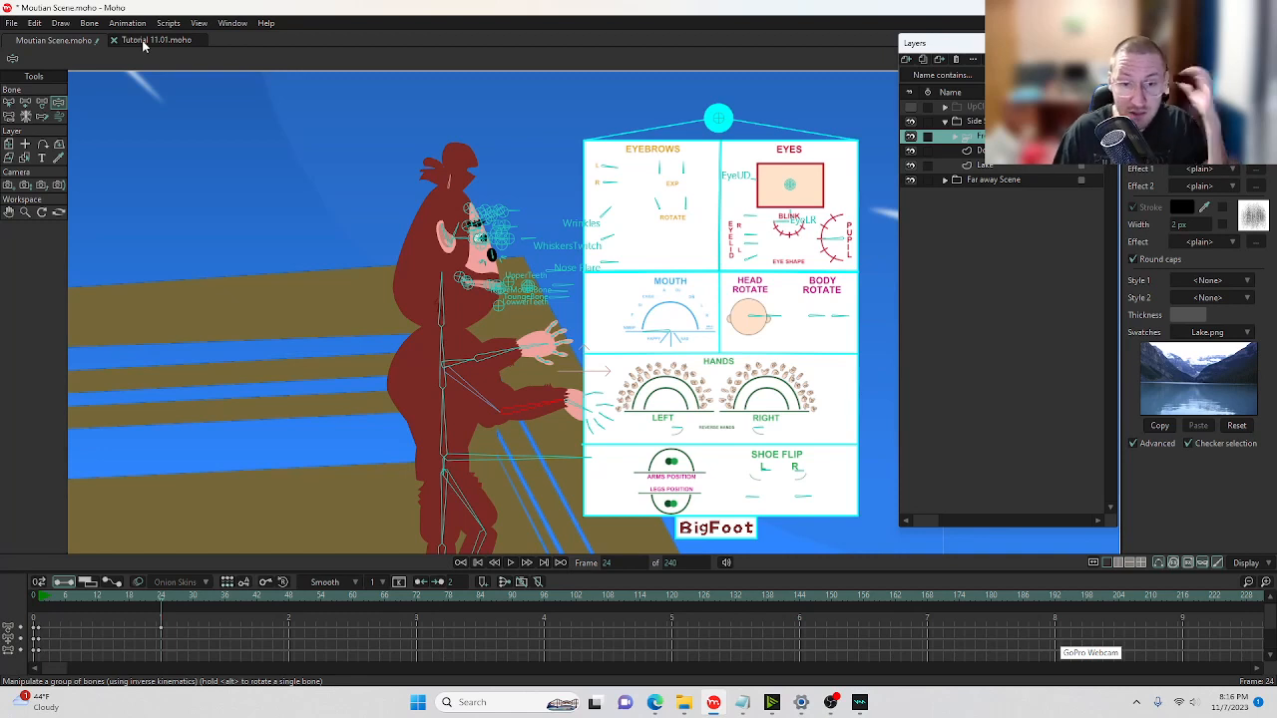
Switch to the browser to review the highlighted Moho 14.1 release note, and return to Moho.
{"action": "mouse_move", "coordinate": [654, 709]}
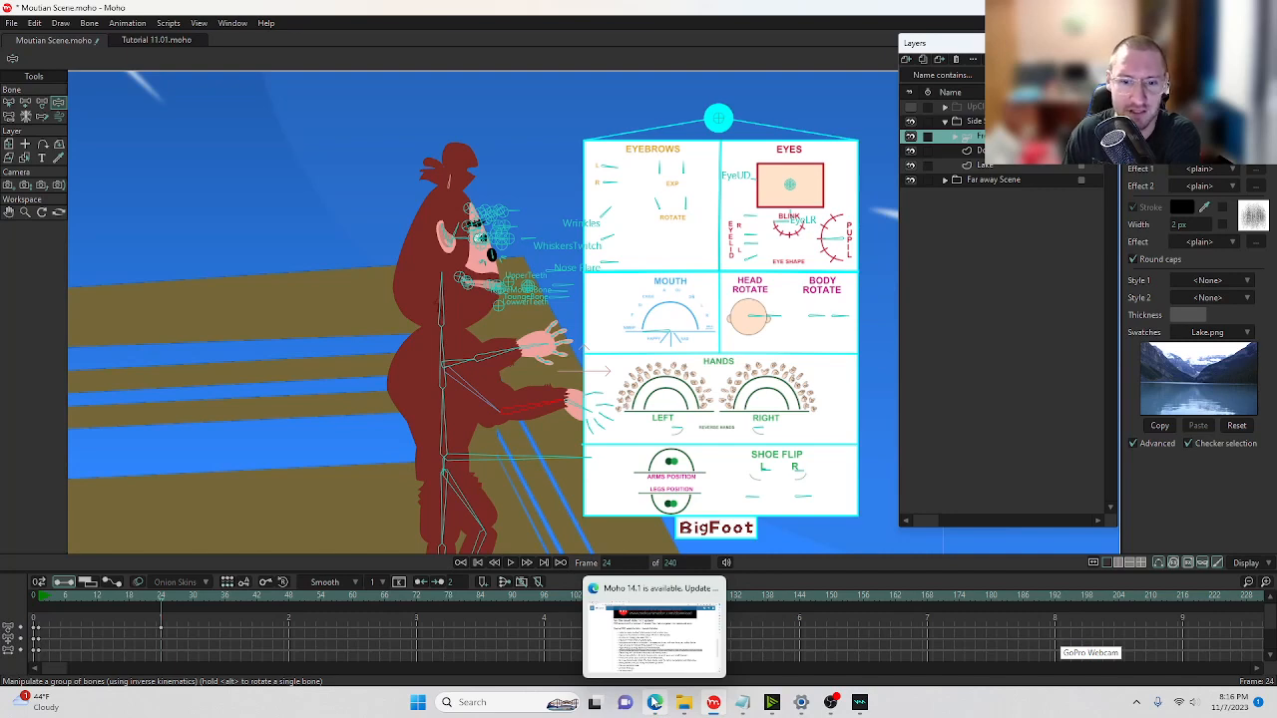
{"action": "left_click", "coordinate": [655, 702]}
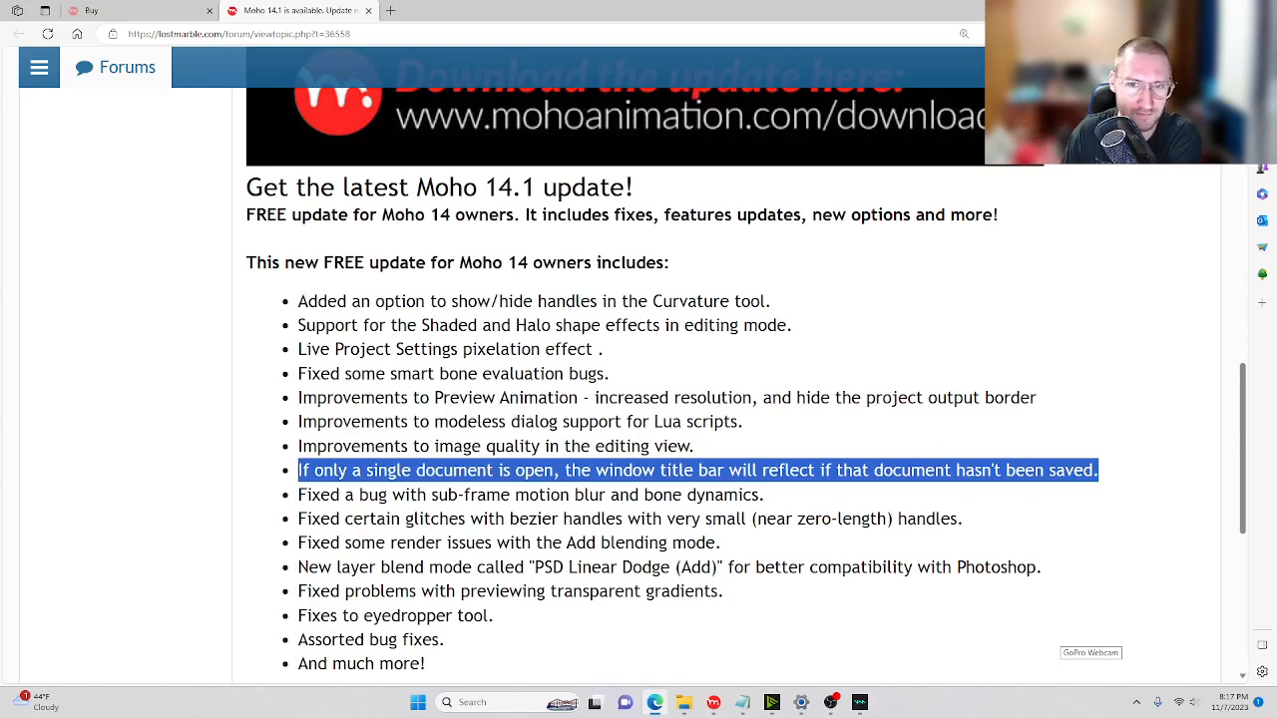
{"action": "left_click", "coordinate": [1162, 10]}
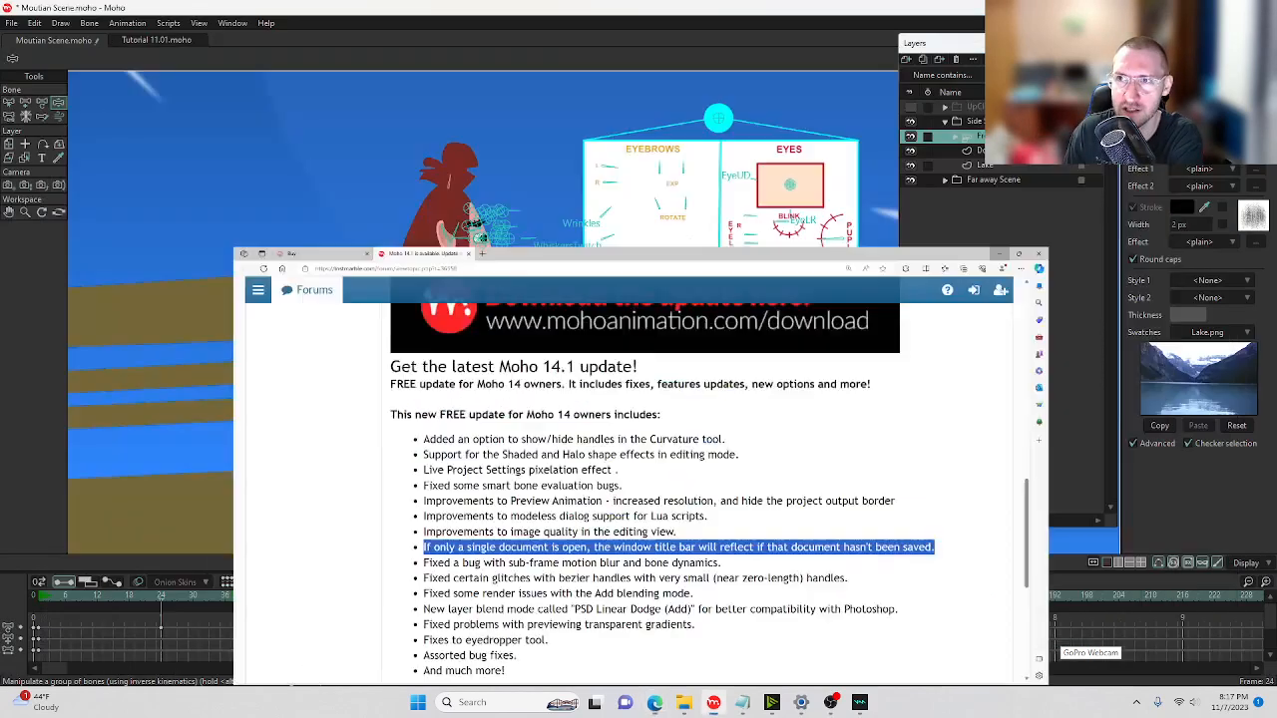
Check for Moho software updates once more and dismiss the result.
{"action": "left_click", "coordinate": [266, 23]}
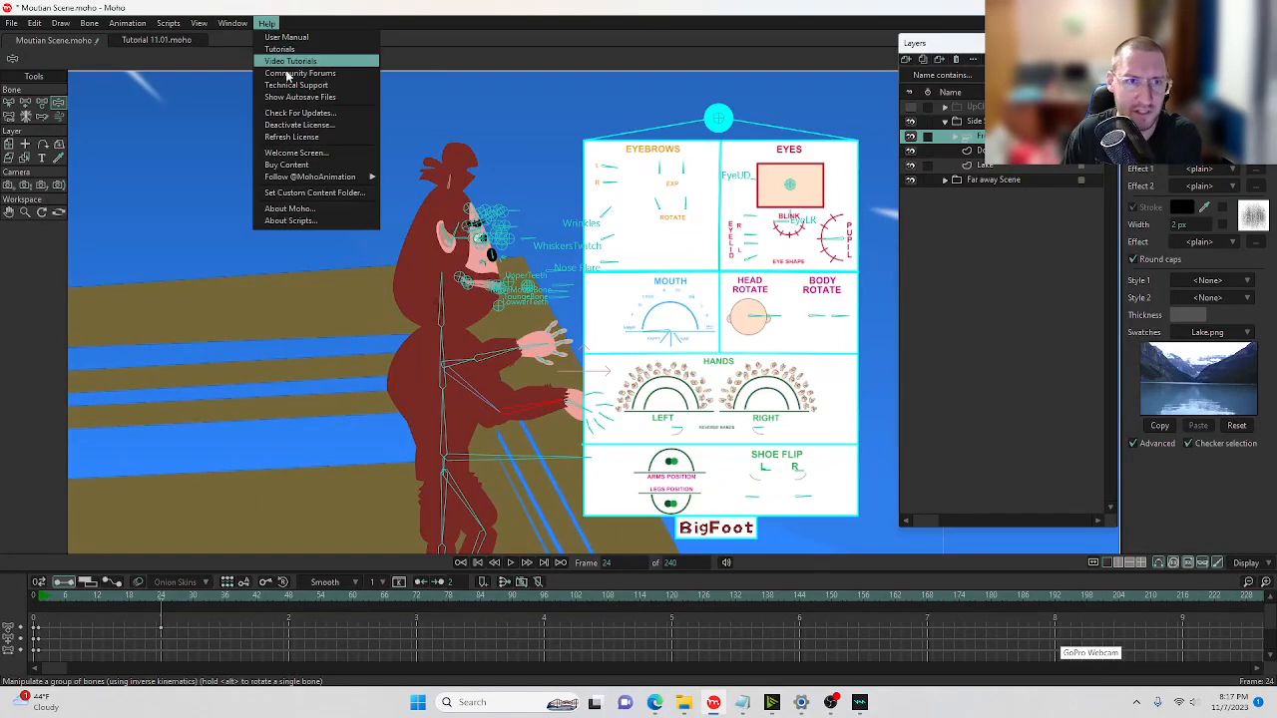
{"action": "left_click", "coordinate": [322, 115]}
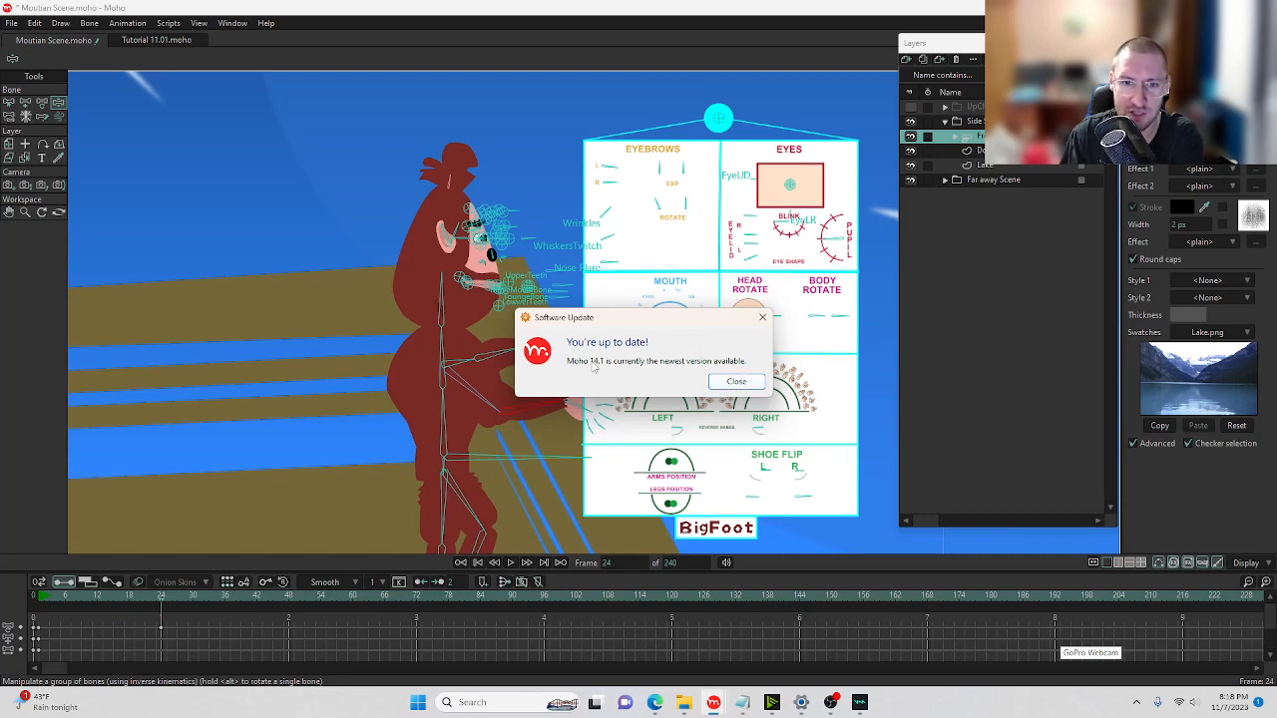
{"action": "left_click", "coordinate": [734, 387]}
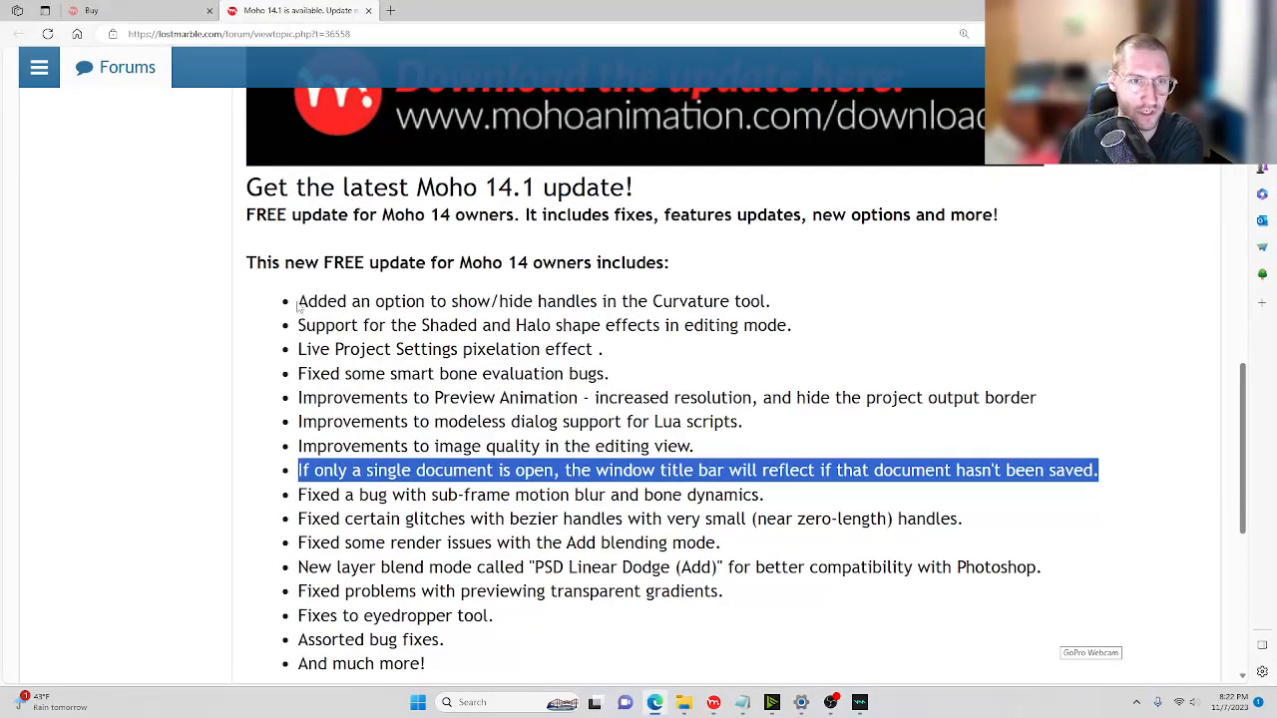
Highlight the release note about showing or hiding handles in the Curvature tool, and switch to Moho.
{"action": "left_click_drag", "start_coordinate": [297, 301], "coordinate": [801, 309]}
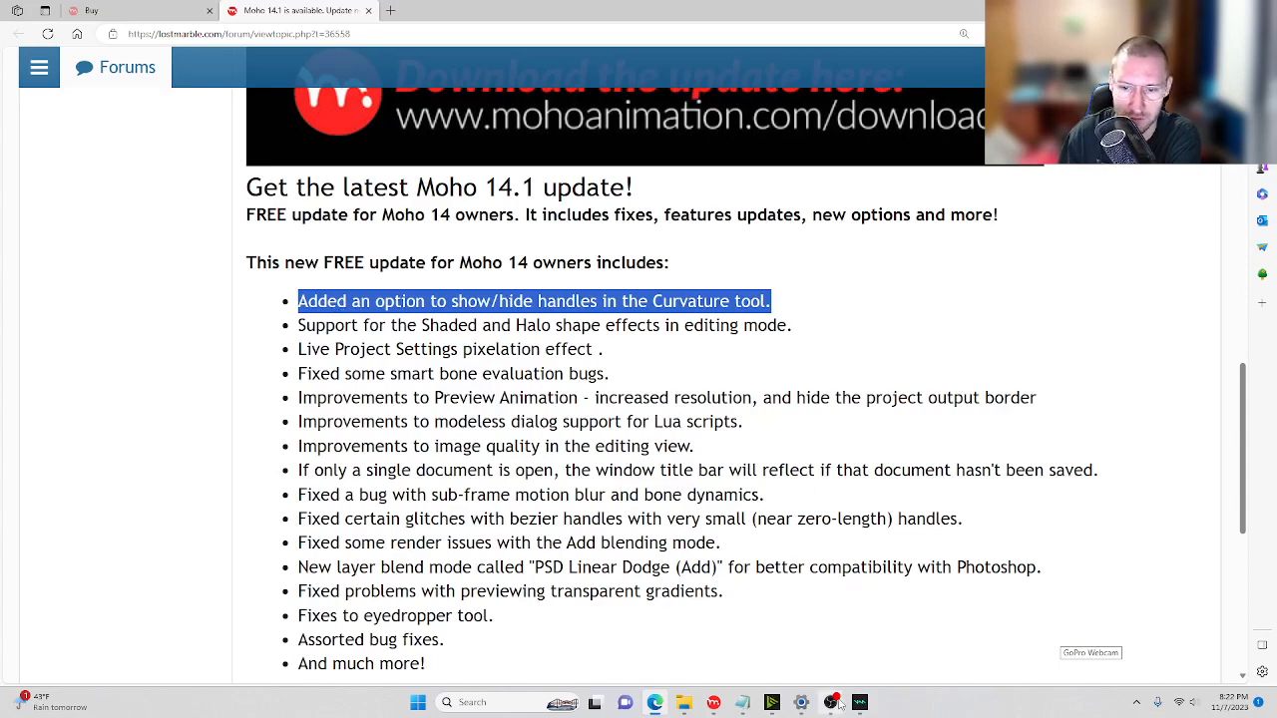
{"action": "left_click", "coordinate": [713, 702]}
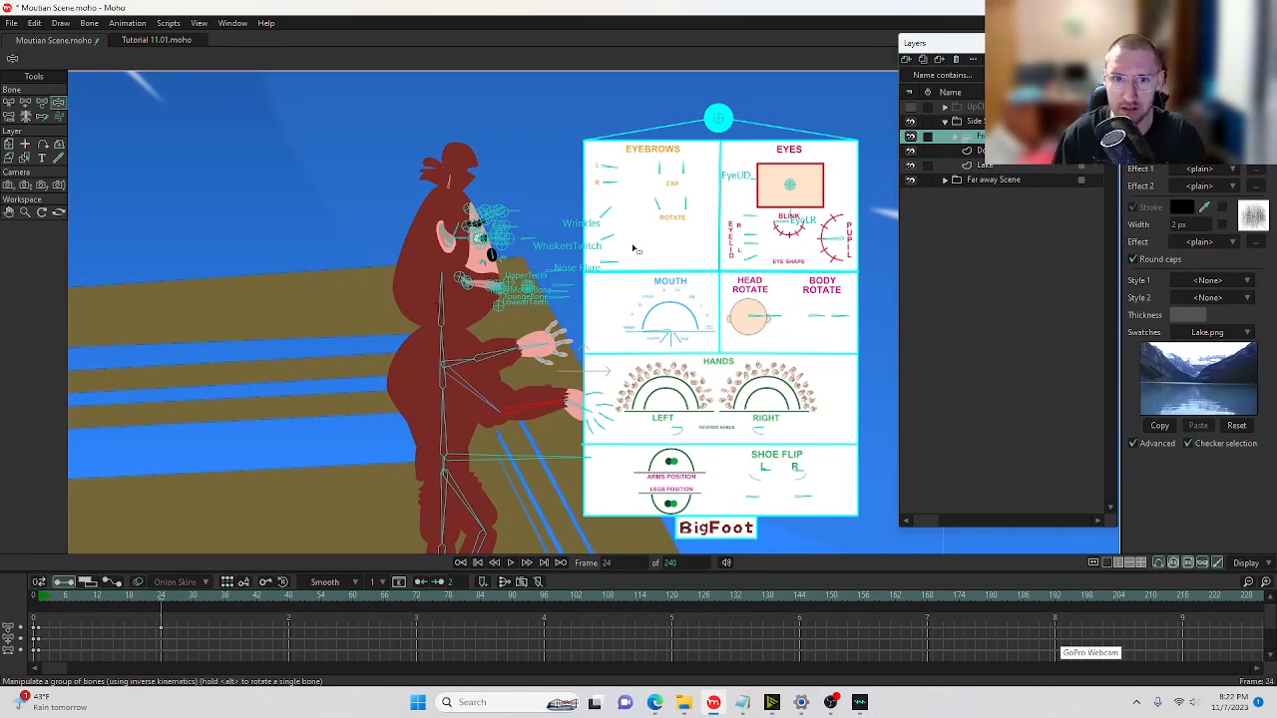
{"action": "scroll", "coordinate": [555, 428], "scroll_direction": "up", "scroll_amount": 5}
{"action": "scroll", "coordinate": [586, 347], "scroll_direction": "down", "scroll_amount": 2}
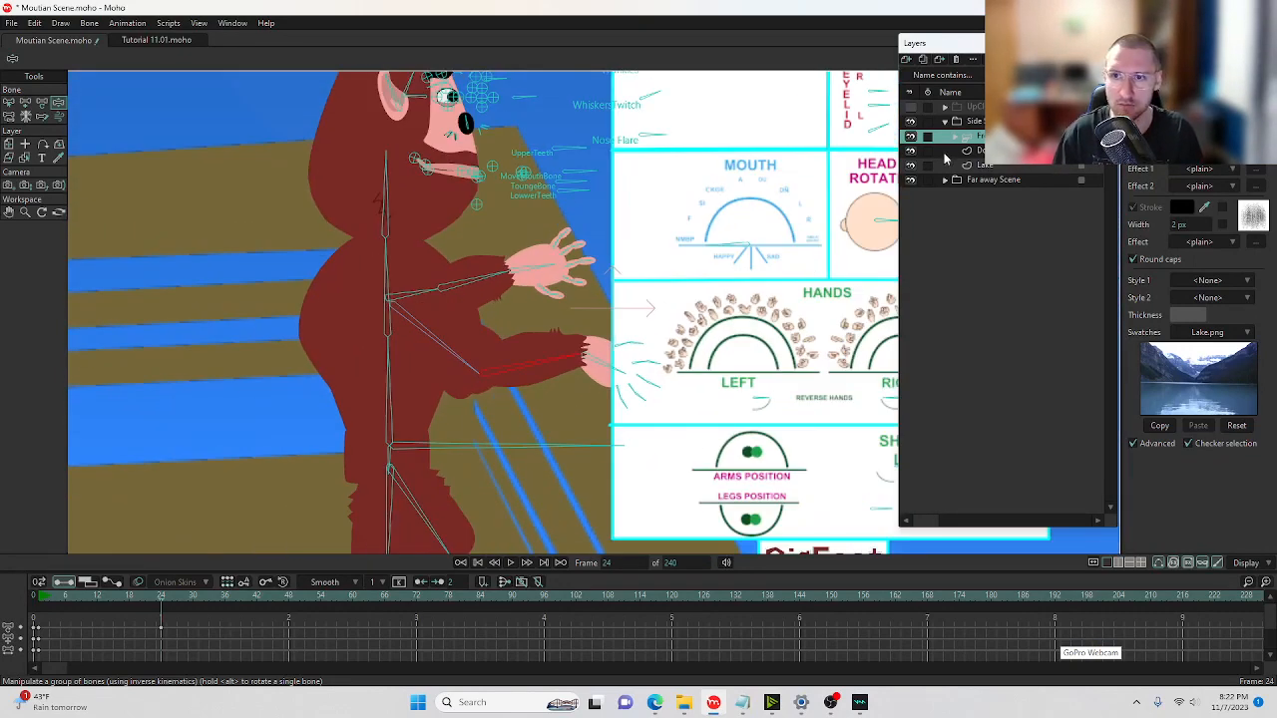
Return to frame 0, expand the BigFoot bone layer and select the waist layer in its Body group.
{"action": "left_click", "coordinate": [35, 595]}
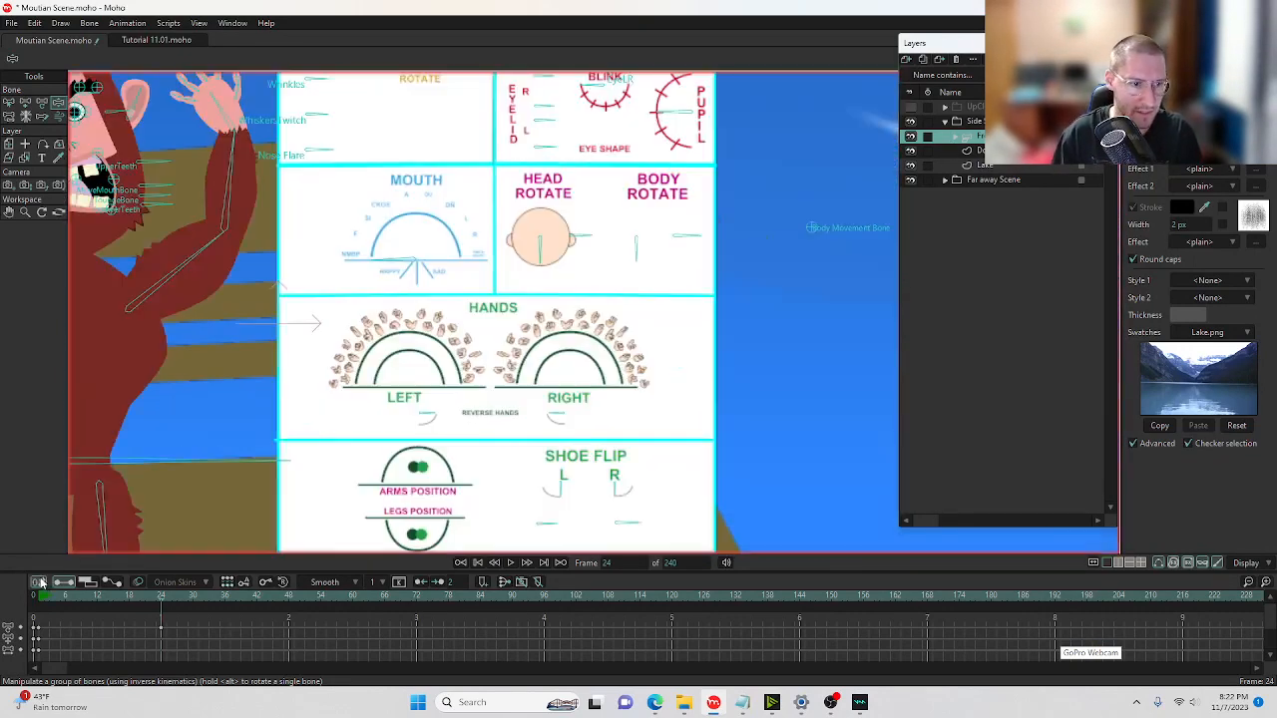
{"action": "left_click", "coordinate": [955, 136]}
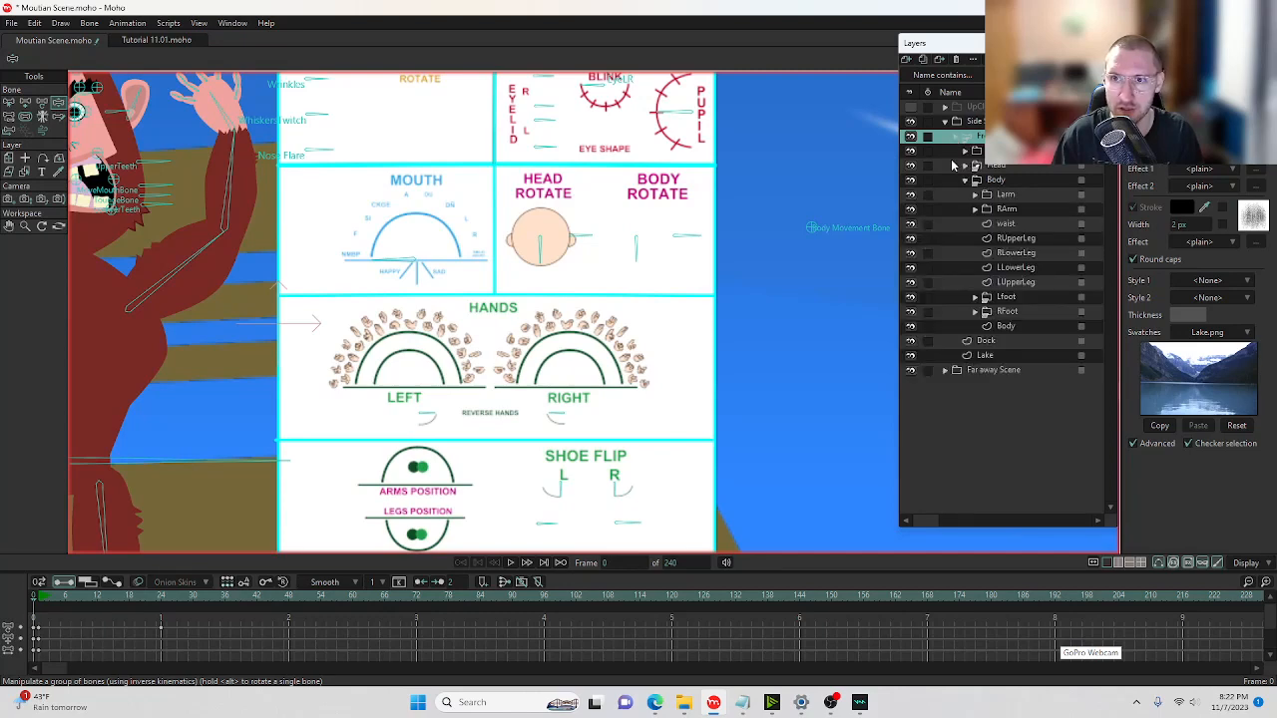
{"action": "left_click", "coordinate": [1009, 225]}
{"action": "scroll", "coordinate": [585, 333], "scroll_direction": "up", "scroll_amount": 6}
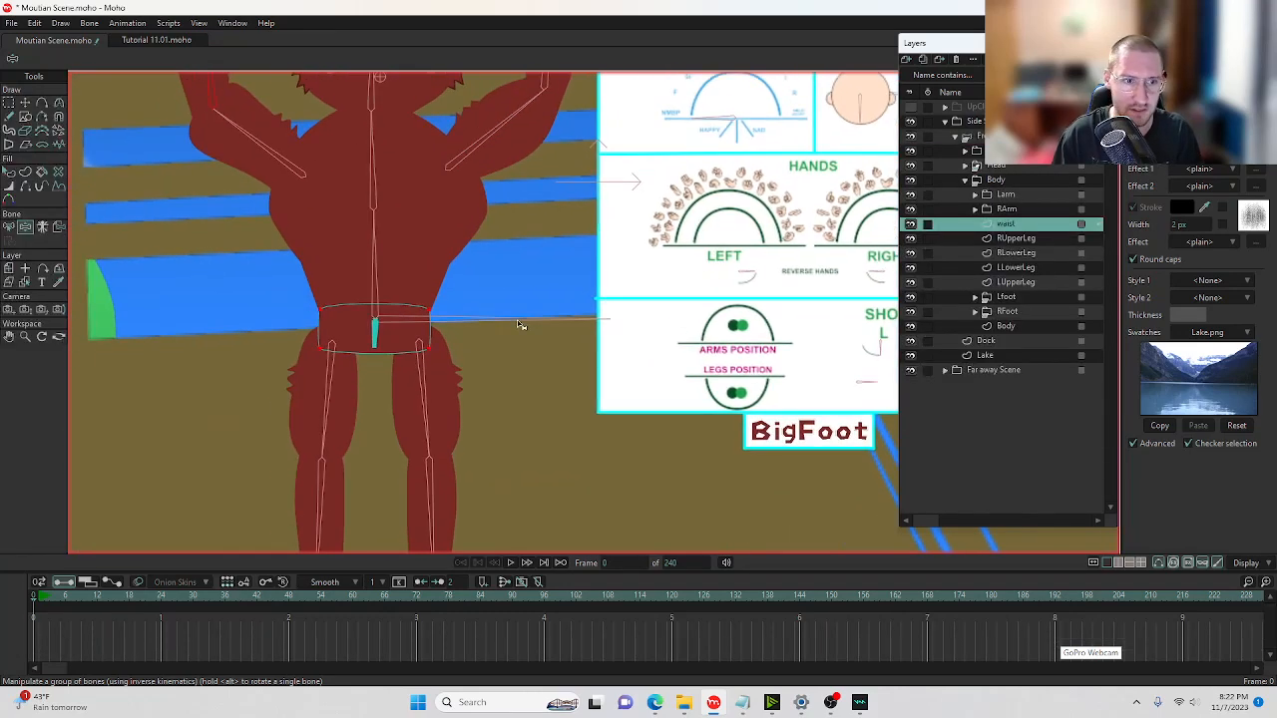
Select the waist shape's lower-left corner point with Transform Points, and toggle the Bezier handles off and on.
{"action": "key", "text": "t"}
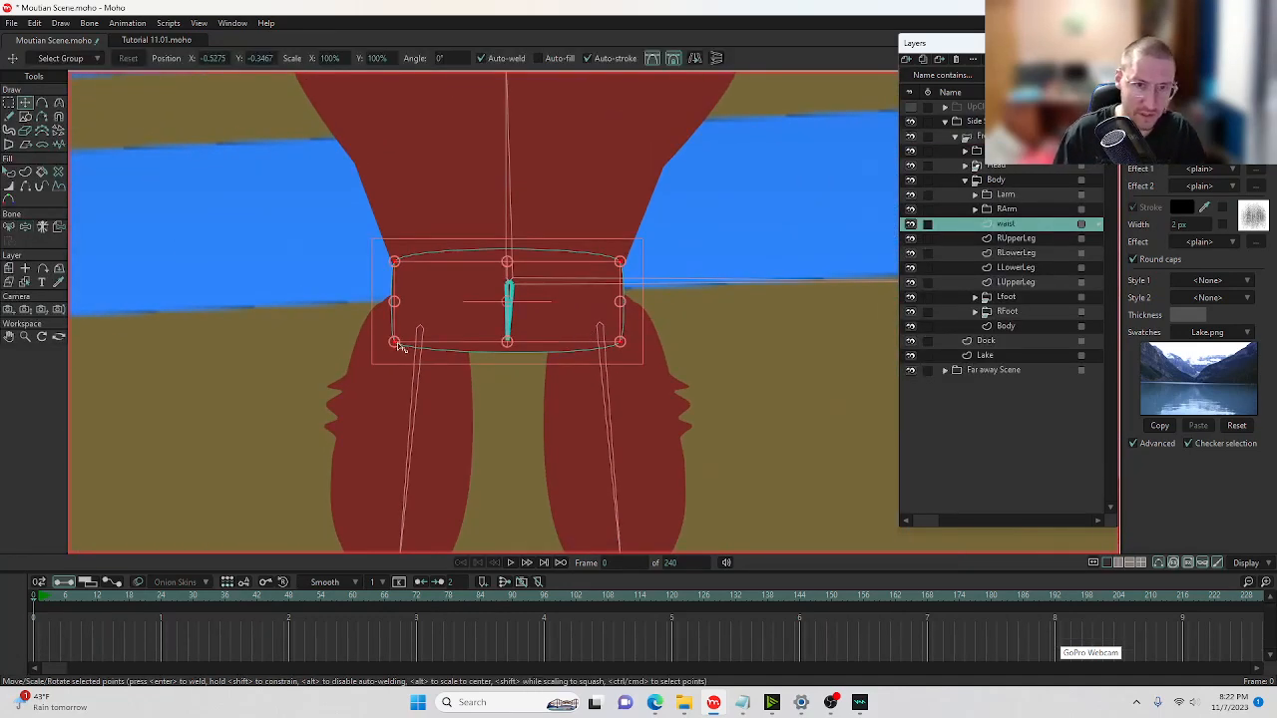
{"action": "scroll", "coordinate": [401, 344], "scroll_direction": "up", "scroll_amount": 4}
{"action": "left_click", "coordinate": [386, 341]}
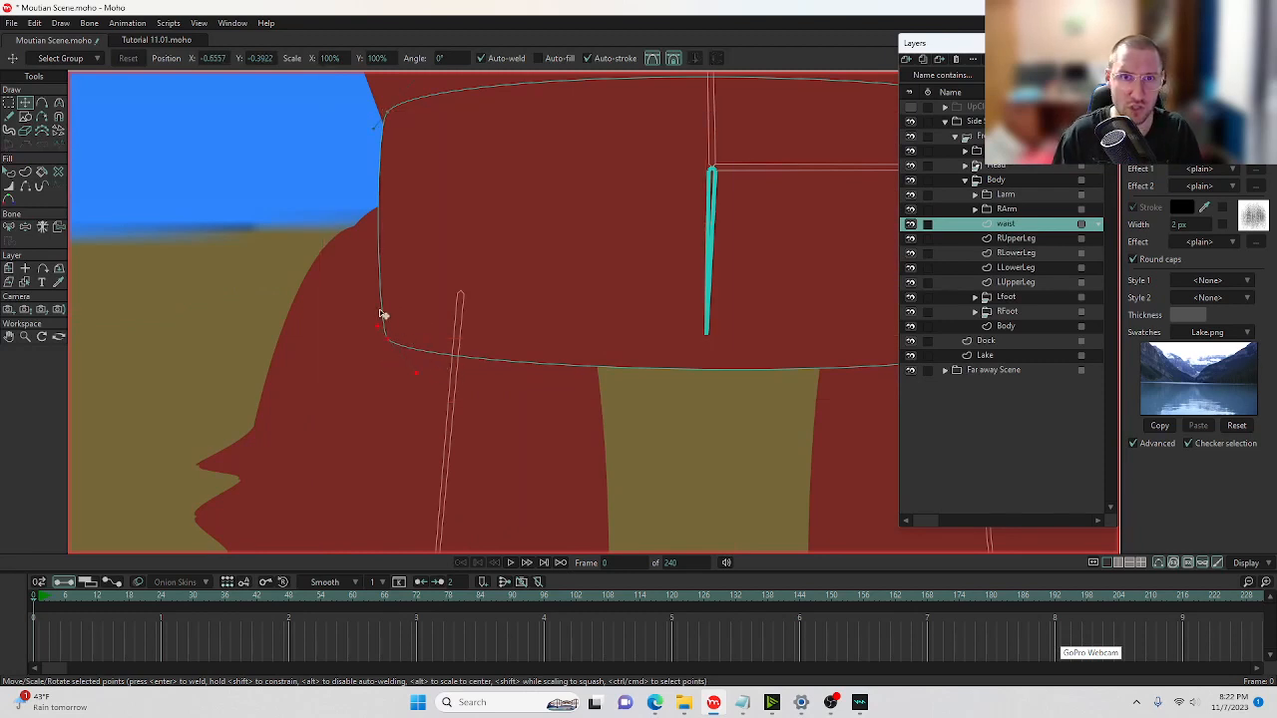
{"action": "left_click", "coordinate": [653, 60]}
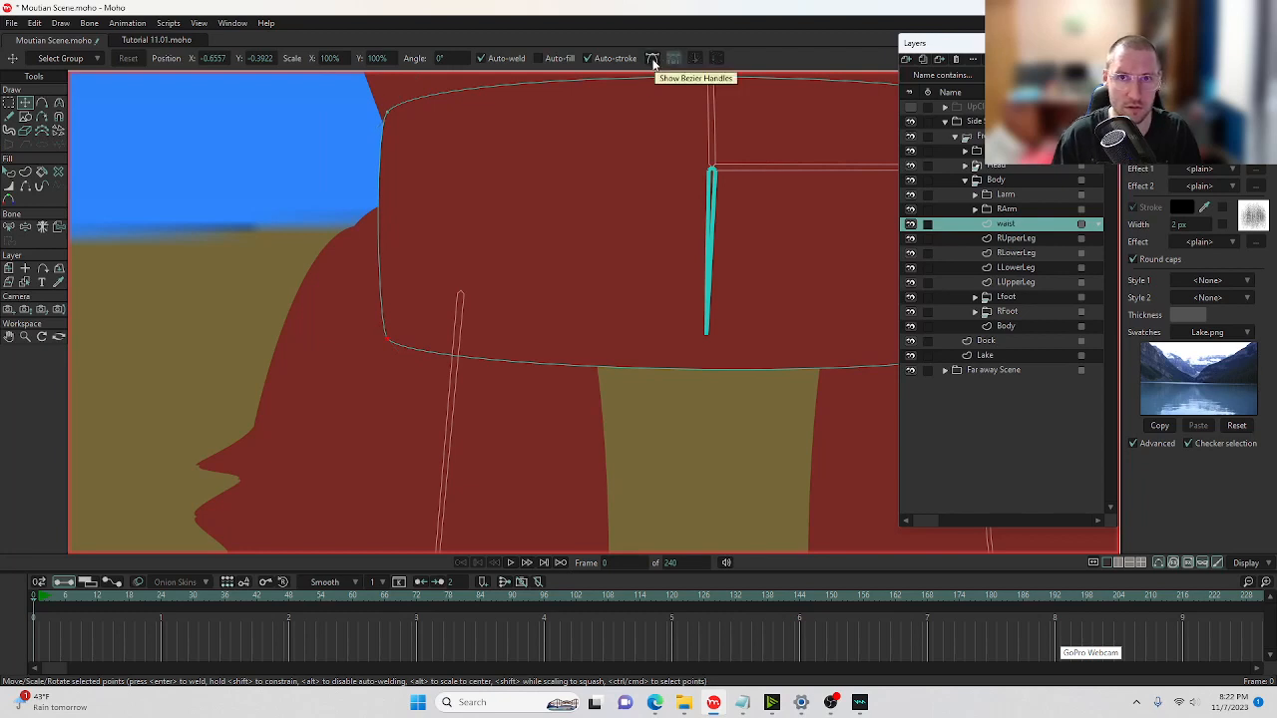
{"action": "left_click", "coordinate": [654, 60]}
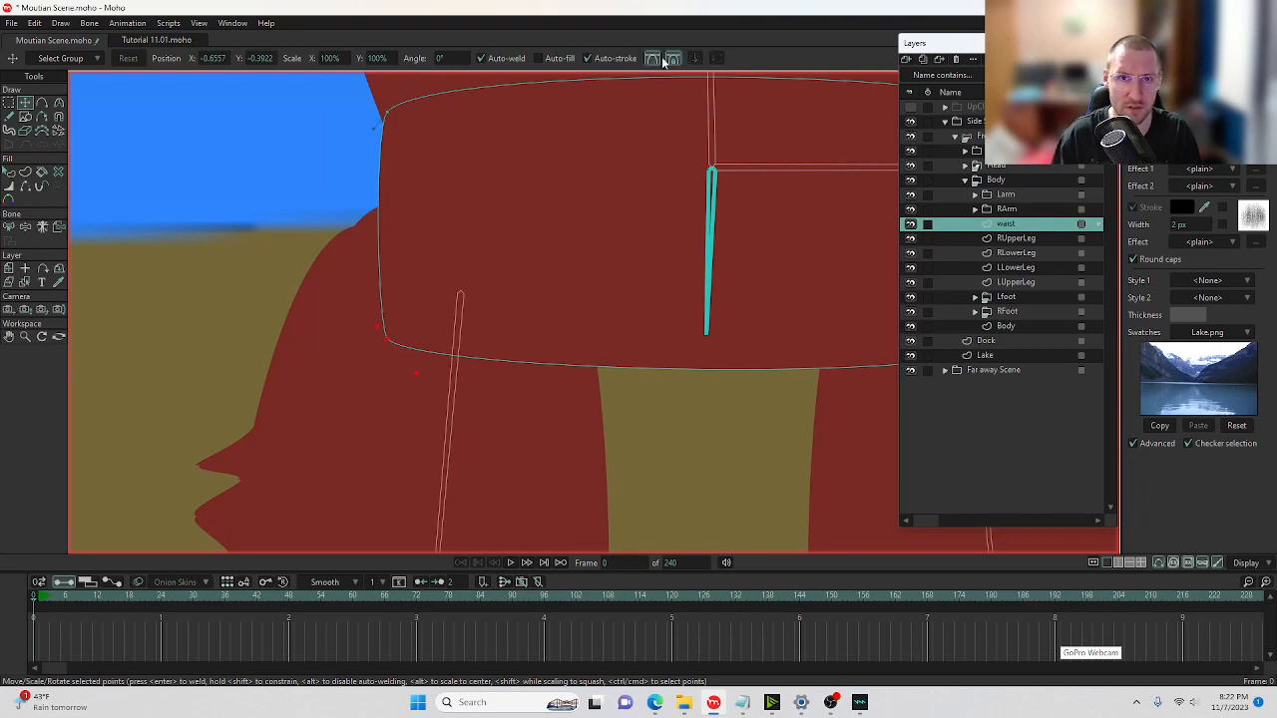
Switch to the Curvature tool and toggle the Bezier handles off and on for the selected waist point.
{"action": "left_click", "coordinate": [59, 102]}
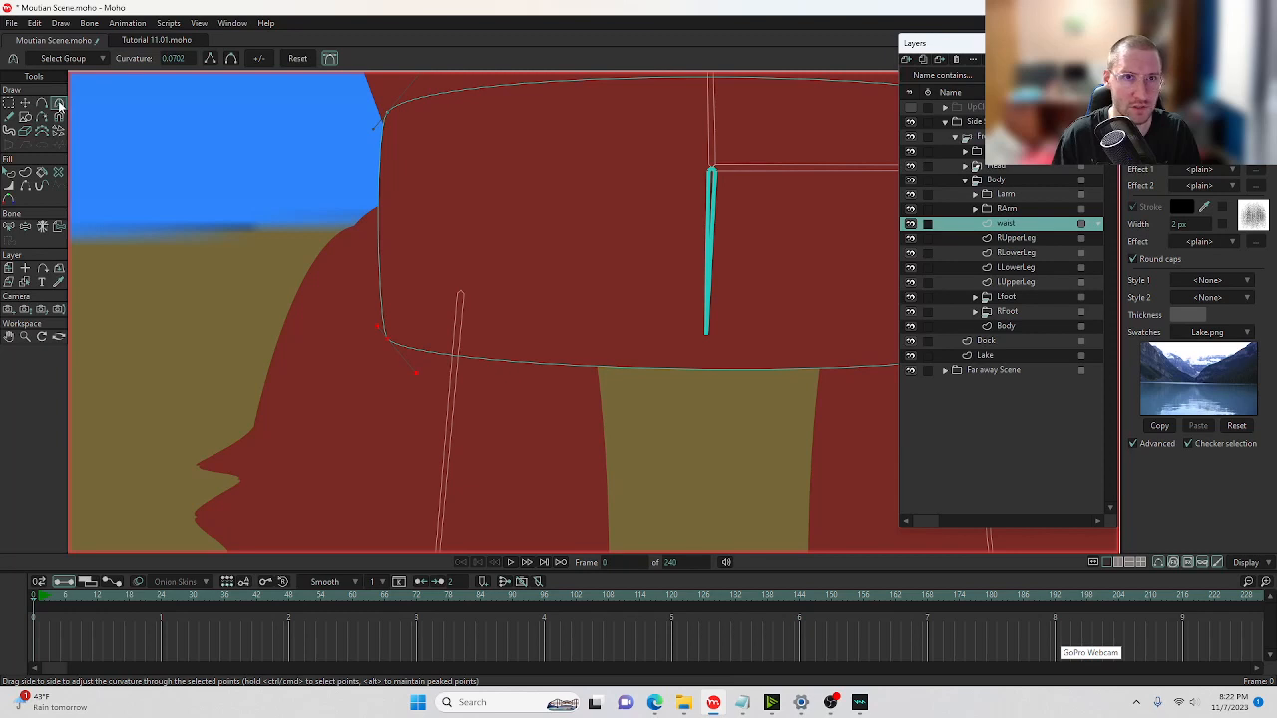
{"action": "left_click", "coordinate": [331, 59]}
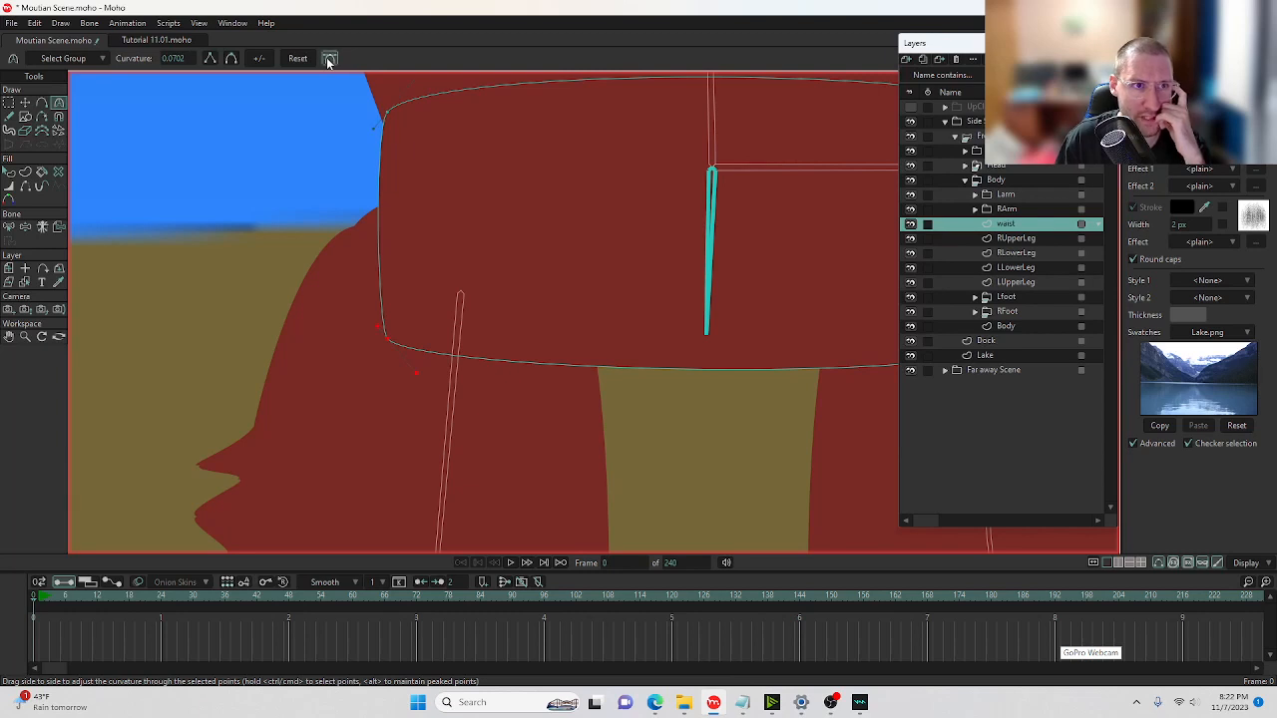
{"action": "left_click", "coordinate": [330, 59]}
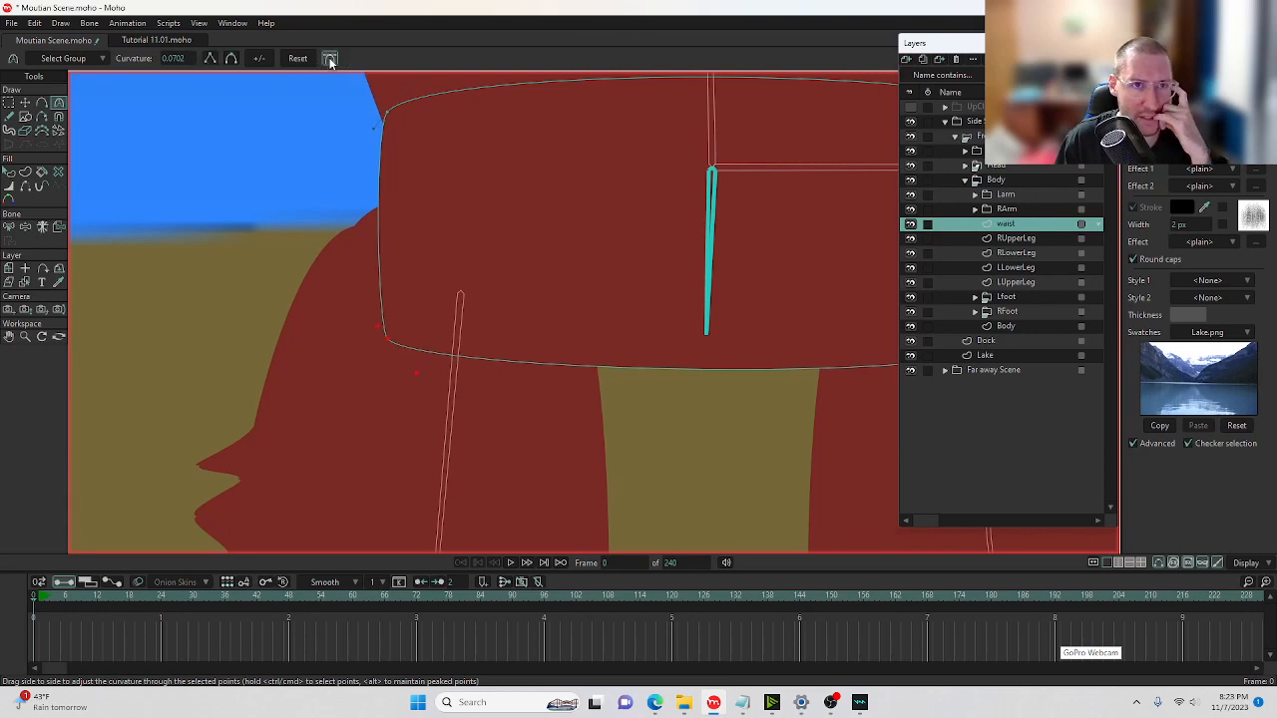
Compare the handle options of Transform Points and Curvature, and nudge the waist's lower-left corner handle slightly outward with Transform Points.
{"action": "left_click", "coordinate": [25, 103]}
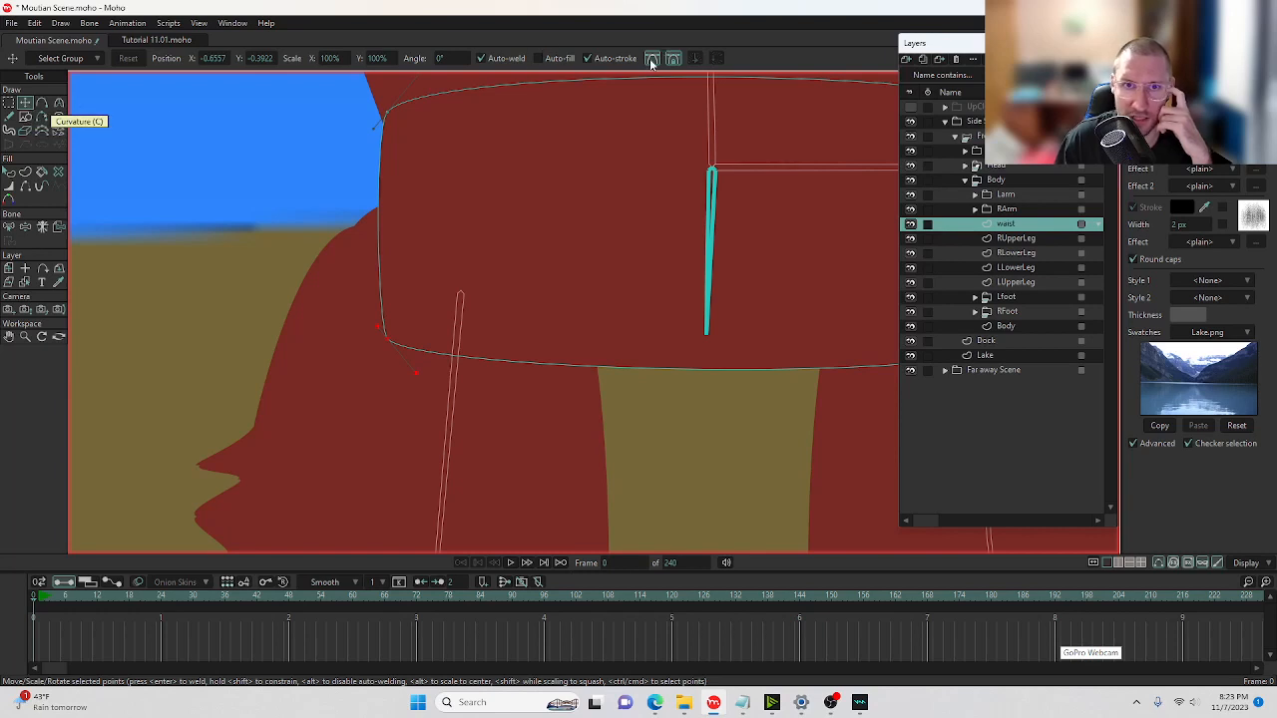
{"action": "left_click", "coordinate": [59, 103]}
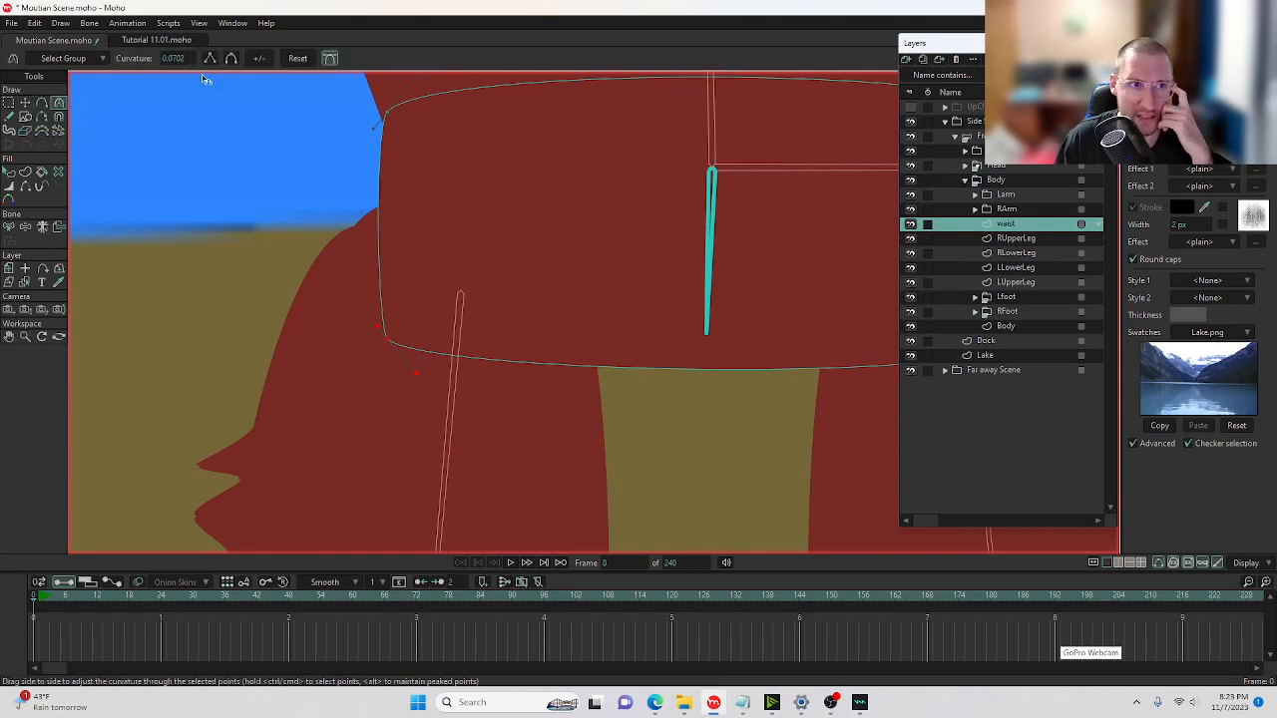
{"action": "left_click", "coordinate": [27, 105]}
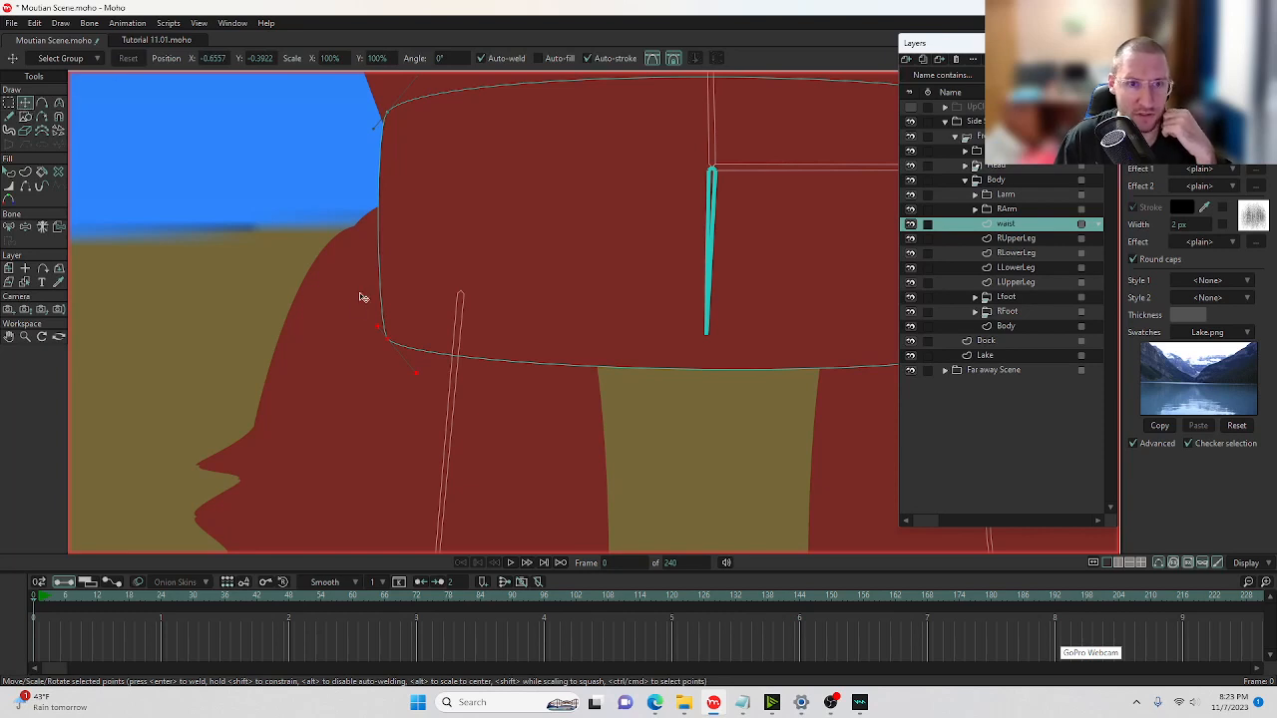
{"action": "left_click_drag", "start_coordinate": [380, 333], "coordinate": [371, 327]}
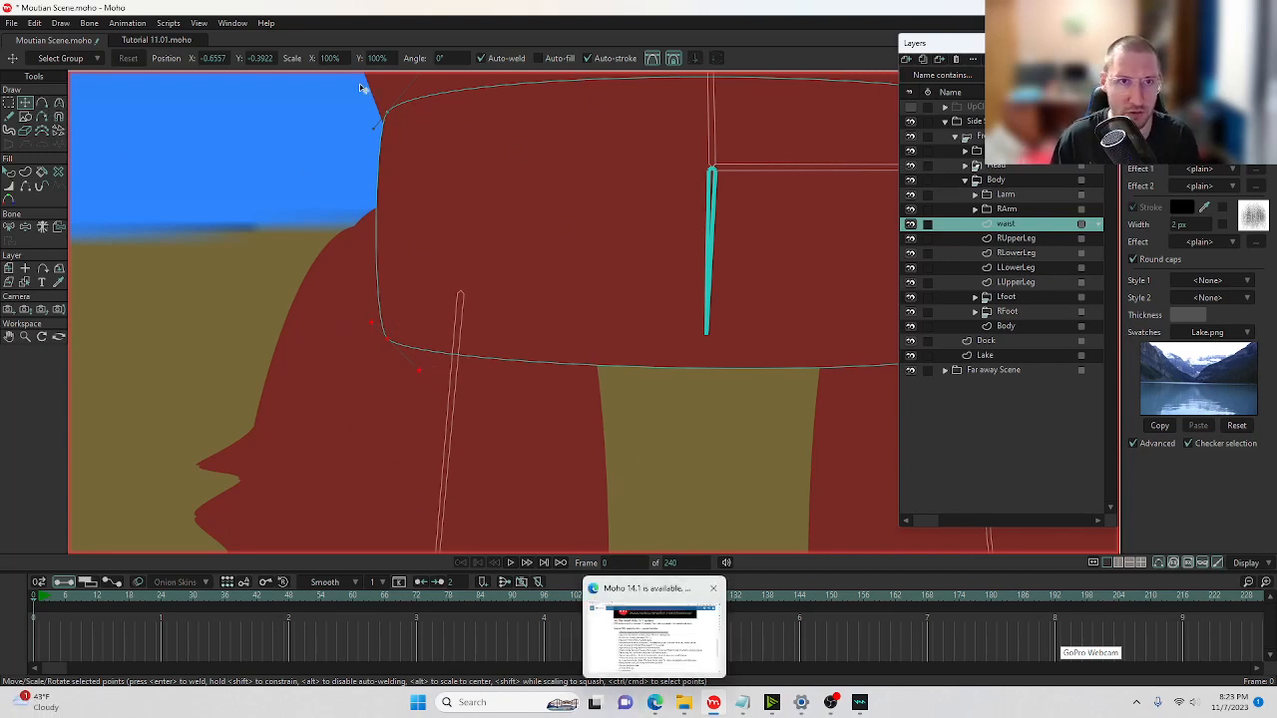
Switch to the browser, highlight the release note about Shaded and Halo shape effects in editing mode, and return to Moho.
{"action": "left_click", "coordinate": [661, 706]}
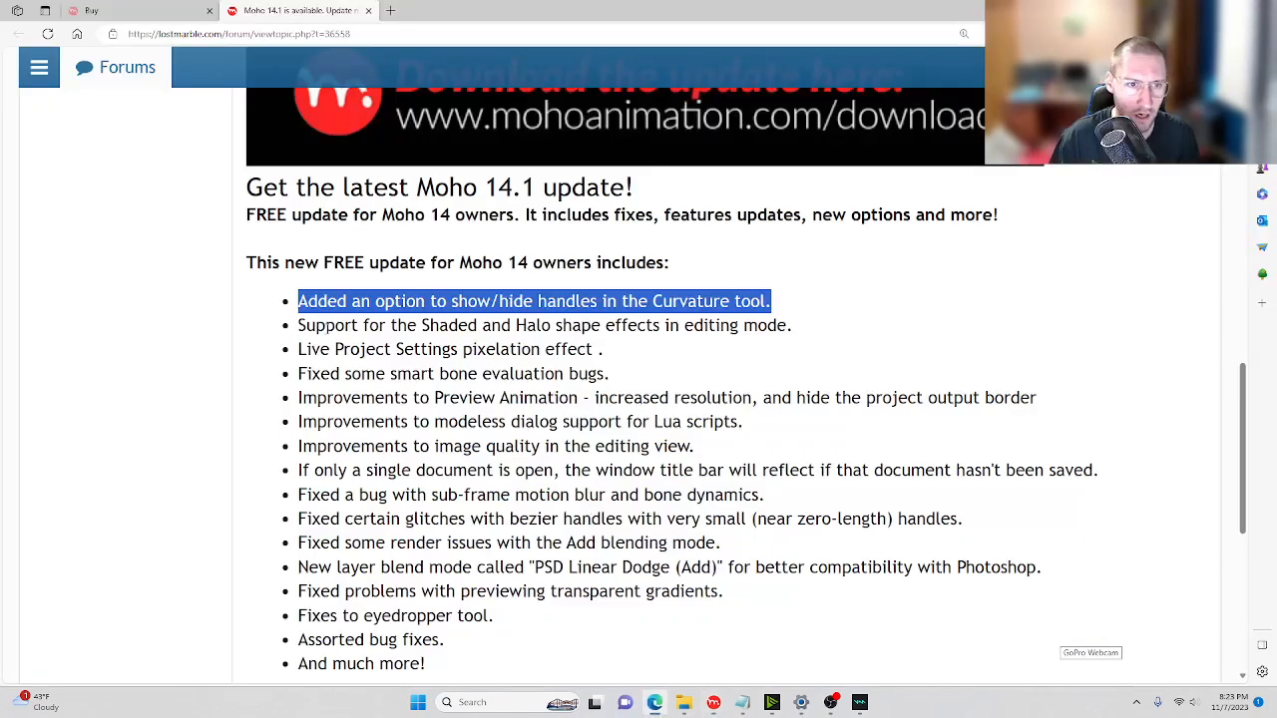
{"action": "left_click_drag", "start_coordinate": [315, 325], "coordinate": [788, 327]}
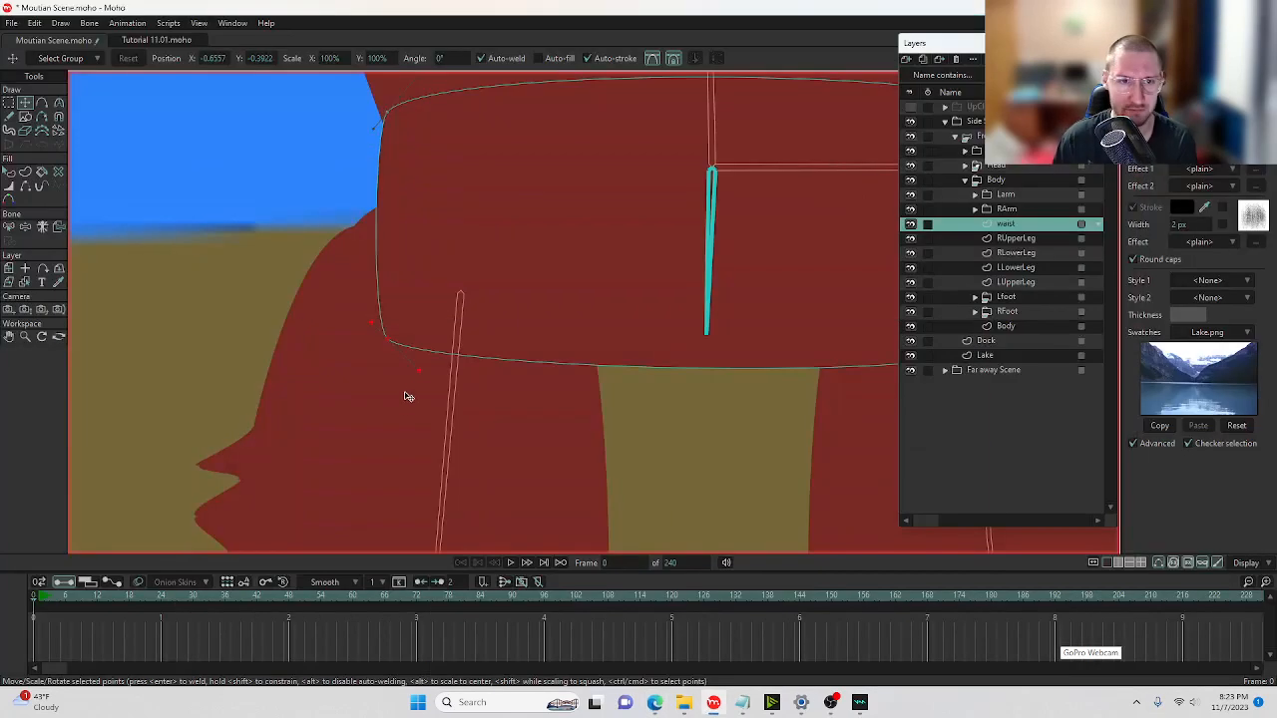
Select the waist shape and apply the Shaded effect as Effect 1 with a light angle of 150.3°.
{"action": "scroll", "coordinate": [529, 270], "scroll_direction": "down", "scroll_amount": 3}
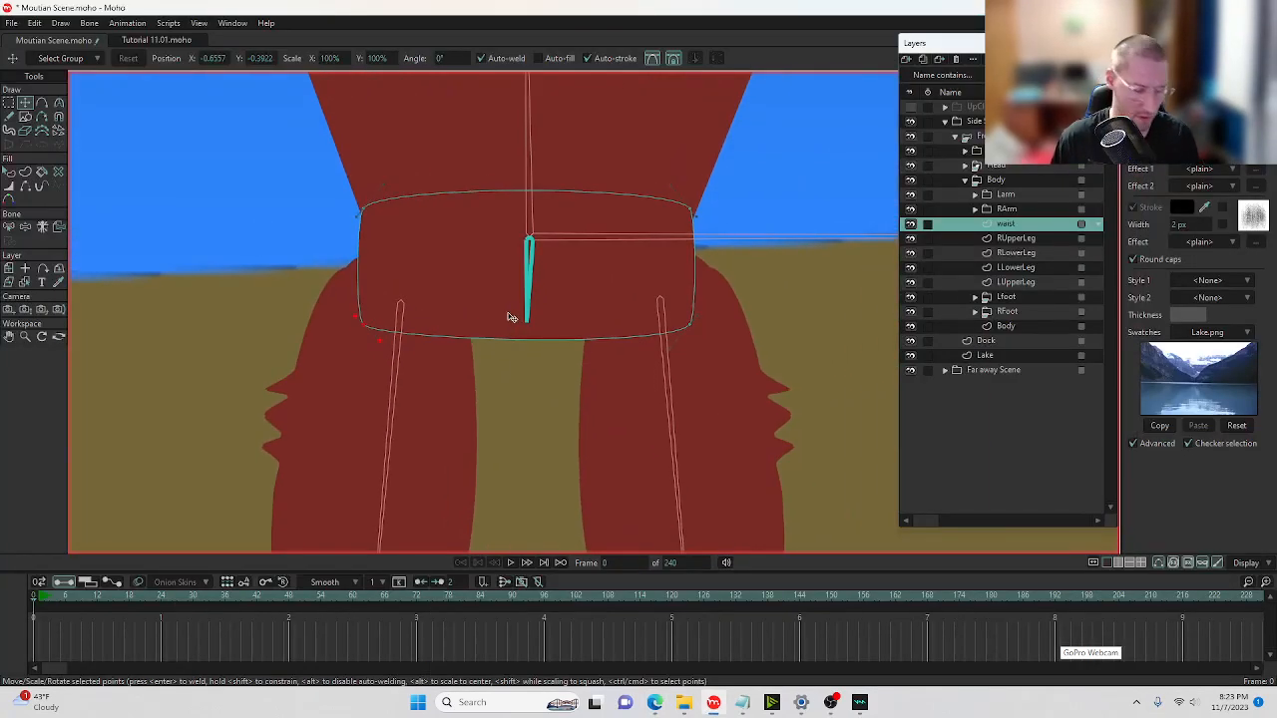
{"action": "key", "text": "q"}
{"action": "left_click", "coordinate": [458, 291]}
{"action": "left_click", "coordinate": [1205, 168]}
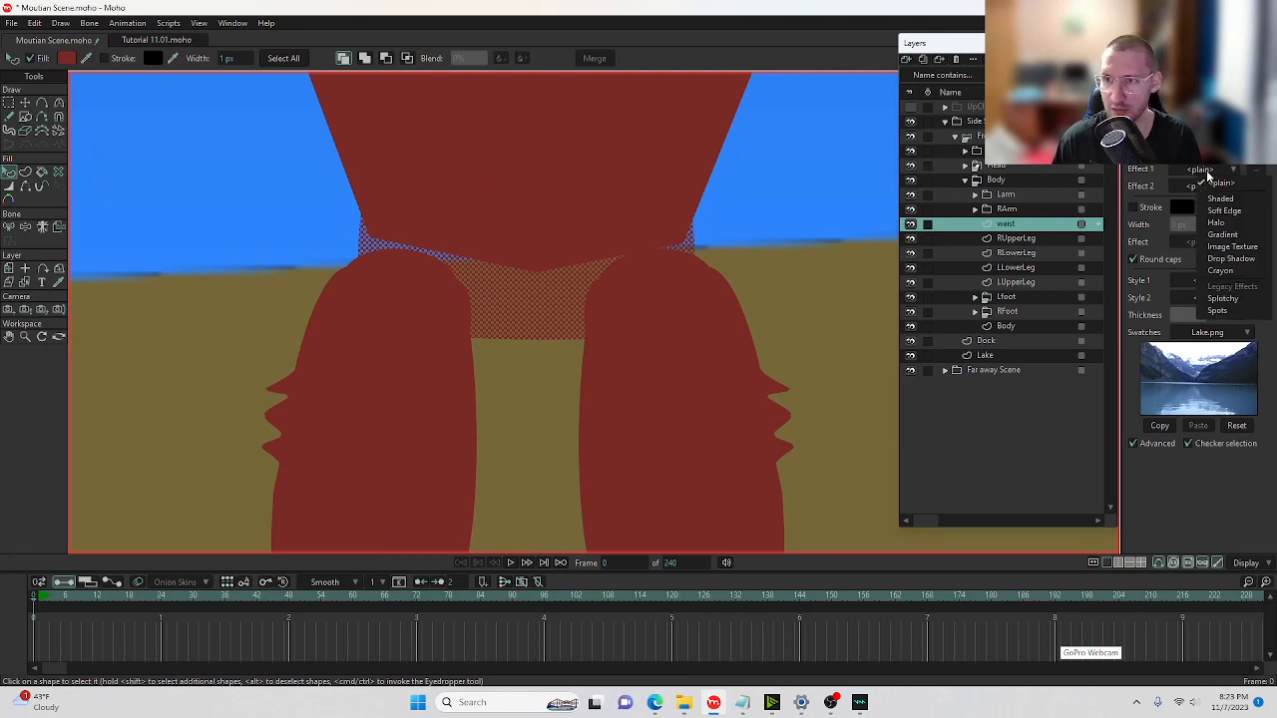
{"action": "left_click", "coordinate": [1212, 202]}
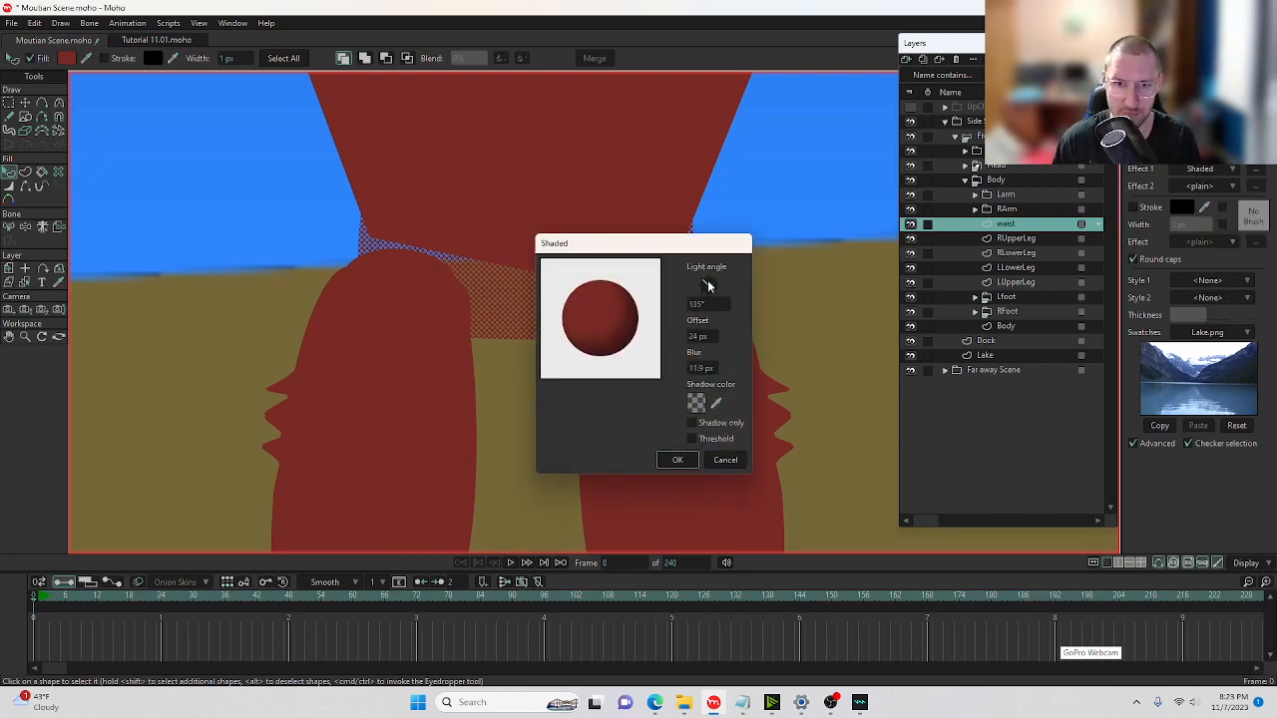
{"action": "mouse_move", "coordinate": [707, 285]}
{"action": "left_mouse_down"}
{"action": "mouse_move", "coordinate": [854, 235]}
{"action": "mouse_move", "coordinate": [929, 230]}
{"action": "left_mouse_up"}
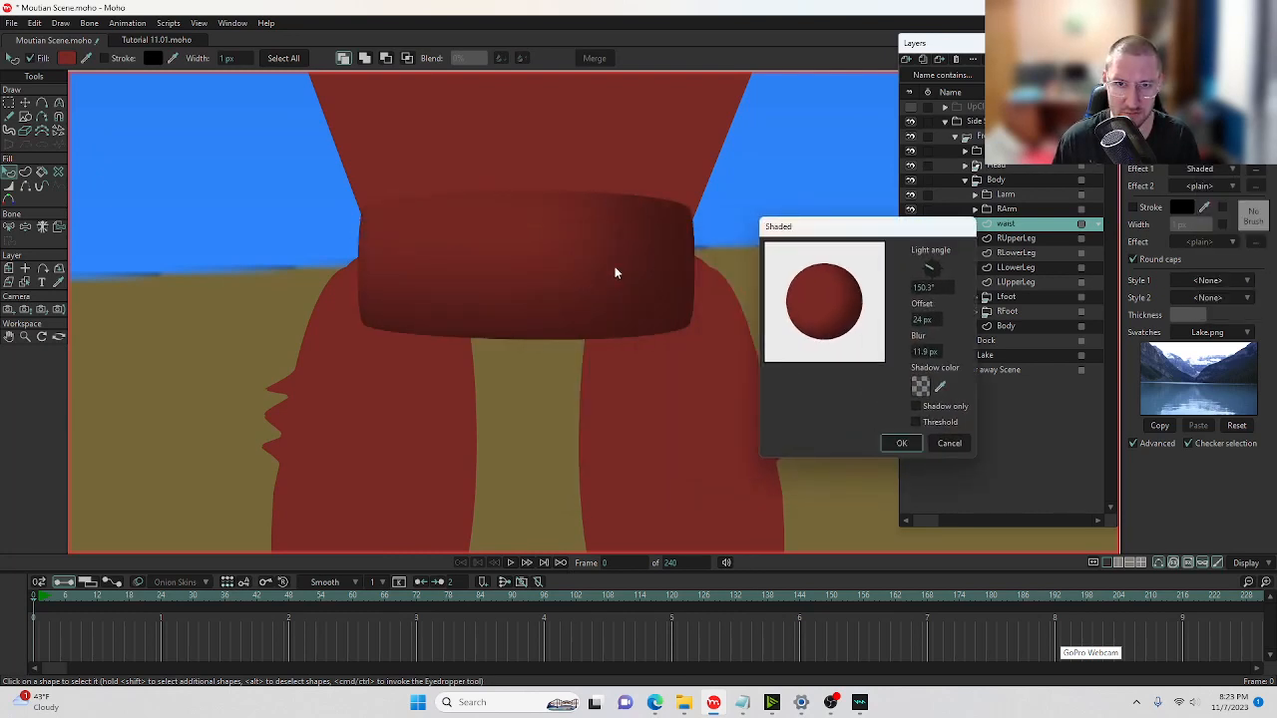
Toggle the Shaded effect's Shadow only option on and off, adjust its blur and confirm the settings.
{"action": "left_click", "coordinate": [915, 405]}
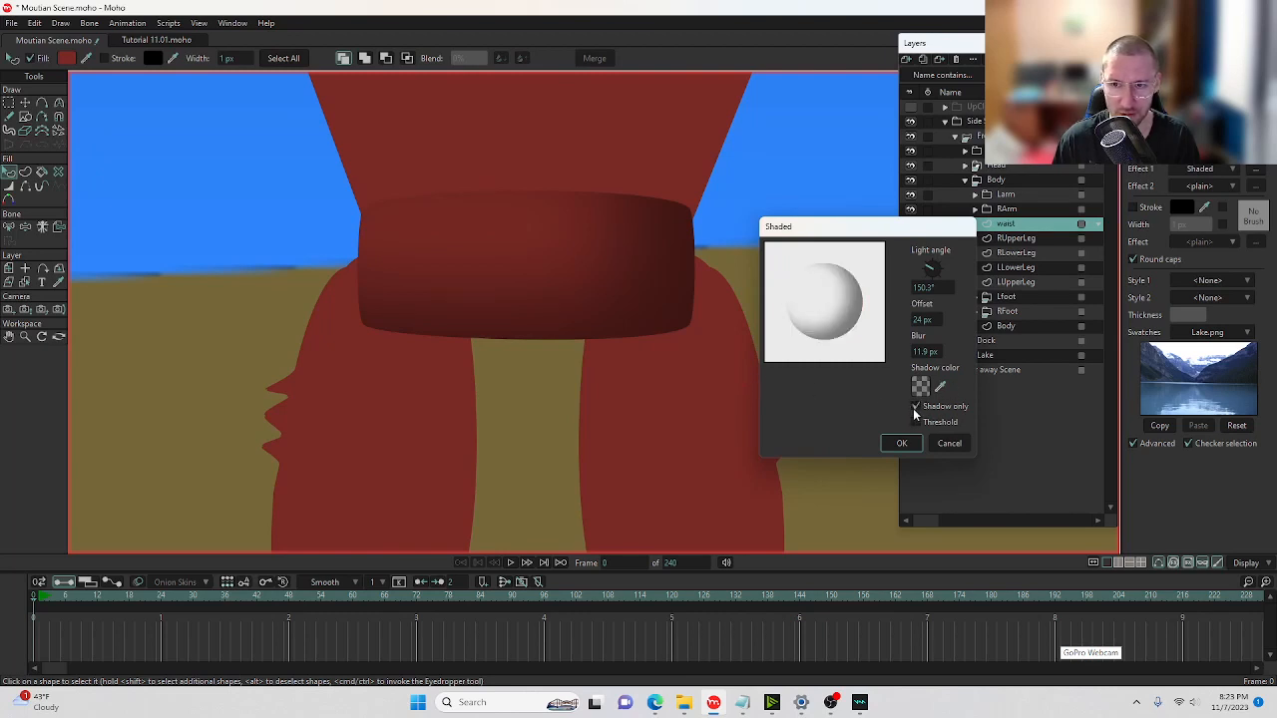
{"action": "left_click", "coordinate": [914, 406]}
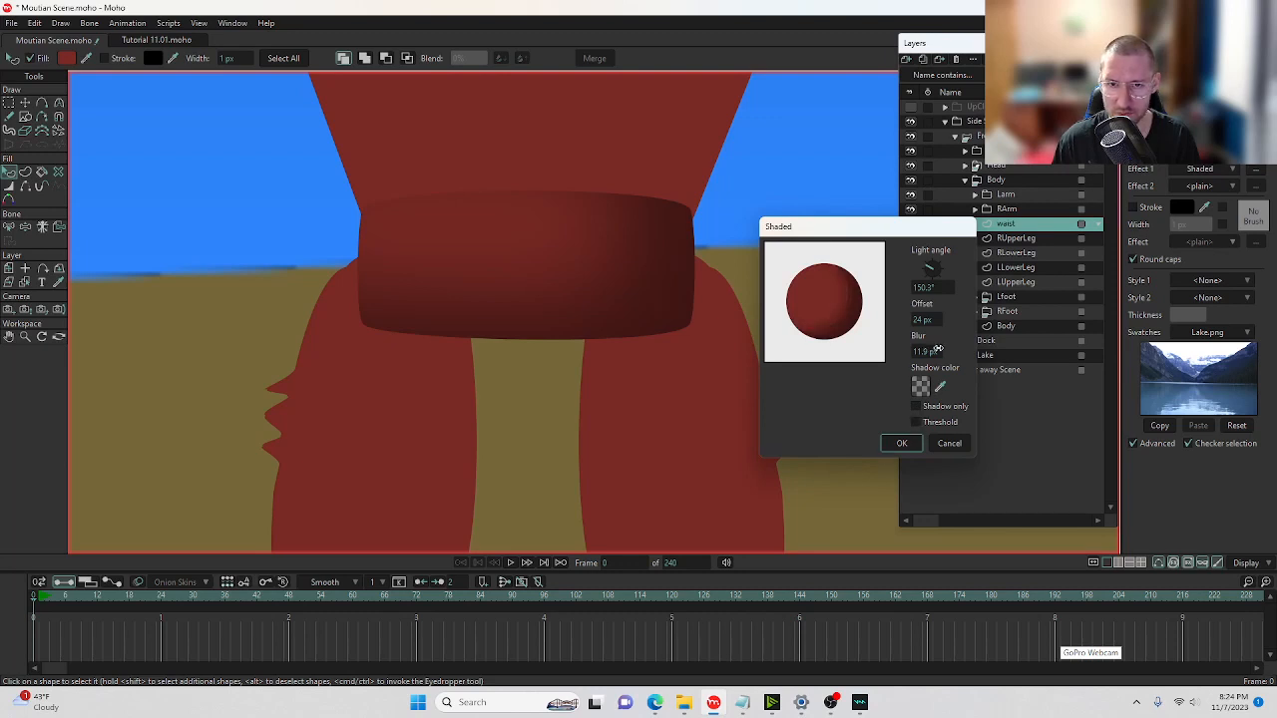
{"action": "mouse_move", "coordinate": [934, 349]}
{"action": "left_mouse_down"}
{"action": "mouse_move", "coordinate": [961, 351]}
{"action": "mouse_move", "coordinate": [889, 353]}
{"action": "left_mouse_up"}
{"action": "left_click", "coordinate": [902, 442]}
{"action": "scroll", "coordinate": [588, 286], "scroll_direction": "down", "scroll_amount": 2}
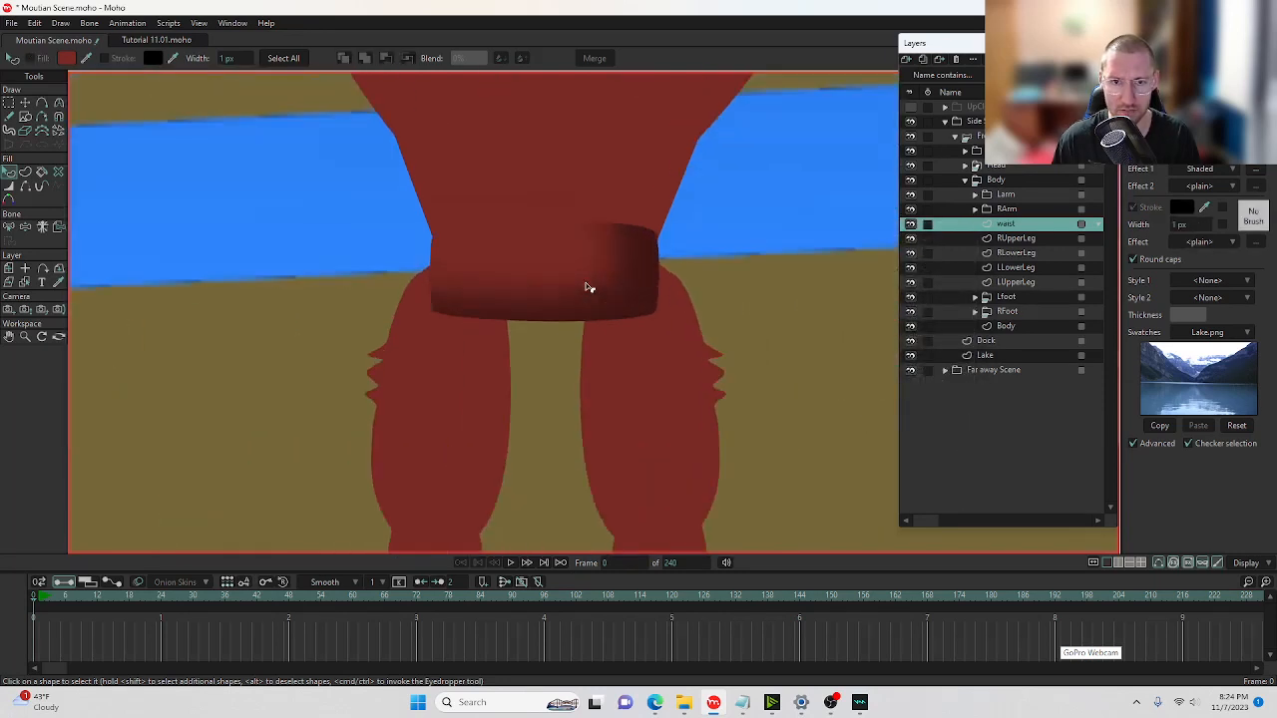
{"action": "scroll", "coordinate": [588, 286], "scroll_direction": "up", "scroll_amount": 4}
{"action": "scroll", "coordinate": [587, 286], "scroll_direction": "down", "scroll_amount": 5}
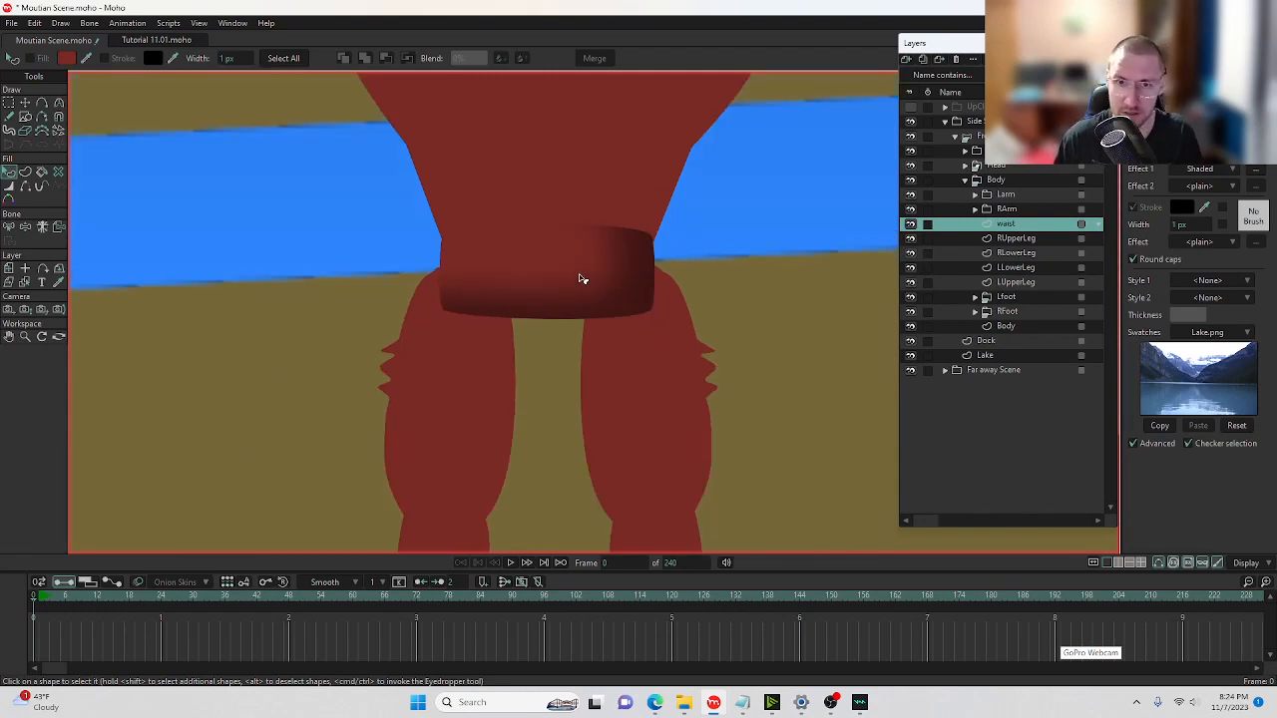
Select the waist shape and change Effect 1 to Halo with the default yellow colour, 12 px inset and 5.9 px blur.
{"action": "left_click", "coordinate": [1195, 170]}
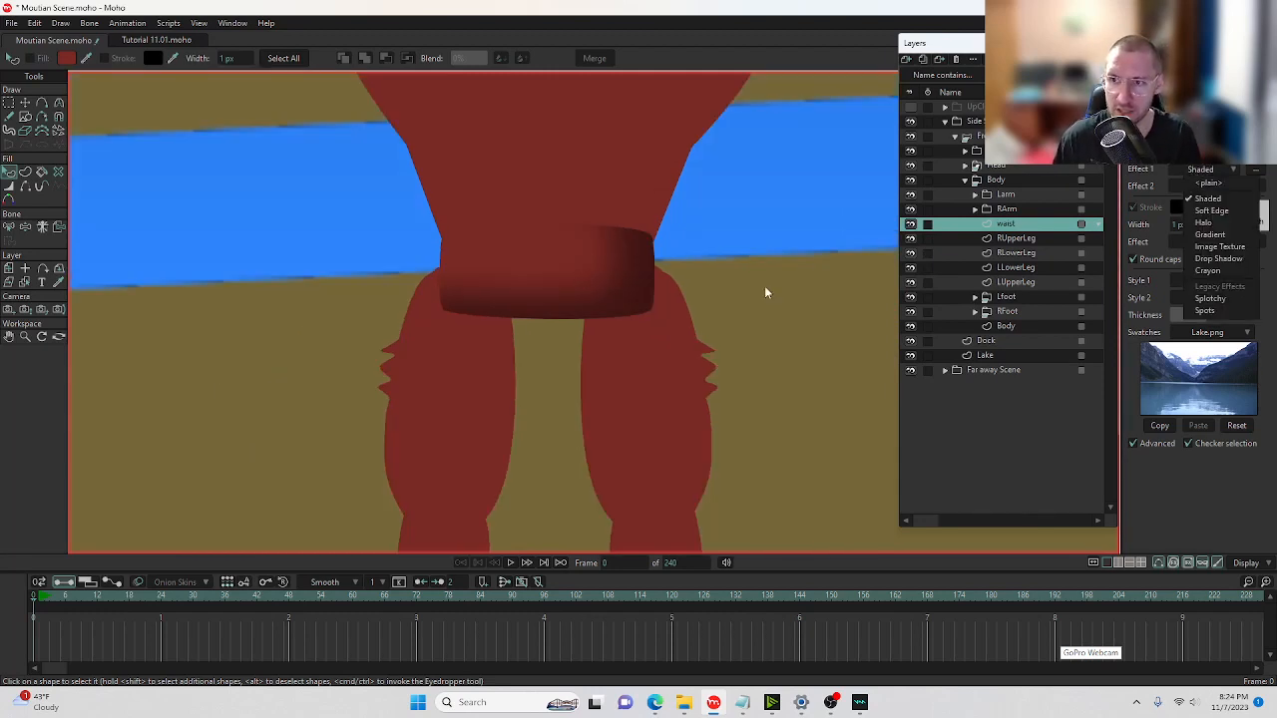
{"action": "left_click", "coordinate": [565, 279]}
{"action": "left_click", "coordinate": [1198, 171]}
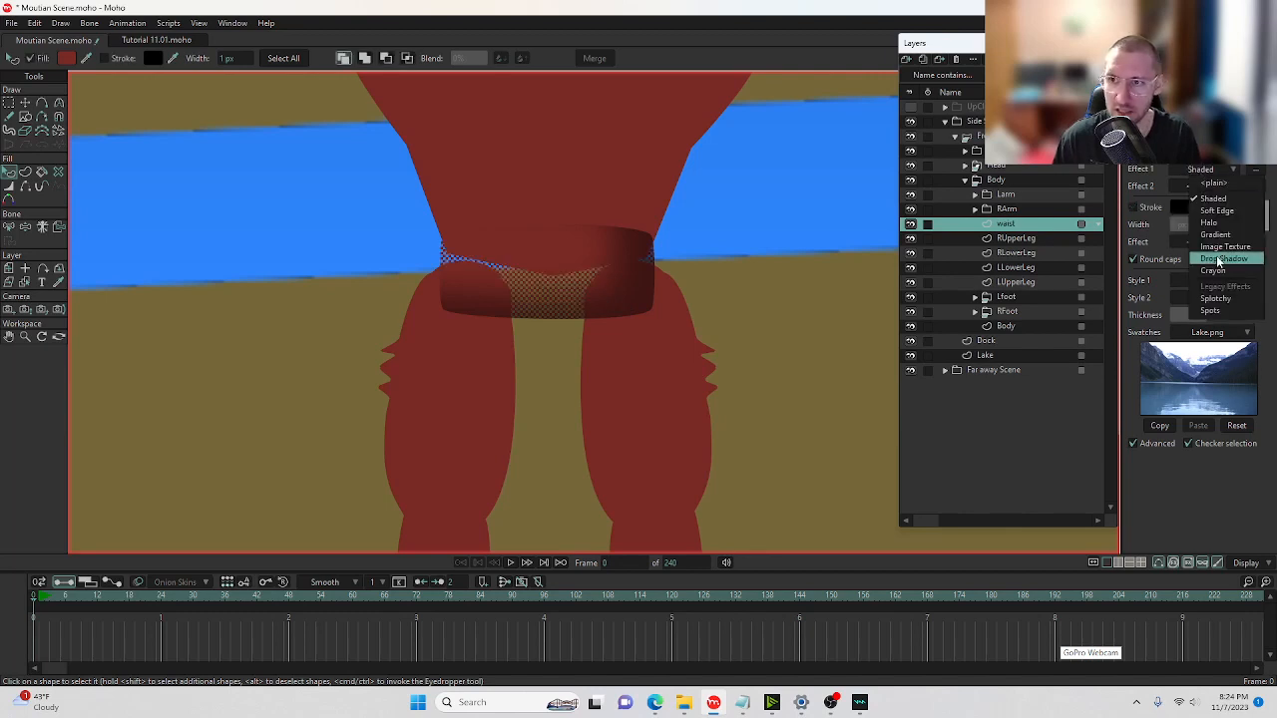
{"action": "left_click", "coordinate": [1202, 239]}
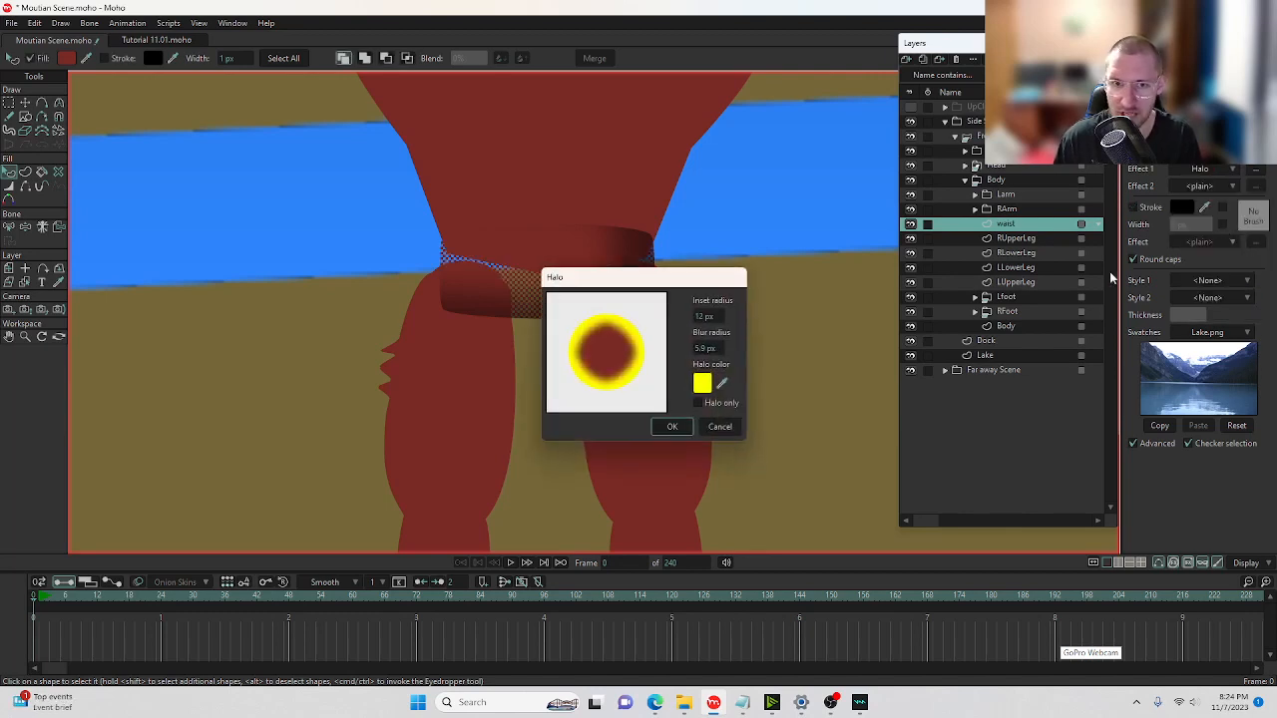
{"action": "left_click", "coordinate": [672, 427]}
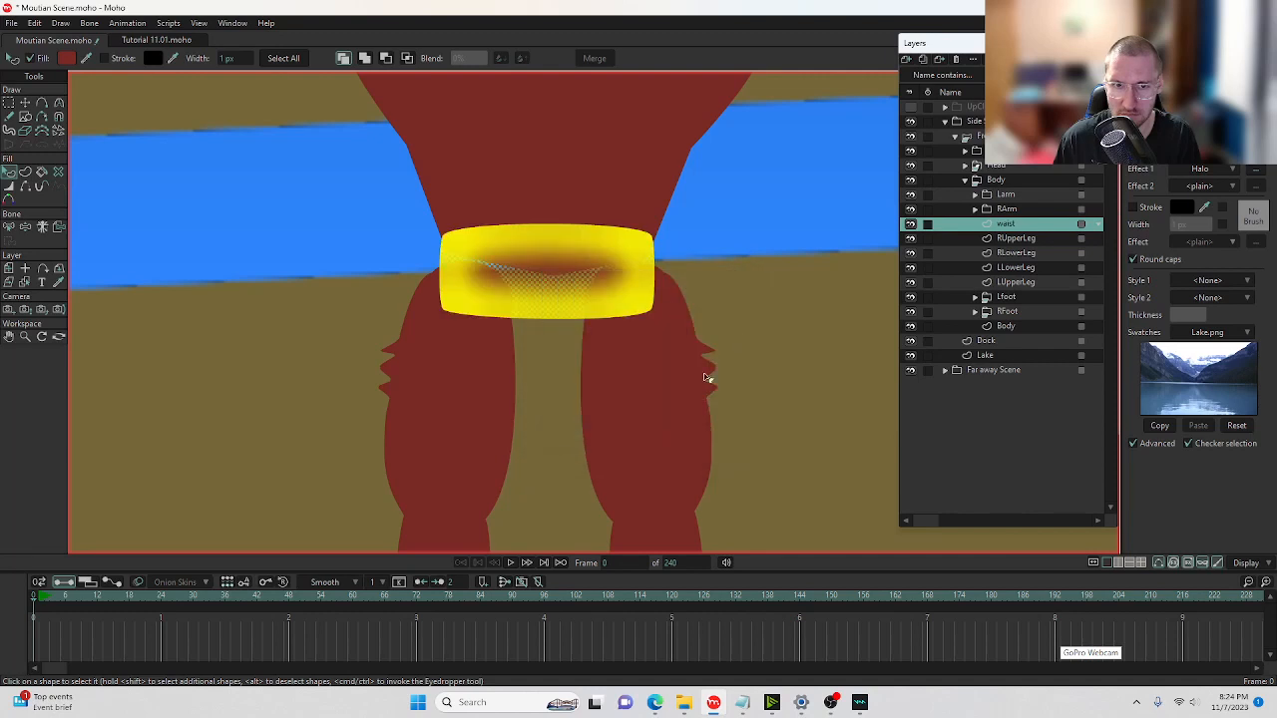
Reopen the waist's Halo settings, set the inset radius to 3 px and enable Halo only.
{"action": "scroll", "coordinate": [535, 270], "scroll_direction": "up", "scroll_amount": 3}
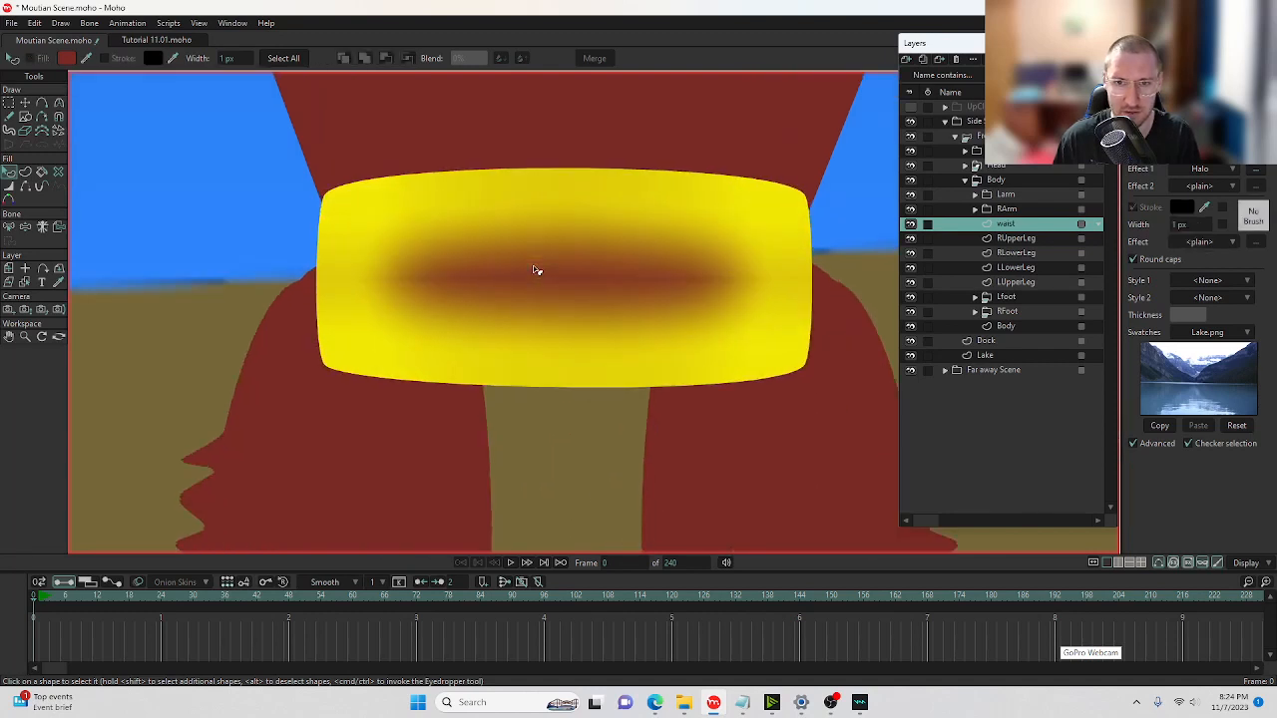
{"action": "left_click", "coordinate": [535, 270]}
{"action": "left_click", "coordinate": [1210, 173]}
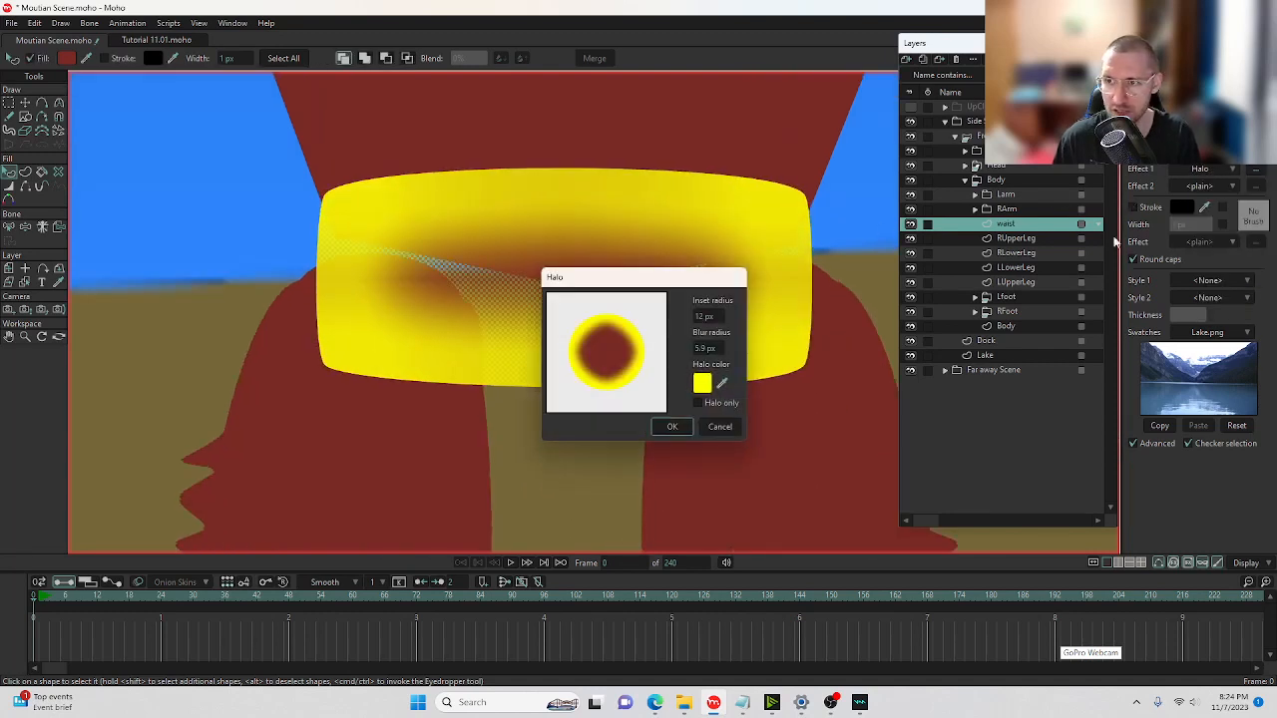
{"action": "left_click_drag", "start_coordinate": [704, 287], "coordinate": [841, 320]}
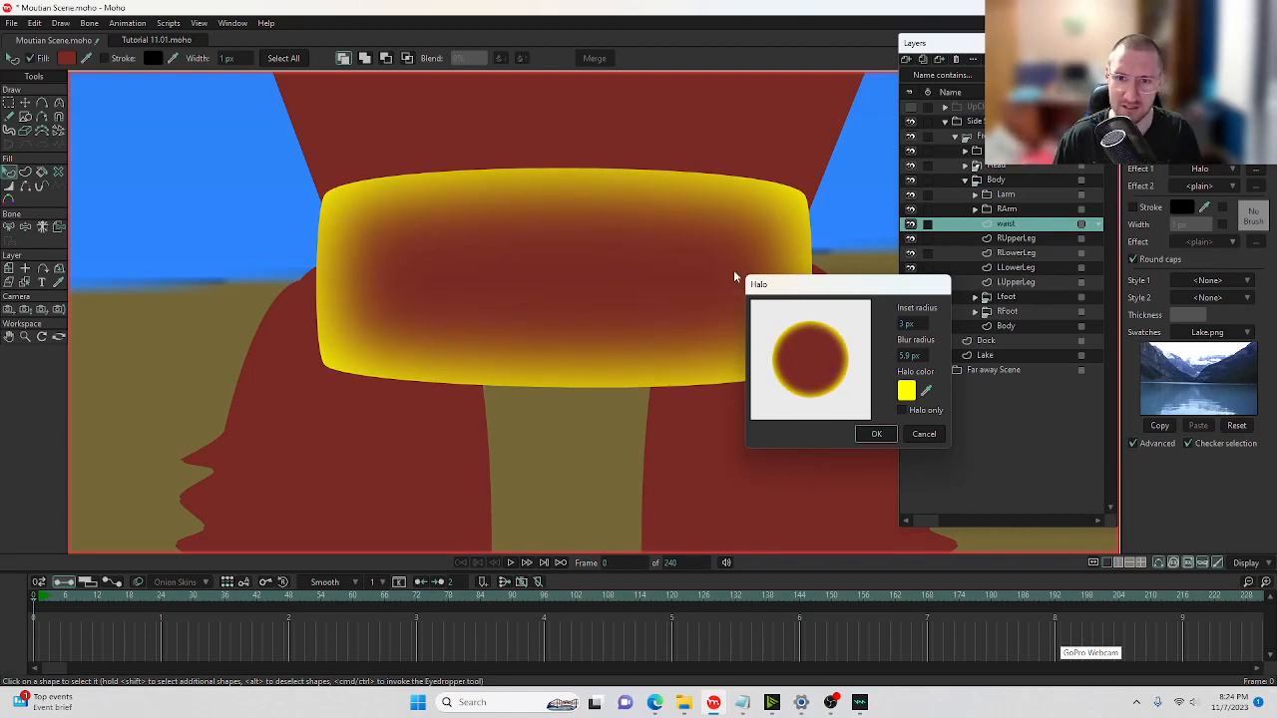
{"action": "left_click", "coordinate": [903, 410]}
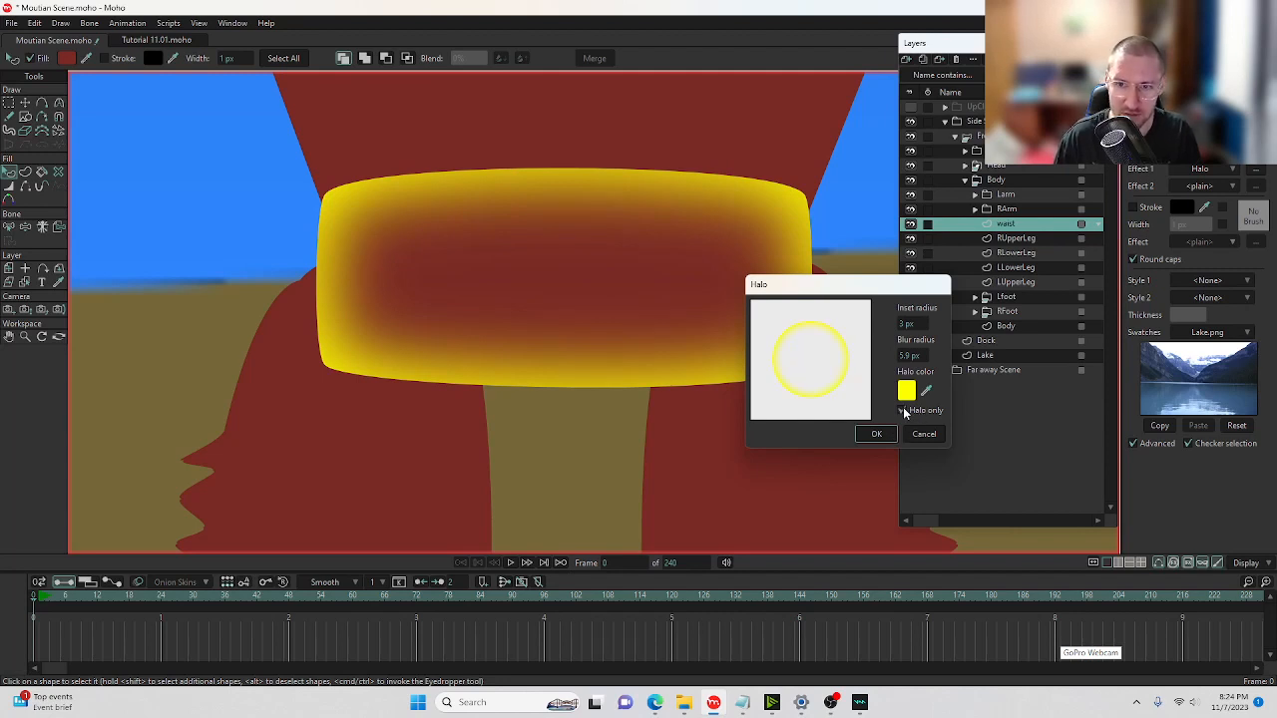
{"action": "left_click", "coordinate": [874, 434]}
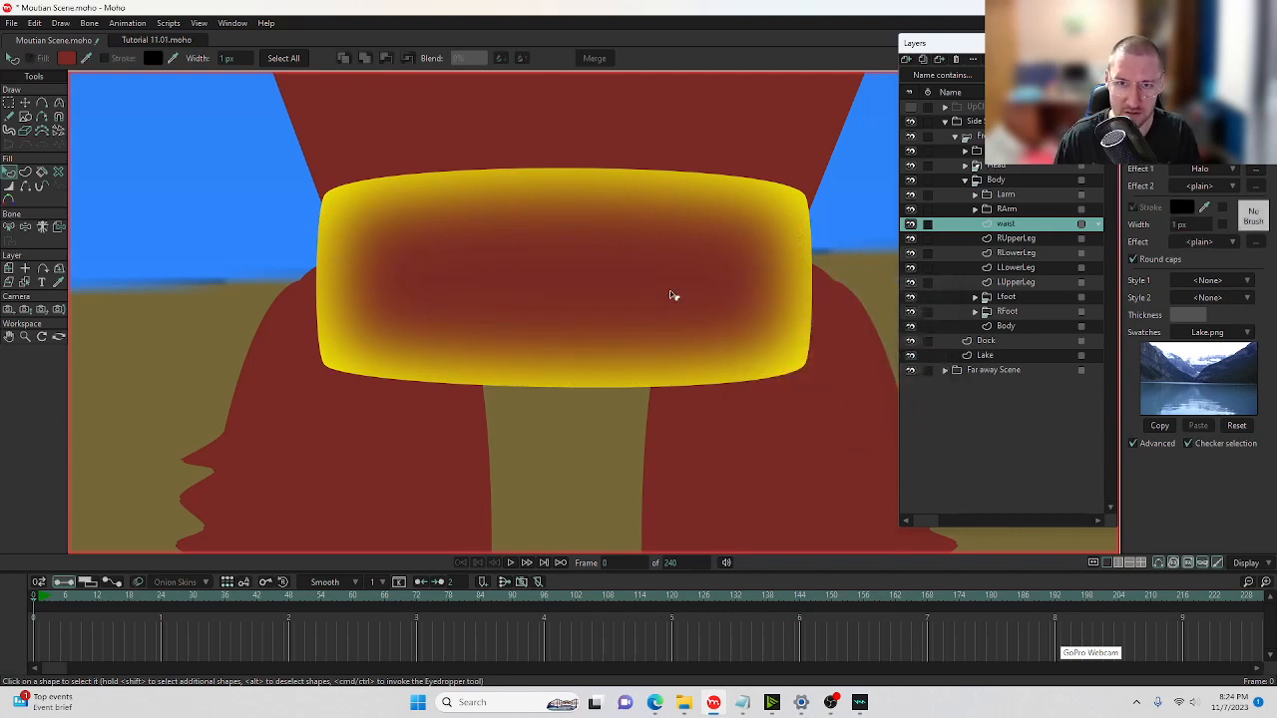
Remove the Halo effect from the waist shape by setting Effect 1 back to plain.
{"action": "left_click", "coordinate": [1227, 185]}
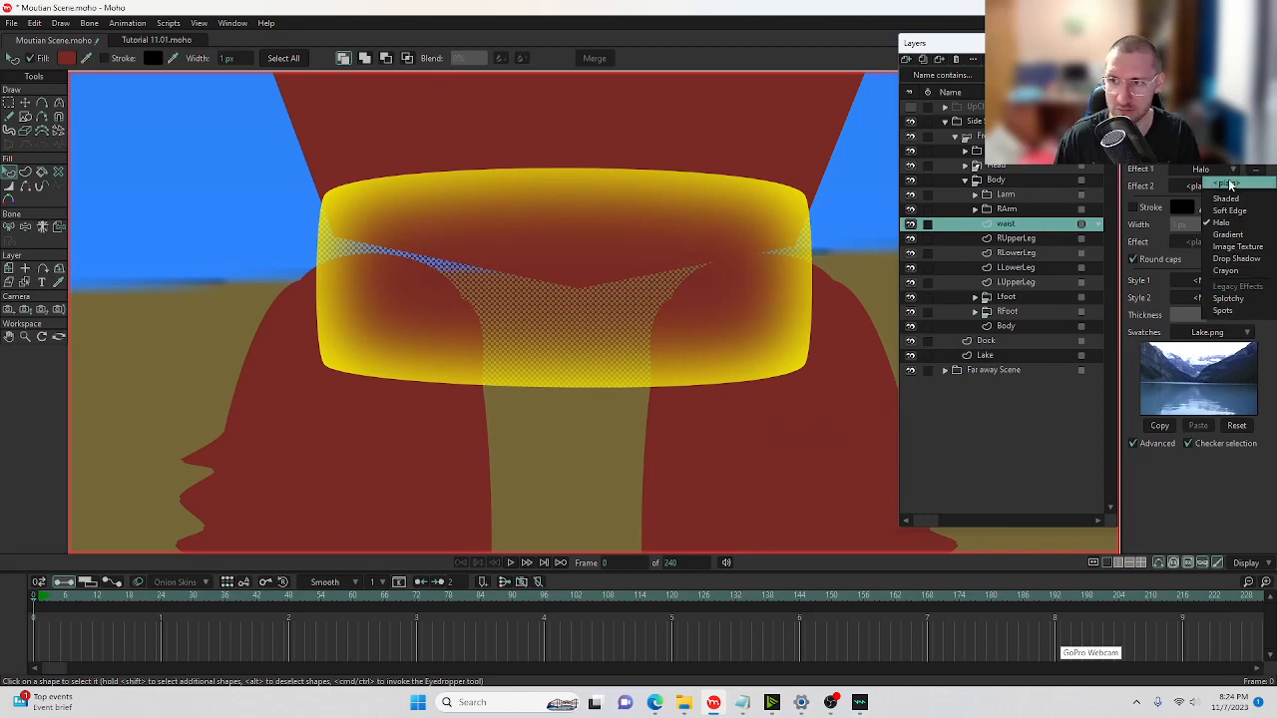
{"action": "left_click", "coordinate": [661, 295]}
{"action": "scroll", "coordinate": [233, 236], "scroll_direction": "up", "scroll_amount": 5}
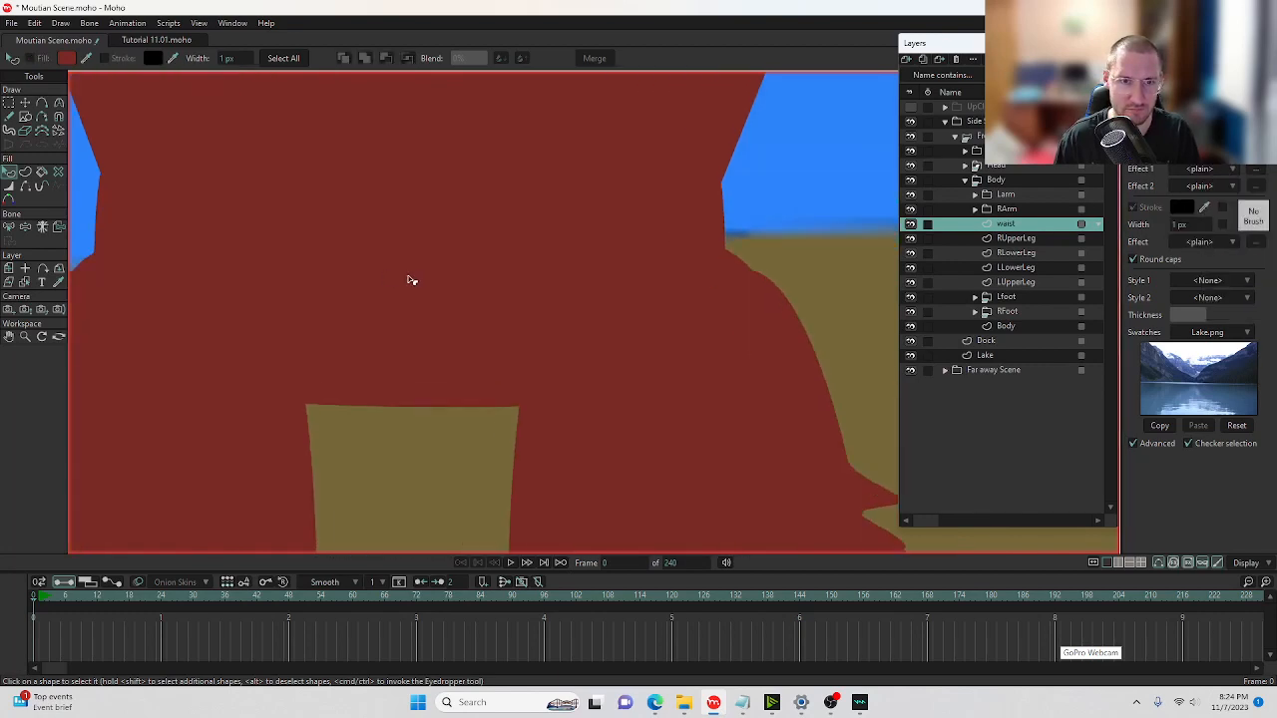
{"action": "scroll", "coordinate": [408, 281], "scroll_direction": "down", "scroll_amount": 4}
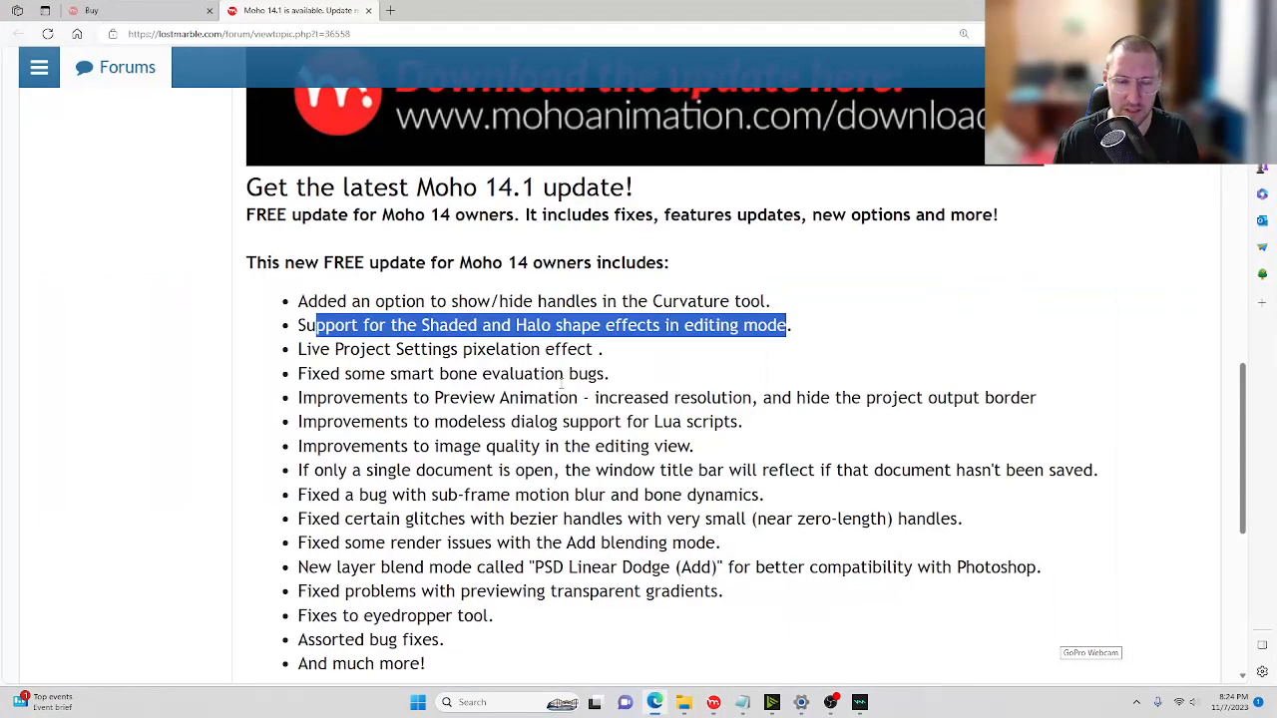
Highlight the release note about the Live Project Settings pixelation effect in the browser, and return to Moho.
{"action": "left_click_drag", "start_coordinate": [299, 349], "coordinate": [597, 349]}
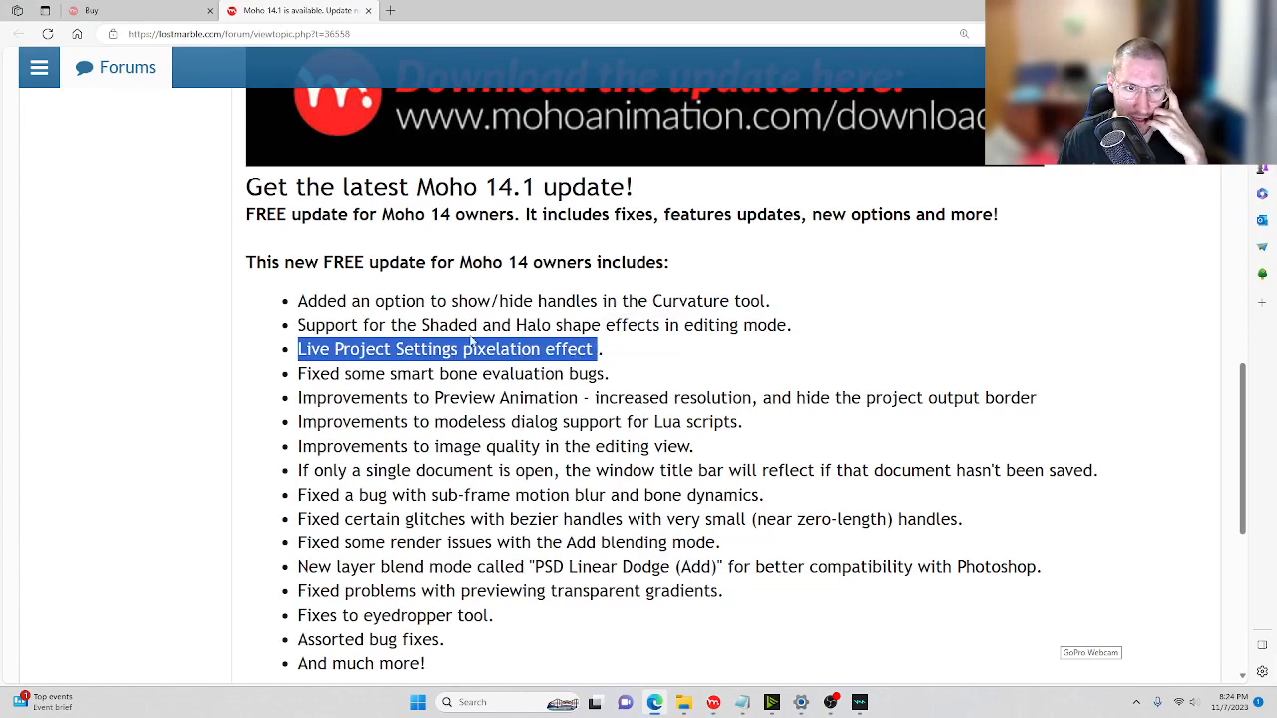
{"action": "key", "text": "alt+Tab"}
Open the project settings and review the available fill, stroke and layer render styles.
{"action": "scroll", "coordinate": [419, 234], "scroll_direction": "down", "scroll_amount": 4}
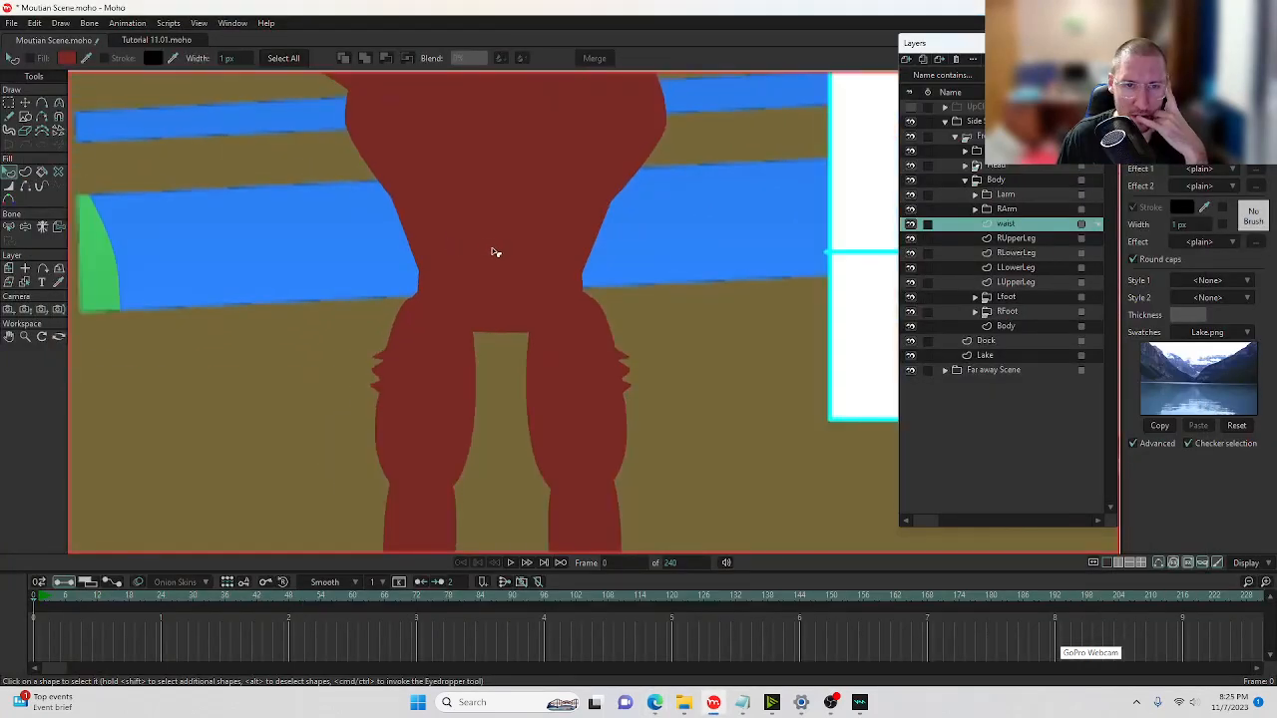
{"action": "scroll", "coordinate": [520, 317], "scroll_direction": "down", "scroll_amount": 4}
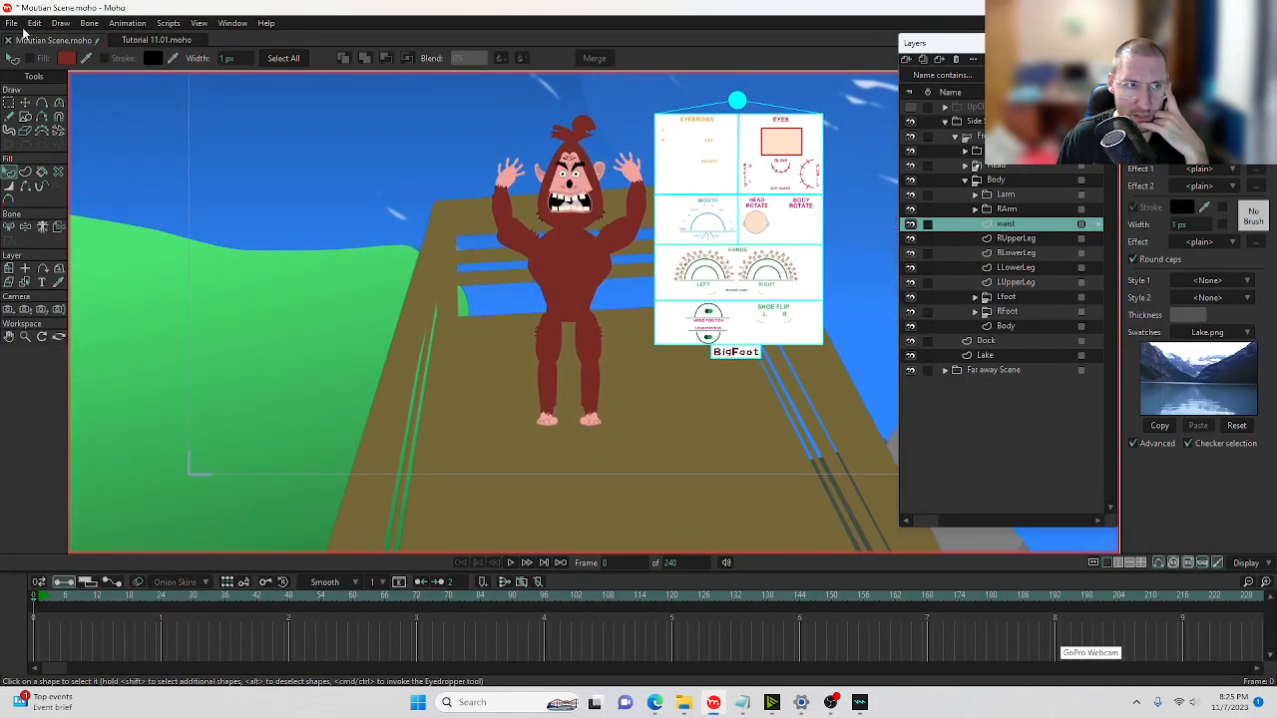
{"action": "left_click", "coordinate": [14, 23]}
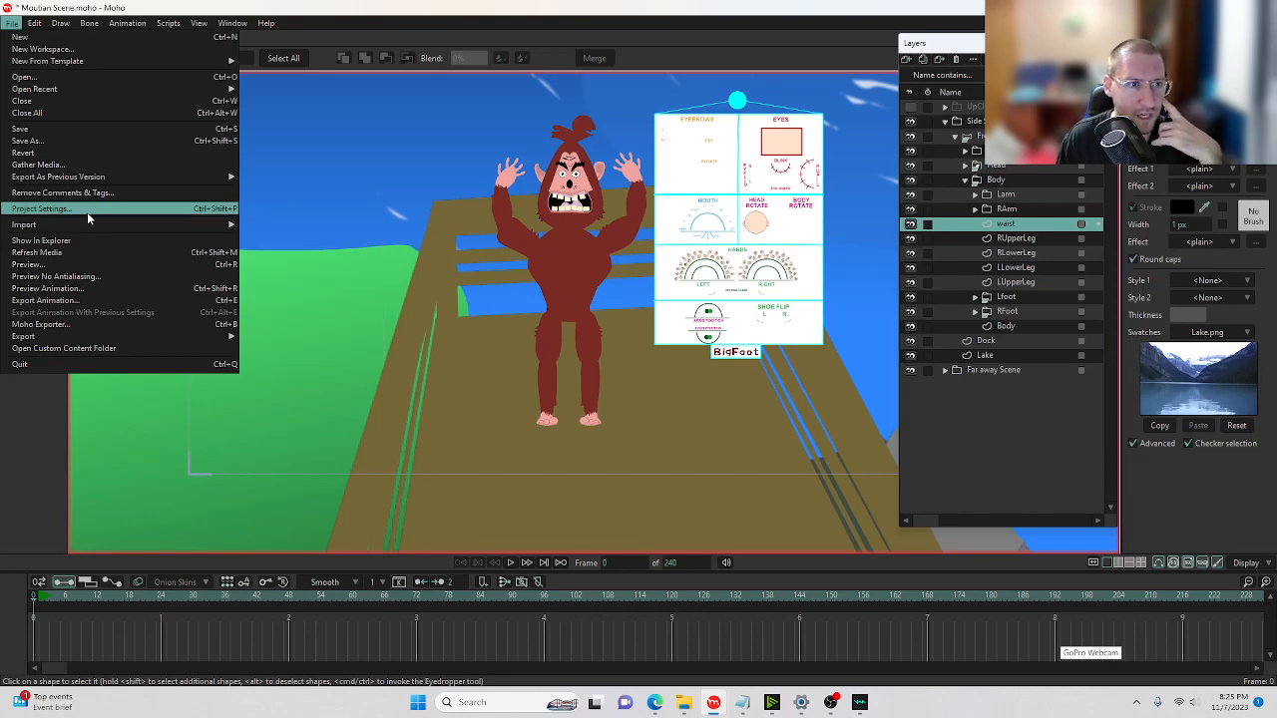
{"action": "left_click", "coordinate": [87, 212]}
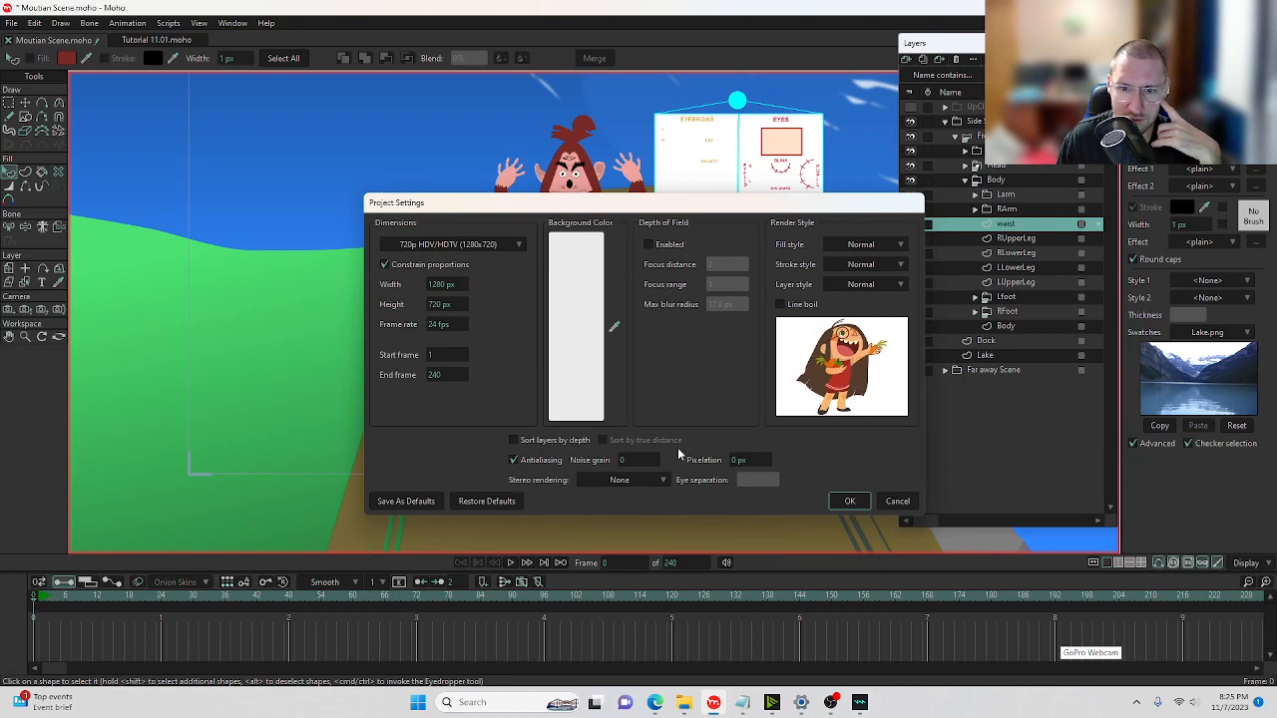
{"action": "left_click", "coordinate": [854, 243]}
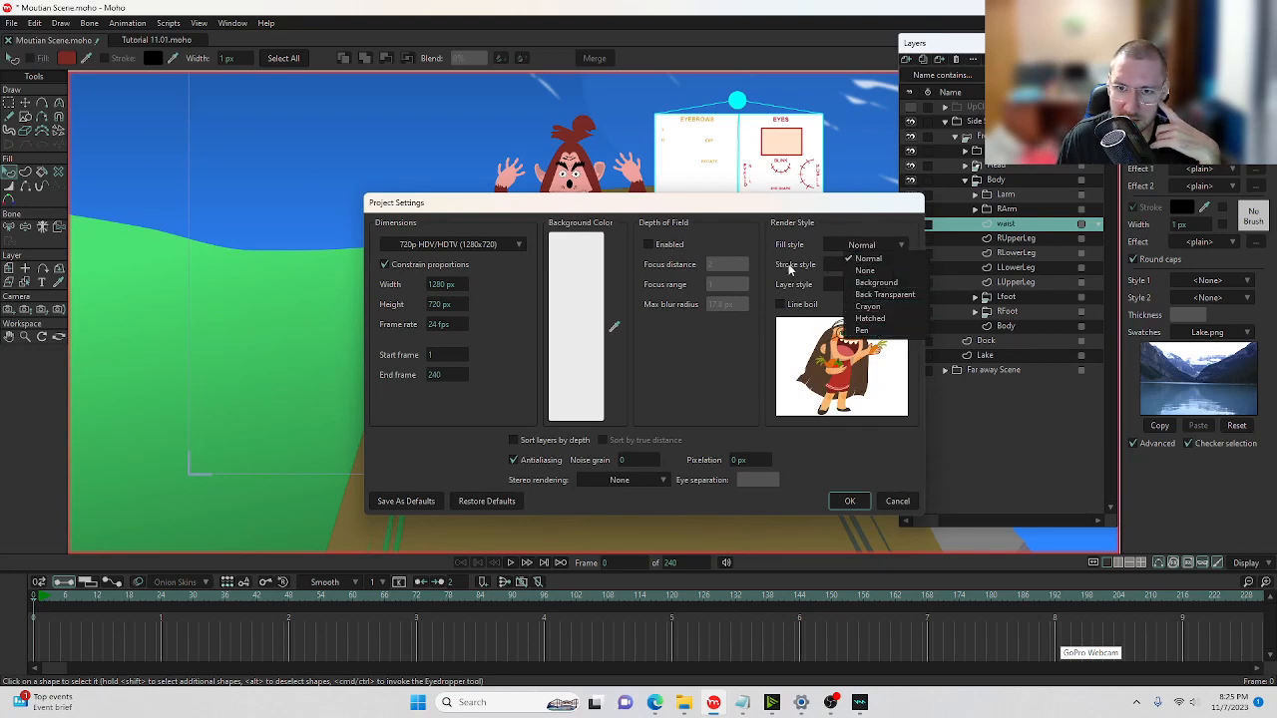
{"action": "left_click", "coordinate": [838, 267]}
{"action": "left_click", "coordinate": [797, 271]}
{"action": "left_click", "coordinate": [836, 287]}
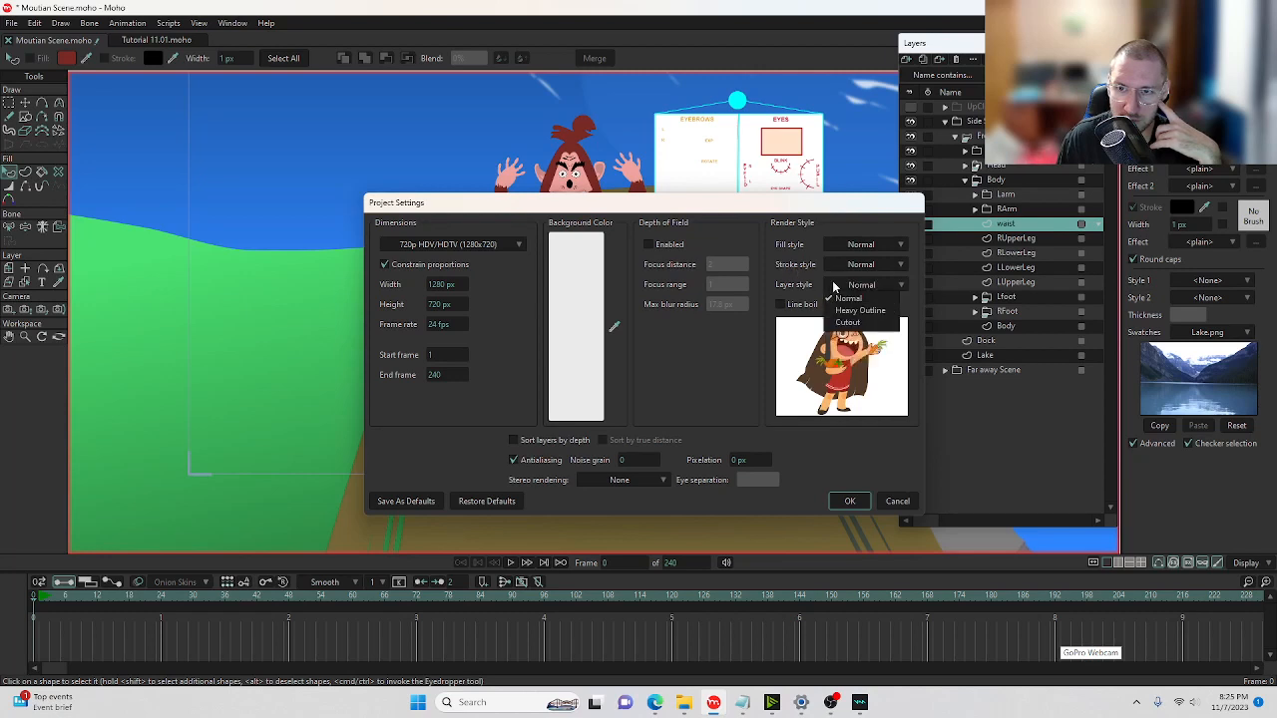
{"action": "left_click", "coordinate": [799, 289]}
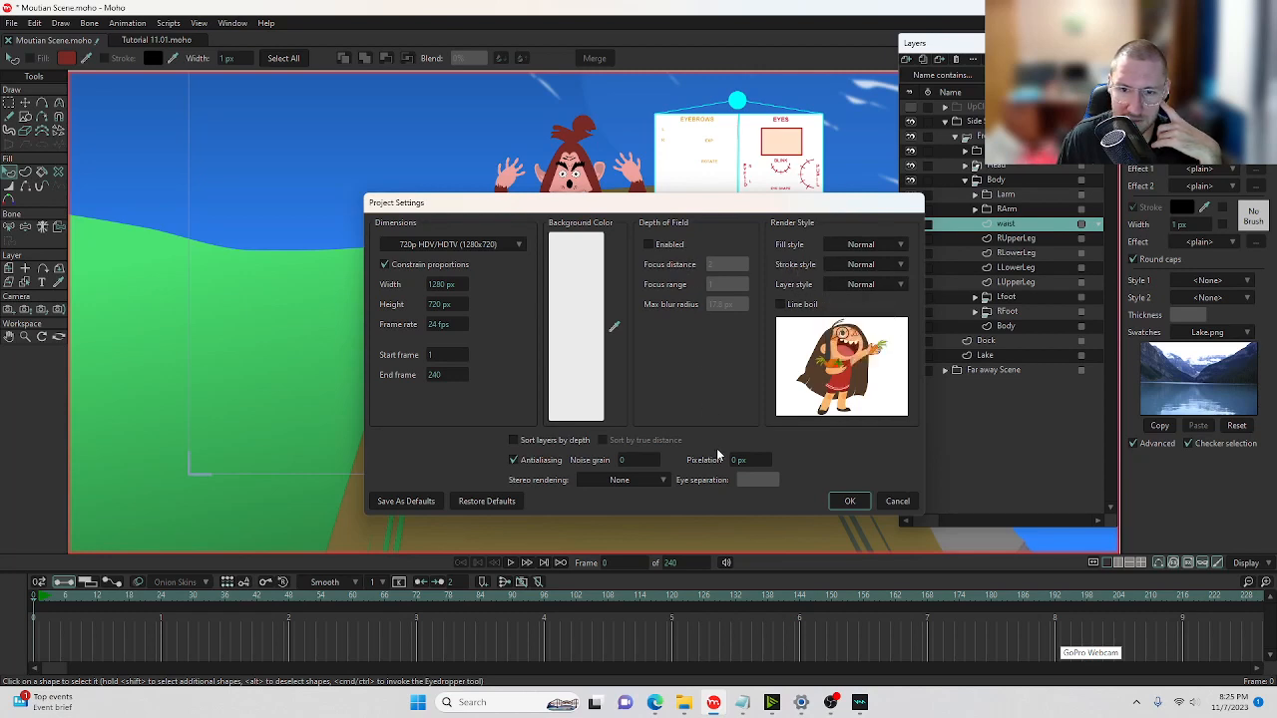
Set the project's Pixelation to 33 px, apply it and inspect the pixelated scene in the editing view.
{"action": "left_click_drag", "start_coordinate": [749, 464], "coordinate": [845, 461]}
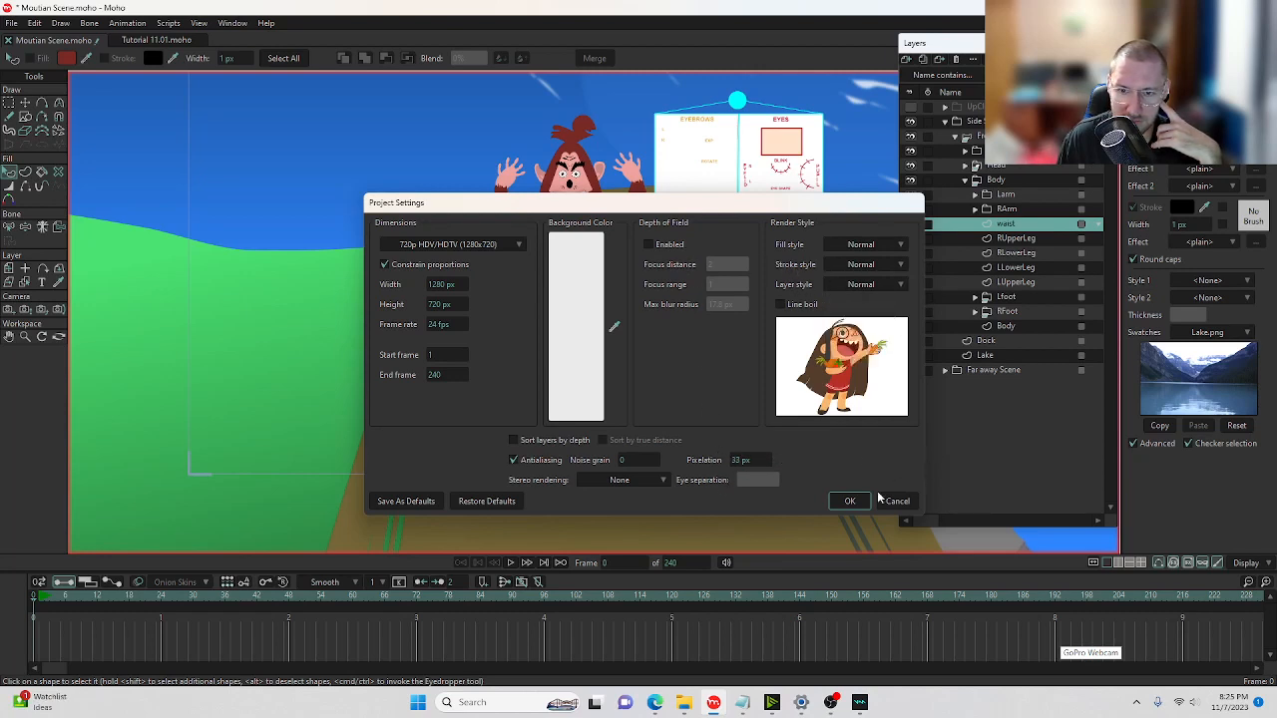
{"action": "left_click", "coordinate": [849, 500]}
{"action": "scroll", "coordinate": [717, 380], "scroll_direction": "down", "scroll_amount": 8}
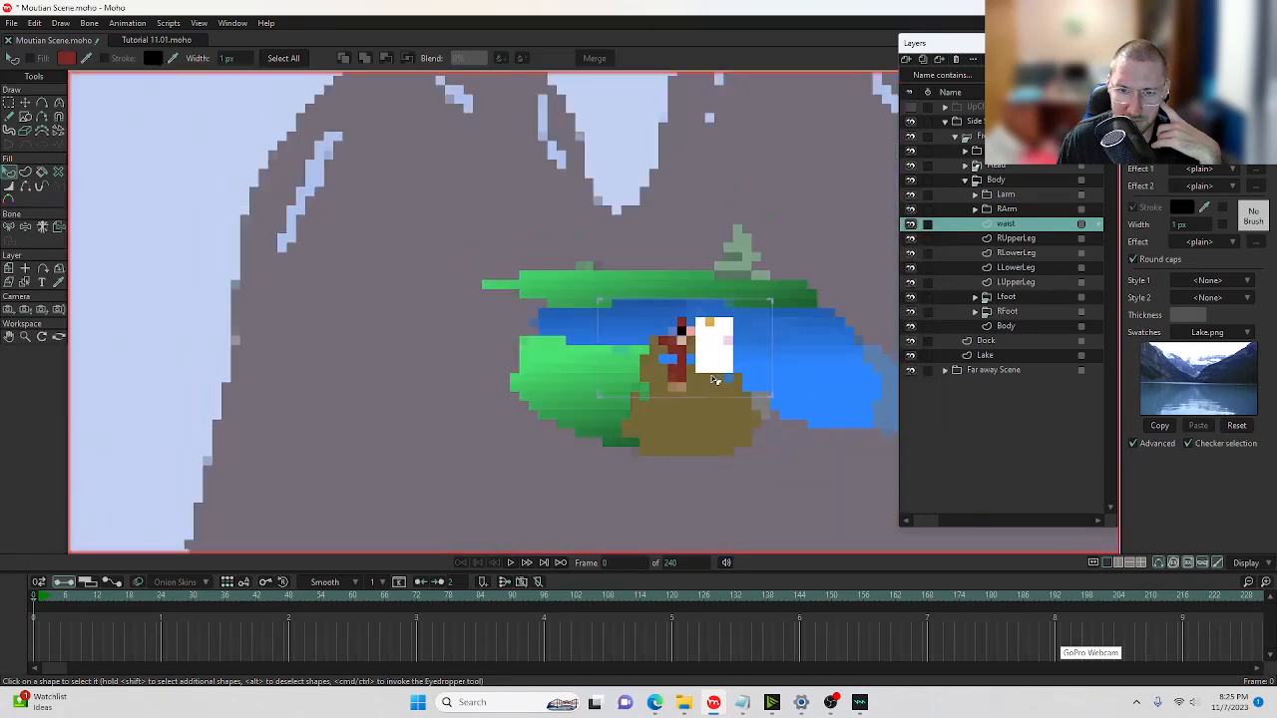
{"action": "scroll", "coordinate": [714, 378], "scroll_direction": "up", "scroll_amount": 6}
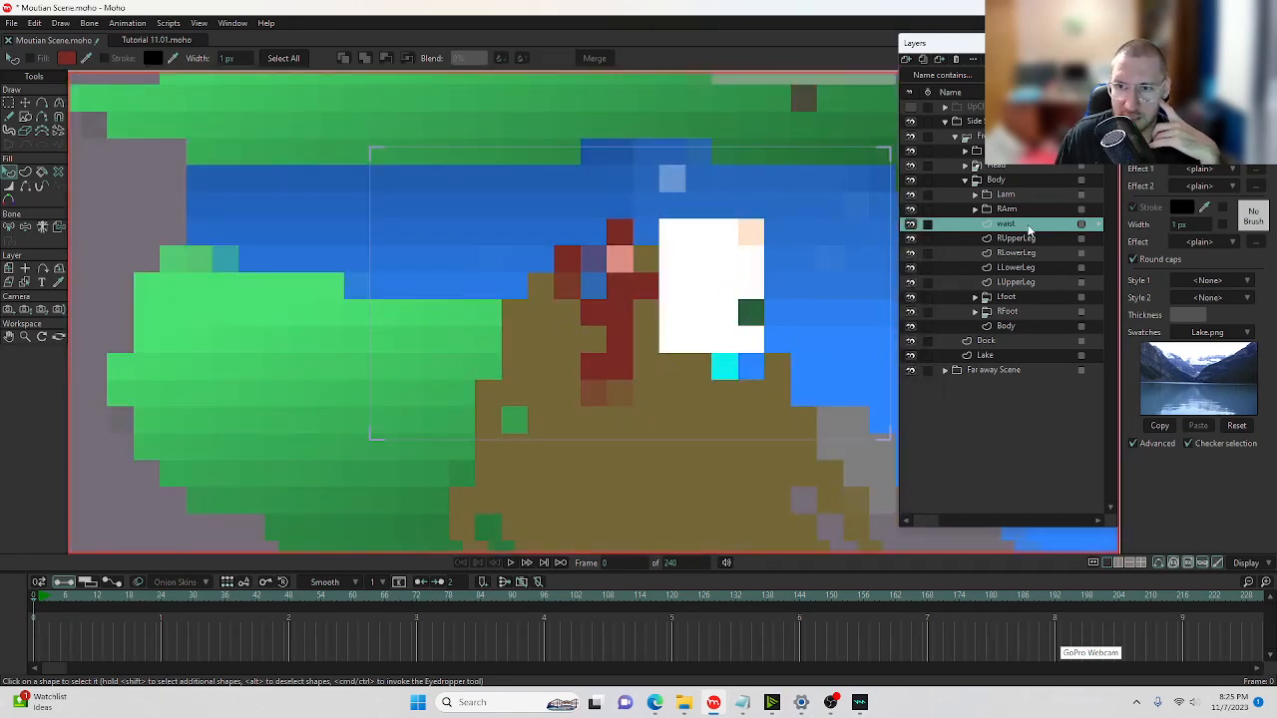
Reduce the project's Pixelation to about 5 px and render a preview of frame 0 for comparison.
{"action": "left_click", "coordinate": [12, 22]}
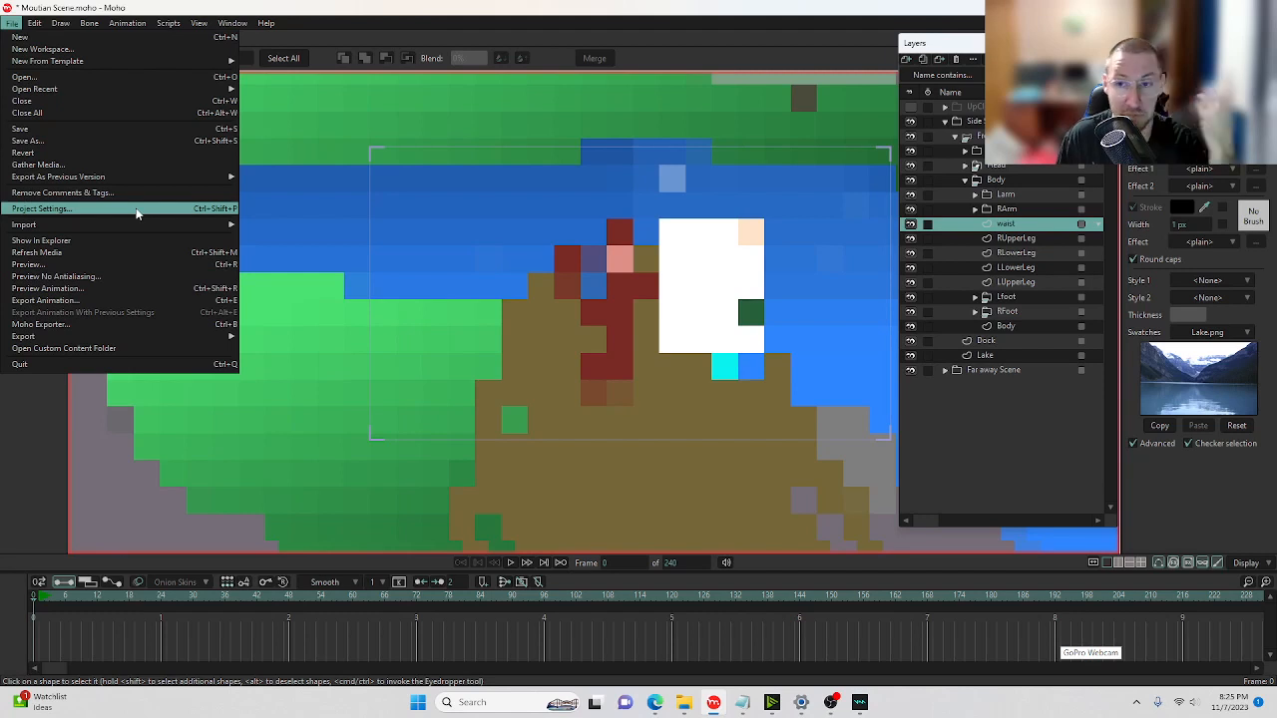
{"action": "mouse_move", "coordinate": [139, 227]}
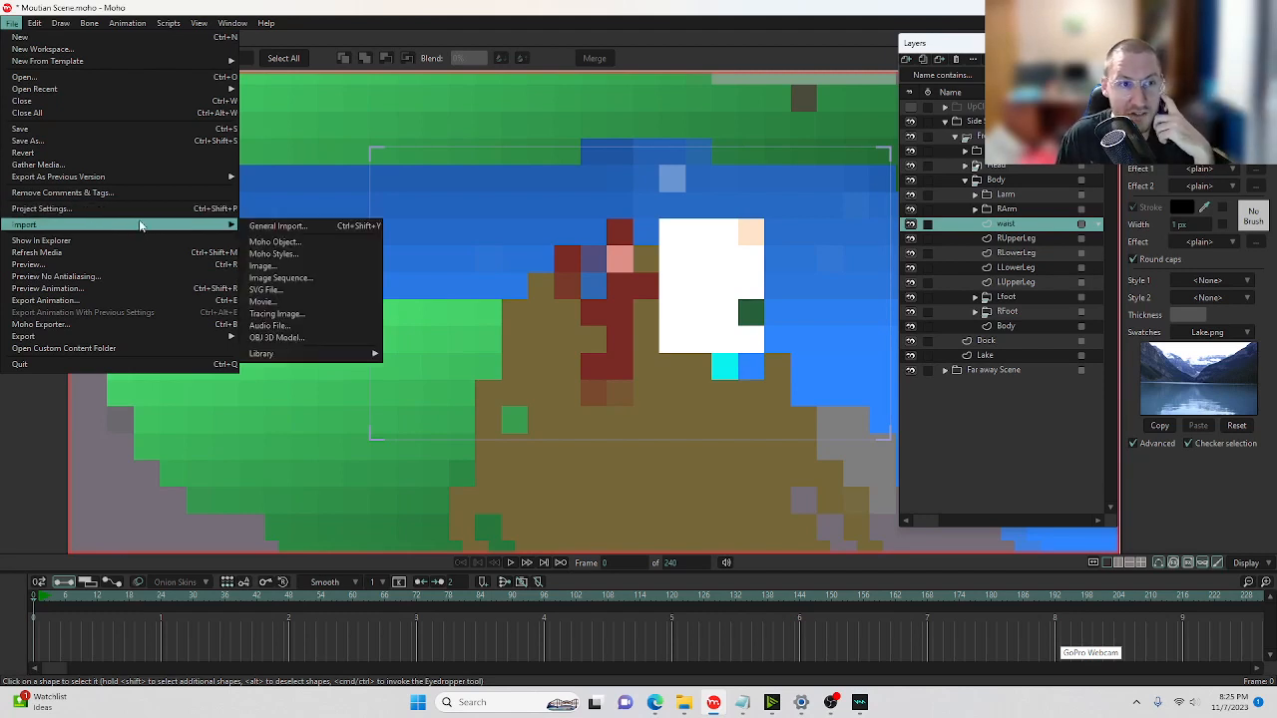
{"action": "left_click", "coordinate": [147, 211]}
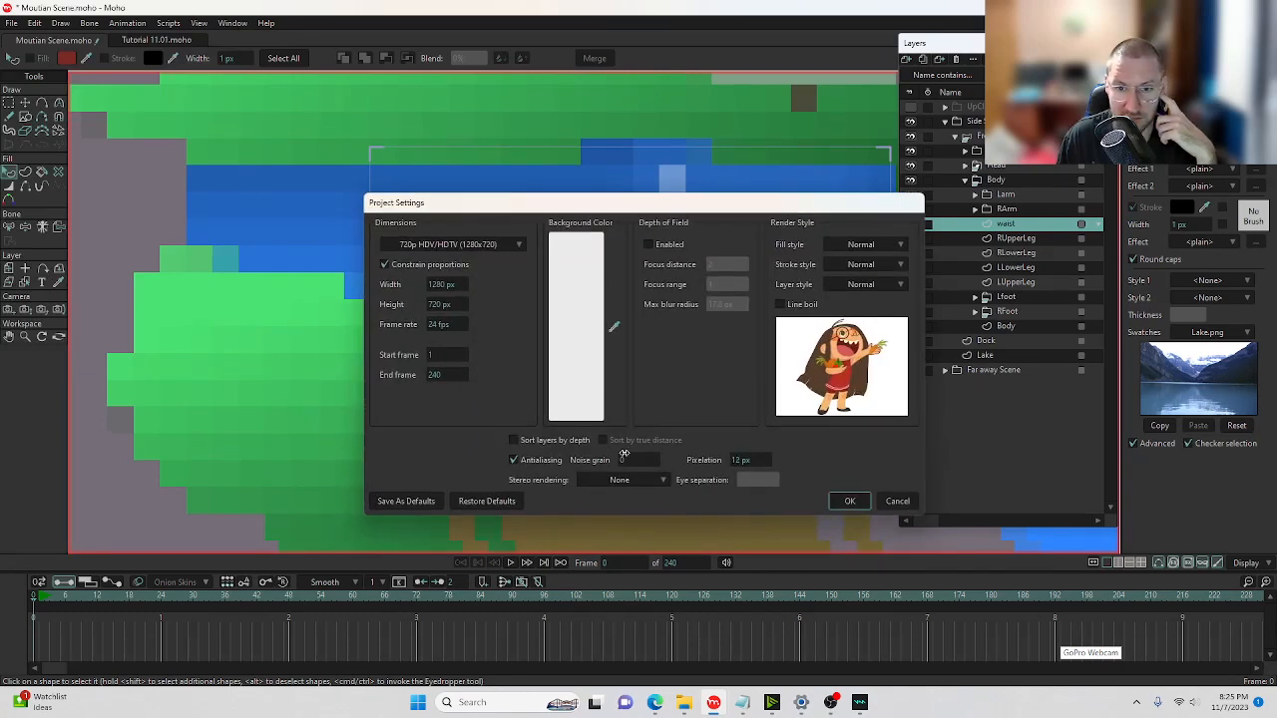
{"action": "left_click", "coordinate": [848, 503]}
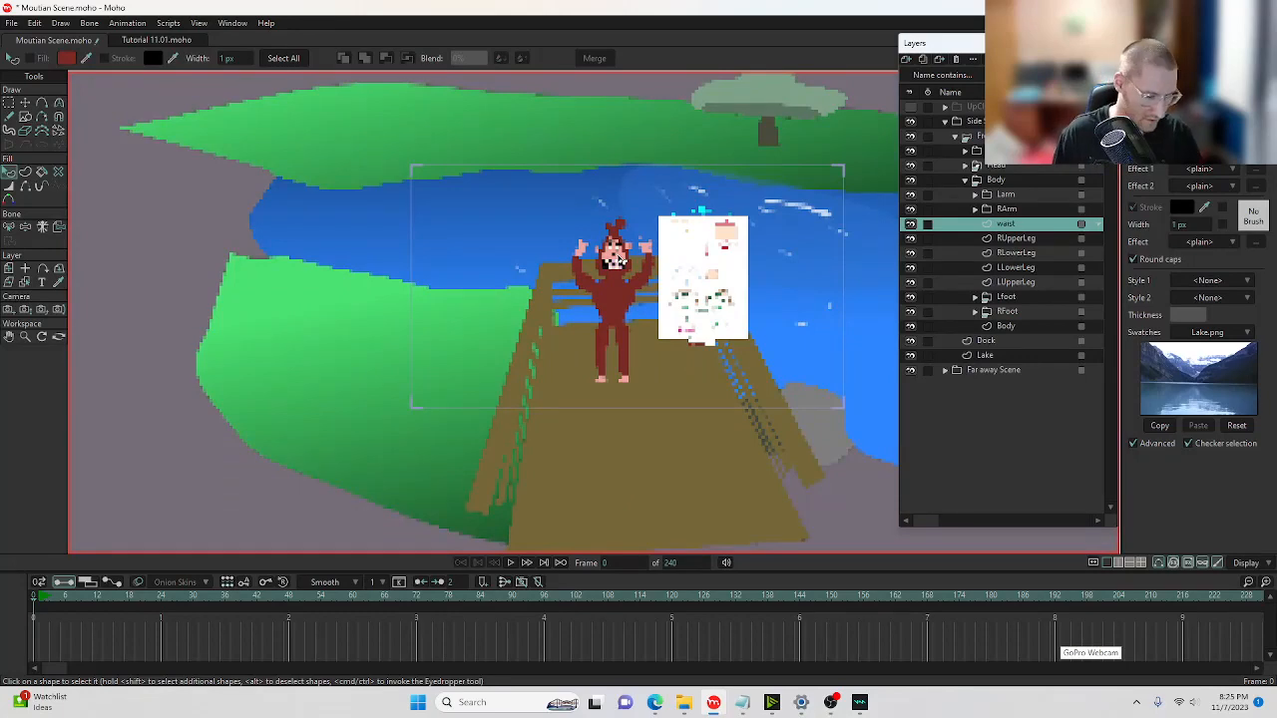
{"action": "key", "text": "ctrl+r"}
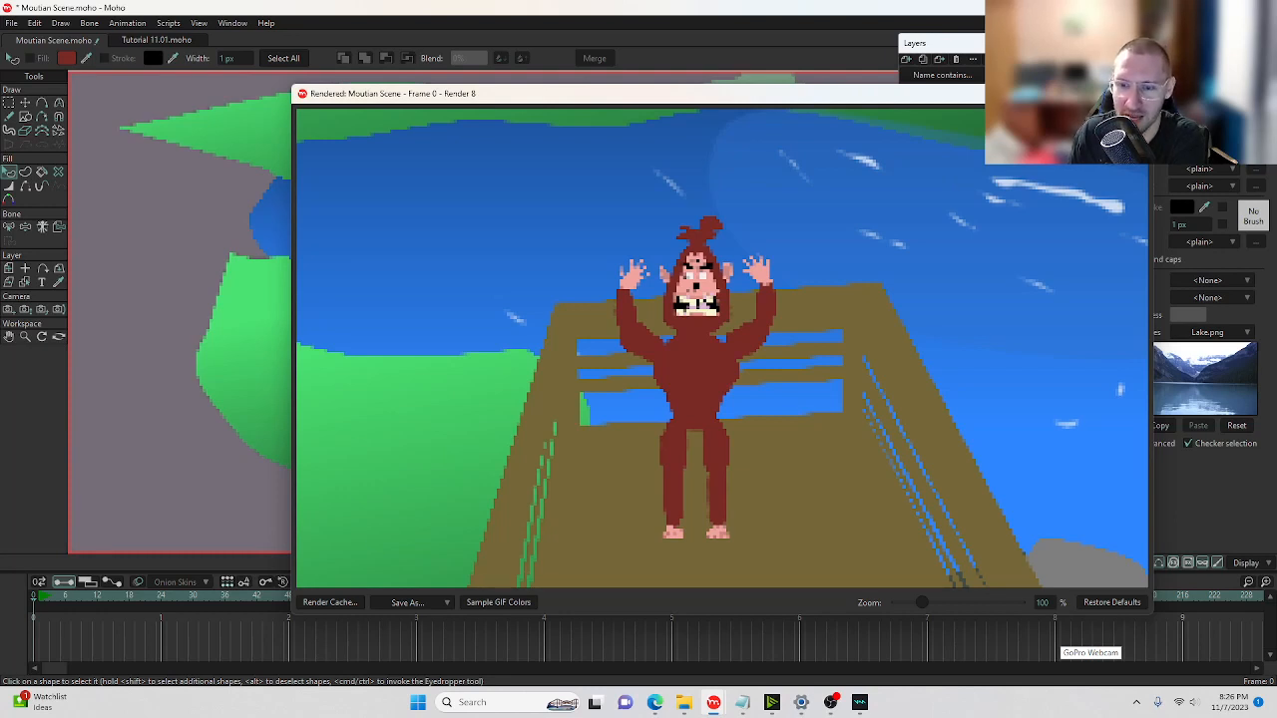
{"action": "left_click", "coordinate": [1136, 94]}
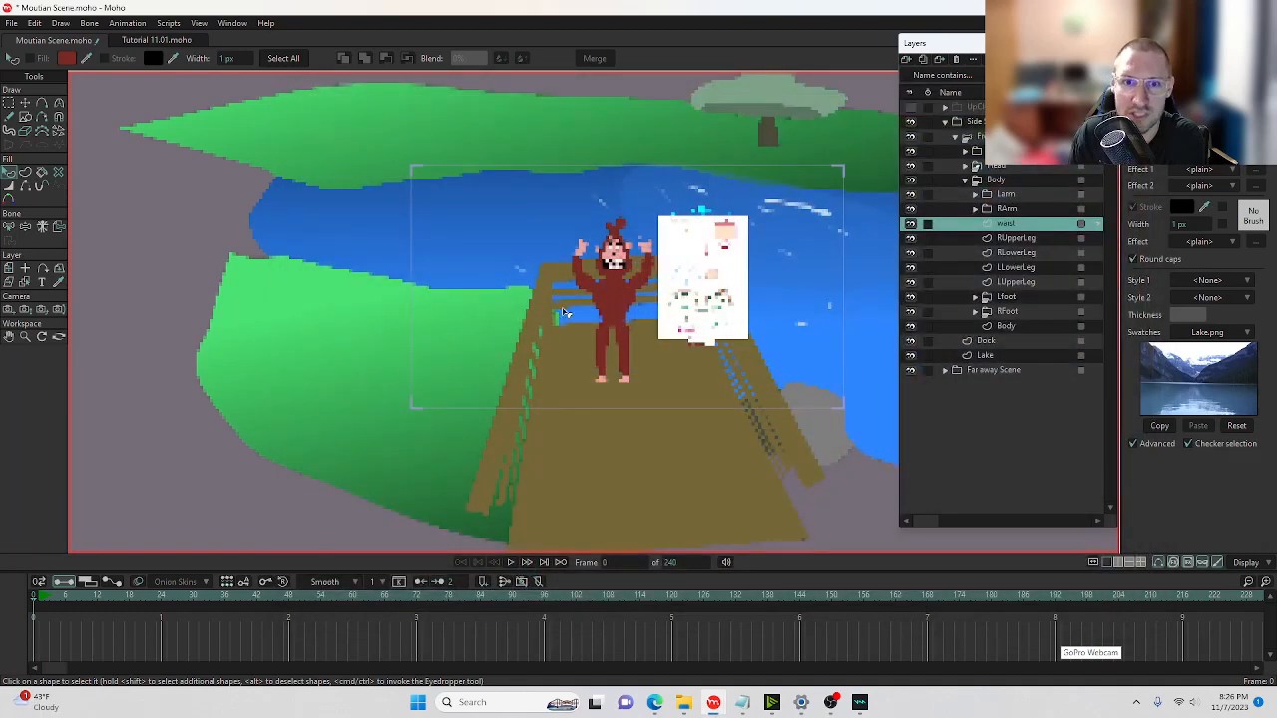
Reset the project's Pixelation to 0 px in the project settings.
{"action": "scroll", "coordinate": [606, 293], "scroll_direction": "up", "scroll_amount": 4}
{"action": "scroll", "coordinate": [618, 297], "scroll_direction": "down", "scroll_amount": 2}
{"action": "left_click", "coordinate": [11, 22]}
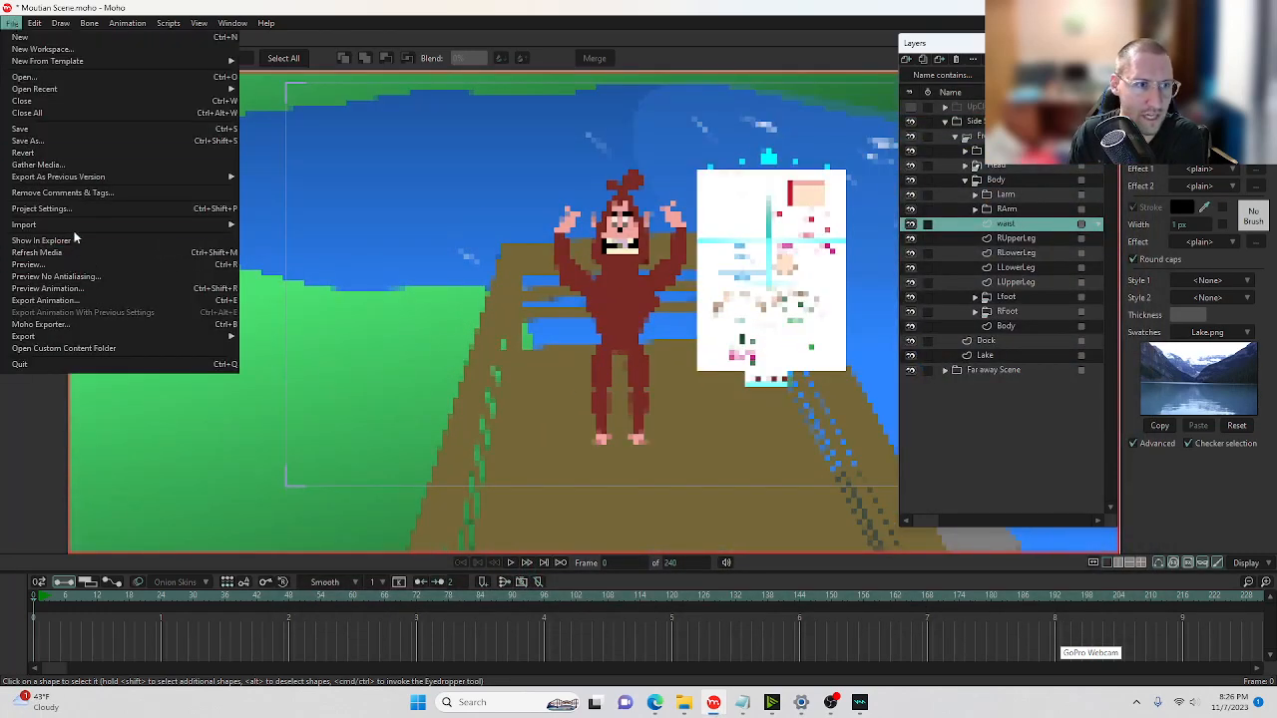
{"action": "left_click", "coordinate": [40, 209]}
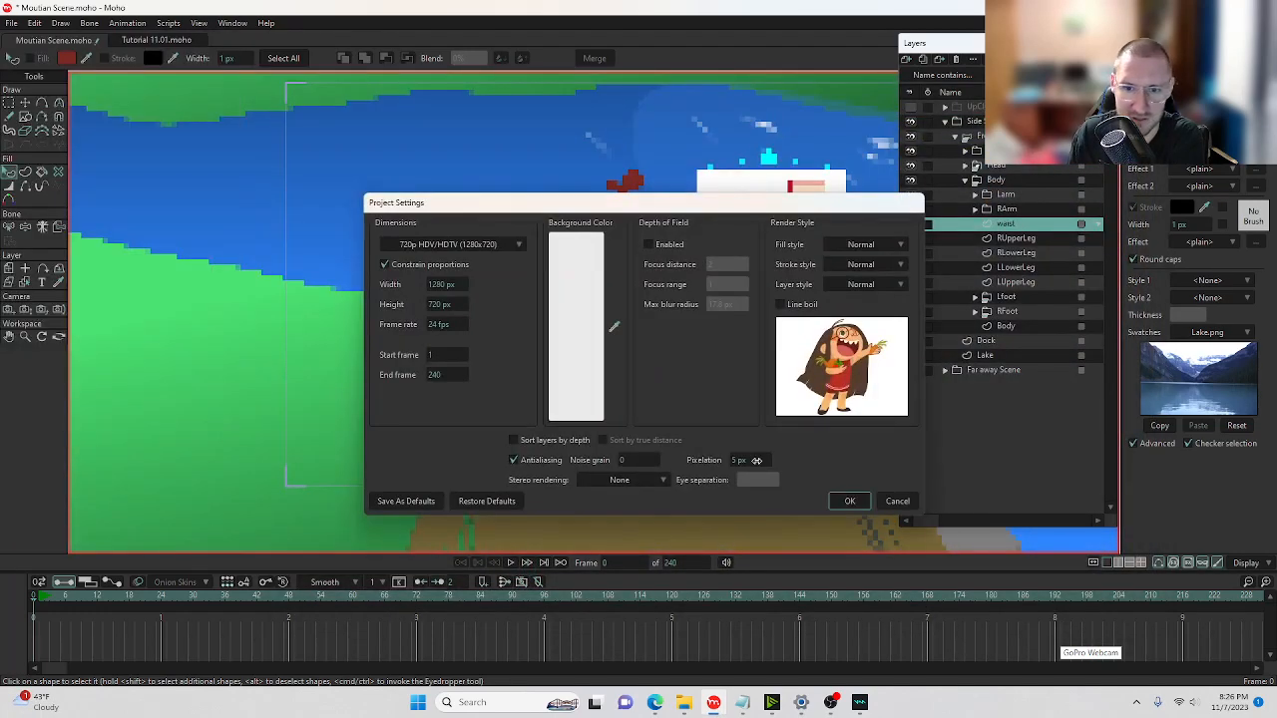
{"action": "left_click", "coordinate": [850, 502]}
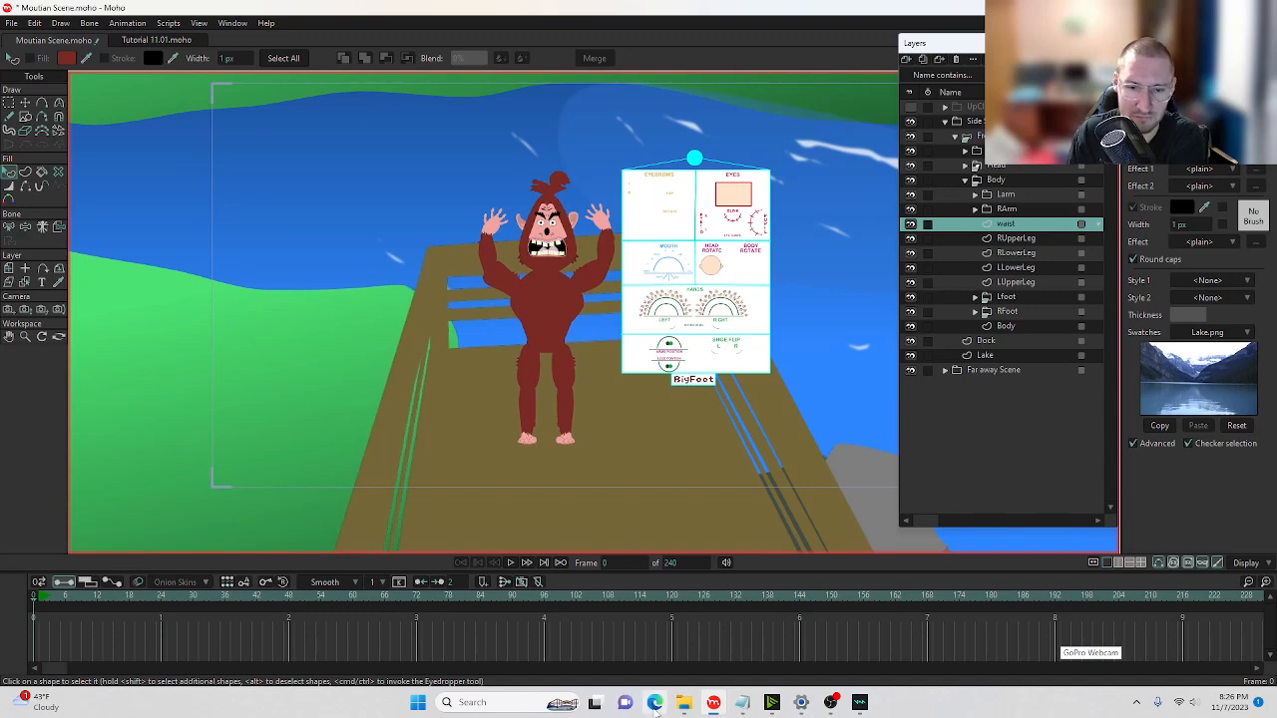
Highlight the release note about fixed smart bone evaluation bugs in the browser, and return to Moho.
{"action": "left_click", "coordinate": [660, 688]}
{"action": "mouse_move", "coordinate": [300, 373]}
{"action": "left_mouse_down"}
{"action": "mouse_move", "coordinate": [584, 397]}
{"action": "mouse_move", "coordinate": [610, 373]}
{"action": "mouse_move", "coordinate": [298, 374]}
{"action": "left_mouse_up"}
{"action": "left_click", "coordinate": [610, 373]}
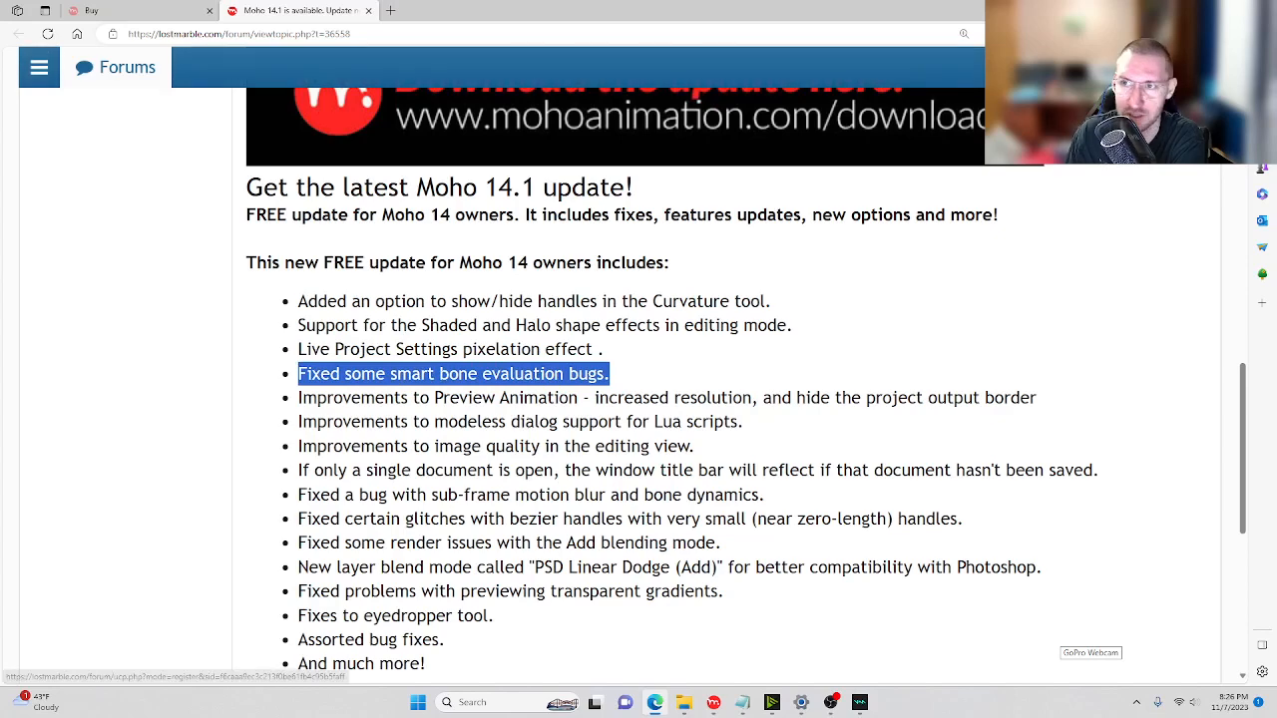
{"action": "key", "text": "alt+Tab"}
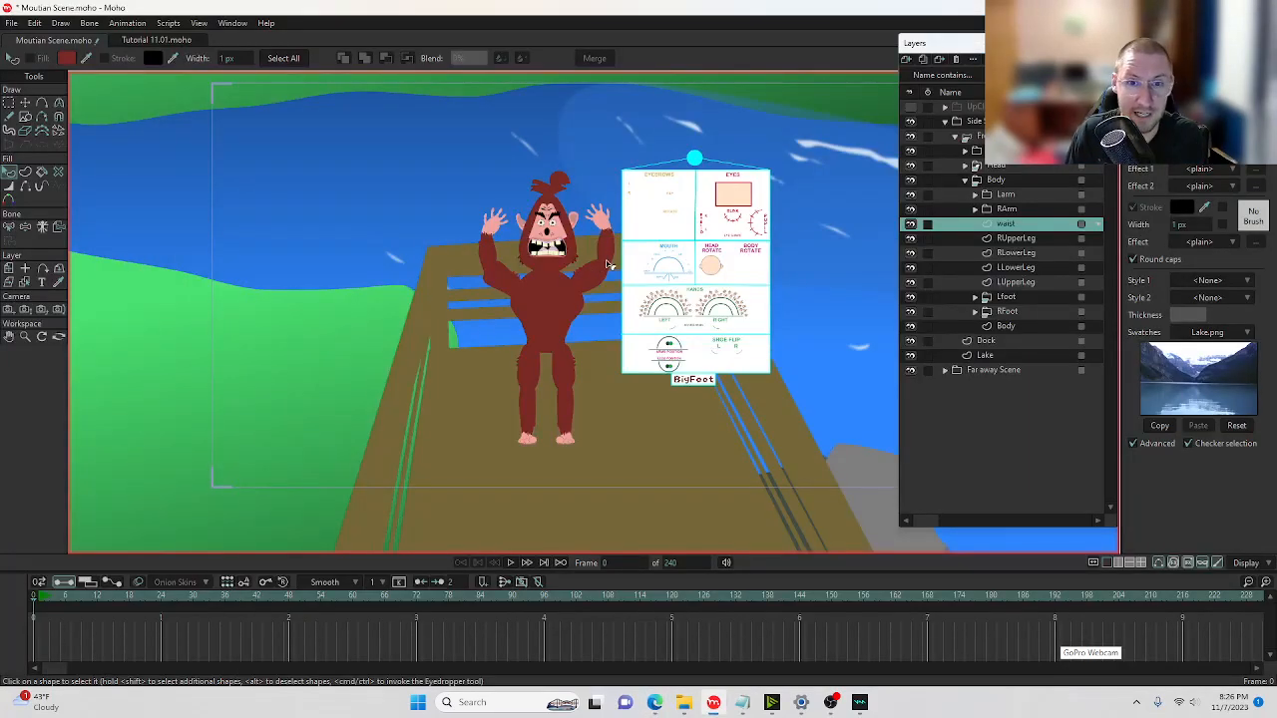
Select the Bigfoot character's bone layer and go to frame 24.
{"action": "left_click", "coordinate": [1001, 136]}
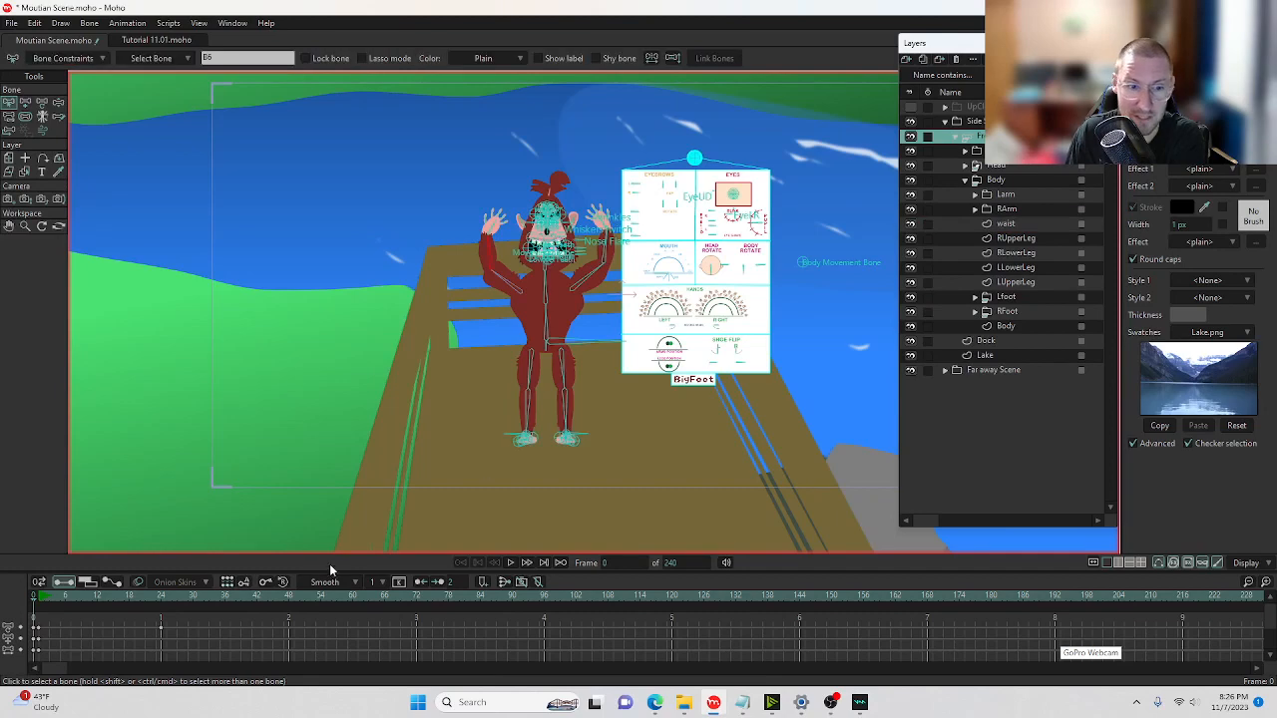
{"action": "left_click", "coordinate": [159, 598]}
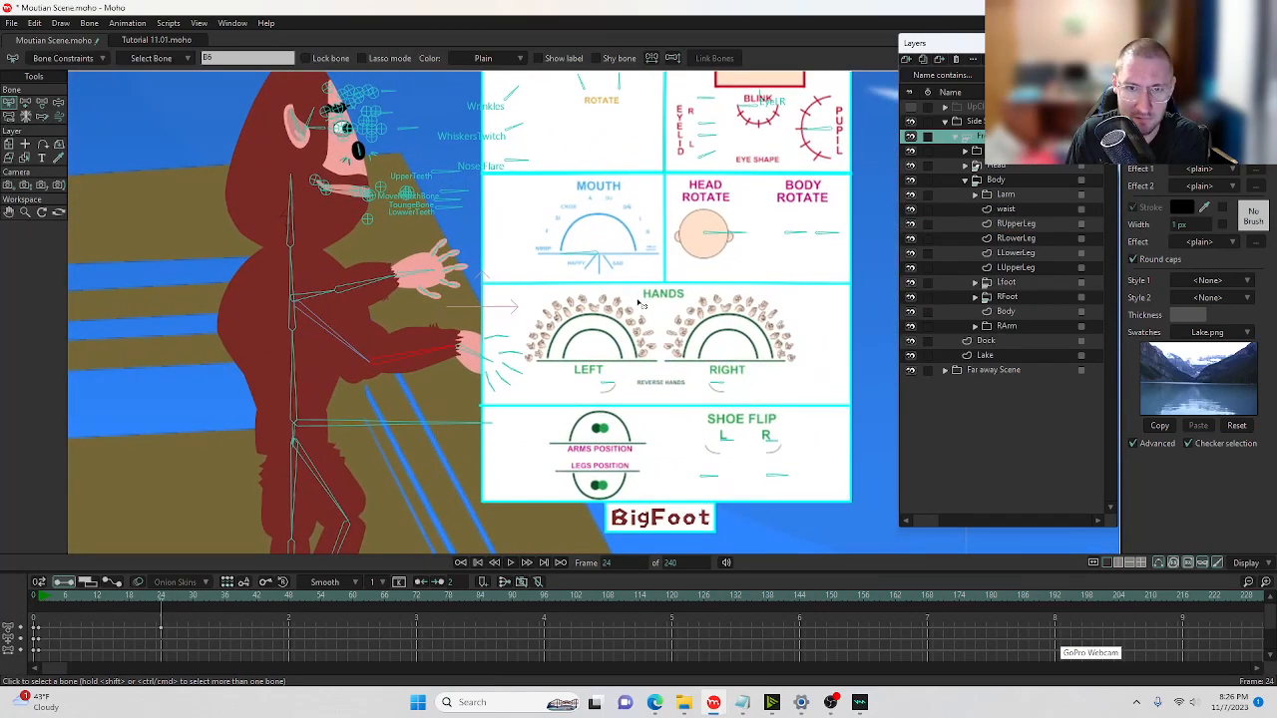
{"action": "scroll", "coordinate": [644, 297], "scroll_direction": "up", "scroll_amount": 2}
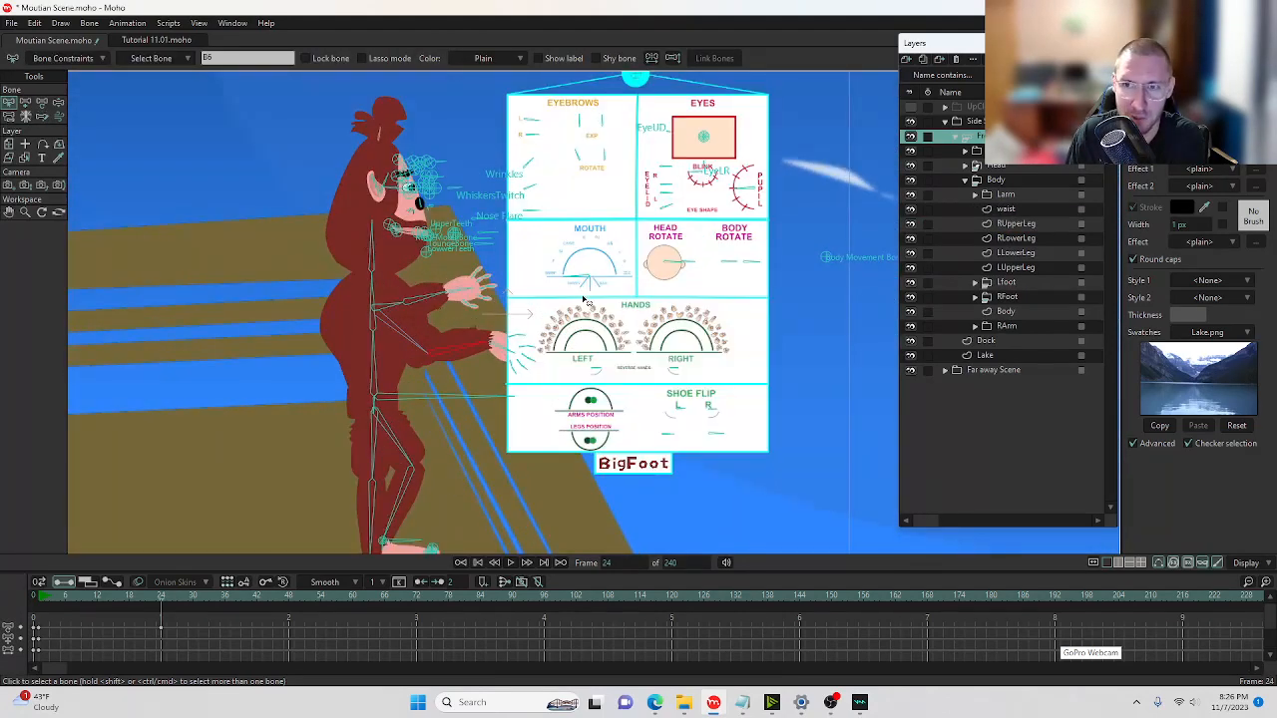
Repose the character's arm at frame 24 using Manipulate Bones and Transform Bone.
{"action": "left_click", "coordinate": [58, 102]}
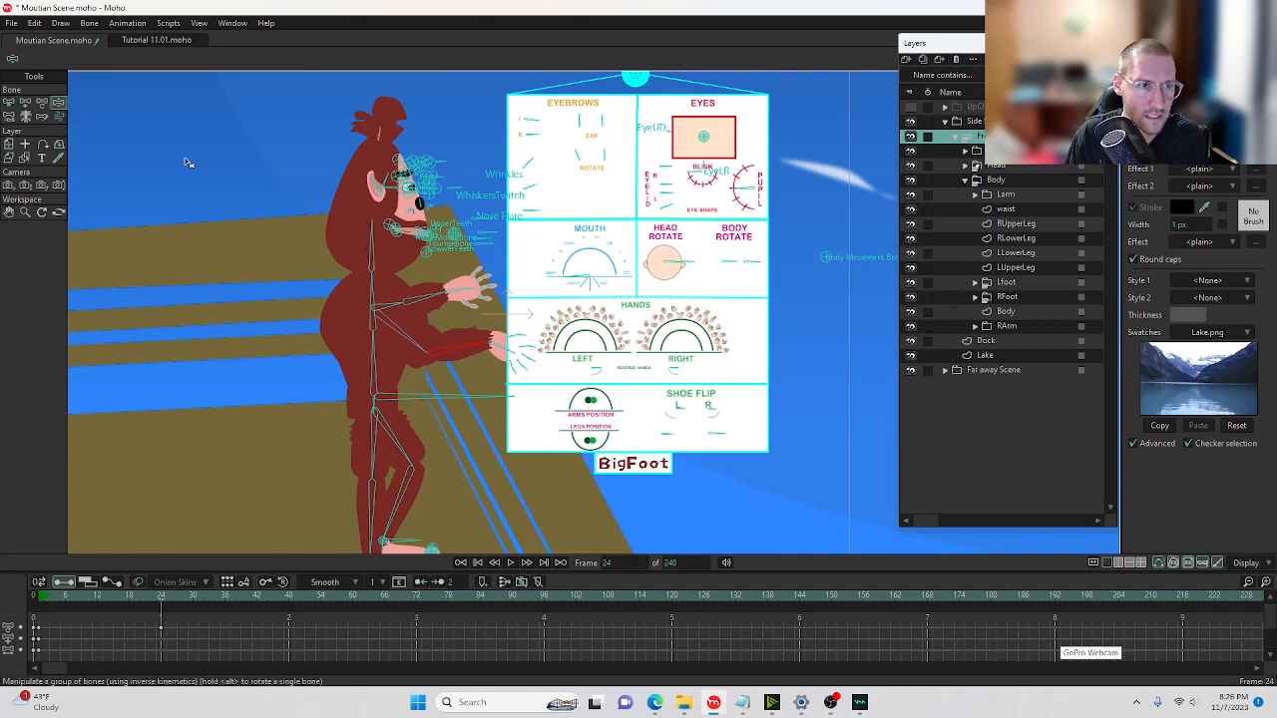
{"action": "scroll", "coordinate": [445, 293], "scroll_direction": "up", "scroll_amount": 2}
{"action": "left_click_drag", "start_coordinate": [485, 399], "coordinate": [447, 285]}
{"action": "scroll", "coordinate": [447, 285], "scroll_direction": "down", "scroll_amount": 3}
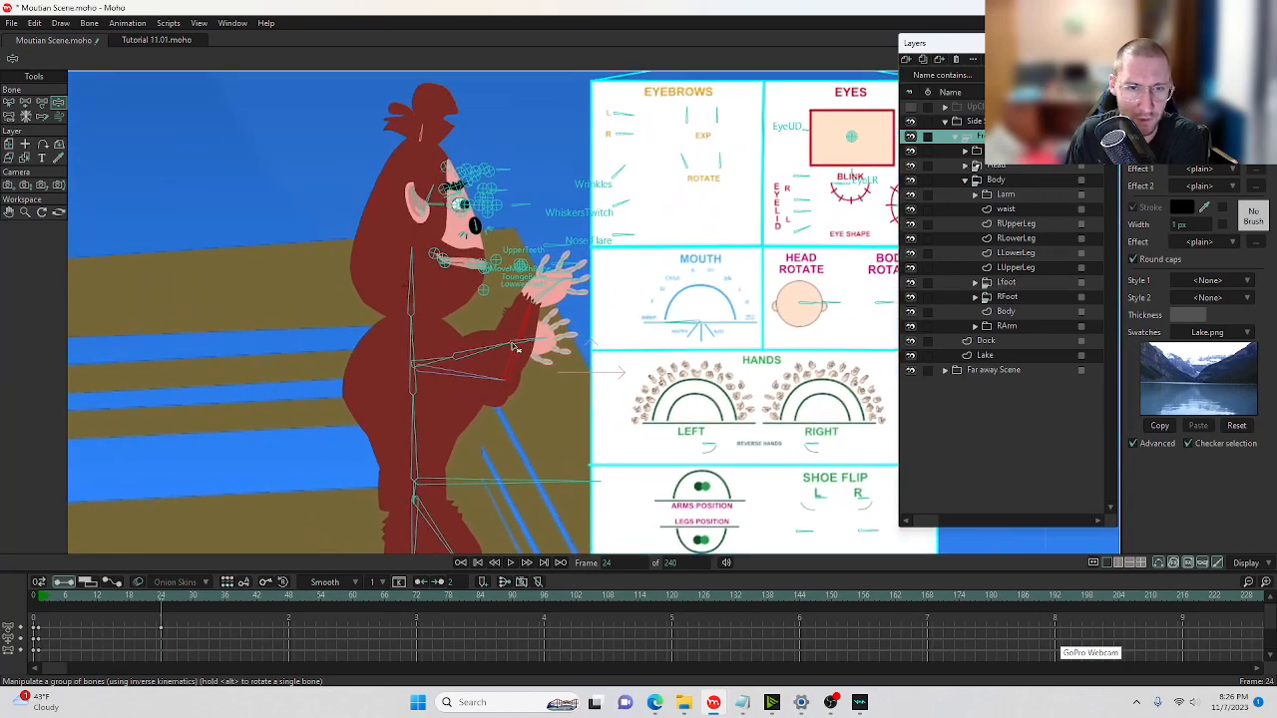
{"action": "left_click", "coordinate": [39, 104]}
{"action": "left_click_drag", "start_coordinate": [544, 357], "coordinate": [547, 349]}
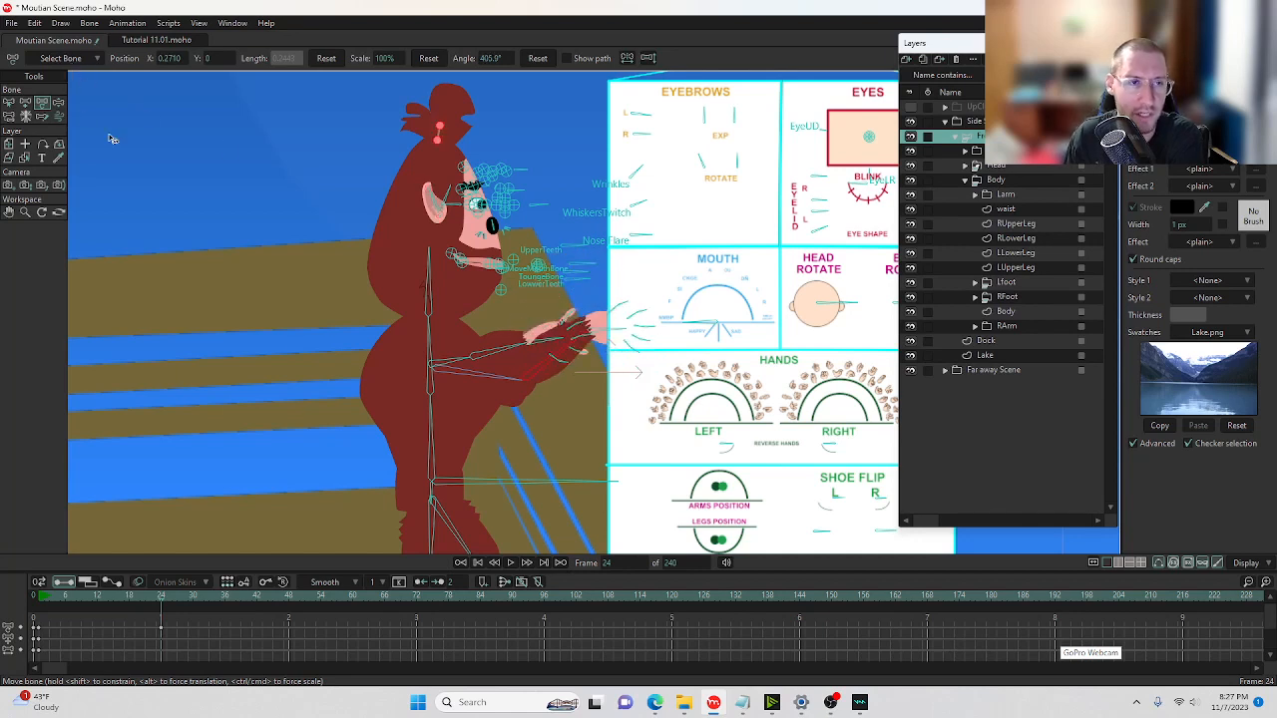
Return to frame 0, select upper-arm bone B5 and enable its angle constraints at -70° to 70°.
{"action": "left_click", "coordinate": [33, 595]}
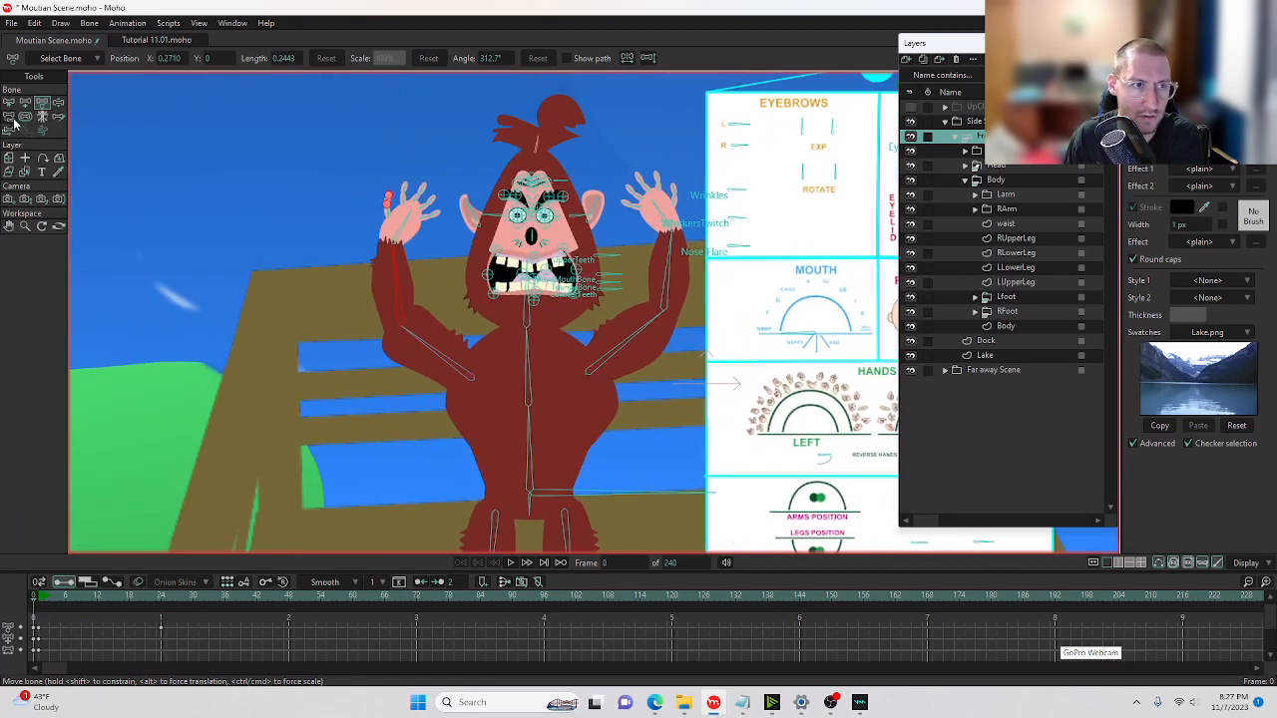
{"action": "left_click", "coordinate": [8, 103]}
{"action": "left_click", "coordinate": [413, 343]}
{"action": "left_click", "coordinate": [423, 343]}
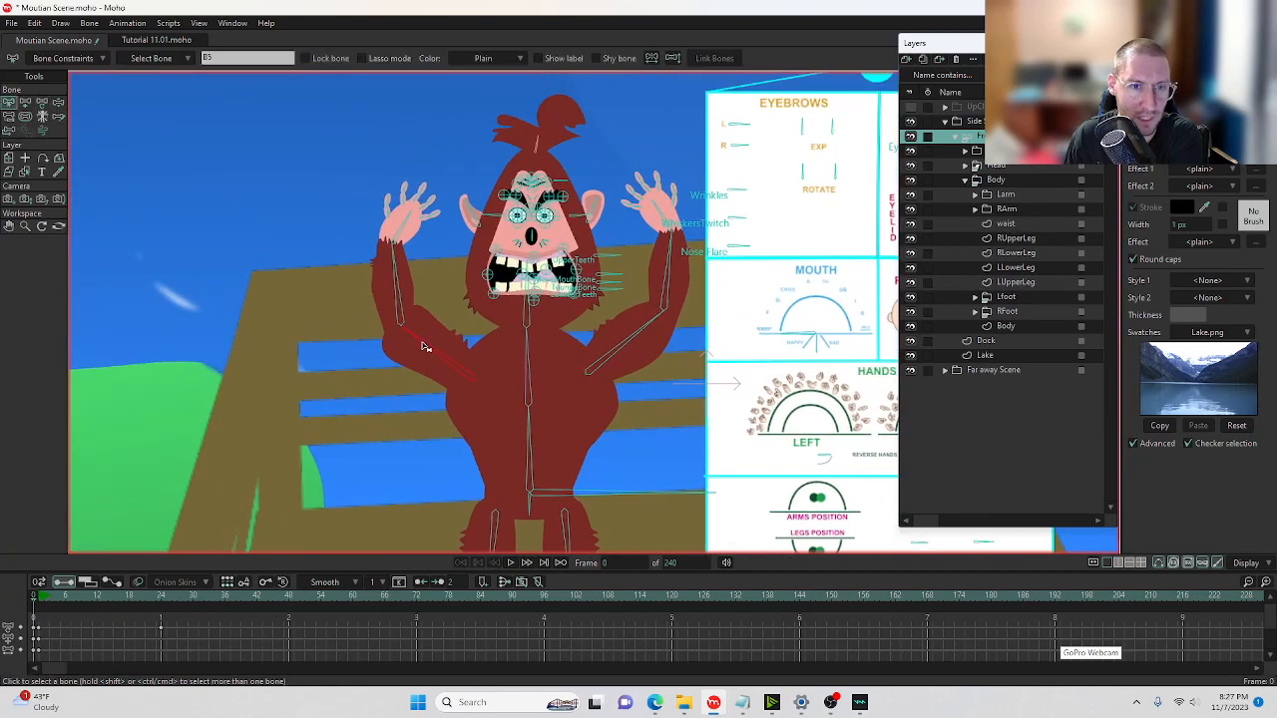
{"action": "left_click", "coordinate": [63, 57]}
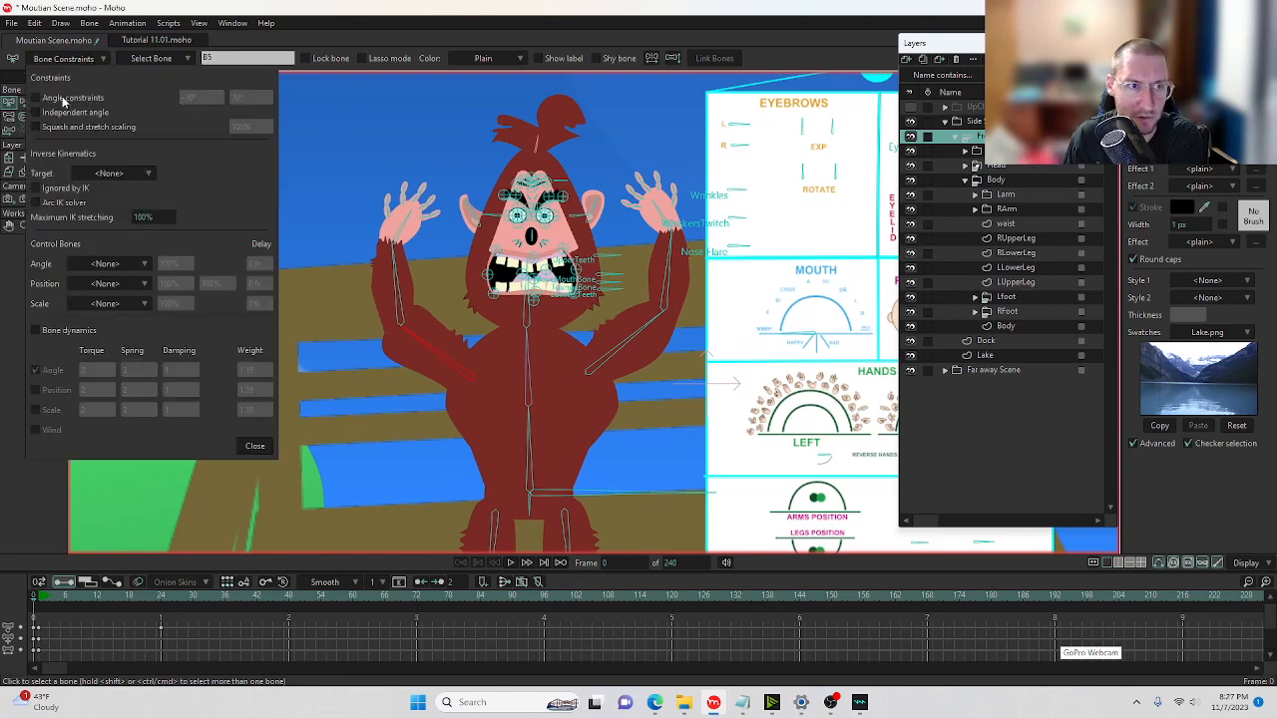
{"action": "left_click", "coordinate": [64, 97]}
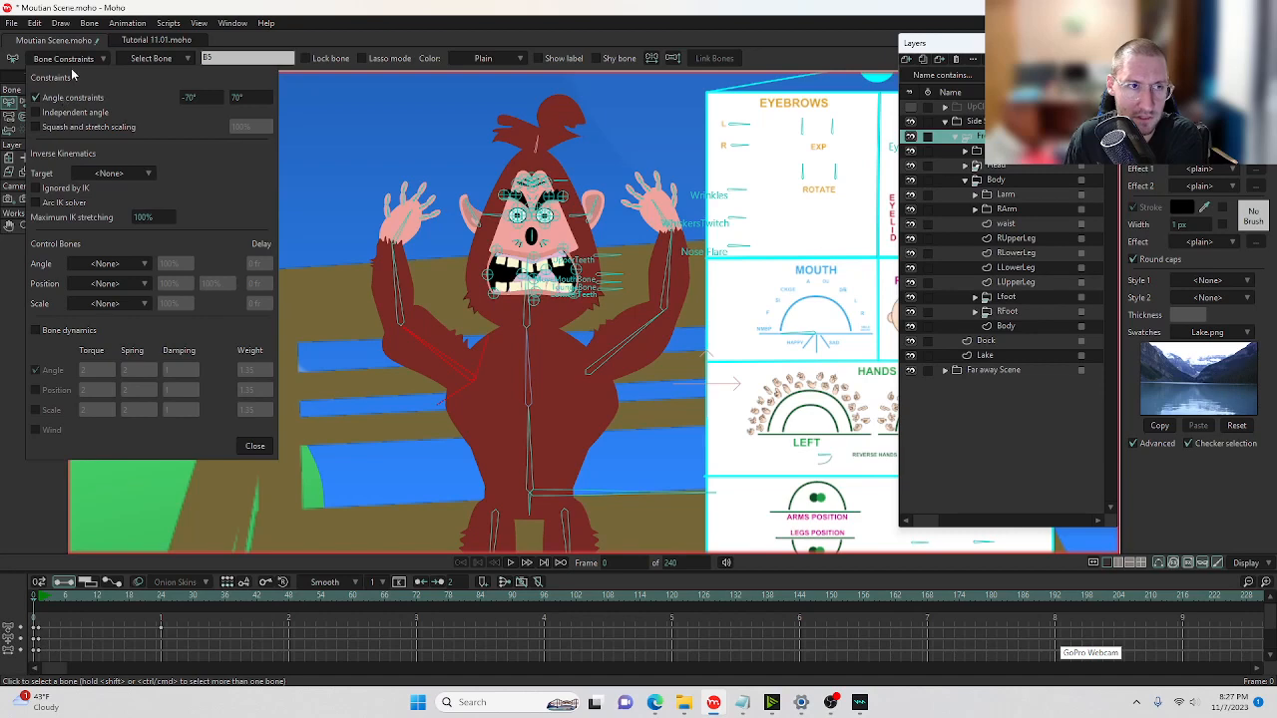
{"action": "left_click", "coordinate": [78, 60]}
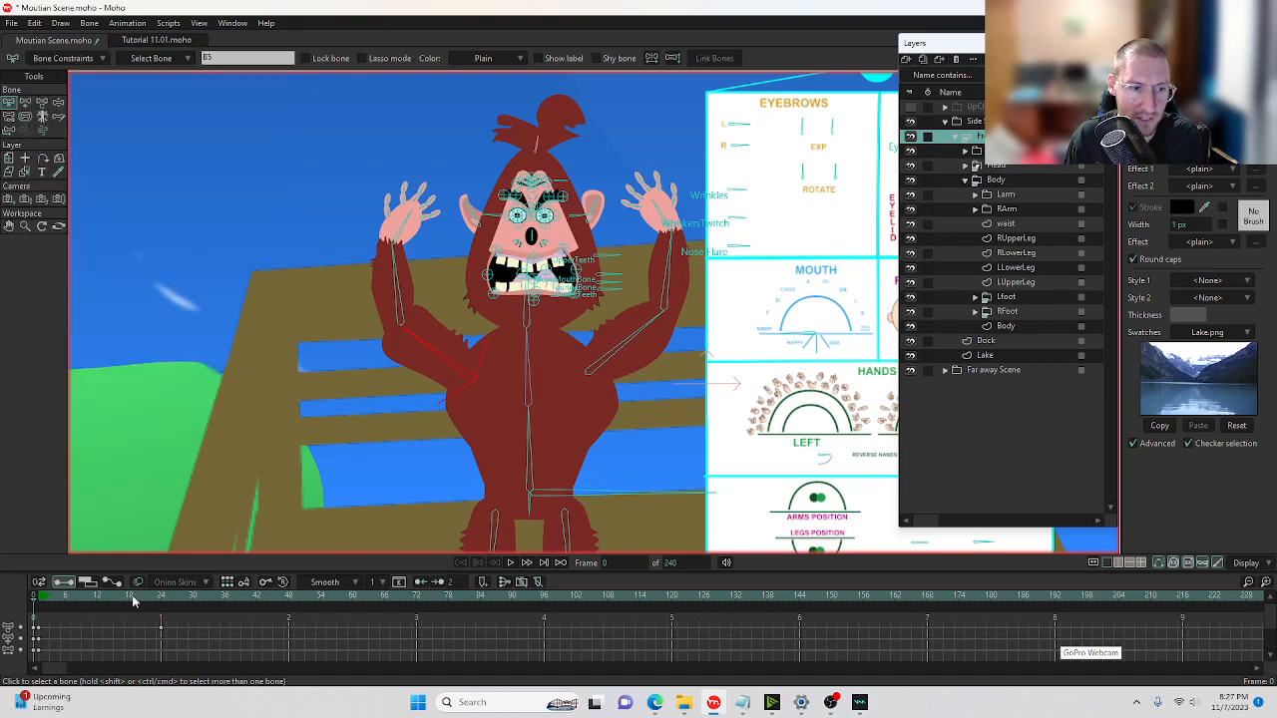
At frame 24, swing the constrained arm up behind the body with Manipulate Bones and select that frame's keyframe.
{"action": "left_click_drag", "start_coordinate": [134, 599], "coordinate": [161, 598]}
{"action": "scroll", "coordinate": [300, 383], "scroll_direction": "down", "scroll_amount": 3}
{"action": "scroll", "coordinate": [469, 356], "scroll_direction": "up", "scroll_amount": 5}
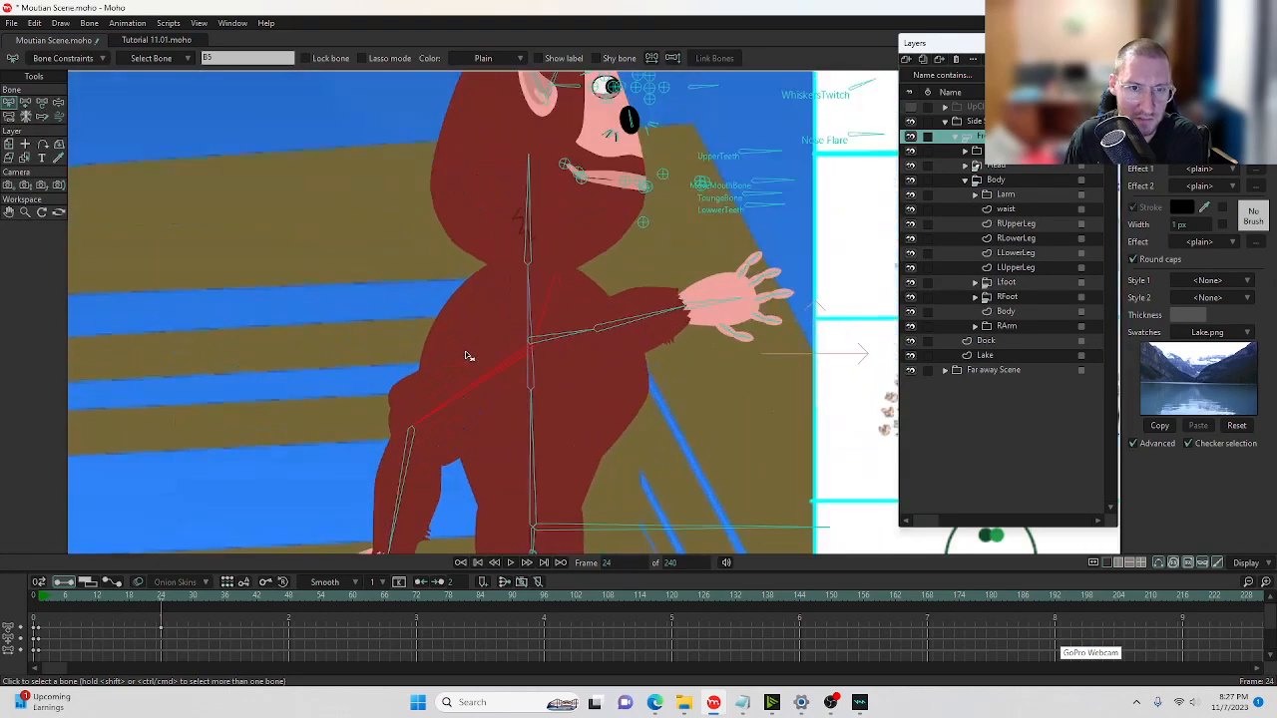
{"action": "left_click", "coordinate": [57, 103]}
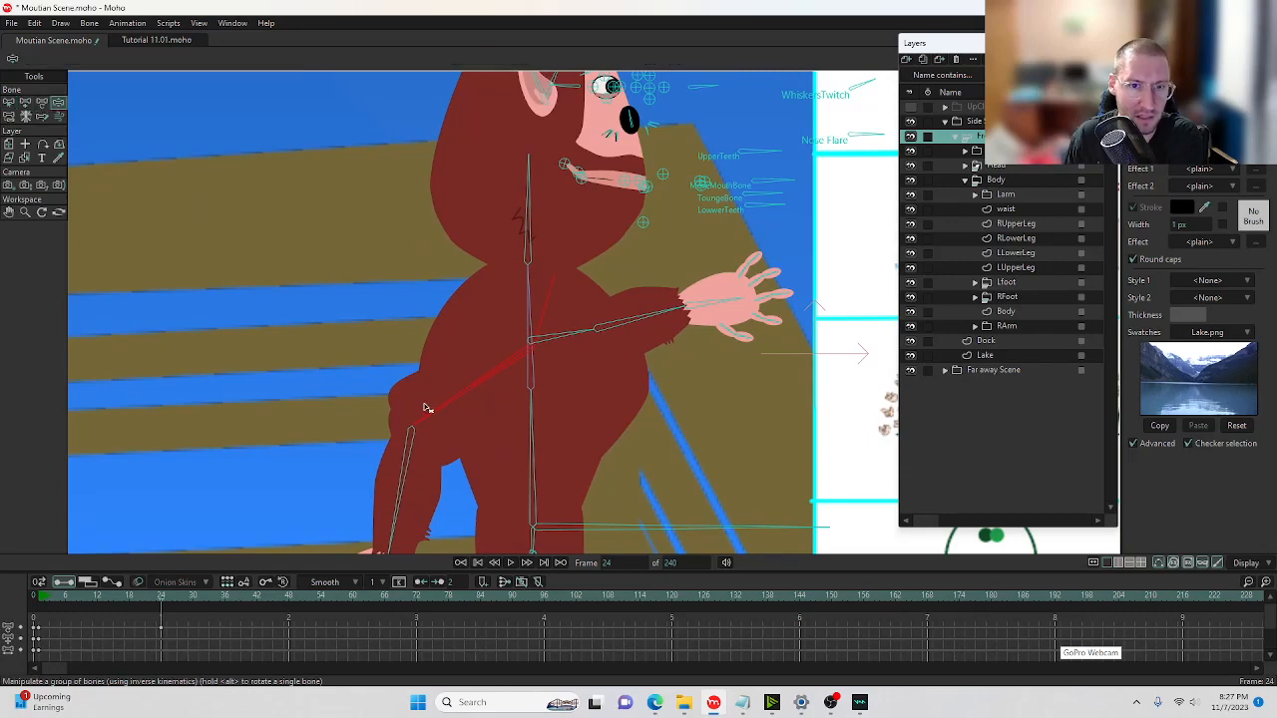
{"action": "left_click_drag", "start_coordinate": [425, 407], "coordinate": [329, 250]}
{"action": "left_click", "coordinate": [160, 627]}
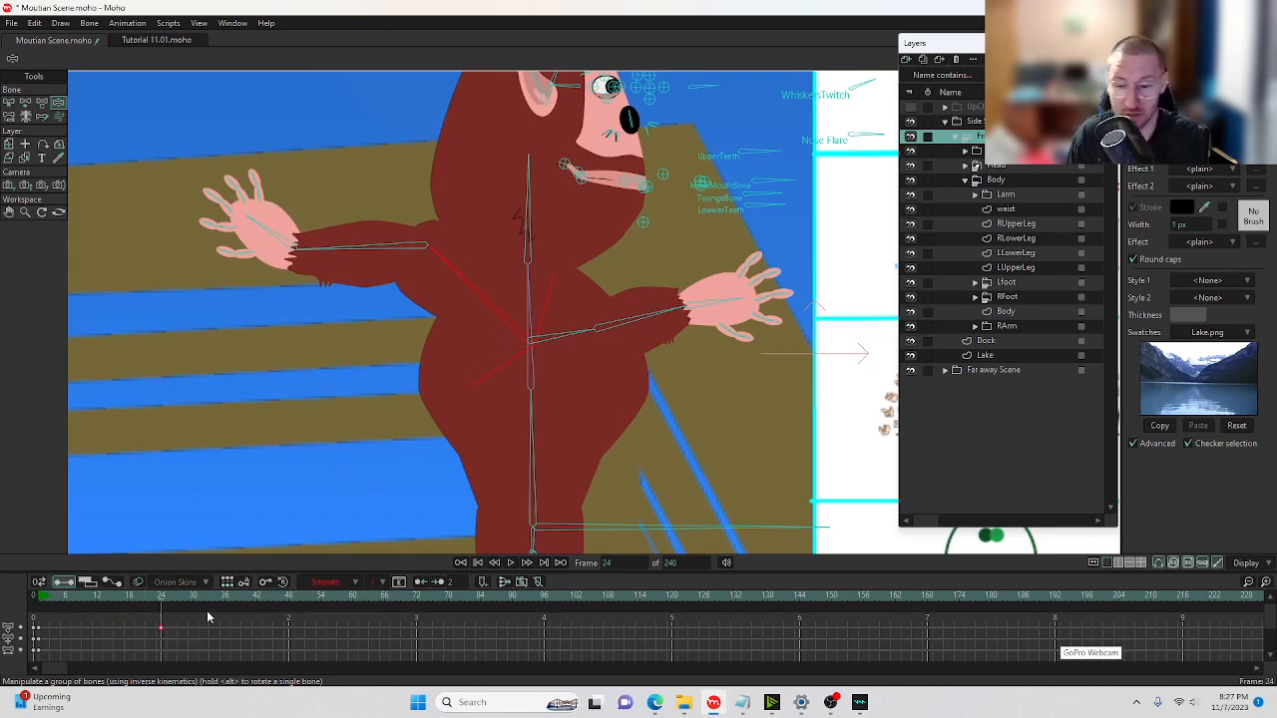
Delete the selected arm keyframe at frame 24.
{"action": "key", "text": "Delete"}
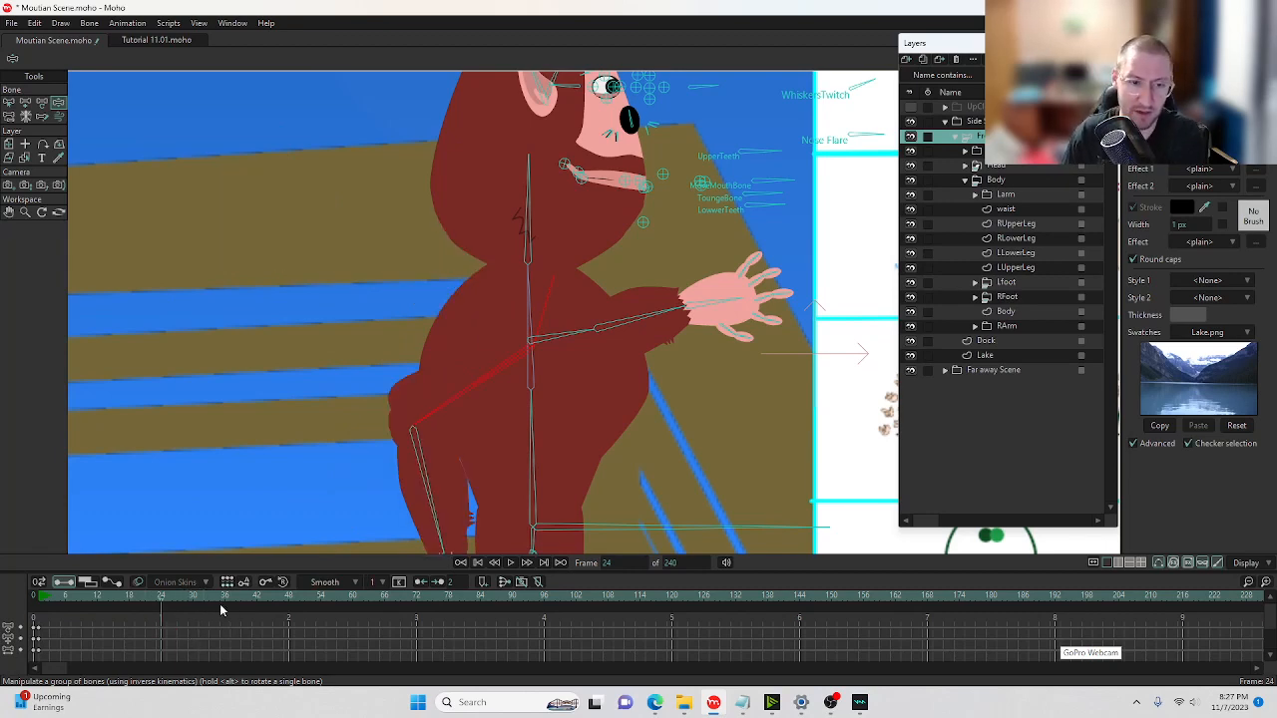
Switch to the browser's Moho 14.1 release notes and highlight the smart bone fixes and the Preview Animation improvements.
{"action": "left_click", "coordinate": [654, 702]}
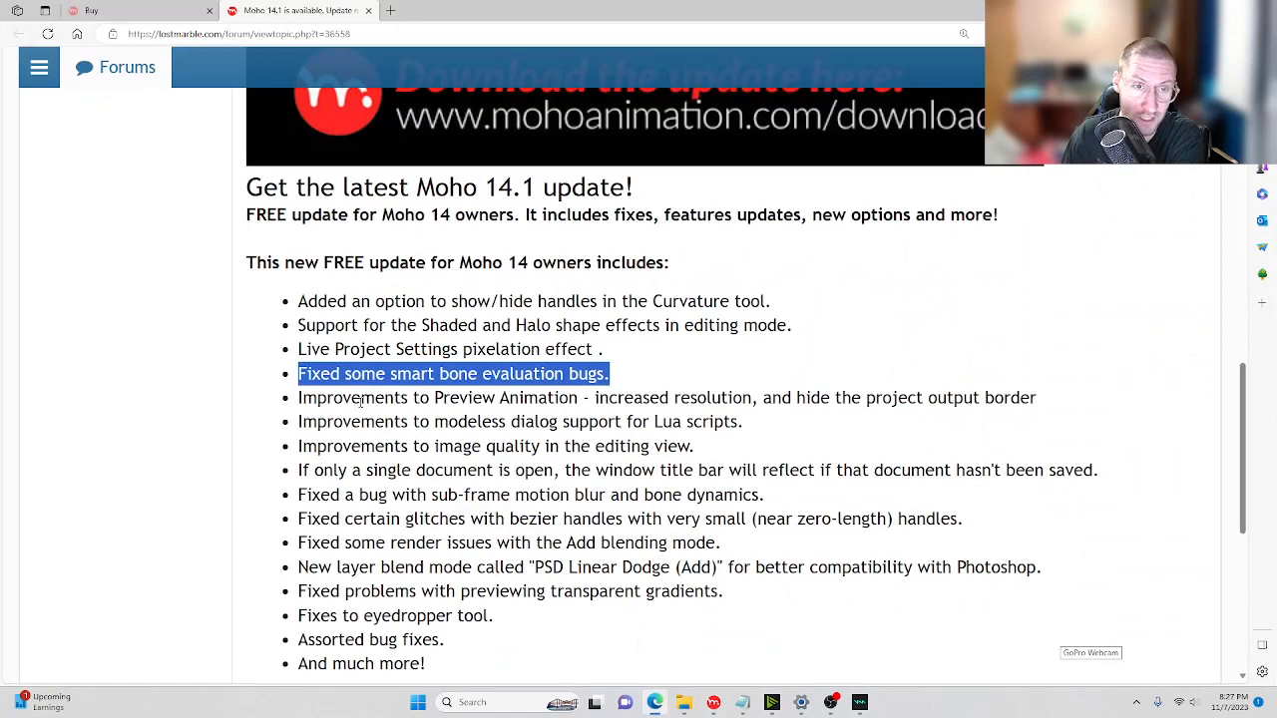
{"action": "left_click", "coordinate": [293, 375]}
{"action": "left_click_drag", "start_coordinate": [315, 373], "coordinate": [626, 385]}
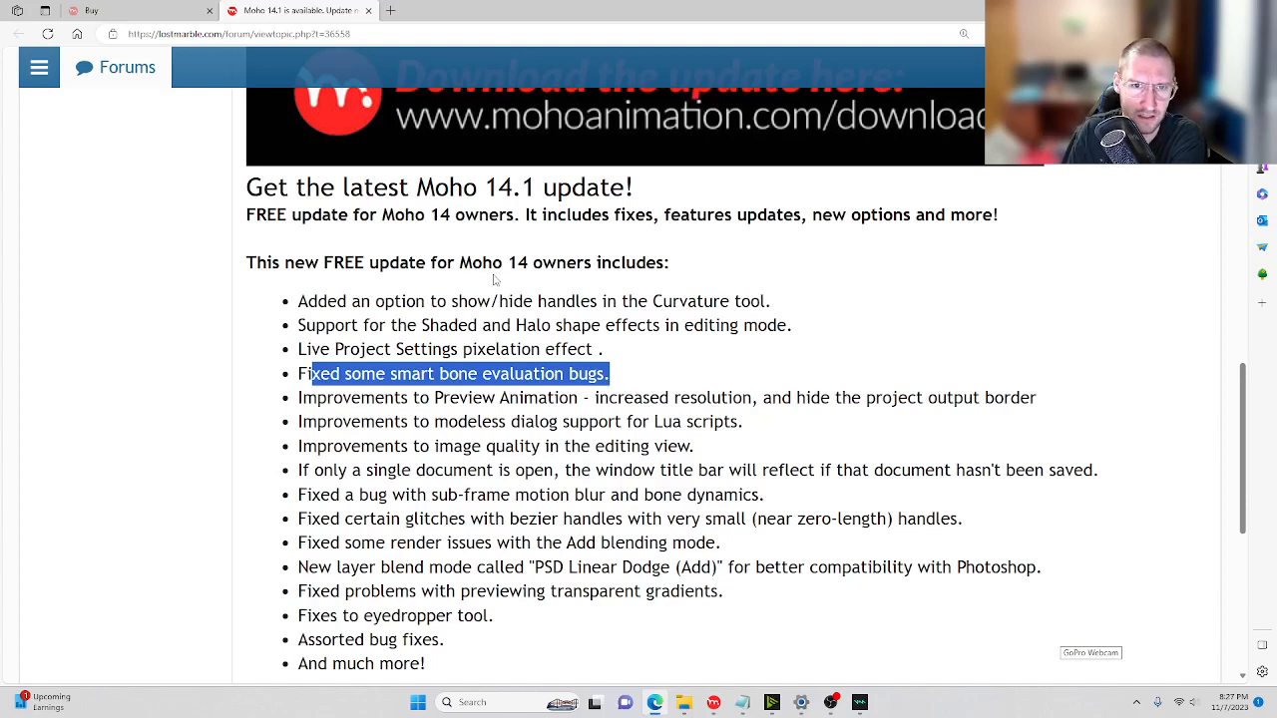
{"action": "left_click_drag", "start_coordinate": [525, 263], "coordinate": [459, 263]}
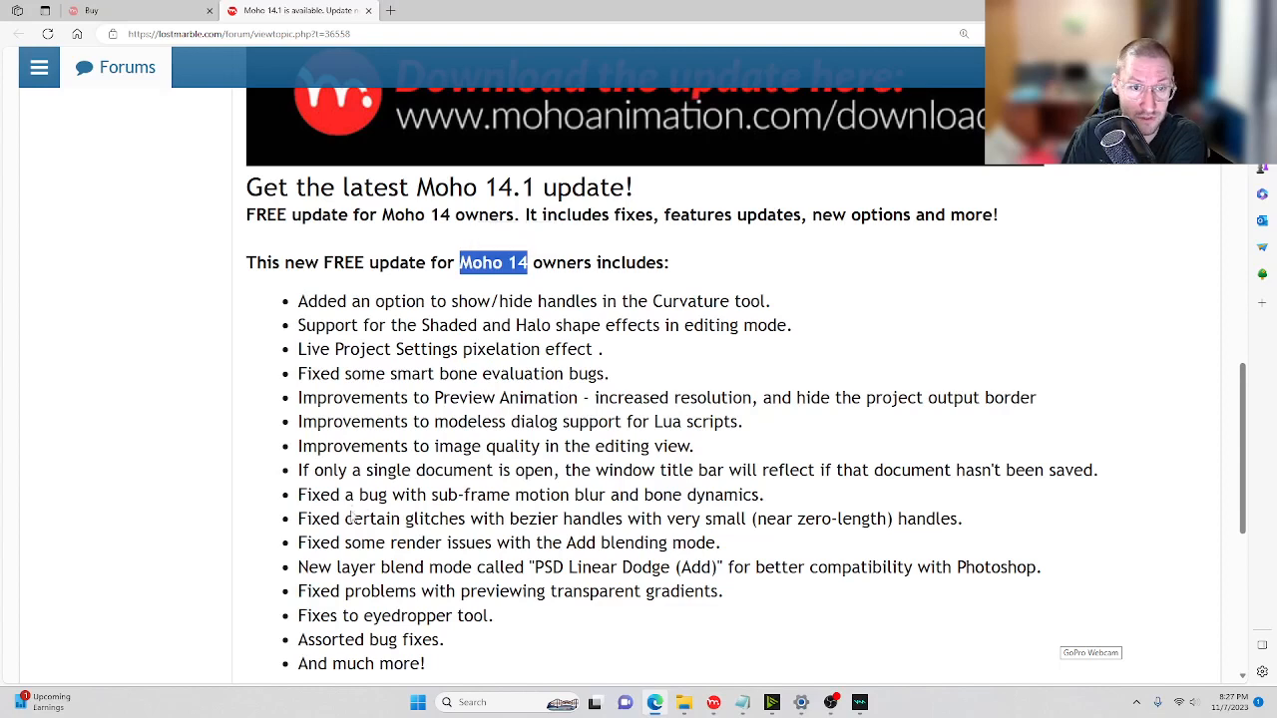
{"action": "left_click_drag", "start_coordinate": [296, 399], "coordinate": [1038, 401]}
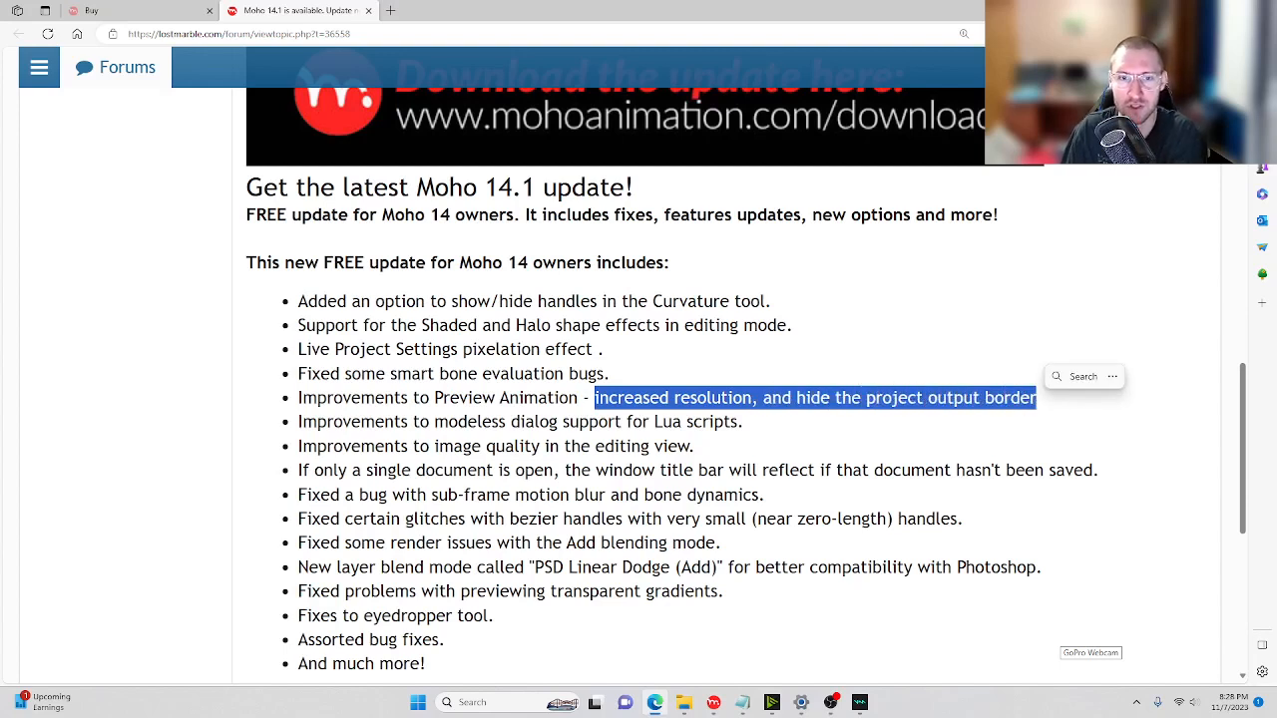
Switch back to Moho, render a still preview of frame 24 and close the render window.
{"action": "left_click", "coordinate": [713, 702]}
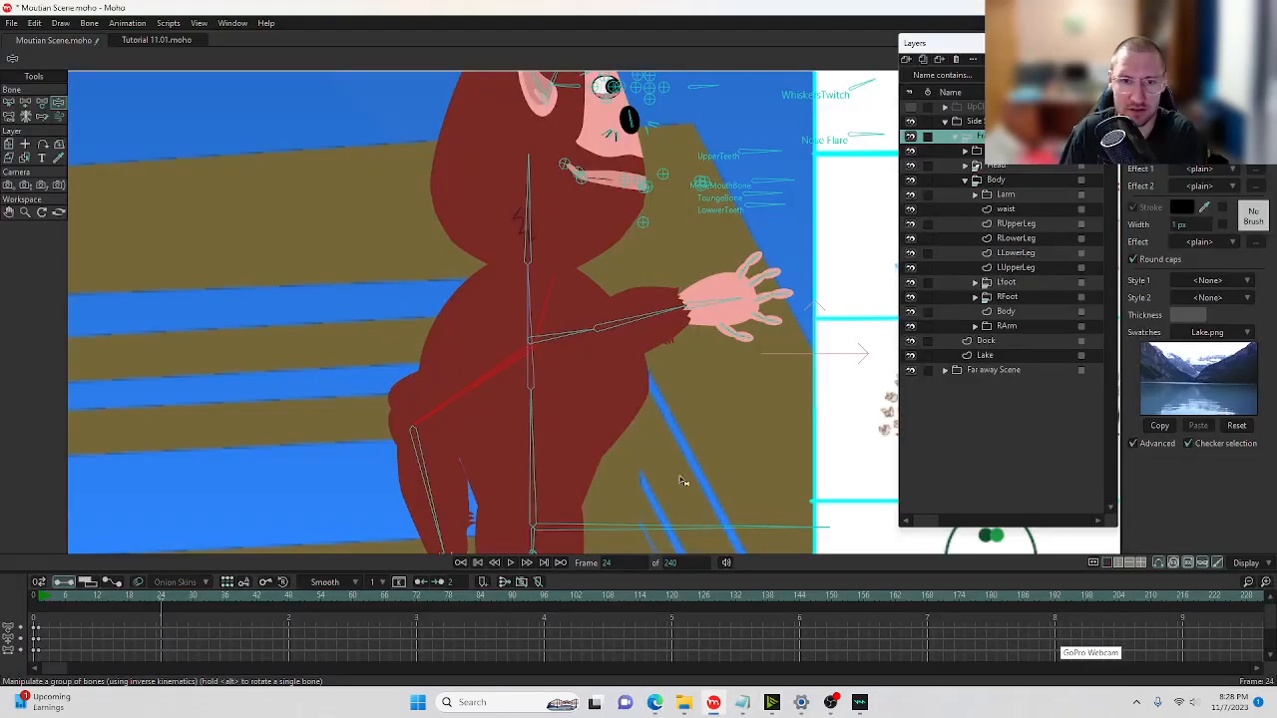
{"action": "scroll", "coordinate": [538, 369], "scroll_direction": "down", "scroll_amount": 3}
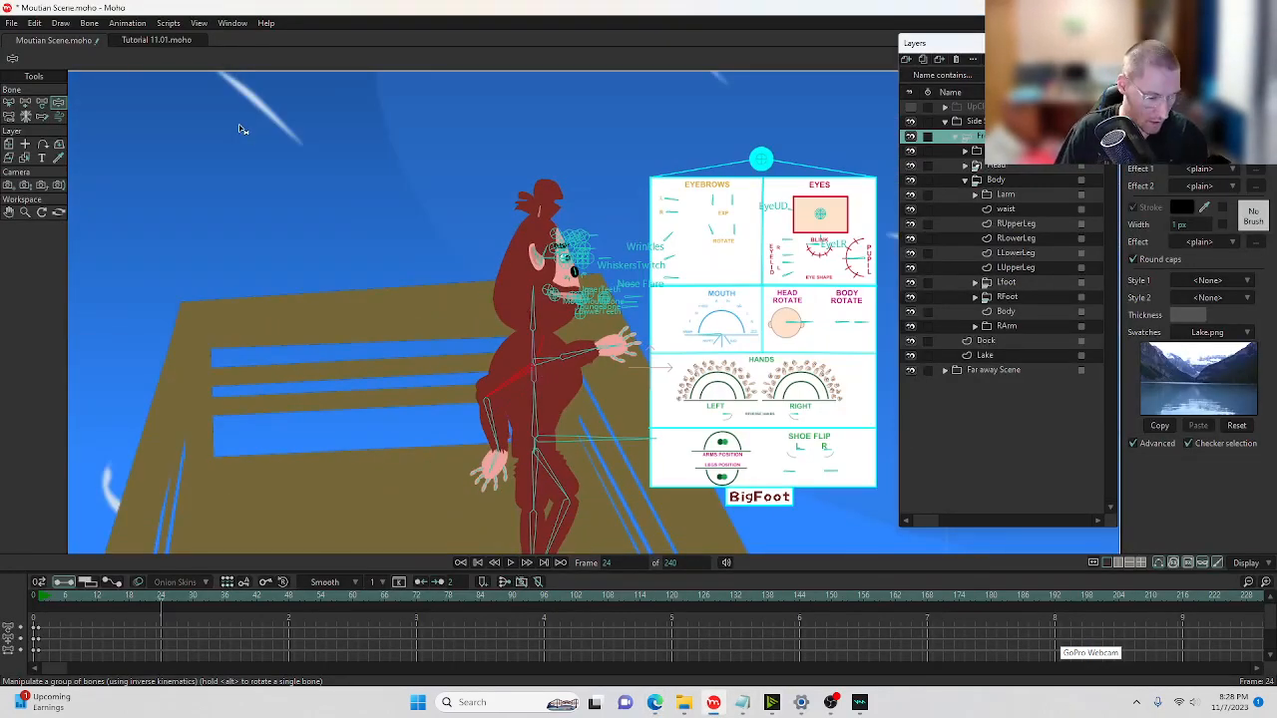
{"action": "key", "text": "ctrl+r"}
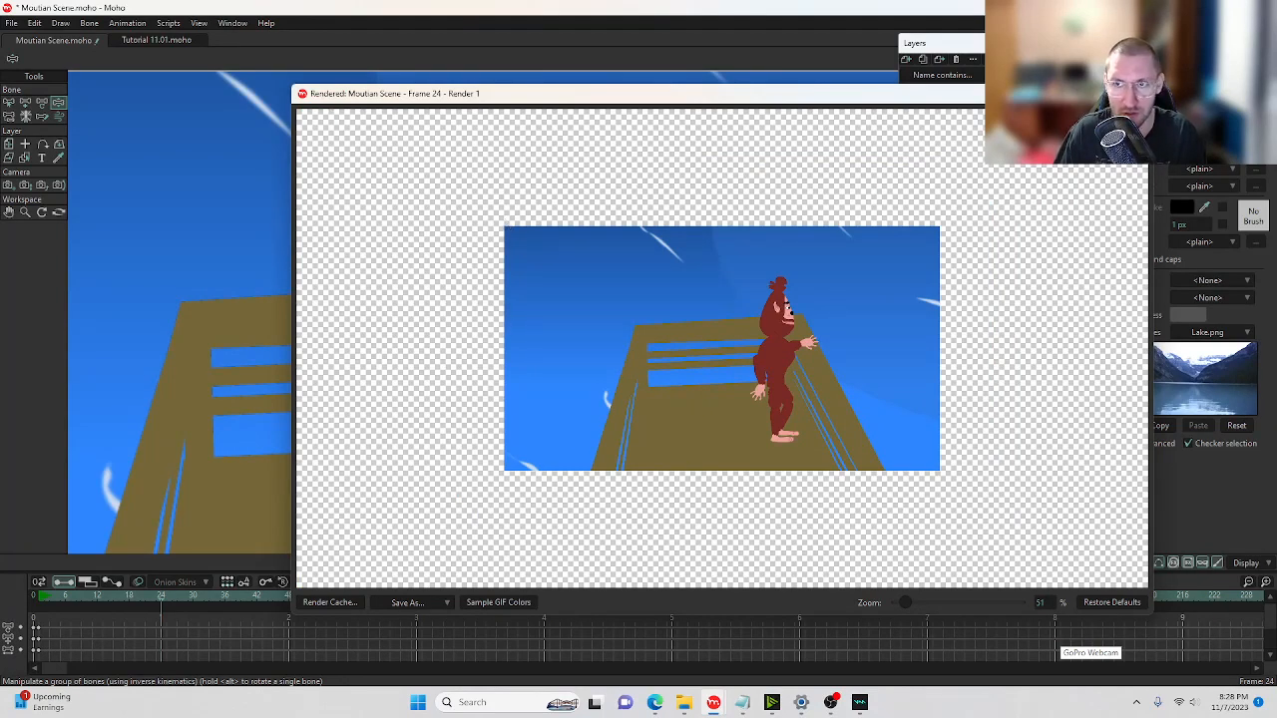
{"action": "key", "text": "Escape"}
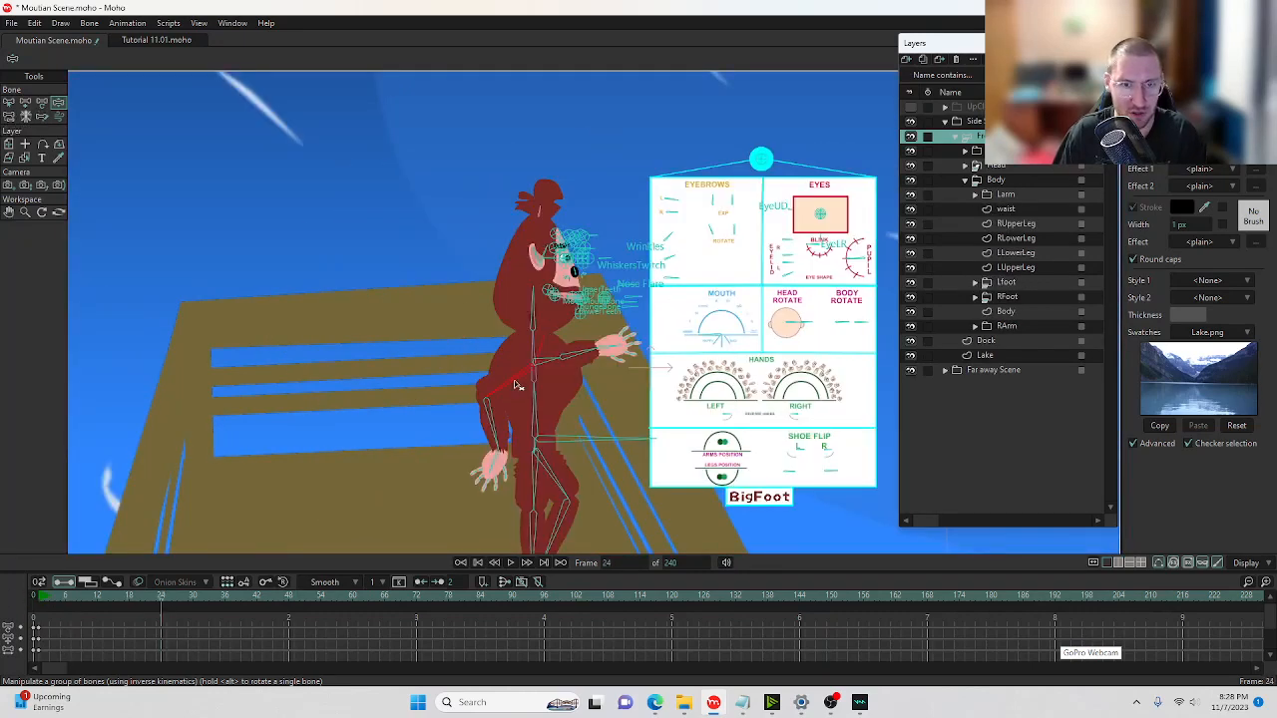
At frame 24, raise the rear arm behind the body, bend the front arm towards the face, and set the project's end frame to 24.
{"action": "left_click_drag", "start_coordinate": [519, 385], "coordinate": [495, 333]}
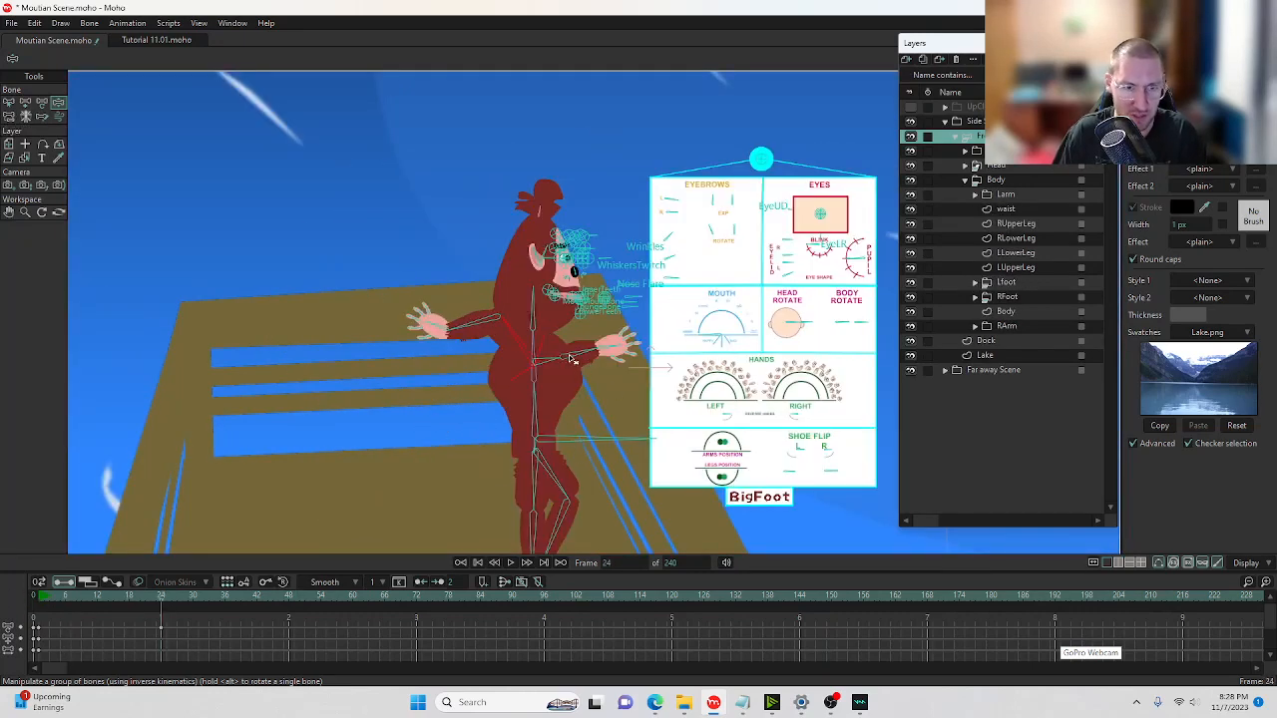
{"action": "left_click_drag", "start_coordinate": [562, 358], "coordinate": [545, 353]}
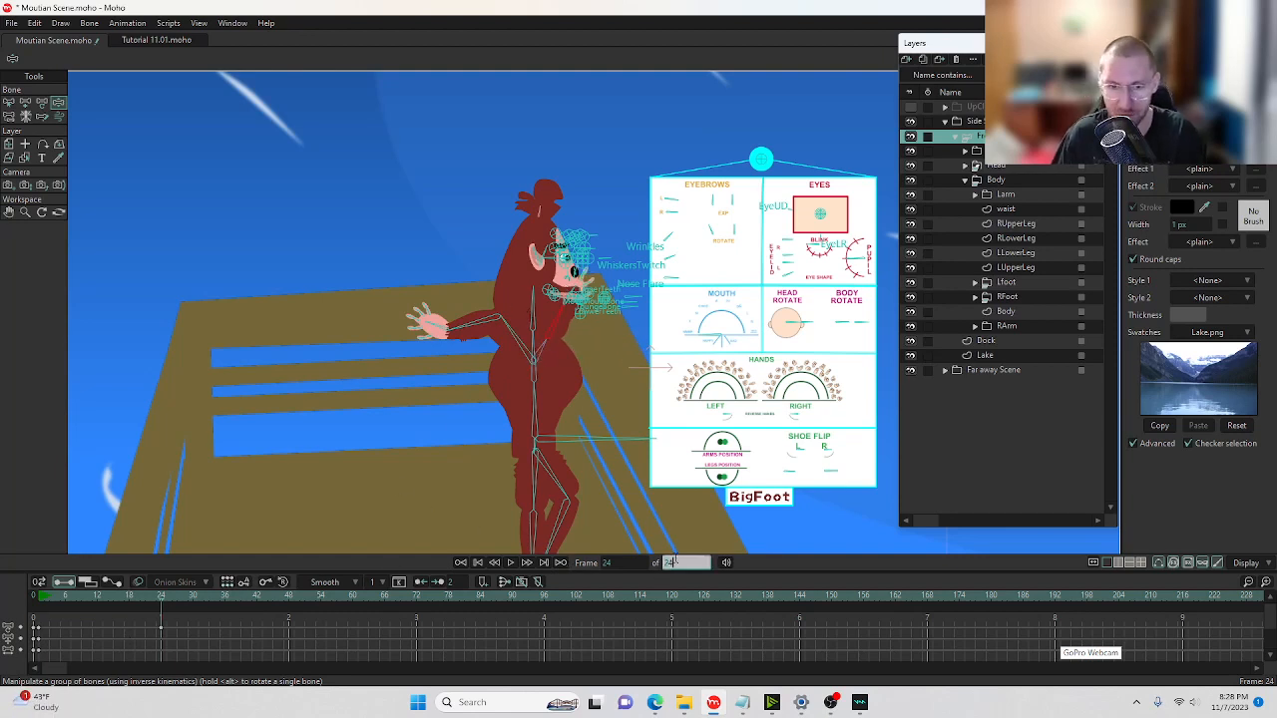
{"action": "key", "text": "Return"}
Generate a Preview Animation of the scene, play it back in the media player and close the player.
{"action": "left_click", "coordinate": [11, 23]}
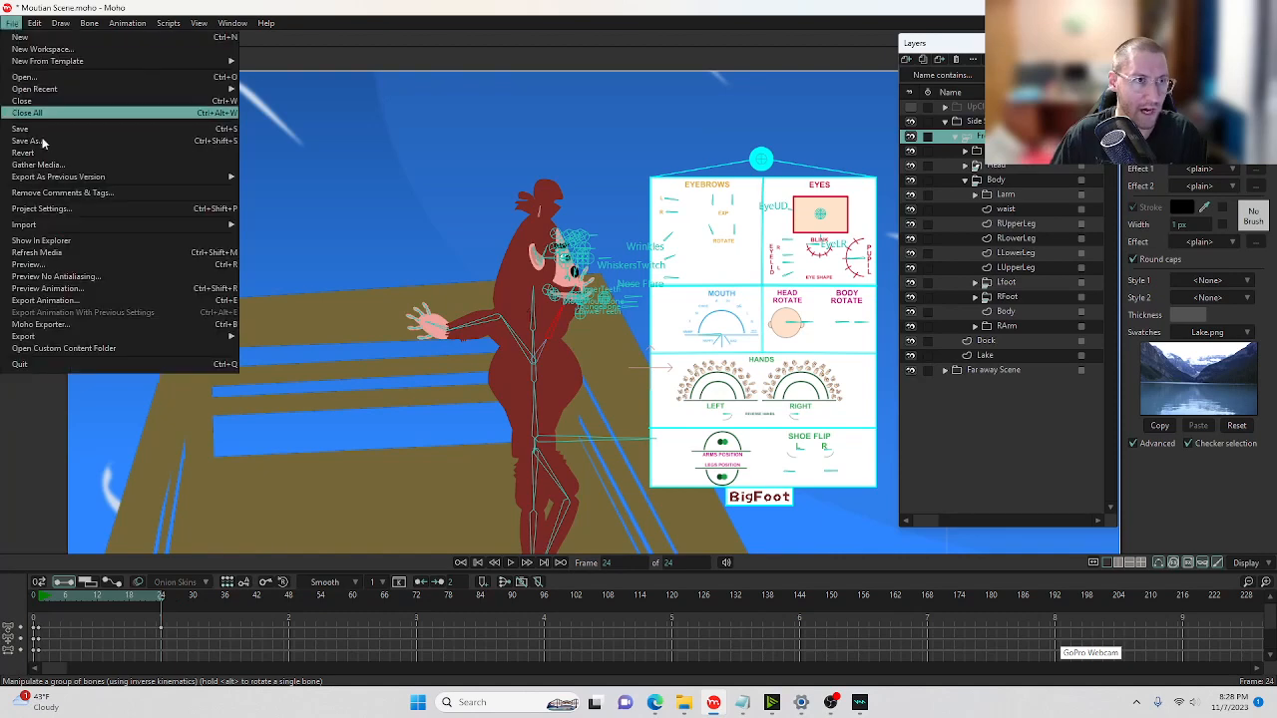
{"action": "left_click", "coordinate": [88, 290]}
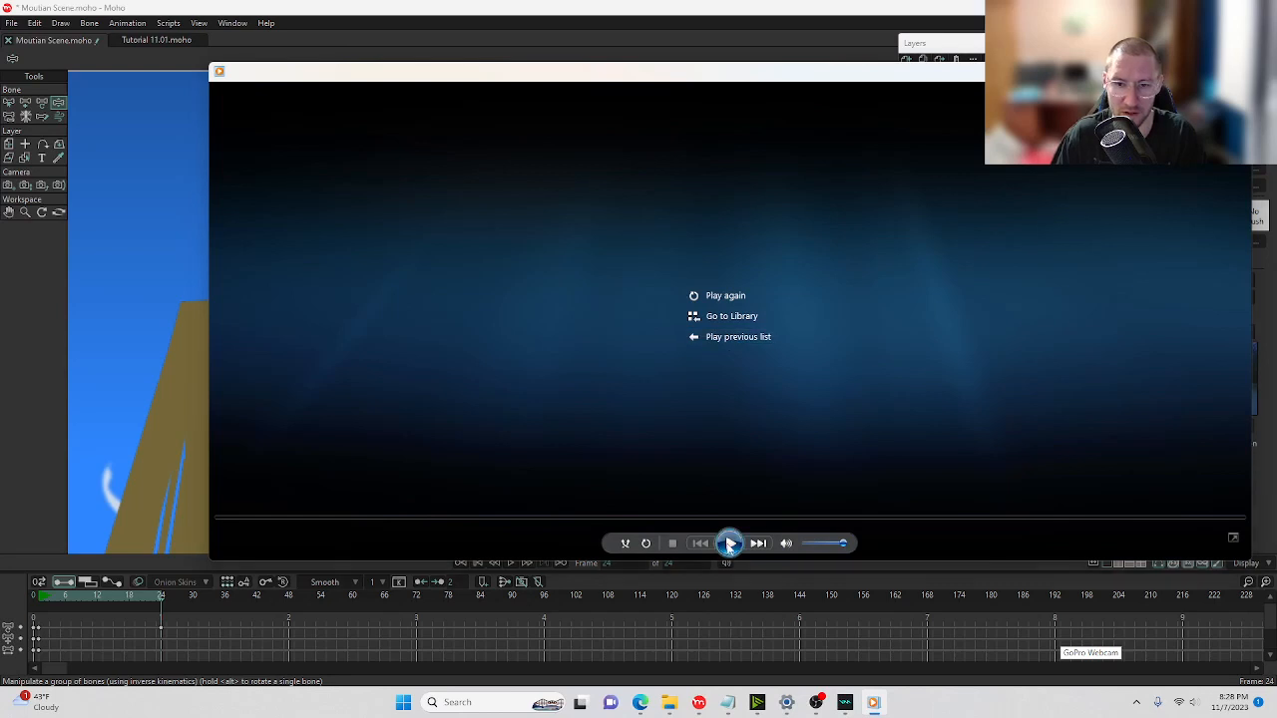
{"action": "left_click", "coordinate": [730, 544]}
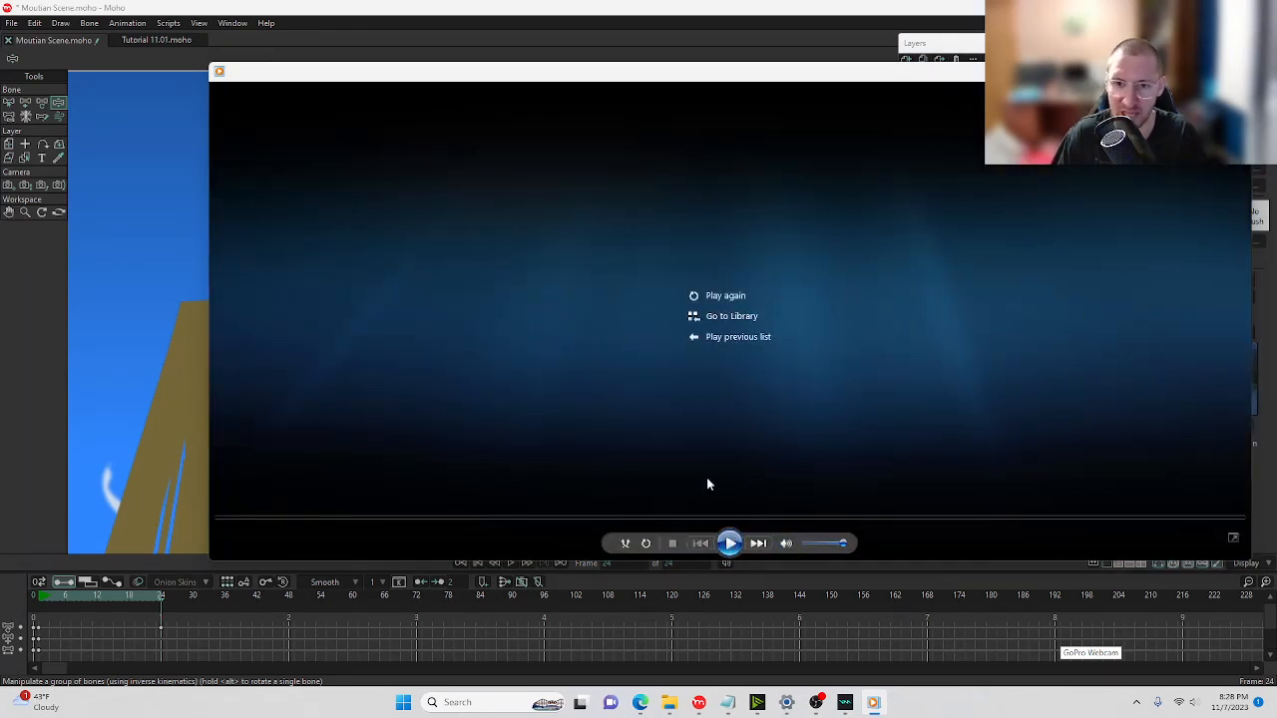
{"action": "left_click", "coordinate": [733, 543]}
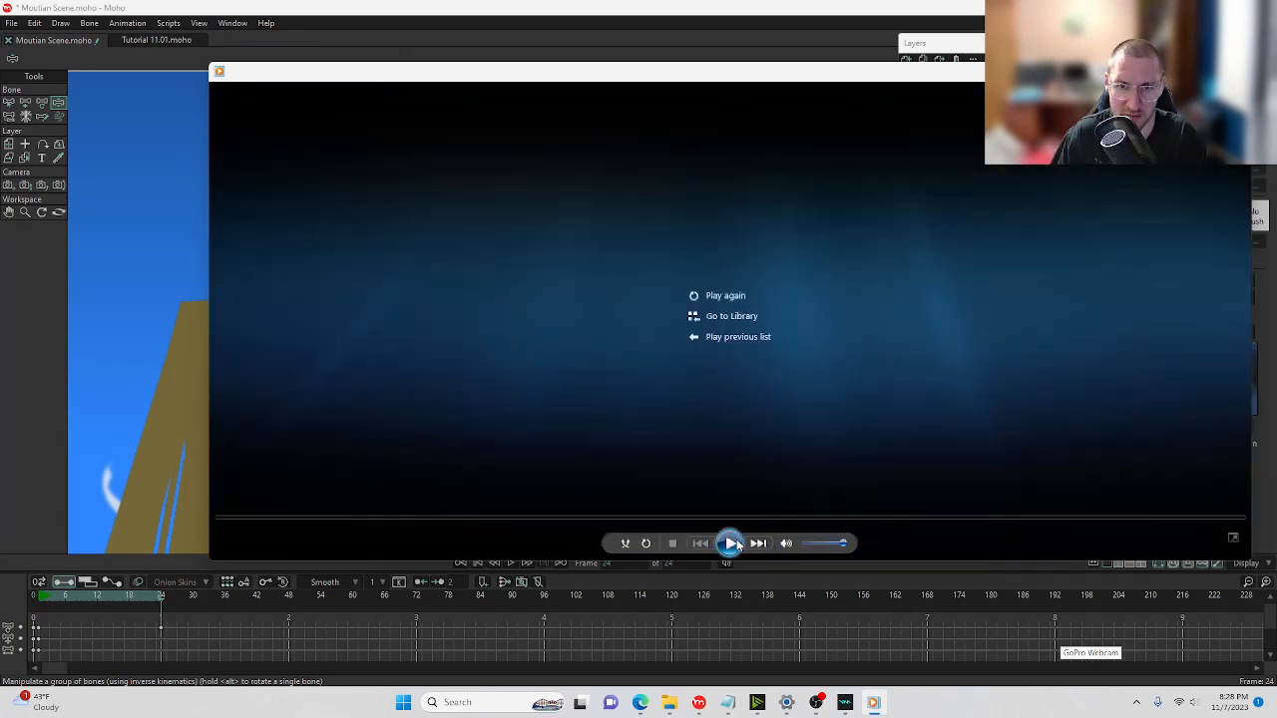
{"action": "left_click", "coordinate": [734, 544]}
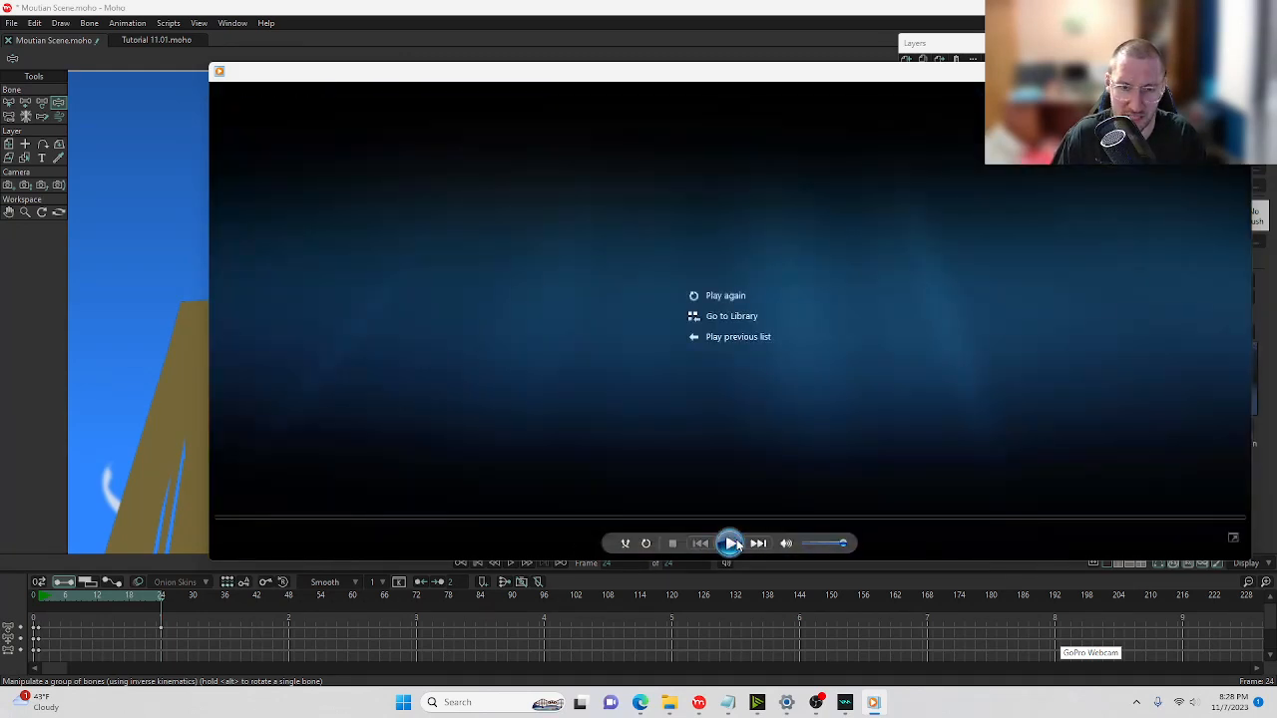
{"action": "left_click", "coordinate": [731, 544]}
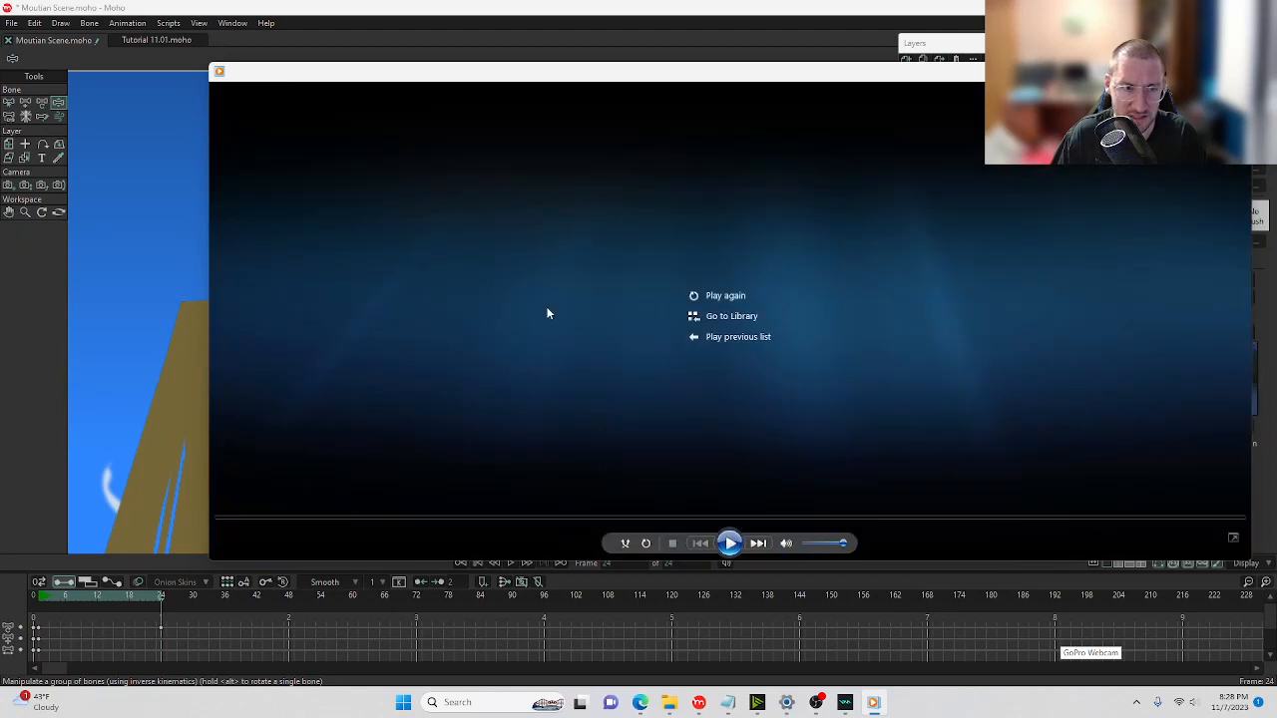
{"action": "left_click", "coordinate": [733, 552]}
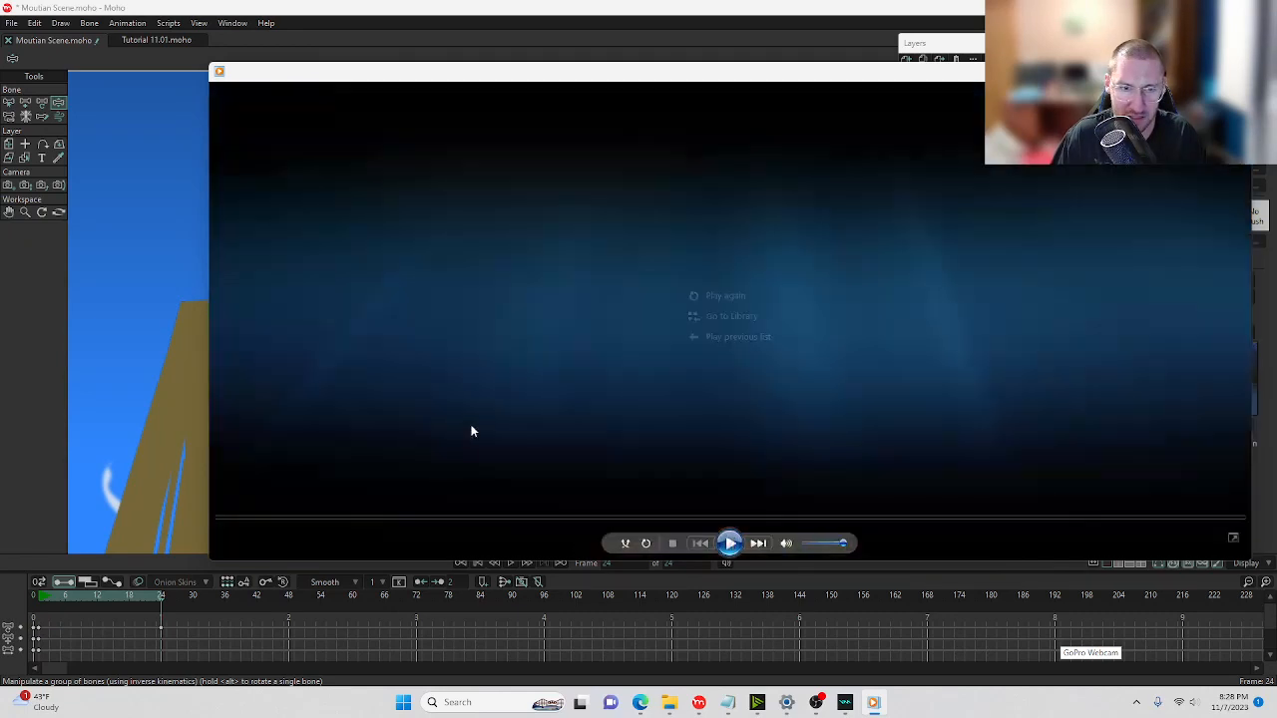
{"action": "left_click", "coordinate": [731, 544]}
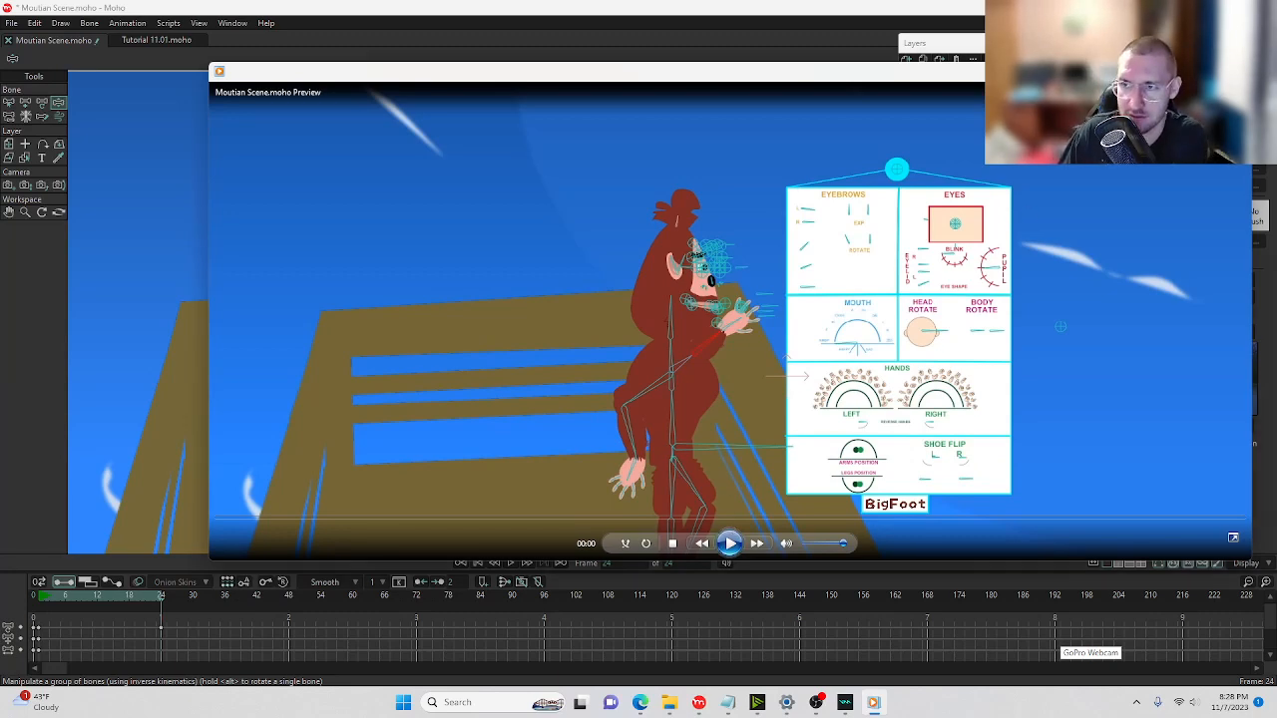
{"action": "left_click", "coordinate": [1236, 72]}
Switch to the browser's release notes and highlight the Lua script dialog support and the editing-view image quality improvements.
{"action": "left_click", "coordinate": [654, 702]}
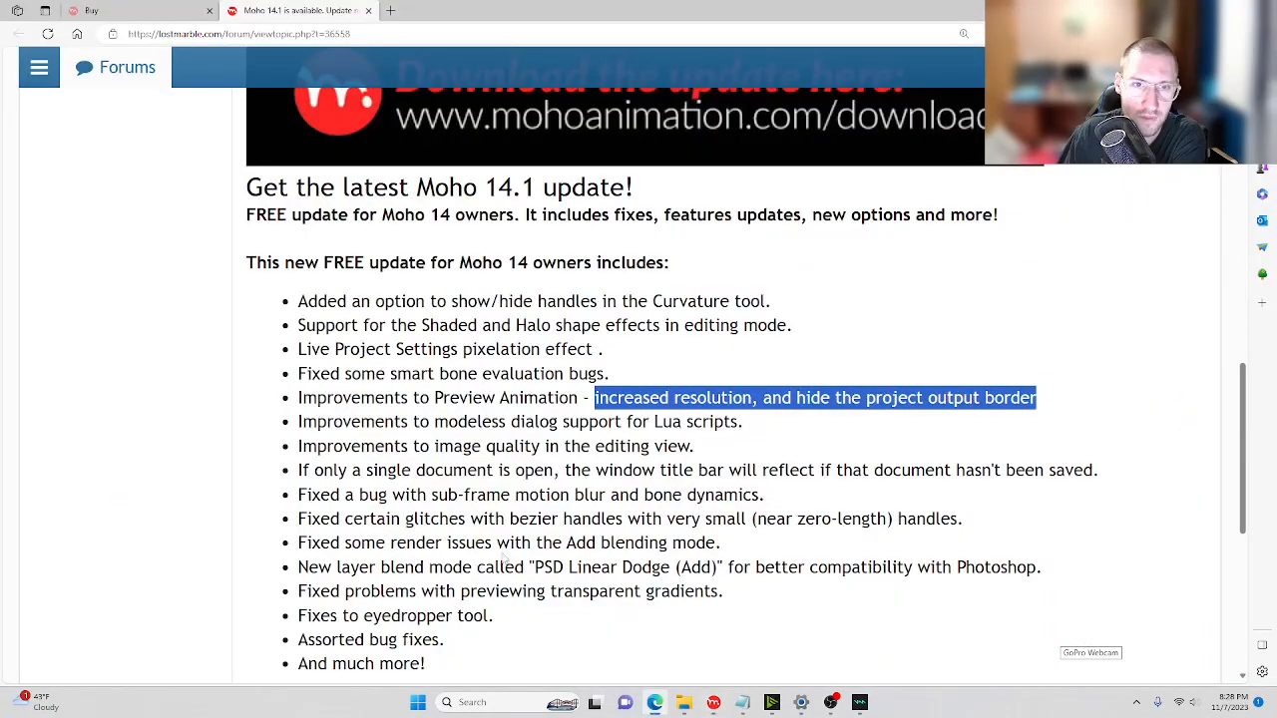
{"action": "left_click_drag", "start_coordinate": [299, 423], "coordinate": [744, 423]}
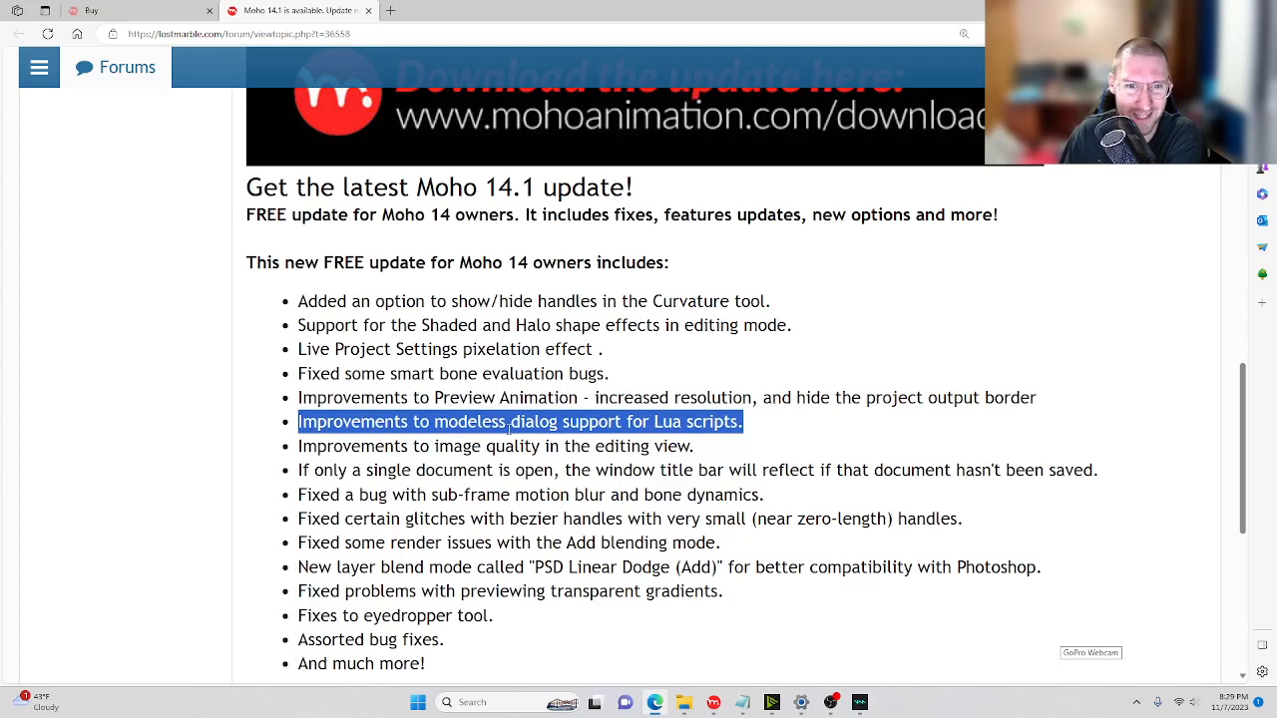
{"action": "left_click_drag", "start_coordinate": [750, 422], "coordinate": [287, 427]}
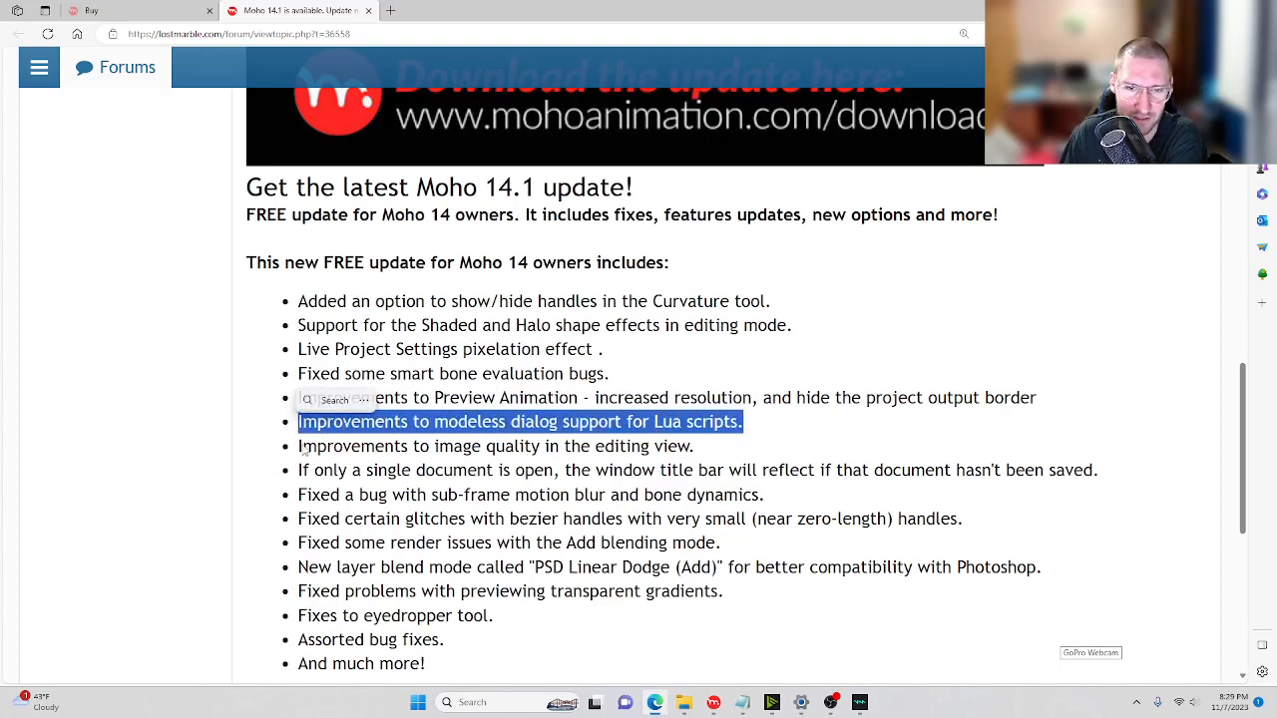
{"action": "left_click", "coordinate": [385, 449]}
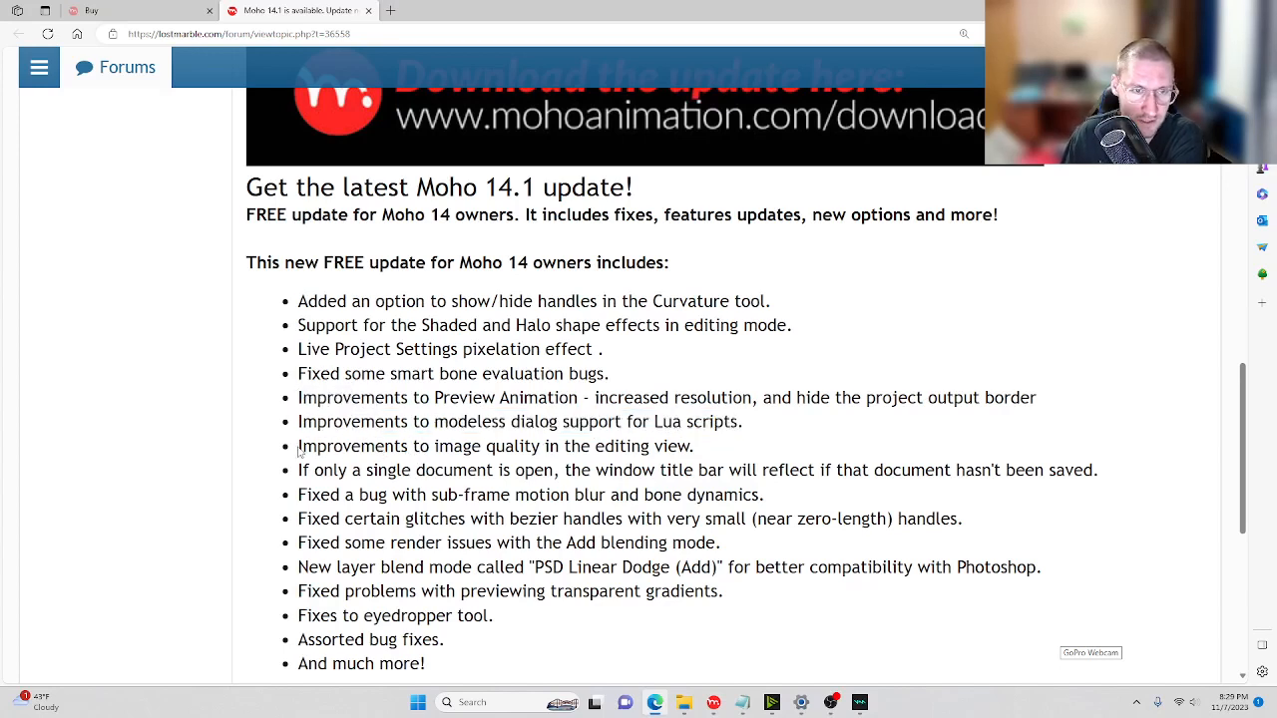
{"action": "left_click_drag", "start_coordinate": [297, 449], "coordinate": [697, 448]}
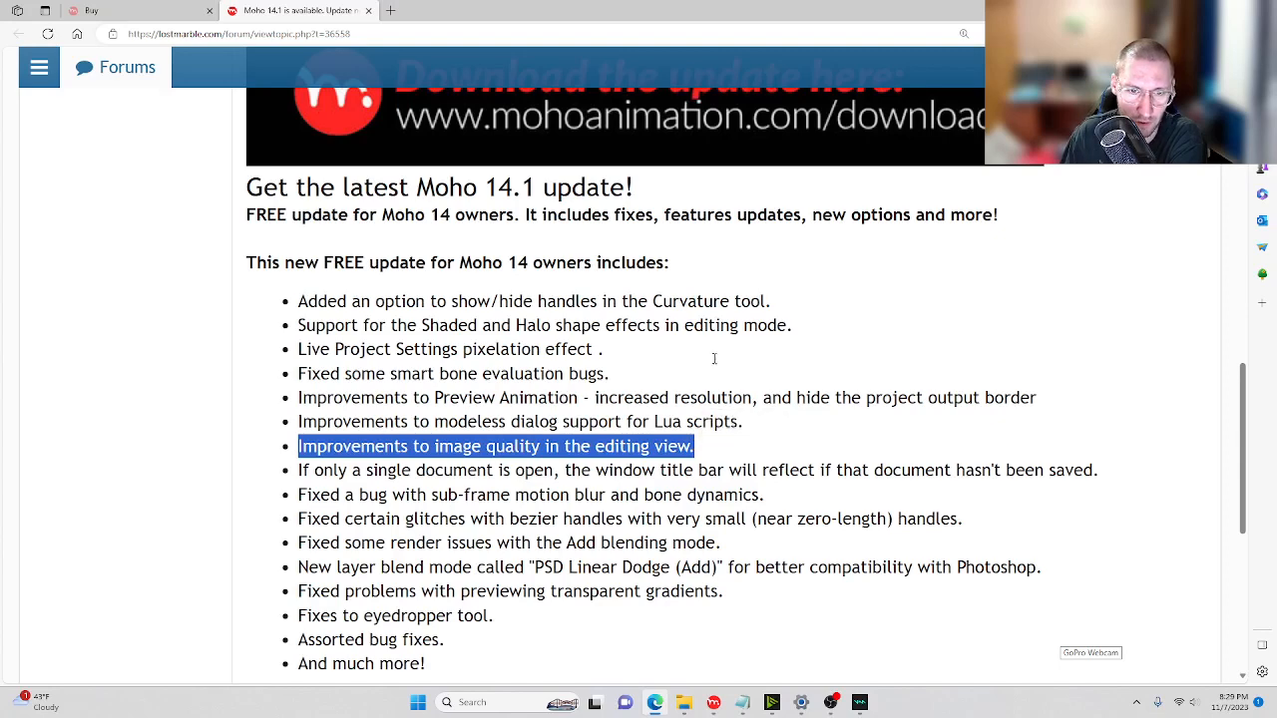
Return to Moho and examine the image quality of the control board's hand graphics up close in the editing view.
{"action": "left_click", "coordinate": [1200, 10]}
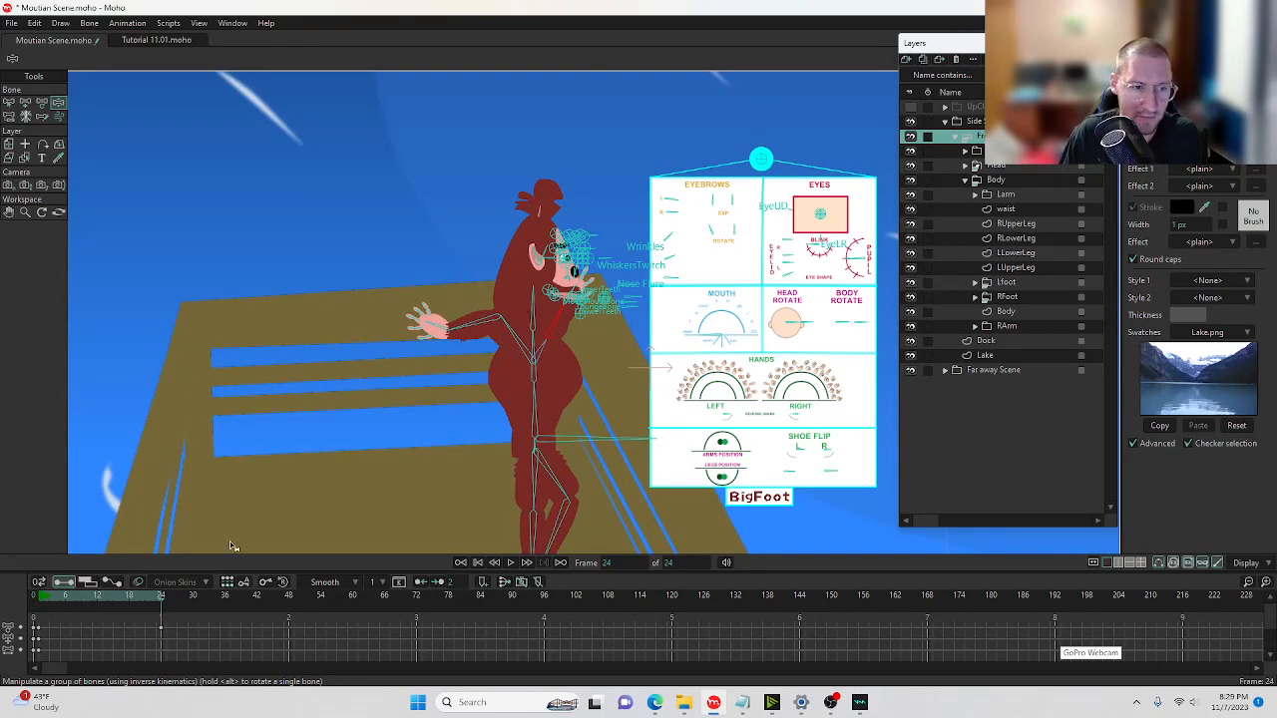
{"action": "scroll", "coordinate": [658, 327], "scroll_direction": "down", "scroll_amount": 5}
{"action": "scroll", "coordinate": [666, 334], "scroll_direction": "up", "scroll_amount": 7}
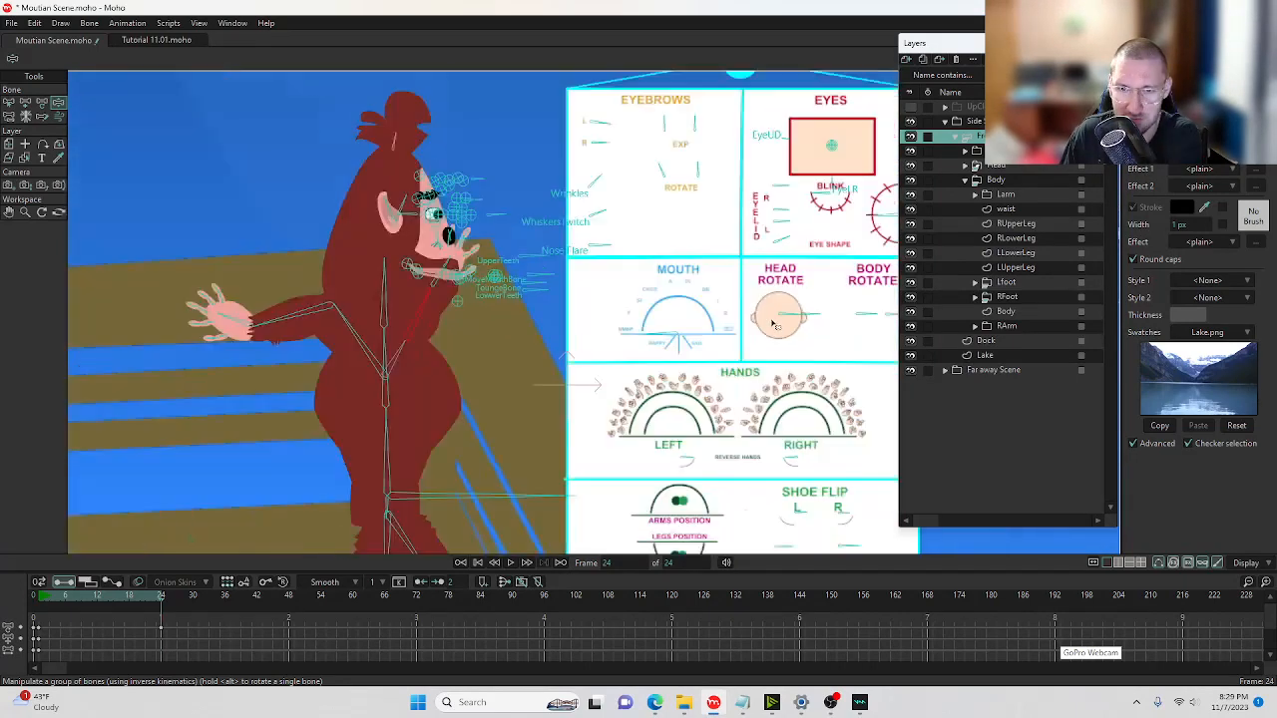
{"action": "scroll", "coordinate": [593, 379], "scroll_direction": "up", "scroll_amount": 6}
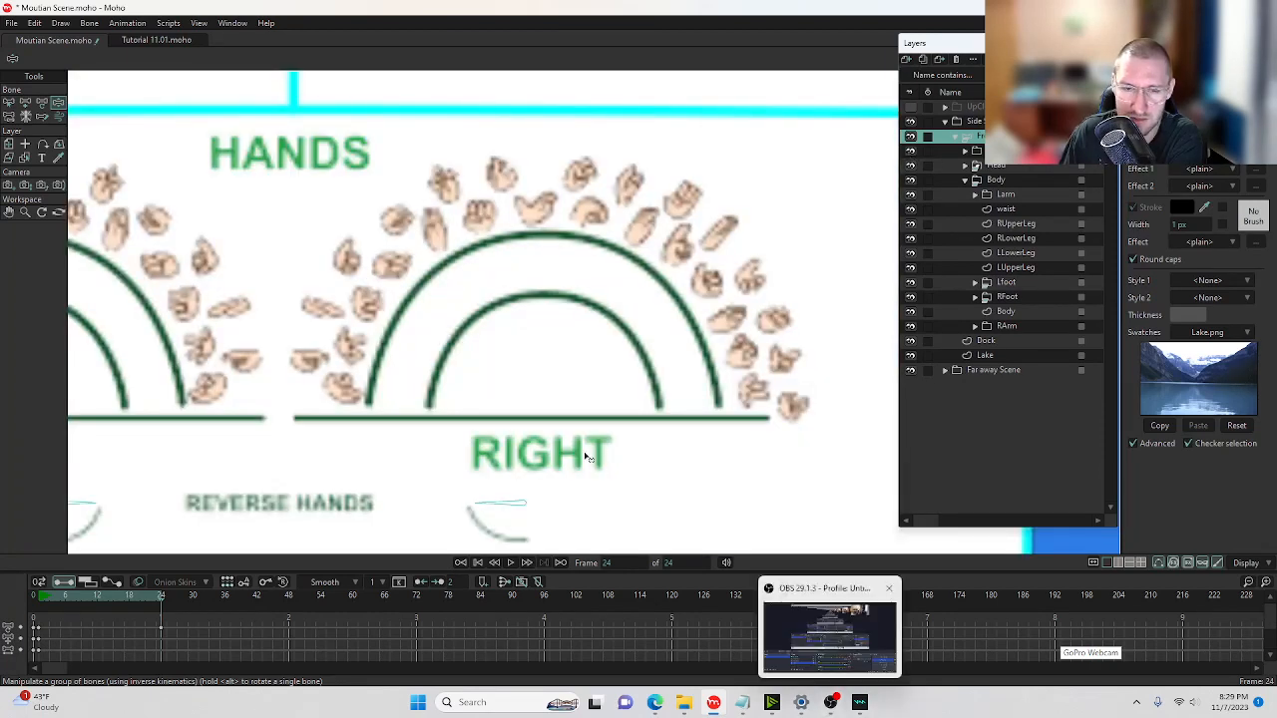
{"action": "scroll", "coordinate": [664, 399], "scroll_direction": "down", "scroll_amount": 5}
{"action": "scroll", "coordinate": [678, 395], "scroll_direction": "up", "scroll_amount": 5}
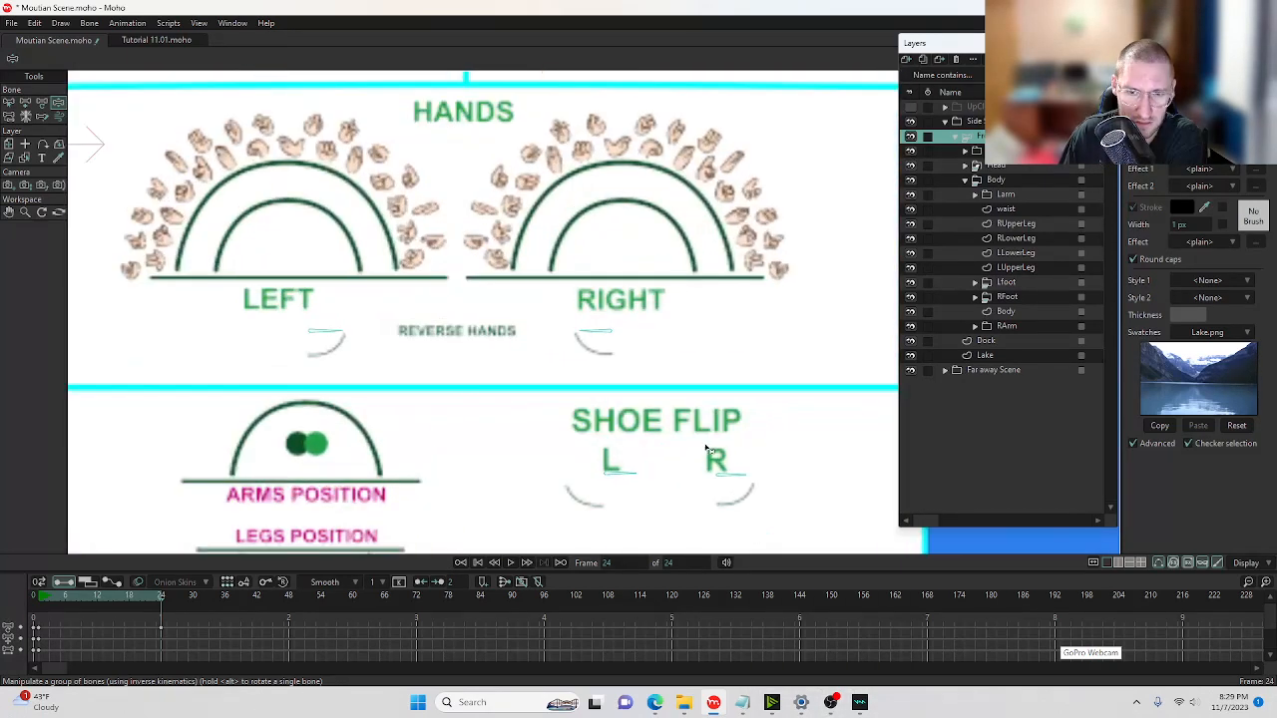
Inspect the BigFoot label up close, expand the control board's group, and hide and reshow the BigFoot layer.
{"action": "left_click", "coordinate": [994, 152]}
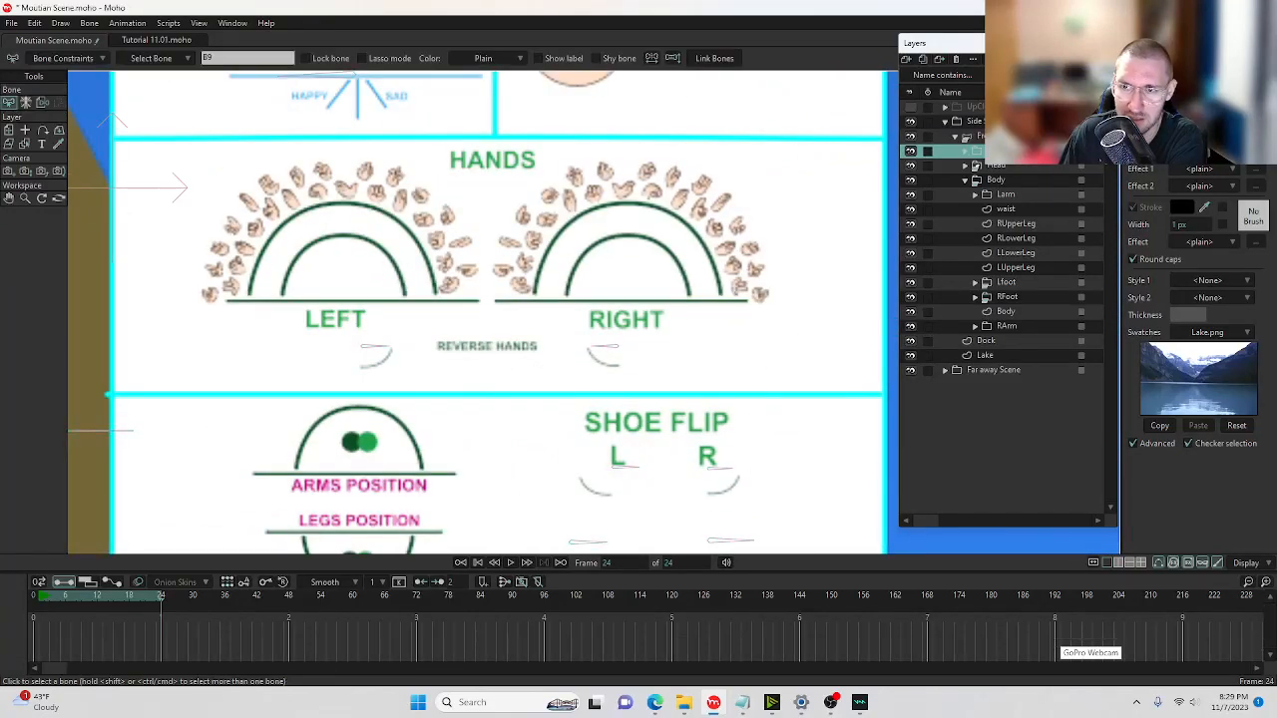
{"action": "scroll", "coordinate": [708, 316], "scroll_direction": "down", "scroll_amount": 5}
{"action": "scroll", "coordinate": [619, 448], "scroll_direction": "up", "scroll_amount": 6}
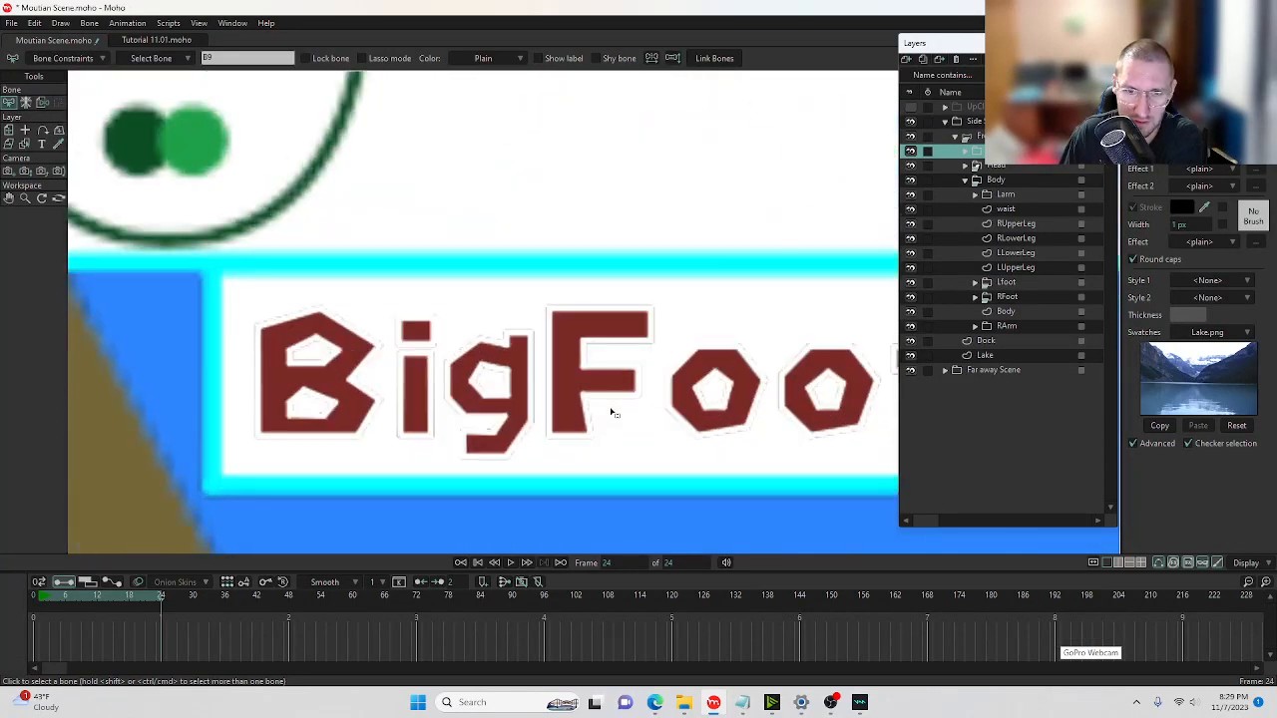
{"action": "left_click", "coordinate": [967, 155]}
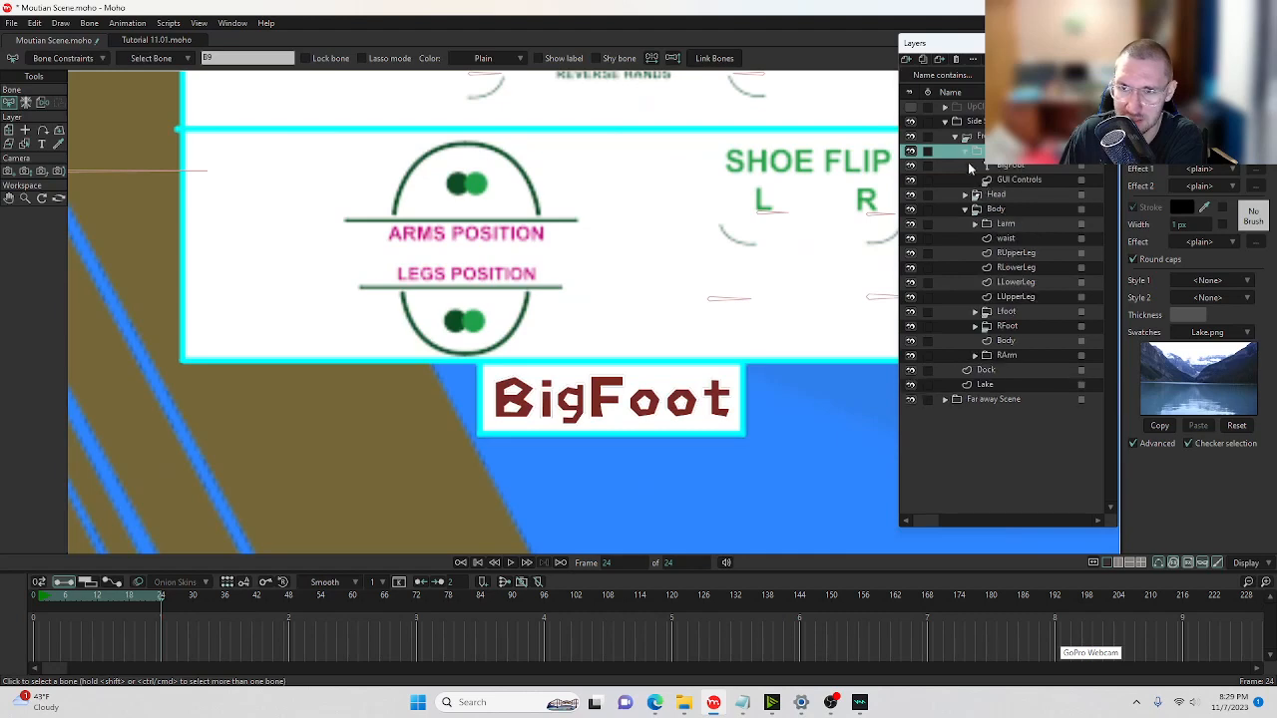
{"action": "left_click", "coordinate": [1008, 166]}
{"action": "left_click", "coordinate": [909, 167]}
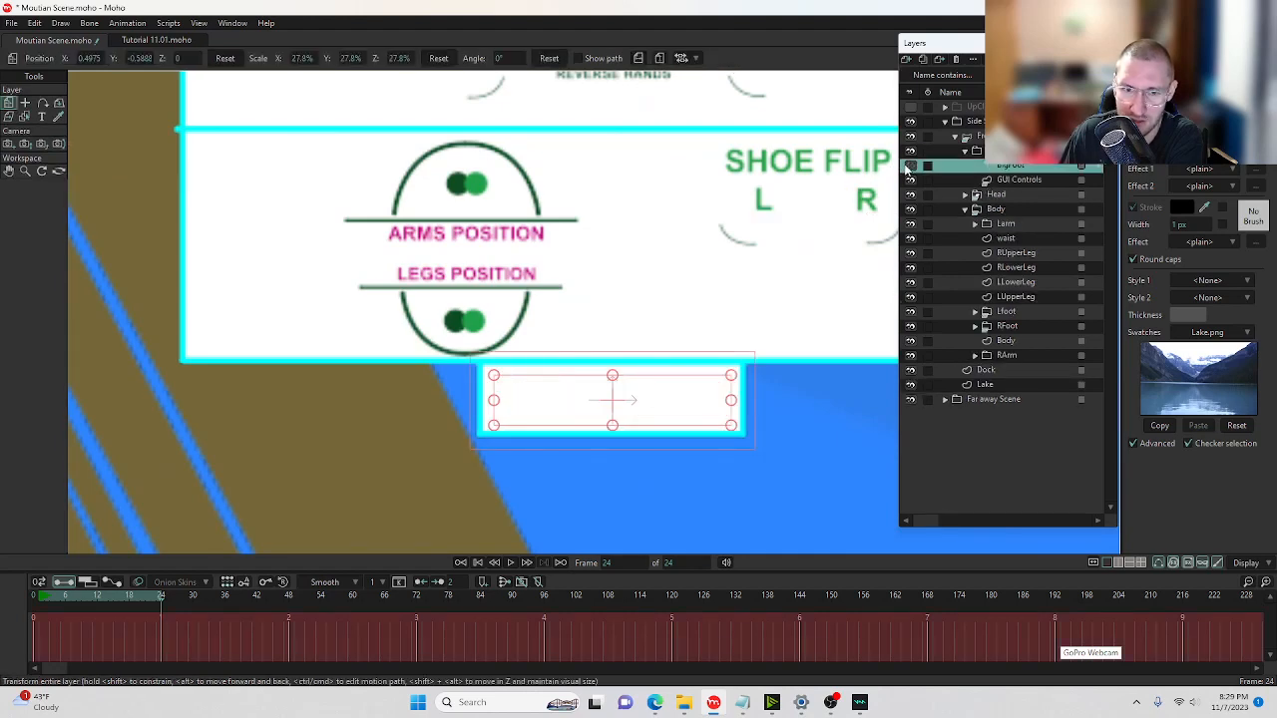
{"action": "left_click", "coordinate": [909, 167]}
Inspect the BigFoot label's border up close, select the GUI Controls layer and examine the image quality of its graphics.
{"action": "scroll", "coordinate": [255, 377], "scroll_direction": "up", "scroll_amount": 4}
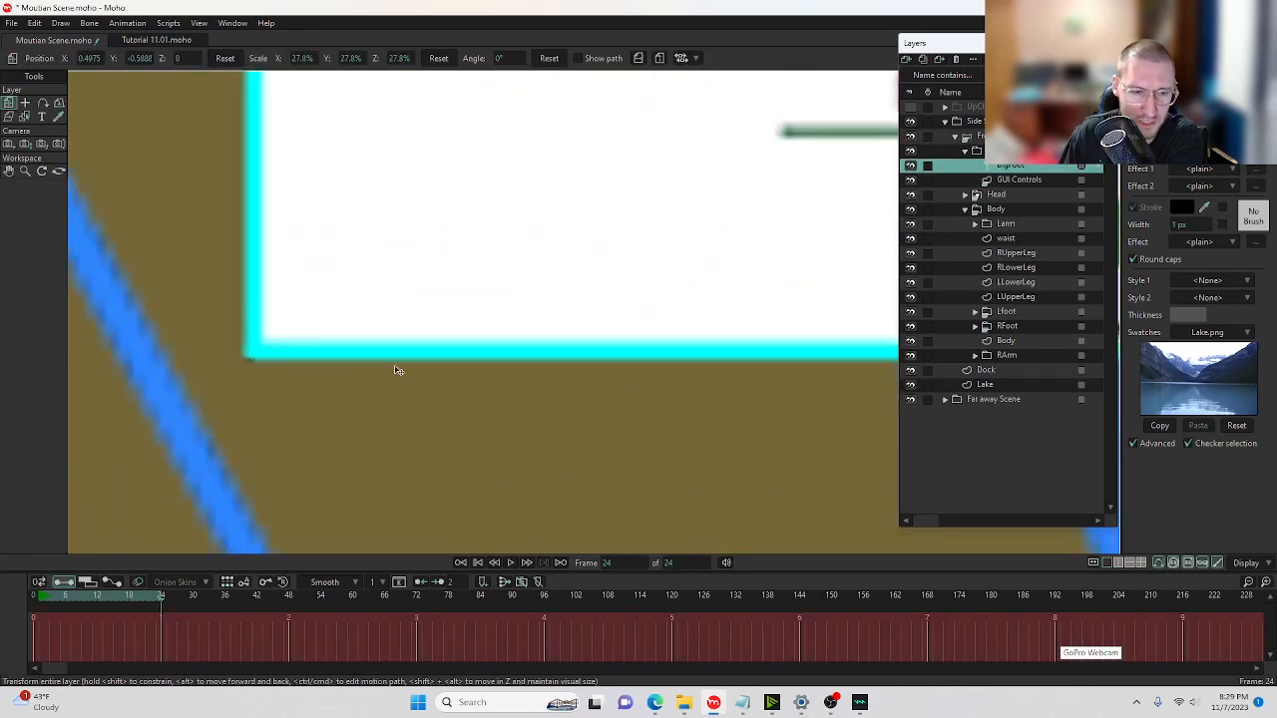
{"action": "scroll", "coordinate": [396, 370], "scroll_direction": "down", "scroll_amount": 5}
{"action": "scroll", "coordinate": [643, 369], "scroll_direction": "up", "scroll_amount": 5}
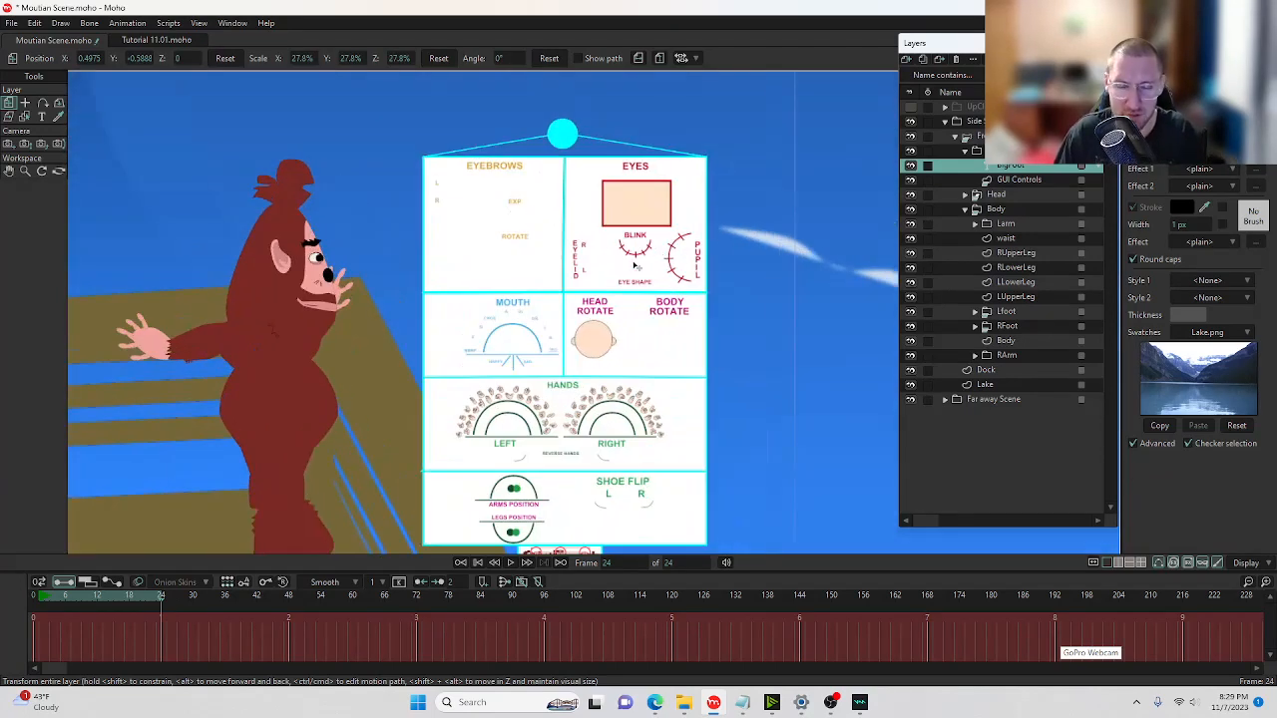
{"action": "double_click", "coordinate": [1019, 178]}
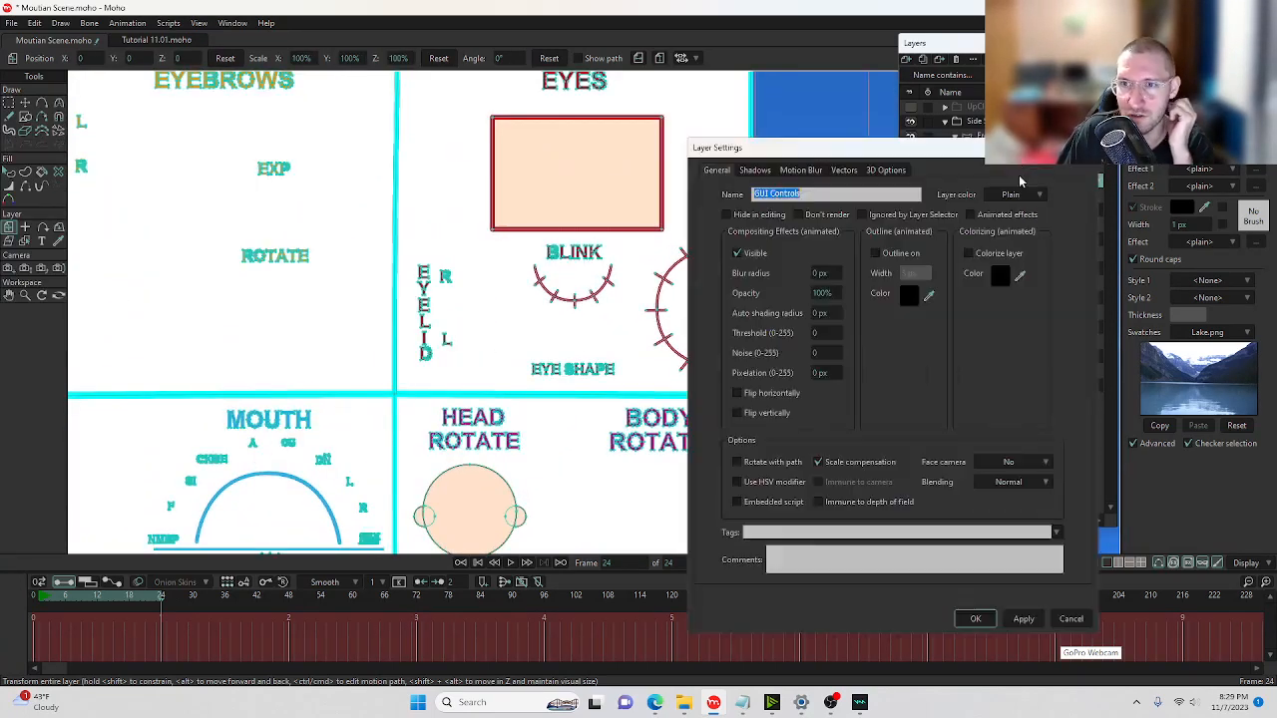
{"action": "key", "text": "Escape"}
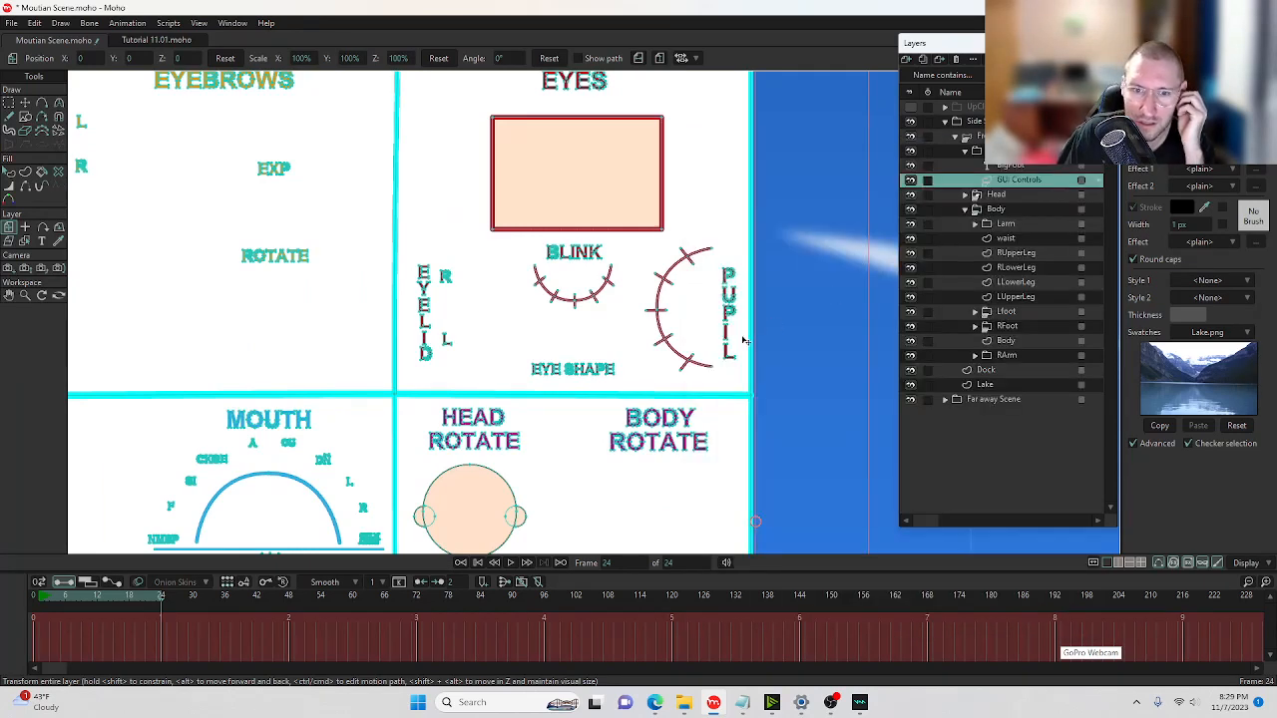
{"action": "scroll", "coordinate": [818, 313], "scroll_direction": "down", "scroll_amount": 5}
{"action": "left_click_drag", "start_coordinate": [815, 313], "coordinate": [764, 194]}
{"action": "scroll", "coordinate": [748, 206], "scroll_direction": "up", "scroll_amount": 4}
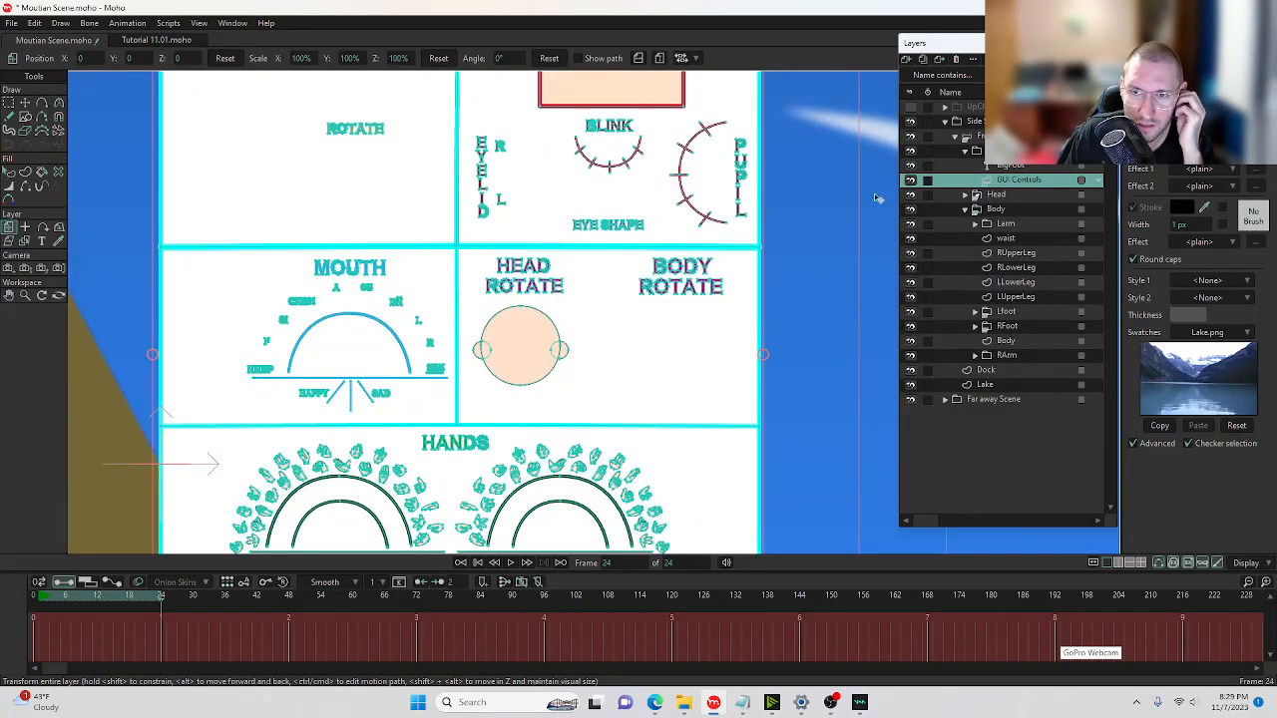
Select the GUI Controls layer's points with Transform Points, try transforming them and undo the change.
{"action": "key", "text": "t"}
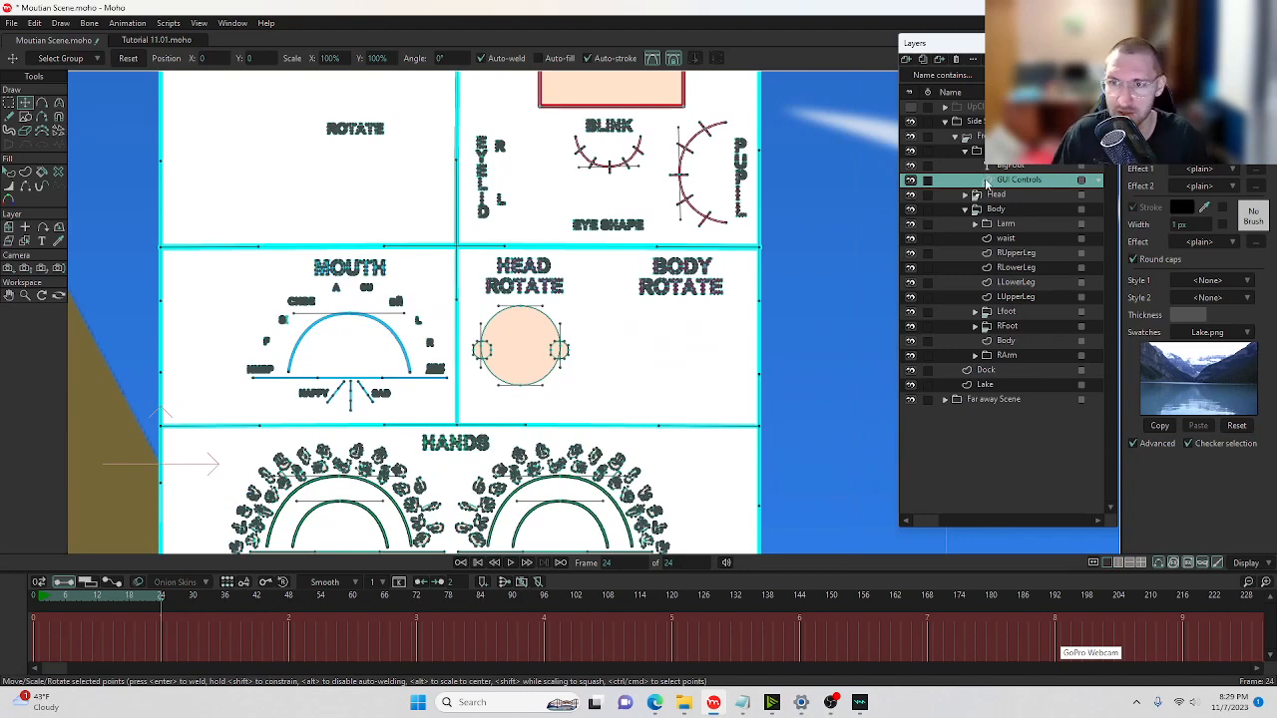
{"action": "key", "text": "ctrl+a"}
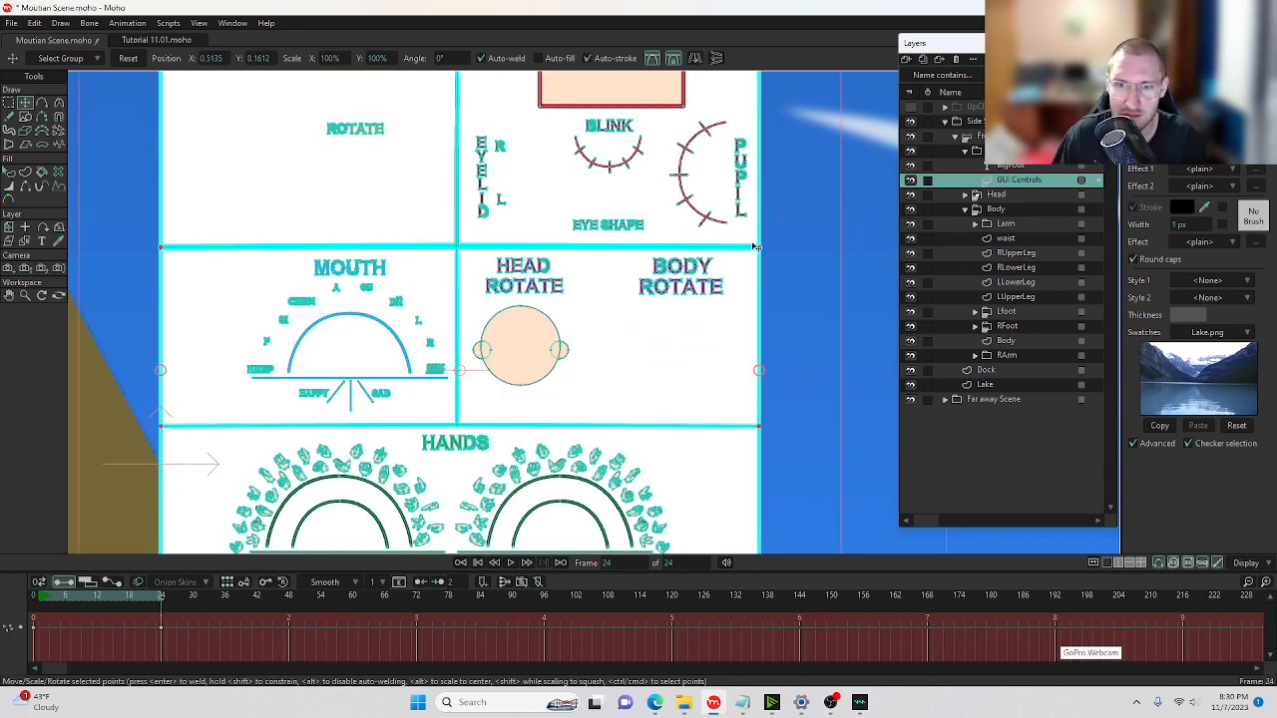
{"action": "scroll", "coordinate": [756, 246], "scroll_direction": "up", "scroll_amount": 1}
{"action": "left_click_drag", "start_coordinate": [747, 239], "coordinate": [565, 239]}
{"action": "key", "text": "ctrl+z"}
{"action": "scroll", "coordinate": [678, 239], "scroll_direction": "down", "scroll_amount": 6}
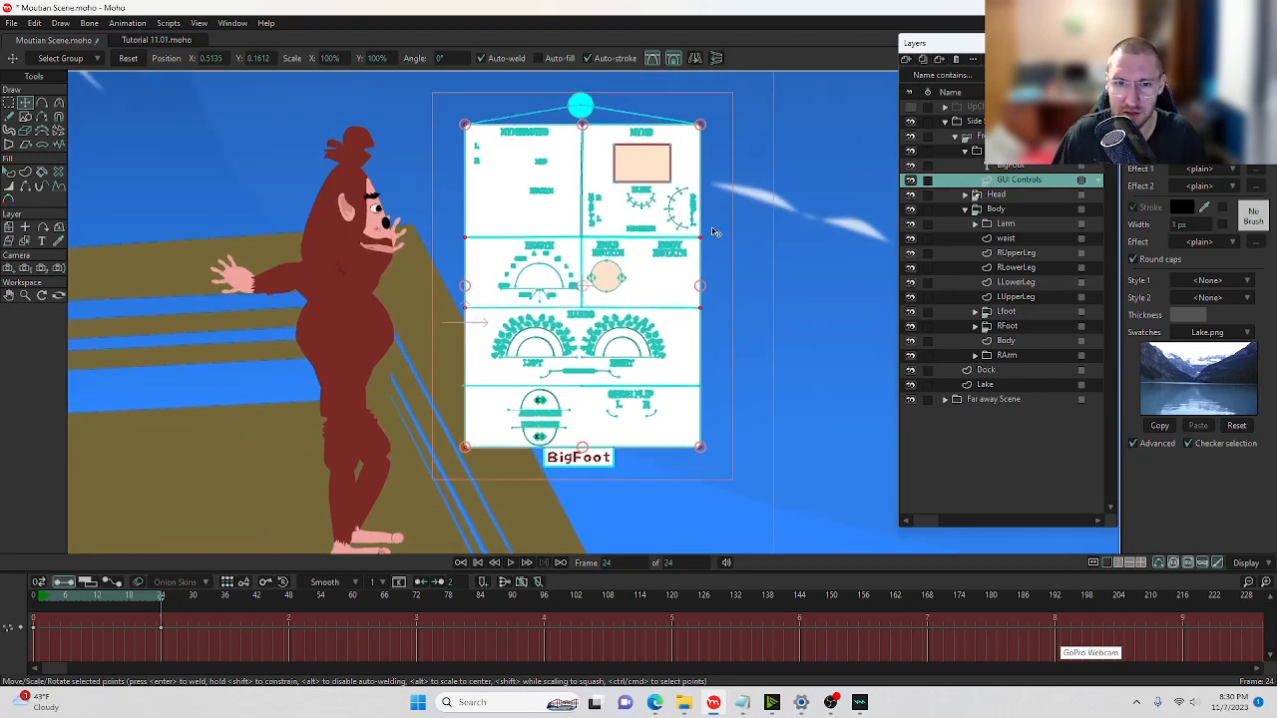
{"action": "left_click_drag", "start_coordinate": [688, 242], "coordinate": [828, 182]}
{"action": "scroll", "coordinate": [659, 327], "scroll_direction": "down", "scroll_amount": 4}
{"action": "scroll", "coordinate": [648, 324], "scroll_direction": "down", "scroll_amount": 1}
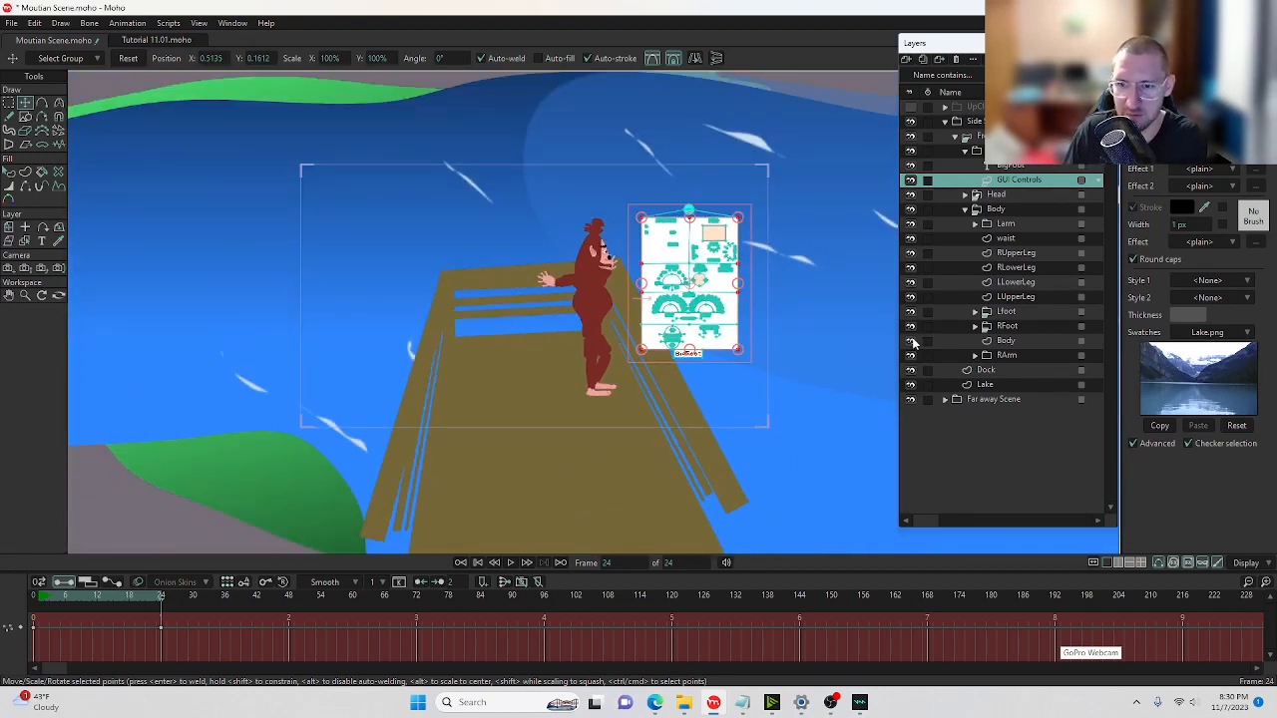
Collapse the control board's group, return to frame 0 and open the file import dialog.
{"action": "left_click", "coordinate": [960, 151]}
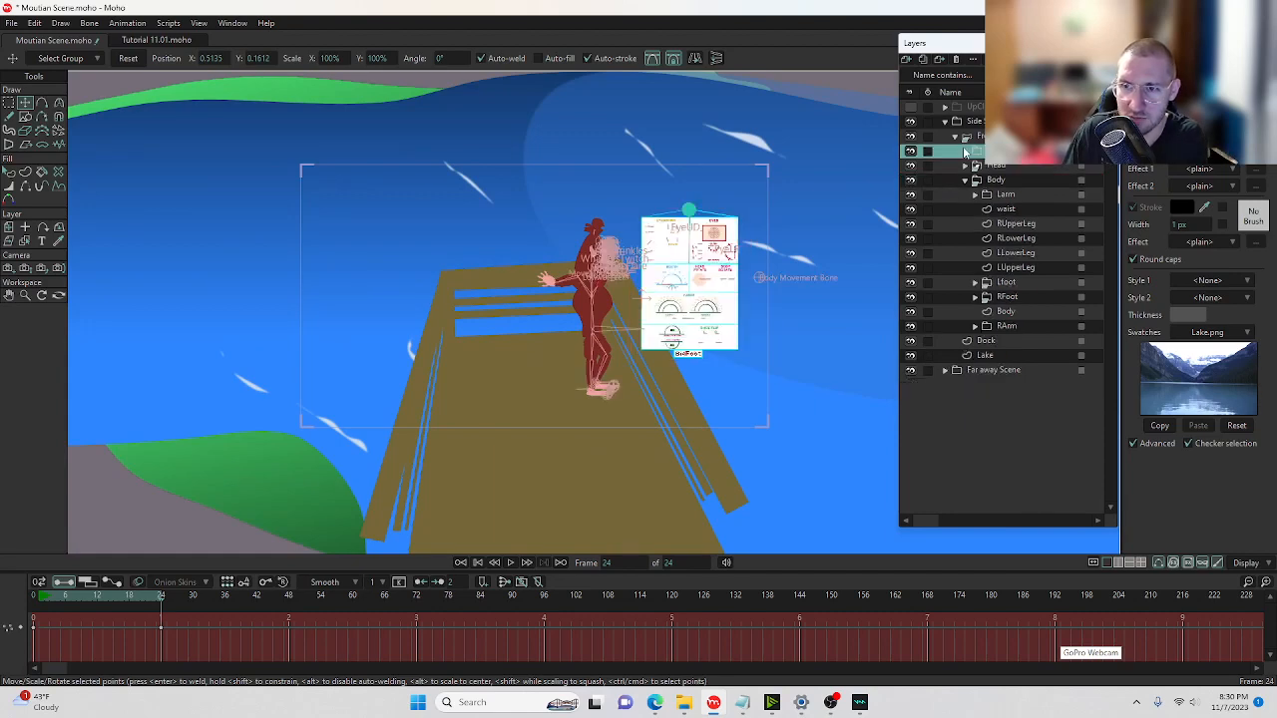
{"action": "left_click", "coordinate": [36, 595]}
{"action": "left_click", "coordinate": [17, 21]}
{"action": "mouse_move", "coordinate": [55, 228]}
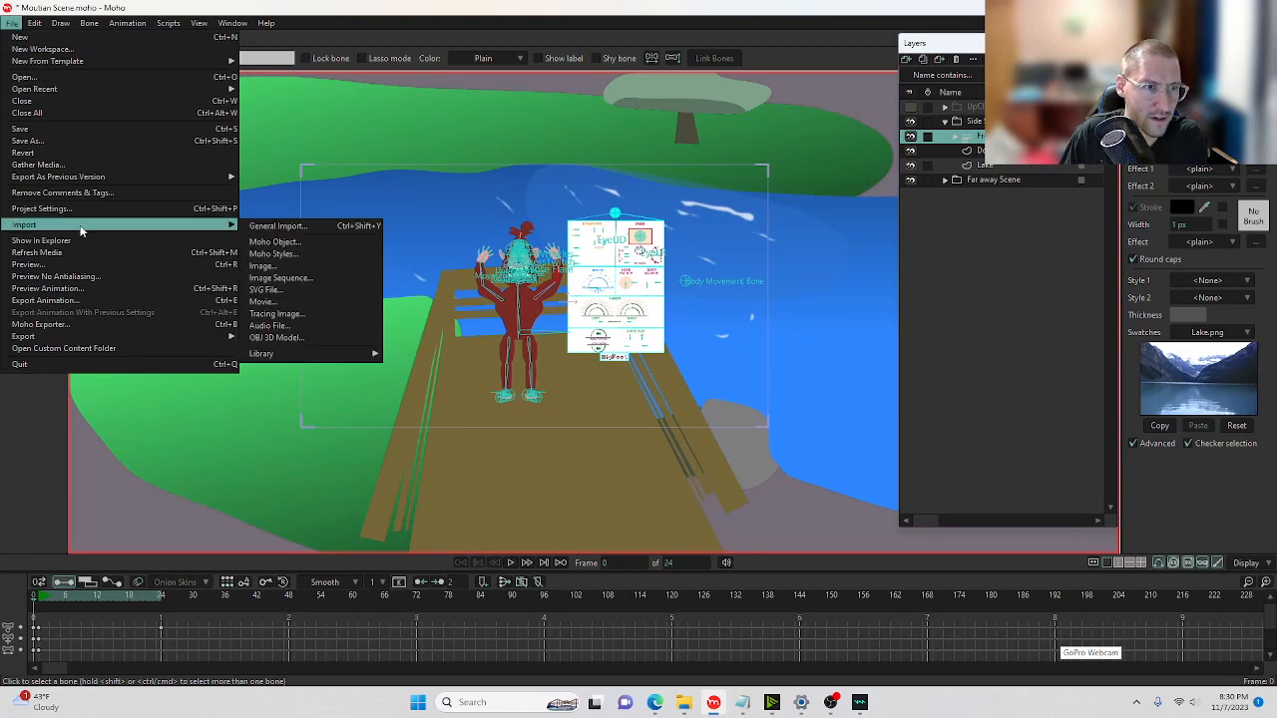
{"action": "left_click", "coordinate": [304, 243]}
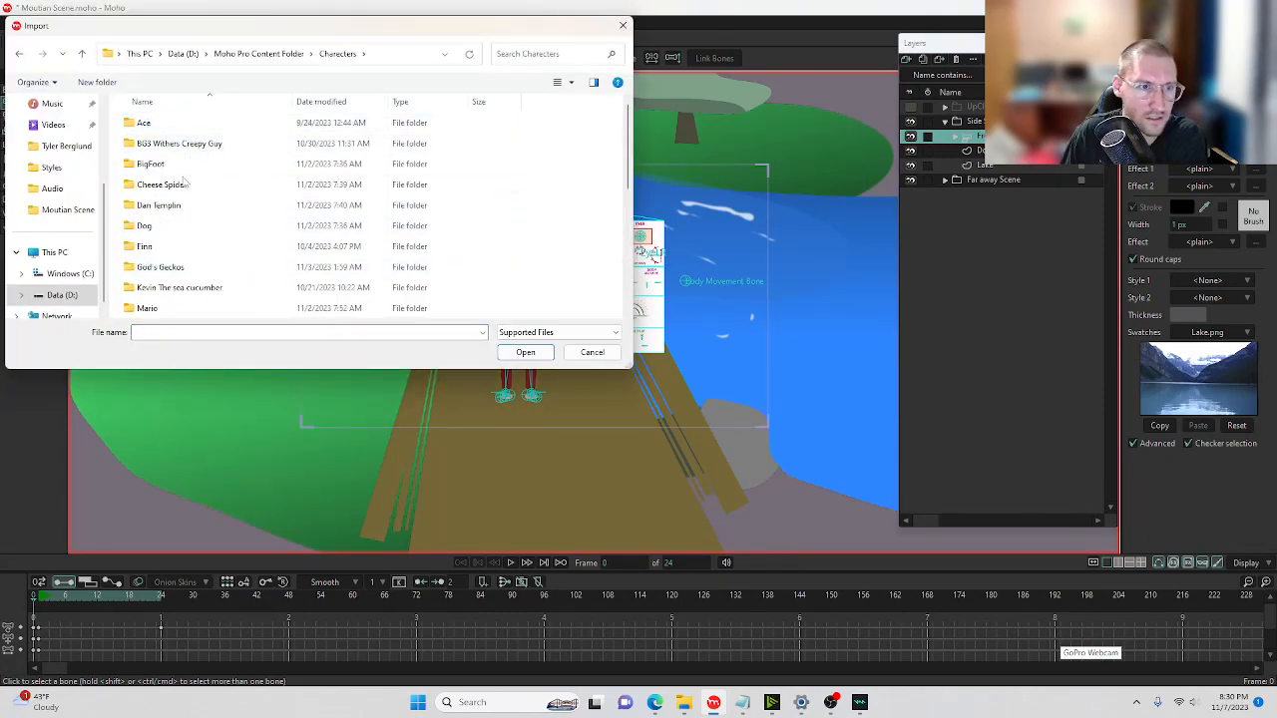
Look through the Cheese Spider, God's Geckos and other character folders for an image to import.
{"action": "left_click", "coordinate": [185, 189]}
{"action": "double_click", "coordinate": [185, 190]}
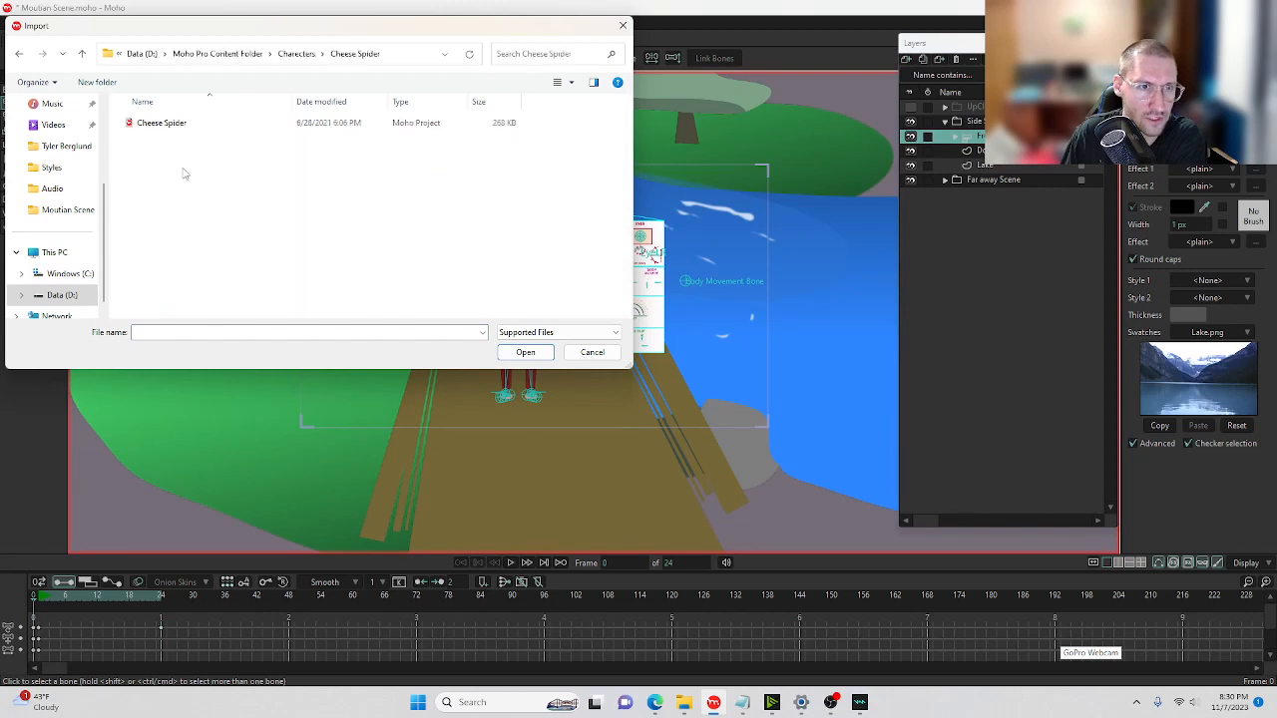
{"action": "left_click", "coordinate": [296, 54]}
{"action": "double_click", "coordinate": [177, 206]}
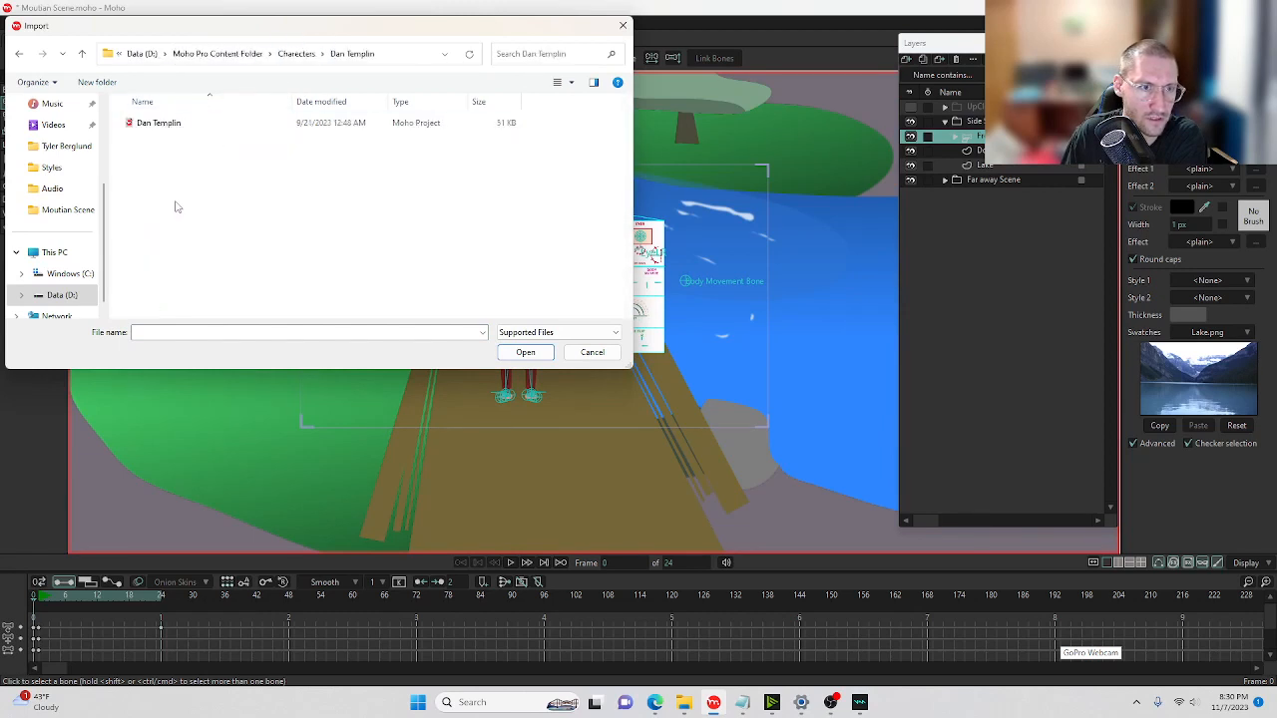
{"action": "left_click", "coordinate": [294, 55]}
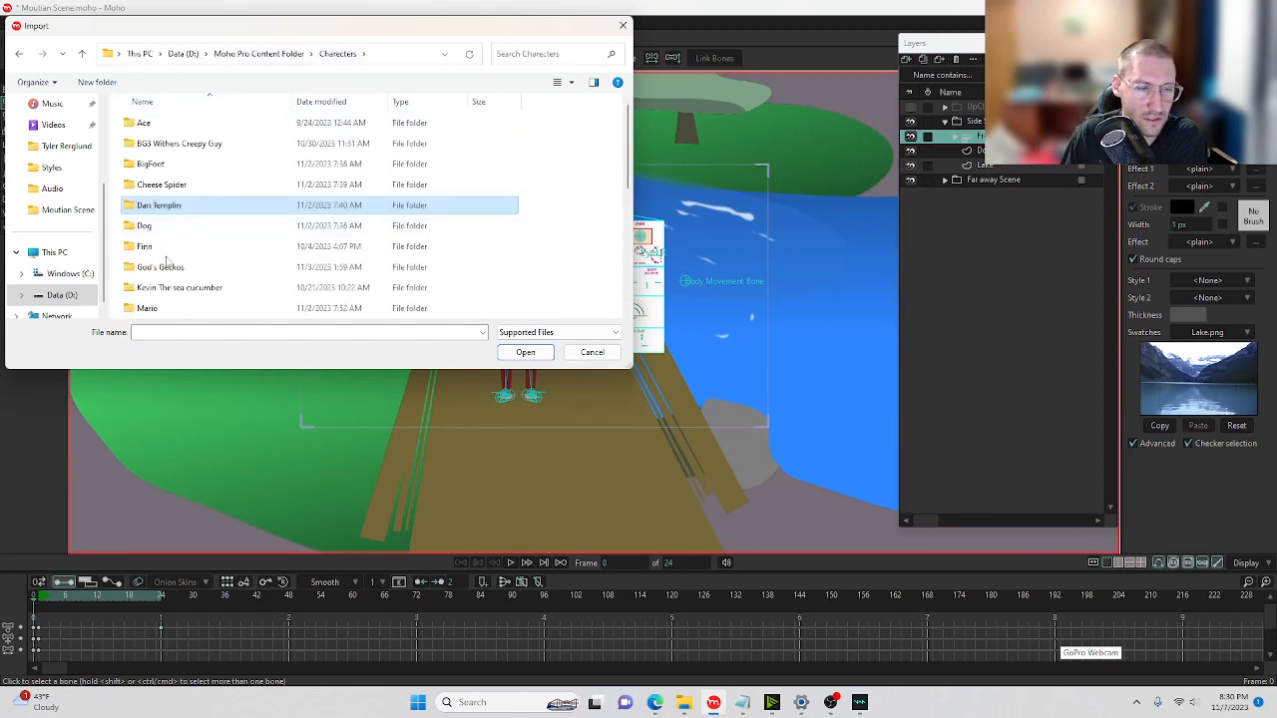
{"action": "double_click", "coordinate": [195, 269]}
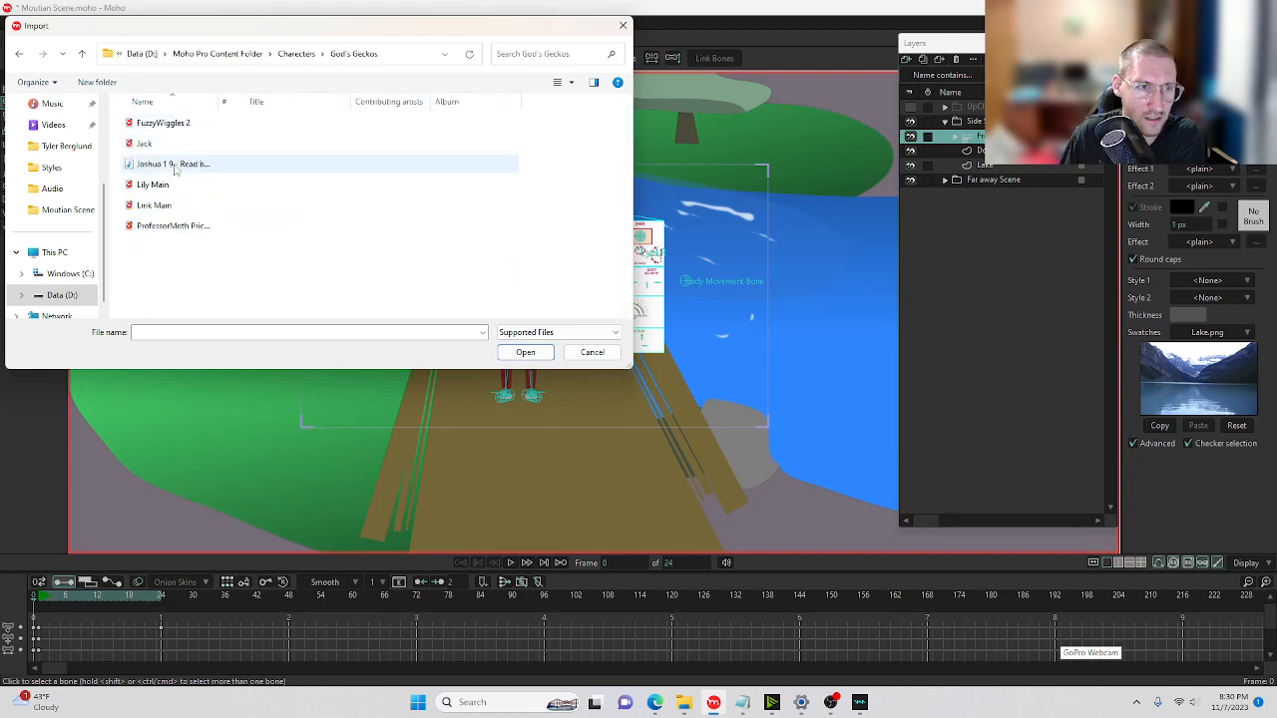
{"action": "left_click", "coordinate": [296, 54]}
Import the Spongebob_00001 file from the Characters folder into the scene.
{"action": "scroll", "coordinate": [250, 220], "scroll_direction": "down", "scroll_amount": 5}
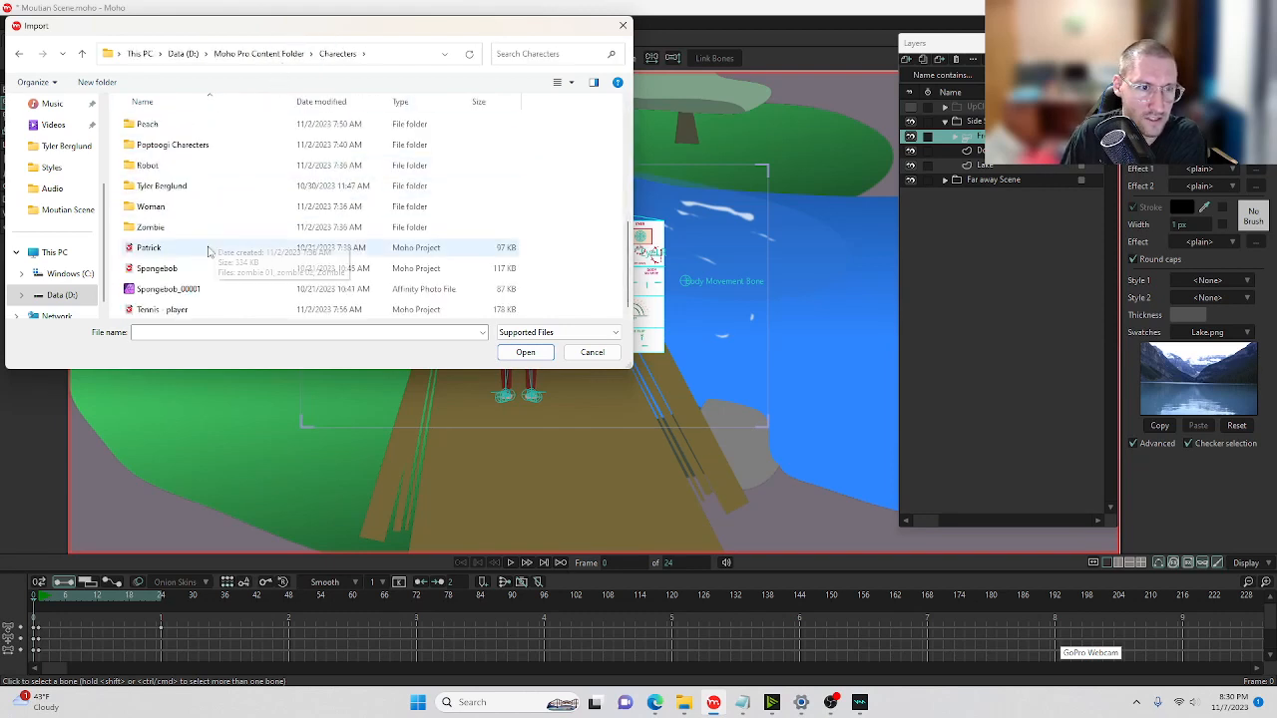
{"action": "left_click", "coordinate": [185, 291]}
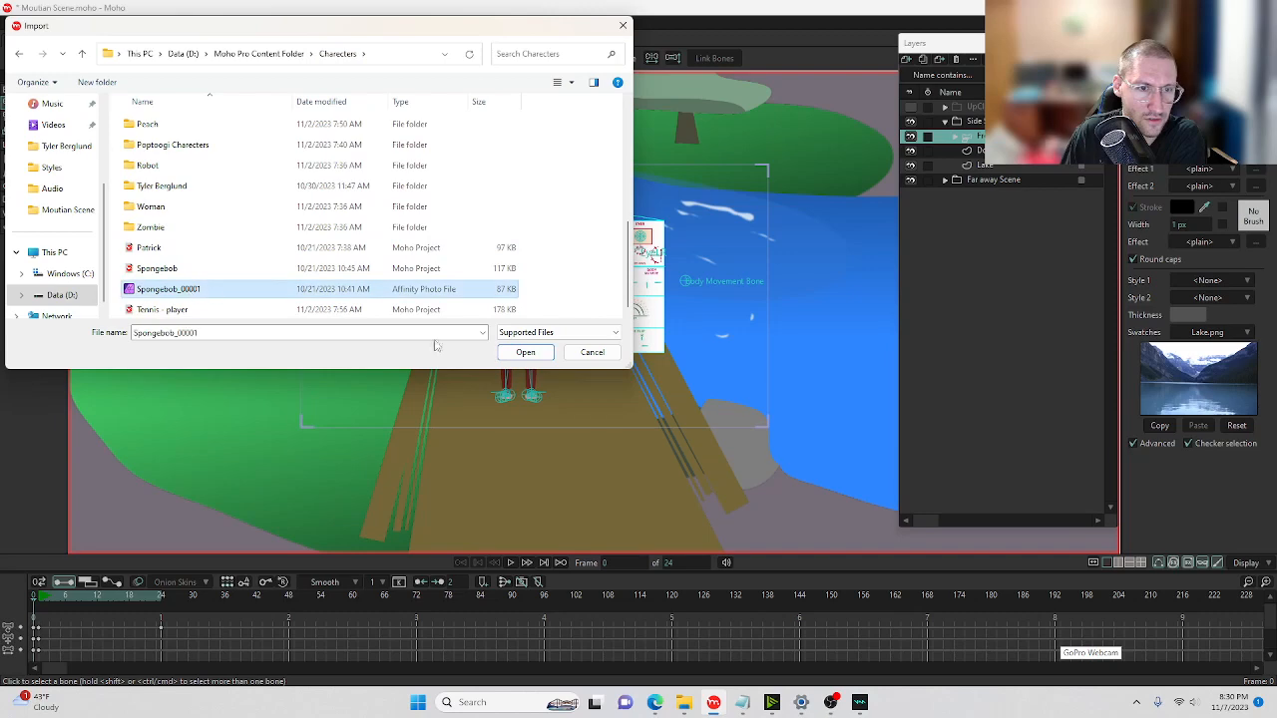
{"action": "left_click", "coordinate": [518, 352]}
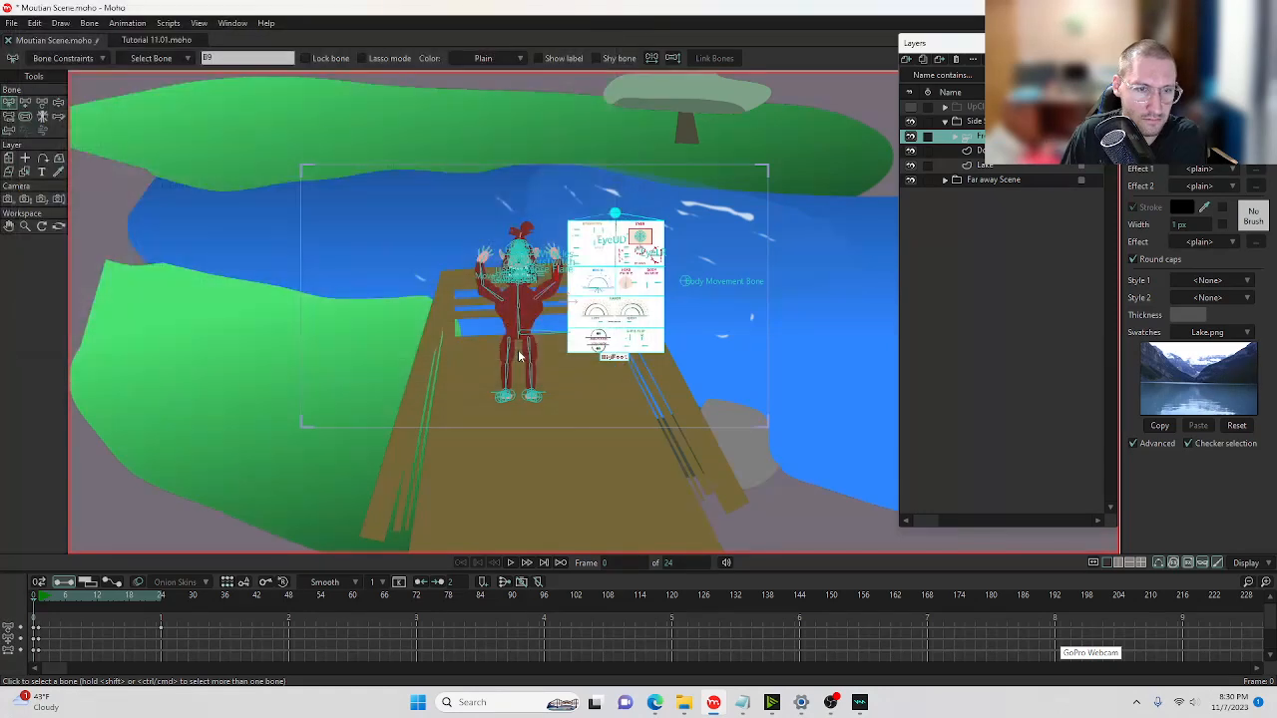
Move the SpongeBob image beside the BigFoot character and examine its edges up close.
{"action": "left_click_drag", "start_coordinate": [539, 318], "coordinate": [346, 309]}
{"action": "scroll", "coordinate": [345, 309], "scroll_direction": "up", "scroll_amount": 6}
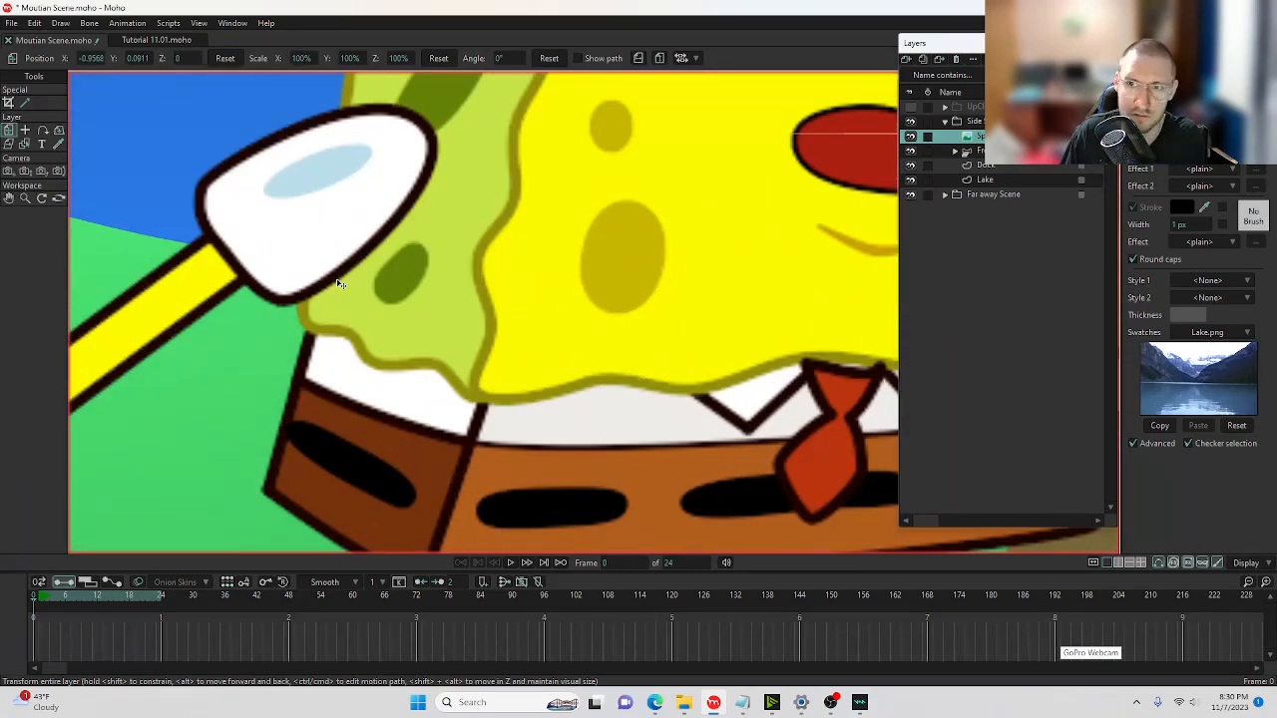
{"action": "scroll", "coordinate": [346, 272], "scroll_direction": "down", "scroll_amount": 6}
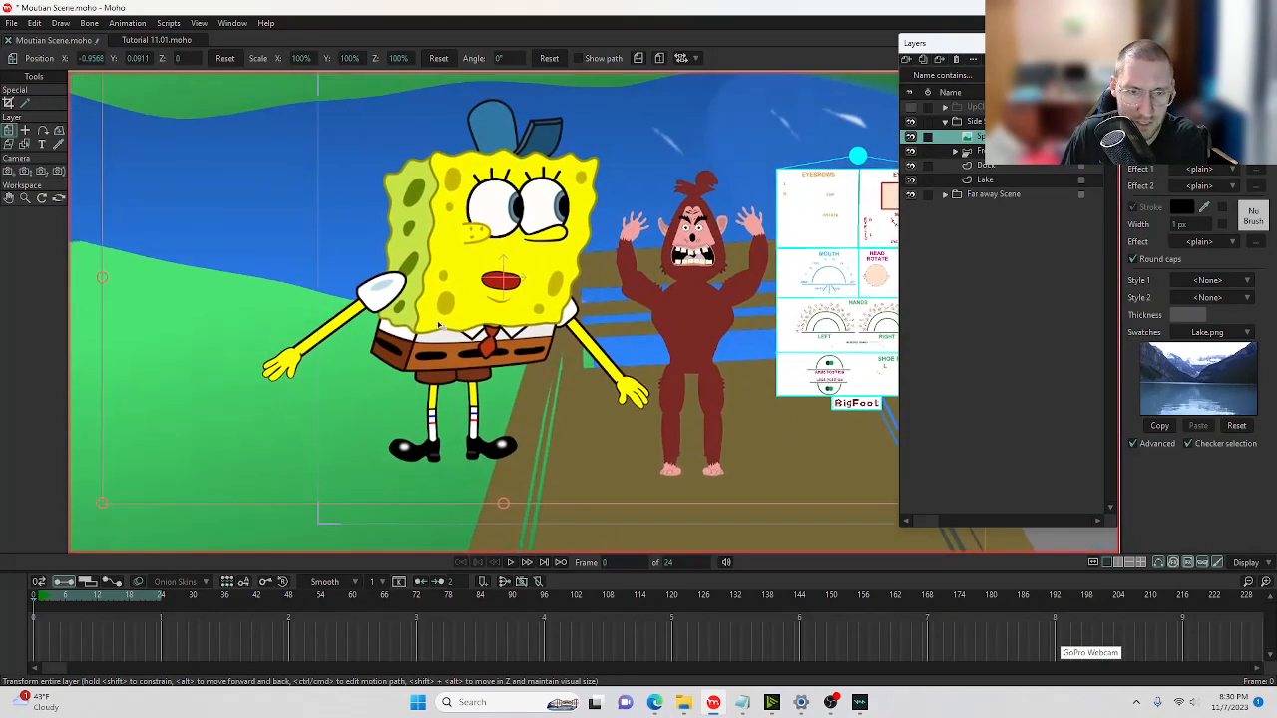
{"action": "scroll", "coordinate": [376, 293], "scroll_direction": "up", "scroll_amount": 5}
{"action": "scroll", "coordinate": [375, 293], "scroll_direction": "up", "scroll_amount": 3}
{"action": "scroll", "coordinate": [337, 292], "scroll_direction": "down", "scroll_amount": 7}
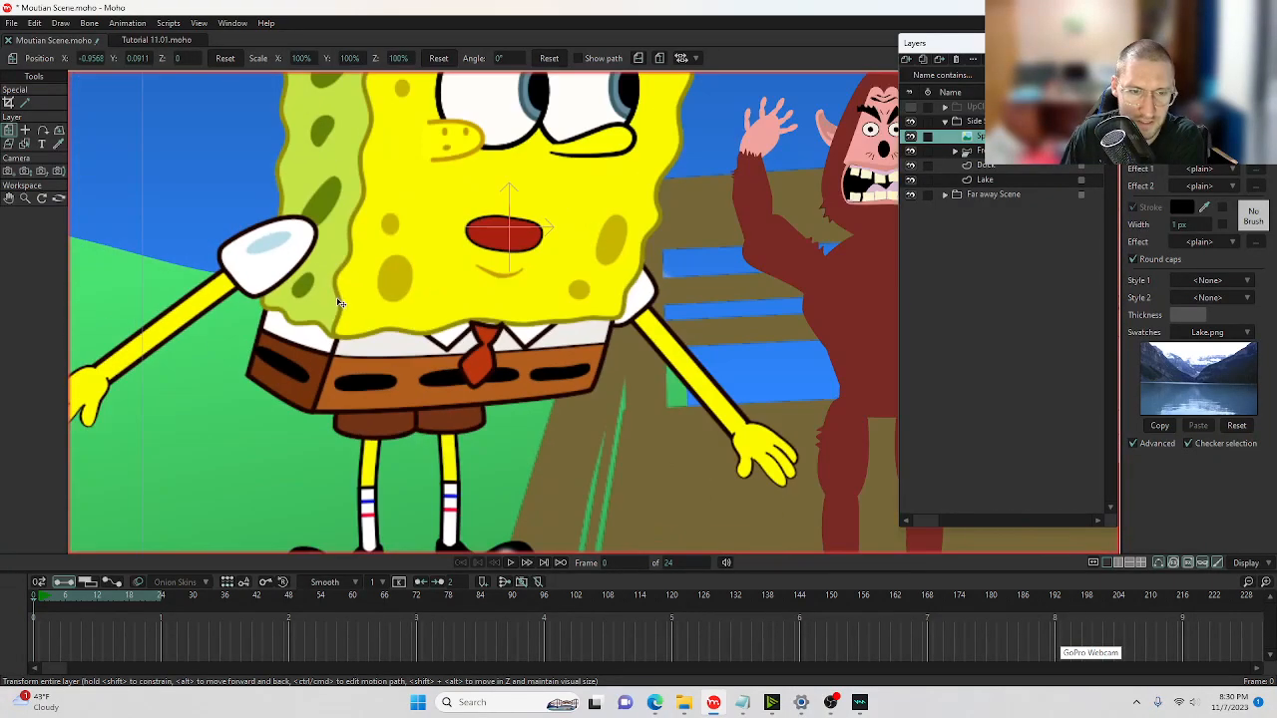
Scale the SpongeBob image down to 50.6% and place it on the dock next to BigFoot, at about X -0.5244, Y -0.1051.
{"action": "left_click_drag", "start_coordinate": [573, 225], "coordinate": [660, 234]}
{"action": "left_click_drag", "start_coordinate": [819, 98], "coordinate": [659, 187]}
{"action": "left_click_drag", "start_coordinate": [477, 308], "coordinate": [470, 335]}
{"action": "scroll", "coordinate": [468, 333], "scroll_direction": "up", "scroll_amount": 3}
{"action": "scroll", "coordinate": [467, 329], "scroll_direction": "down", "scroll_amount": 3}
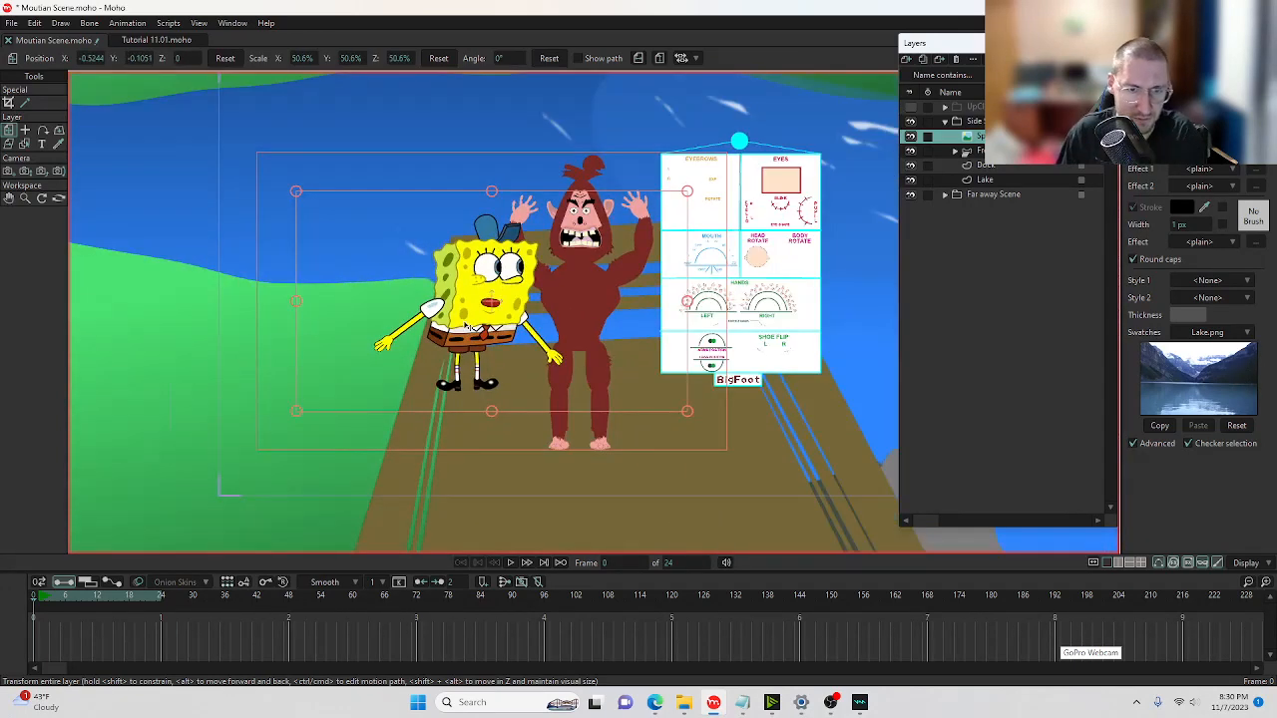
{"action": "scroll", "coordinate": [467, 329], "scroll_direction": "up", "scroll_amount": 3}
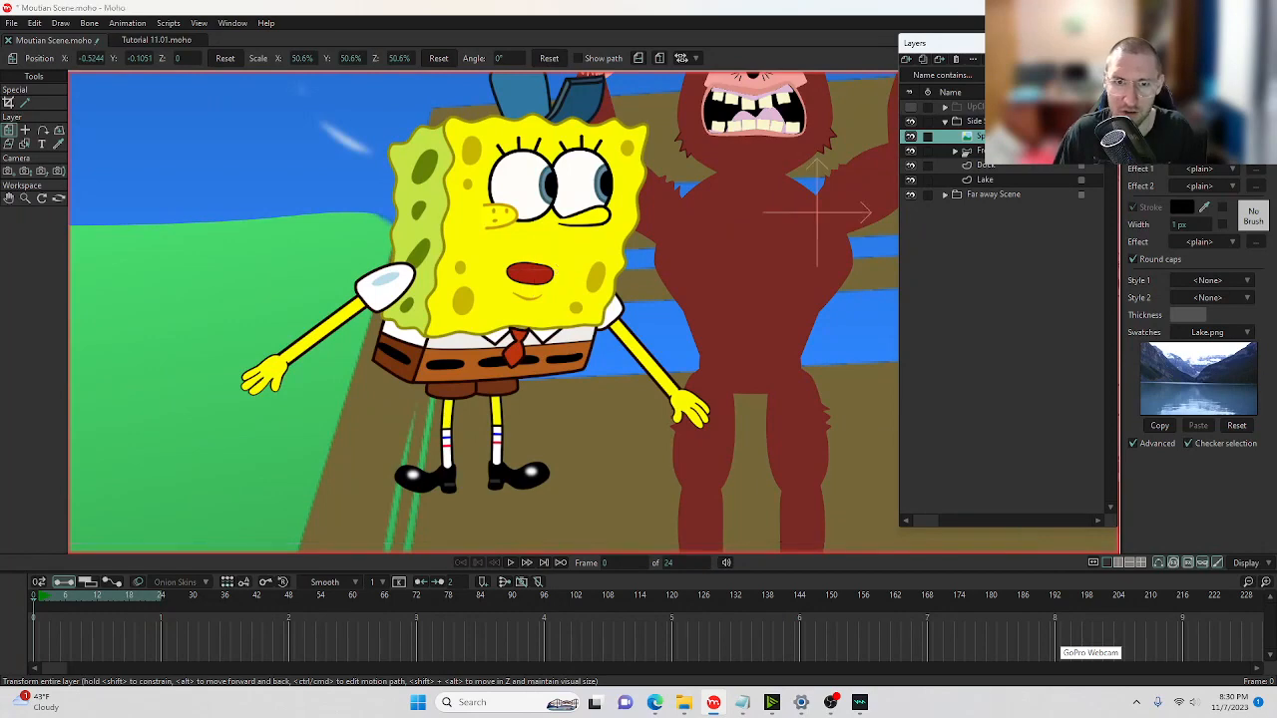
Select the group containing the SpongeBob image and compare the image's quality with the vector BigFoot at different magnifications.
{"action": "left_click", "coordinate": [827, 213], "text": "ctrl+alt"}
{"action": "scroll", "coordinate": [412, 288], "scroll_direction": "down", "scroll_amount": 3}
{"action": "scroll", "coordinate": [412, 287], "scroll_direction": "up", "scroll_amount": 3}
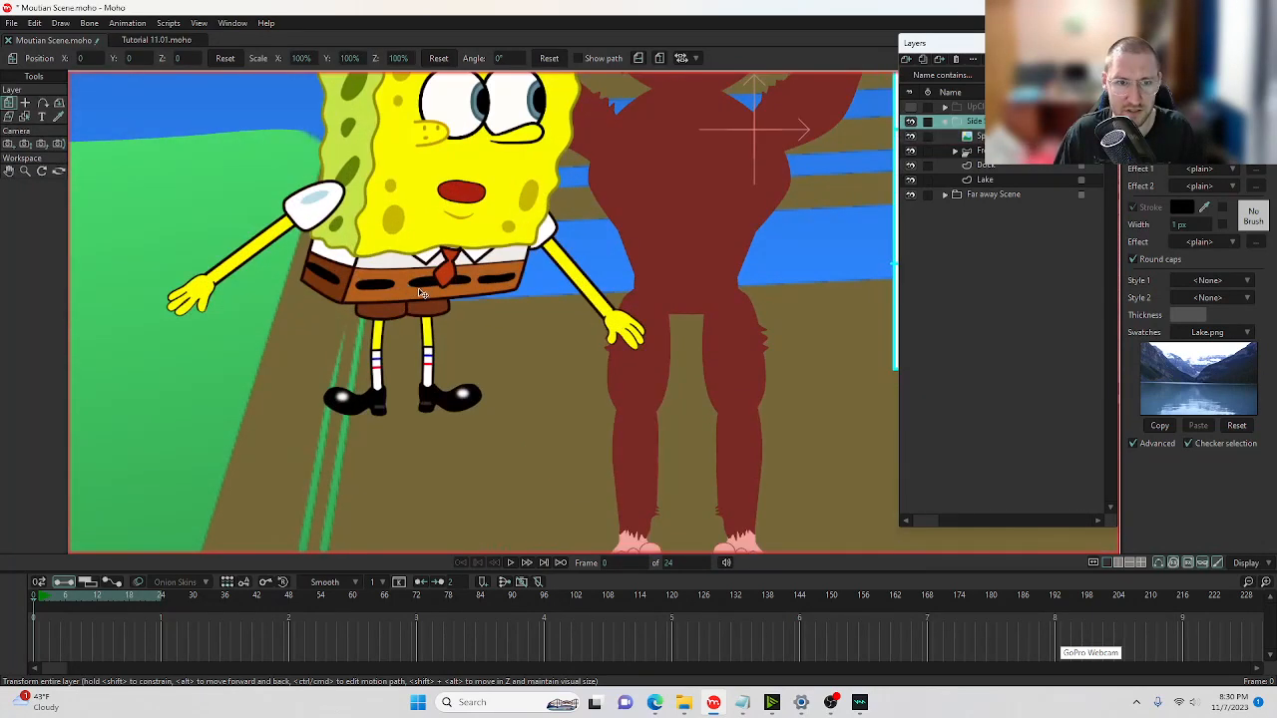
{"action": "scroll", "coordinate": [426, 291], "scroll_direction": "up", "scroll_amount": 2}
{"action": "scroll", "coordinate": [853, 230], "scroll_direction": "down", "scroll_amount": 5}
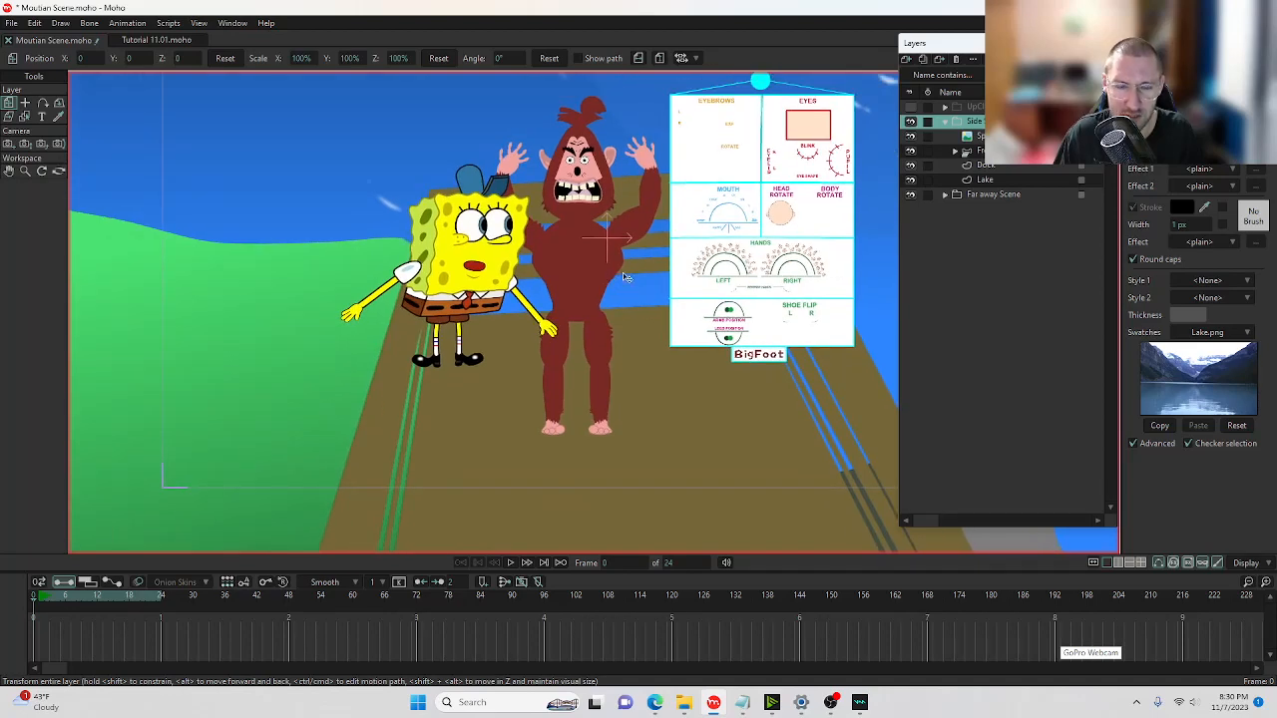
Render a preview of frame 0, examine the SpongeBob image in the whole rendered frame and close the render window.
{"action": "key", "text": "ctrl+r"}
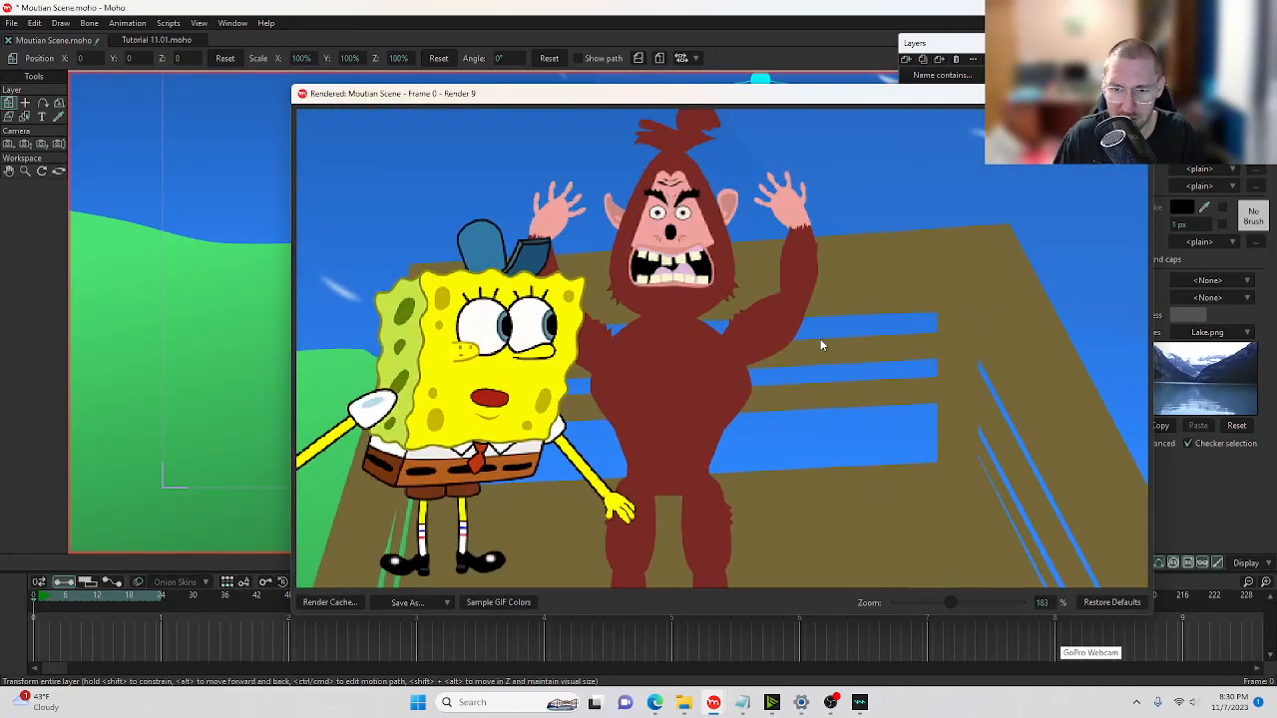
{"action": "scroll", "coordinate": [533, 361], "scroll_direction": "down", "scroll_amount": 4}
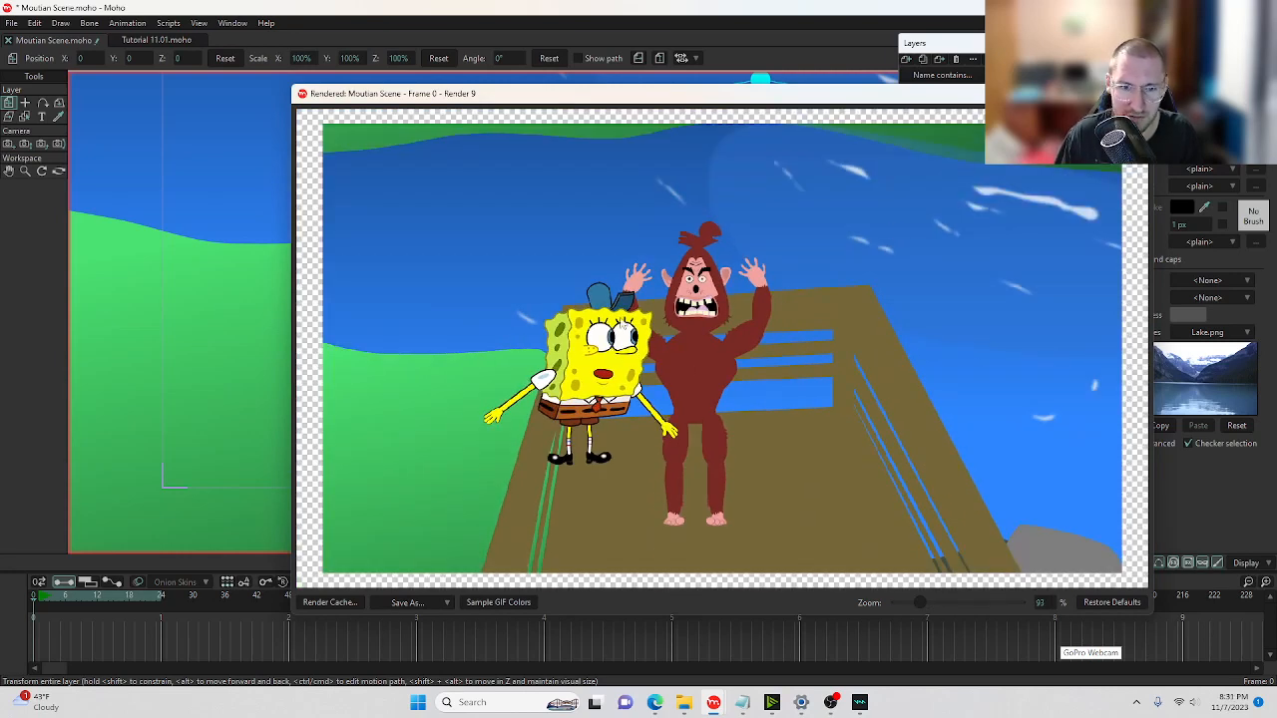
{"action": "key", "text": "Escape"}
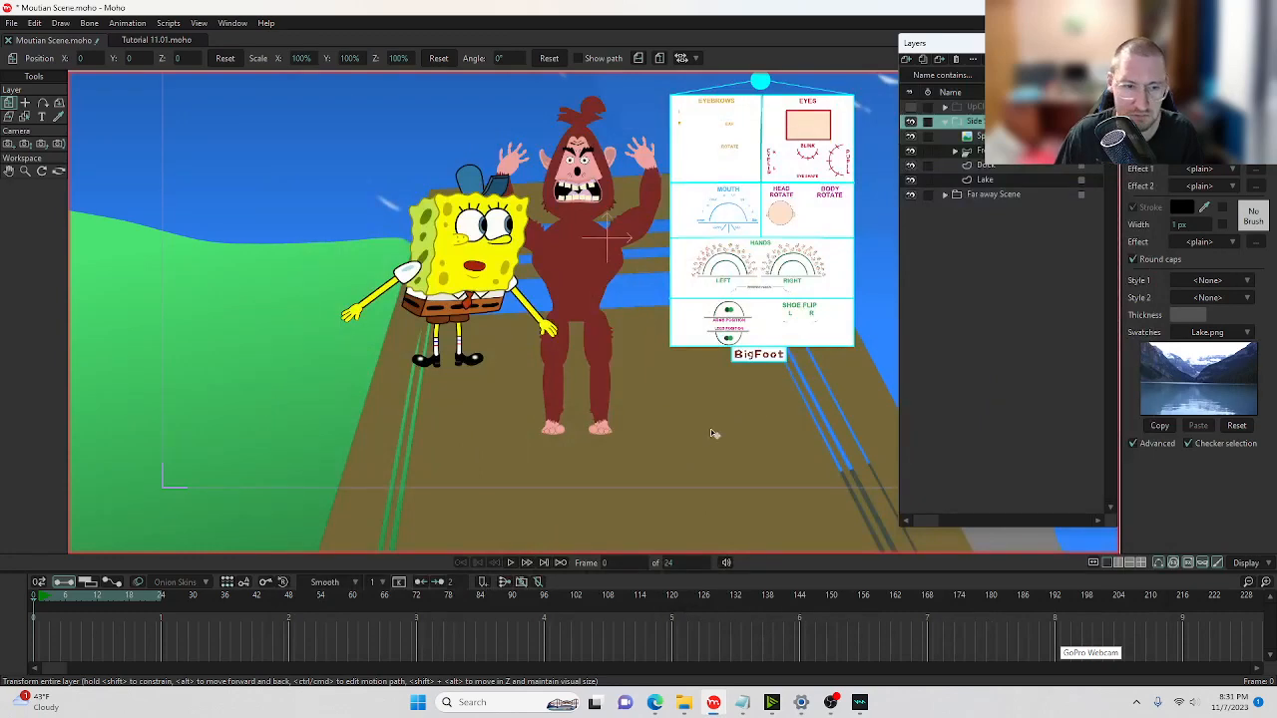
Switch to the browser's release notes and highlight the unsaved-document title bar line and the sub-frame motion blur and bone dynamics fix.
{"action": "left_click", "coordinate": [656, 698]}
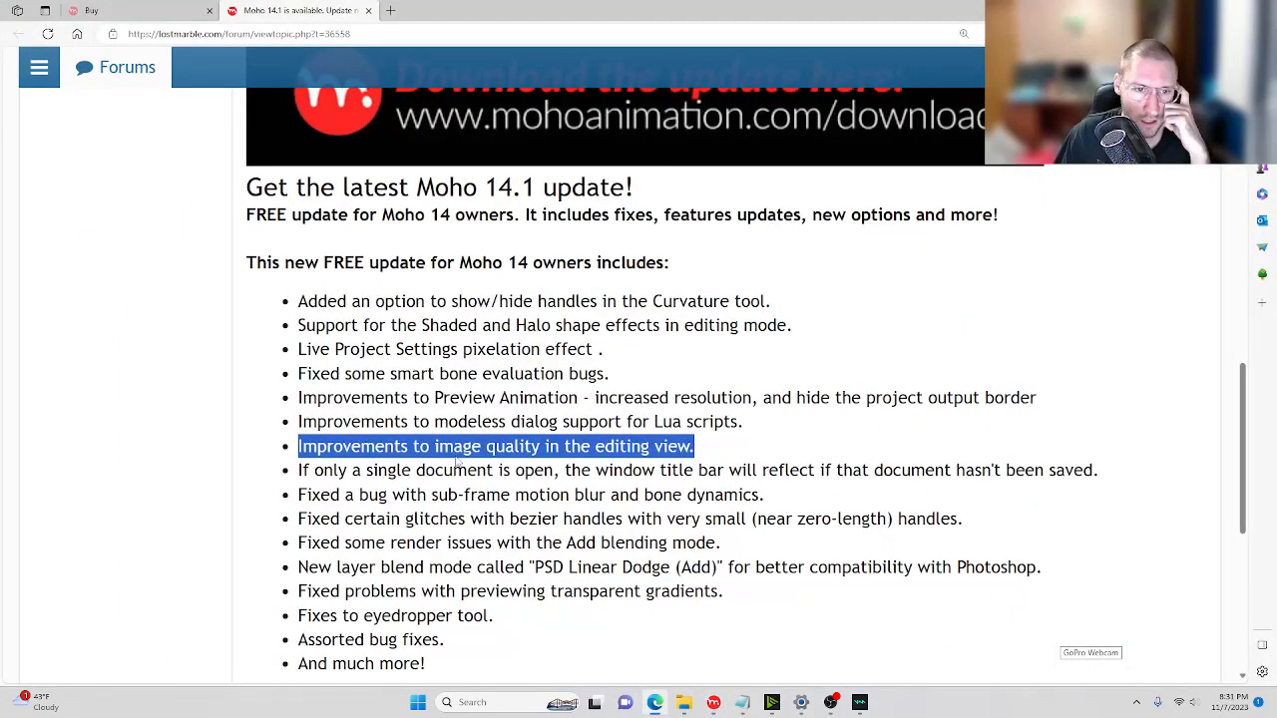
{"action": "left_click_drag", "start_coordinate": [299, 471], "coordinate": [1103, 470]}
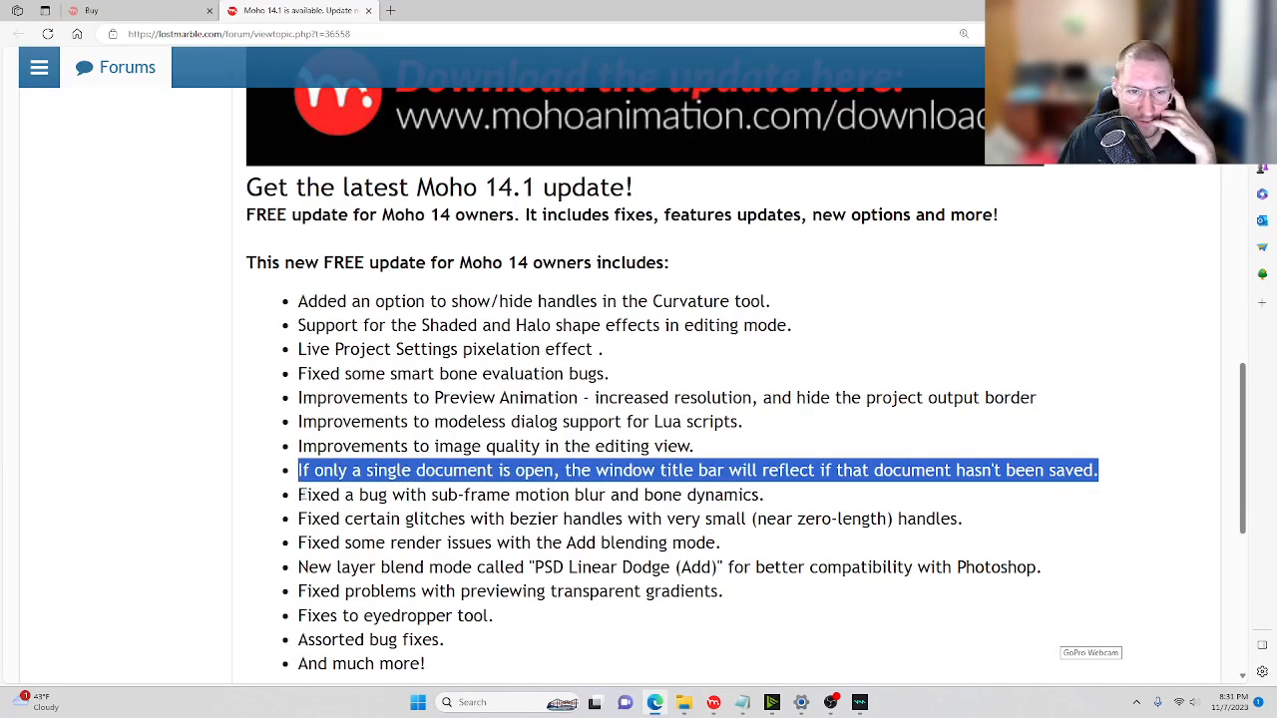
{"action": "left_click_drag", "start_coordinate": [765, 495], "coordinate": [307, 494]}
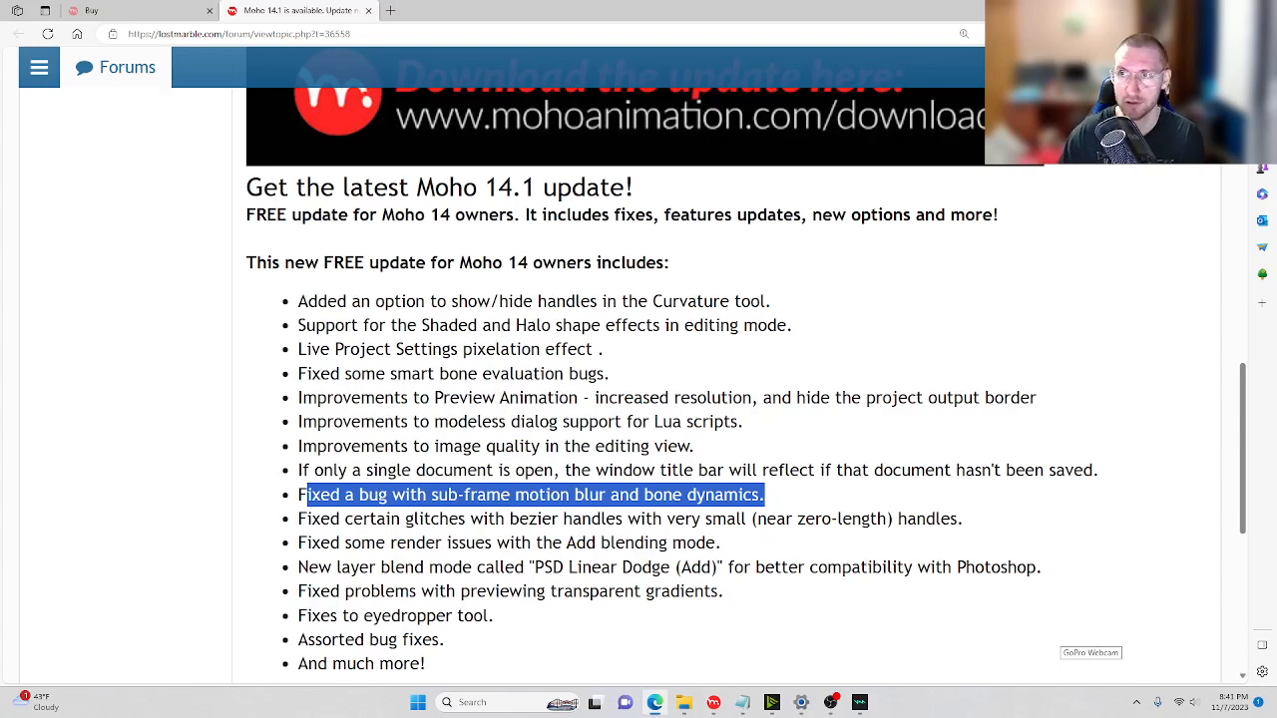
Return to Moho, go to frame 24 and select the bone in BigFoot's hair tuft with the Select Bone tool.
{"action": "key", "text": "alt+Tab"}
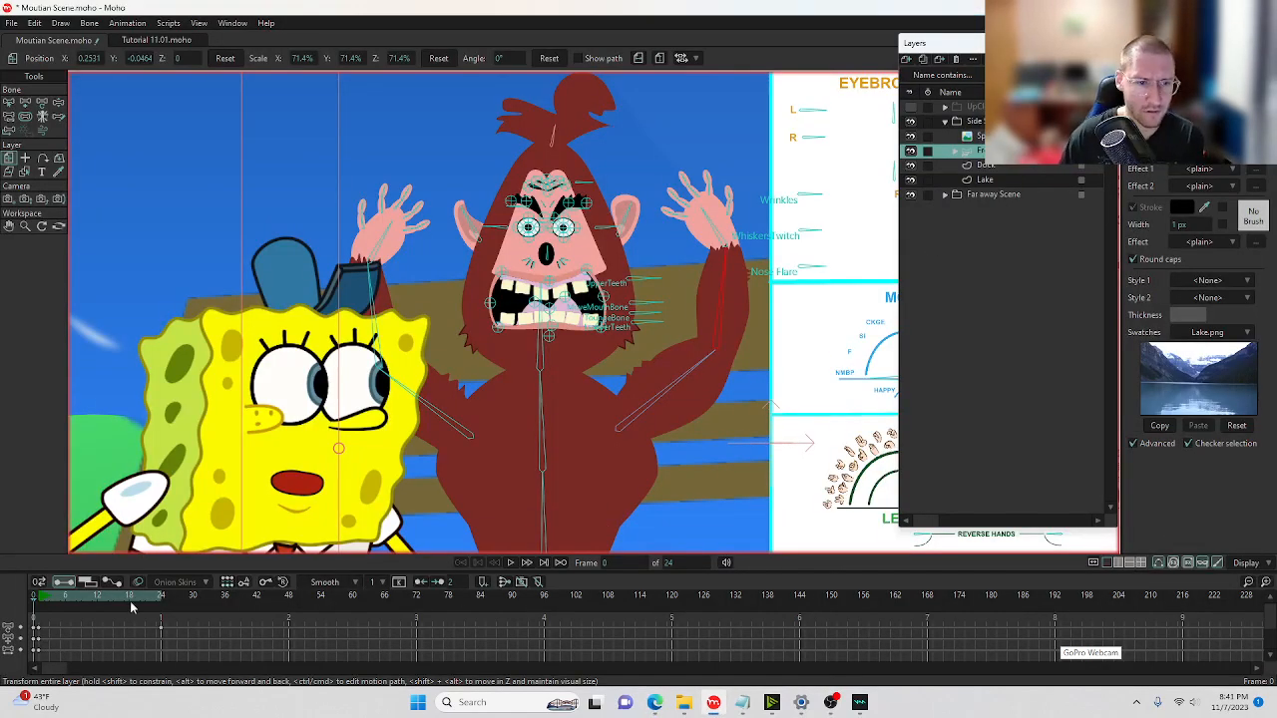
{"action": "left_click_drag", "start_coordinate": [129, 601], "coordinate": [160, 601]}
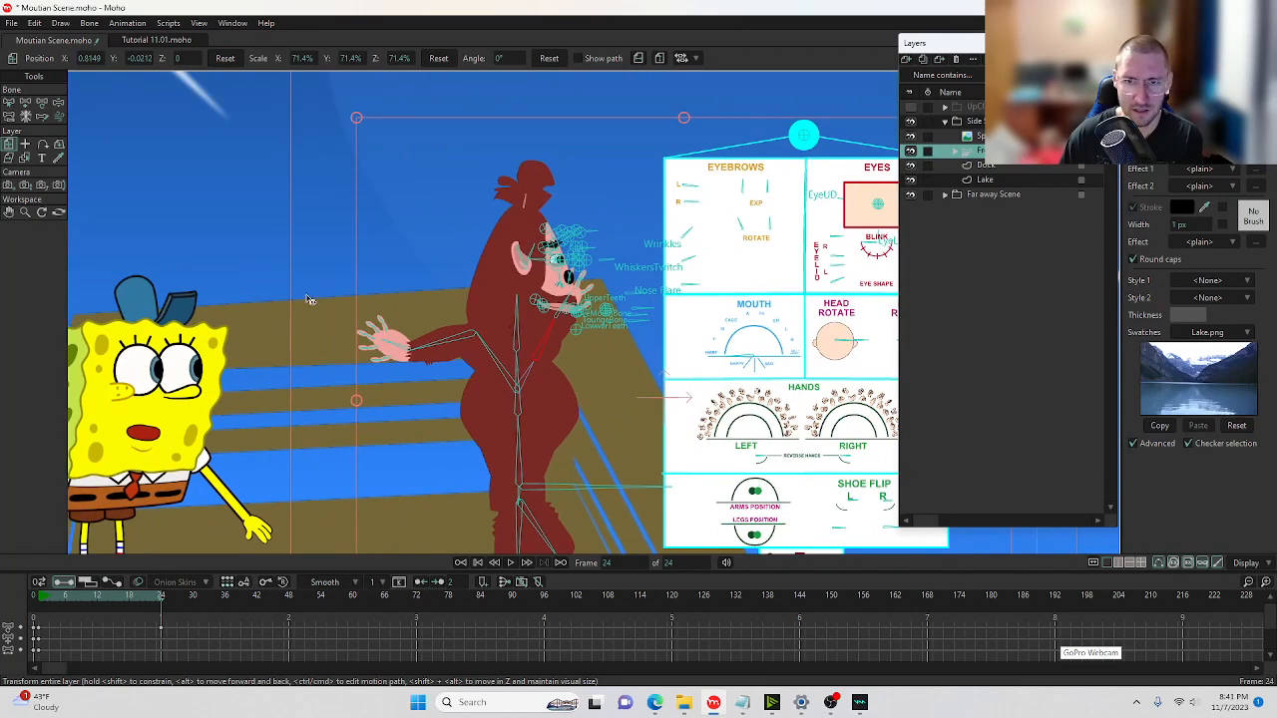
{"action": "left_click", "coordinate": [9, 101]}
{"action": "left_click", "coordinate": [504, 156]}
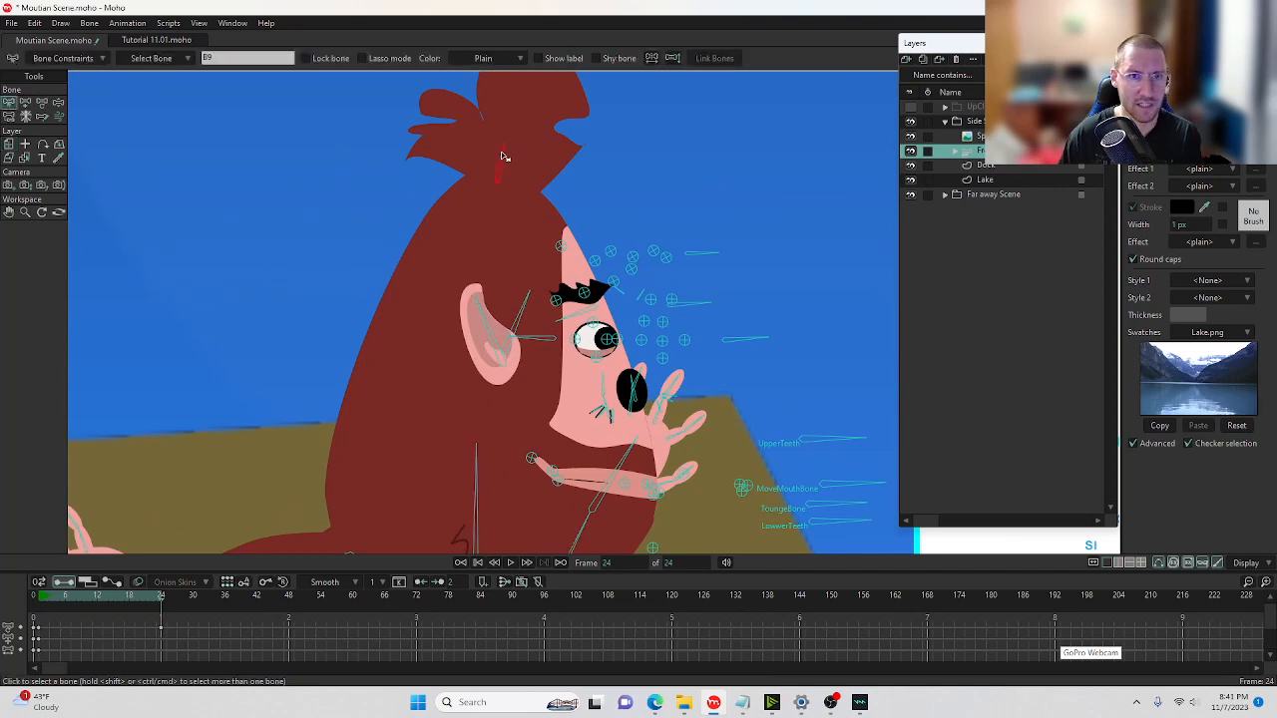
Examine the hair tuft bone's angle constraints and bone dynamics settings, then close them.
{"action": "left_click", "coordinate": [88, 60]}
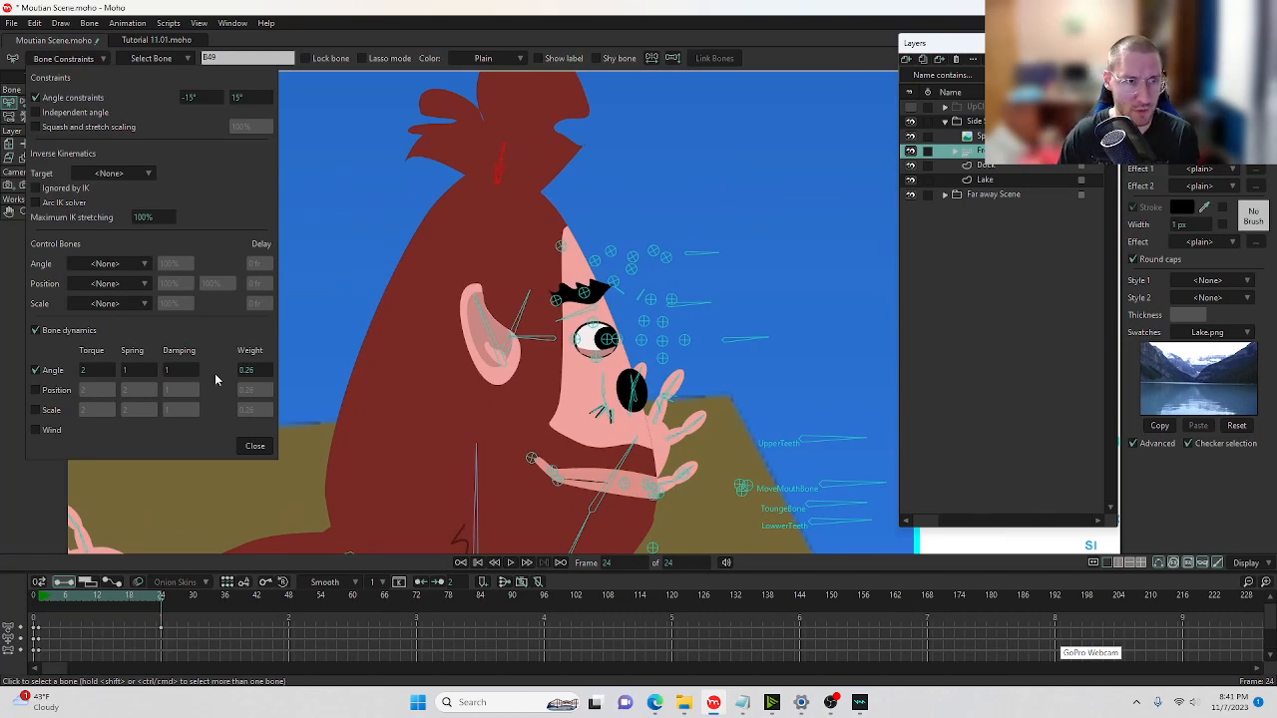
{"action": "left_click", "coordinate": [252, 446]}
{"action": "left_click", "coordinate": [11, 24]}
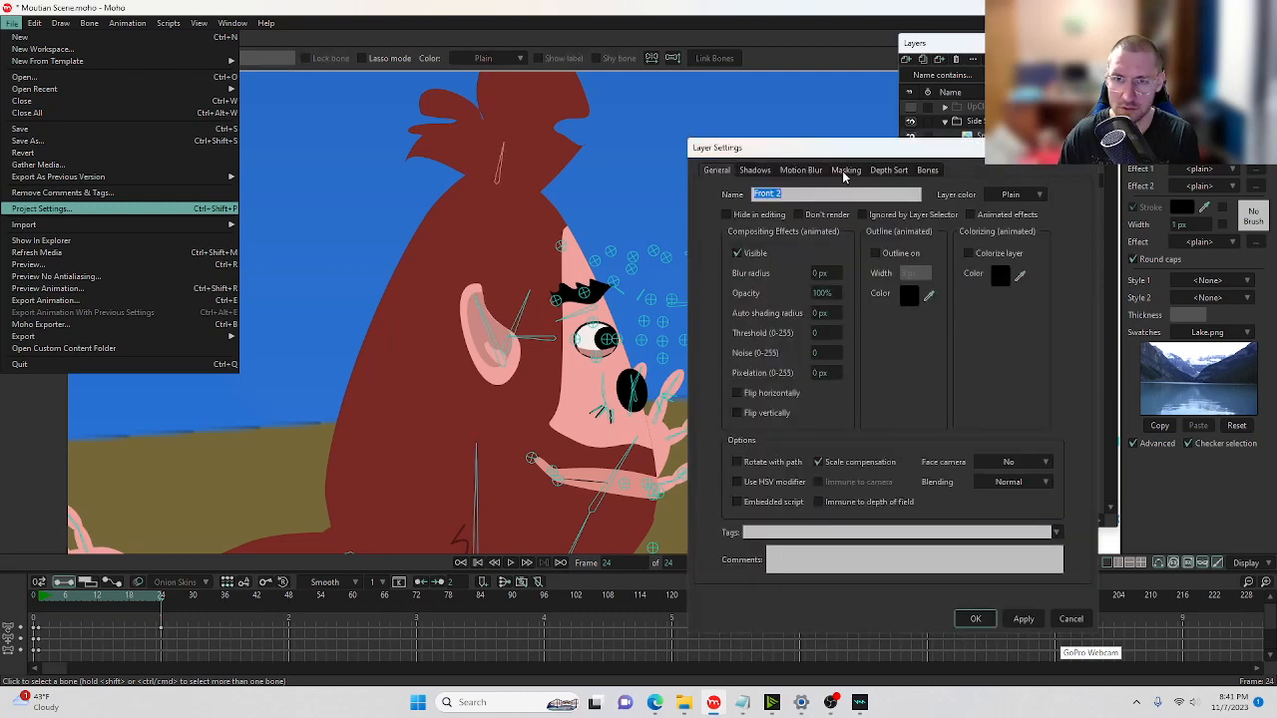
Turn on sub-frame motion blur for the Front 2 layer with a frame count of 20 and 3 extended frames.
{"action": "left_click", "coordinate": [801, 171]}
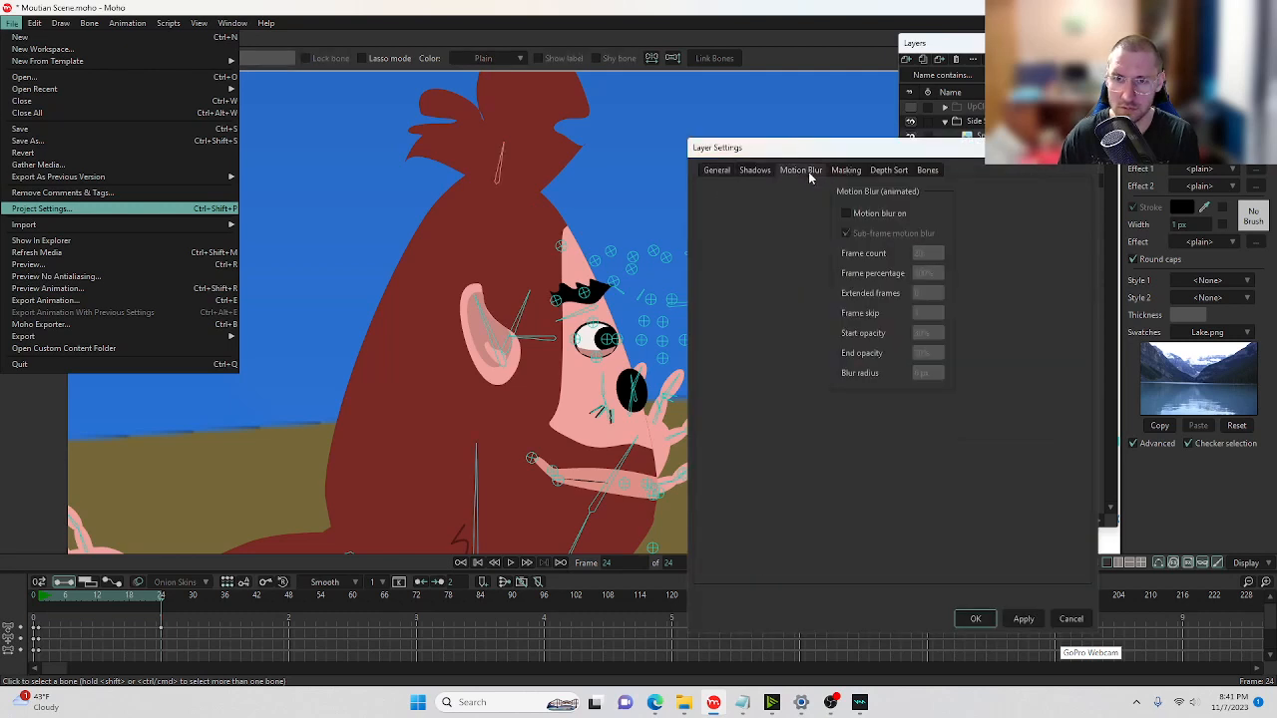
{"action": "left_click", "coordinate": [847, 215]}
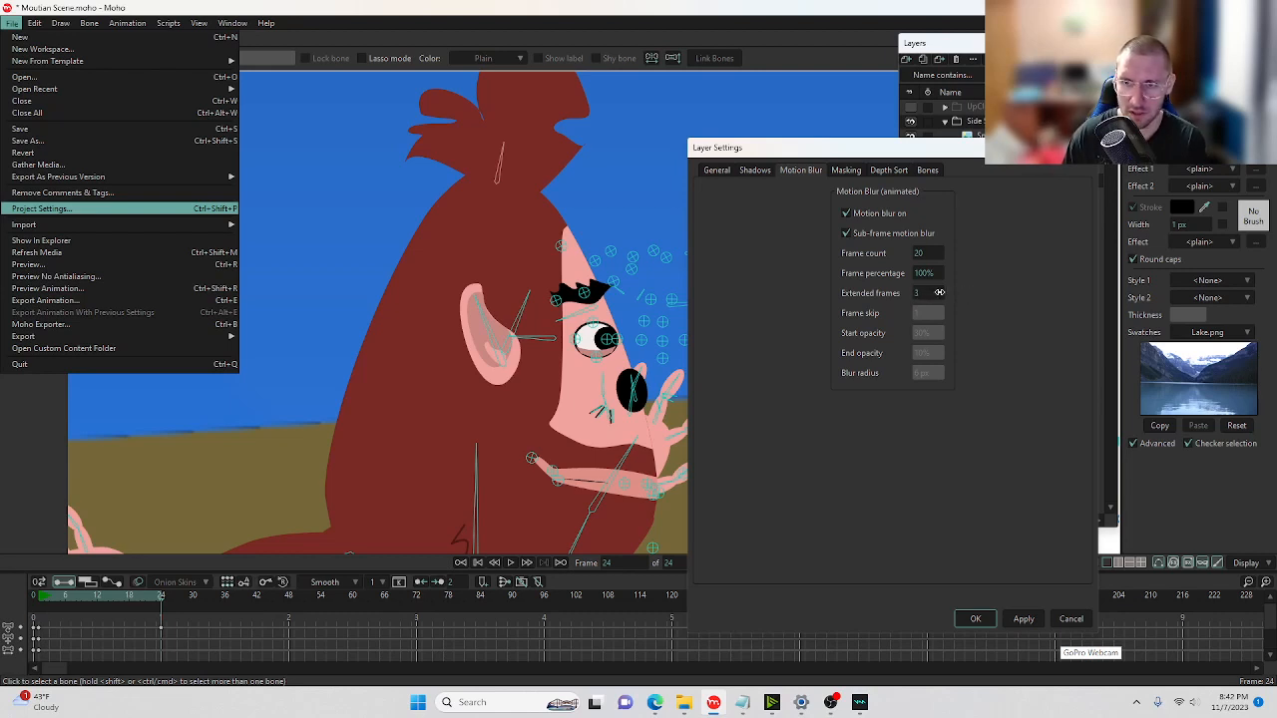
{"action": "left_click", "coordinate": [974, 618]}
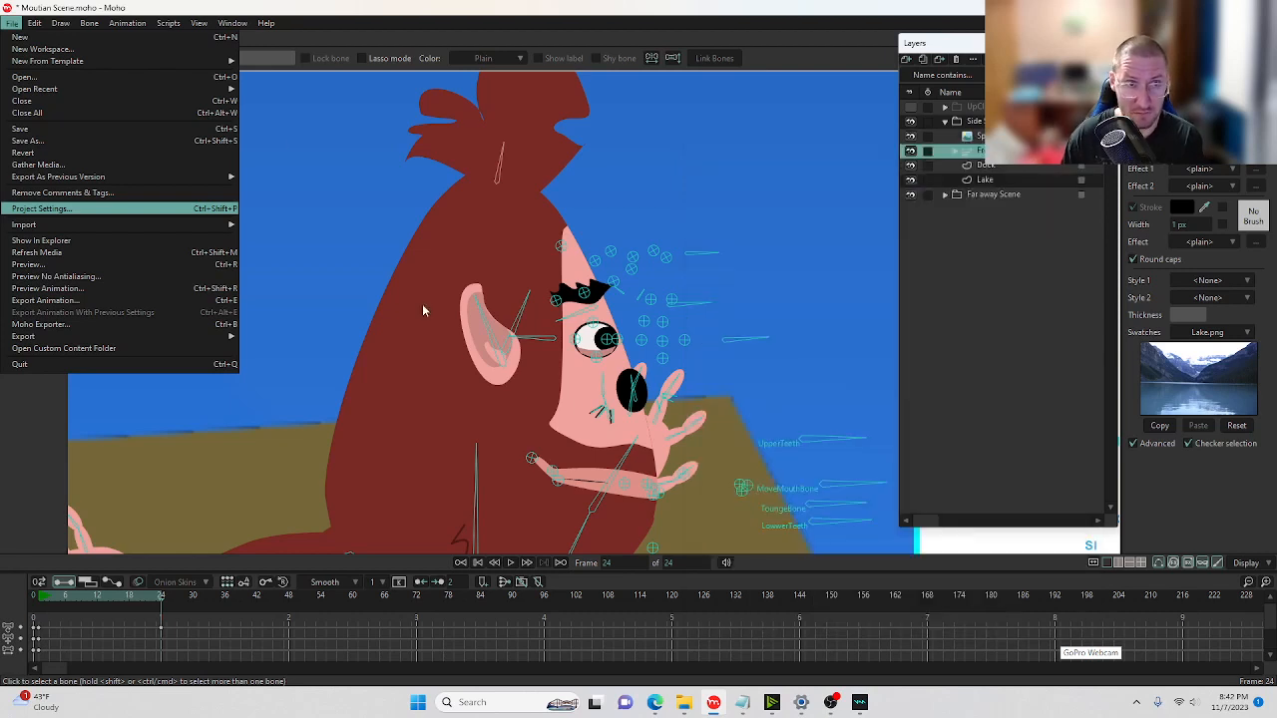
{"action": "left_click", "coordinate": [10, 25]}
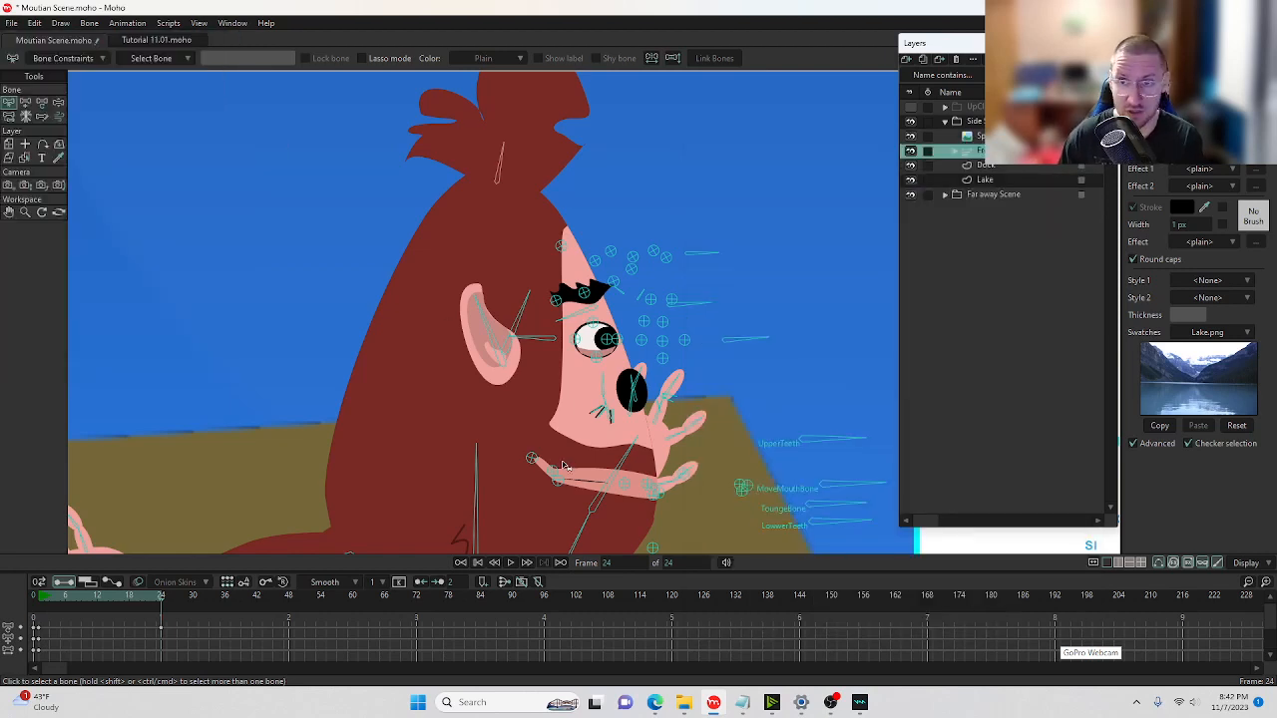
Set the animation's end frame to 73.
{"action": "left_click", "coordinate": [674, 562]}
{"action": "type", "text": "7"}
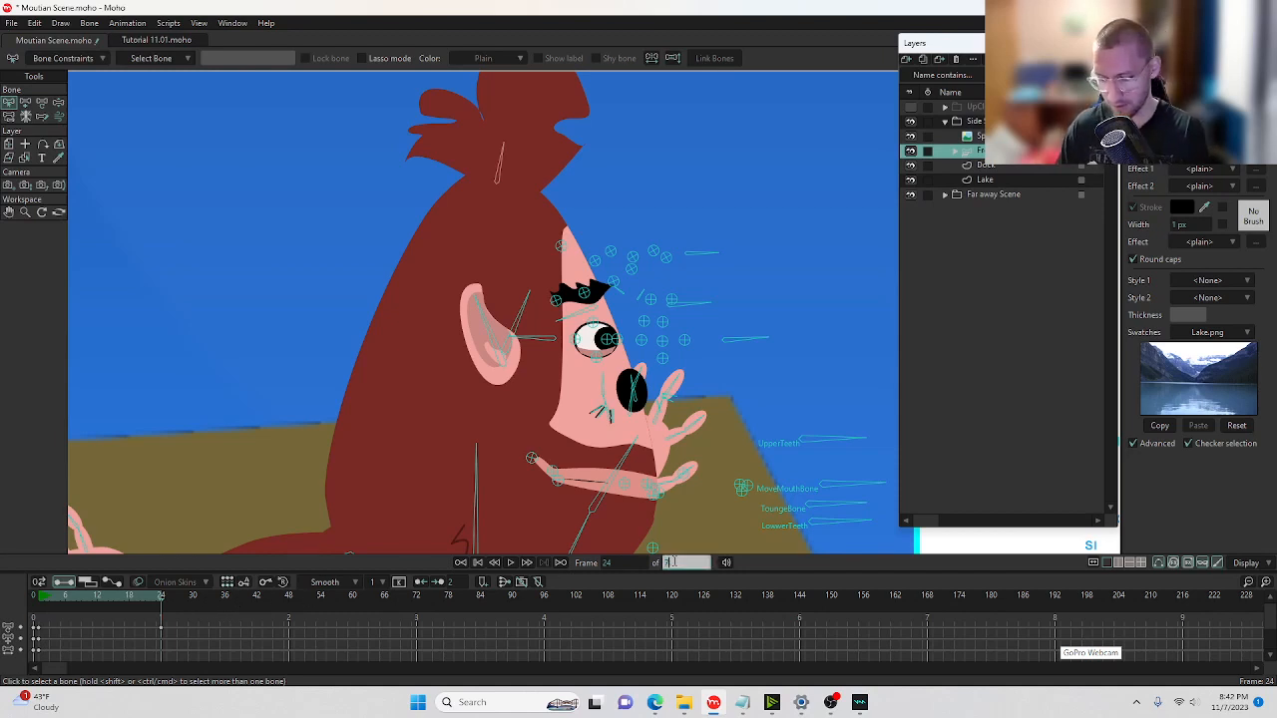
{"action": "type", "text": "2"}
{"action": "key", "text": "Return"}
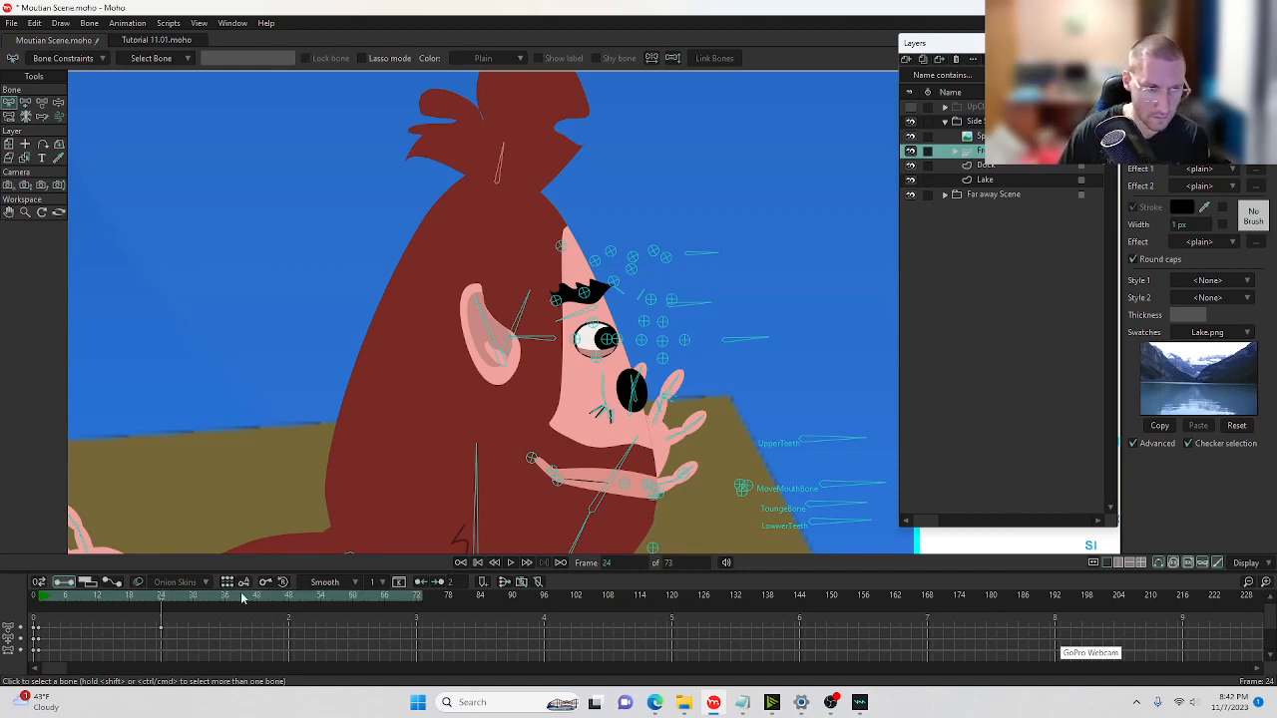
Pose BigFoot's torso bone with Manipulate Bones, leaning the upper body back at frame 24 and forward at frame 36.
{"action": "scroll", "coordinate": [246, 178], "scroll_direction": "down", "scroll_amount": 5}
{"action": "left_click_drag", "start_coordinate": [323, 248], "coordinate": [333, 196]}
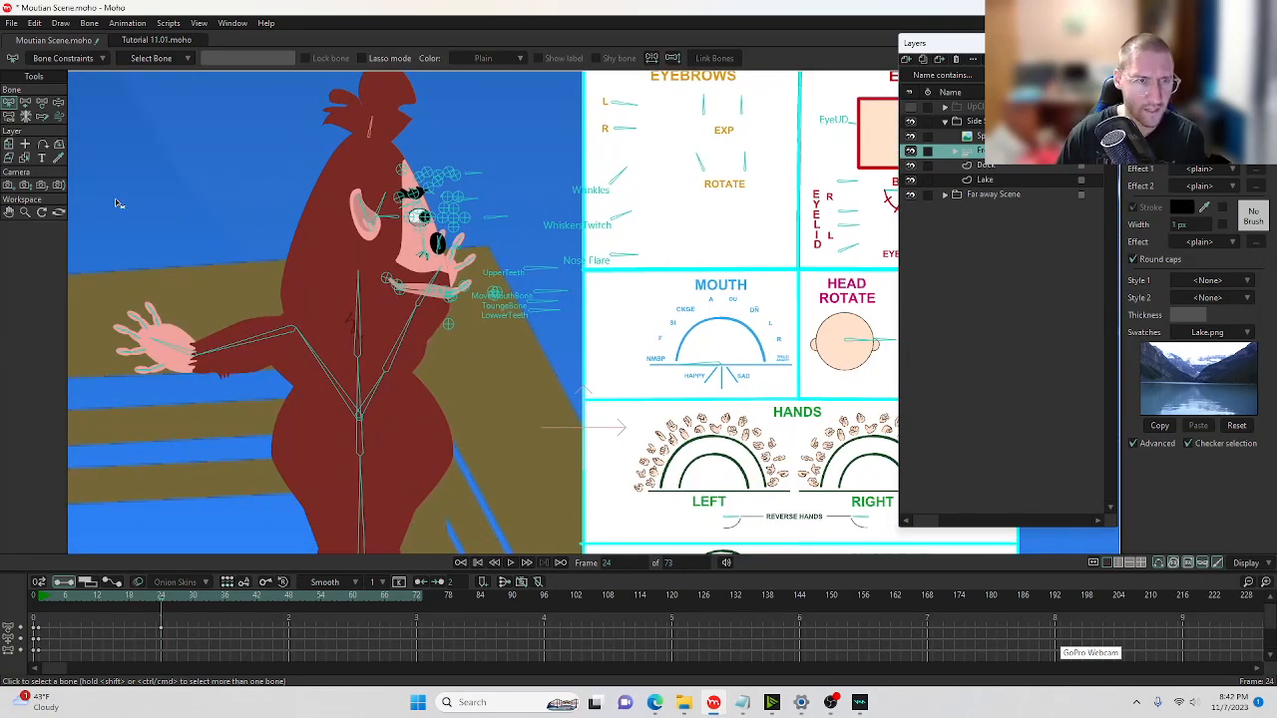
{"action": "left_click", "coordinate": [59, 103]}
{"action": "left_click_drag", "start_coordinate": [348, 295], "coordinate": [403, 300]}
{"action": "left_click", "coordinate": [227, 595]}
Key further swings of BigFoot's torso bone at frames 47, 59 and 70, and scrub back through the motion.
{"action": "left_click_drag", "start_coordinate": [229, 599], "coordinate": [287, 598]}
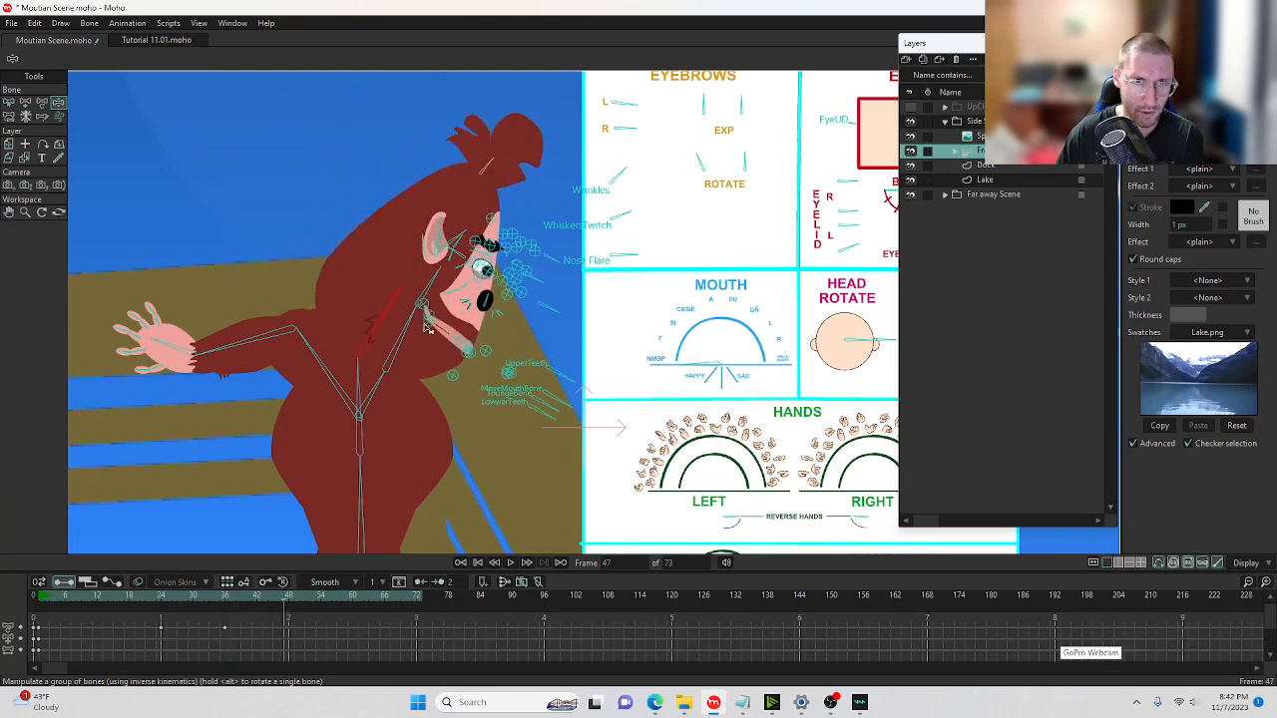
{"action": "mouse_move", "coordinate": [391, 301]}
{"action": "left_mouse_down"}
{"action": "mouse_move", "coordinate": [299, 287]}
{"action": "mouse_move", "coordinate": [389, 290]}
{"action": "left_mouse_up"}
{"action": "left_click", "coordinate": [347, 599]}
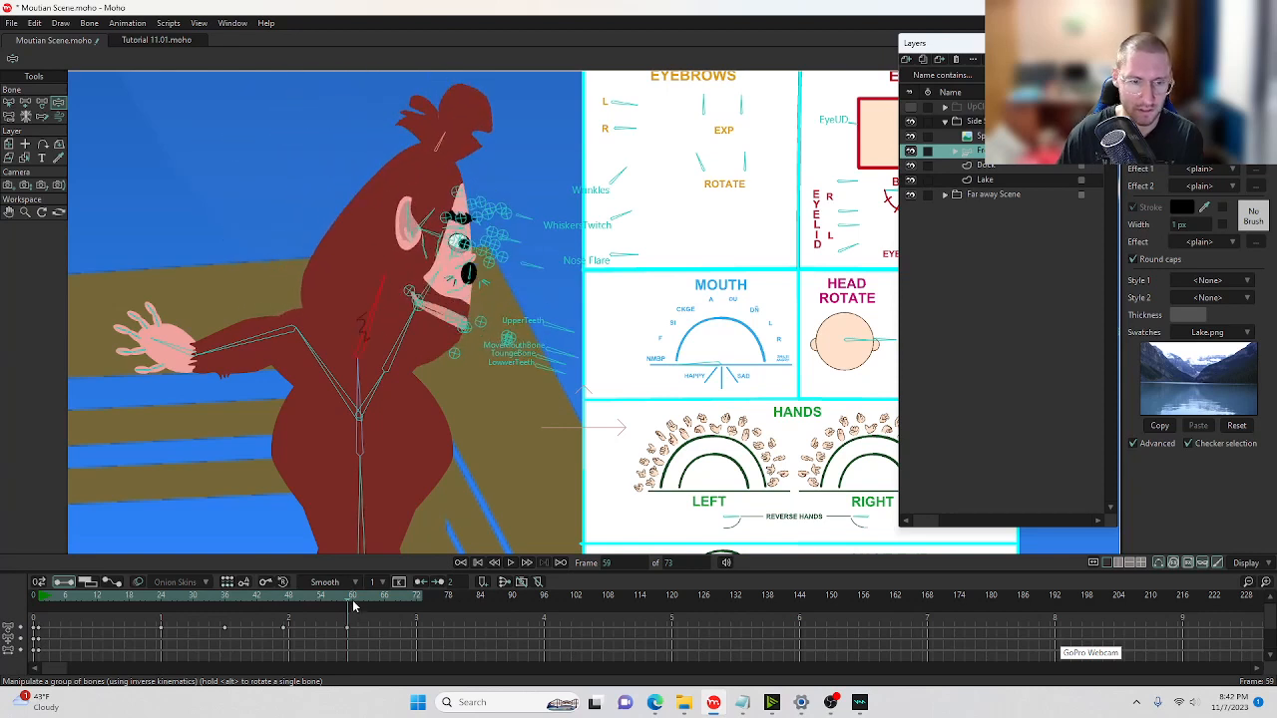
{"action": "left_click", "coordinate": [405, 599]}
{"action": "left_click_drag", "start_coordinate": [379, 312], "coordinate": [321, 303]}
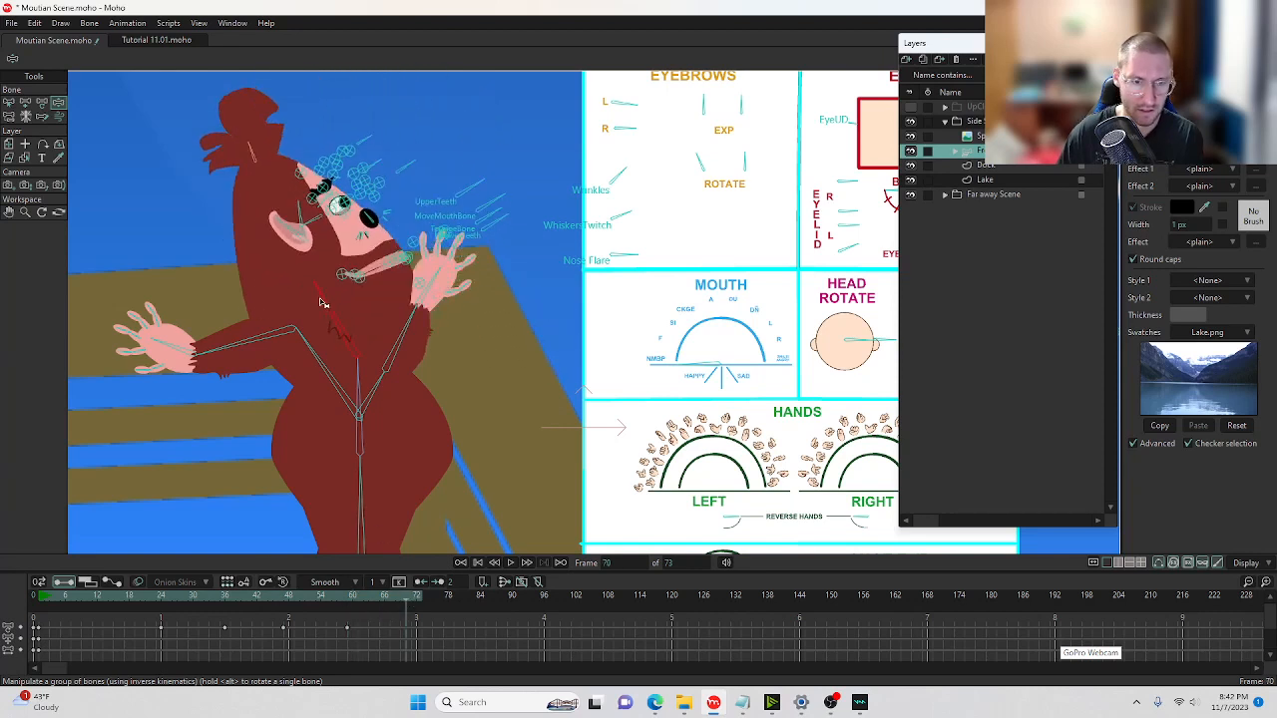
{"action": "left_click_drag", "start_coordinate": [348, 599], "coordinate": [50, 596]}
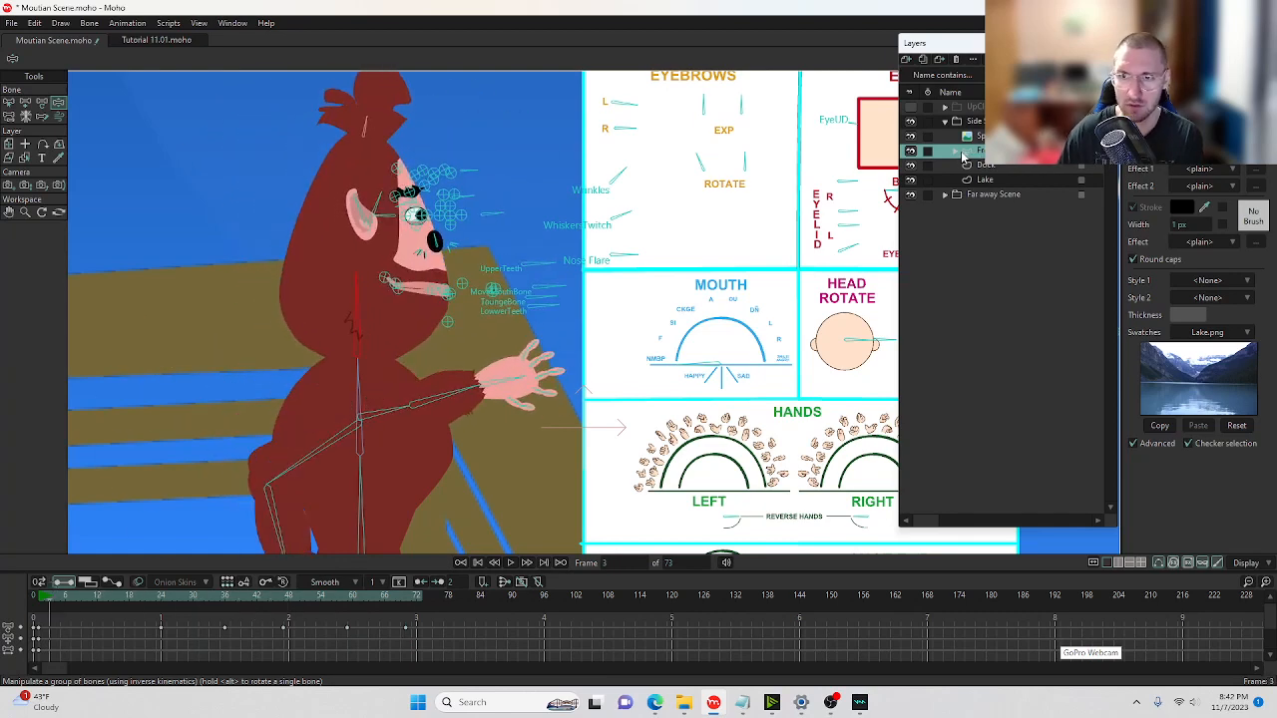
Turn off motion blur for the whole Front 2 layer.
{"action": "double_click", "coordinate": [966, 155]}
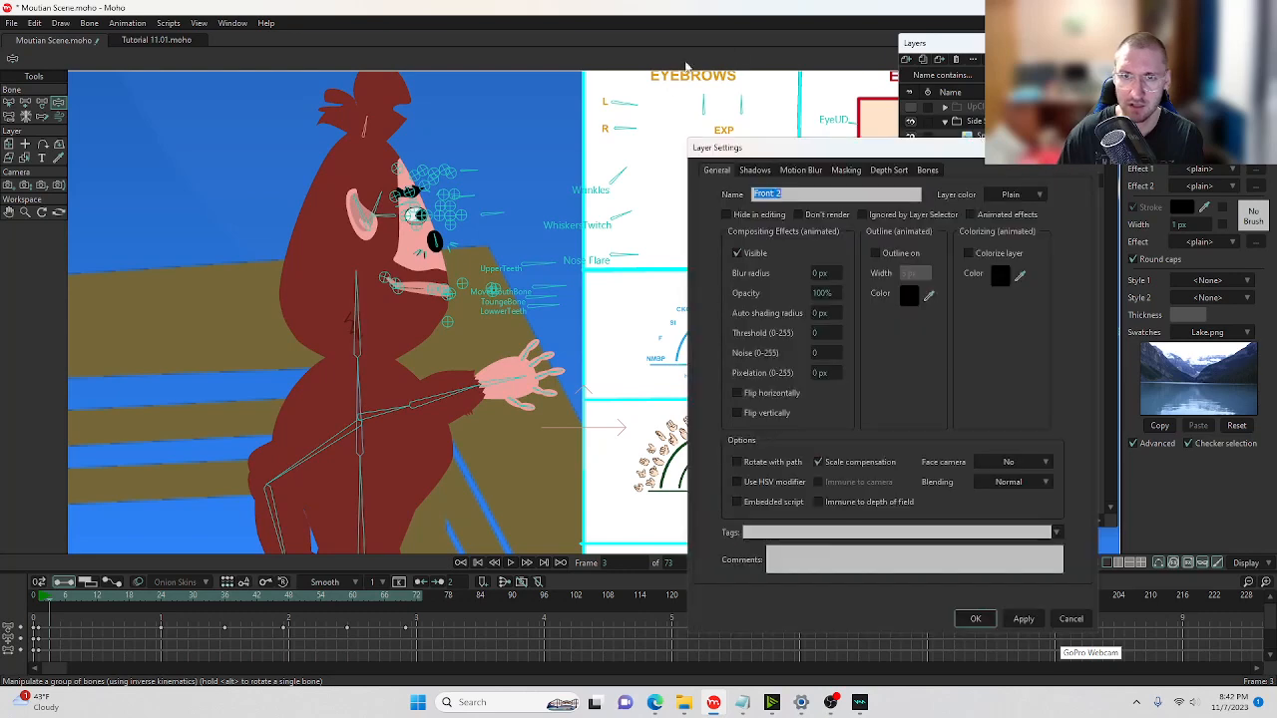
{"action": "left_click", "coordinate": [846, 170]}
{"action": "left_click", "coordinate": [801, 170]}
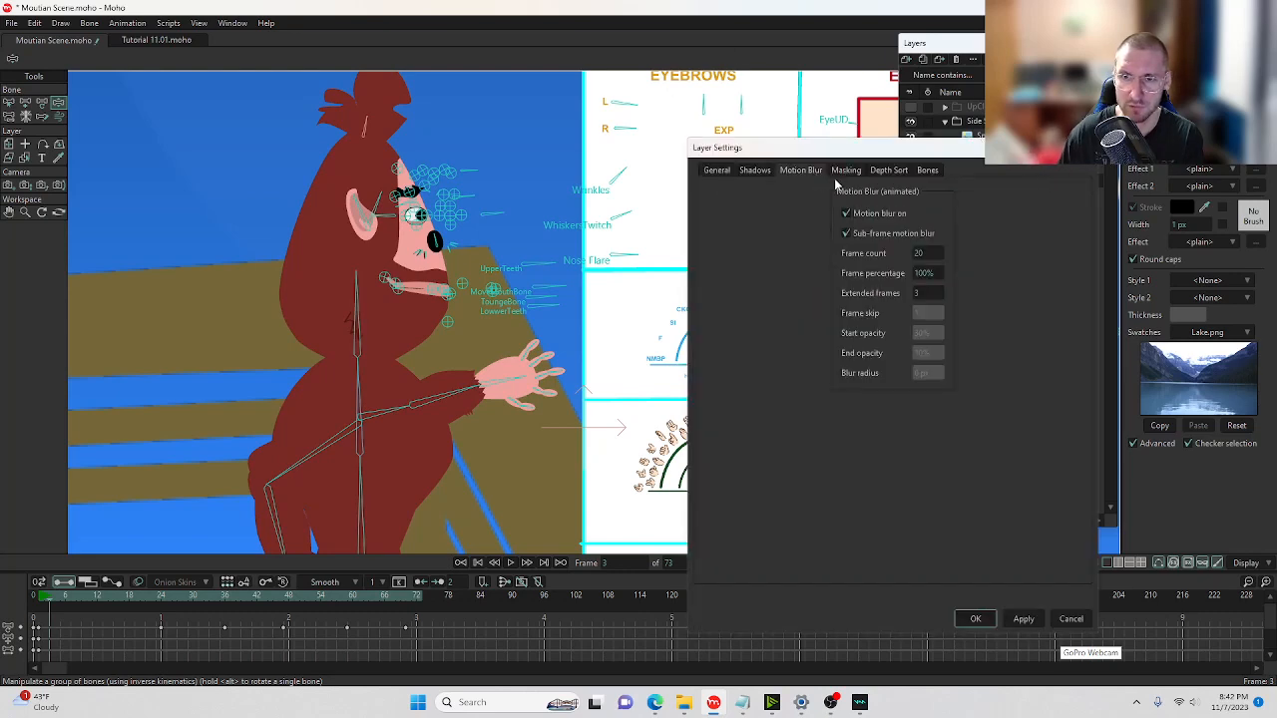
{"action": "left_click", "coordinate": [846, 214]}
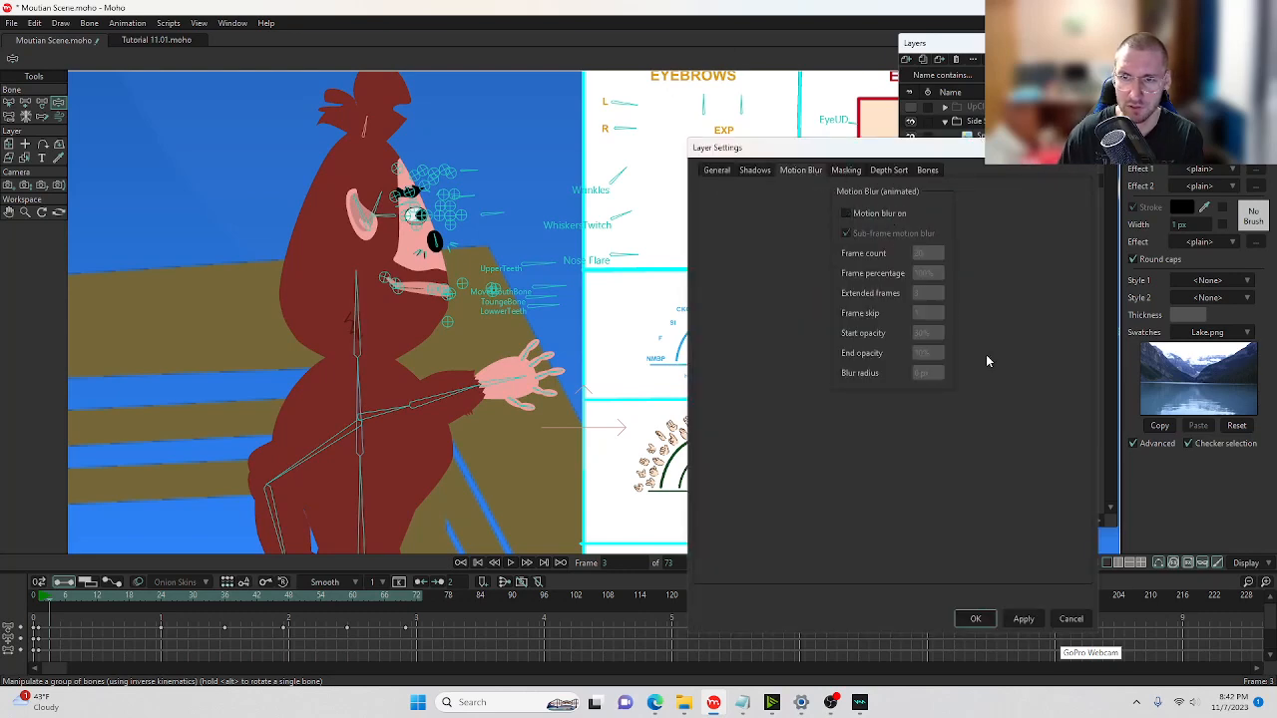
{"action": "left_click", "coordinate": [976, 618]}
Expand the Front 2 layer and examine BigFoot's head and hair tuft close up at frames 0 and 24.
{"action": "left_click", "coordinate": [956, 153]}
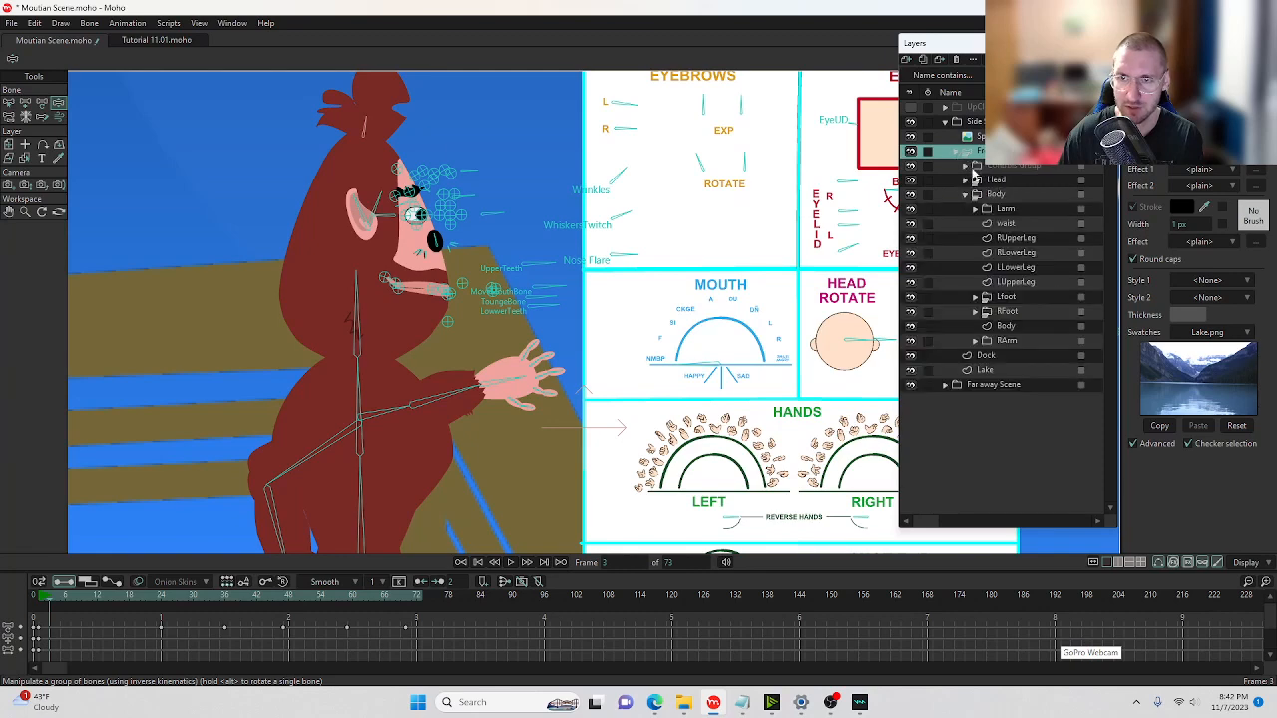
{"action": "left_click_drag", "start_coordinate": [51, 601], "coordinate": [20, 603]}
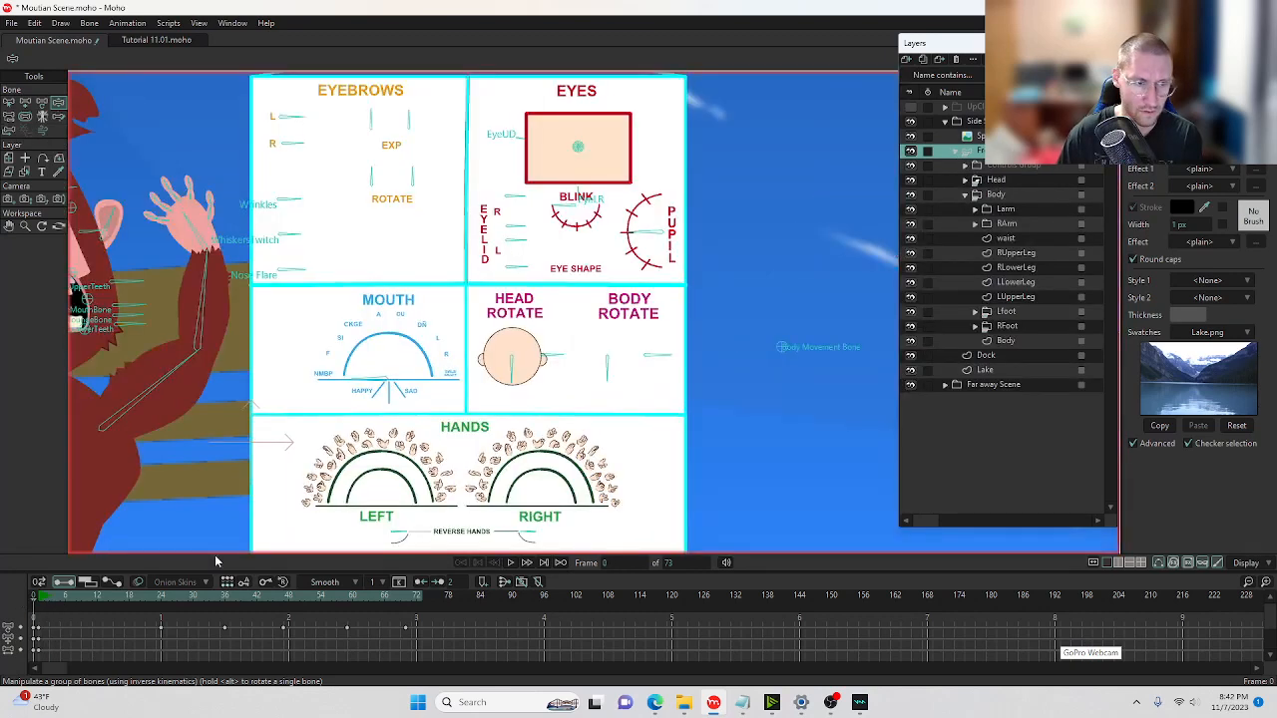
{"action": "scroll", "coordinate": [339, 329], "scroll_direction": "down", "scroll_amount": 5}
{"action": "scroll", "coordinate": [349, 306], "scroll_direction": "up", "scroll_amount": 7}
{"action": "left_click_drag", "start_coordinate": [482, 173], "coordinate": [453, 243]}
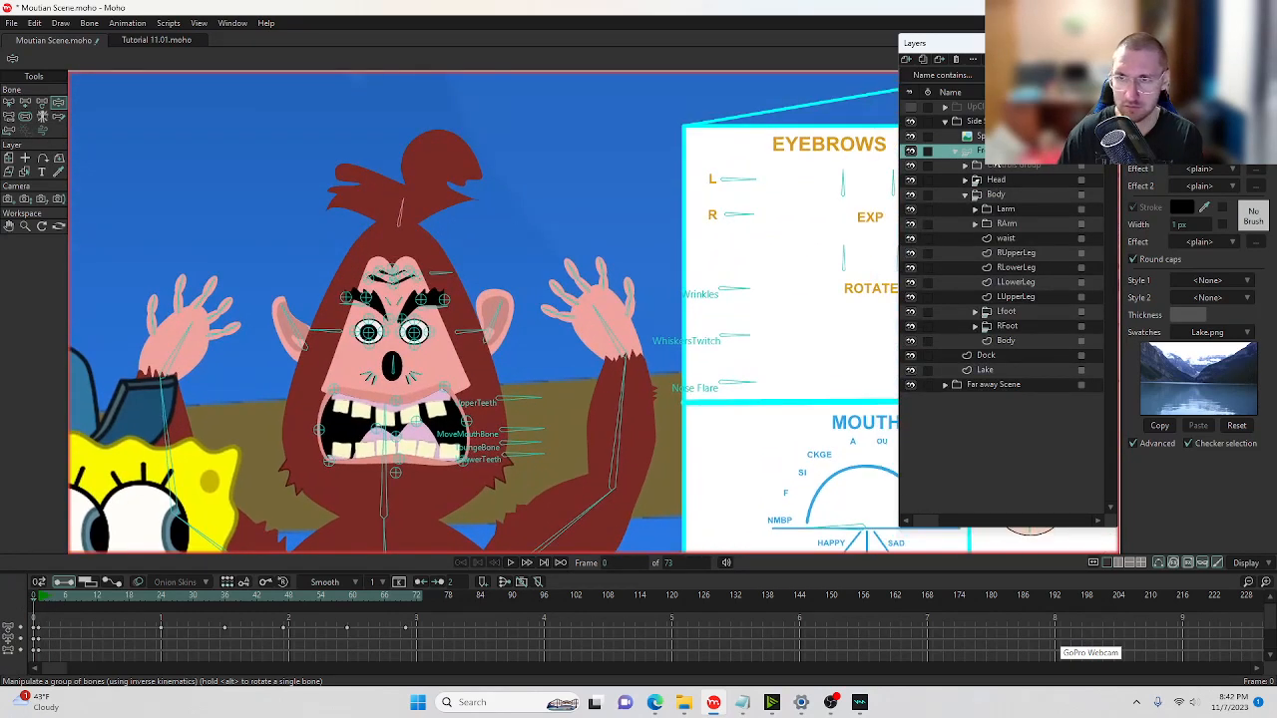
{"action": "left_click", "coordinate": [160, 597]}
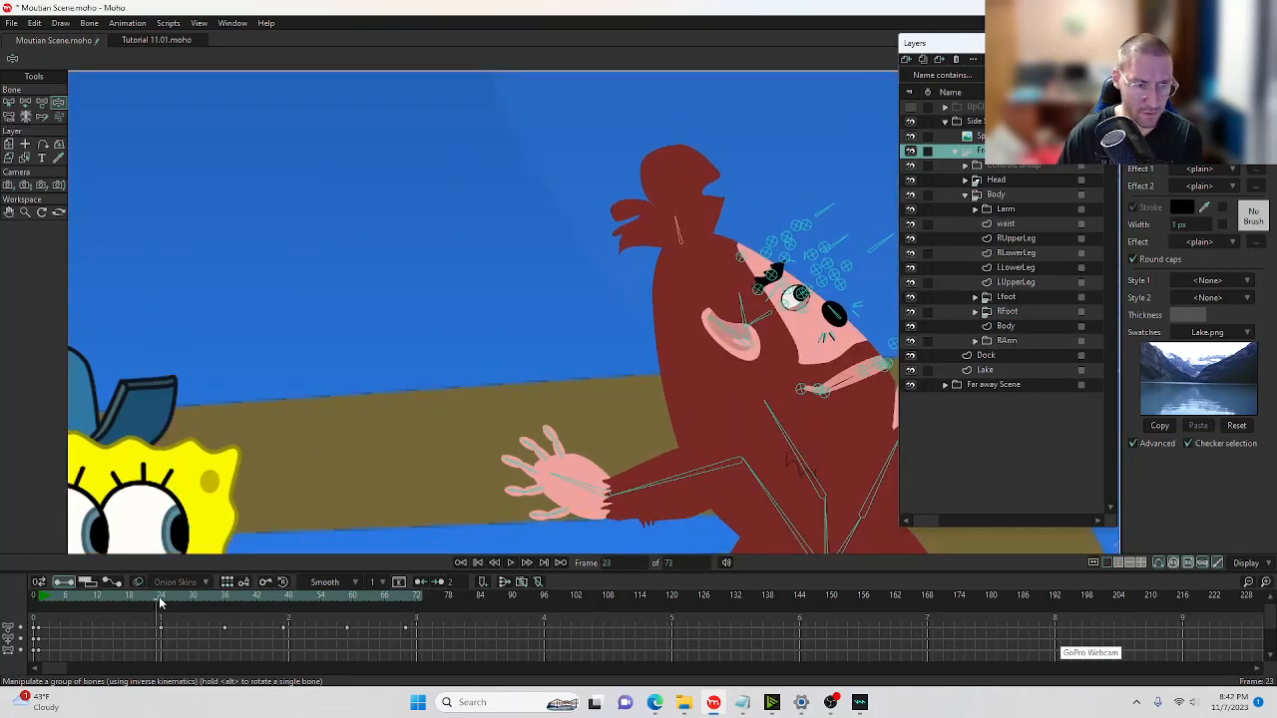
{"action": "left_click", "coordinate": [148, 635]}
{"action": "scroll", "coordinate": [70, 652], "scroll_direction": "up", "scroll_amount": 2}
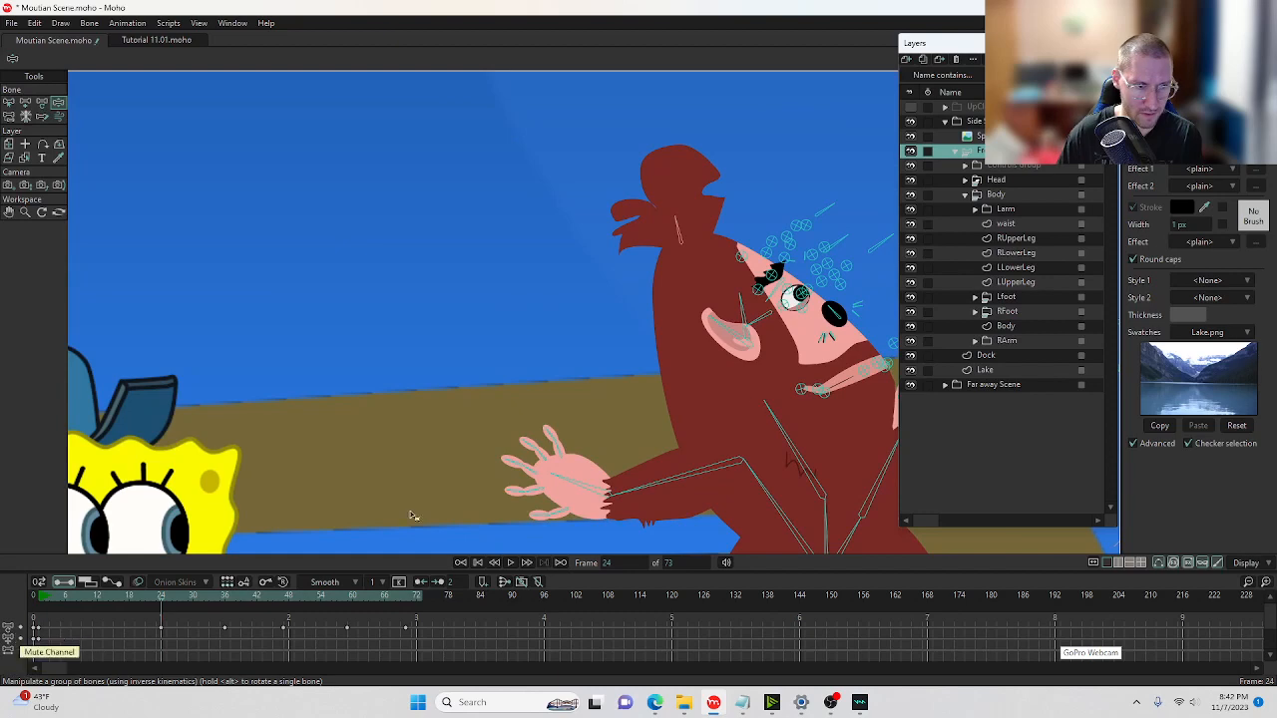
Expand the Head group, collapse the REye, LEye and Body groups, and select the TopHair layer by picking the hair tuft's shape.
{"action": "left_click", "coordinate": [1001, 181]}
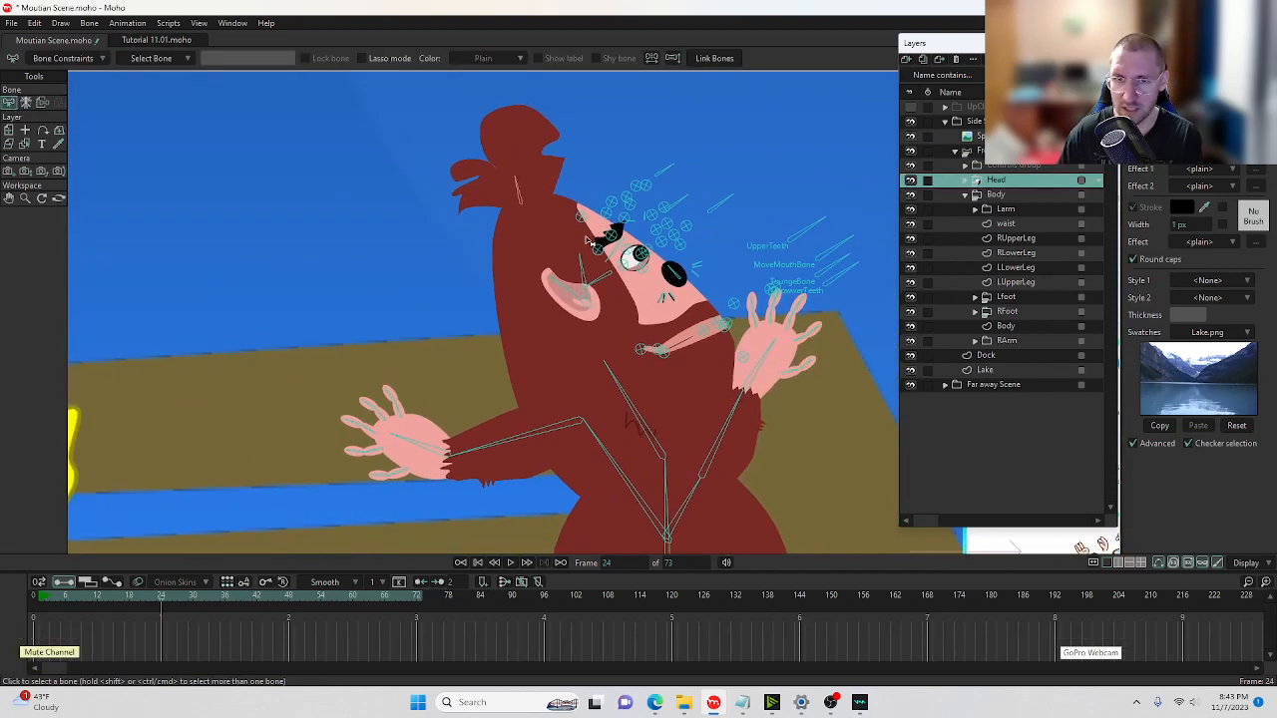
{"action": "left_click", "coordinate": [965, 180]}
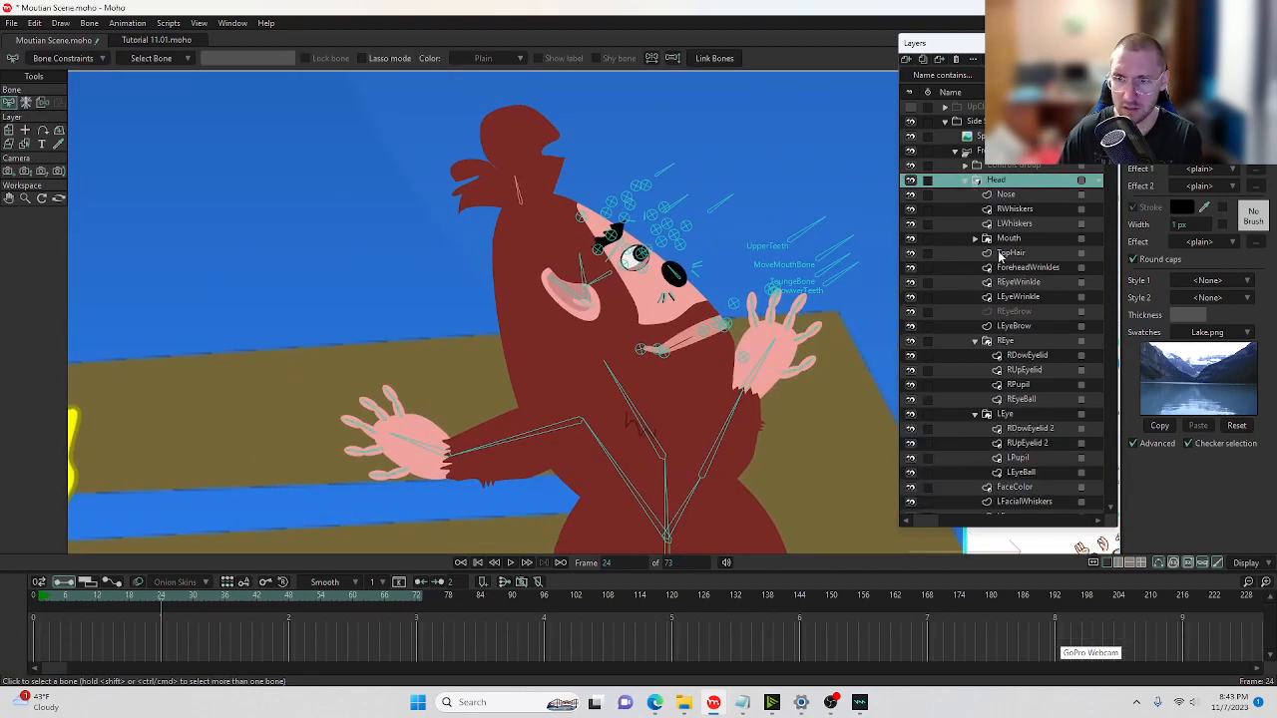
{"action": "left_click", "coordinate": [974, 340]}
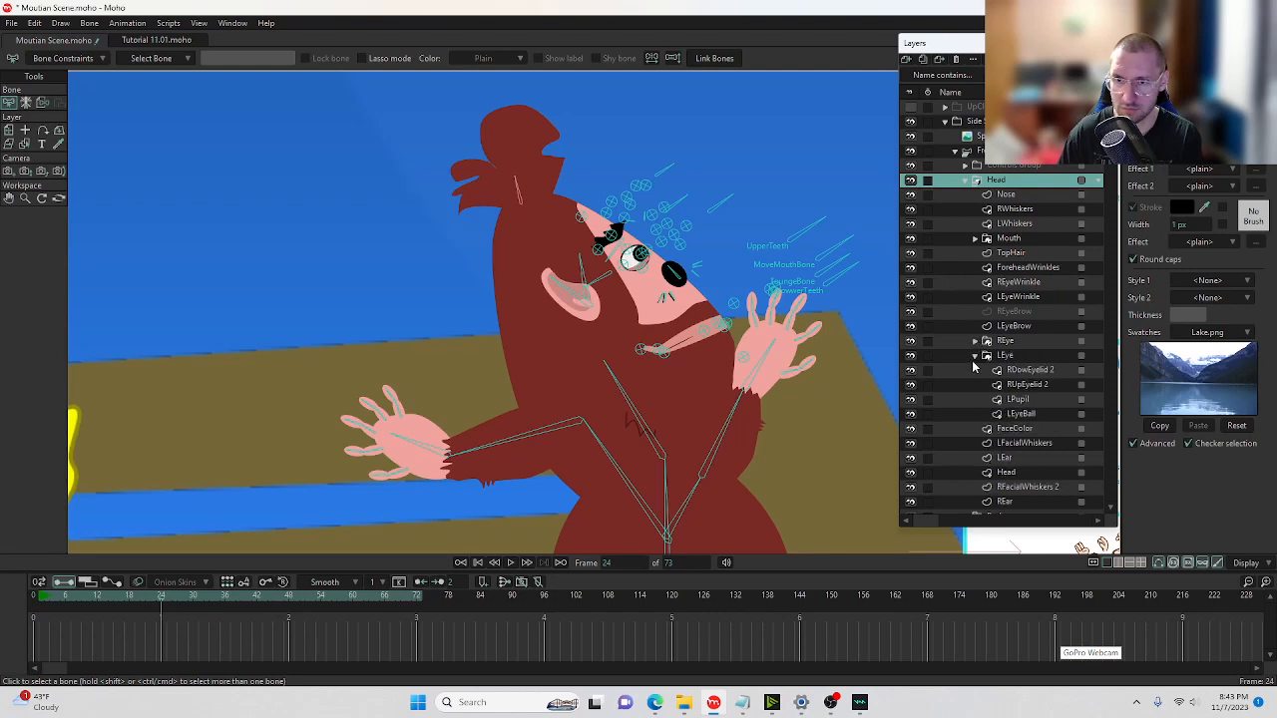
{"action": "left_click", "coordinate": [975, 355]}
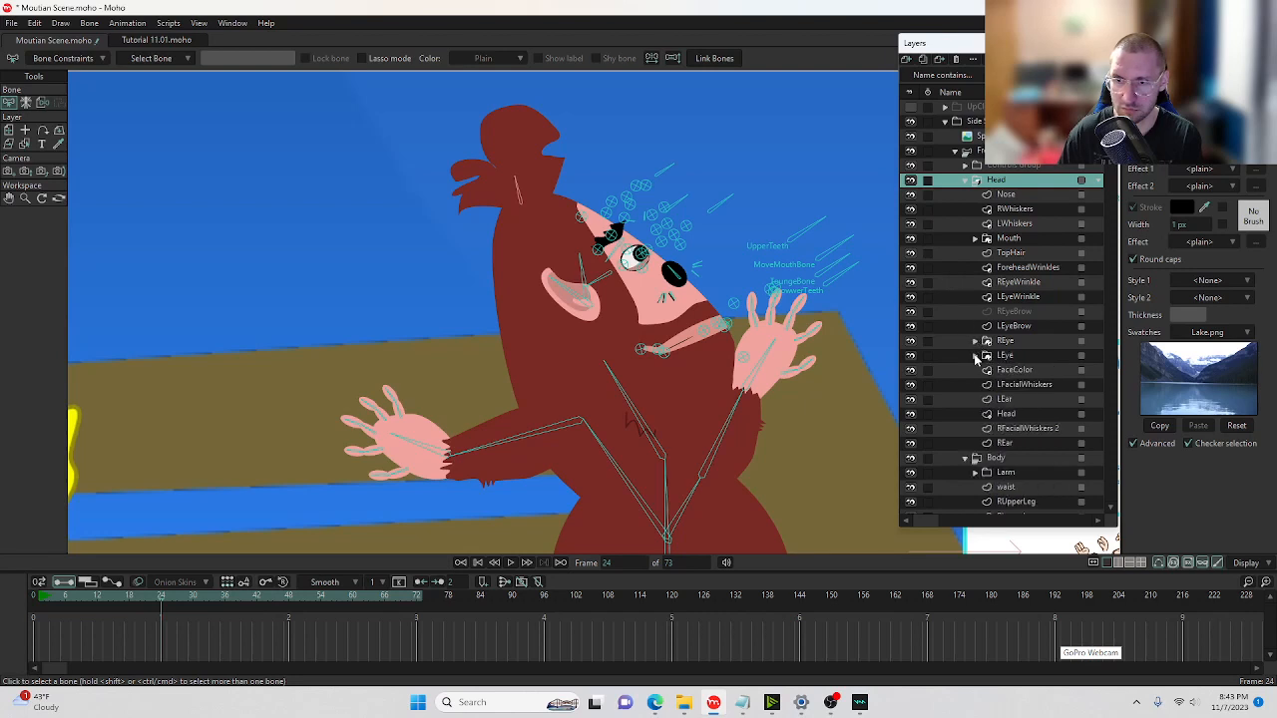
{"action": "left_click", "coordinate": [1017, 415]}
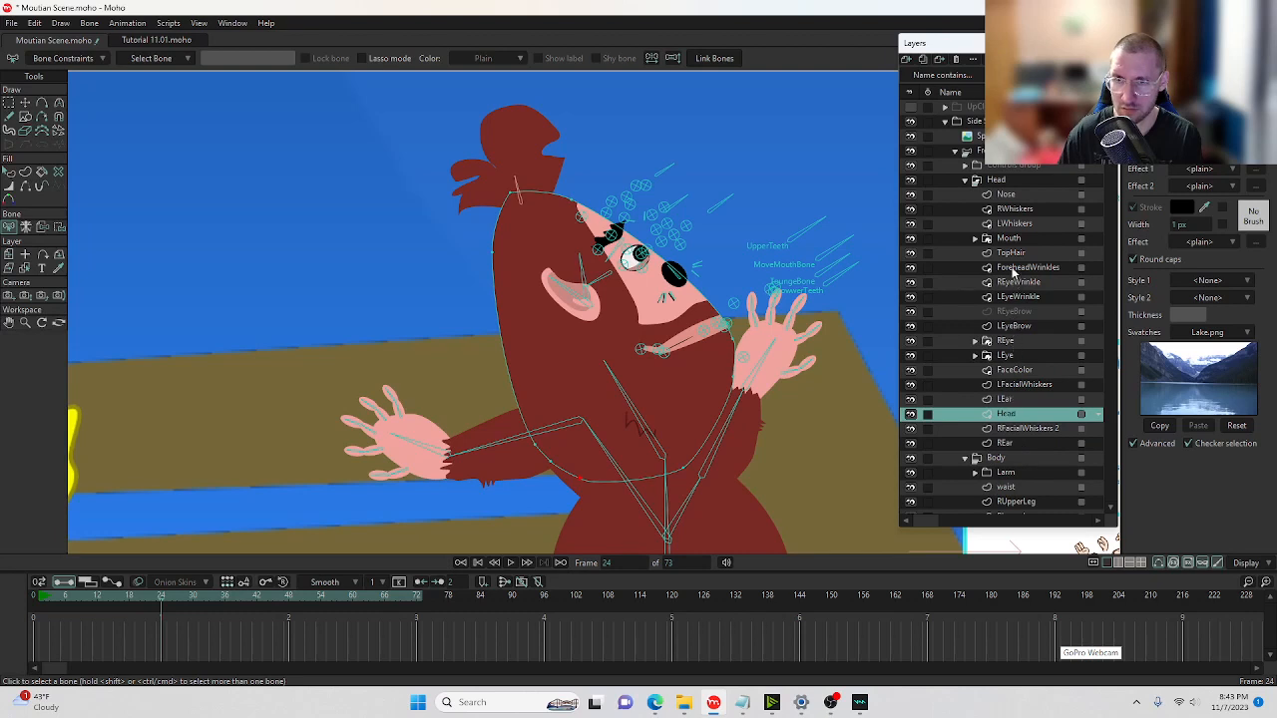
{"action": "scroll", "coordinate": [1005, 471], "scroll_direction": "down", "scroll_amount": 2}
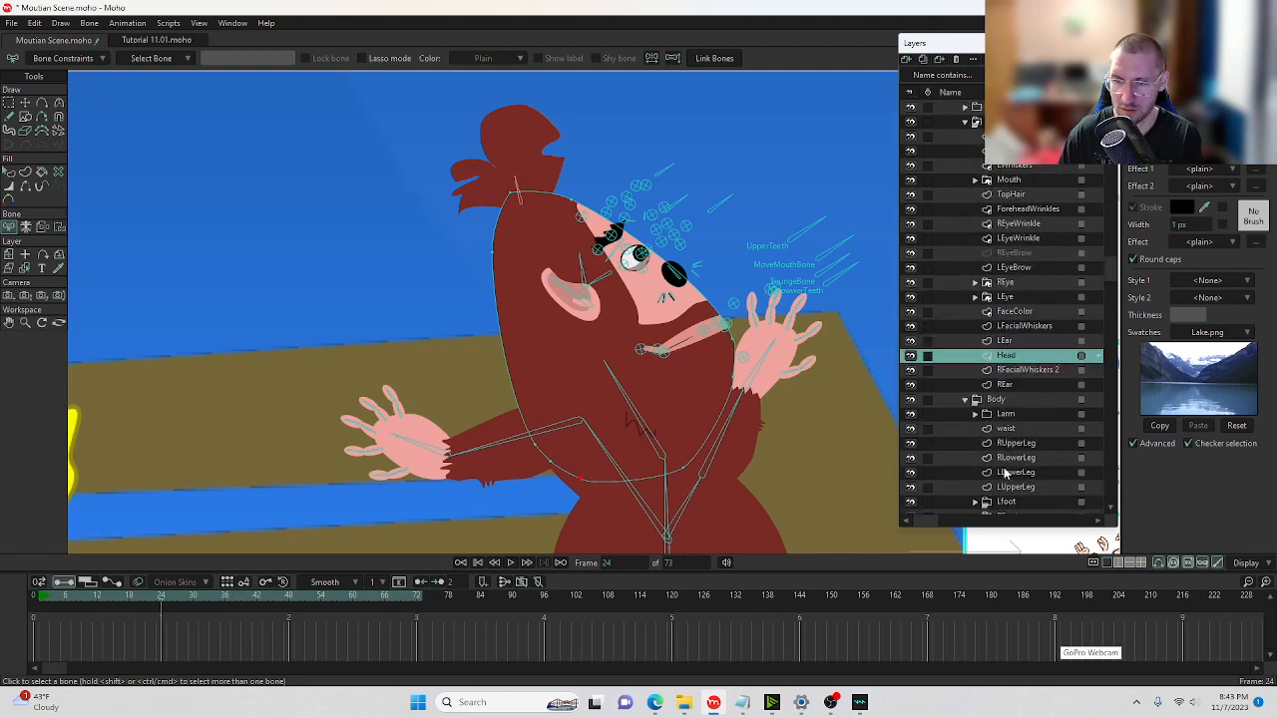
{"action": "left_click", "coordinate": [965, 401]}
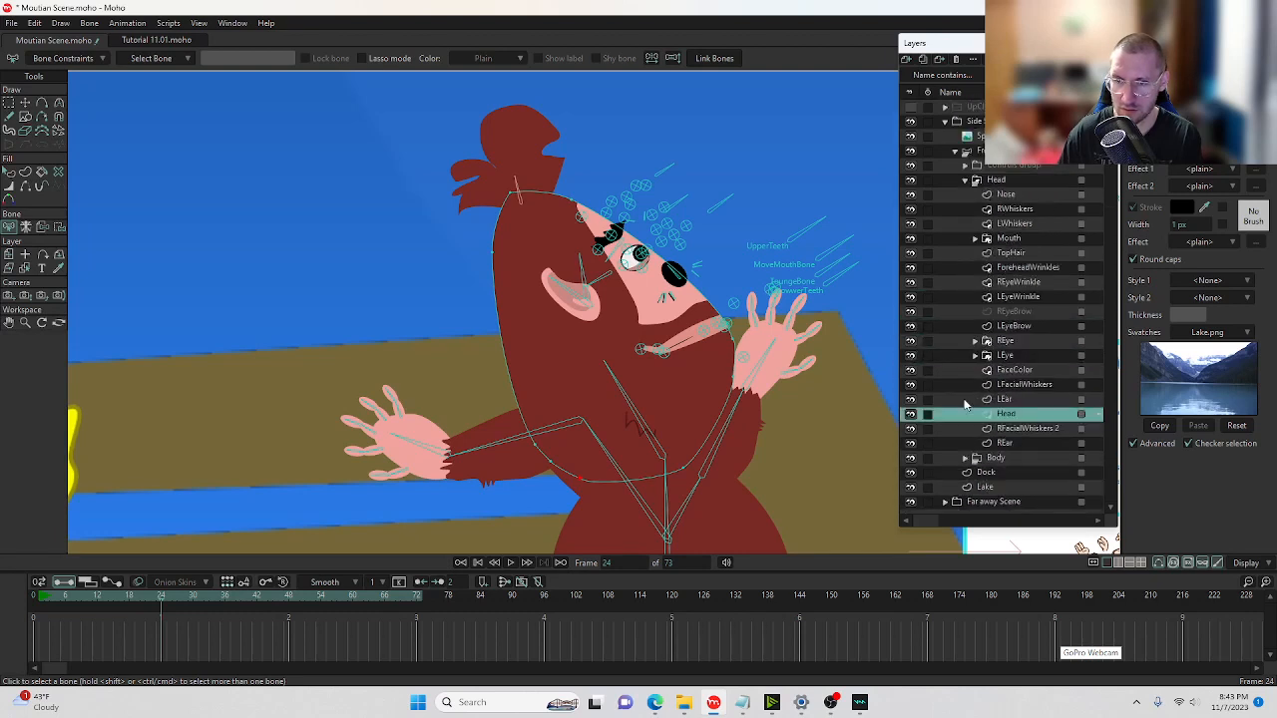
{"action": "left_click", "coordinate": [25, 268]}
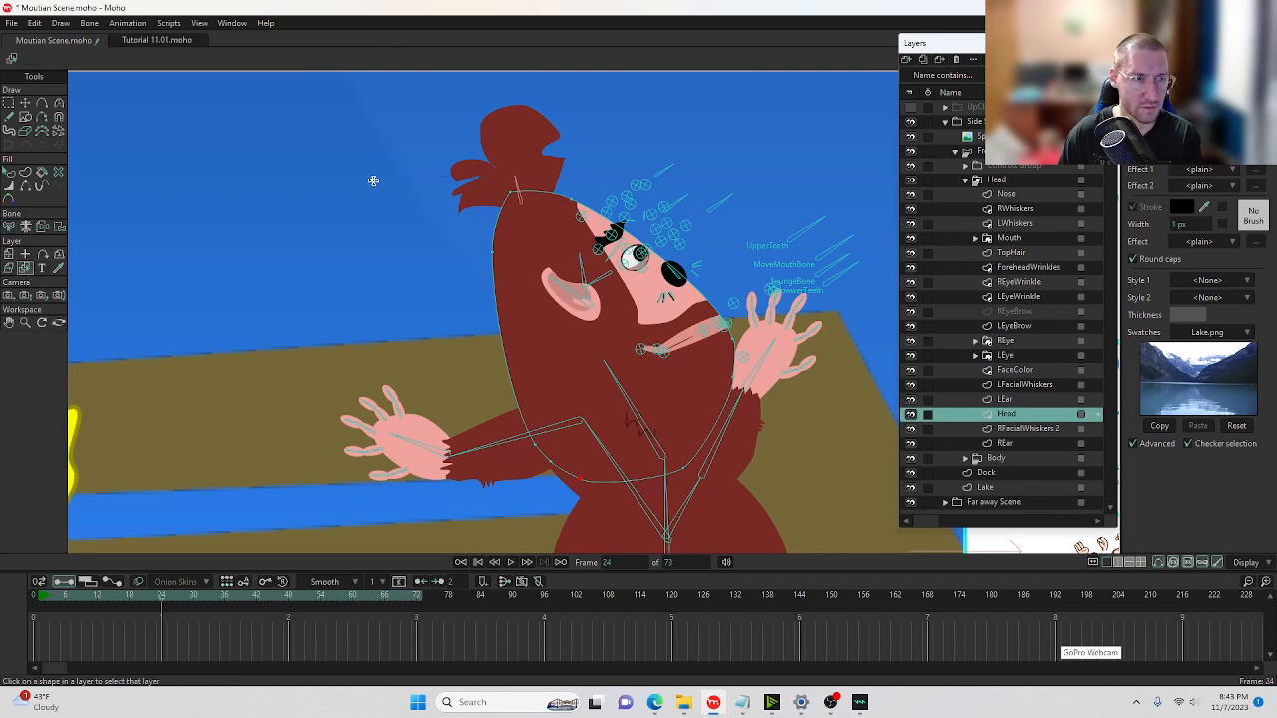
{"action": "left_click", "coordinate": [500, 160]}
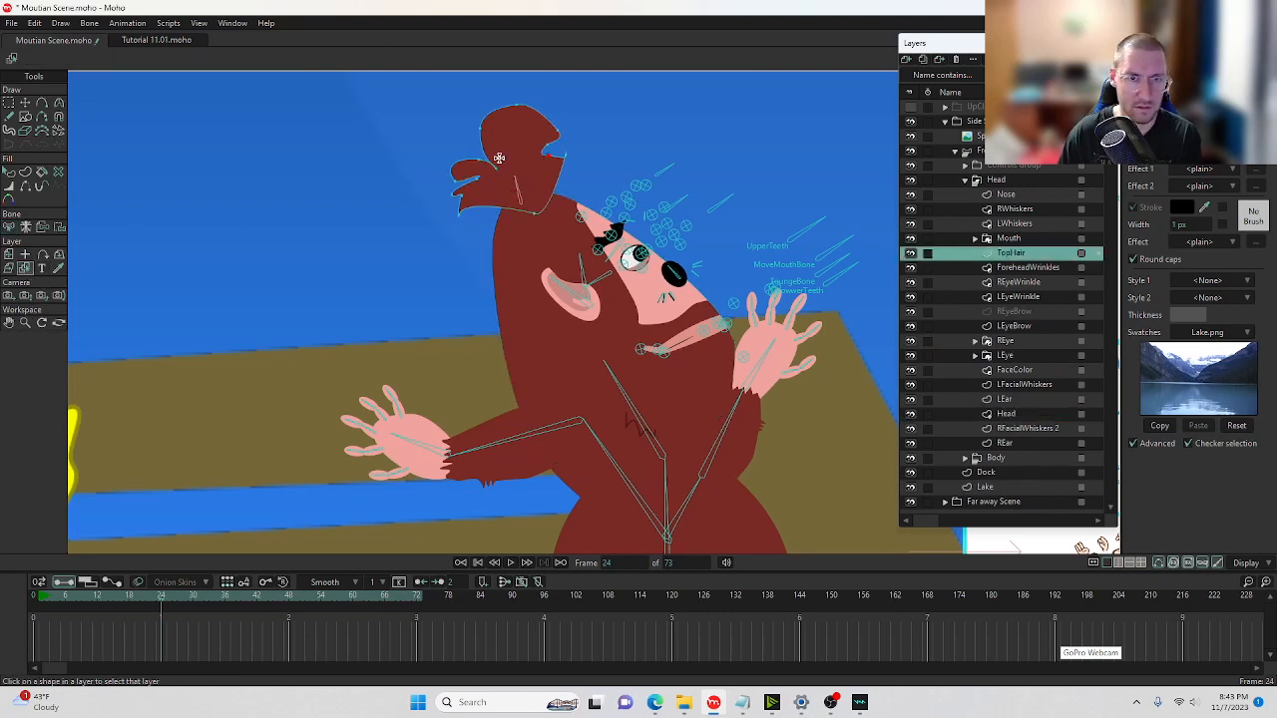
Turn on sub-frame motion blur for the TopHair layer with a frame count of 20 and 4 extended frames.
{"action": "double_click", "coordinate": [1018, 253]}
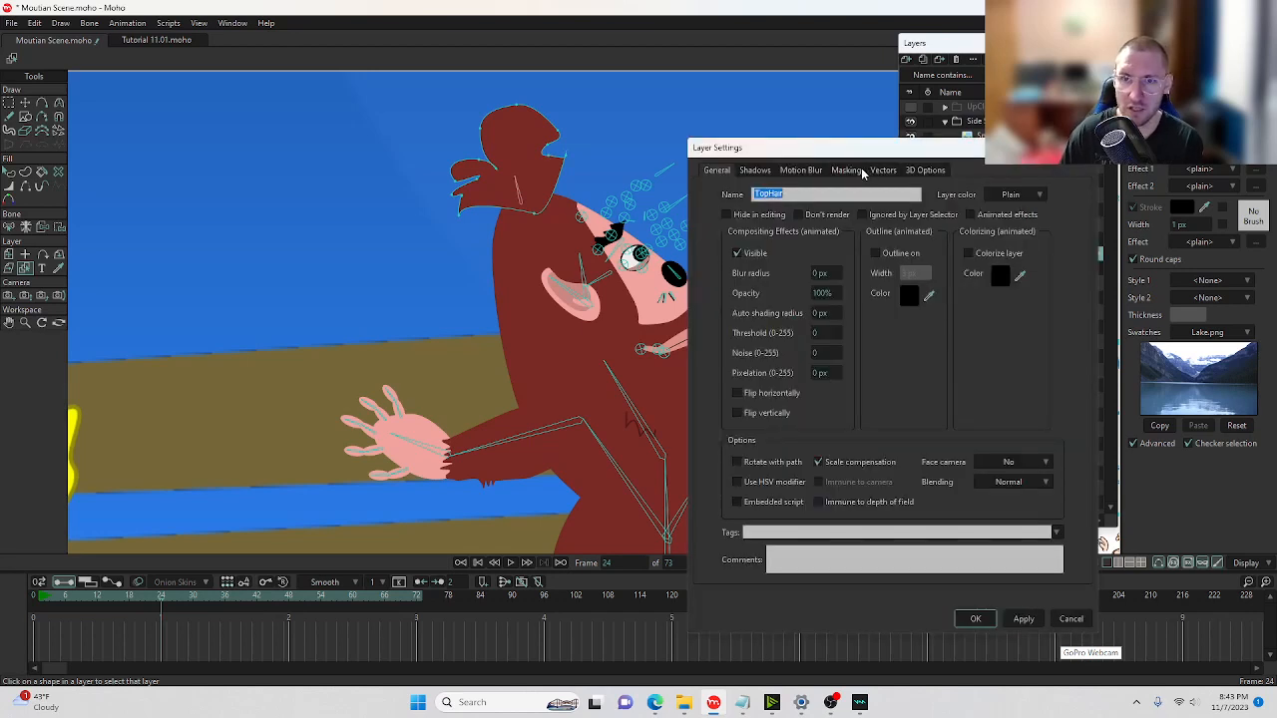
{"action": "left_click", "coordinate": [822, 172]}
{"action": "left_click", "coordinate": [868, 213]}
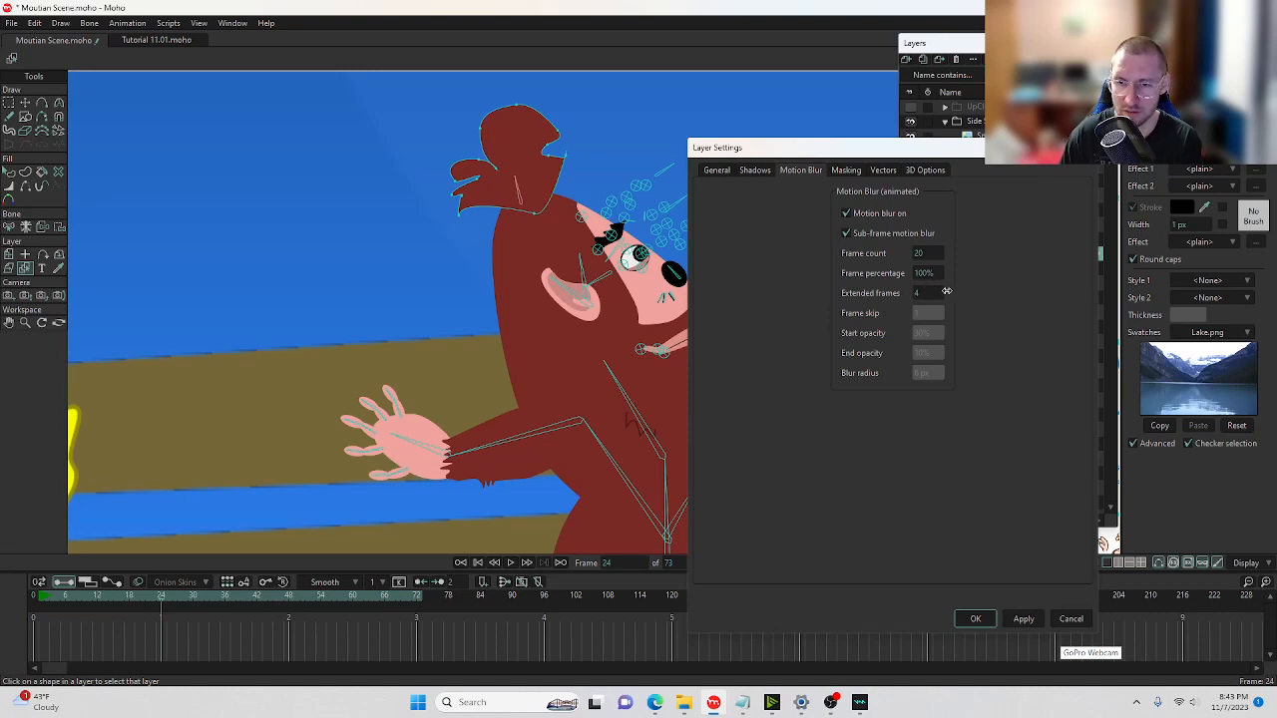
{"action": "left_click", "coordinate": [975, 619]}
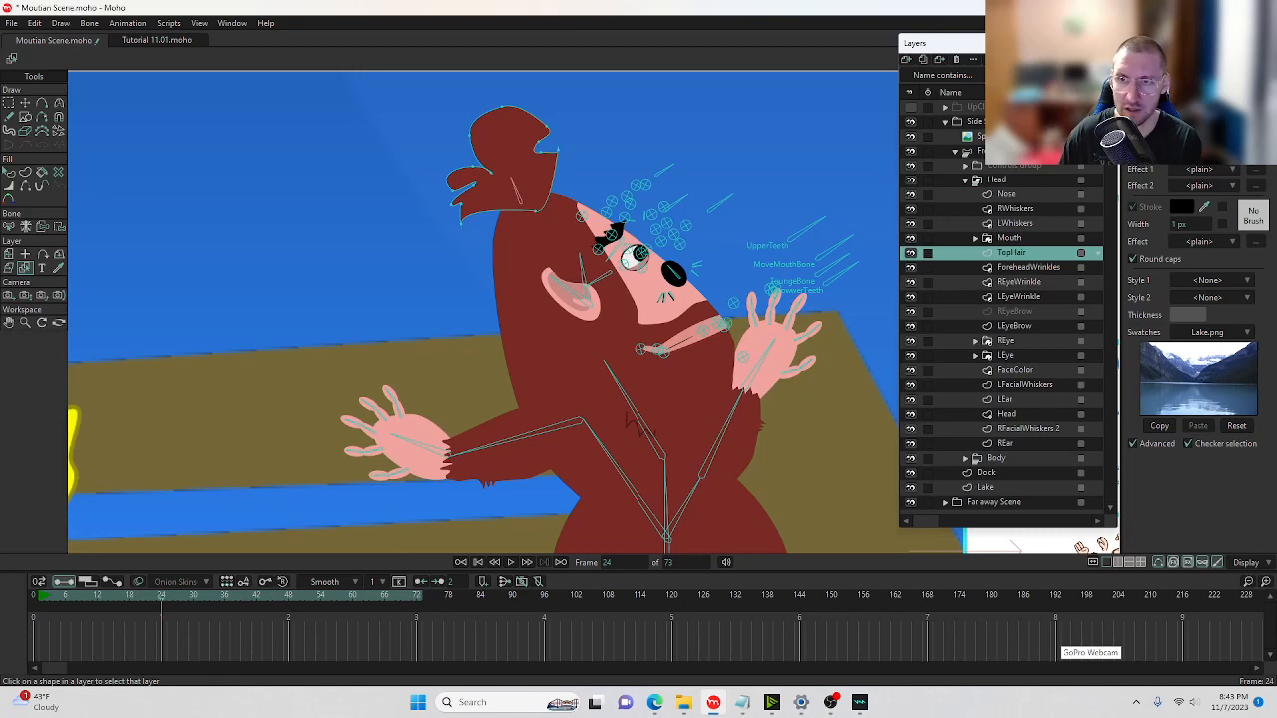
Select the Front 2 layer, return to frame 0 and play the animation to review the hair tuft's movement.
{"action": "left_click", "coordinate": [977, 152]}
{"action": "left_click_drag", "start_coordinate": [166, 603], "coordinate": [34, 607]}
{"action": "left_click", "coordinate": [9, 21]}
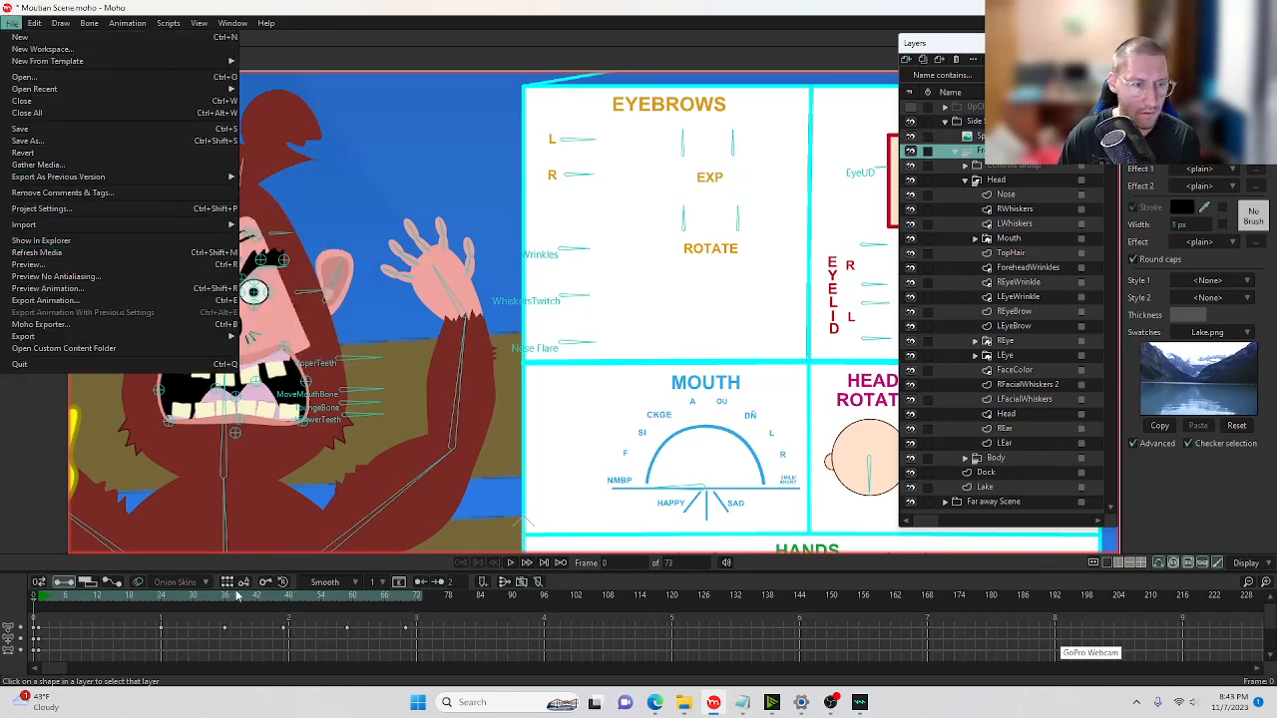
{"action": "left_click", "coordinate": [515, 563]}
{"action": "left_click", "coordinate": [515, 563]}
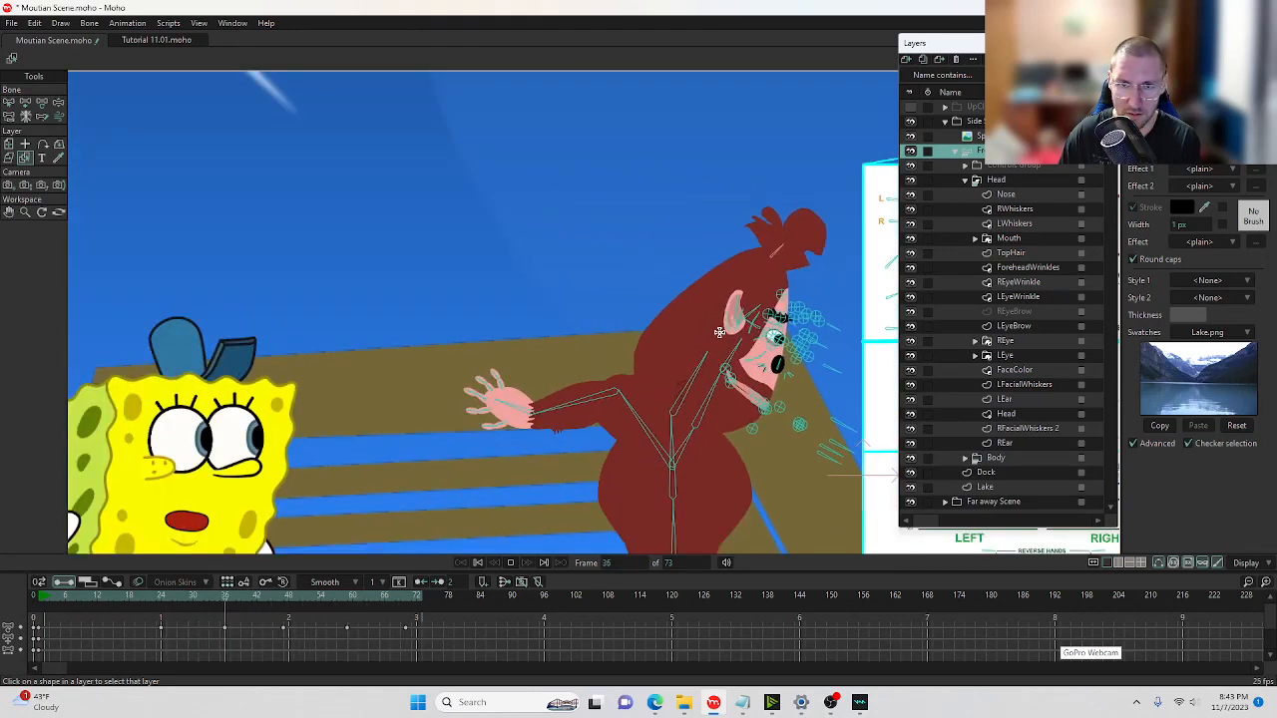
Stop playback, return to frame 0, render a Preview Animation of the scene and close the player after watching it.
{"action": "left_click", "coordinate": [514, 562]}
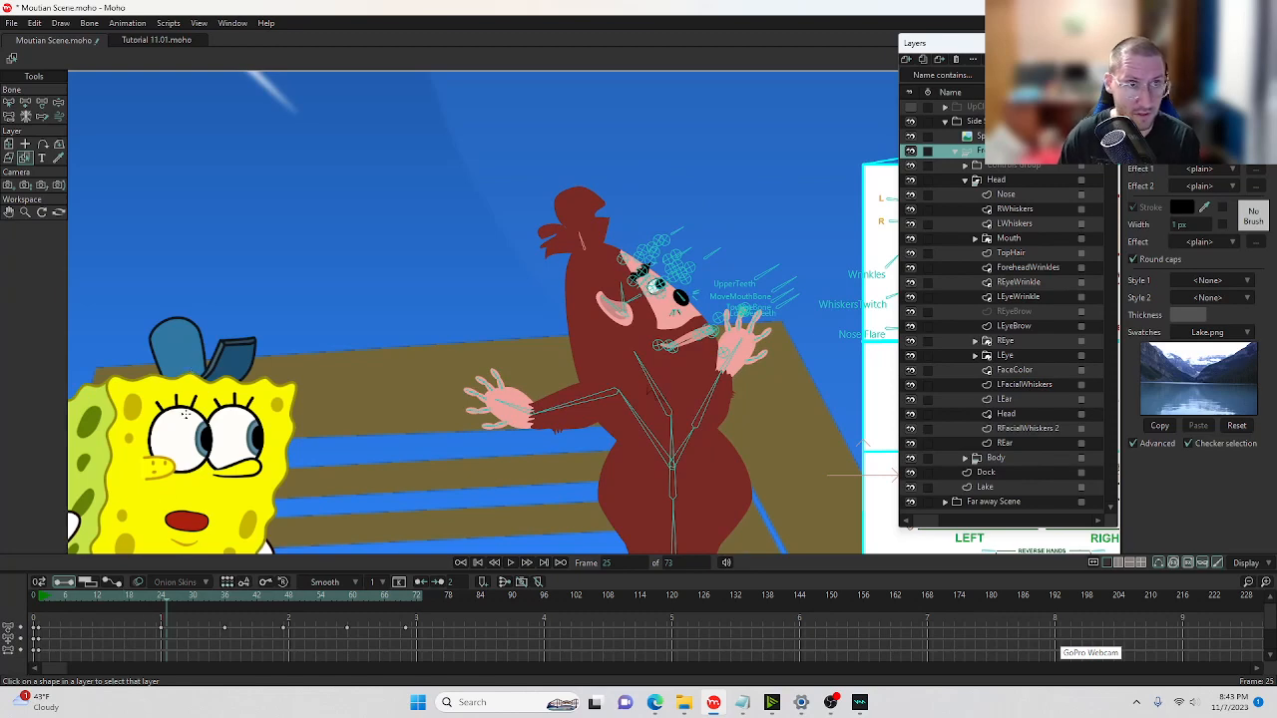
{"action": "left_click_drag", "start_coordinate": [159, 599], "coordinate": [34, 598]}
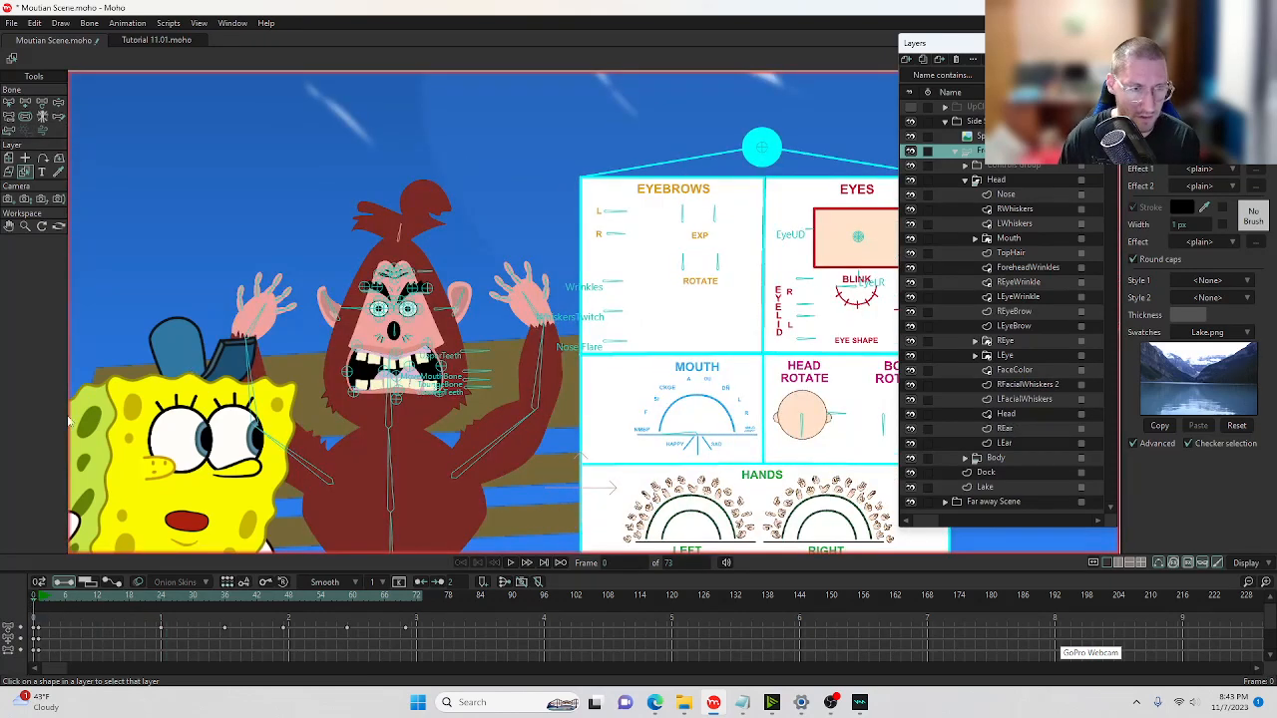
{"action": "left_click", "coordinate": [10, 24]}
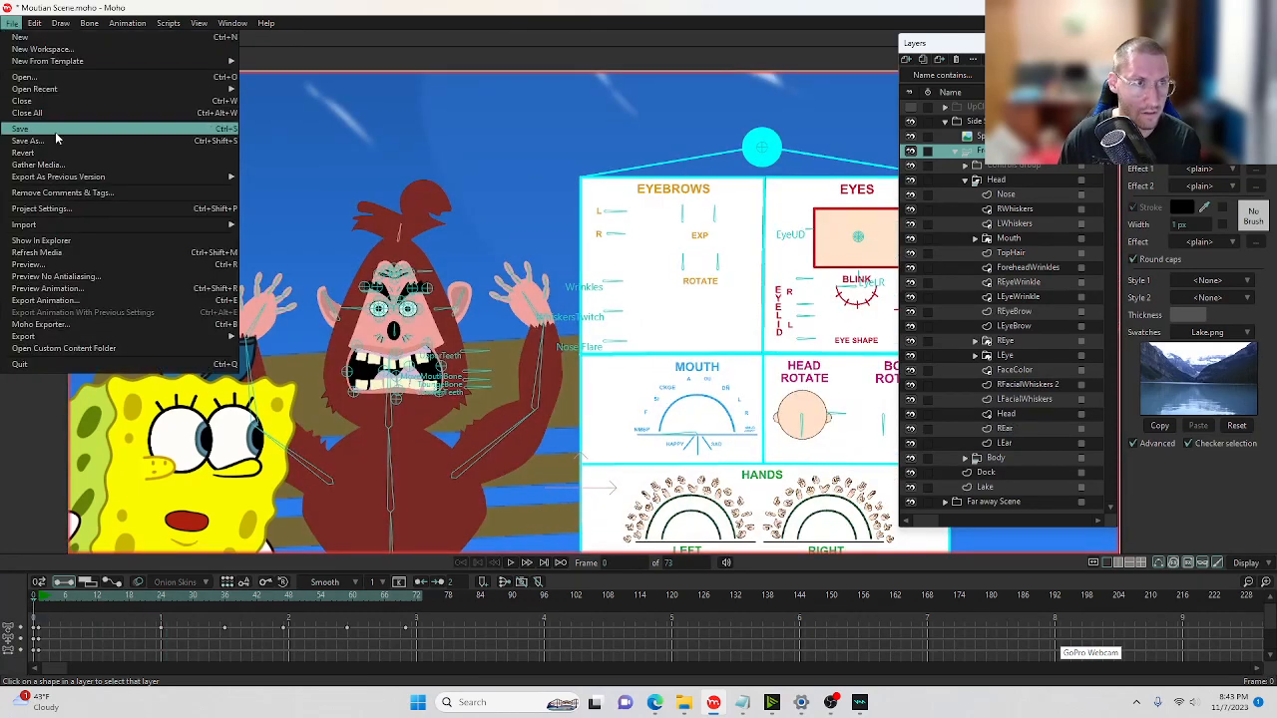
{"action": "left_click", "coordinate": [48, 288]}
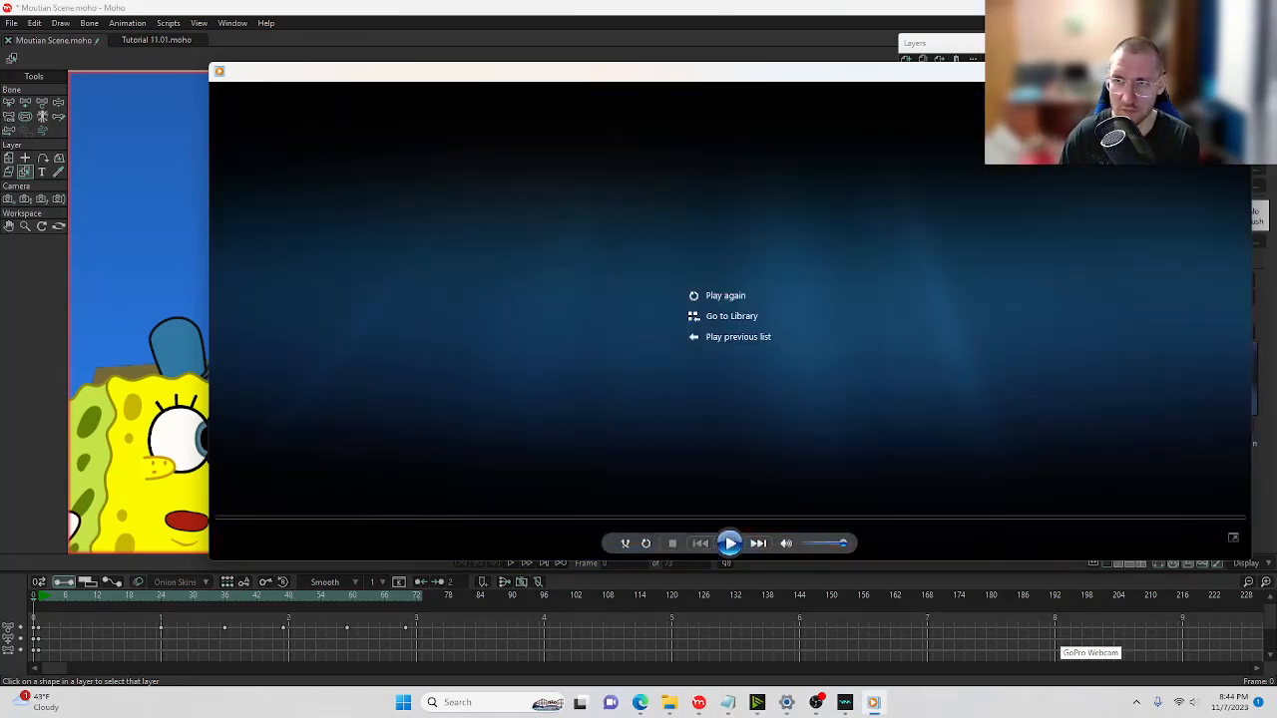
{"action": "left_click", "coordinate": [1237, 71]}
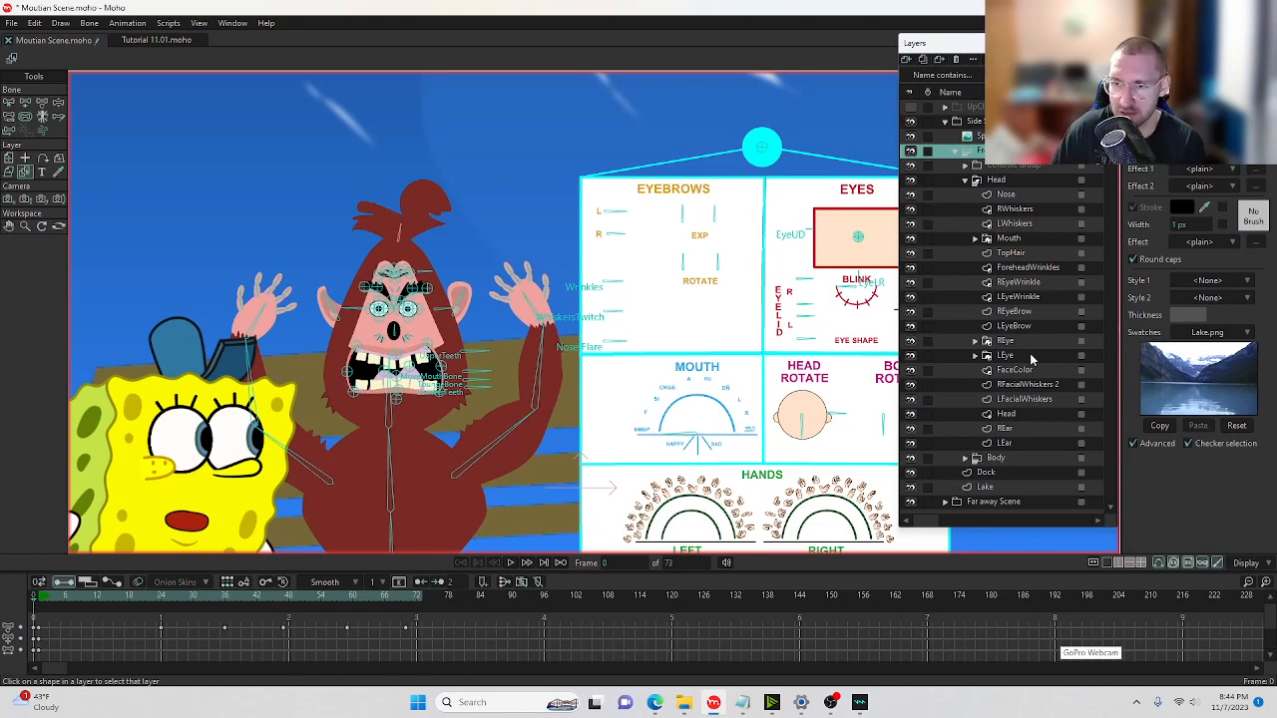
Set the TopHair layer's sub-frame motion blur to a frame count of 55 with 2 extended frames.
{"action": "double_click", "coordinate": [1013, 253]}
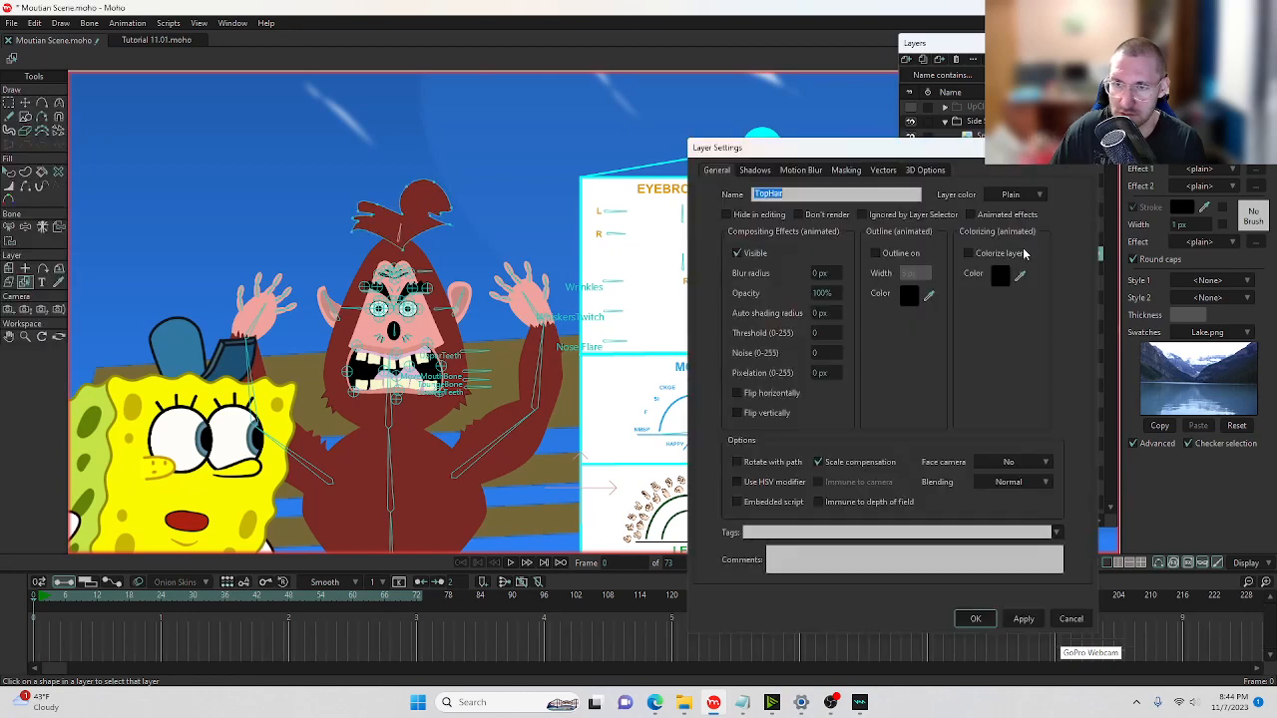
{"action": "left_click", "coordinate": [848, 172]}
{"action": "left_click", "coordinate": [882, 170]}
{"action": "left_click", "coordinate": [803, 170]}
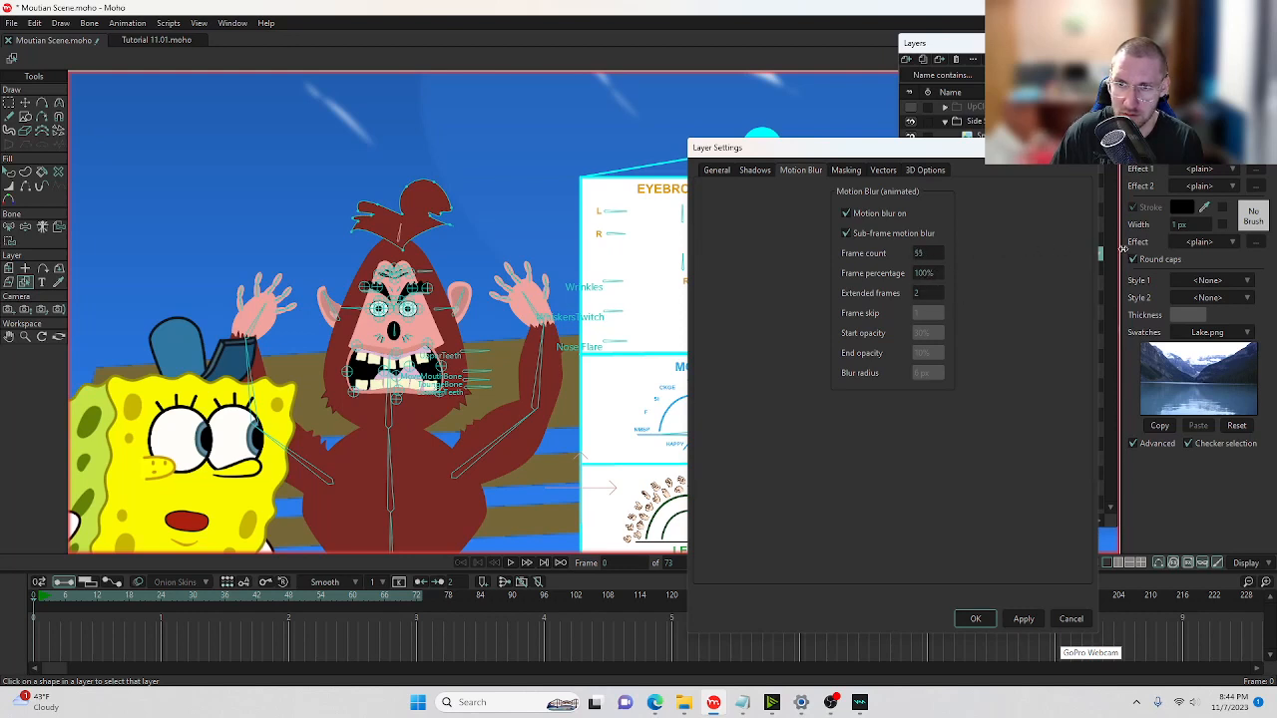
{"action": "type", "text": "64"}
{"action": "left_click", "coordinate": [975, 618]}
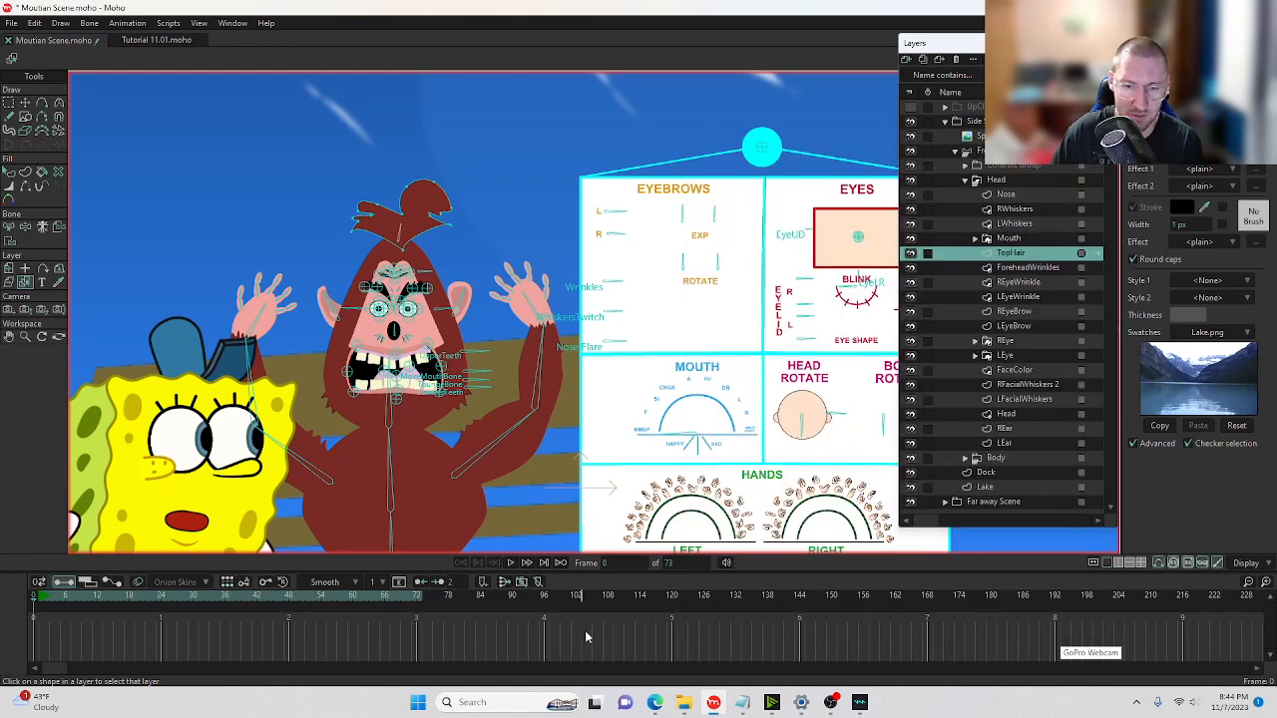
Render the preview again to check the adjusted hair motion blur, and close the video player.
{"action": "left_click", "coordinate": [12, 25]}
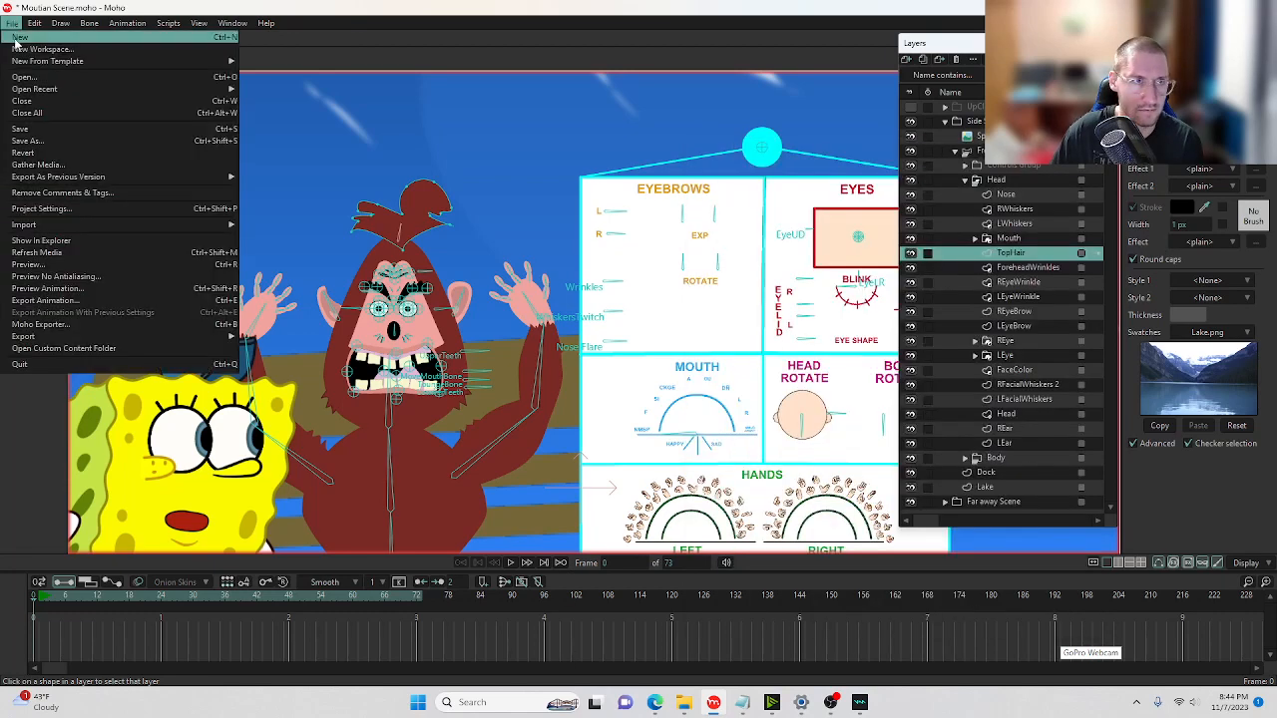
{"action": "left_click", "coordinate": [63, 277]}
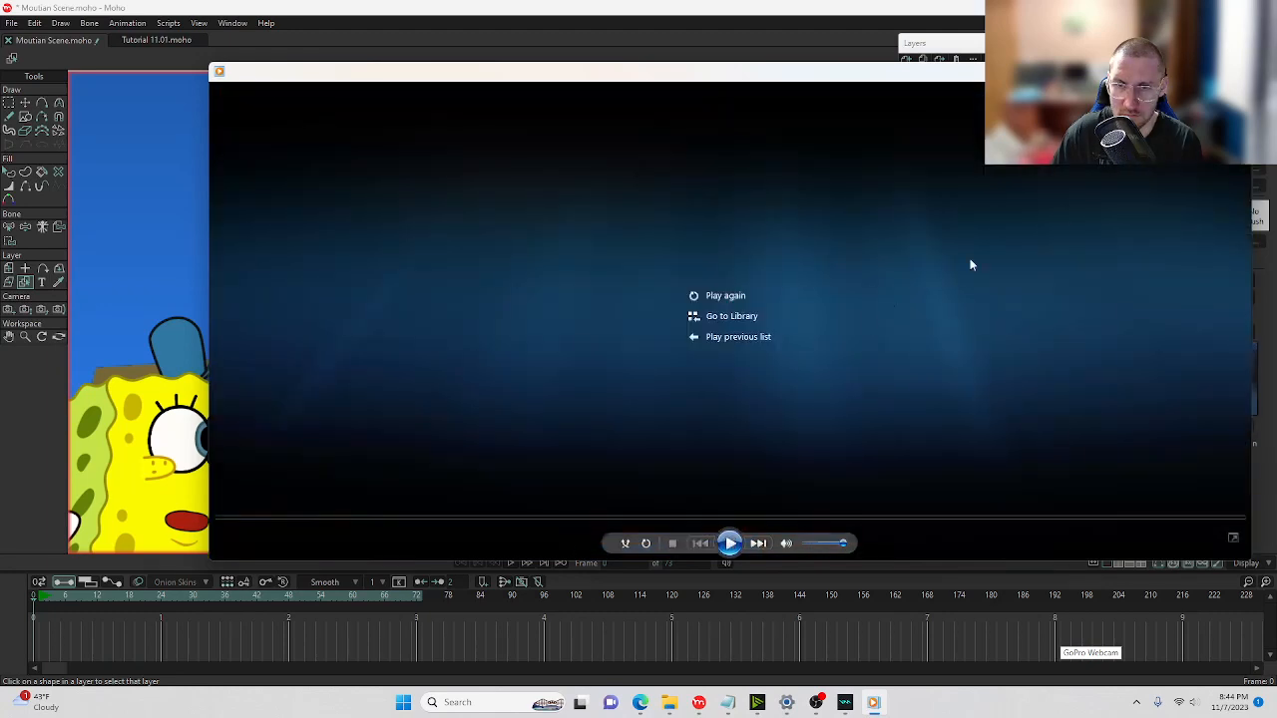
{"action": "key", "text": "alt+F4"}
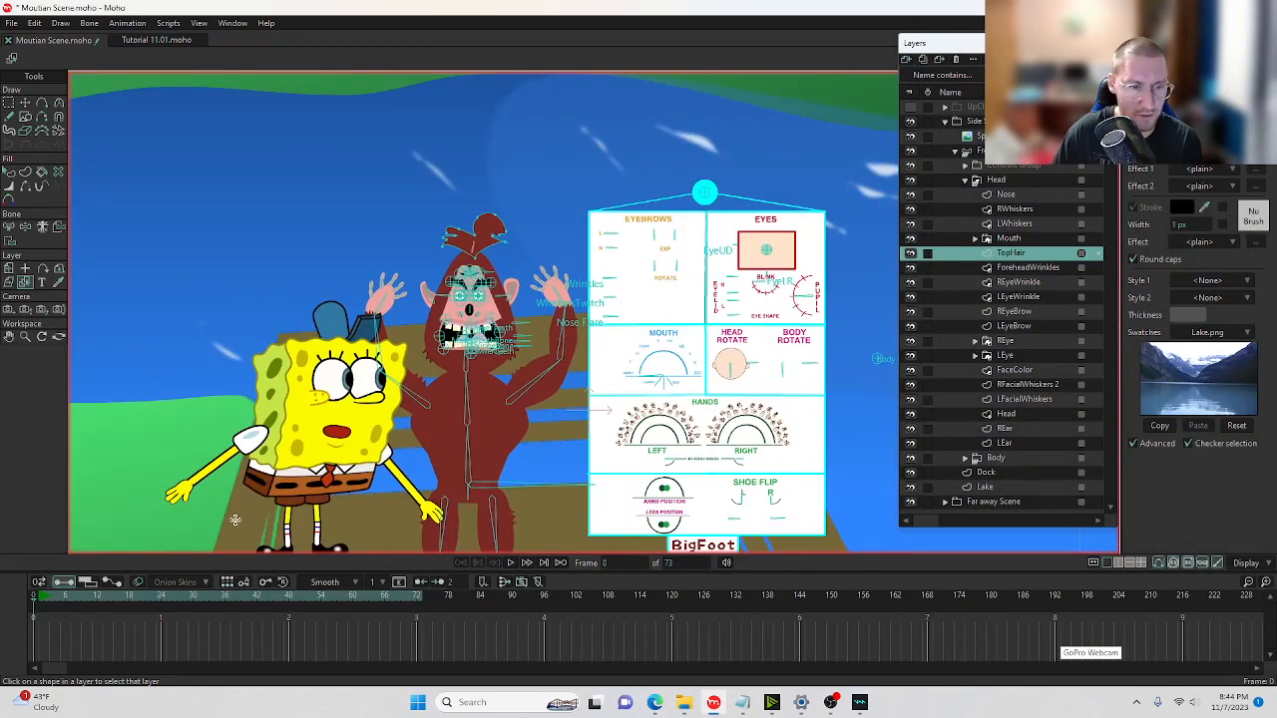
Switch to Edge and examine the Moho 14.1 release notes on the sub-frame motion blur and near-zero-length bezier handle fixes.
{"action": "left_click", "coordinate": [654, 702]}
{"action": "left_click", "coordinate": [356, 496]}
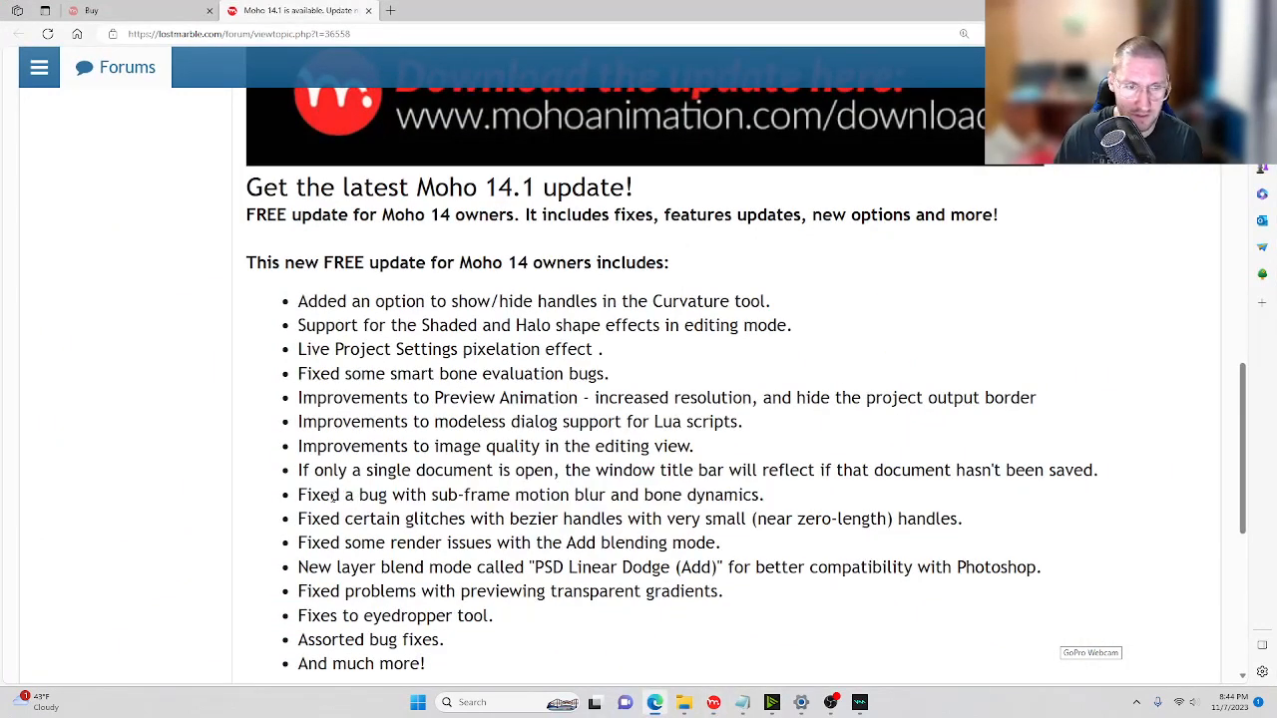
{"action": "left_click_drag", "start_coordinate": [299, 494], "coordinate": [767, 499]}
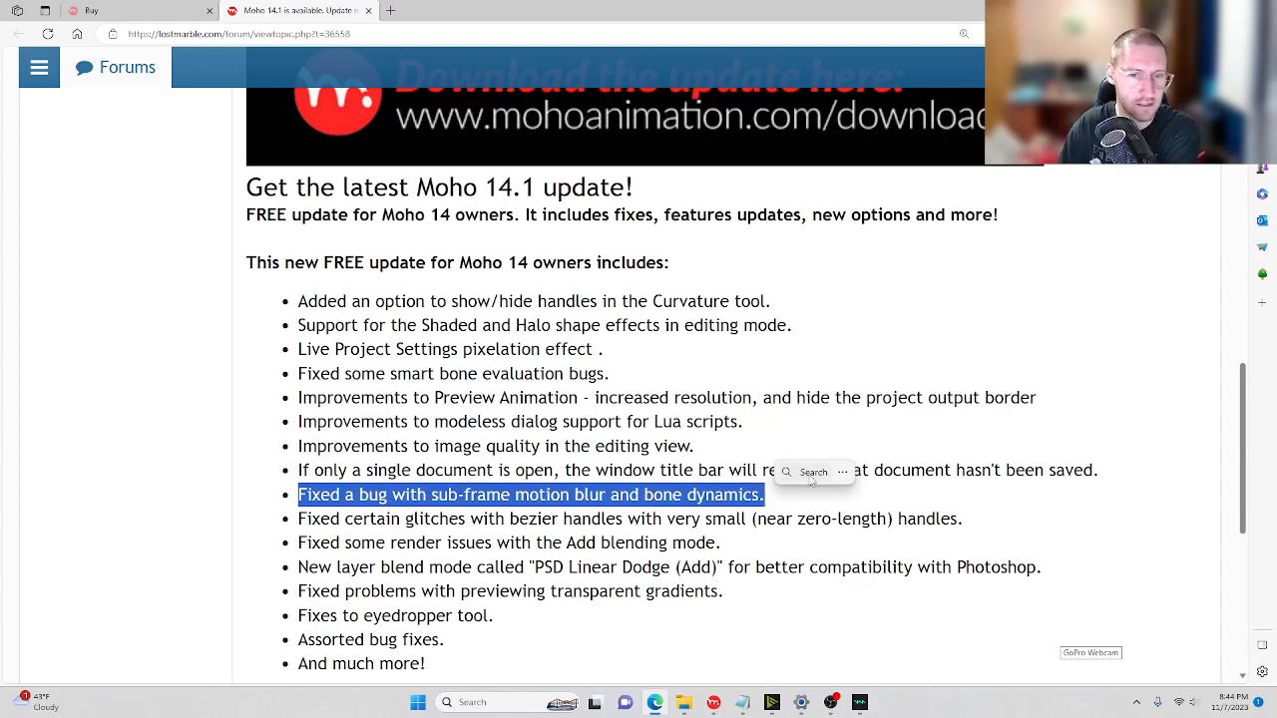
{"action": "left_click", "coordinate": [301, 496]}
{"action": "left_click_drag", "start_coordinate": [302, 496], "coordinate": [753, 495]}
{"action": "left_click", "coordinate": [758, 496]}
{"action": "left_click", "coordinate": [299, 496]}
{"action": "left_click_drag", "start_coordinate": [298, 519], "coordinate": [831, 520]}
{"action": "left_click_drag", "start_coordinate": [870, 521], "coordinate": [969, 529]}
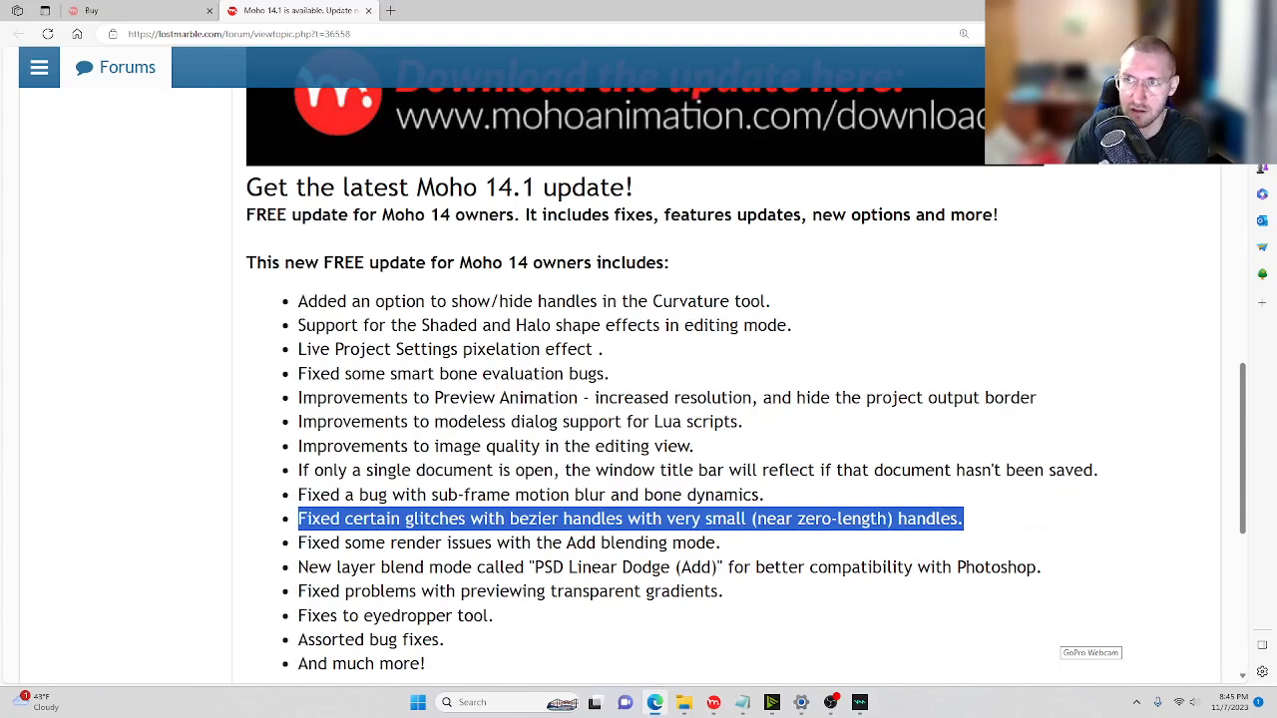
Return to Moho and, at frame 24, move the TopHair layer's lower-left tip point slightly downward with Transform Points.
{"action": "left_click", "coordinate": [1200, 10]}
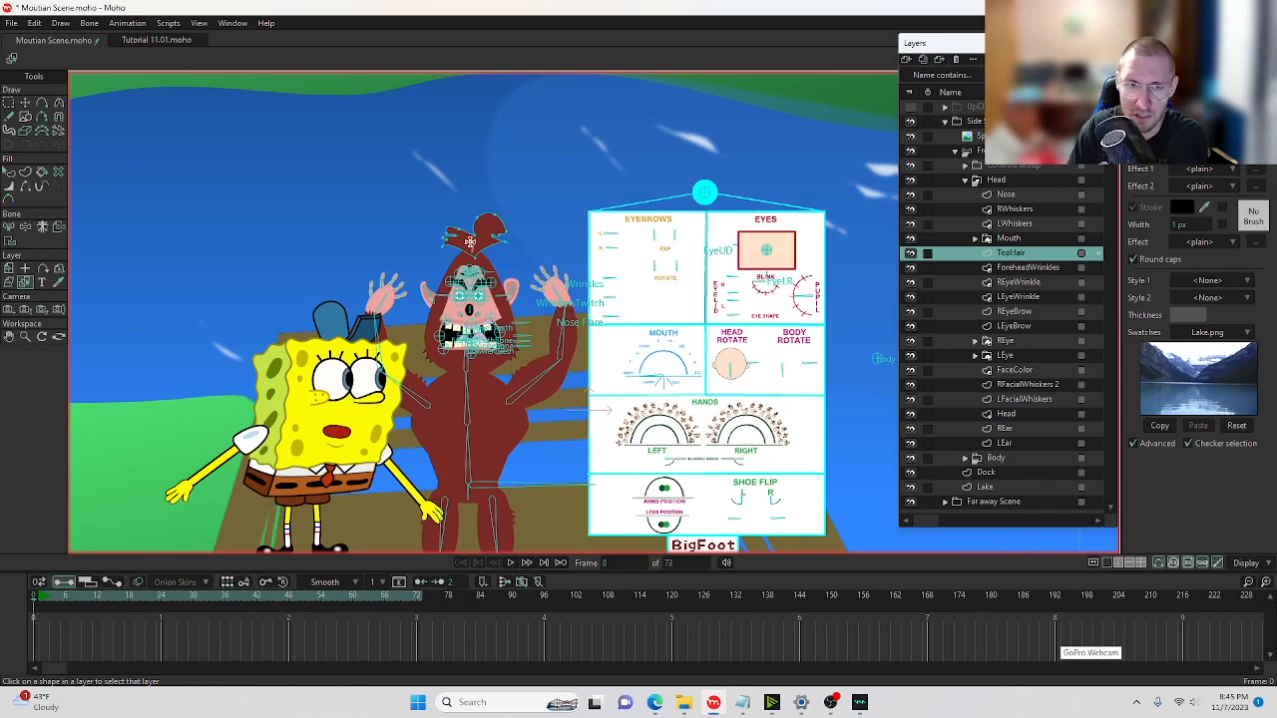
{"action": "scroll", "coordinate": [470, 243], "scroll_direction": "up", "scroll_amount": 10}
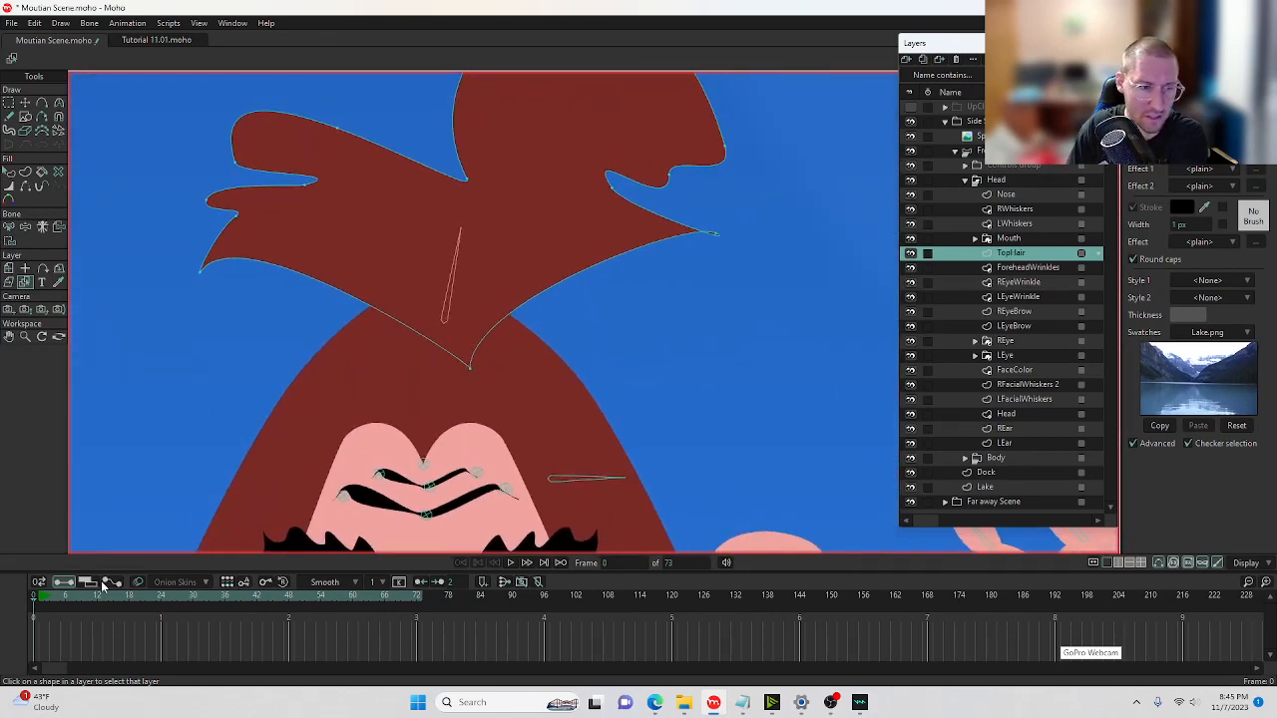
{"action": "left_click", "coordinate": [111, 583]}
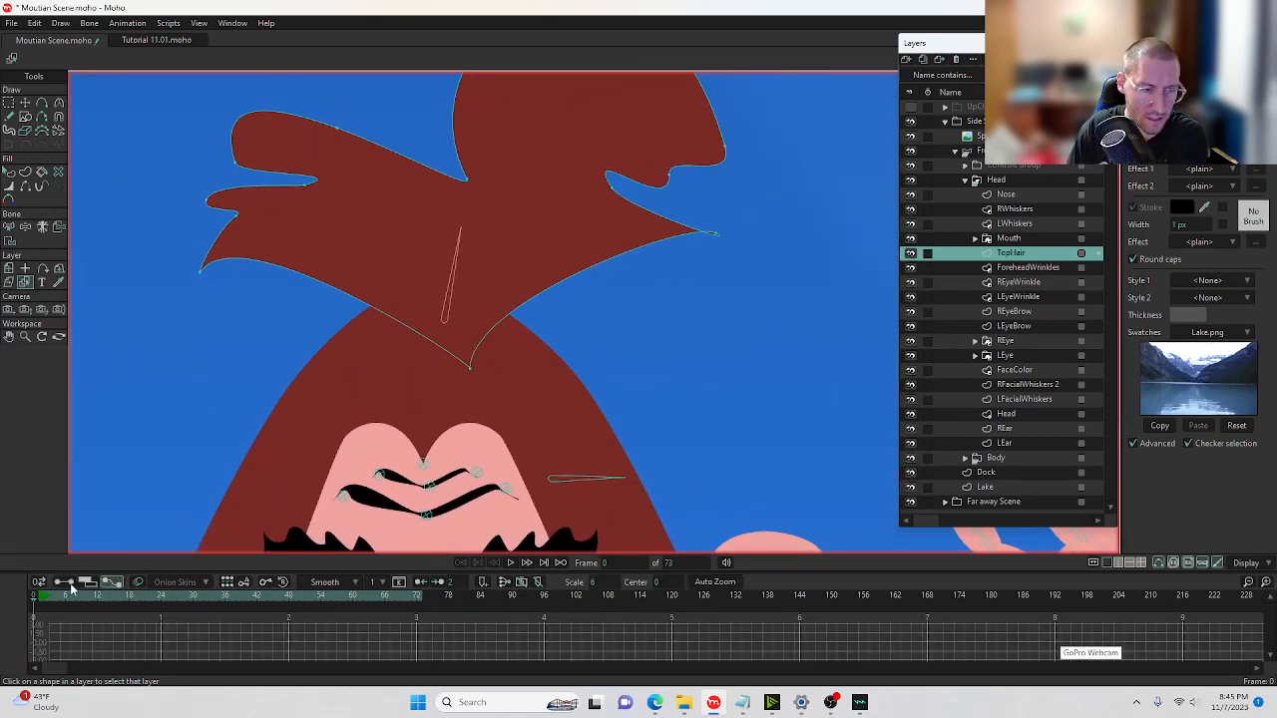
{"action": "left_click", "coordinate": [64, 583]}
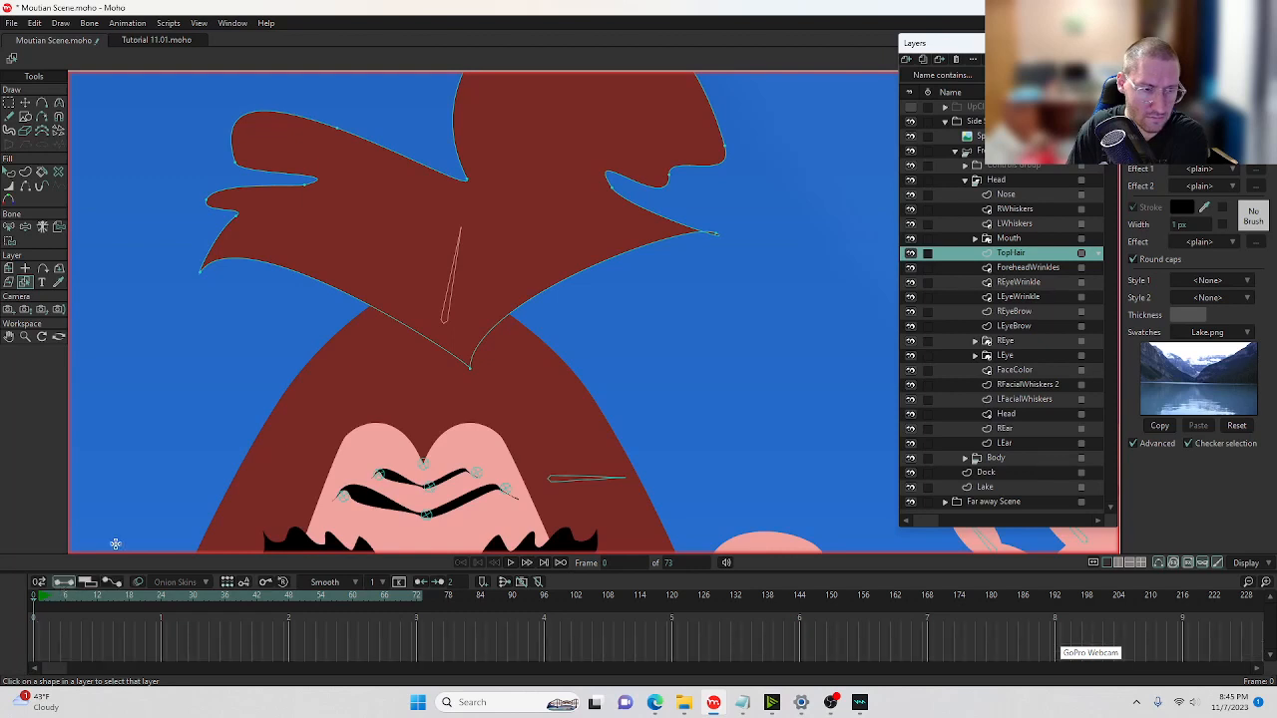
{"action": "left_click", "coordinate": [26, 103]}
{"action": "left_click", "coordinate": [199, 273]}
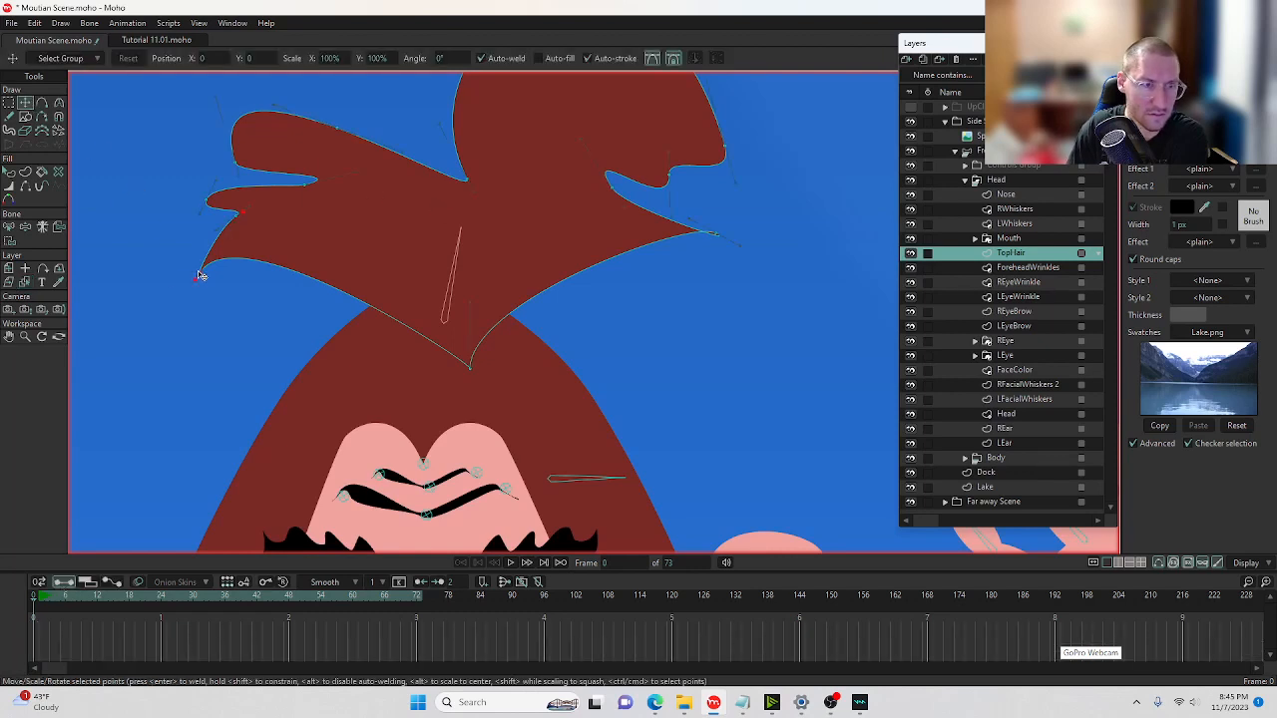
{"action": "left_click", "coordinate": [160, 599]}
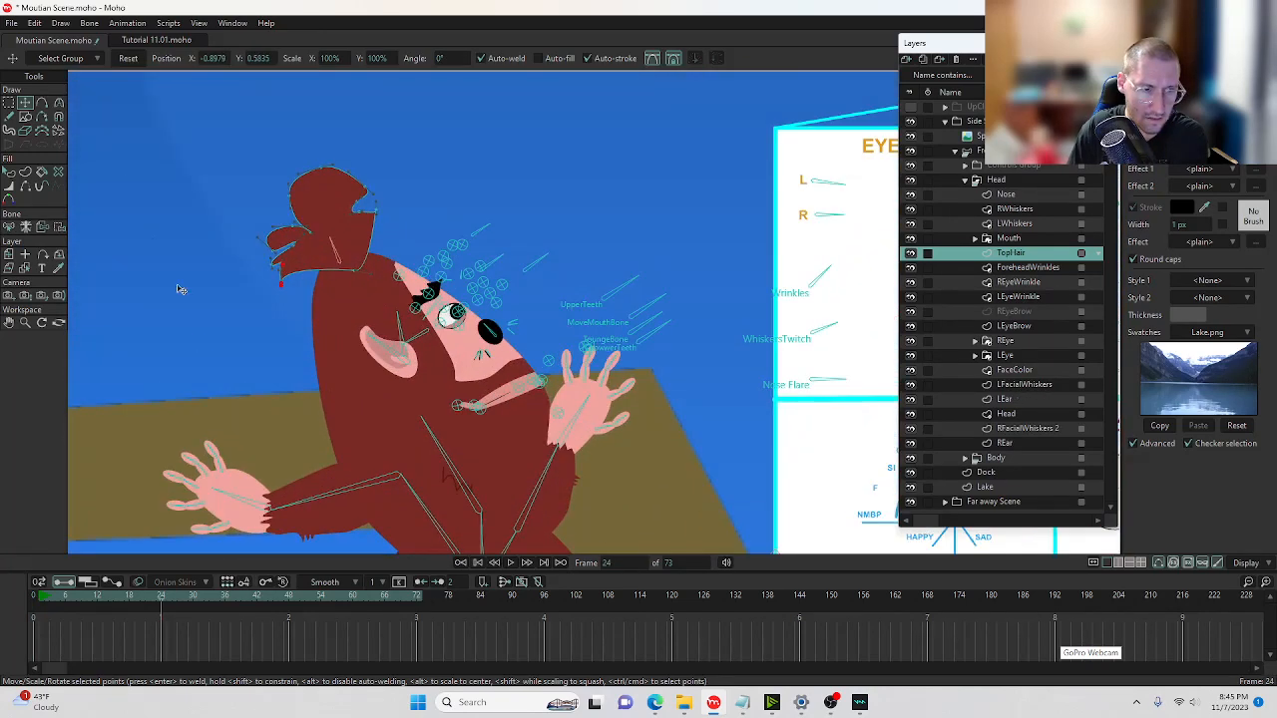
{"action": "scroll", "coordinate": [284, 278], "scroll_direction": "up", "scroll_amount": 5}
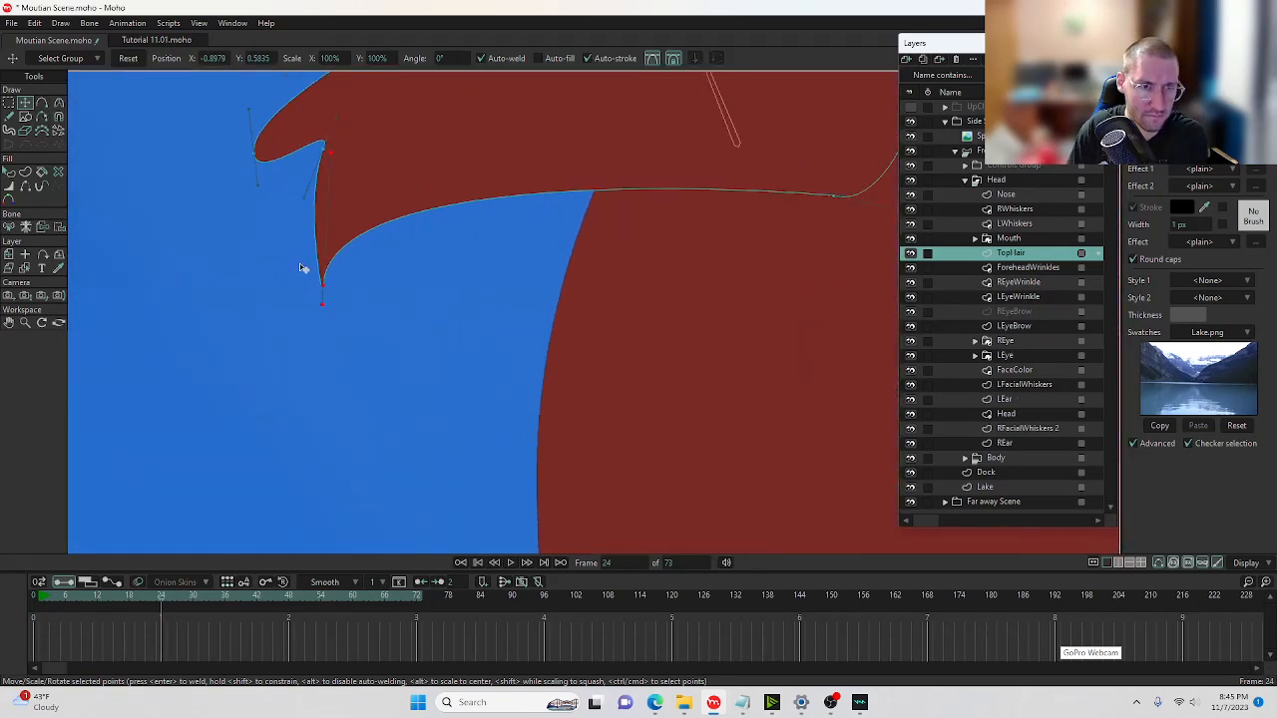
{"action": "left_click_drag", "start_coordinate": [324, 289], "coordinate": [323, 325]}
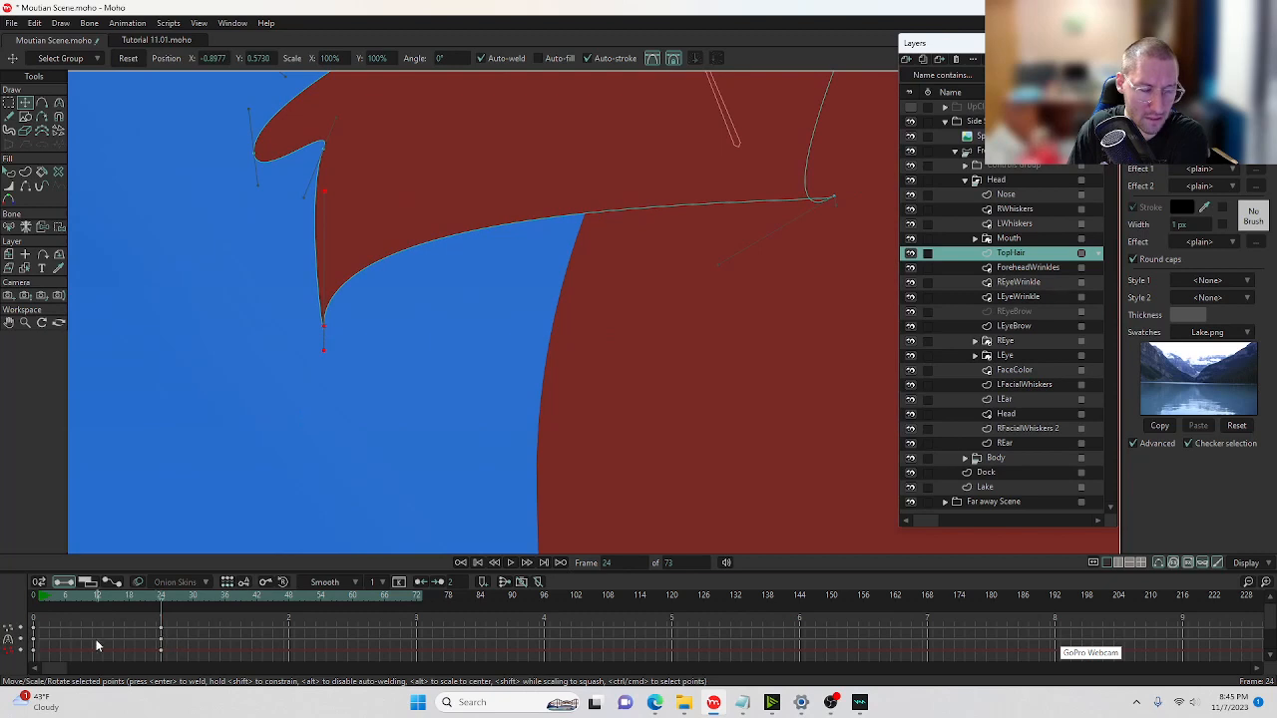
Display the Selected Point Motion curve in the timeline's graph view at frame 13.
{"action": "left_click", "coordinate": [160, 635]}
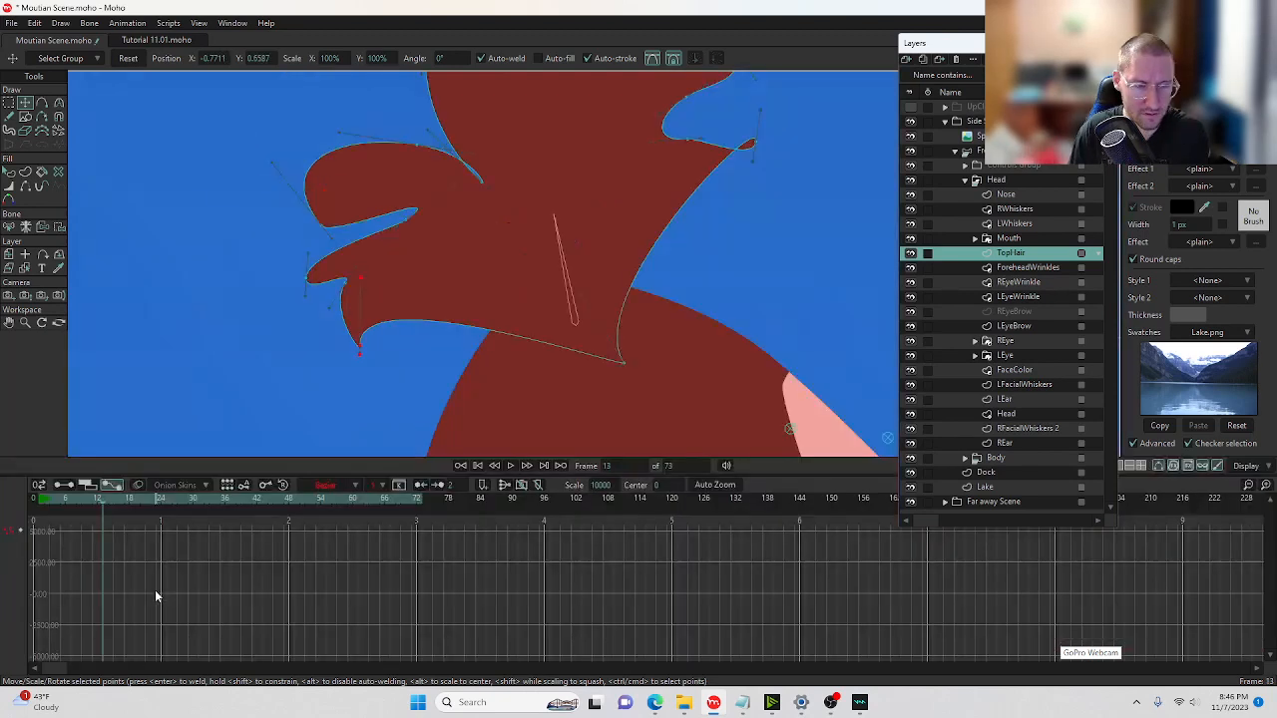
{"action": "left_click", "coordinate": [10, 535]}
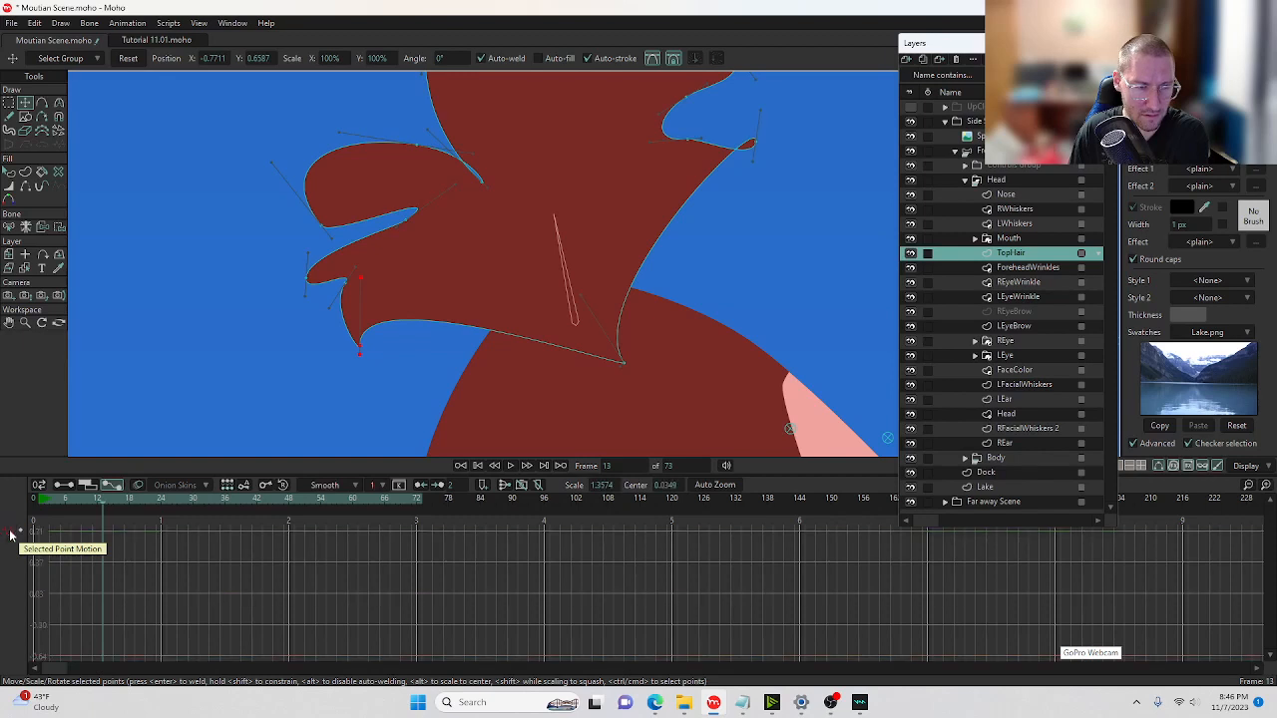
{"action": "left_click", "coordinate": [11, 535]}
{"action": "left_click", "coordinate": [11, 536]}
{"action": "left_click", "coordinate": [11, 537]}
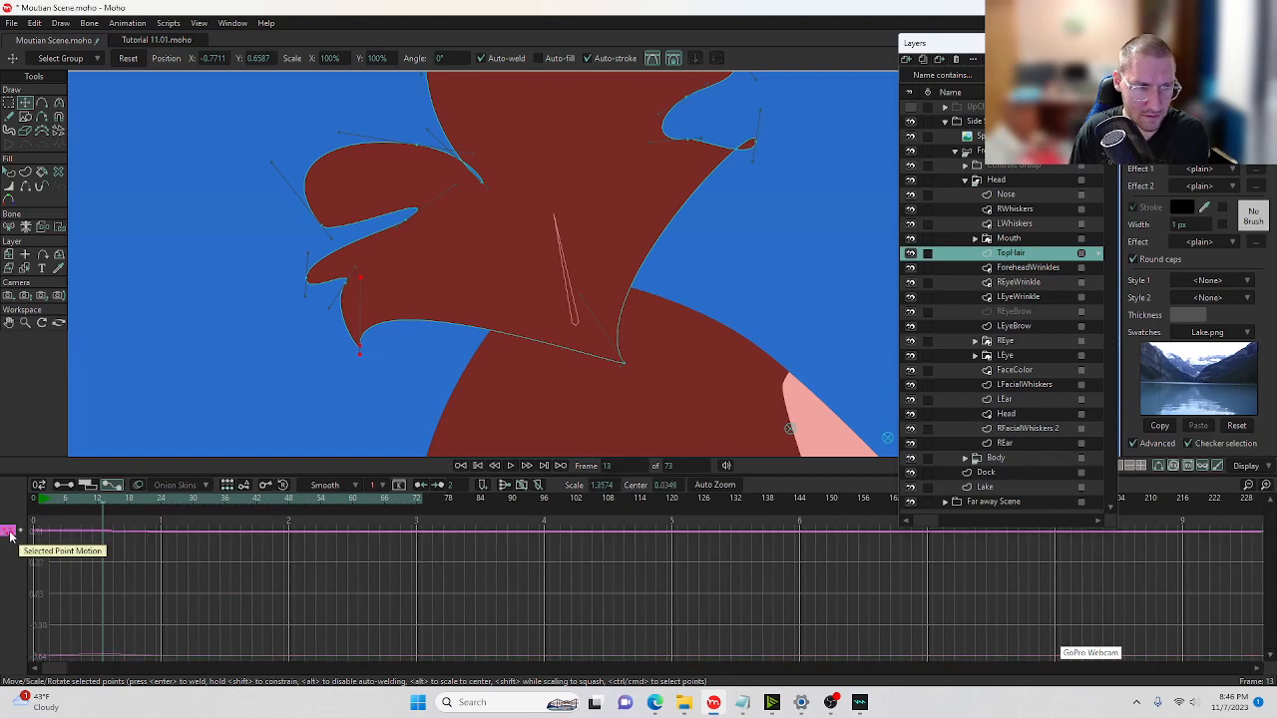
{"action": "left_click", "coordinate": [11, 537]}
Set the selected point's motion key at frame 13 to Bezier interpolation.
{"action": "left_click", "coordinate": [102, 535]}
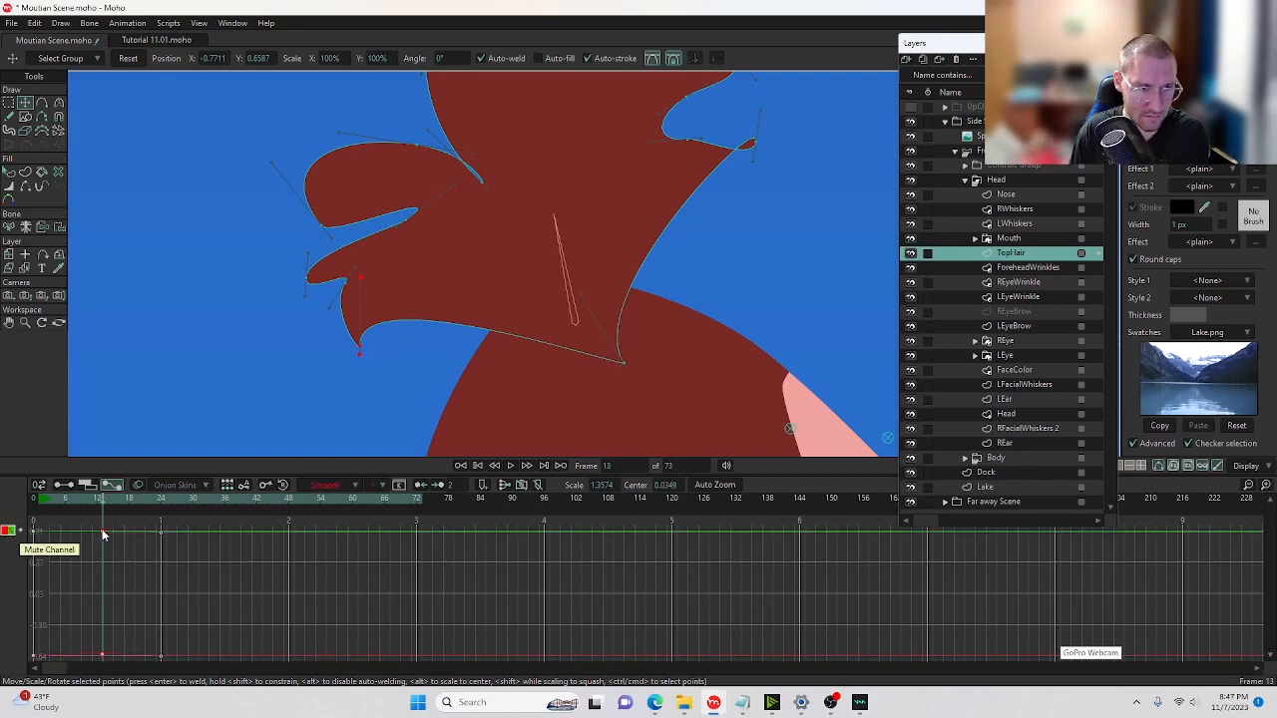
{"action": "left_click", "coordinate": [336, 486]}
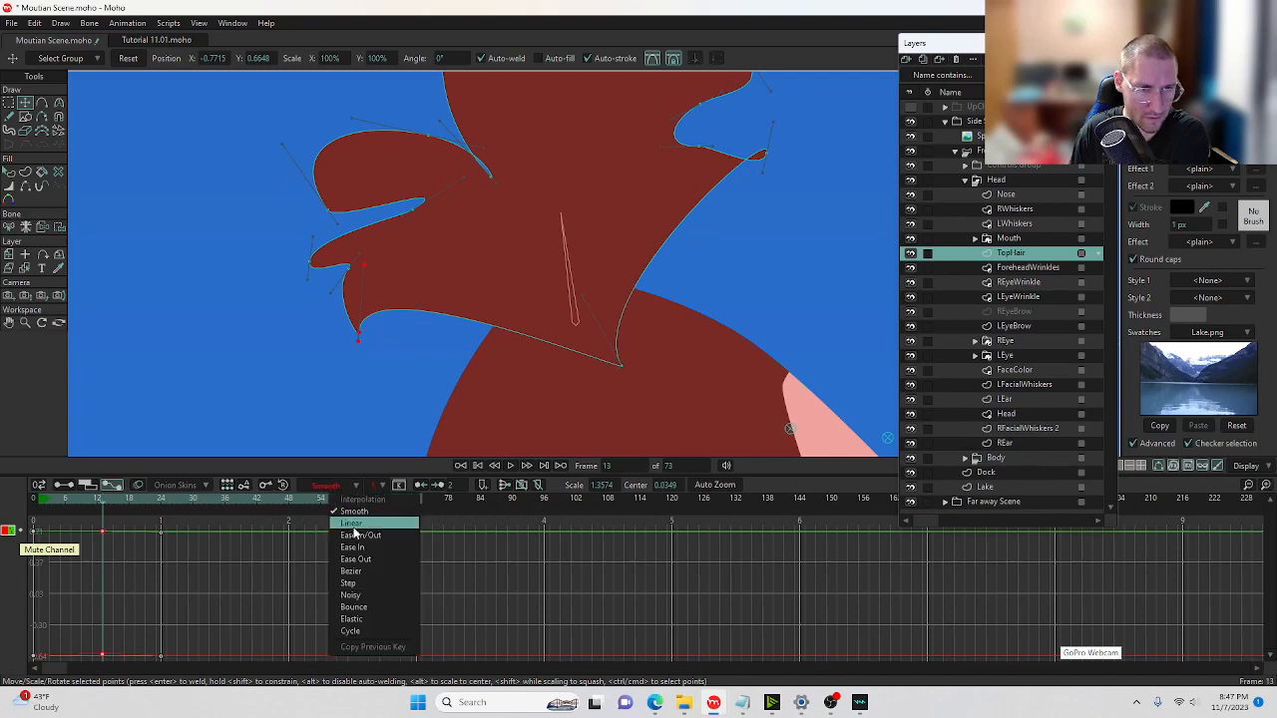
{"action": "left_click", "coordinate": [361, 572]}
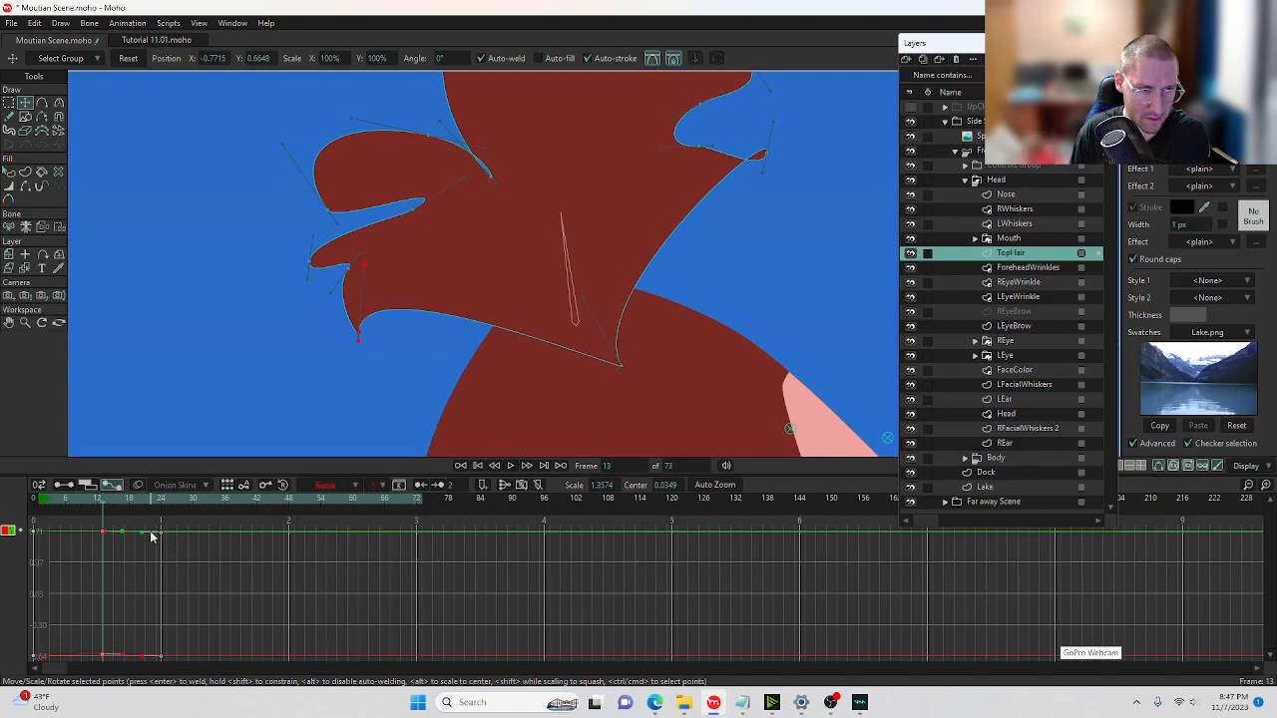
Reshape the TopHair point motion curves by adjusting the bezier handles of the keyframes at frames 13 and 24.
{"action": "left_click_drag", "start_coordinate": [123, 532], "coordinate": [163, 577]}
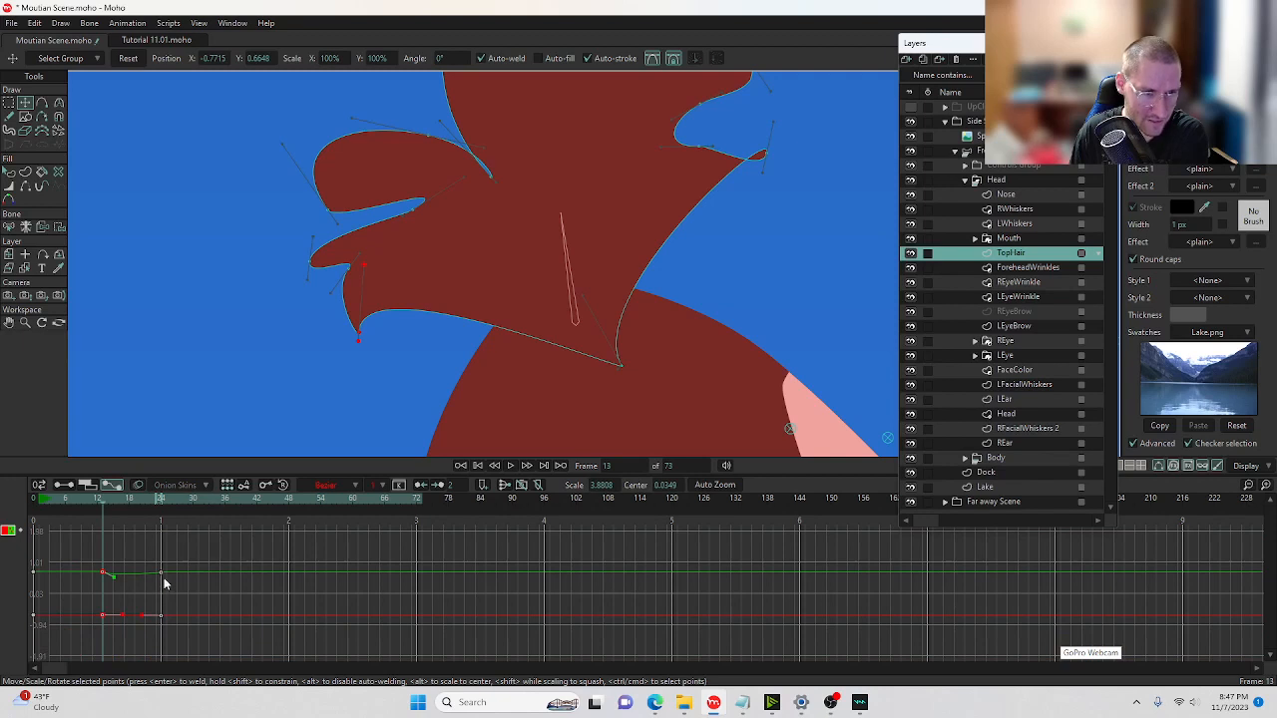
{"action": "mouse_move", "coordinate": [163, 577]}
{"action": "left_mouse_down"}
{"action": "mouse_move", "coordinate": [150, 584]}
{"action": "mouse_move", "coordinate": [171, 579]}
{"action": "mouse_move", "coordinate": [140, 573]}
{"action": "mouse_move", "coordinate": [129, 545]}
{"action": "mouse_move", "coordinate": [111, 603]}
{"action": "mouse_move", "coordinate": [126, 623]}
{"action": "mouse_move", "coordinate": [127, 606]}
{"action": "mouse_move", "coordinate": [150, 612]}
{"action": "mouse_move", "coordinate": [153, 626]}
{"action": "left_mouse_up"}
{"action": "left_click", "coordinate": [165, 579]}
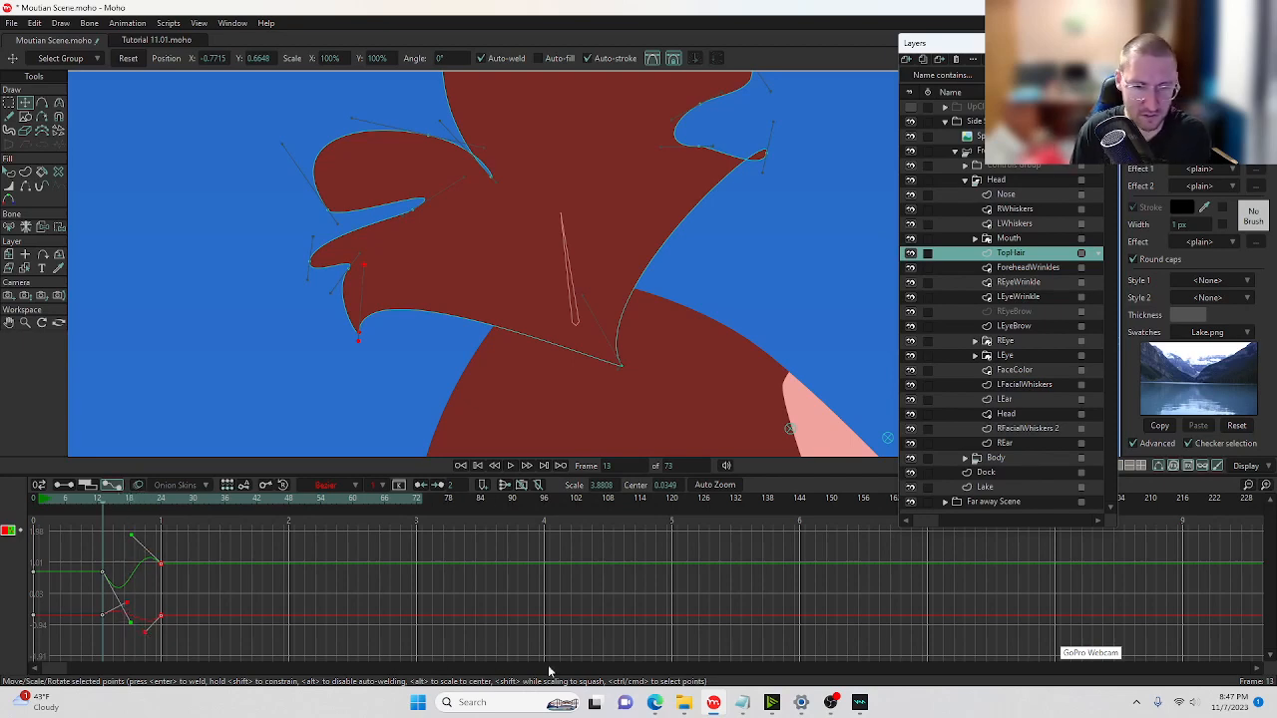
Switch to the browser and highlight the Moho 14.1 release notes on near zero-length bezier handles and Add blending render issues.
{"action": "left_click", "coordinate": [655, 702]}
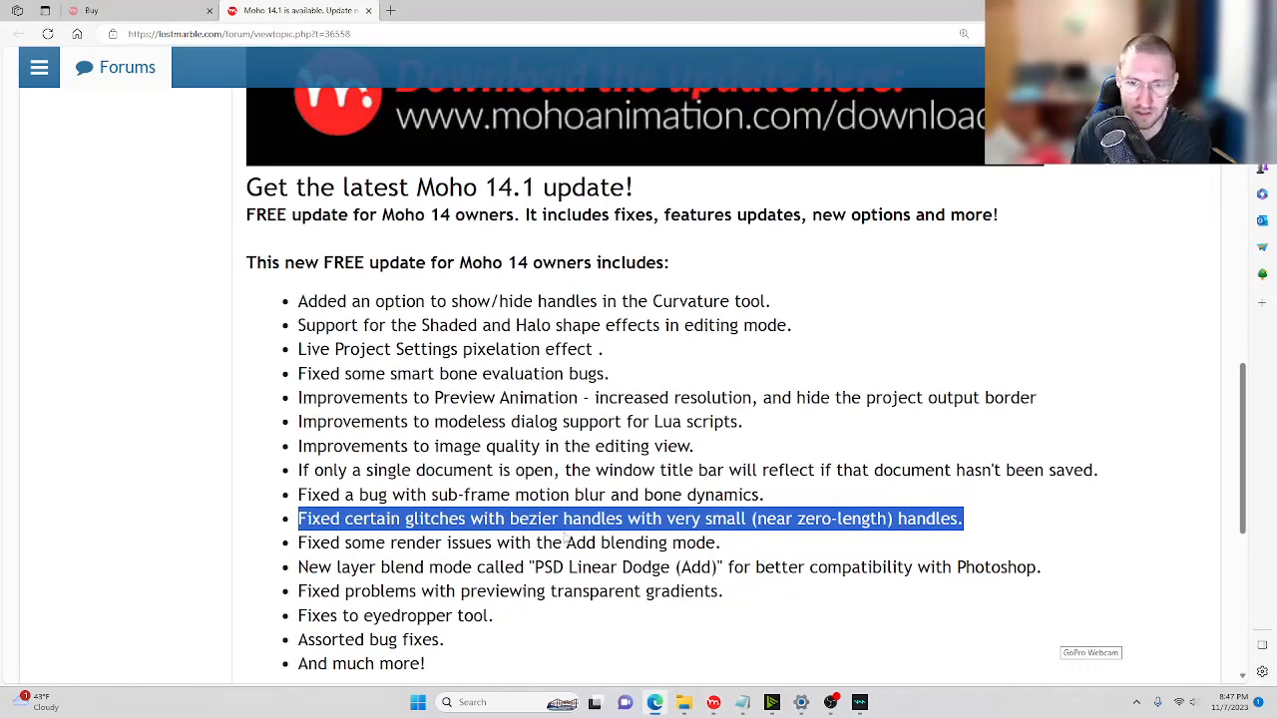
{"action": "left_click_drag", "start_coordinate": [758, 518], "coordinate": [956, 519]}
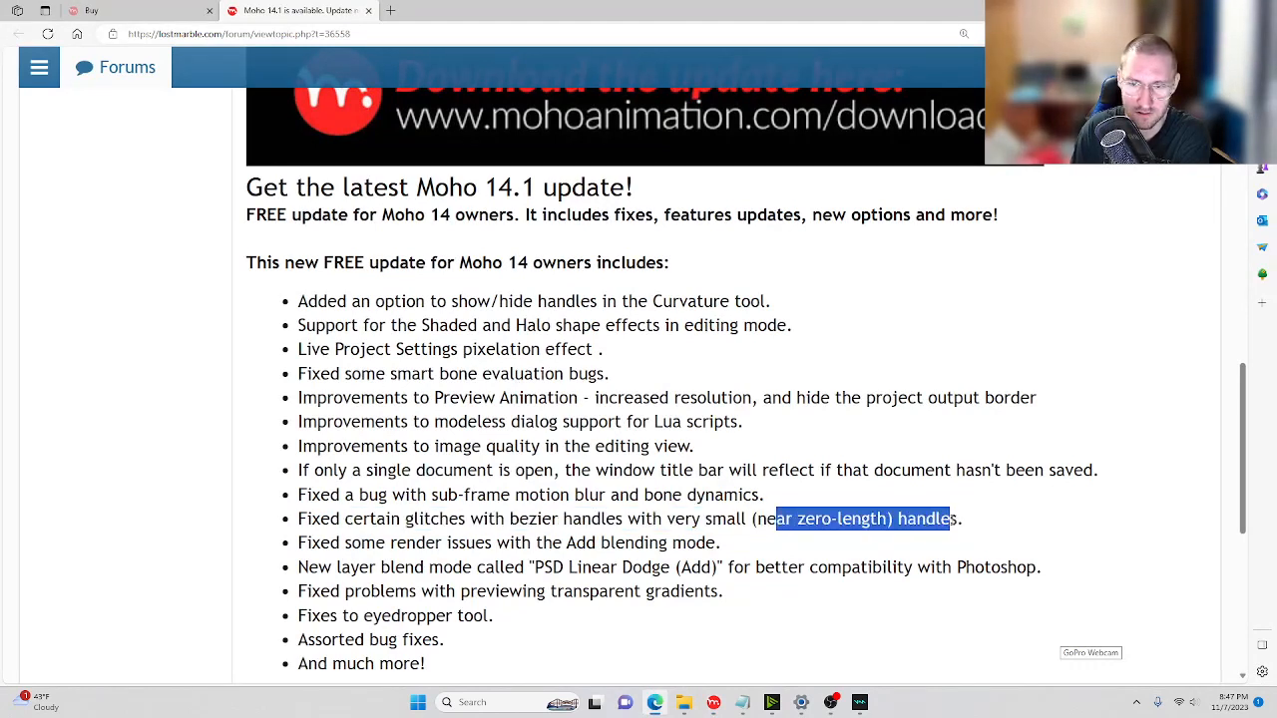
{"action": "left_click", "coordinate": [678, 543]}
{"action": "left_click_drag", "start_coordinate": [321, 543], "coordinate": [719, 543]}
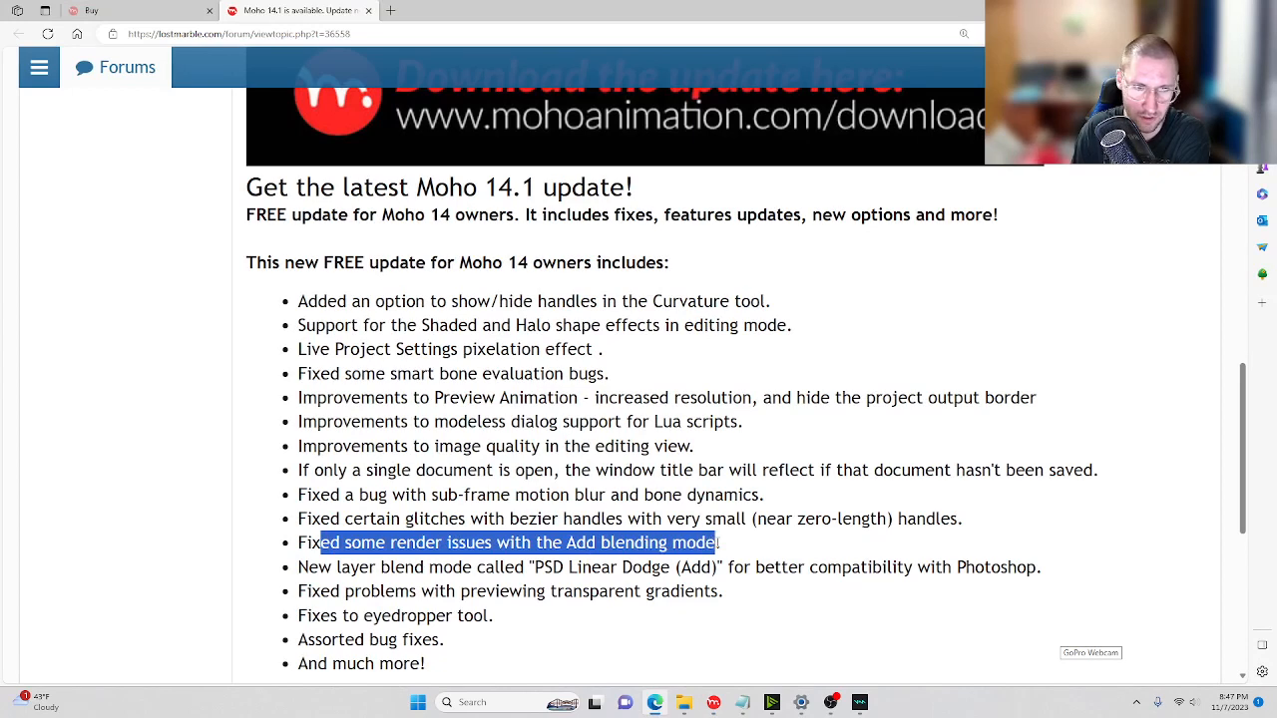
{"action": "left_click", "coordinate": [736, 519]}
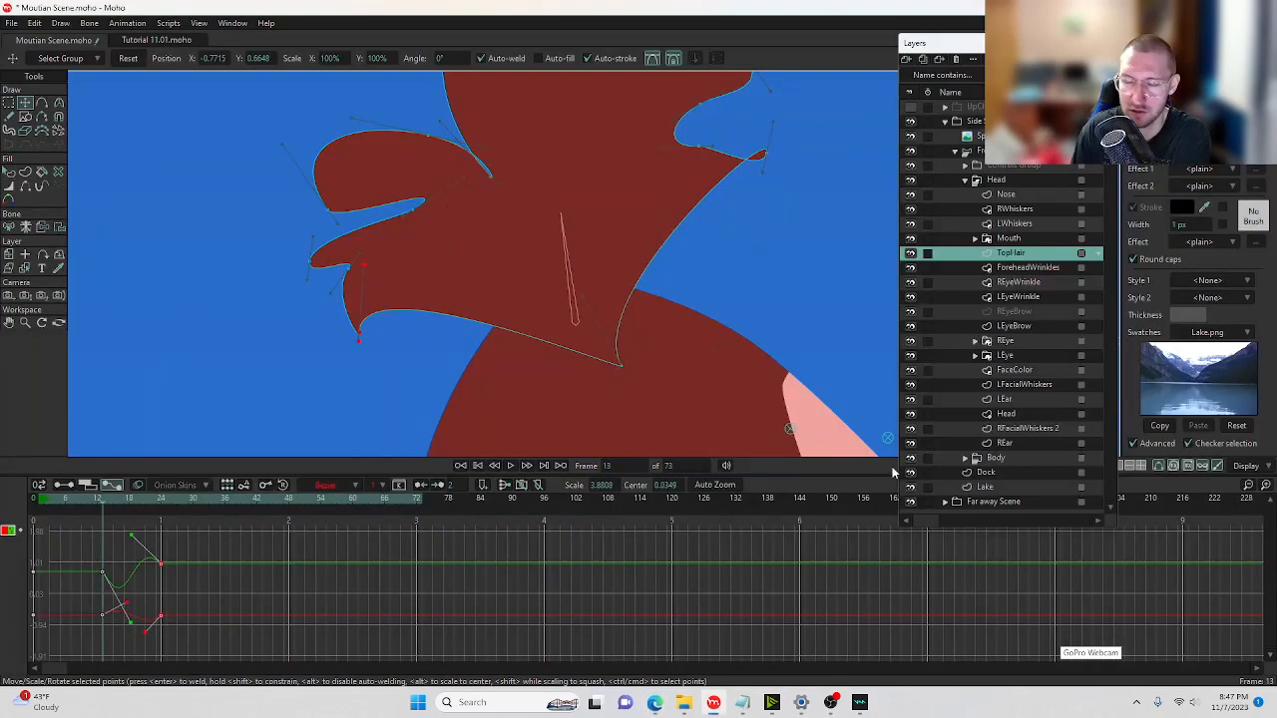
Back in Moho, delete the TopHair keyframes at frames 13 and 24 in the keyframe timeline and move to frame 24.
{"action": "scroll", "coordinate": [652, 404], "scroll_direction": "down", "scroll_amount": 5}
{"action": "left_click_drag", "start_coordinate": [664, 389], "coordinate": [402, 225]}
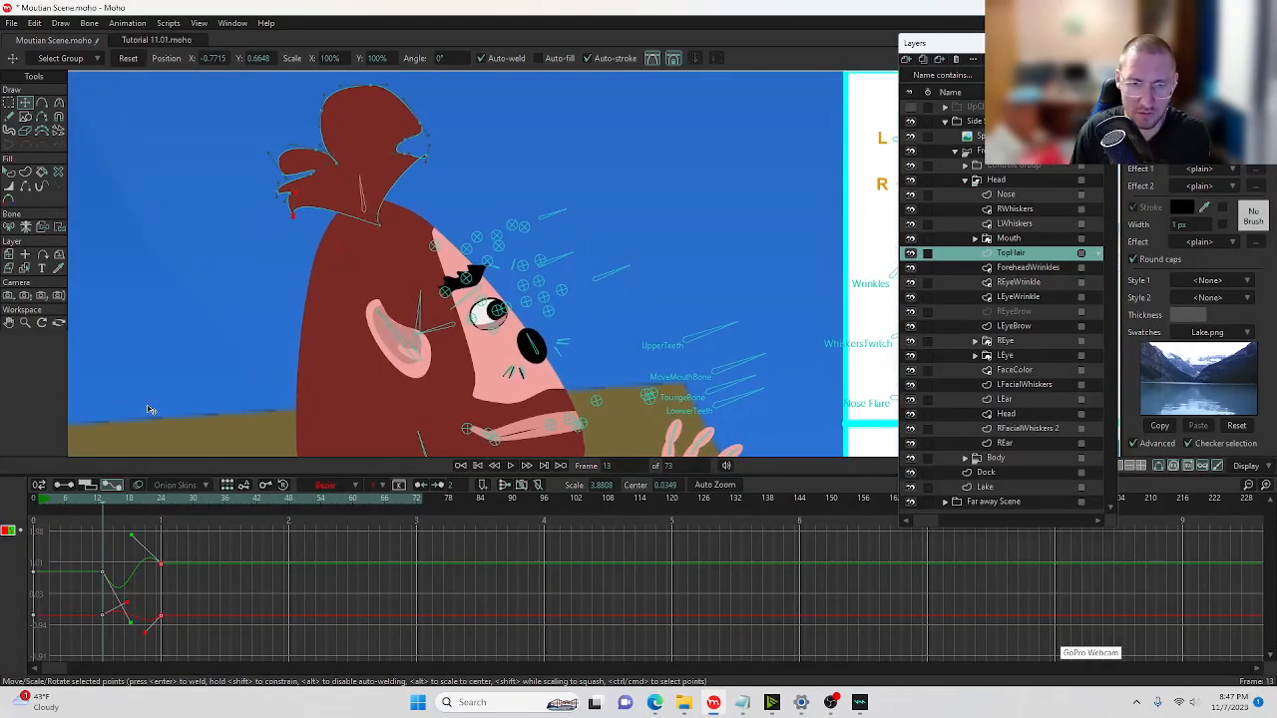
{"action": "left_click", "coordinate": [64, 485]}
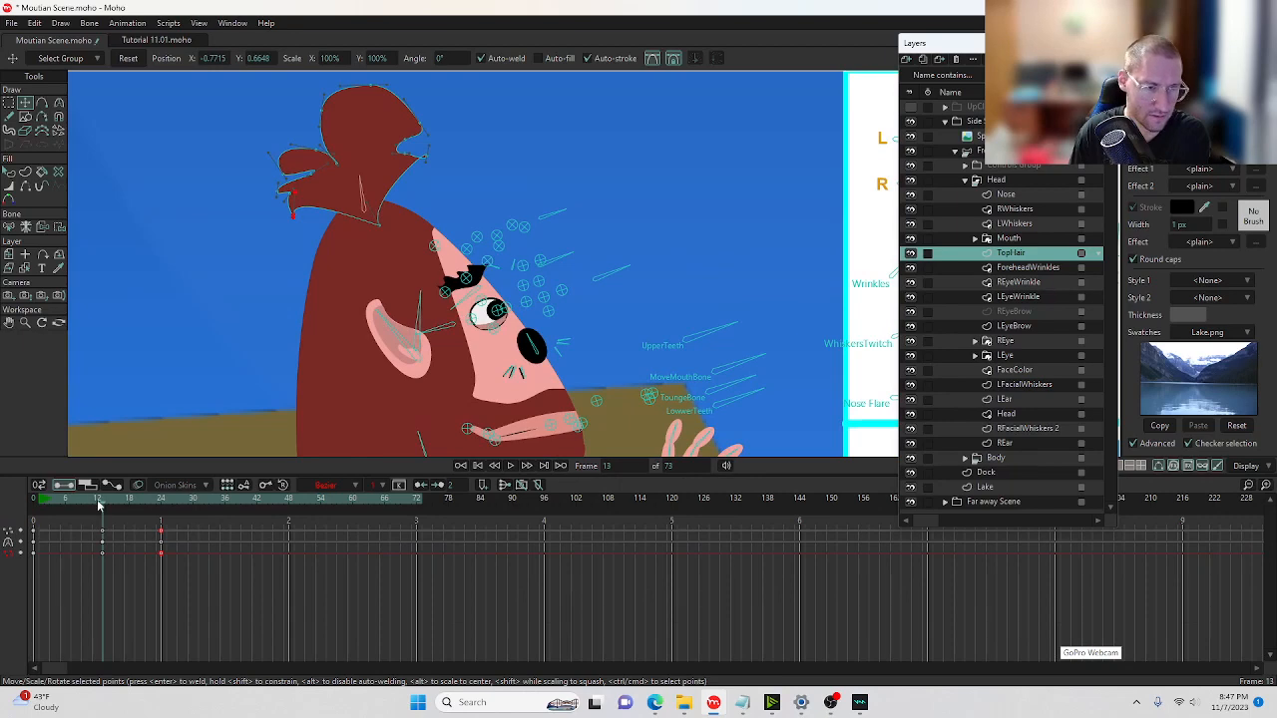
{"action": "left_click_drag", "start_coordinate": [98, 506], "coordinate": [136, 572]}
{"action": "key", "text": "Delete"}
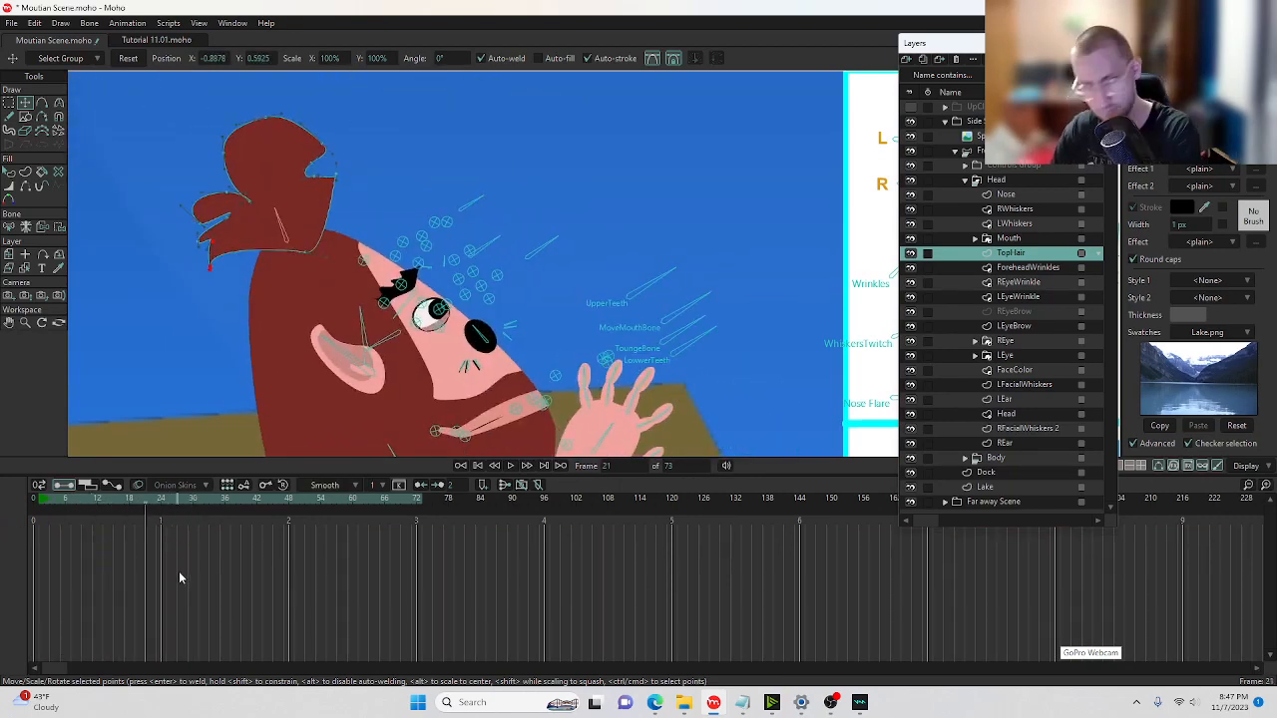
{"action": "mouse_move", "coordinate": [145, 505]}
{"action": "left_mouse_down"}
{"action": "mouse_move", "coordinate": [60, 504]}
{"action": "mouse_move", "coordinate": [159, 502]}
{"action": "left_mouse_up"}
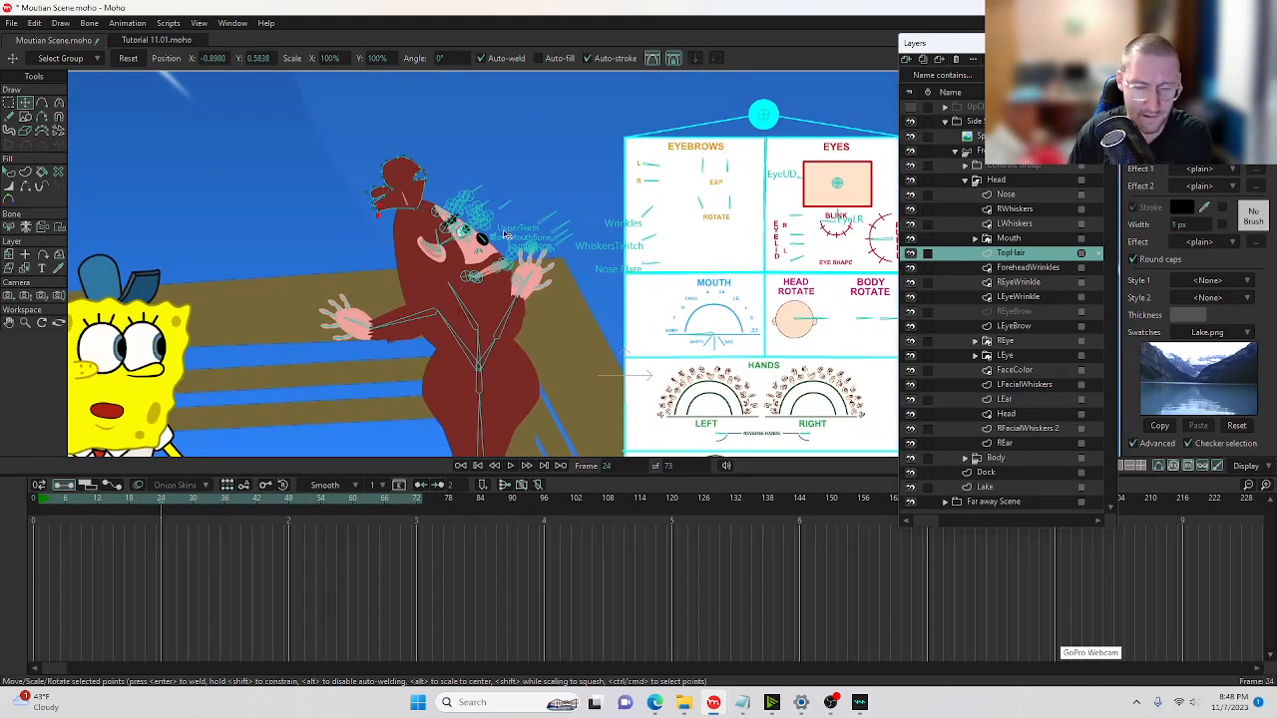
At frame 0, set the TopHair layer's blending mode to Add in its layer settings.
{"action": "double_click", "coordinate": [1026, 256]}
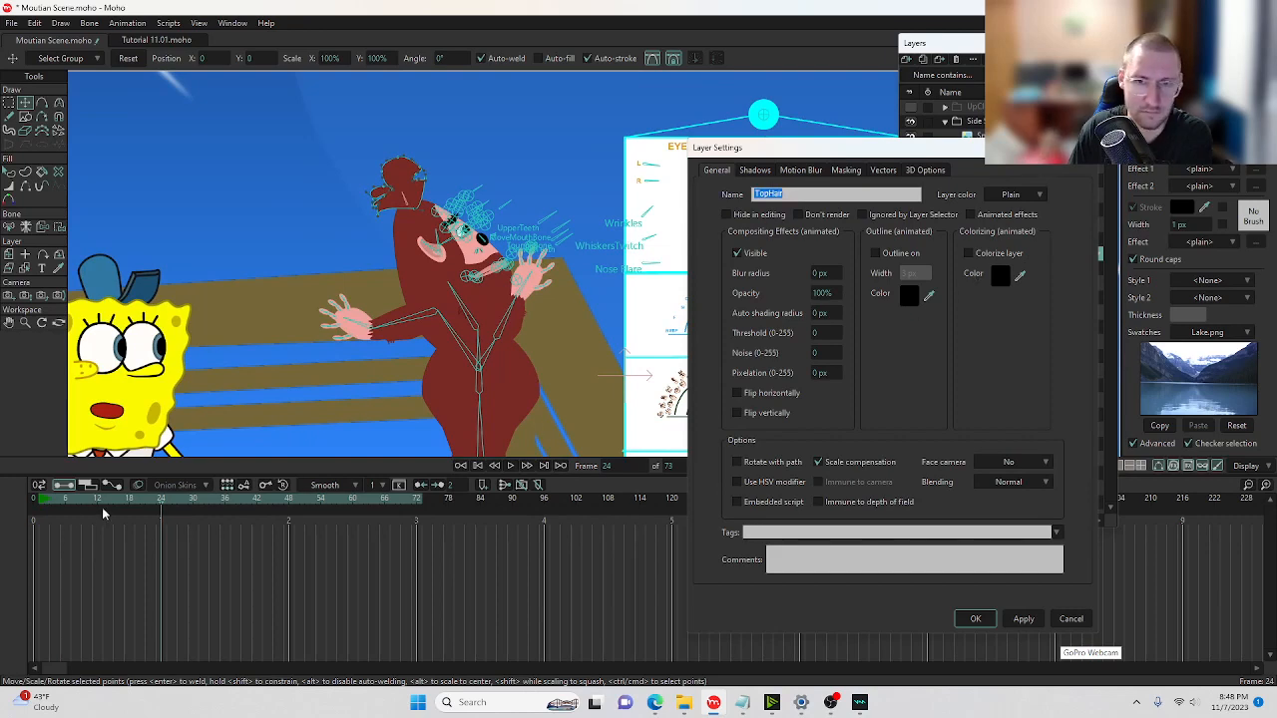
{"action": "left_click", "coordinate": [34, 498]}
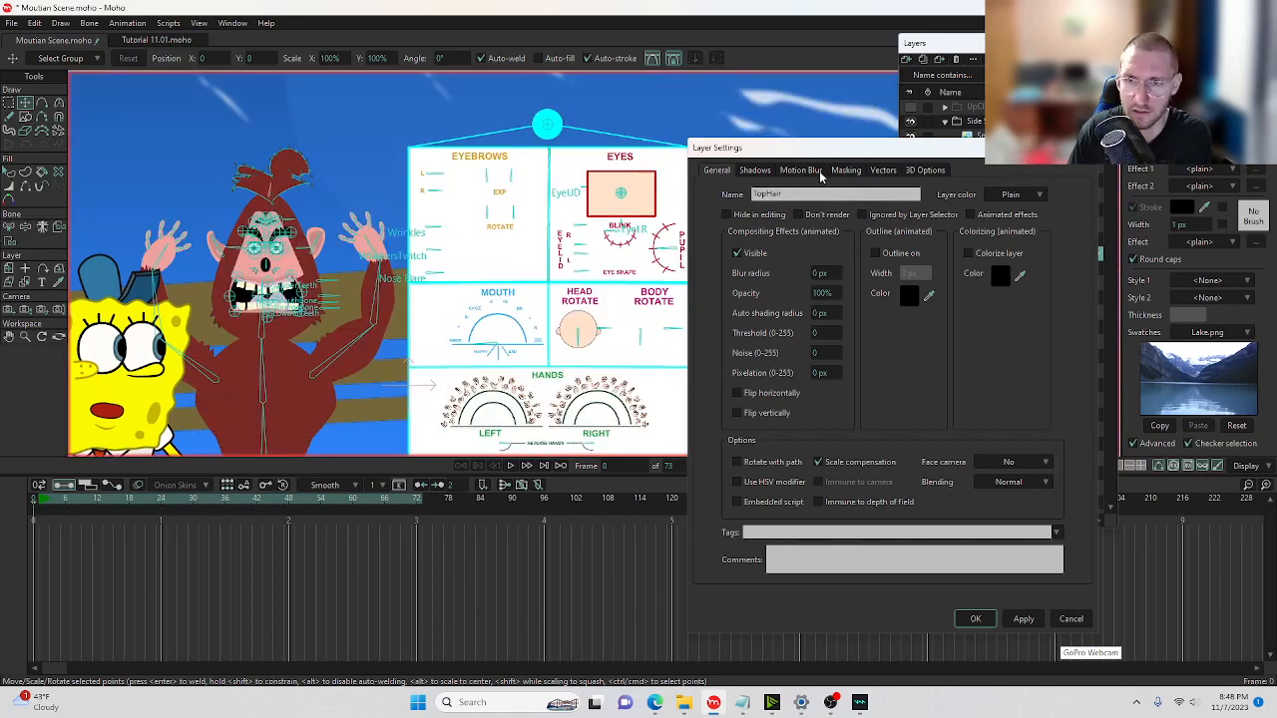
{"action": "left_click", "coordinate": [1010, 482]}
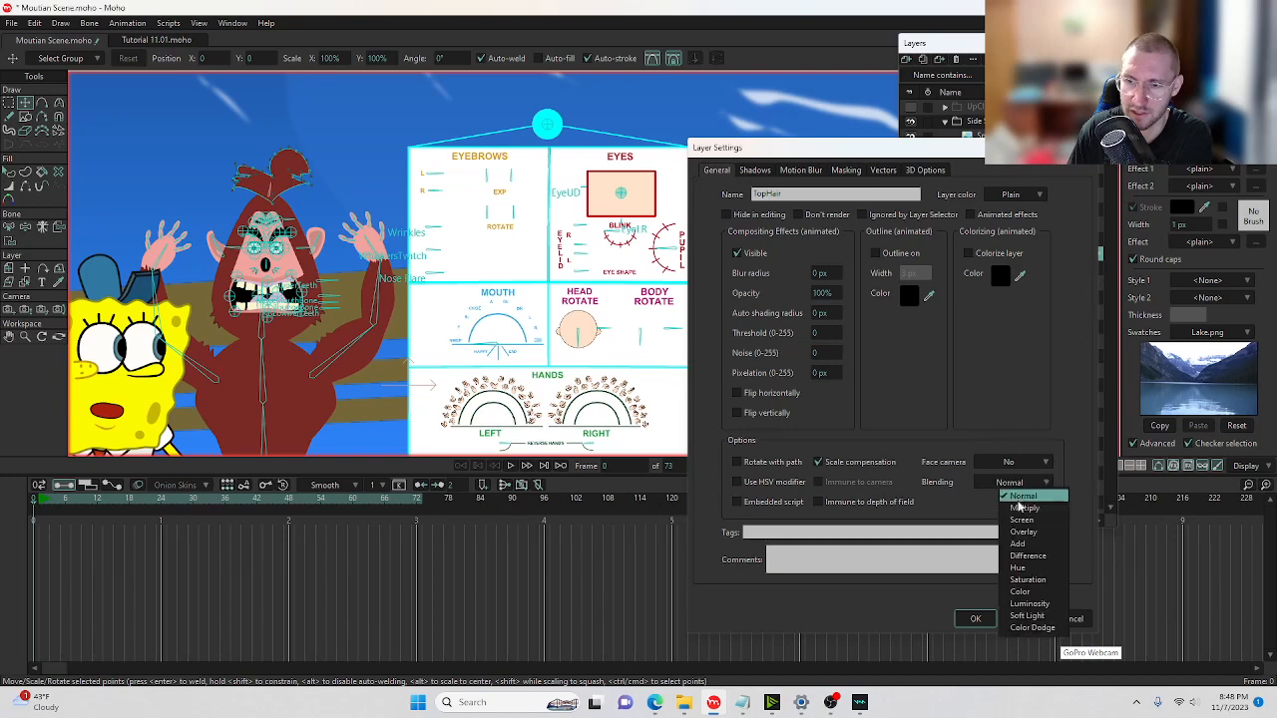
{"action": "left_click", "coordinate": [1021, 546]}
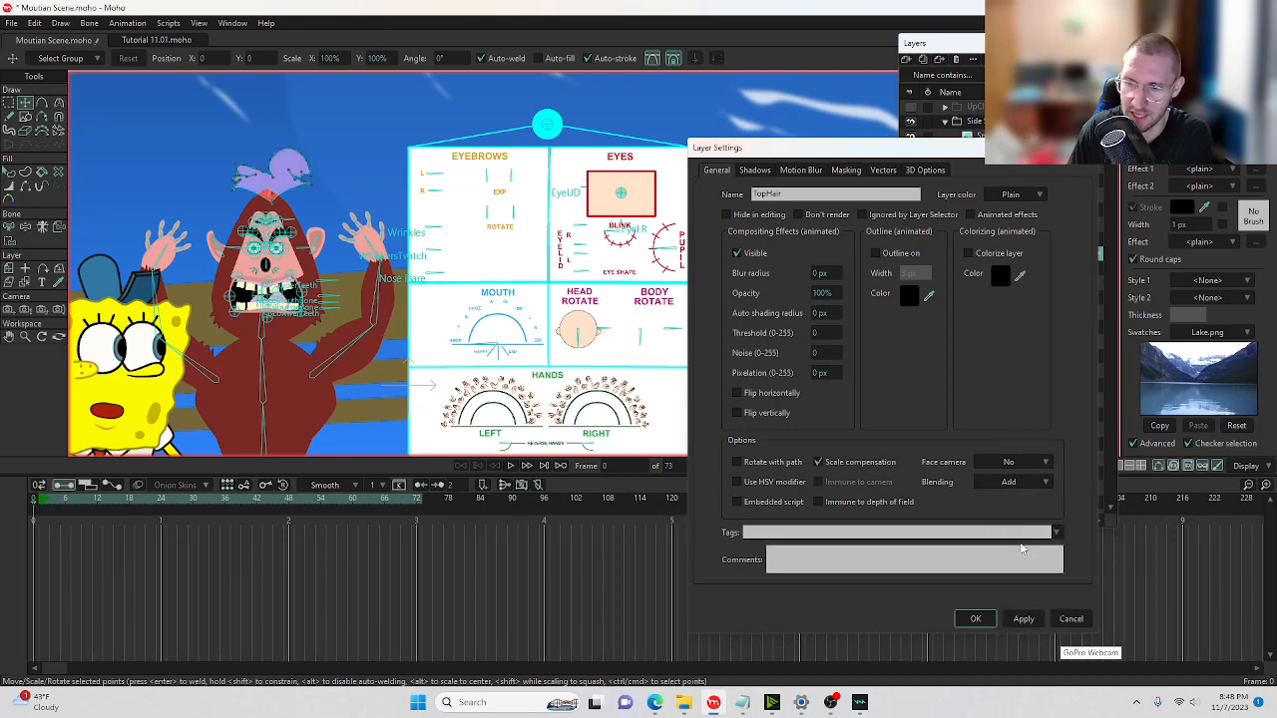
{"action": "left_click", "coordinate": [976, 620]}
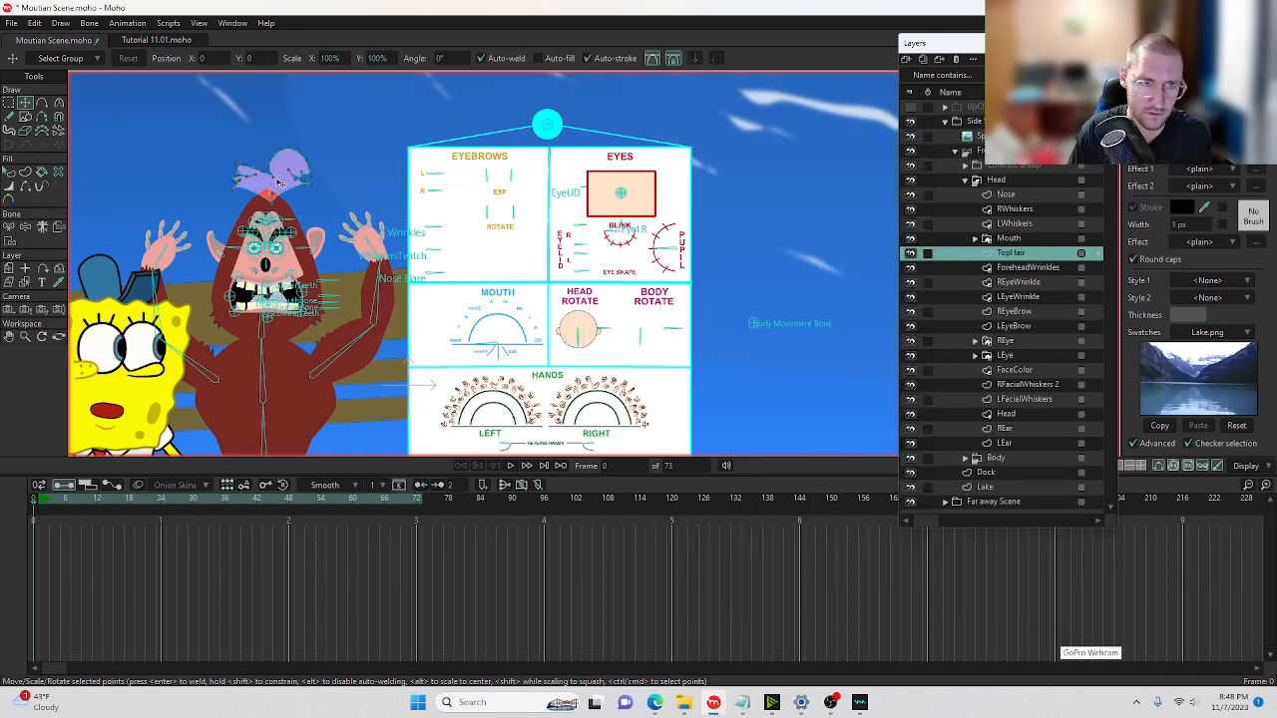
{"action": "scroll", "coordinate": [280, 183], "scroll_direction": "down", "scroll_amount": 6}
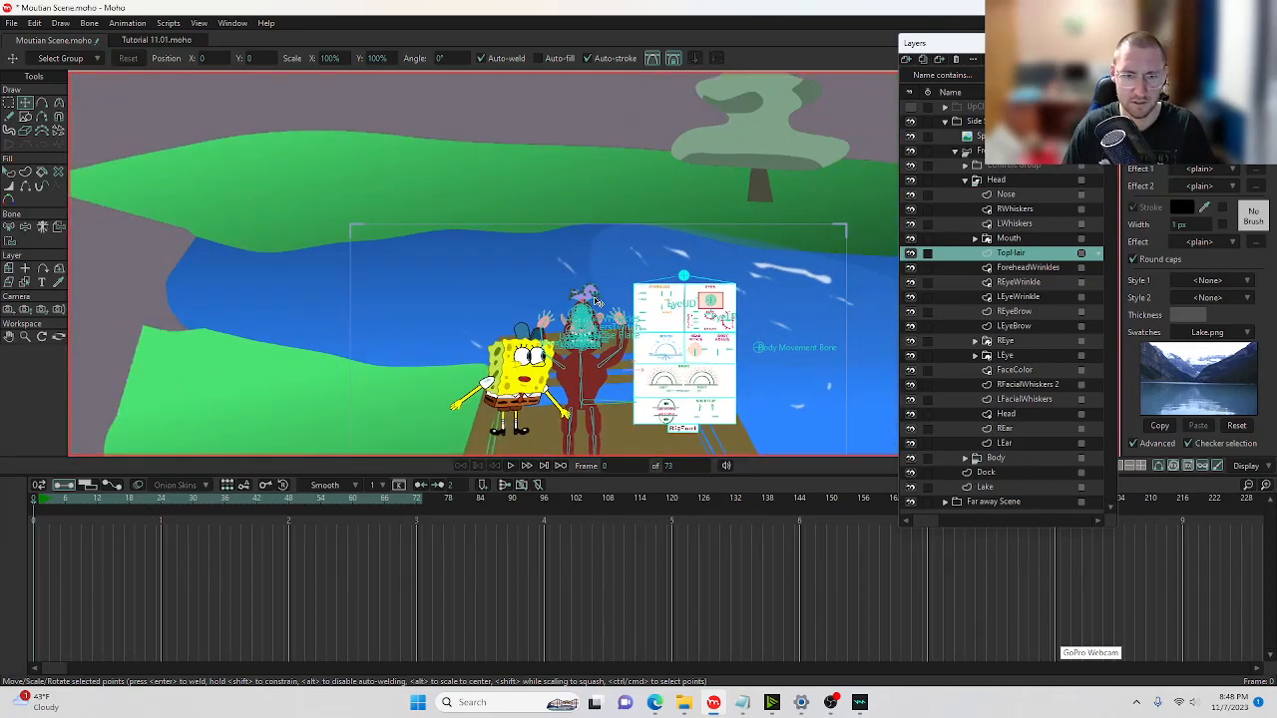
{"action": "key", "text": "ctrl+r"}
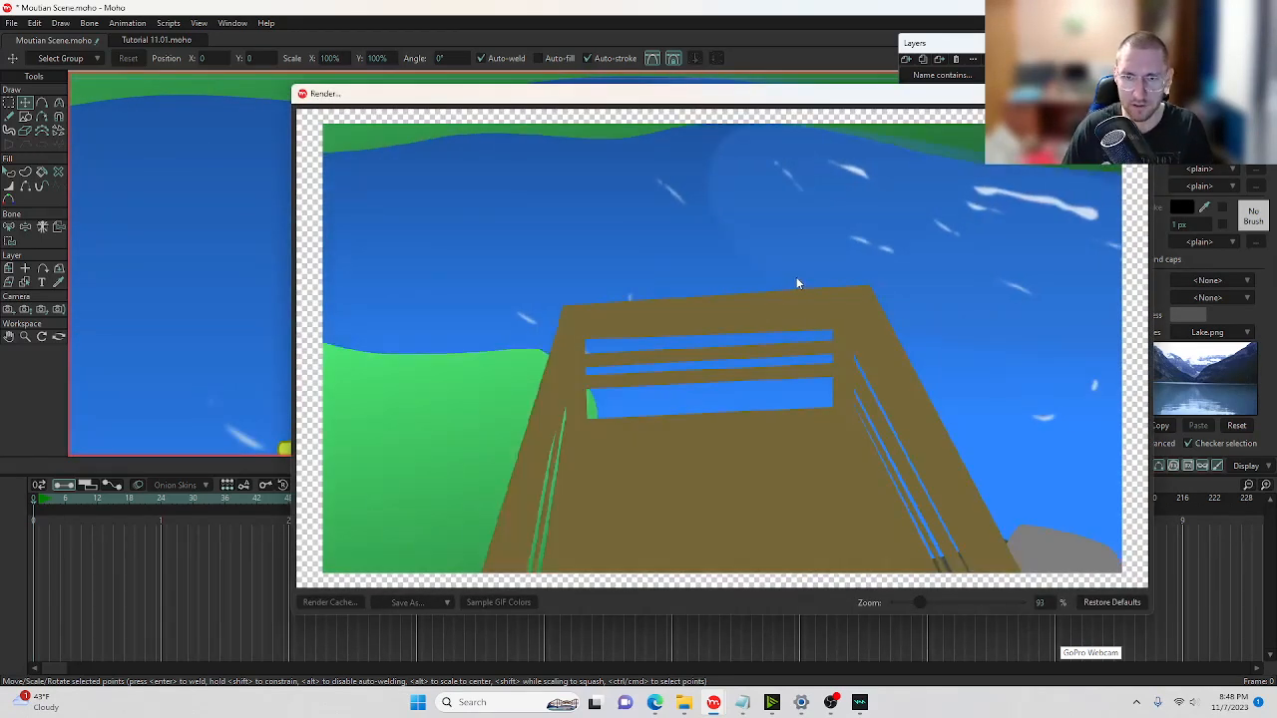
{"action": "key", "text": "Escape"}
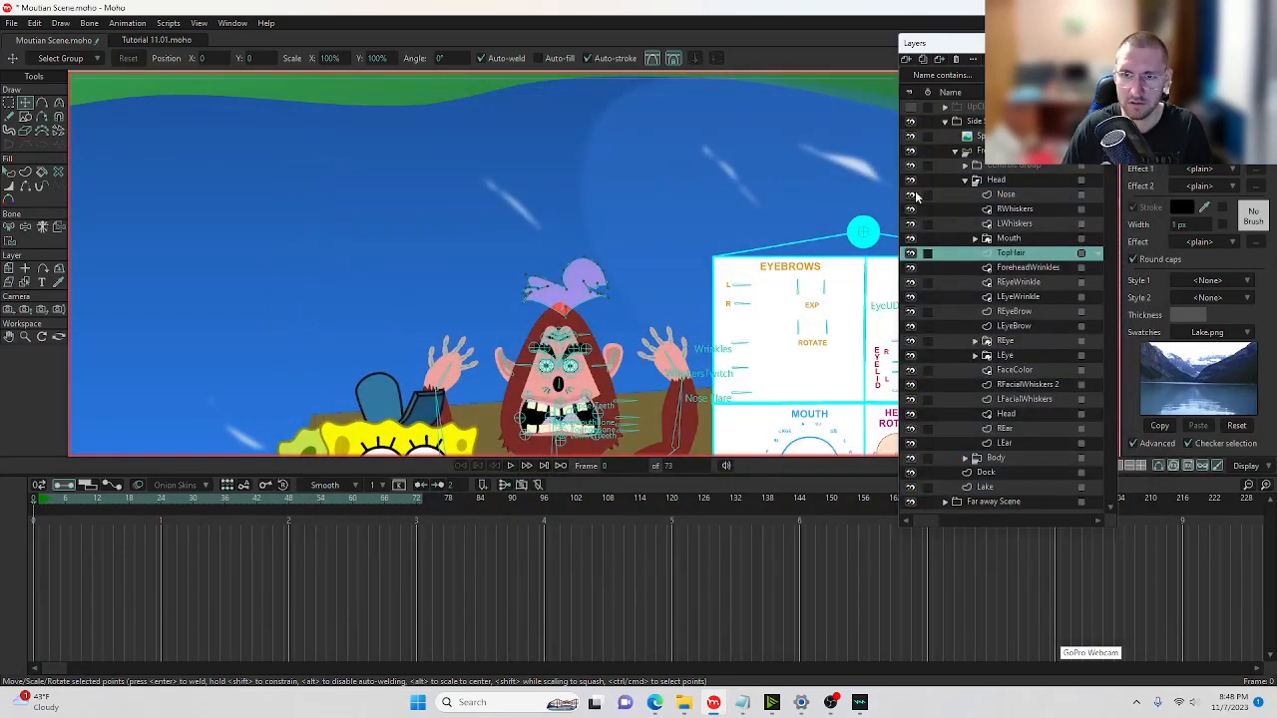
Collapse the side scene group, render frame 0 and compare the ape's hair in the render with the editing view.
{"action": "left_click", "coordinate": [945, 120]}
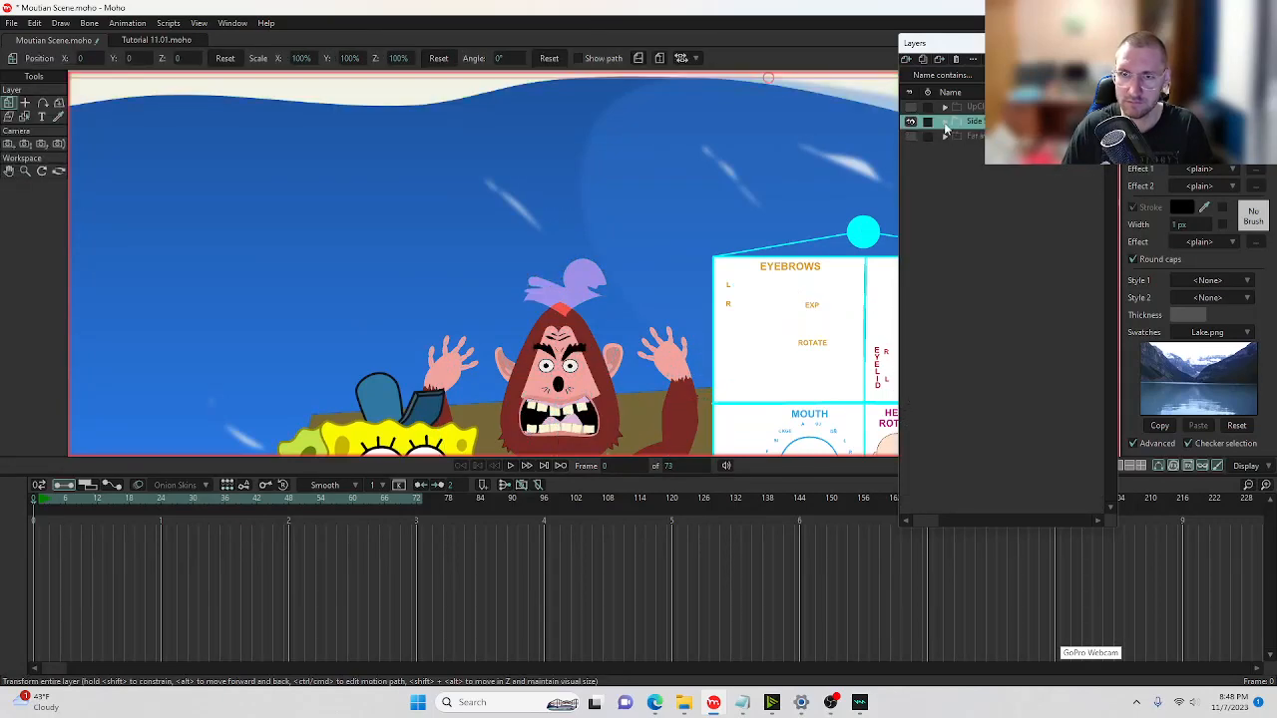
{"action": "key", "text": "ctrl+r"}
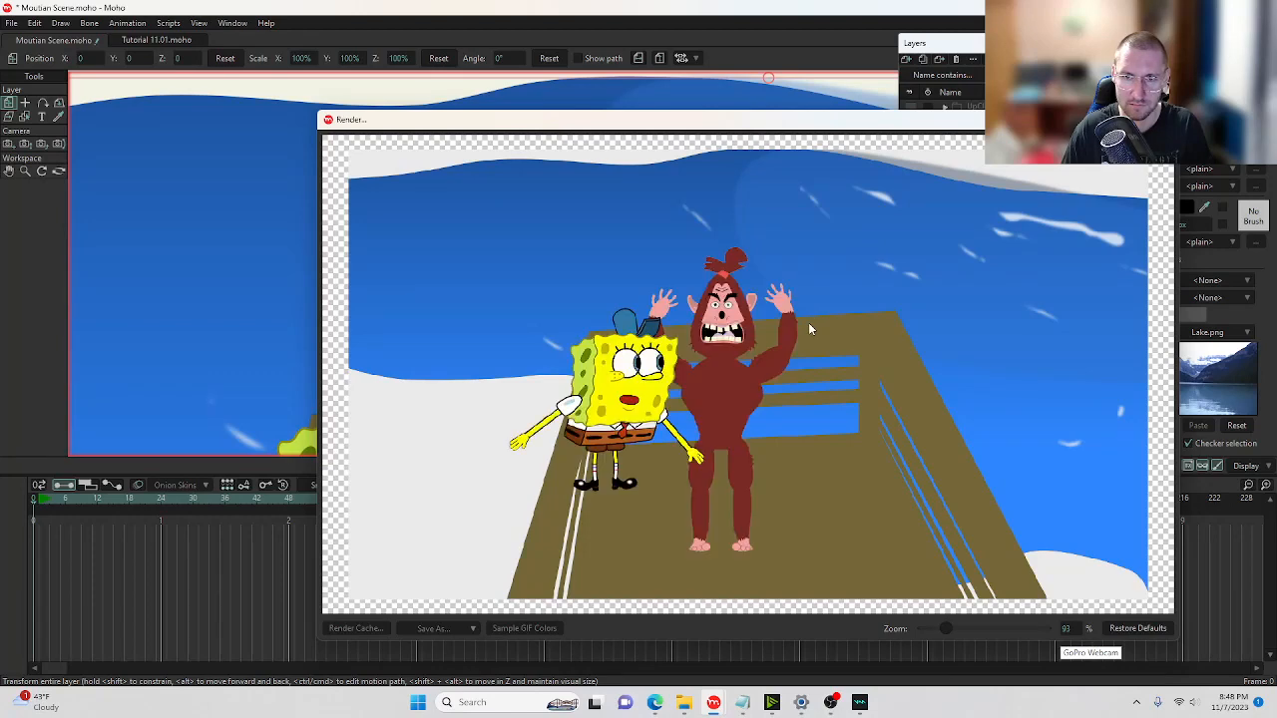
{"action": "scroll", "coordinate": [788, 299], "scroll_direction": "up", "scroll_amount": 5}
{"action": "scroll", "coordinate": [734, 237], "scroll_direction": "down", "scroll_amount": 3}
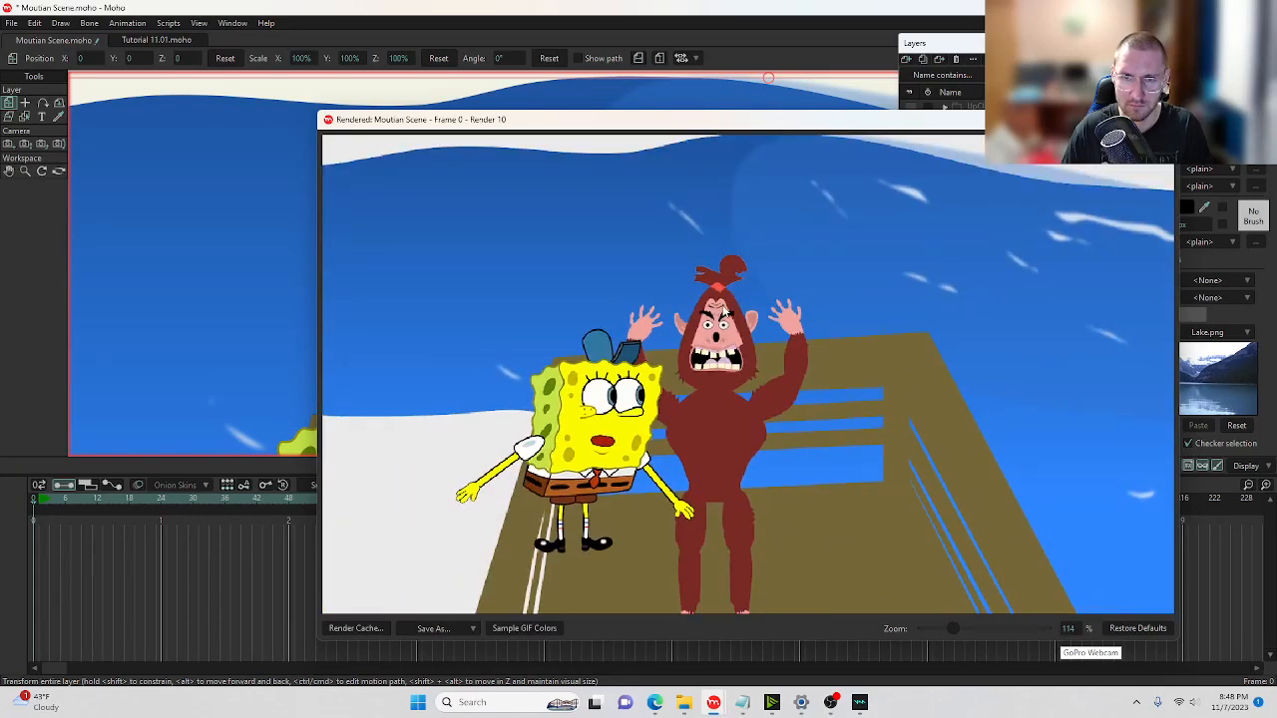
{"action": "scroll", "coordinate": [726, 296], "scroll_direction": "up", "scroll_amount": 4}
{"action": "left_click_drag", "start_coordinate": [695, 167], "coordinate": [697, 239]}
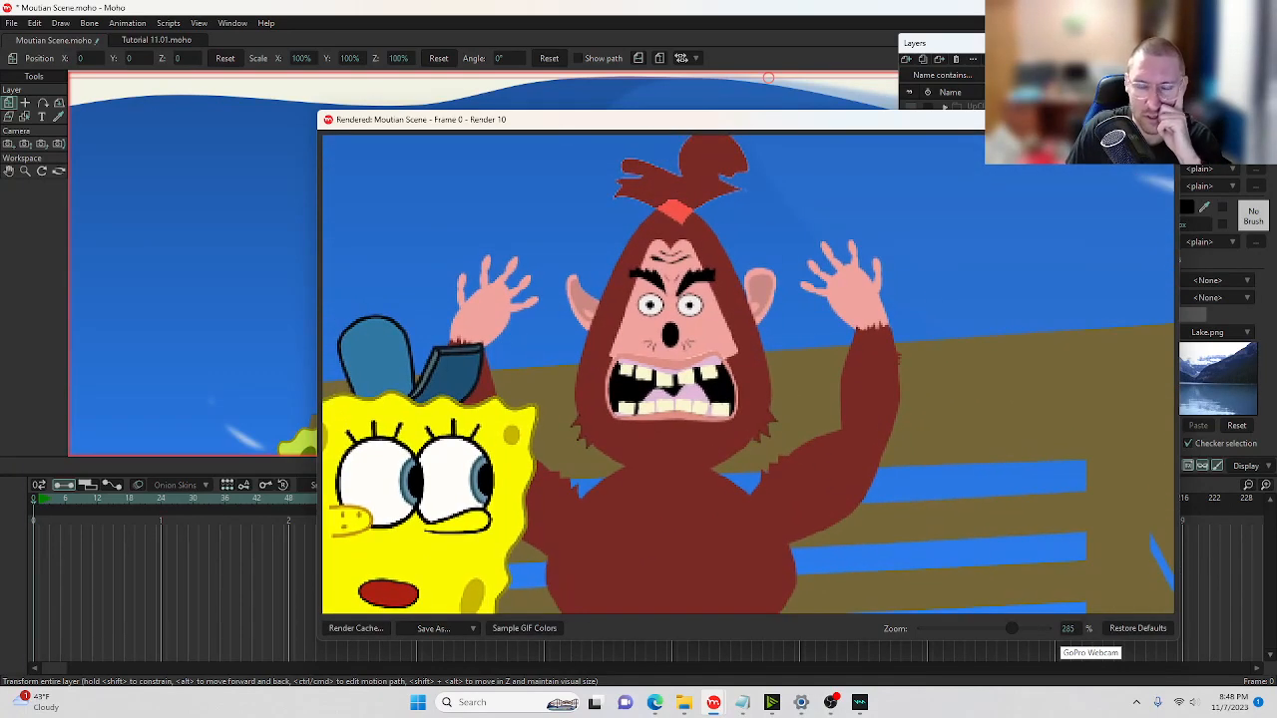
{"action": "left_click", "coordinate": [1163, 120]}
{"action": "scroll", "coordinate": [592, 304], "scroll_direction": "up", "scroll_amount": 6}
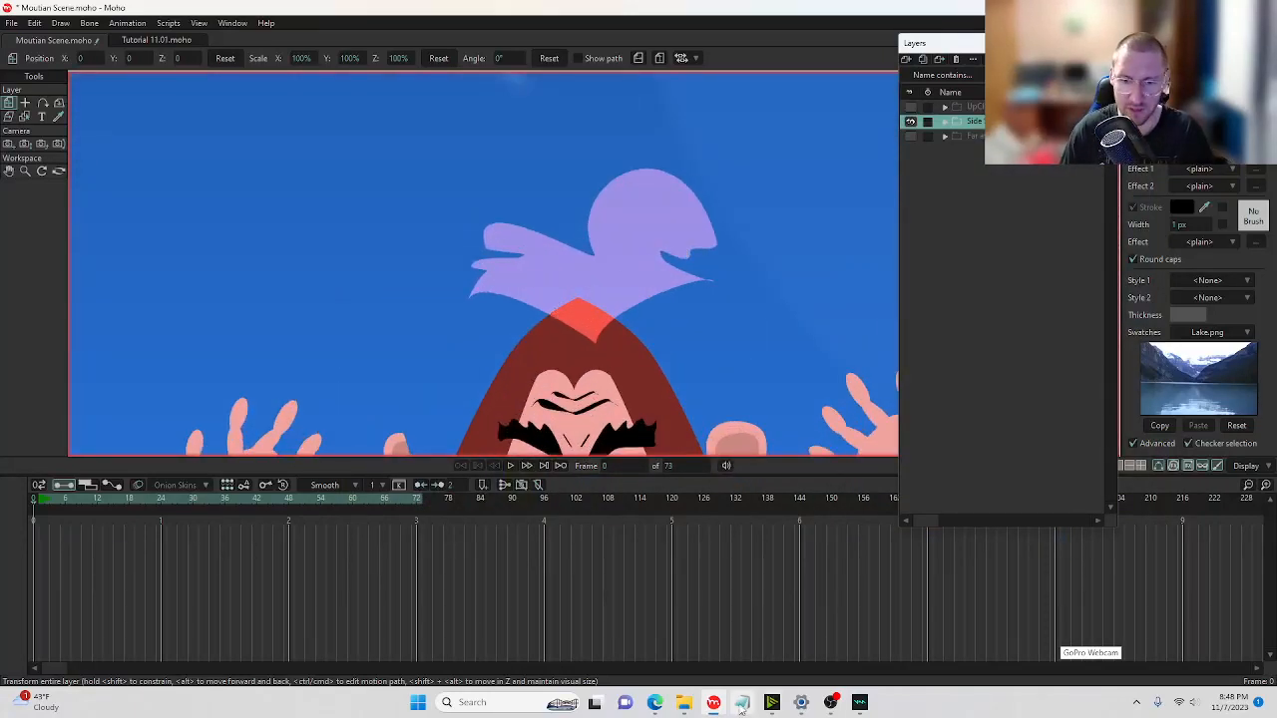
{"action": "scroll", "coordinate": [685, 380], "scroll_direction": "down", "scroll_amount": 3}
{"action": "scroll", "coordinate": [684, 380], "scroll_direction": "down", "scroll_amount": 3}
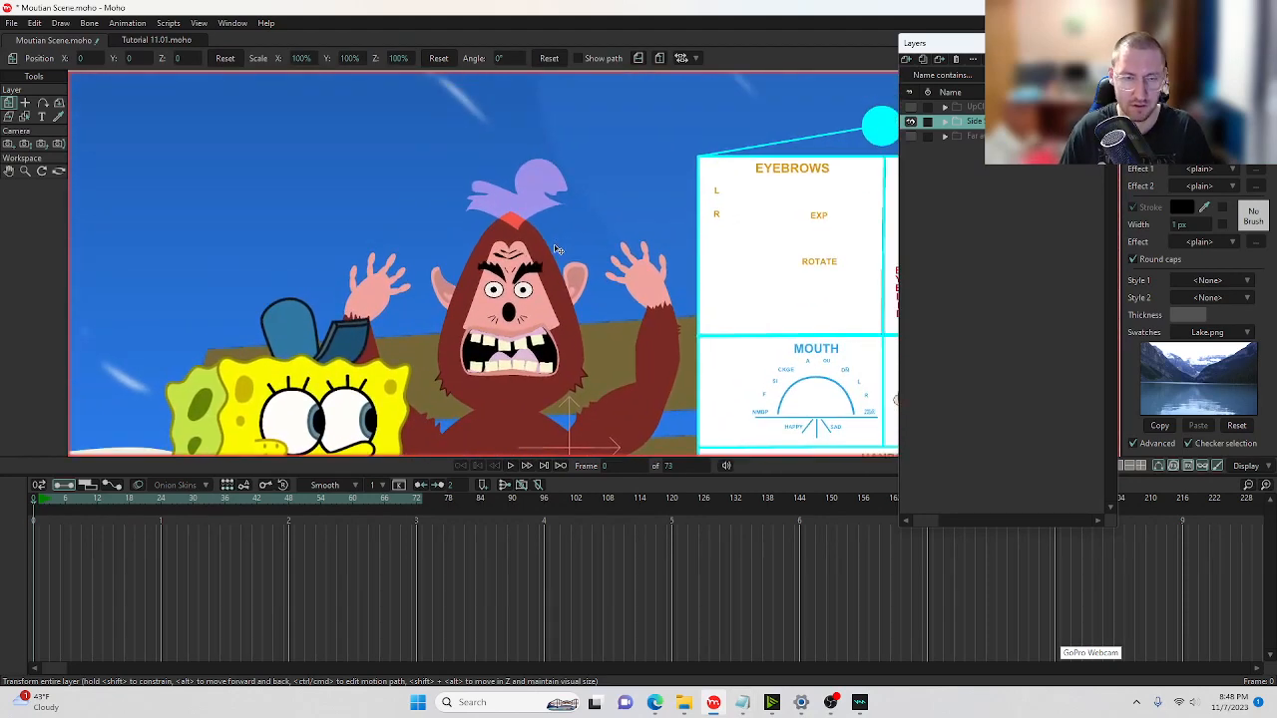
Switch to the browser, highlight the release note about the Add blending mode fix, and return to Moho.
{"action": "key", "text": "alt+Tab"}
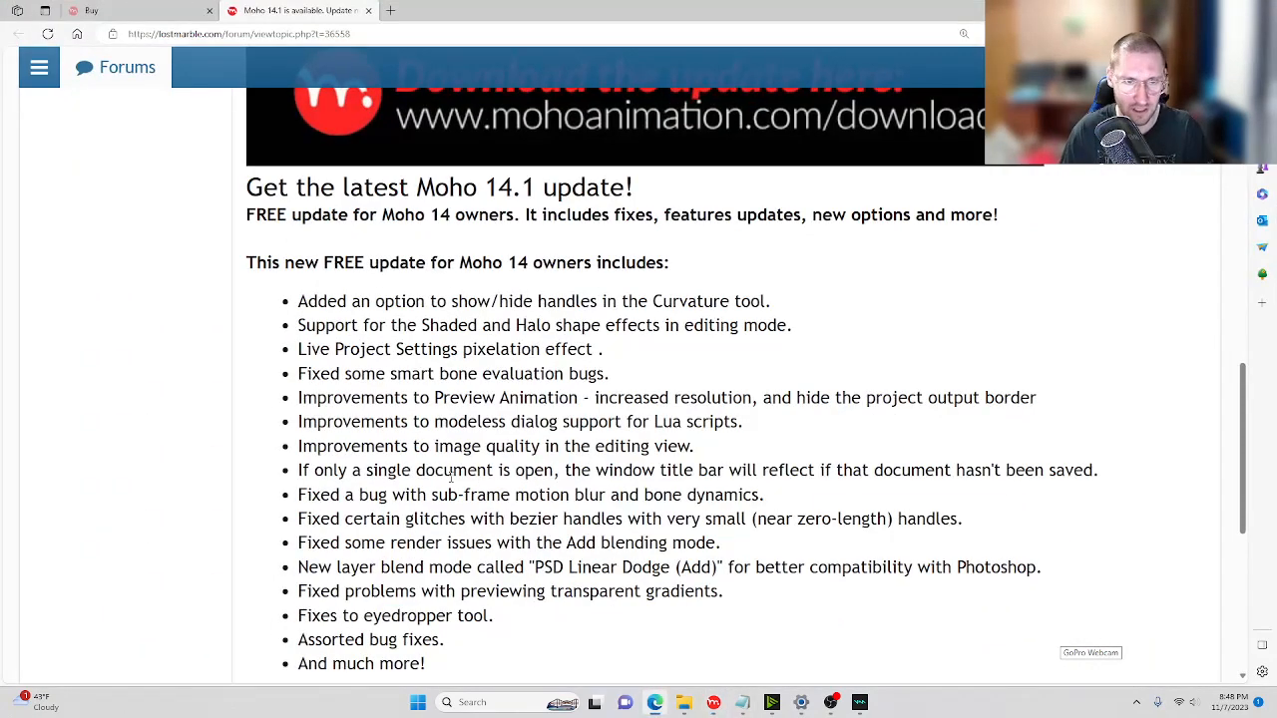
{"action": "left_click_drag", "start_coordinate": [320, 543], "coordinate": [717, 546]}
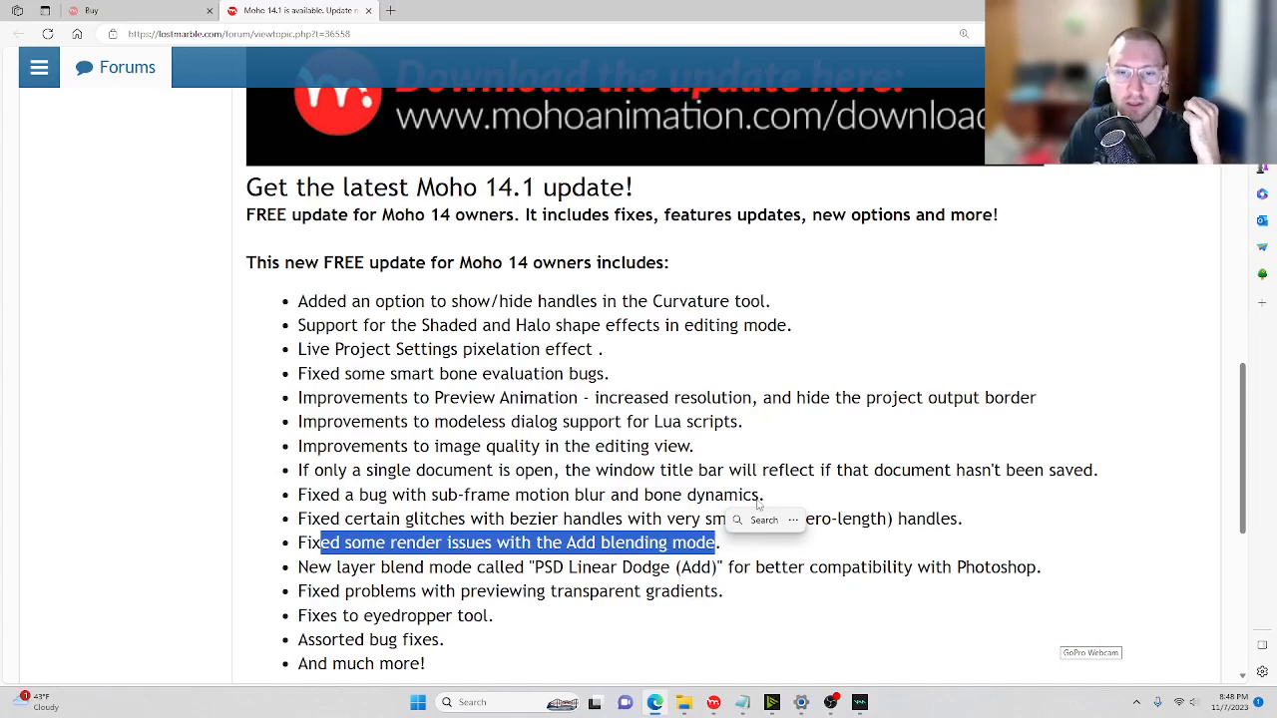
{"action": "key", "text": "alt+Tab"}
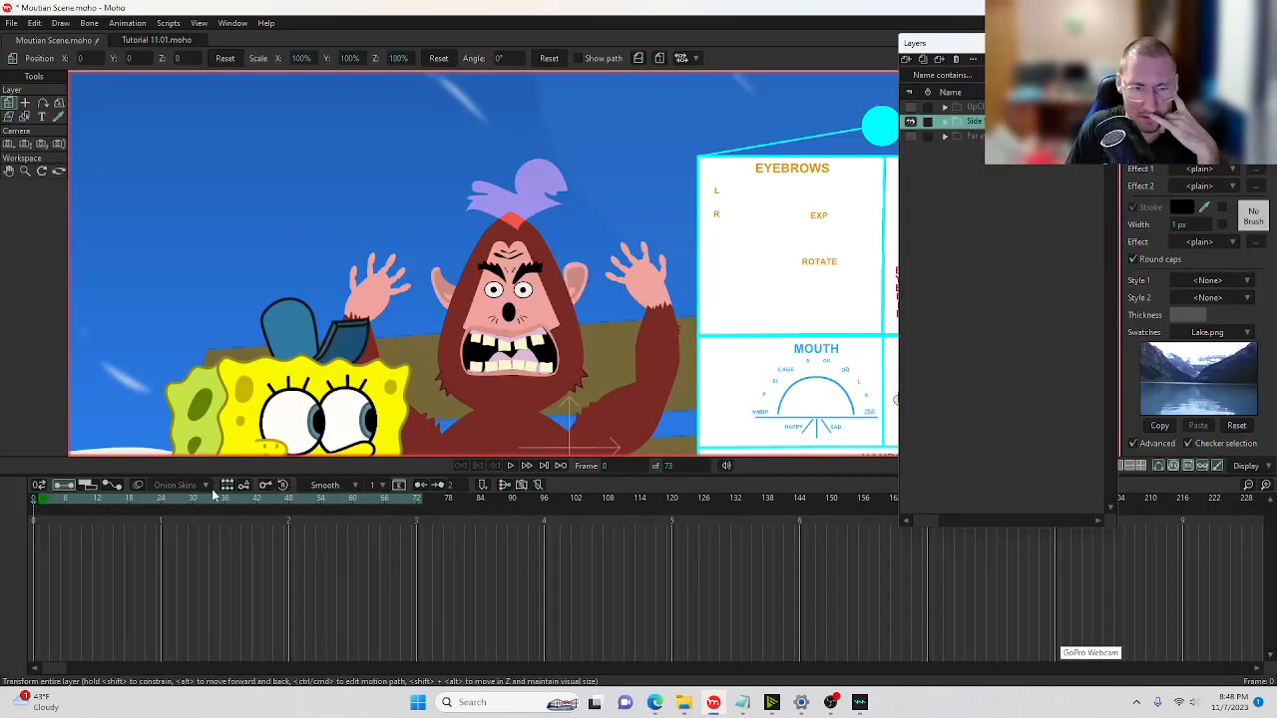
Render frame 19 and examine the ape's Add-blended hair up close in the render and the editing view.
{"action": "left_click", "coordinate": [136, 502]}
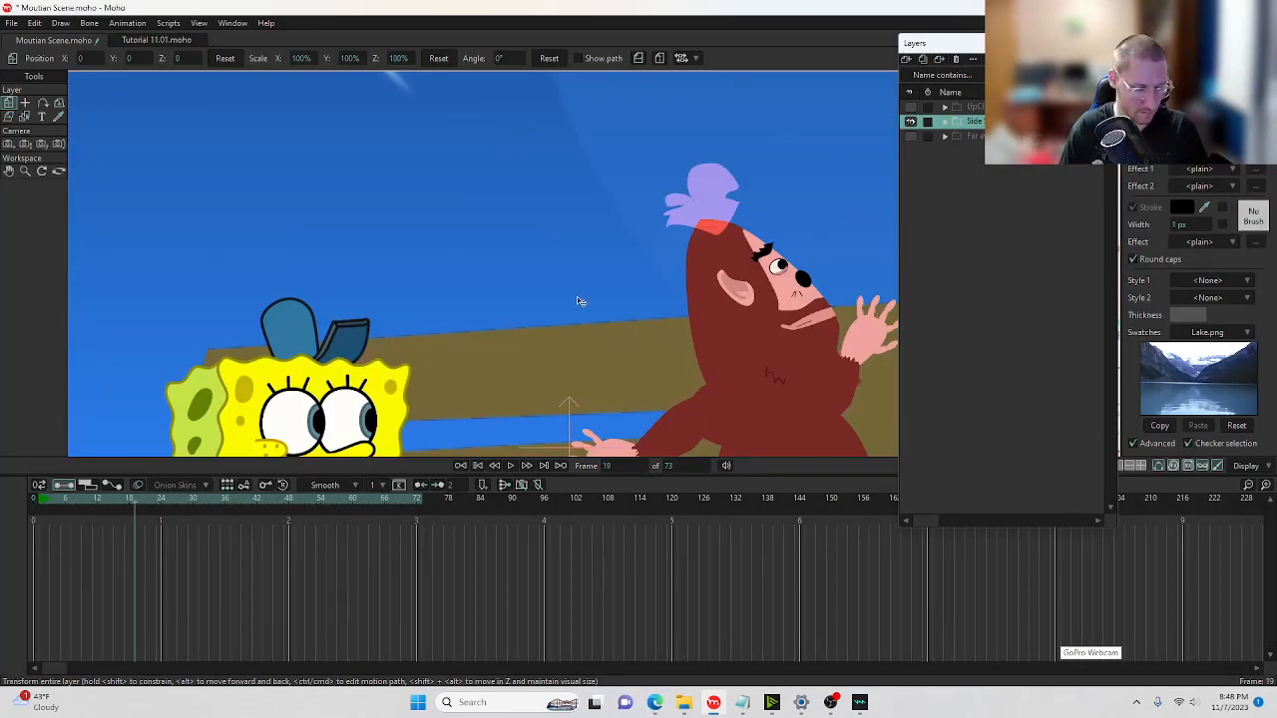
{"action": "key", "text": "ctrl+r"}
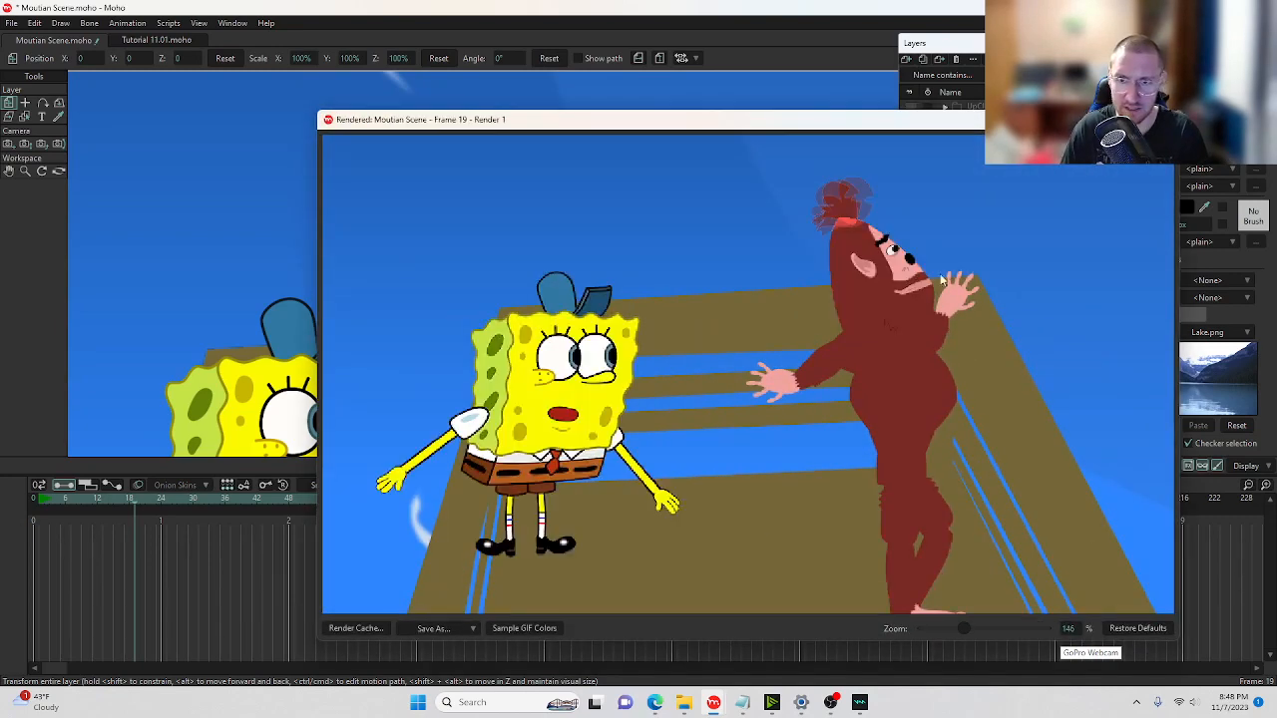
{"action": "left_click_drag", "start_coordinate": [923, 212], "coordinate": [588, 414]}
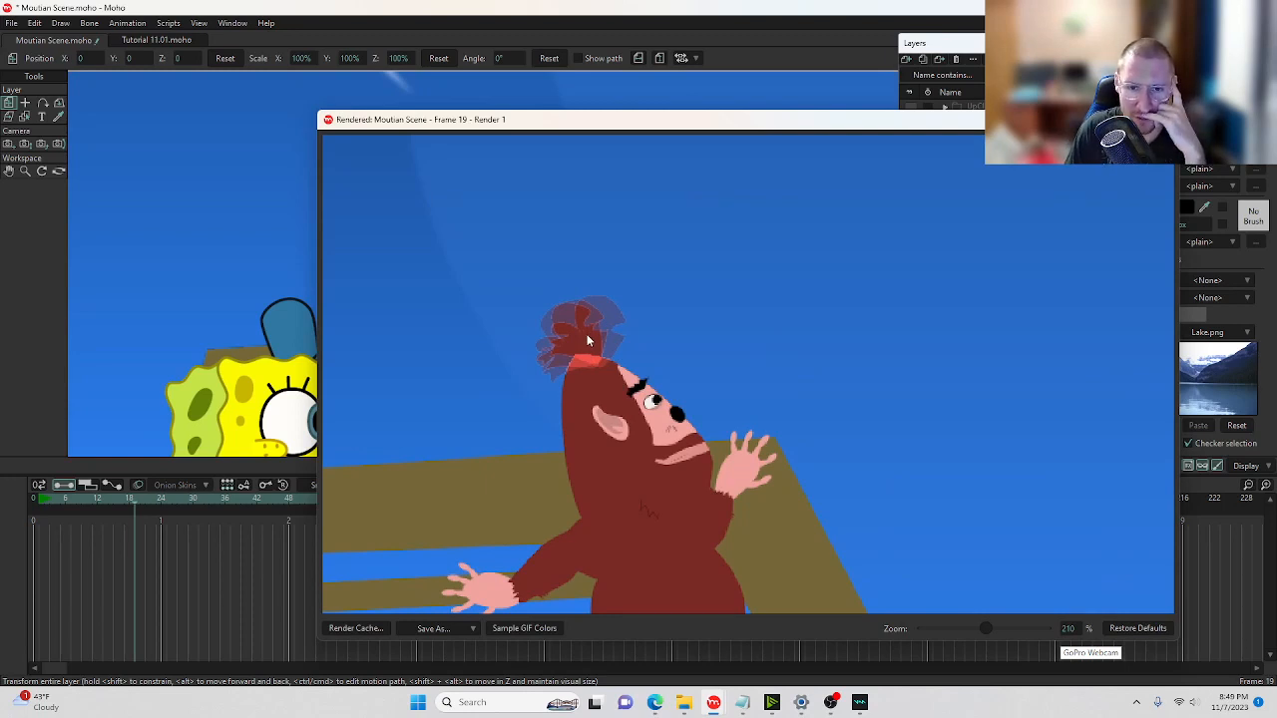
{"action": "scroll", "coordinate": [596, 374], "scroll_direction": "up", "scroll_amount": 3}
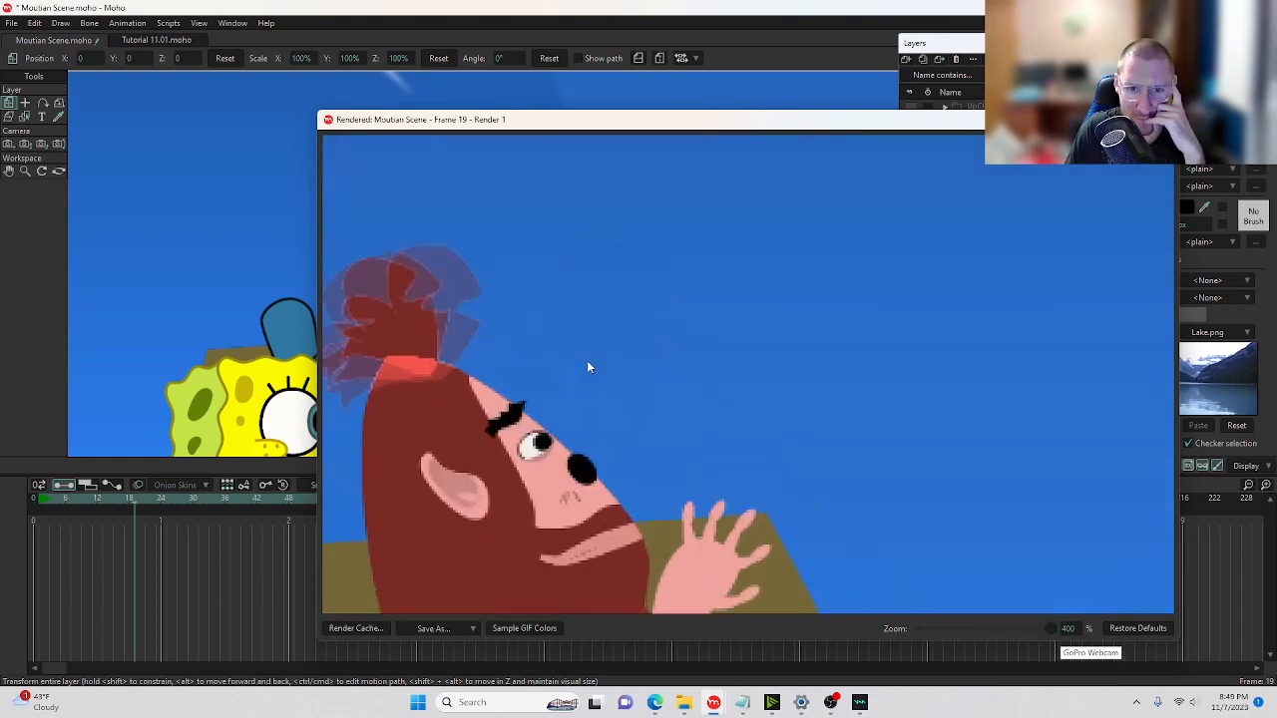
{"action": "left_click_drag", "start_coordinate": [399, 366], "coordinate": [680, 374]}
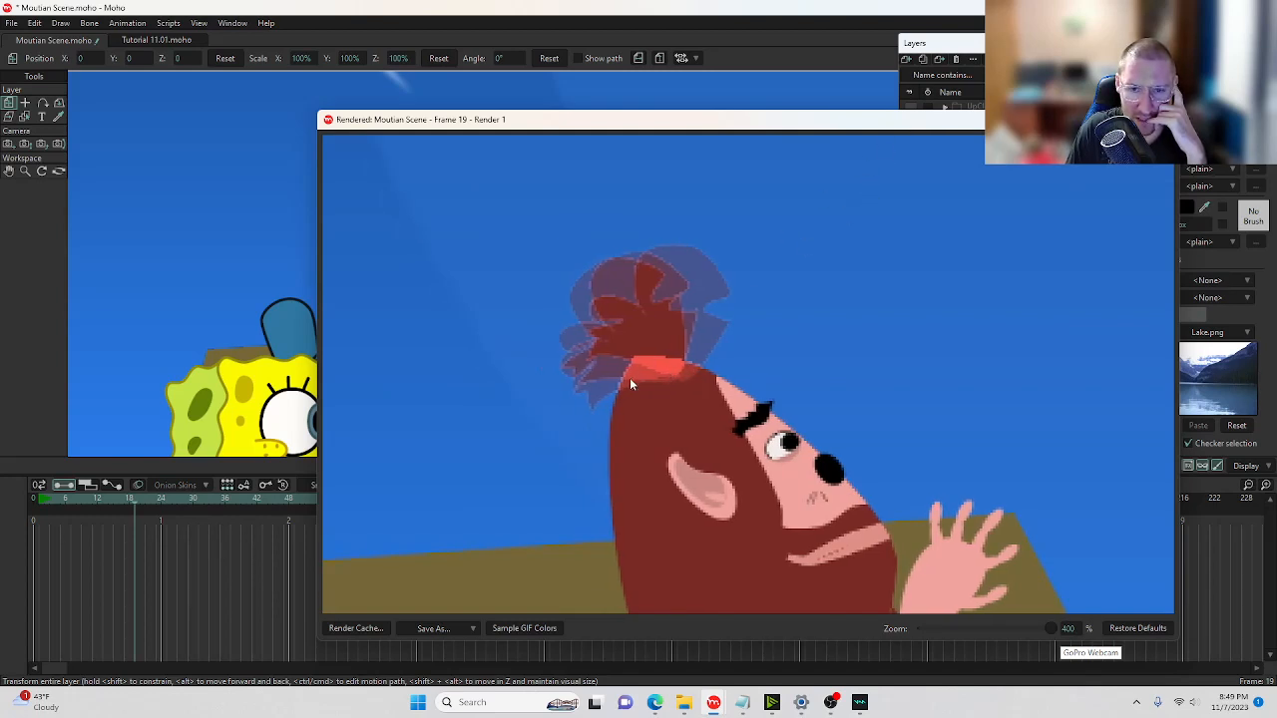
{"action": "left_click", "coordinate": [1163, 119]}
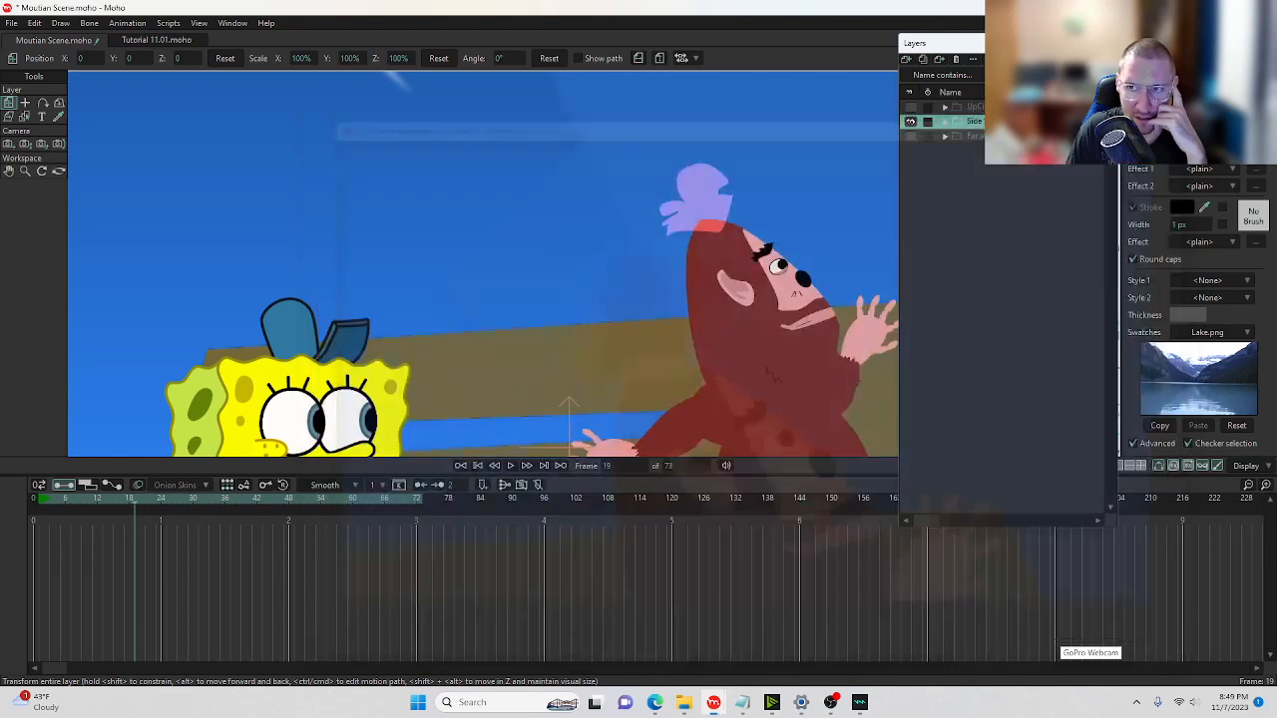
{"action": "scroll", "coordinate": [724, 130], "scroll_direction": "up", "scroll_amount": 3}
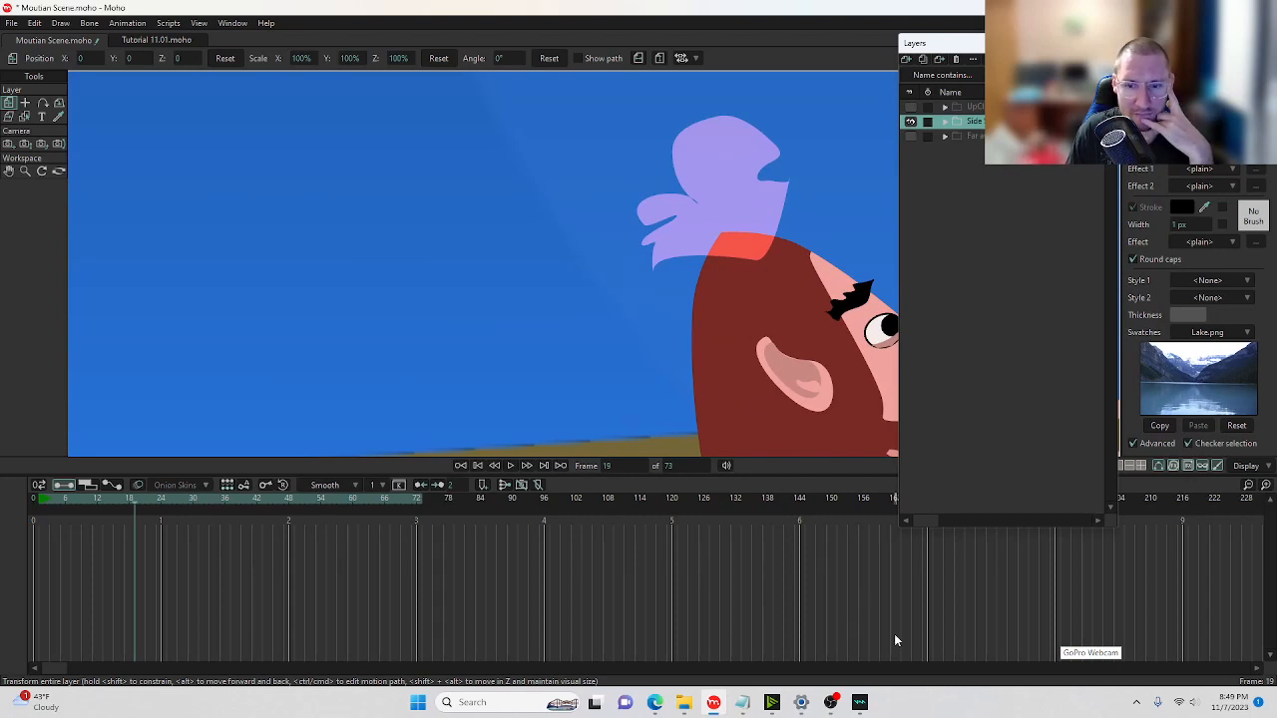
{"action": "scroll", "coordinate": [758, 325], "scroll_direction": "down", "scroll_amount": 1}
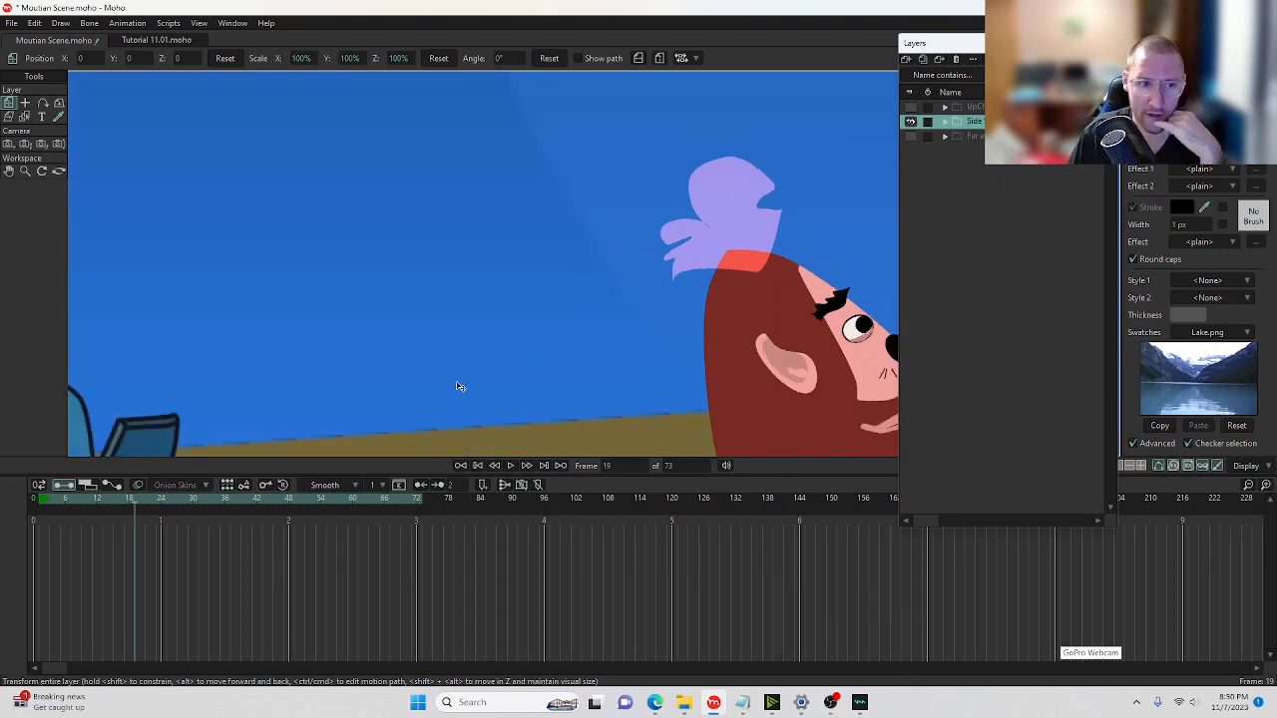
Examine the Add-blended overlap between the ape's hair and head up close in the editing view at frame 19.
{"action": "left_click_drag", "start_coordinate": [770, 262], "coordinate": [561, 248]}
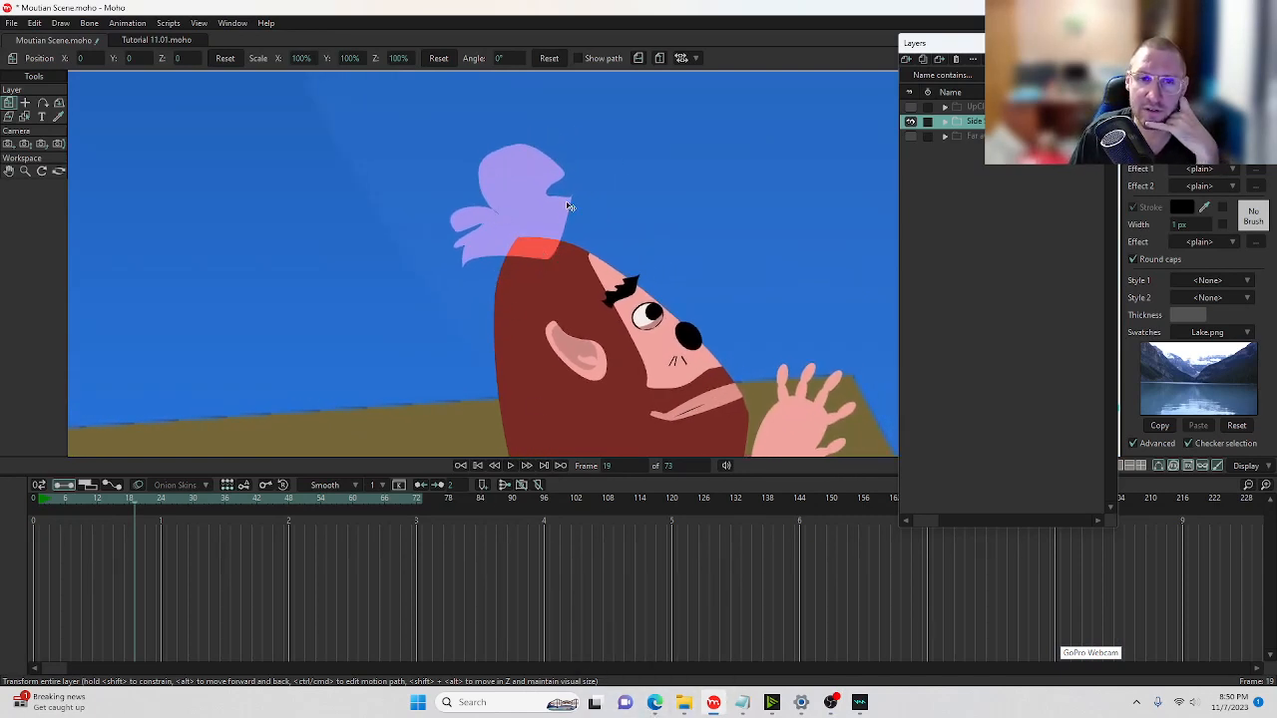
{"action": "scroll", "coordinate": [525, 247], "scroll_direction": "up", "scroll_amount": 2}
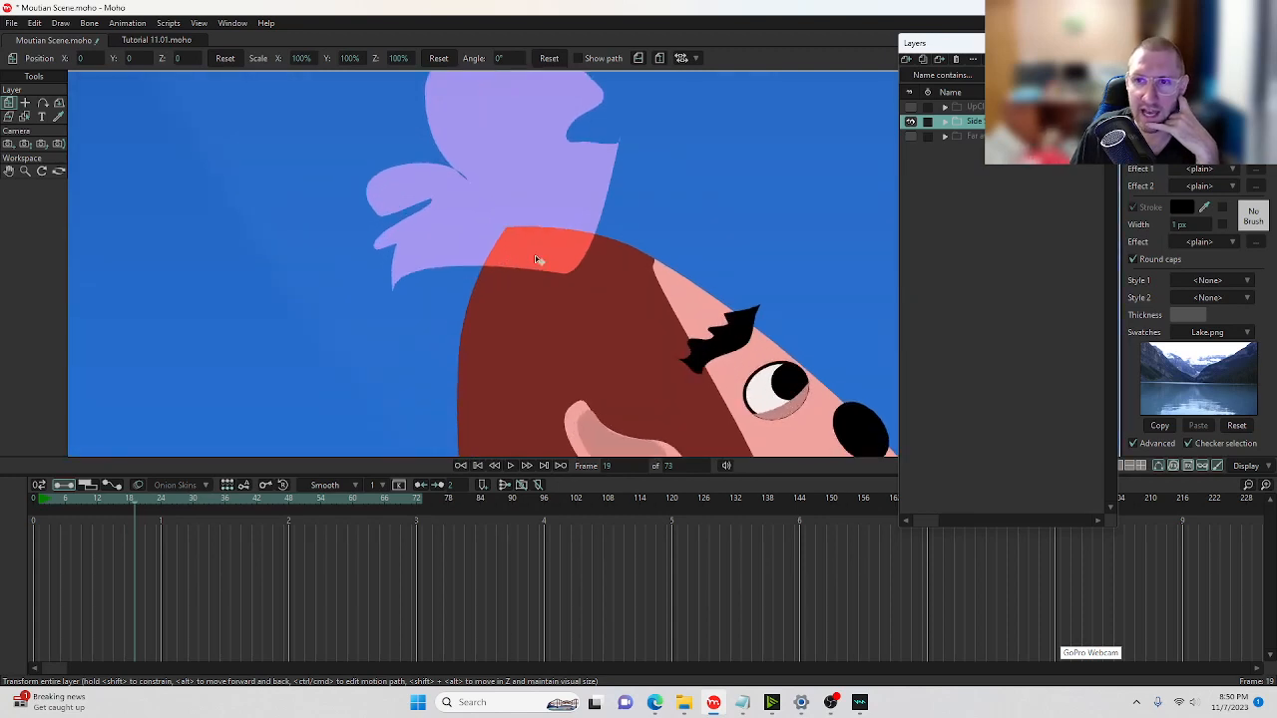
{"action": "scroll", "coordinate": [535, 260], "scroll_direction": "up", "scroll_amount": 2}
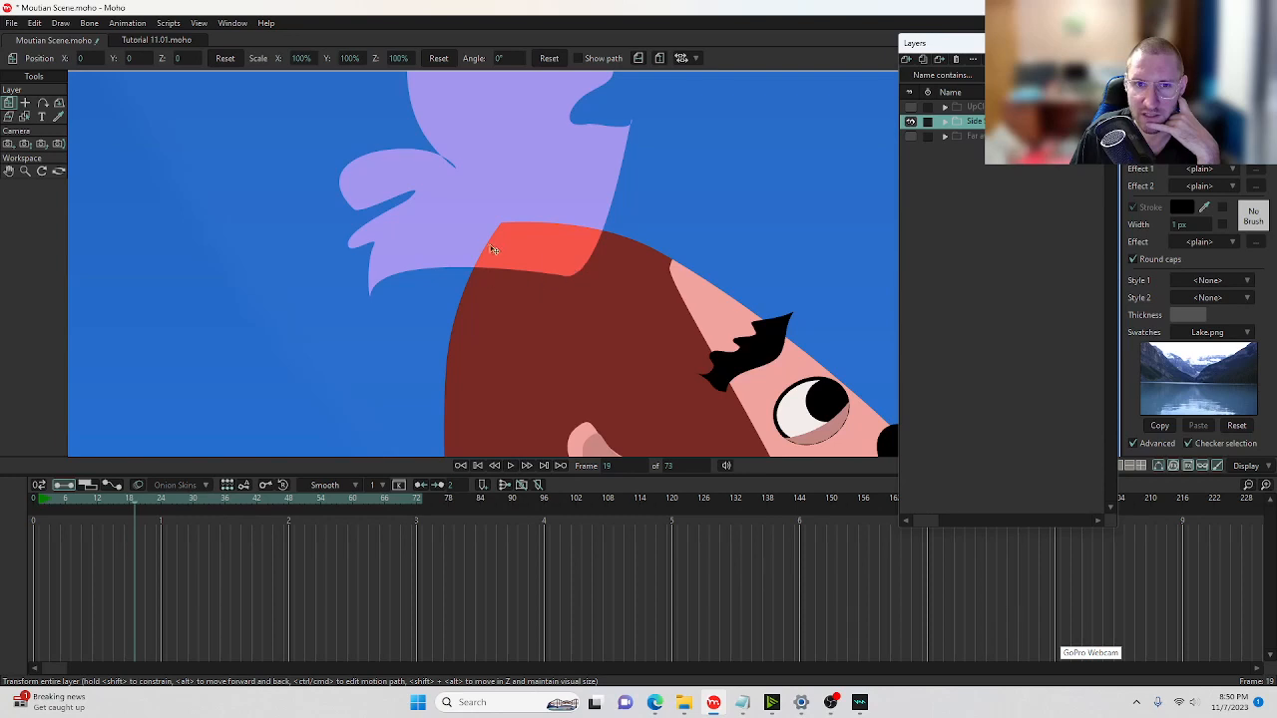
{"action": "scroll", "coordinate": [491, 249], "scroll_direction": "down", "scroll_amount": 3}
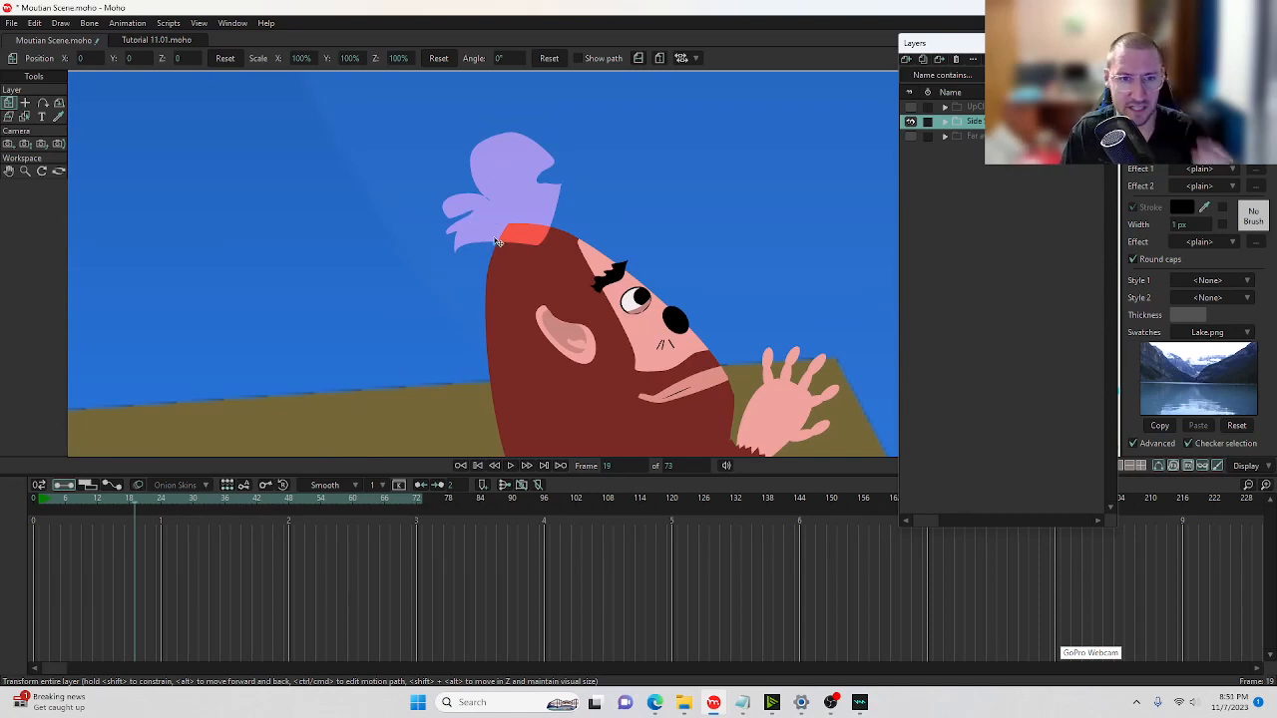
Switch two display quality options of the editing view off and back on to compare how the ape's hair is blended.
{"action": "left_click", "coordinate": [1172, 466]}
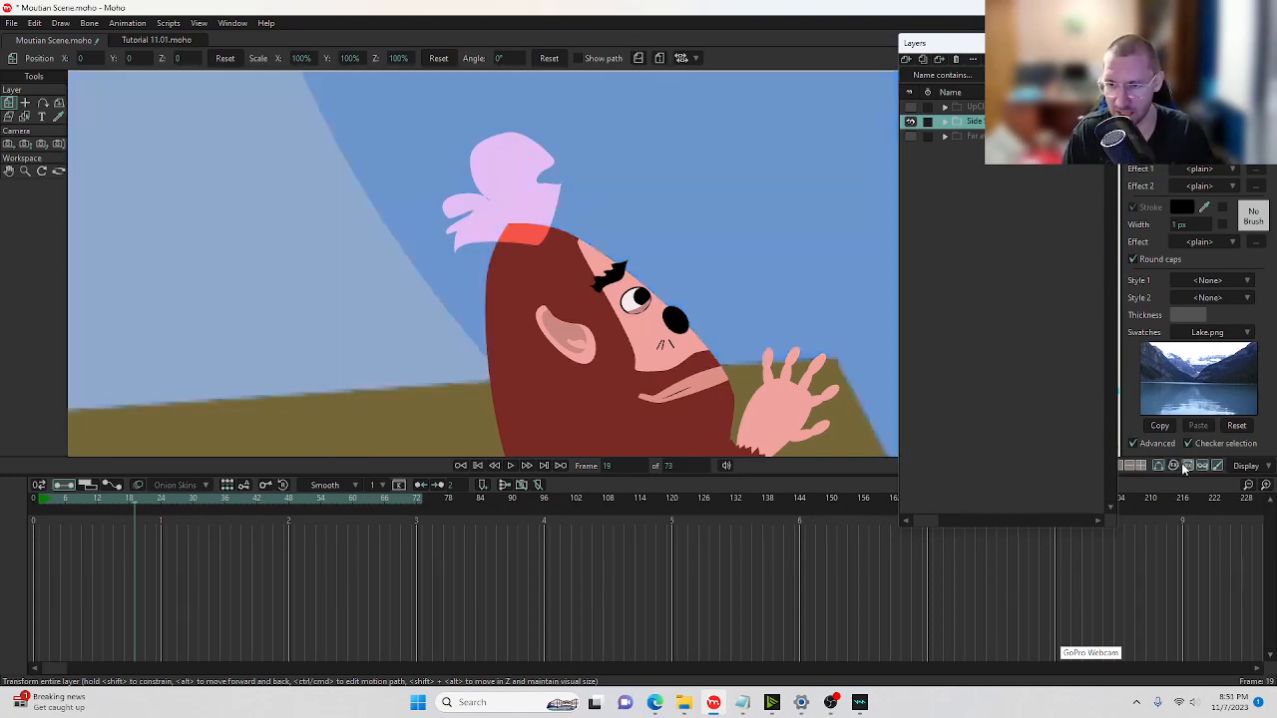
{"action": "left_click", "coordinate": [1187, 465]}
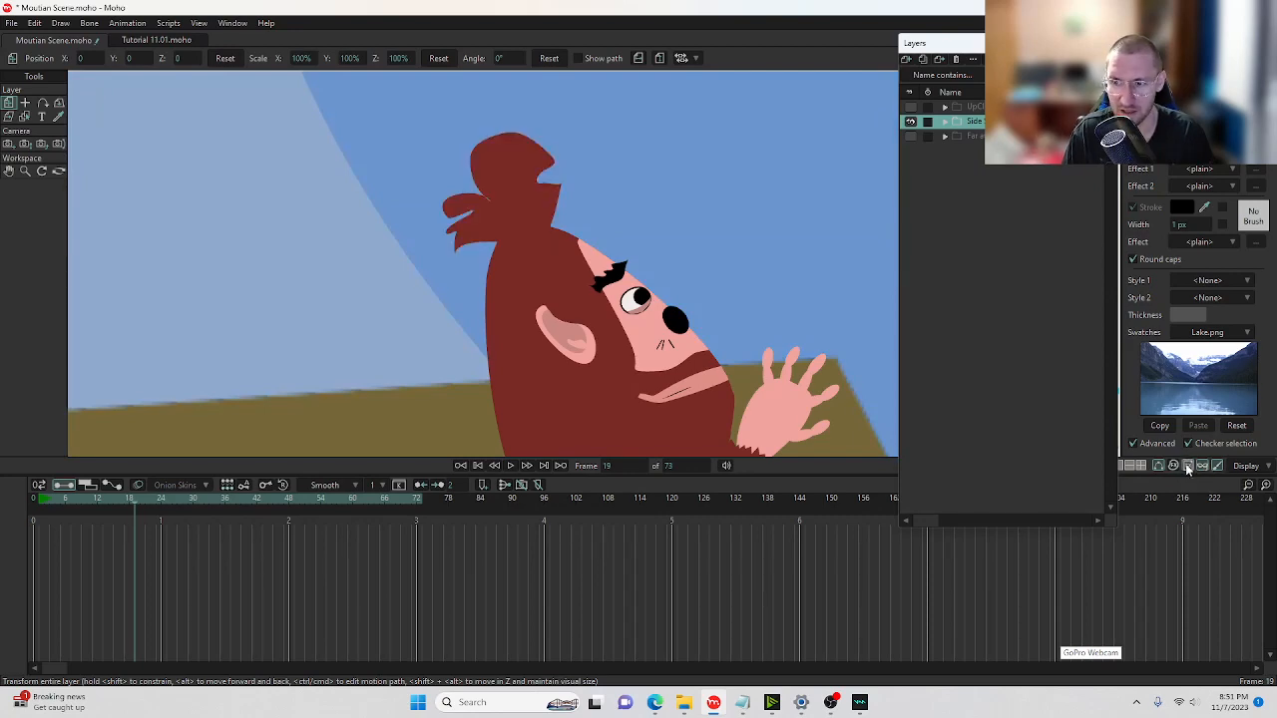
{"action": "left_click", "coordinate": [1187, 465]}
{"action": "left_click", "coordinate": [1172, 464]}
{"action": "scroll", "coordinate": [594, 258], "scroll_direction": "down", "scroll_amount": 3}
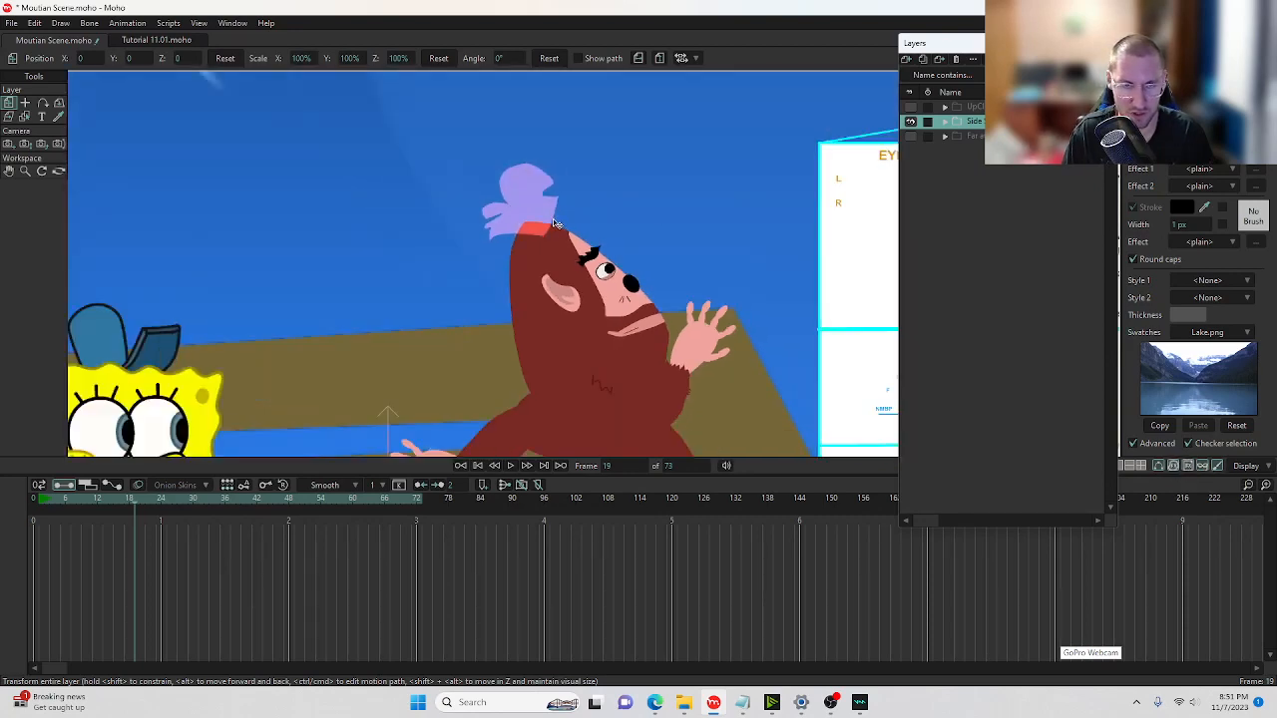
{"action": "scroll", "coordinate": [564, 222], "scroll_direction": "up", "scroll_amount": 4}
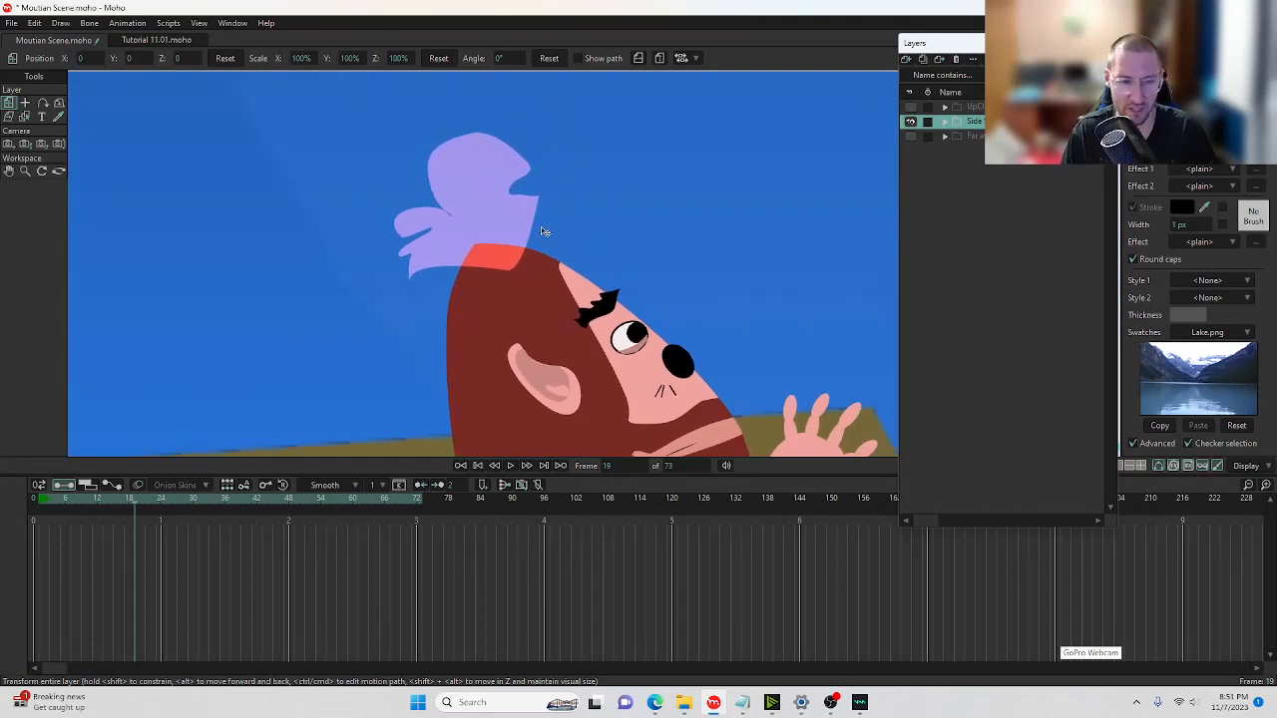
Render frame 19, examine the ape's hair up close in the render, and close the render window.
{"action": "key", "text": "ctrl+r"}
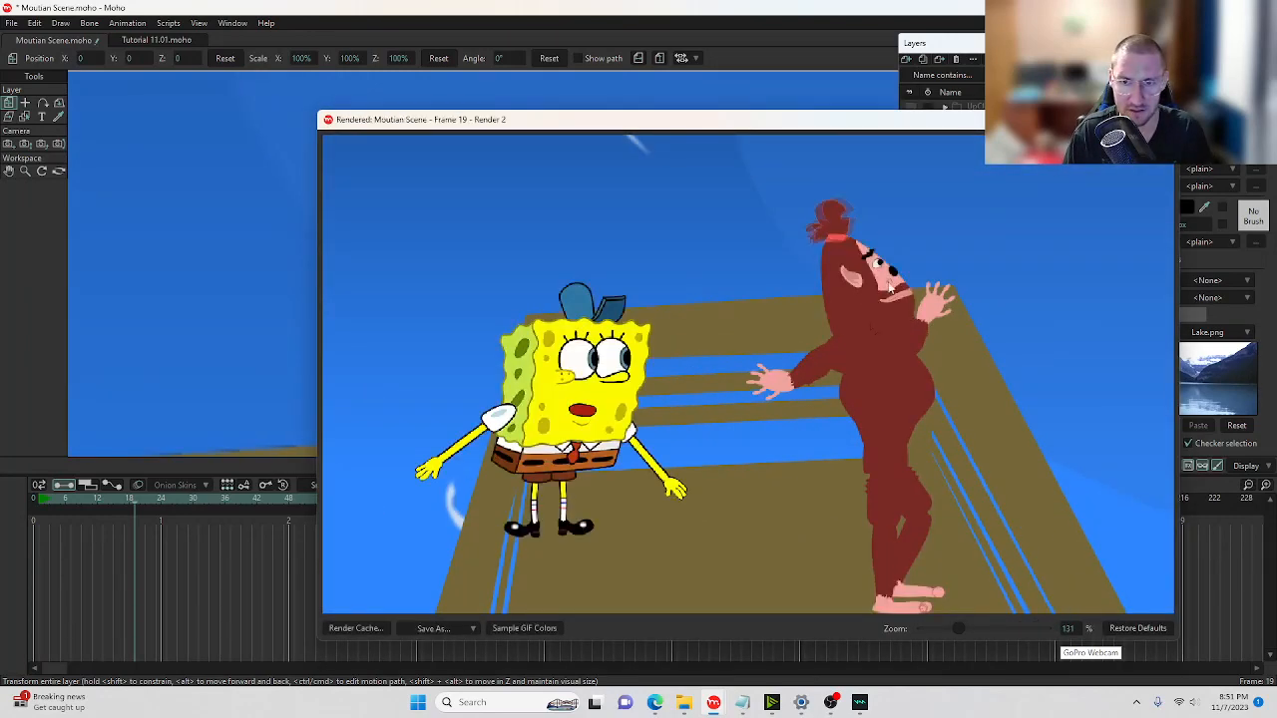
{"action": "scroll", "coordinate": [835, 213], "scroll_direction": "up", "scroll_amount": 5}
{"action": "left_click_drag", "start_coordinate": [891, 268], "coordinate": [562, 237]}
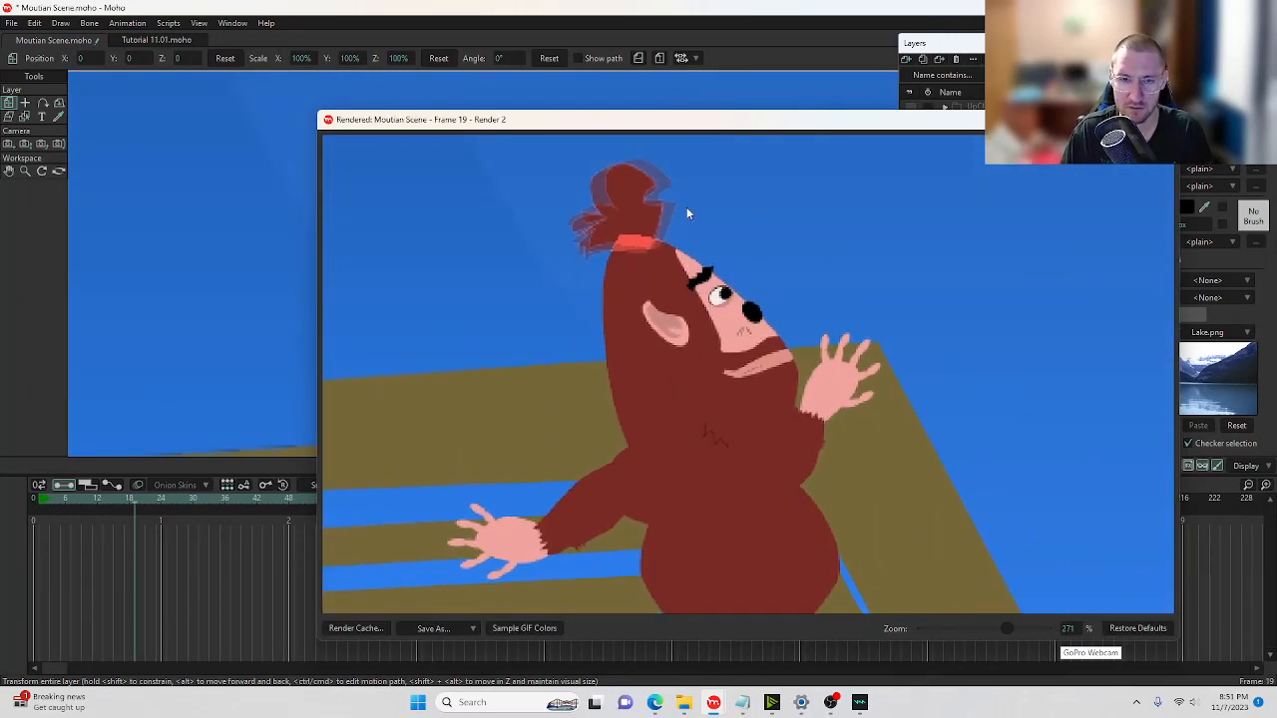
{"action": "left_click", "coordinate": [973, 119]}
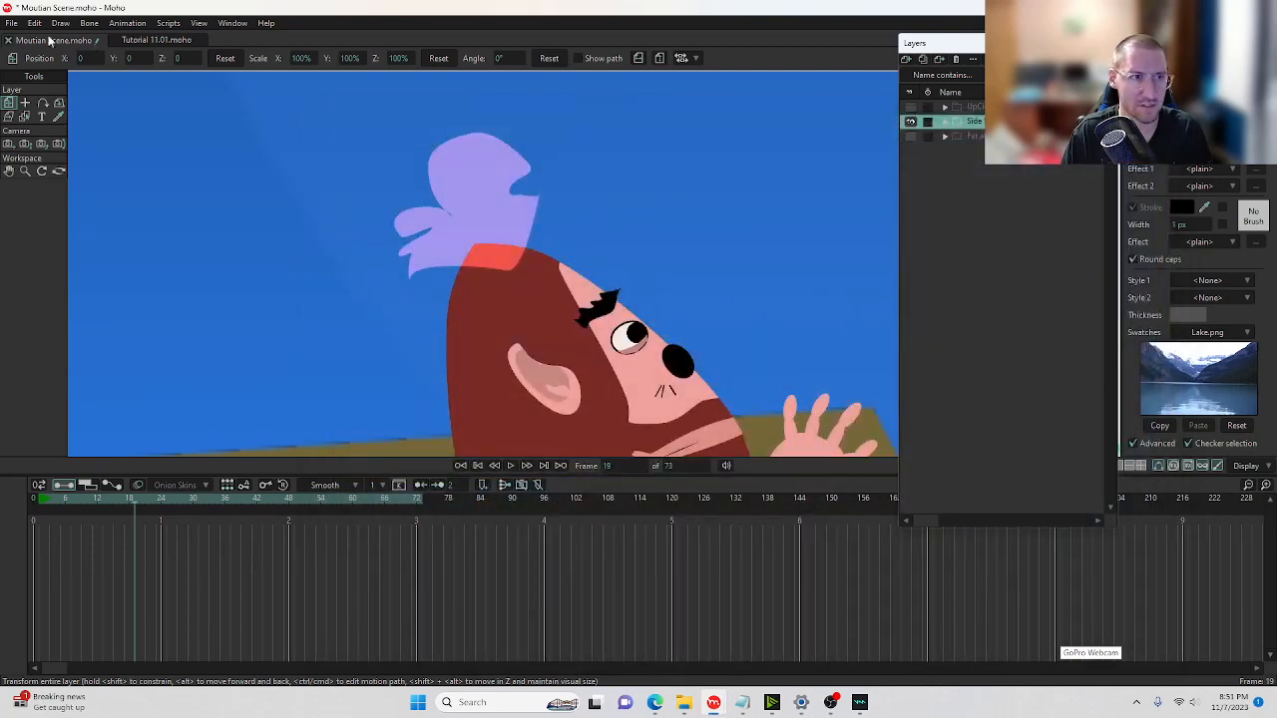
Preview the scene's animation and close the media player.
{"action": "left_click", "coordinate": [14, 23]}
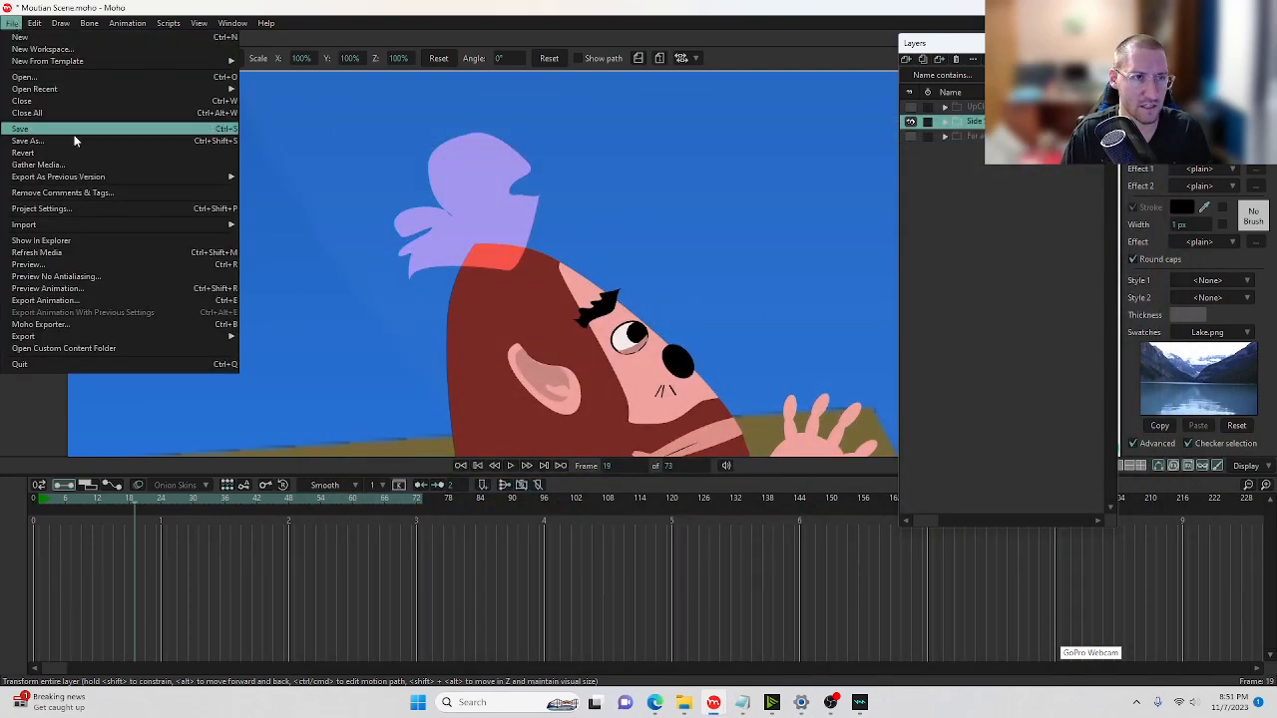
{"action": "left_click", "coordinate": [66, 289]}
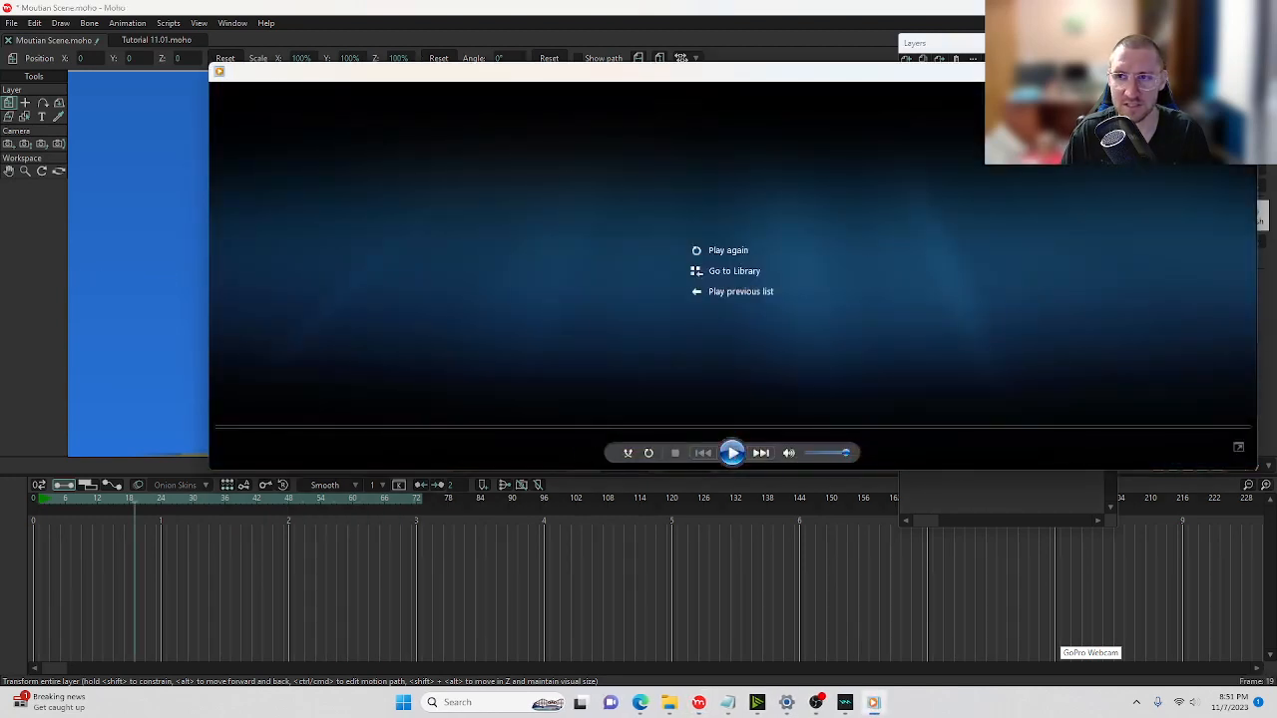
{"action": "left_click", "coordinate": [1242, 71]}
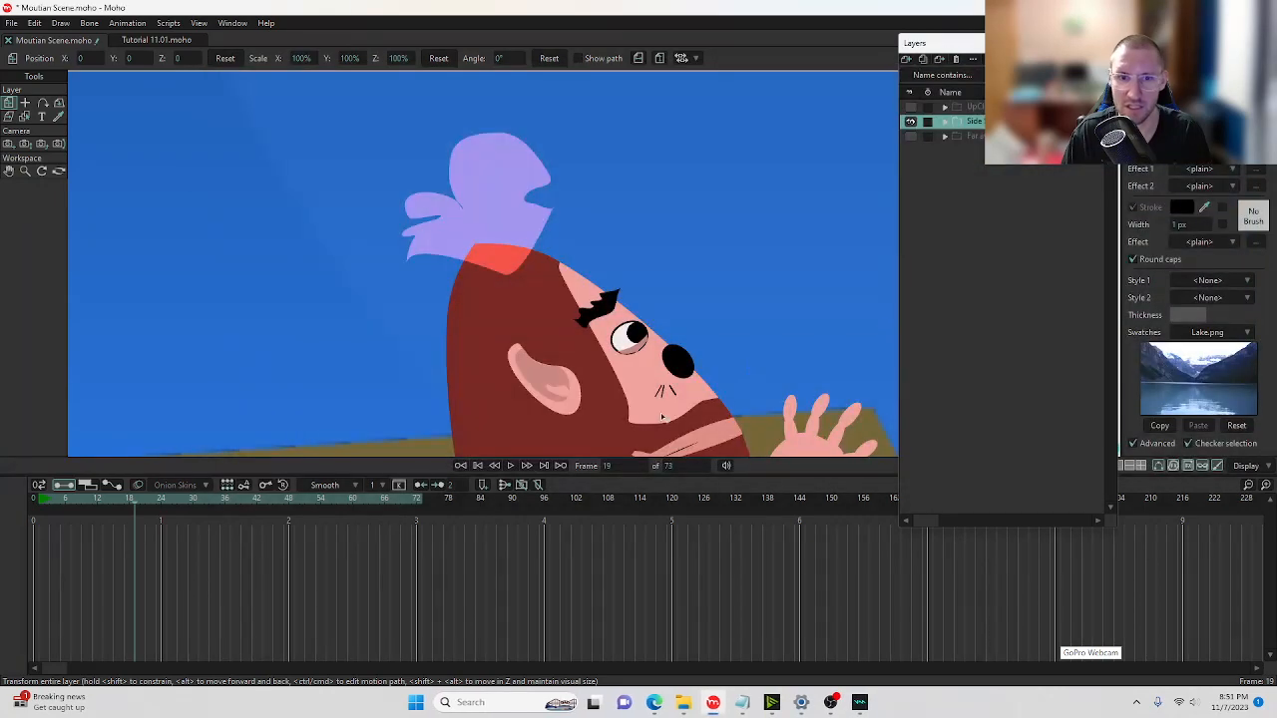
Render frame 19 again, enlarge the ape's hair to inspect its blending, and close the render window.
{"action": "key", "text": "ctrl+r"}
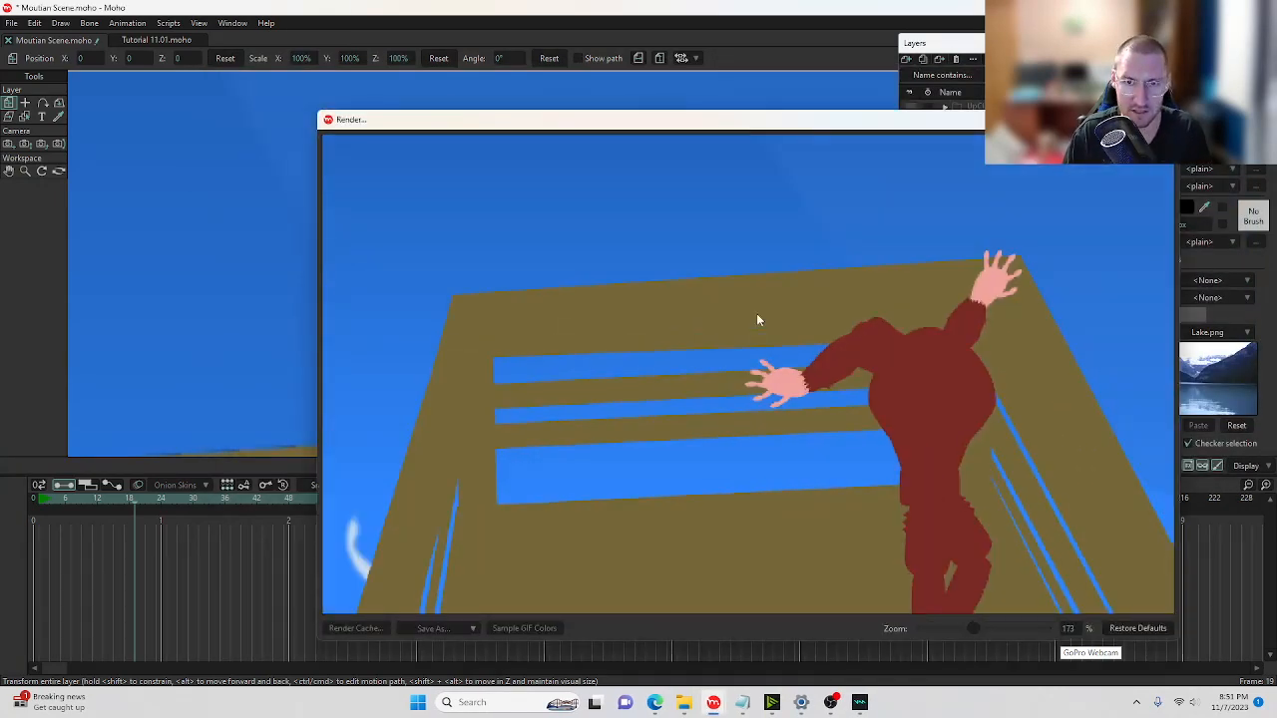
{"action": "scroll", "coordinate": [874, 232], "scroll_direction": "up", "scroll_amount": 4}
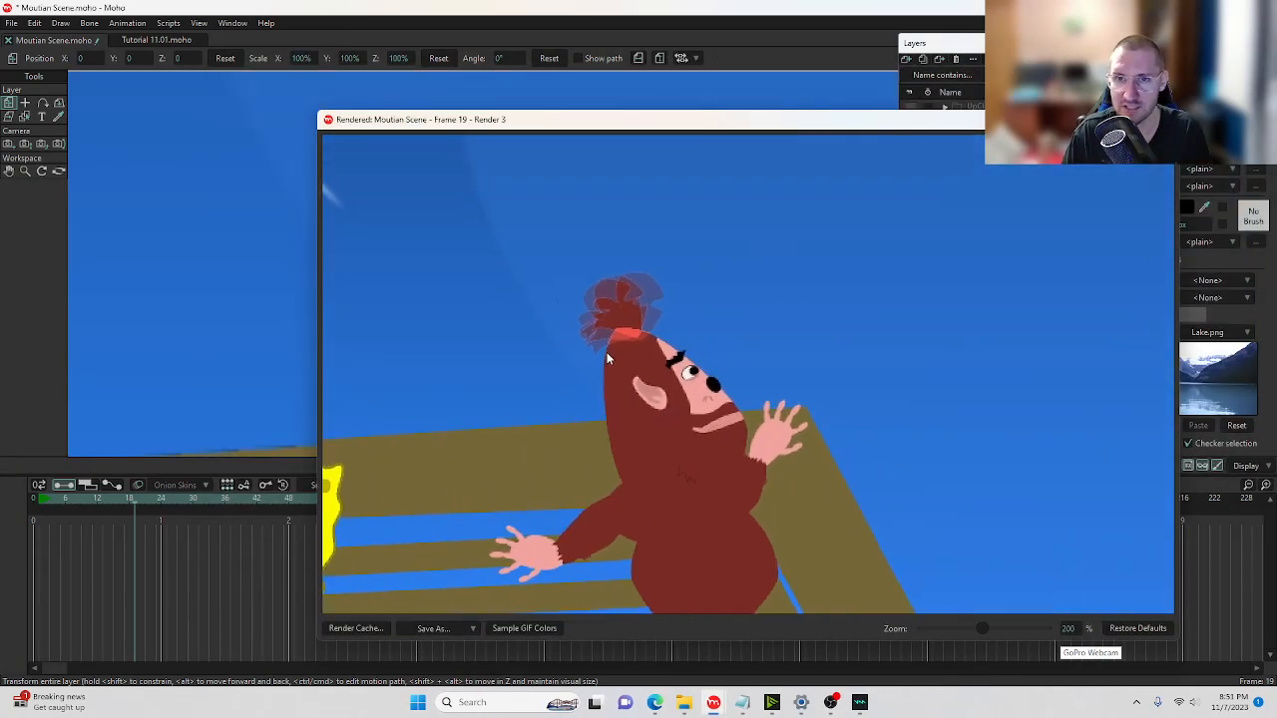
{"action": "scroll", "coordinate": [610, 312], "scroll_direction": "up", "scroll_amount": 3}
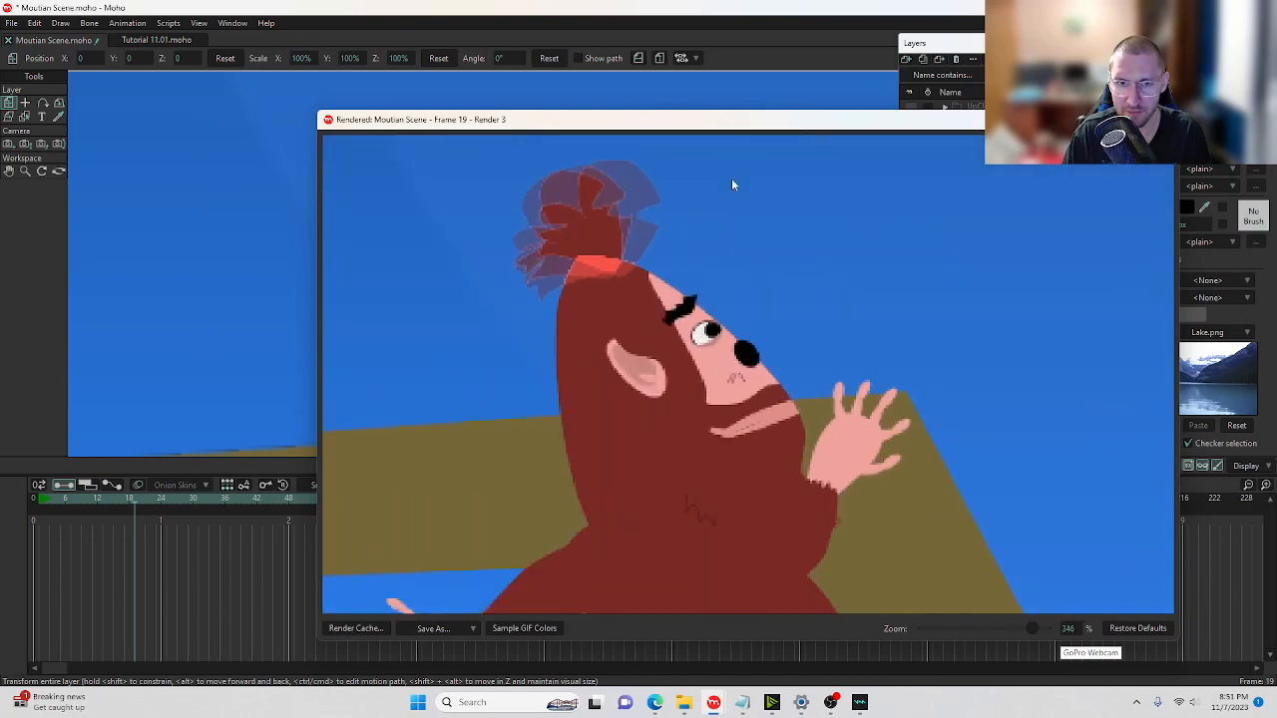
{"action": "left_click", "coordinate": [1163, 120]}
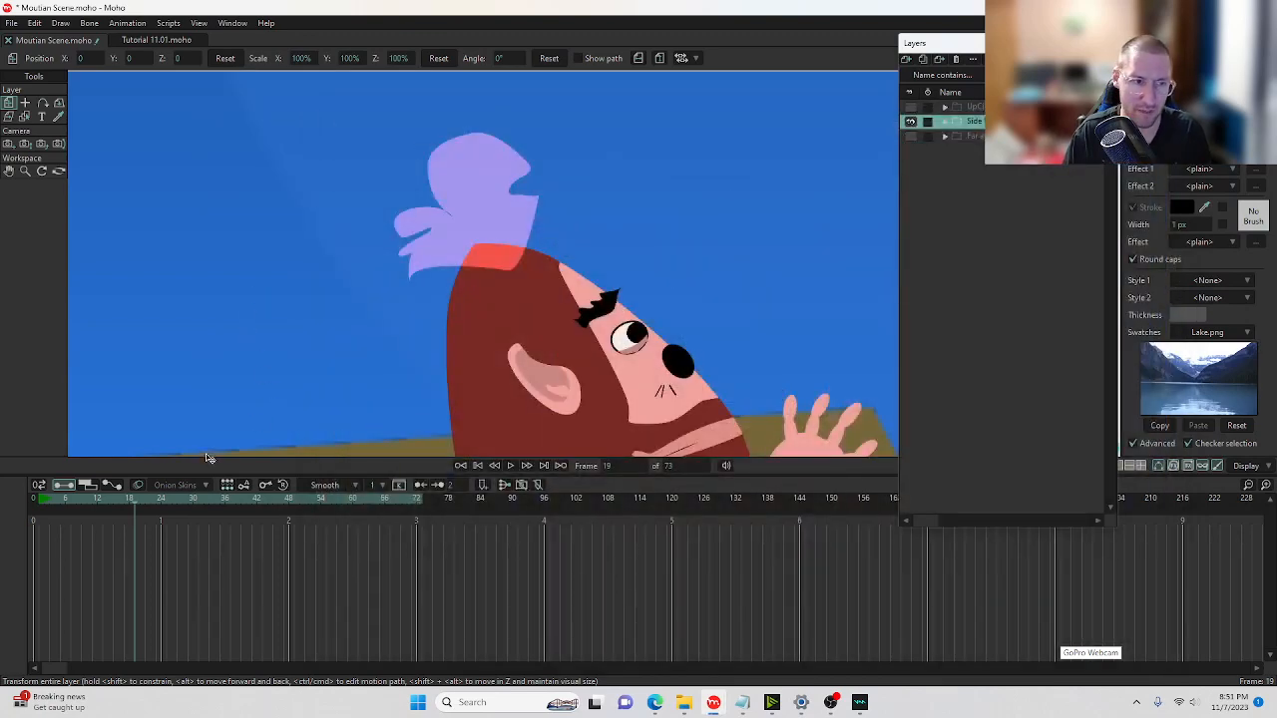
Return the timeline to frame 0.
{"action": "left_click_drag", "start_coordinate": [135, 498], "coordinate": [29, 509]}
{"action": "scroll", "coordinate": [269, 329], "scroll_direction": "down", "scroll_amount": 3}
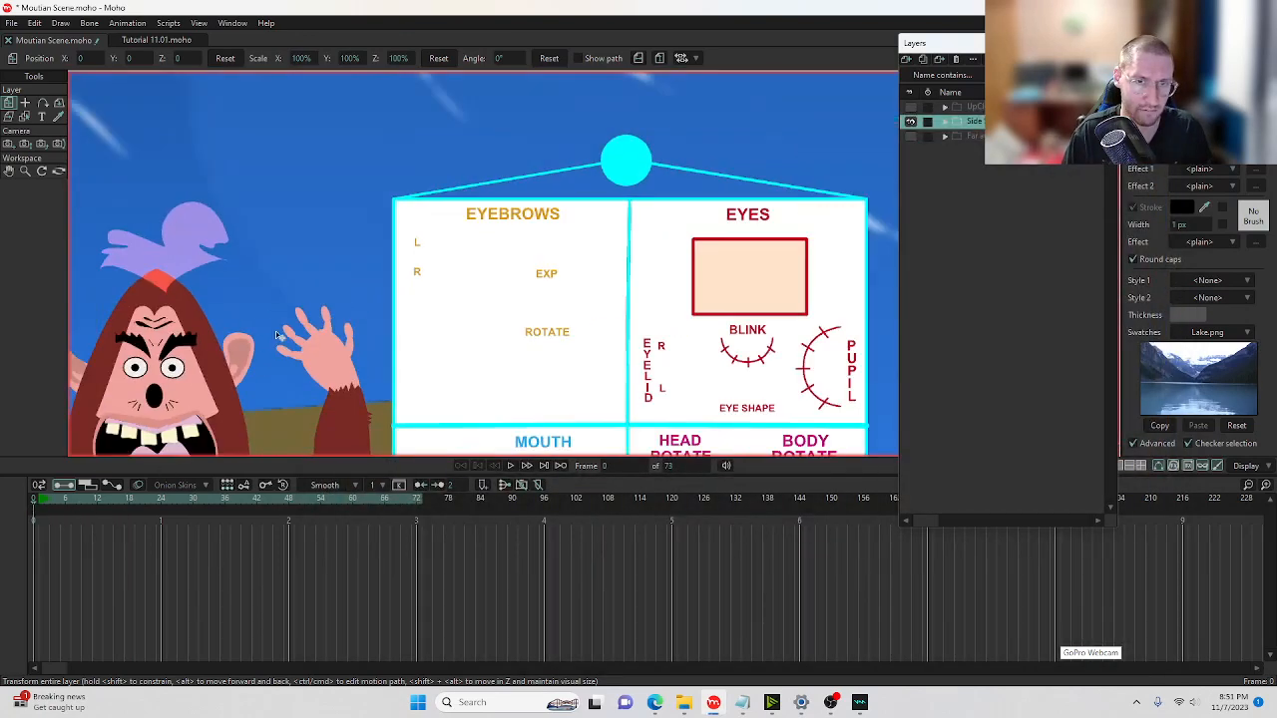
{"action": "left_click_drag", "start_coordinate": [307, 323], "coordinate": [557, 272]}
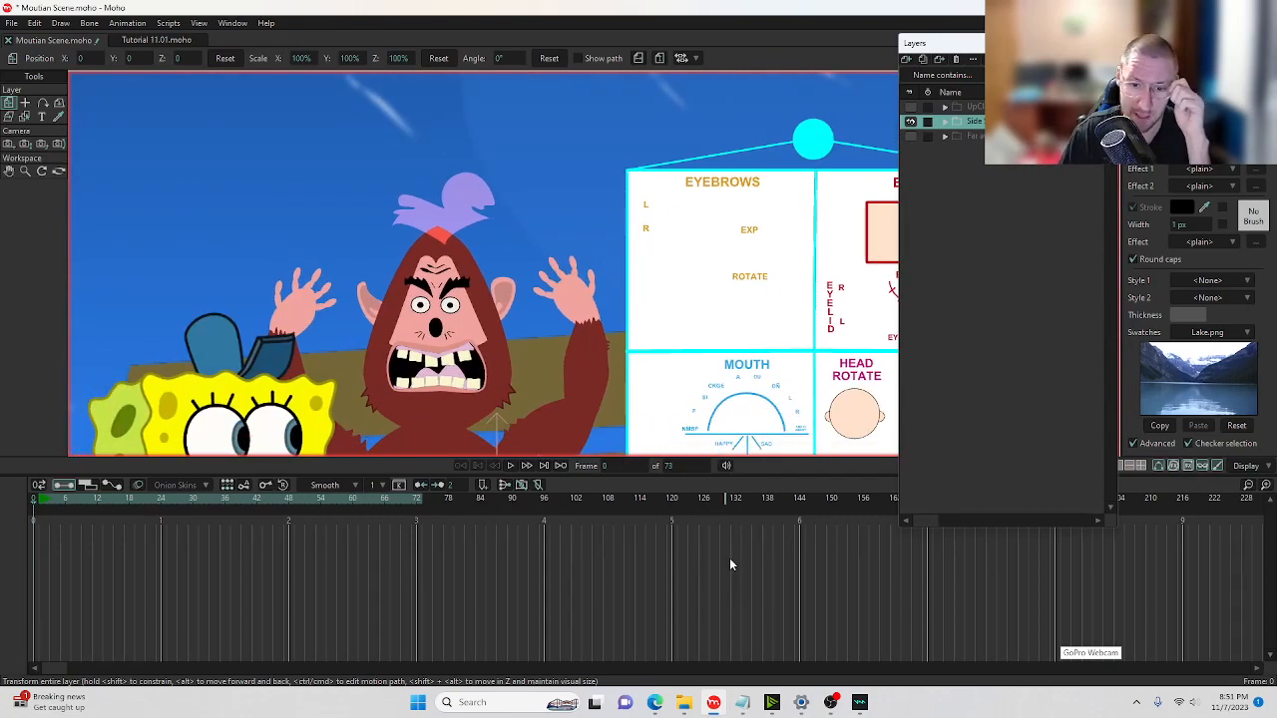
Switch to the browser, highlight "PSD Linear Dodge (Add)" in the Moho 14.1 release notes, and return to Moho.
{"action": "left_click", "coordinate": [655, 702]}
{"action": "scroll", "coordinate": [392, 394], "scroll_direction": "down", "scroll_amount": 5}
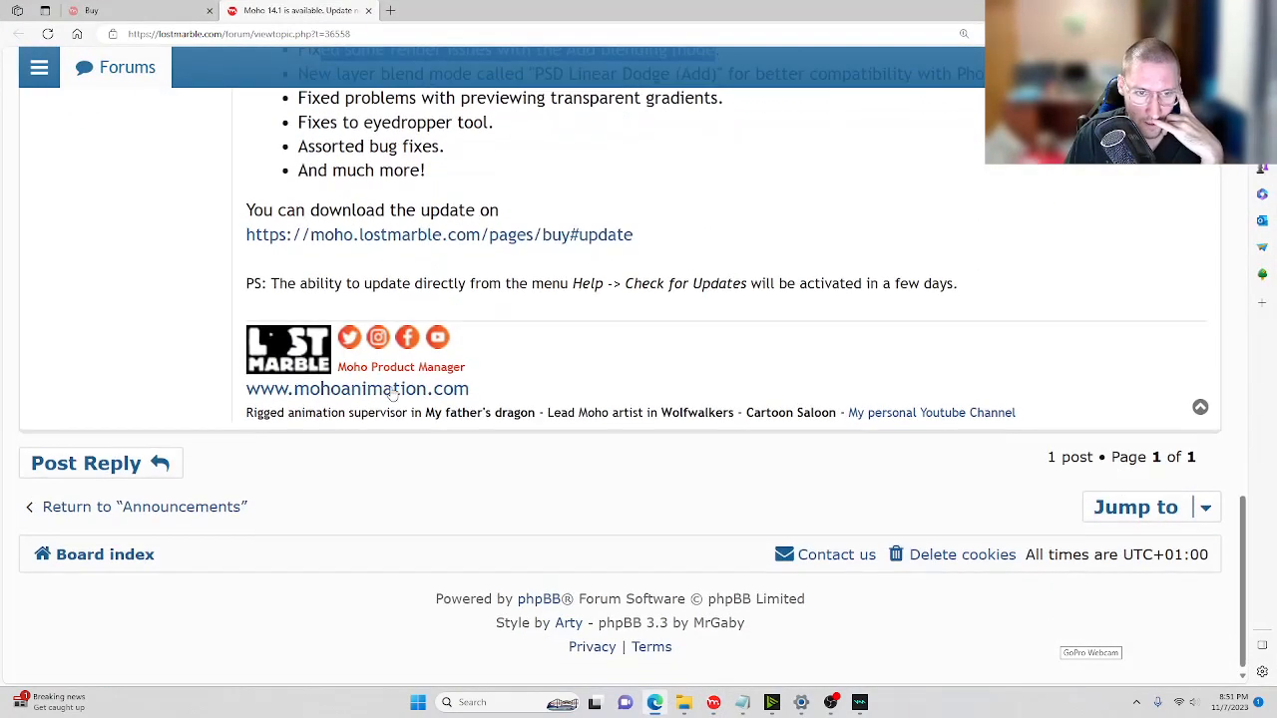
{"action": "scroll", "coordinate": [392, 394], "scroll_direction": "up", "scroll_amount": 3}
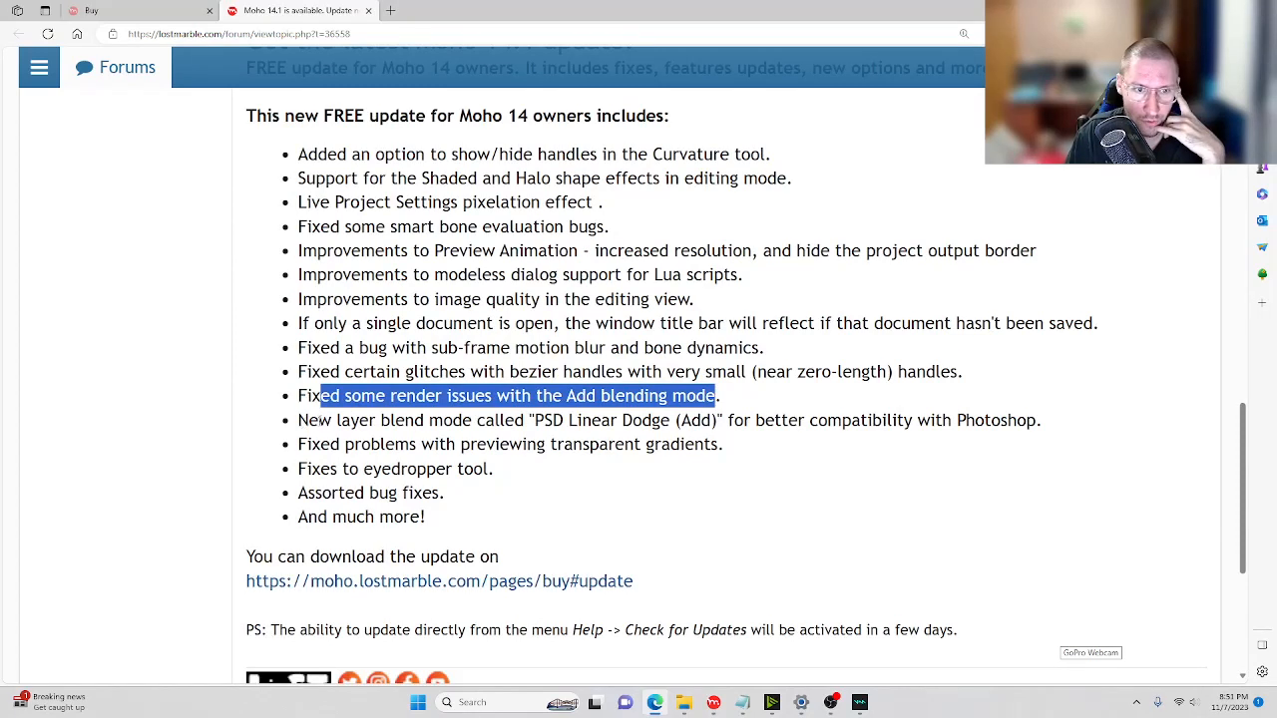
{"action": "mouse_move", "coordinate": [338, 420]}
{"action": "left_mouse_down"}
{"action": "mouse_move", "coordinate": [809, 420]}
{"action": "mouse_move", "coordinate": [941, 440]}
{"action": "mouse_move", "coordinate": [1046, 424]}
{"action": "left_mouse_up"}
{"action": "left_click_drag", "start_coordinate": [536, 420], "coordinate": [718, 420]}
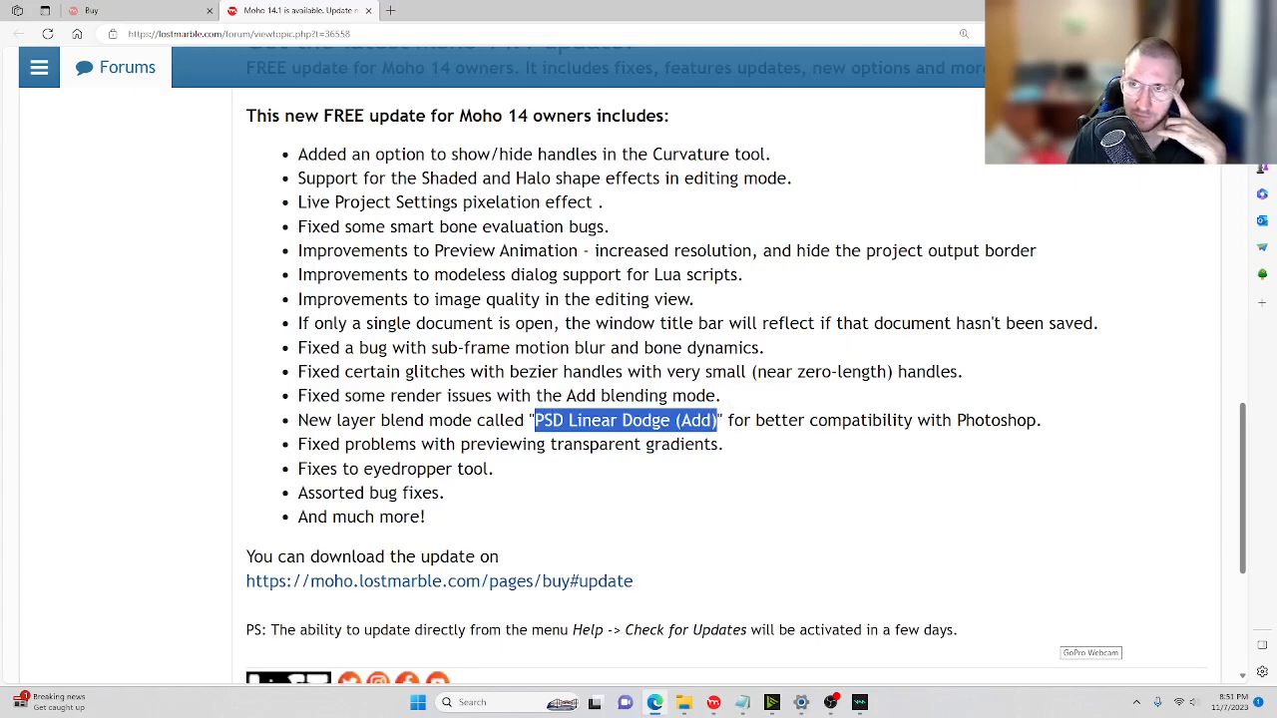
{"action": "left_click", "coordinate": [1200, 10]}
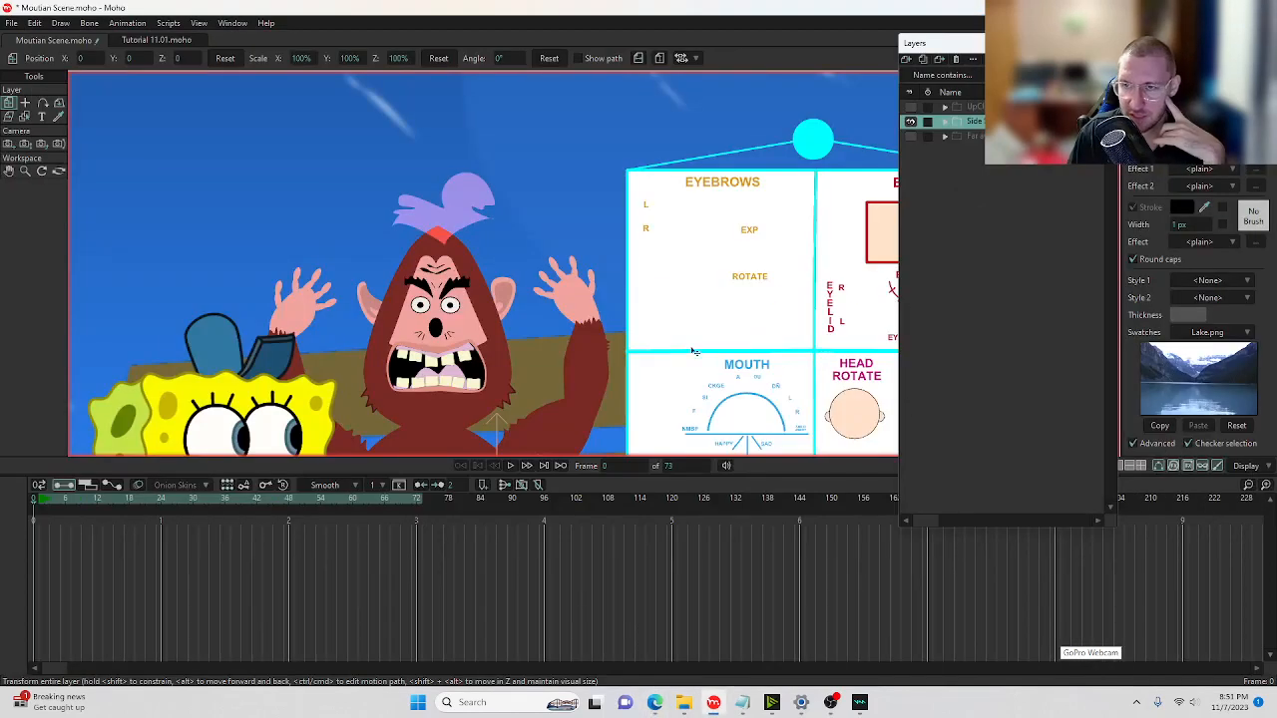
Select the Spongebob_00001.png layer in the scene and look through the blending modes offered in its layer settings.
{"action": "scroll", "coordinate": [511, 198], "scroll_direction": "down", "scroll_amount": 3}
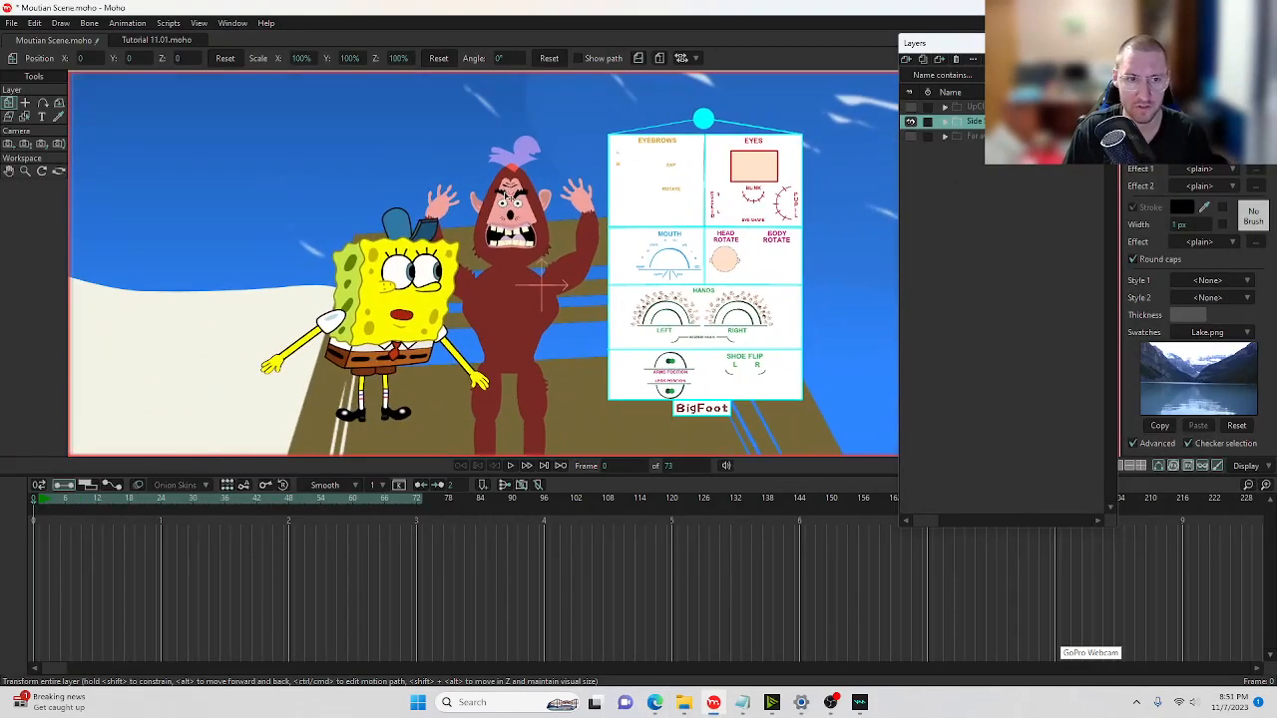
{"action": "left_click", "coordinate": [25, 116]}
{"action": "left_click", "coordinate": [390, 307]}
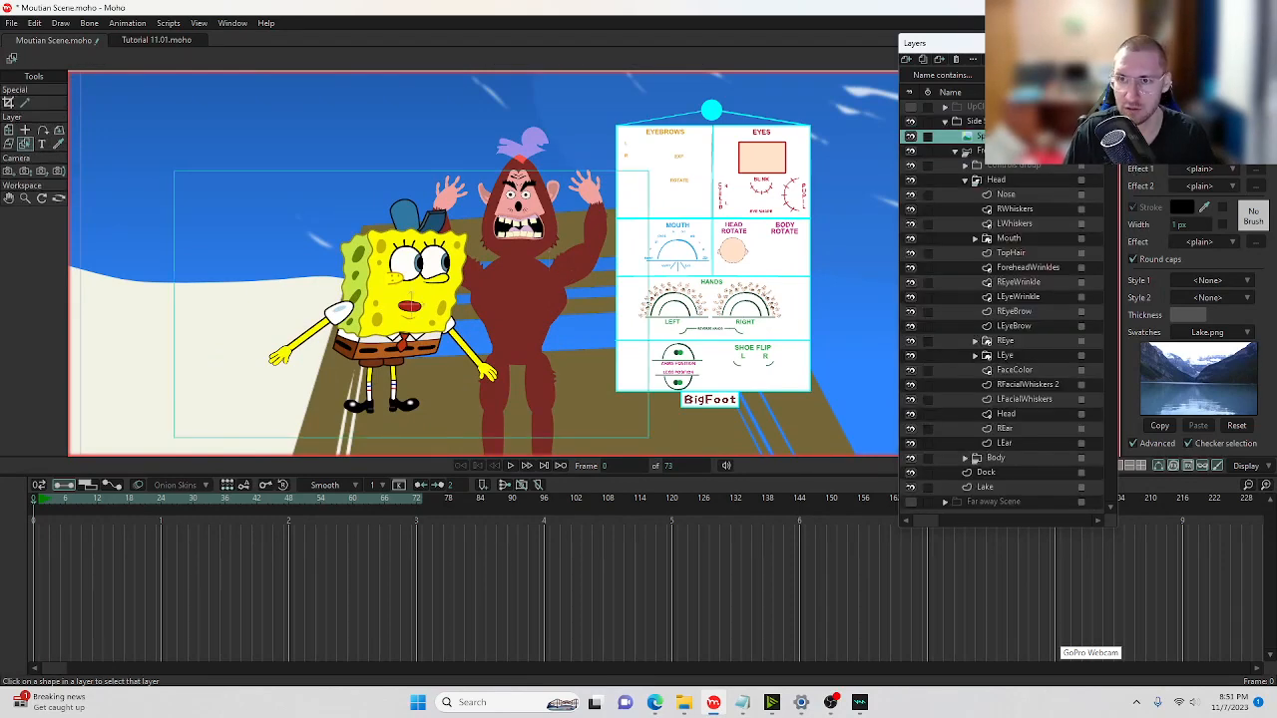
{"action": "double_click", "coordinate": [997, 135]}
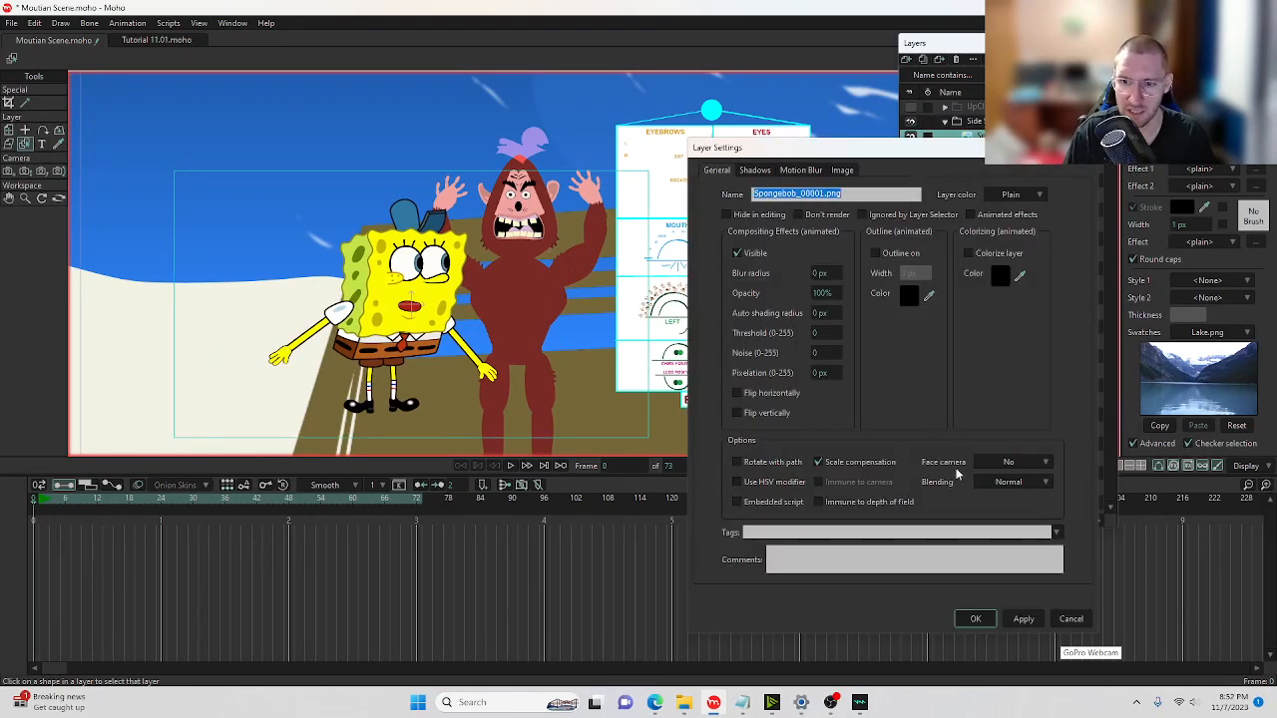
{"action": "left_click", "coordinate": [1002, 481]}
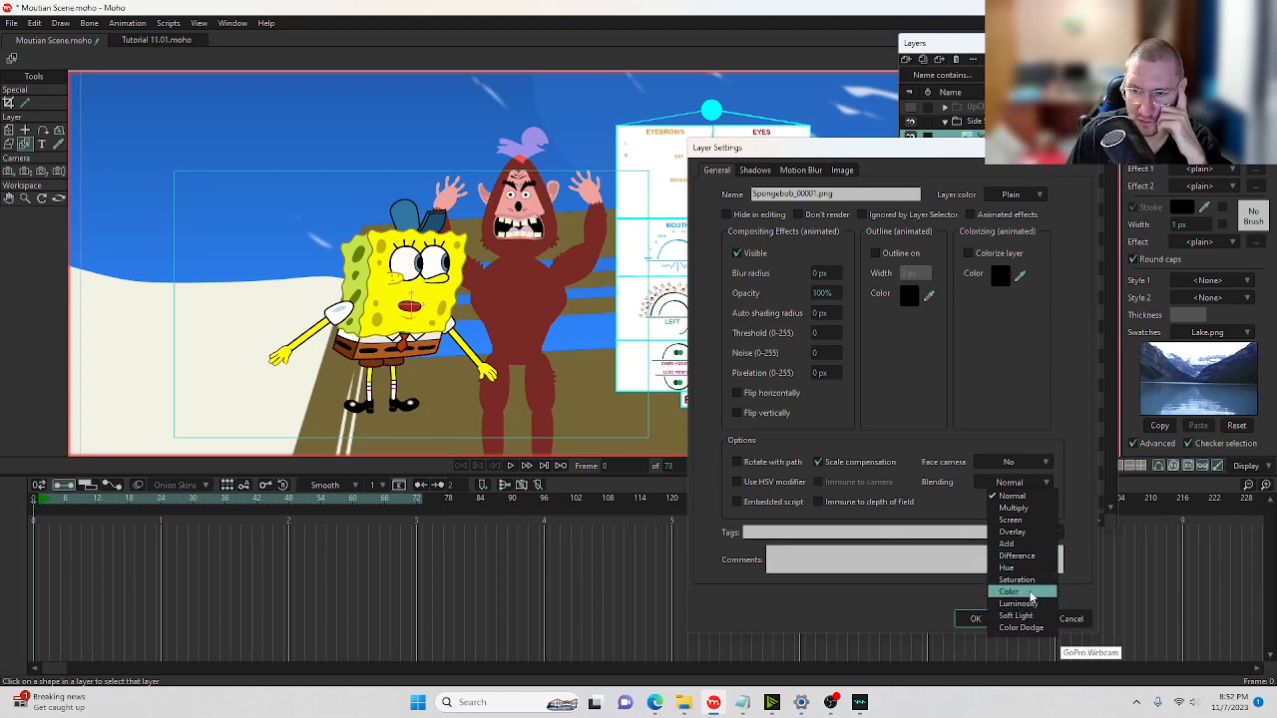
{"action": "left_click", "coordinate": [956, 517]}
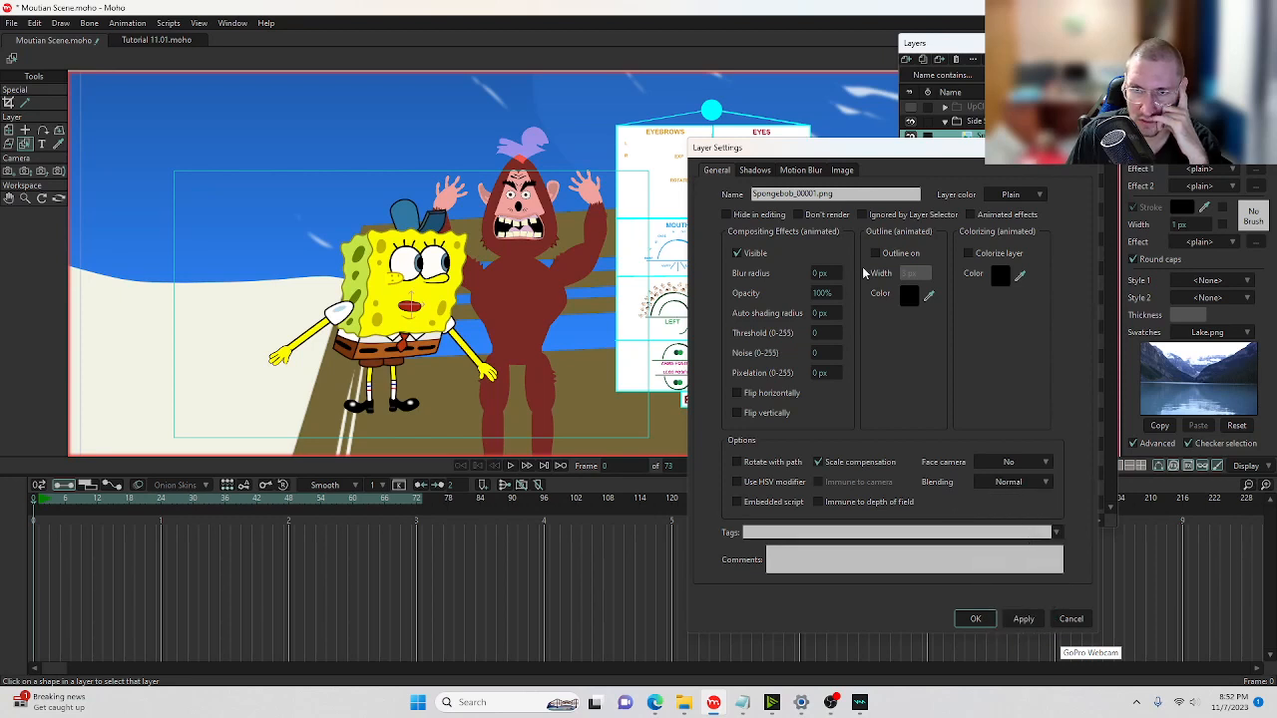
{"action": "left_click", "coordinate": [843, 195]}
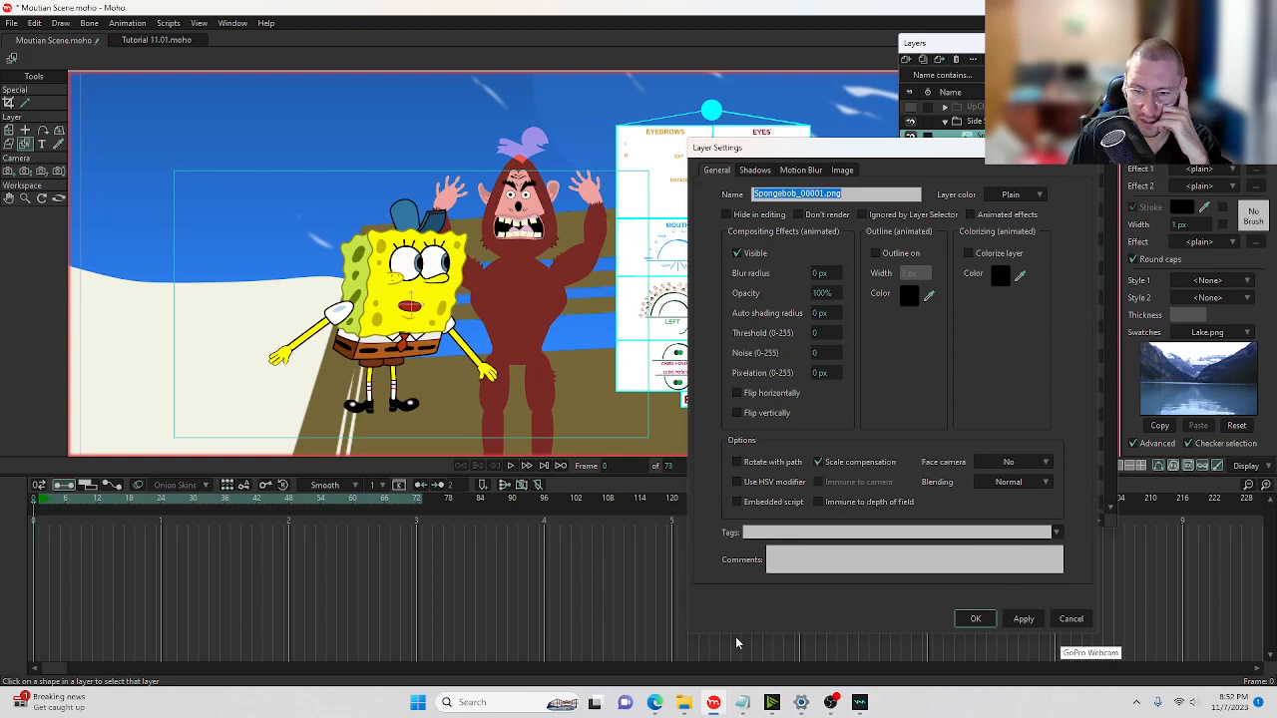
Switch to the browser, highlight "PSD" in the Moho 14.1 release notes, and search the web for PSD images in a new tab.
{"action": "left_click", "coordinate": [655, 702]}
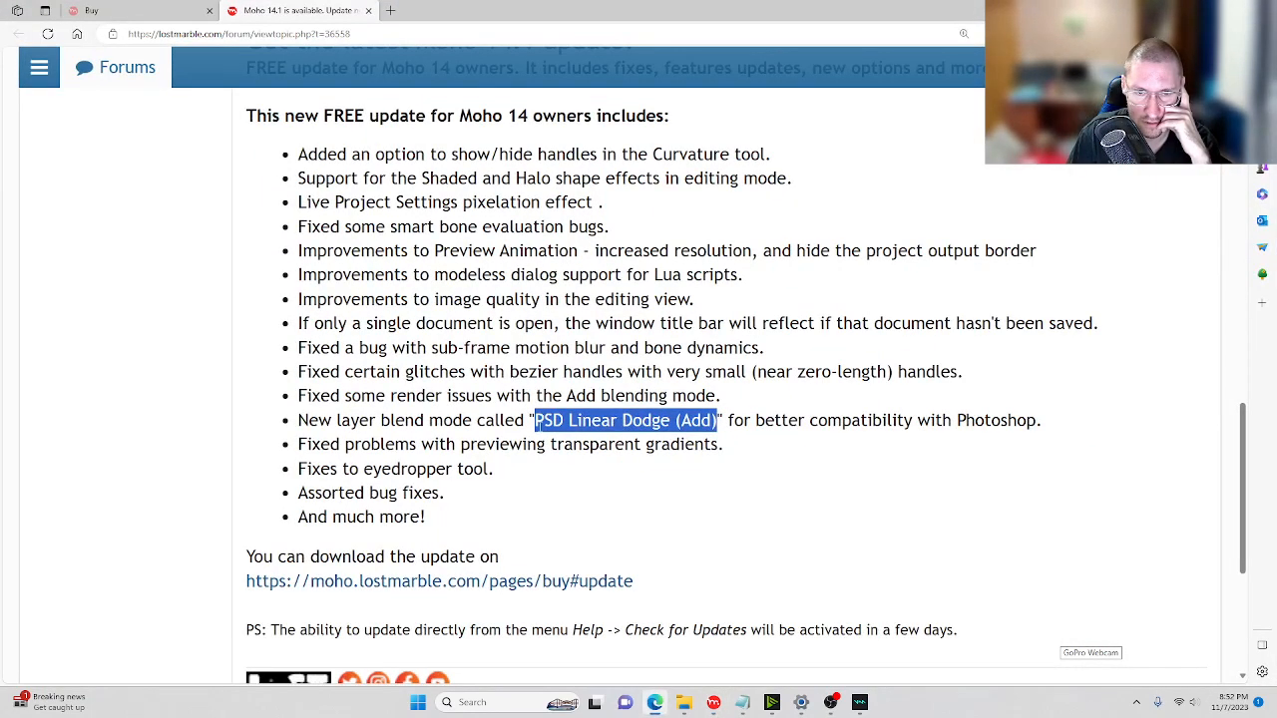
{"action": "left_click_drag", "start_coordinate": [534, 420], "coordinate": [566, 420]}
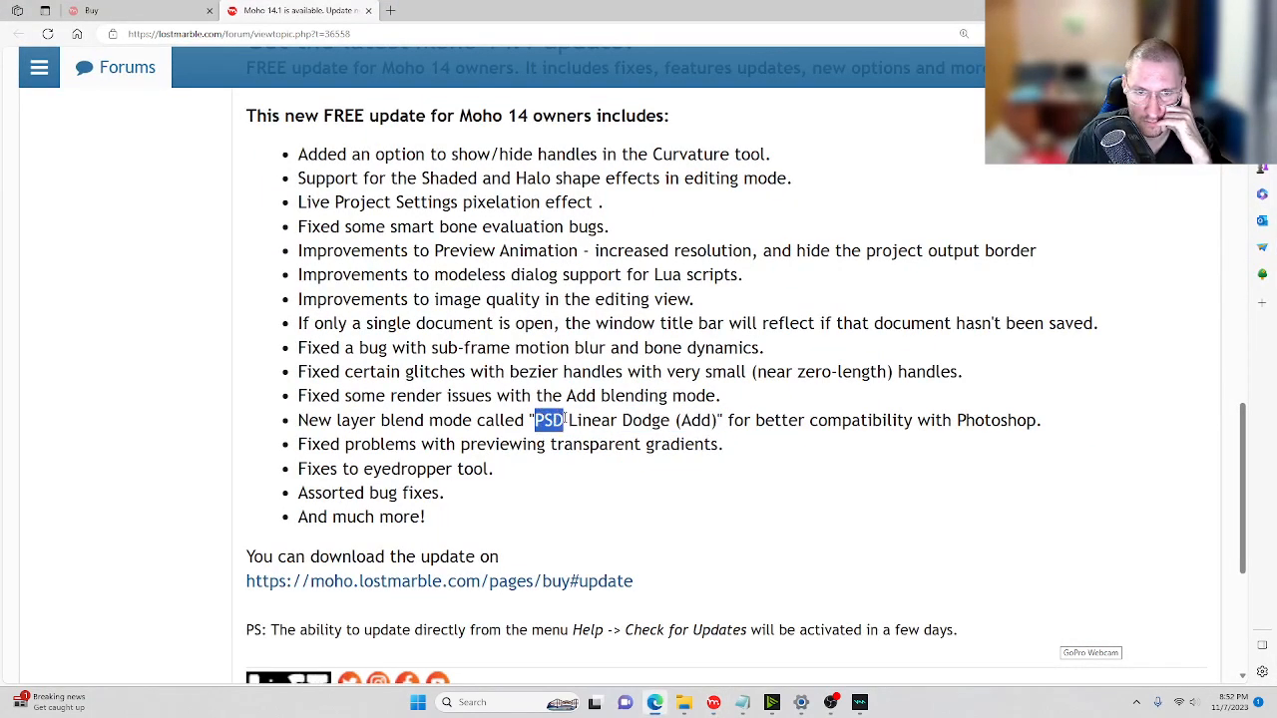
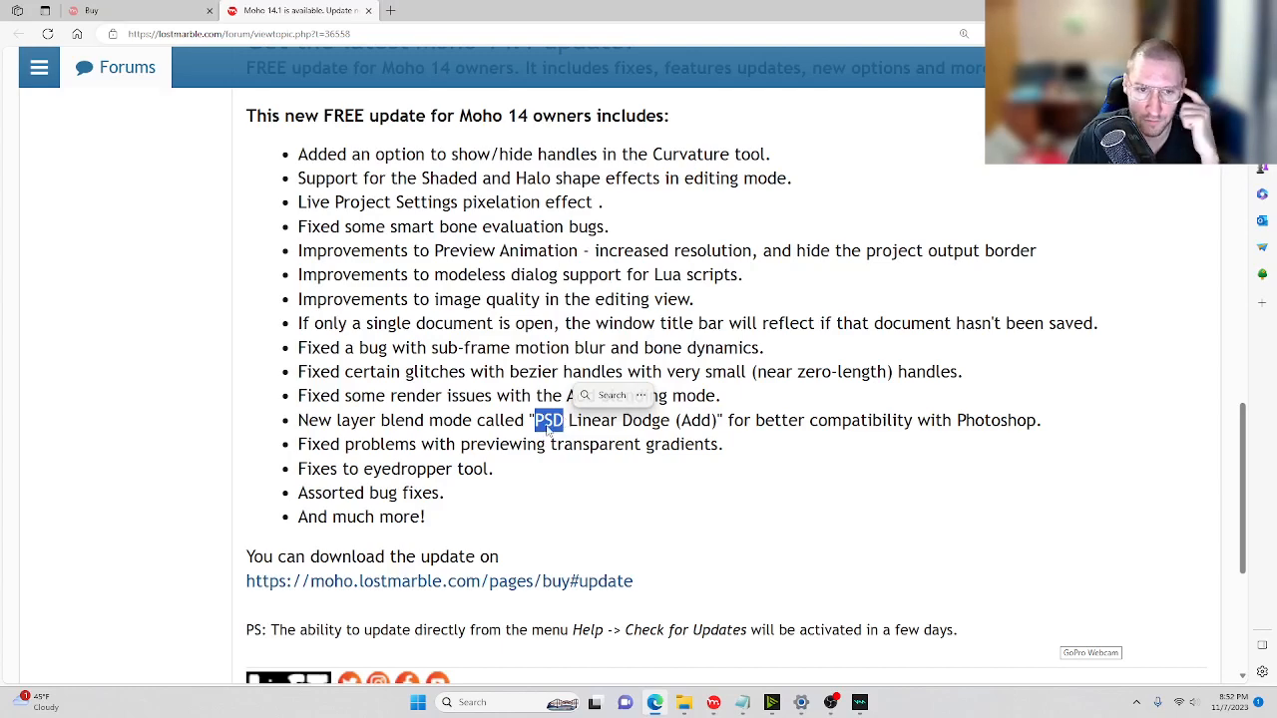
{"action": "left_click", "coordinate": [393, 11]}
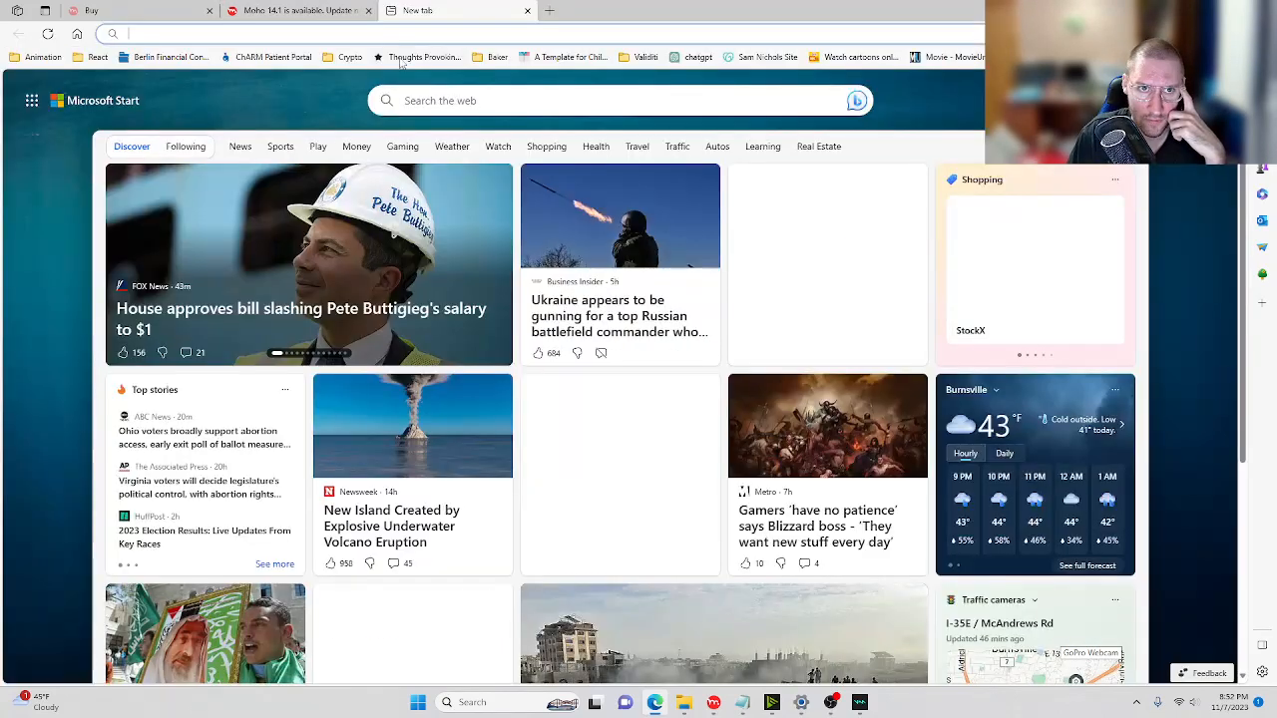
{"action": "left_click", "coordinate": [421, 38]}
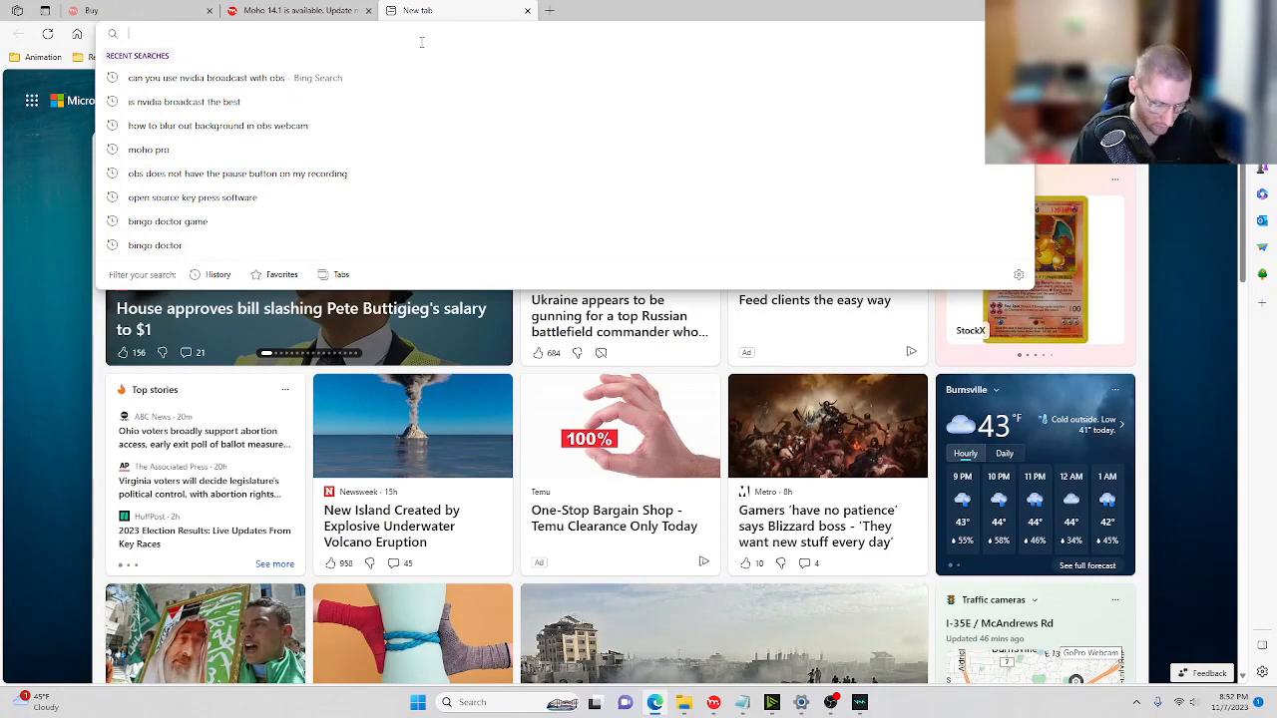
{"action": "type", "text": "psd image"}
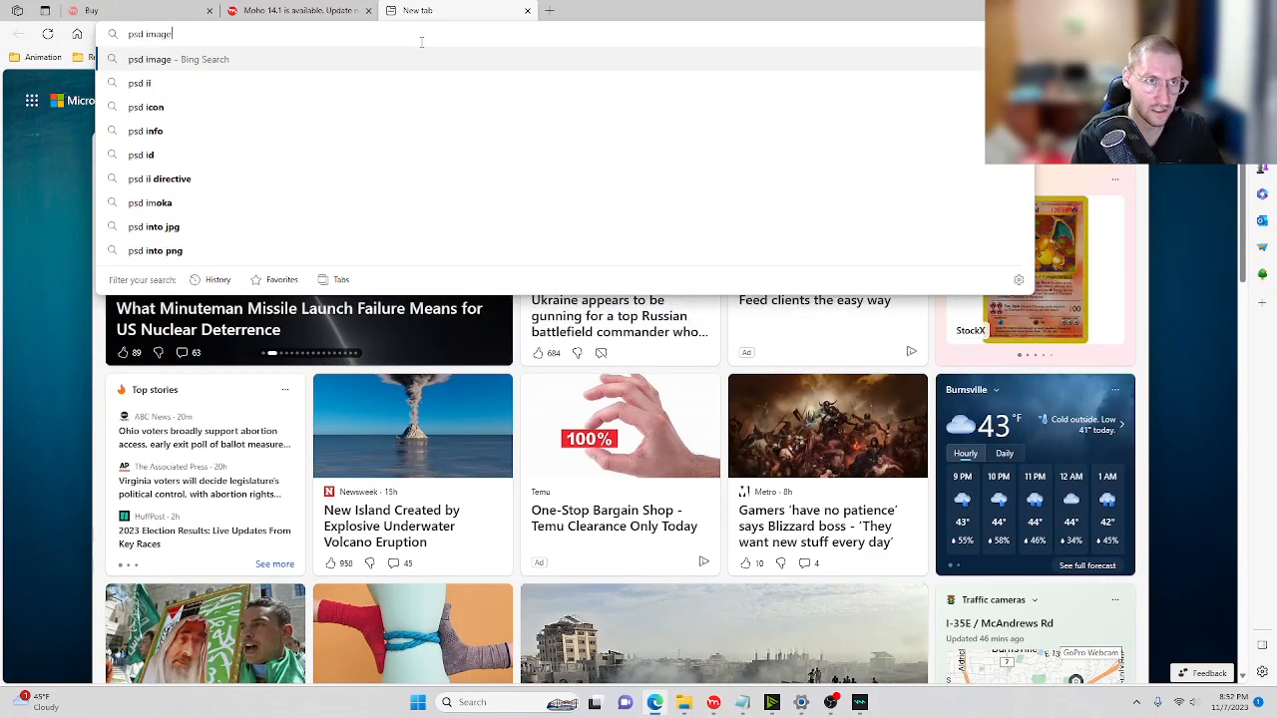
{"action": "key", "text": "BackSpace"}
{"action": "key", "text": "BackSpace"}
{"action": "key", "text": "BackSpace"}
{"action": "key", "text": "BackSpace"}
{"action": "key", "text": "BackSpace"}
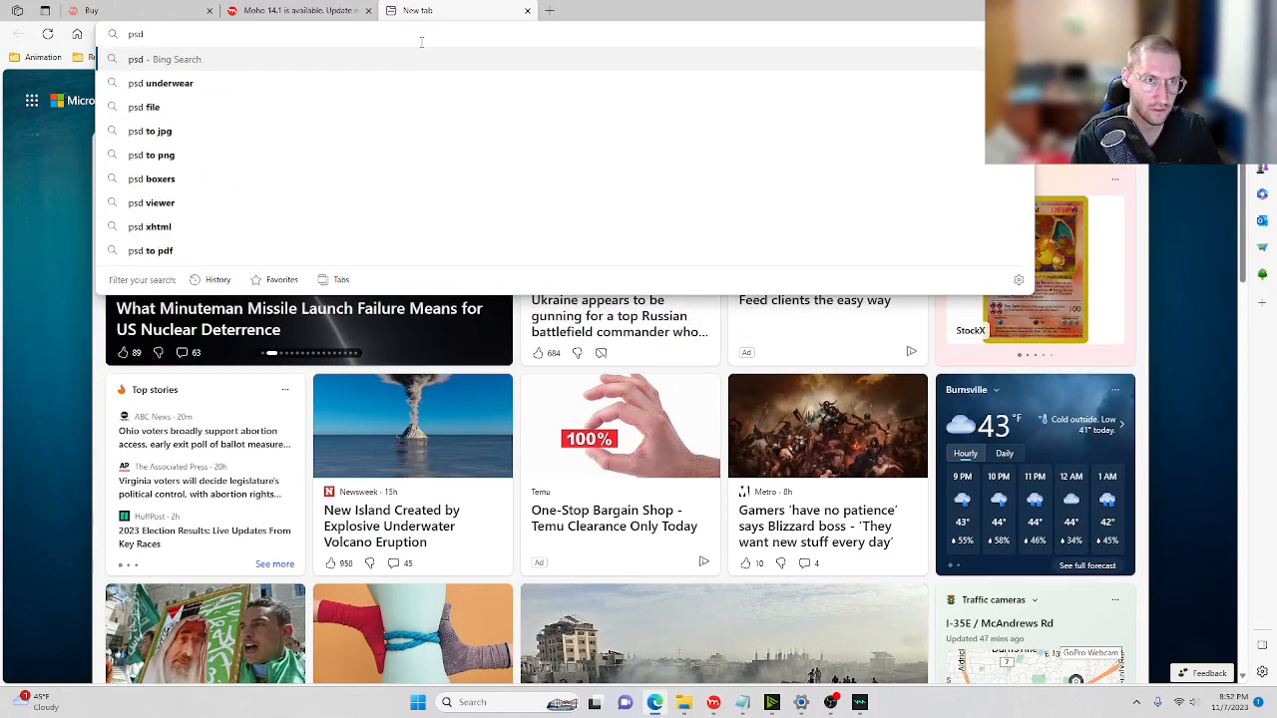
{"action": "type", "text": "iamges"}
{"action": "key", "text": "Return"}
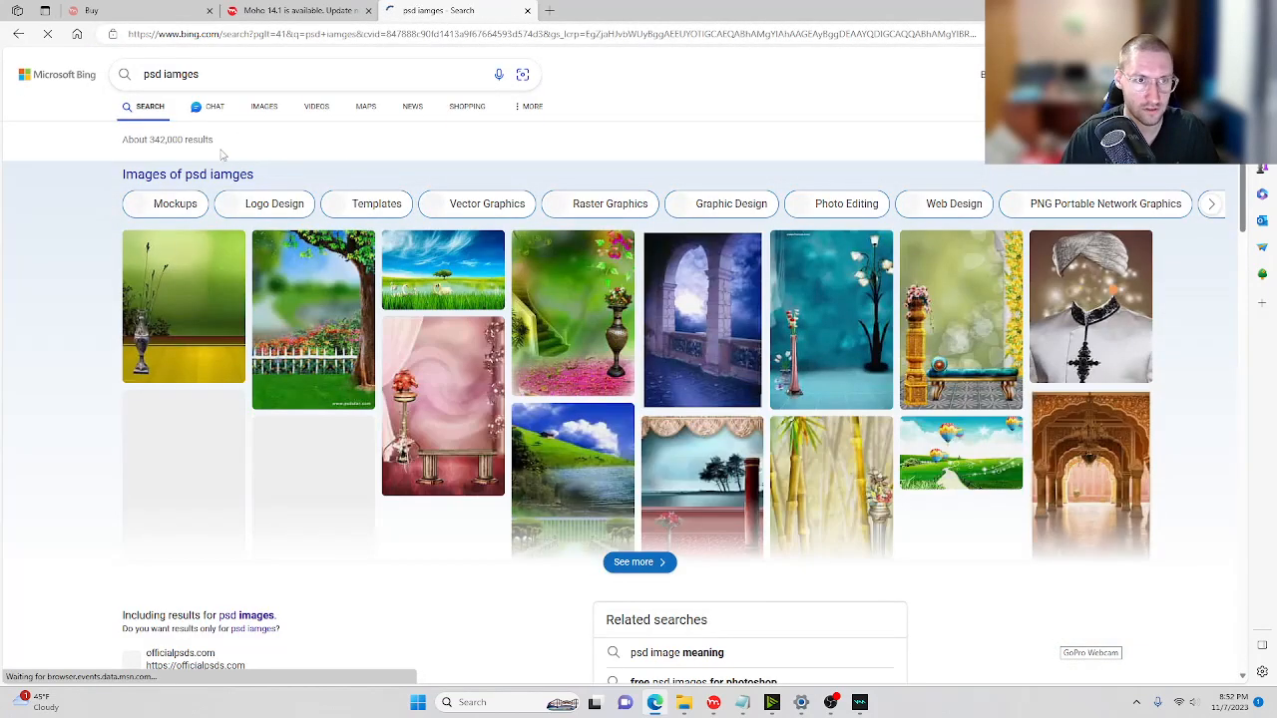
Correct the misspelled web search to "psd images" and run it again.
{"action": "left_click", "coordinate": [207, 175]}
{"action": "key", "text": "ctrl+w"}
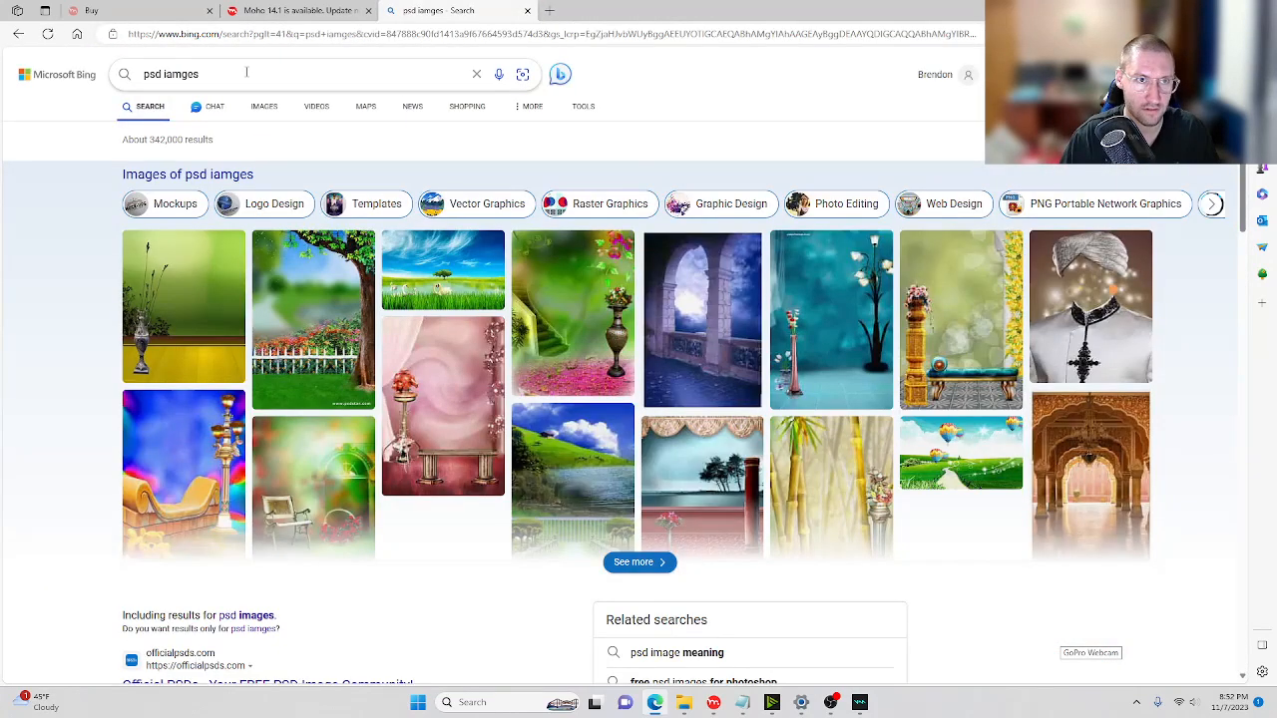
{"action": "left_click_drag", "start_coordinate": [246, 72], "coordinate": [167, 72]}
{"action": "type", "text": "images"}
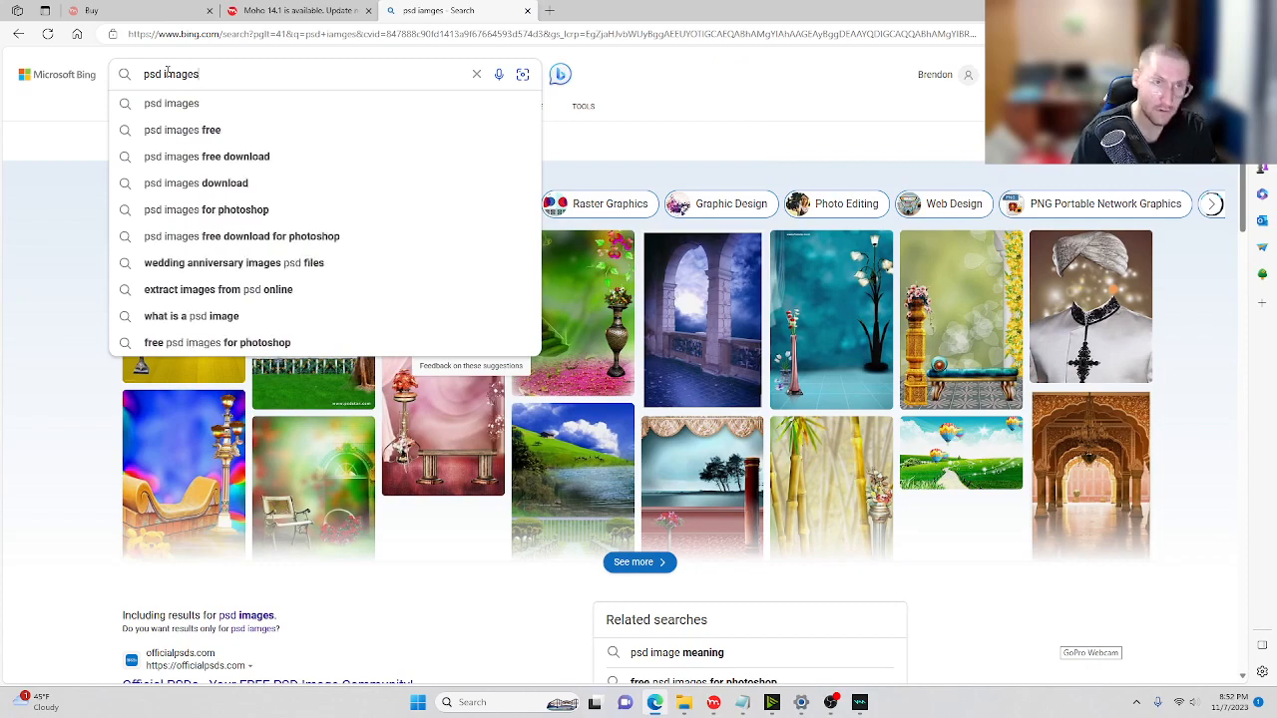
{"action": "key", "text": "Return"}
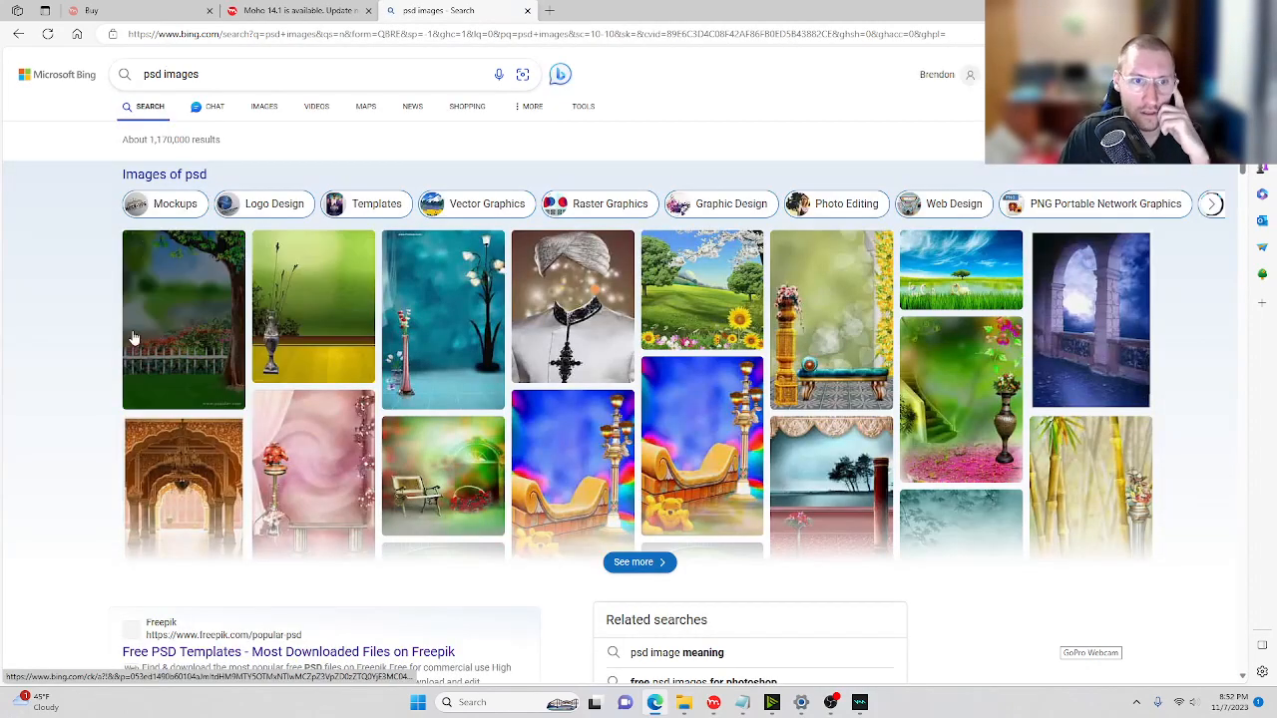
Open the Freepik "Free PSD Templates" search result in a separate tab and bring that tab forward.
{"action": "scroll", "coordinate": [99, 342], "scroll_direction": "down", "scroll_amount": 3}
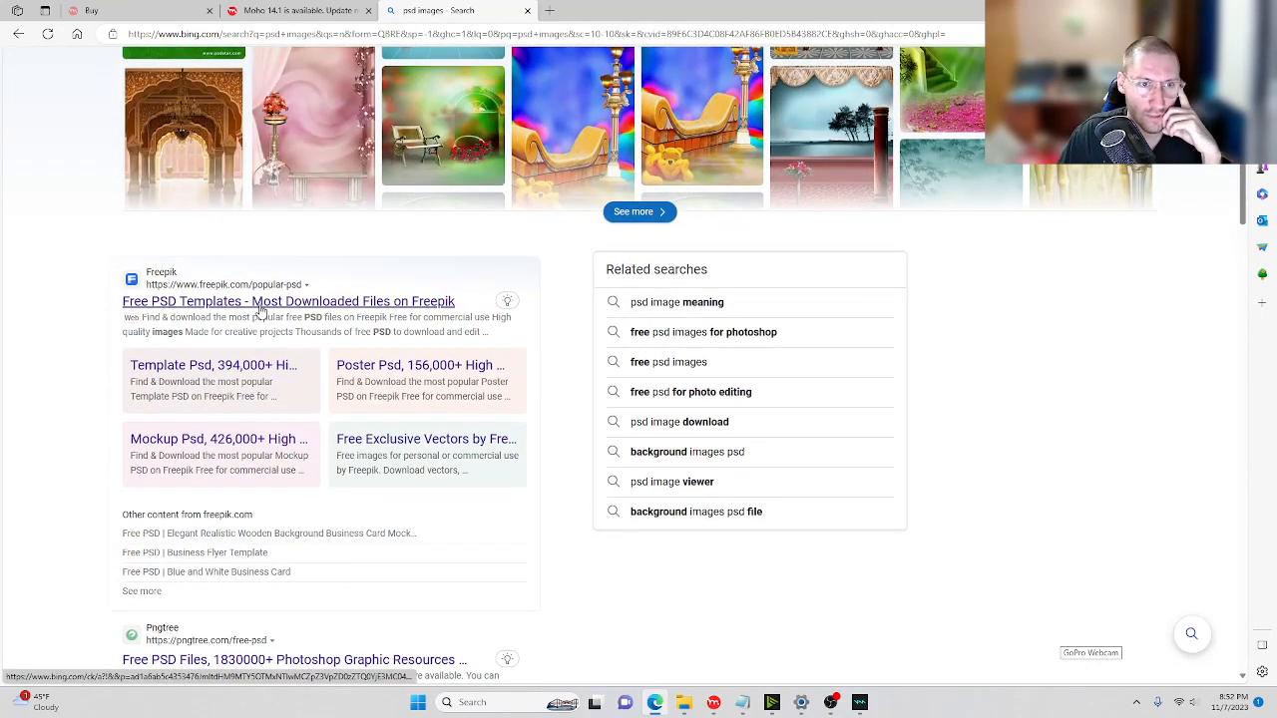
{"action": "middle_click", "coordinate": [259, 302]}
{"action": "left_click", "coordinate": [631, 12]}
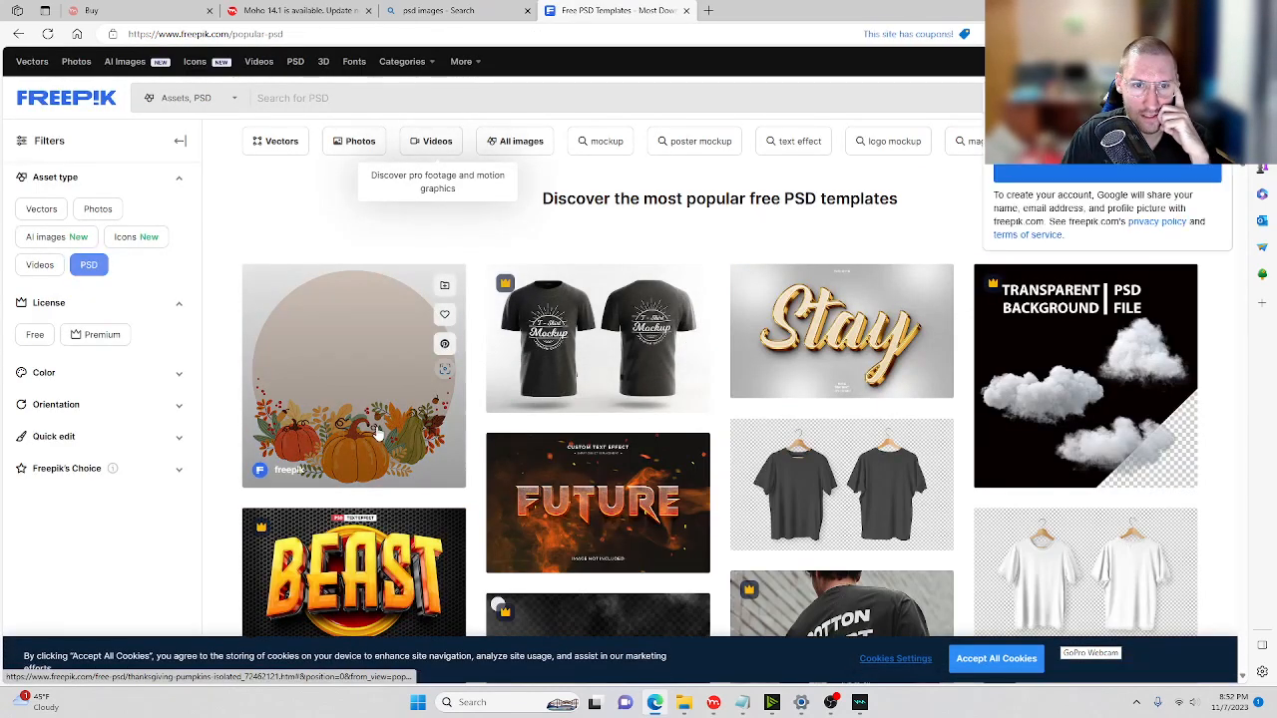
Open the free Thanksgiving pumpkins PSD on Freepik and download it with the free, attribution-required option.
{"action": "left_click", "coordinate": [376, 431]}
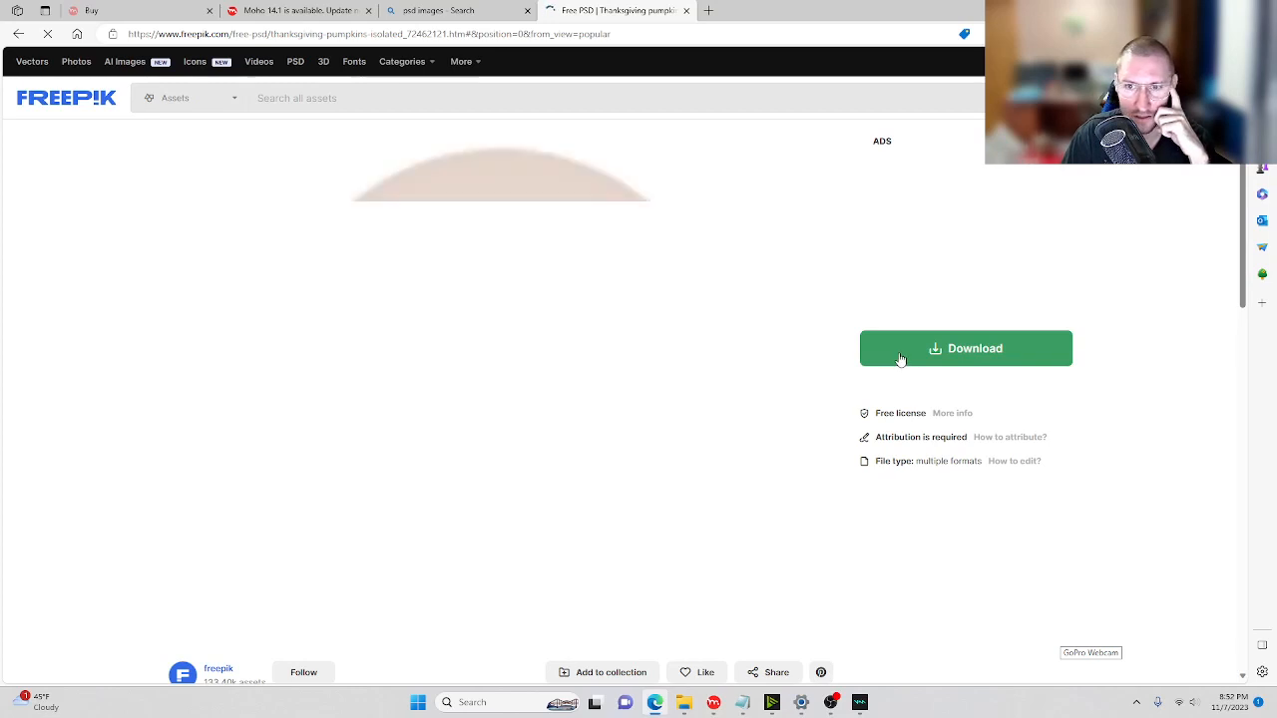
{"action": "left_click", "coordinate": [900, 359]}
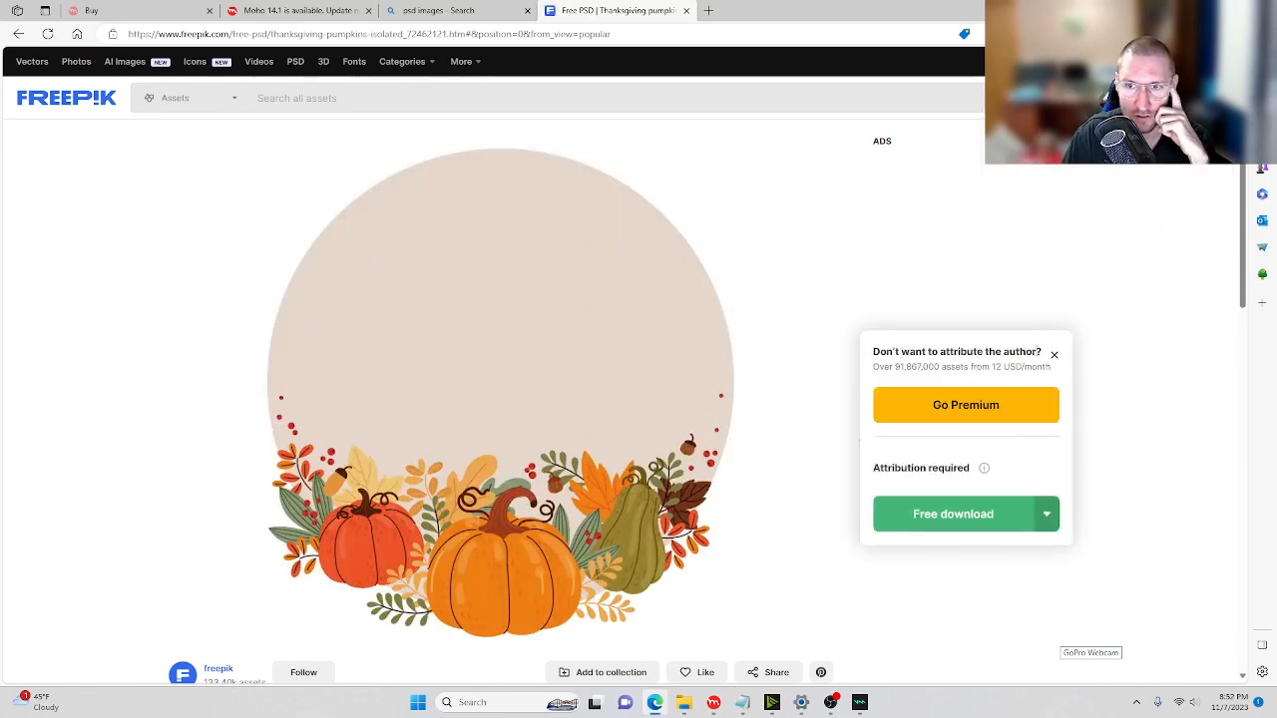
{"action": "left_click", "coordinate": [1047, 515]}
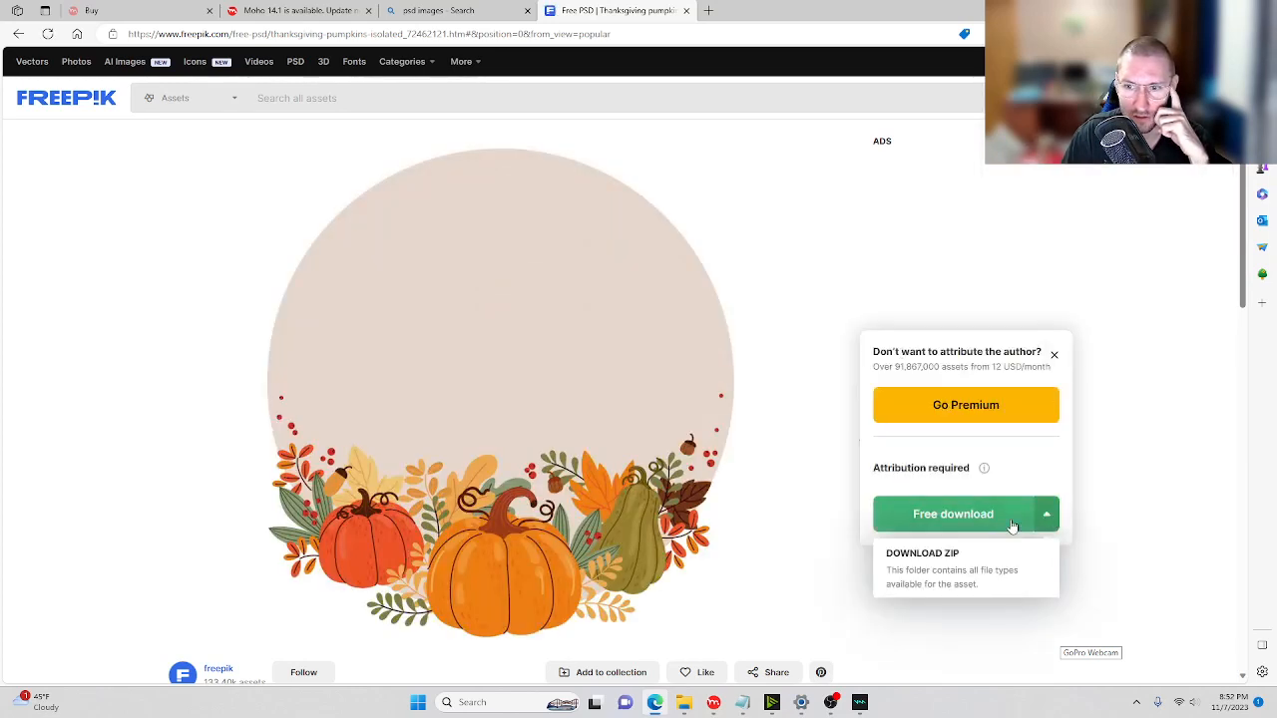
{"action": "left_click", "coordinate": [952, 514]}
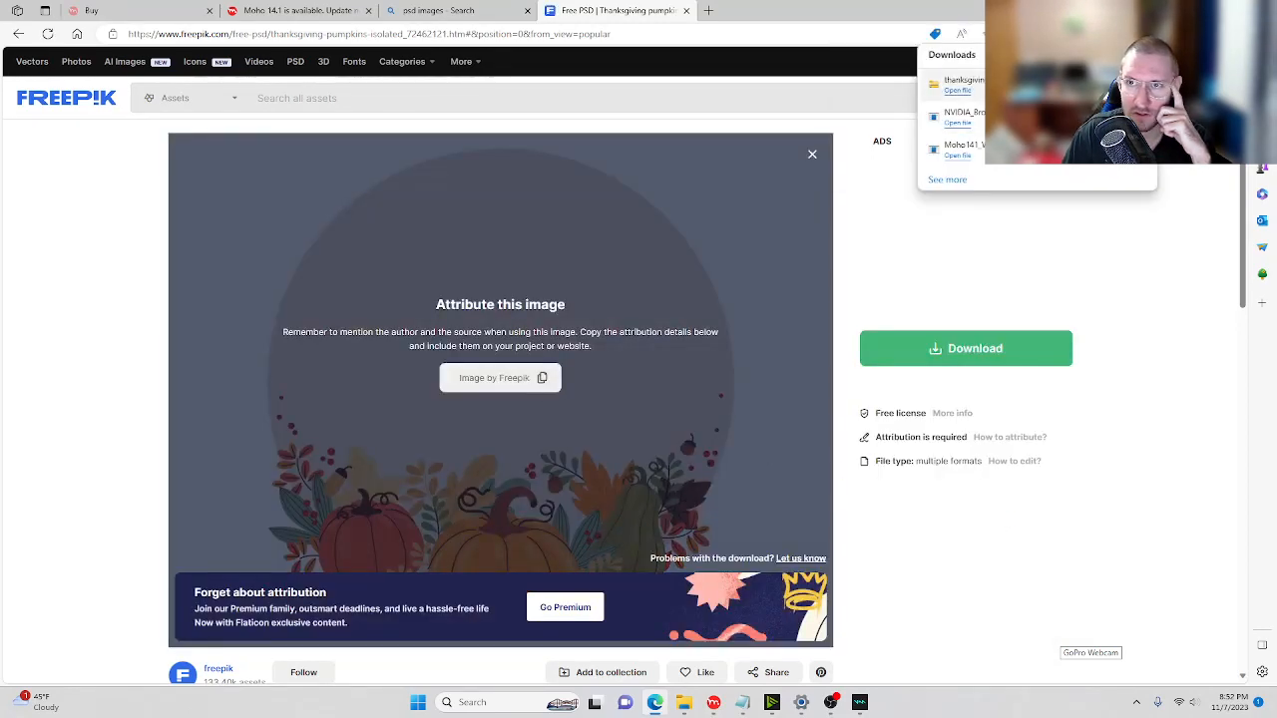
Locate the thanksgiving-pumpkins-isolated archive in the Downloads folder and extract it to the suggested destination.
{"action": "left_click", "coordinate": [1115, 86]}
{"action": "left_click", "coordinate": [565, 260]}
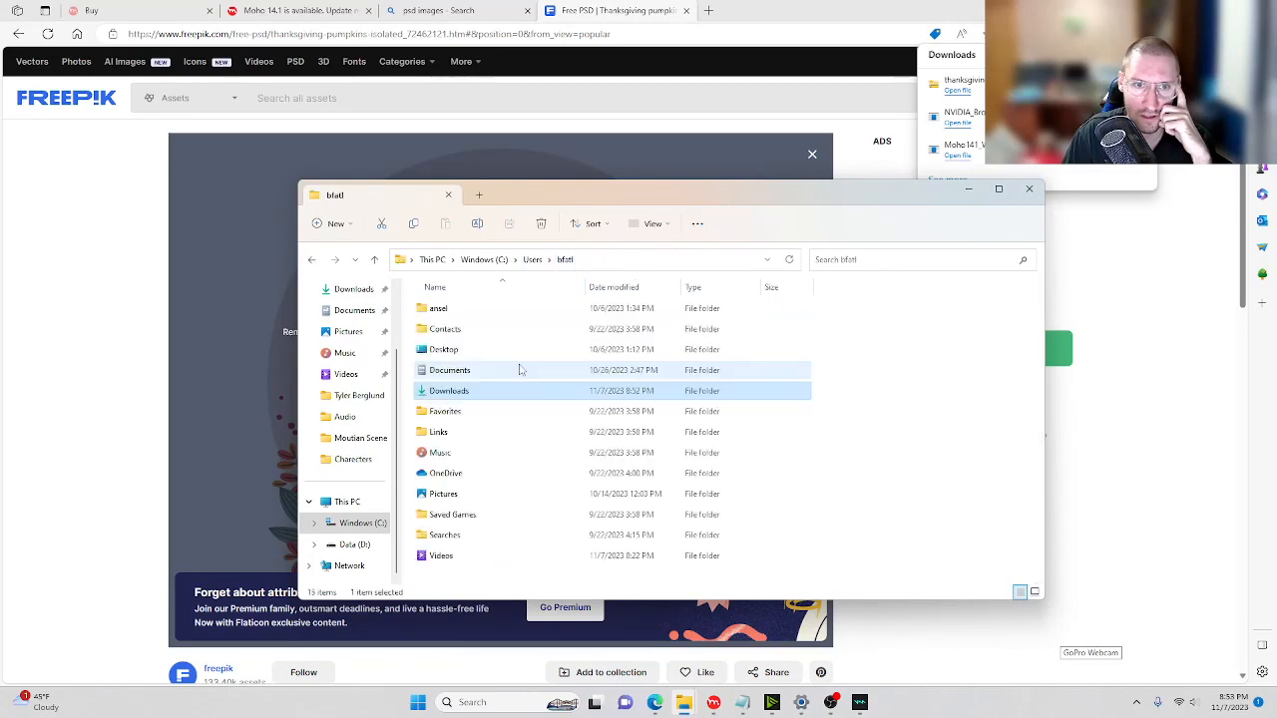
{"action": "double_click", "coordinate": [462, 399]}
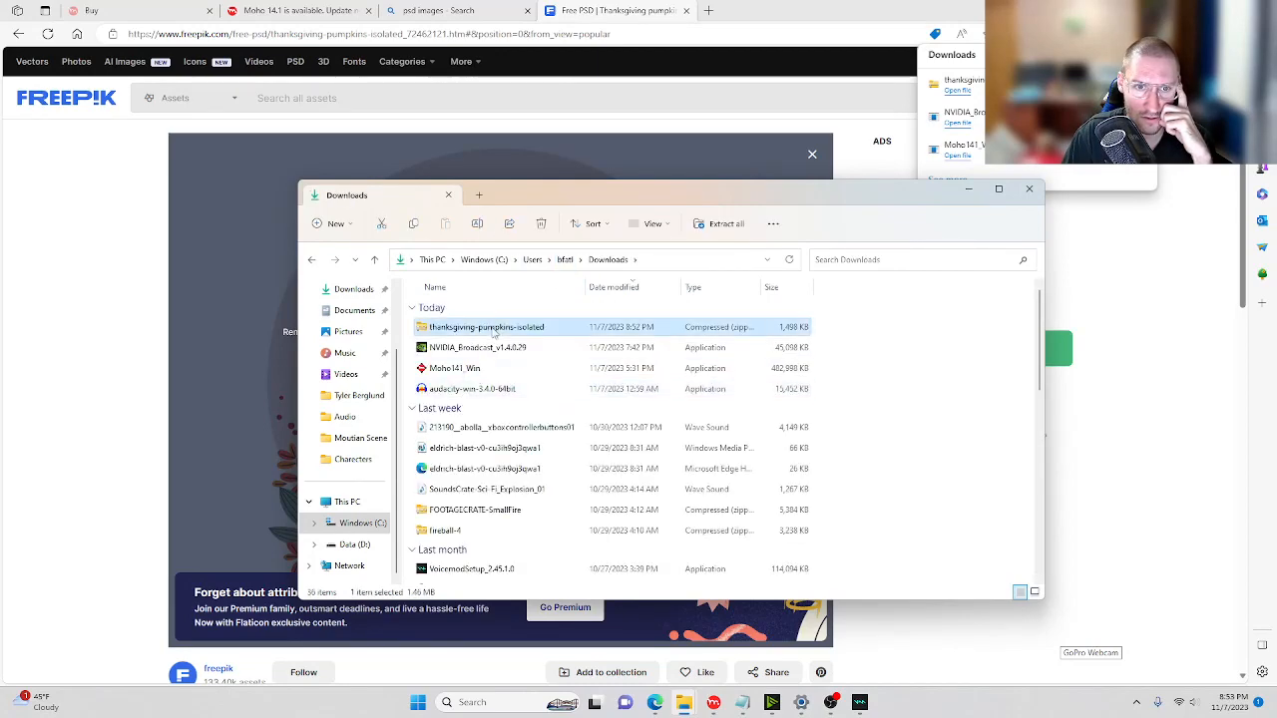
{"action": "right_click", "coordinate": [494, 328]}
{"action": "left_click", "coordinate": [560, 440]}
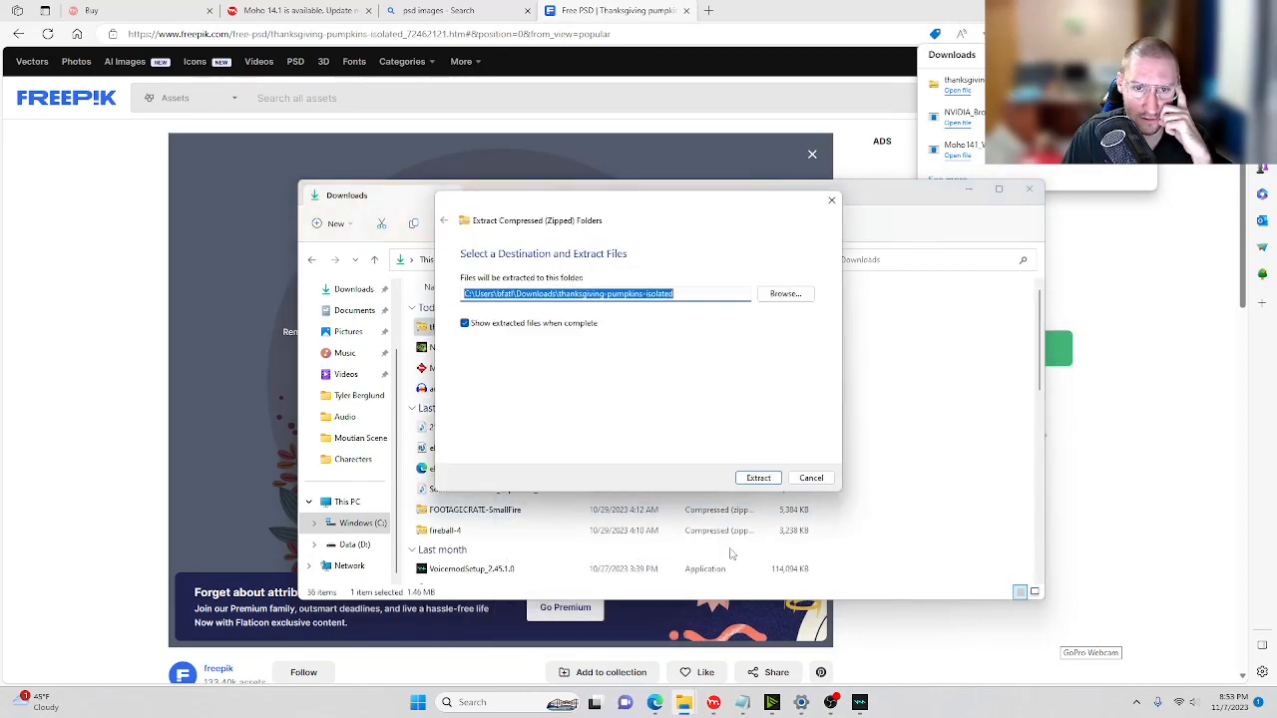
{"action": "left_click", "coordinate": [764, 485]}
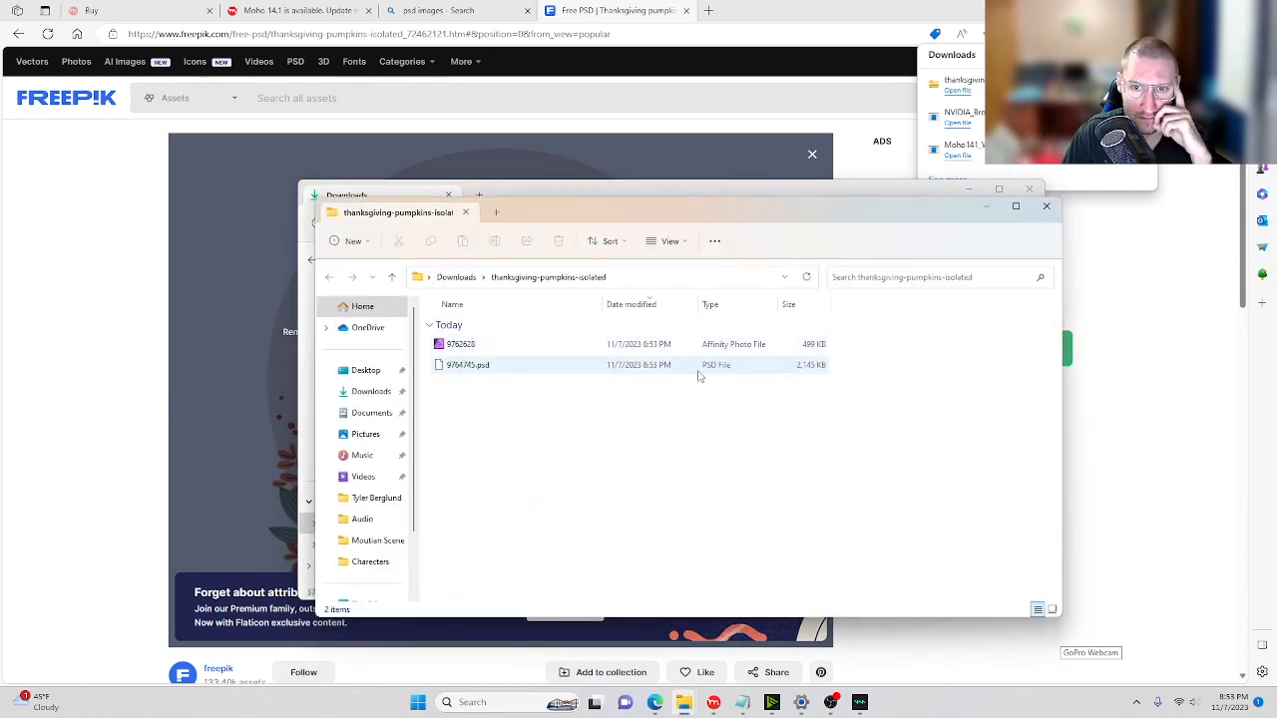
Close both file windows, switch back to Moho, and dismiss the Spongebob layer's settings without changes.
{"action": "left_click", "coordinate": [1045, 205]}
{"action": "left_click", "coordinate": [1029, 189]}
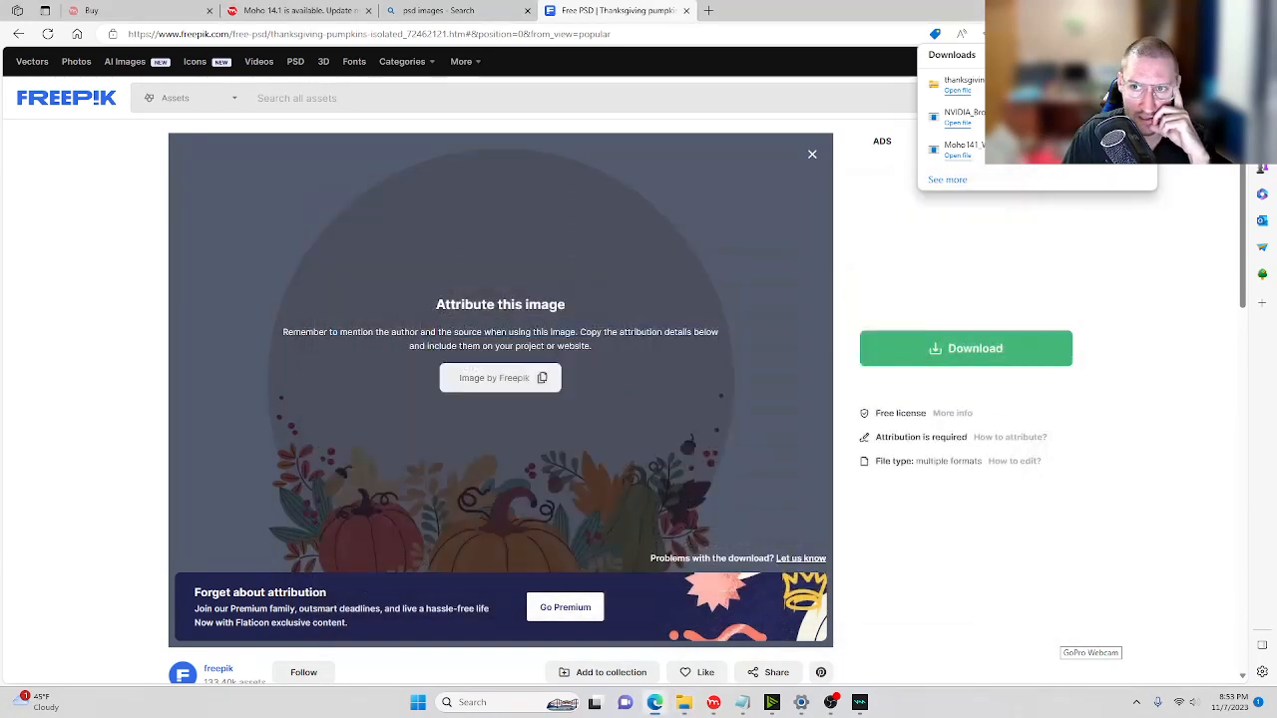
{"action": "key", "text": "alt+Tab"}
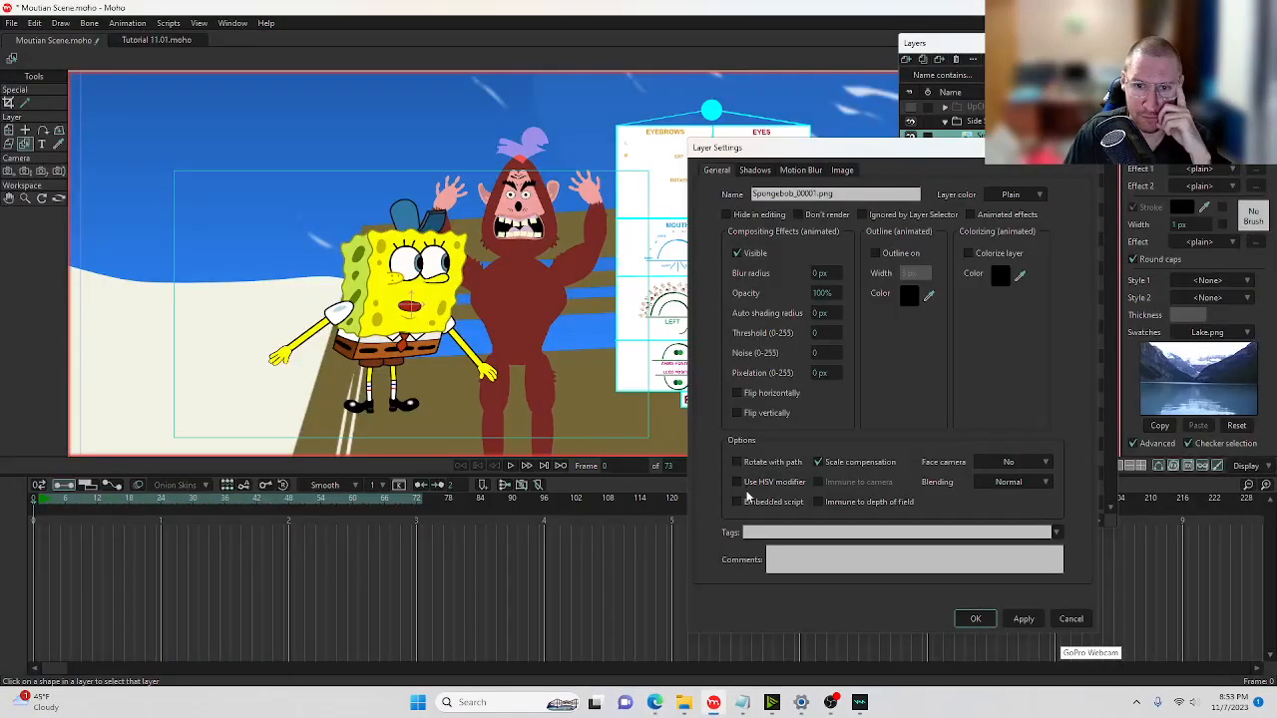
{"action": "left_click", "coordinate": [1070, 619]}
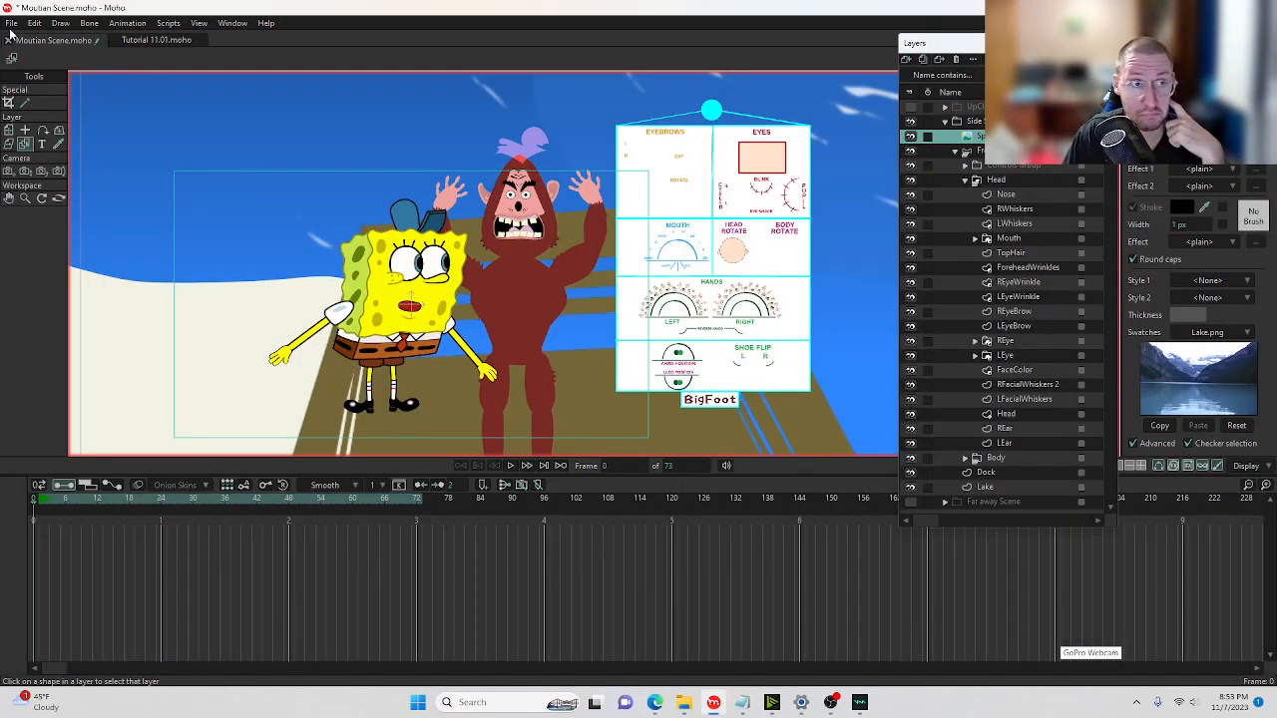
Import 9764745.psd from the thanksgiving-pumpkins-isolated folder in Downloads, bringing in its layers individually.
{"action": "left_click", "coordinate": [10, 23]}
{"action": "mouse_move", "coordinate": [127, 229]}
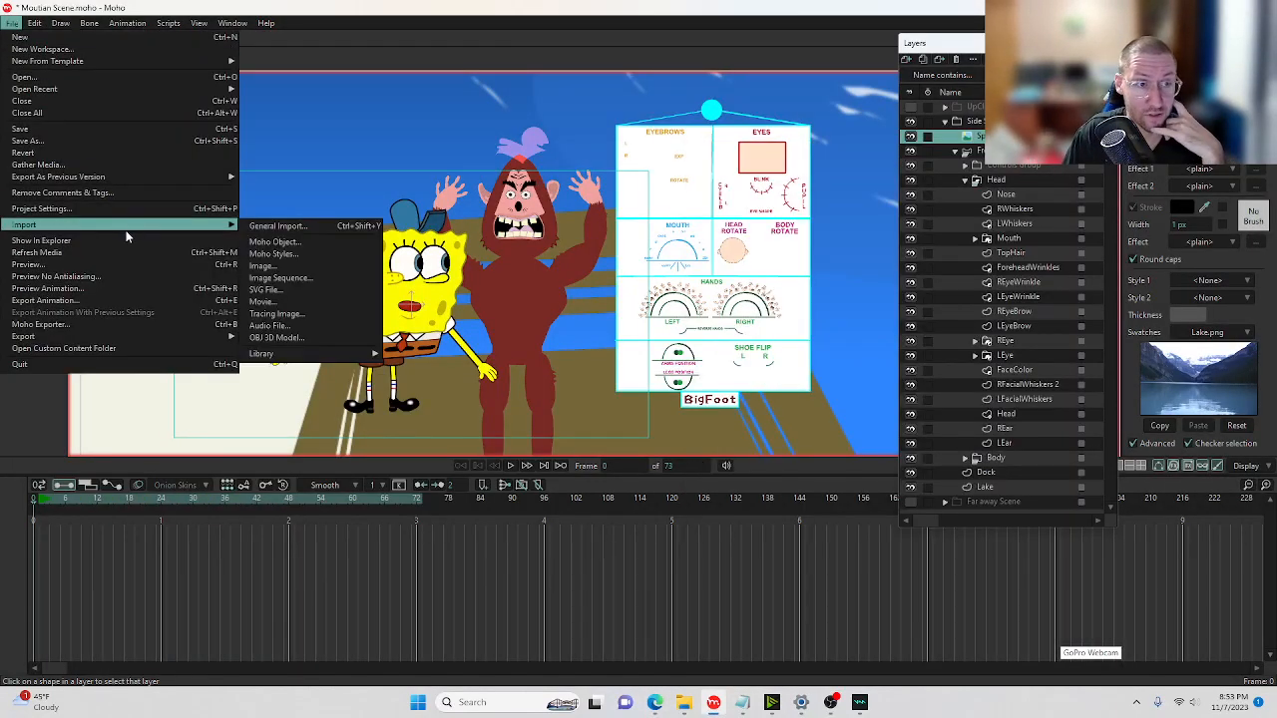
{"action": "left_click", "coordinate": [269, 226]}
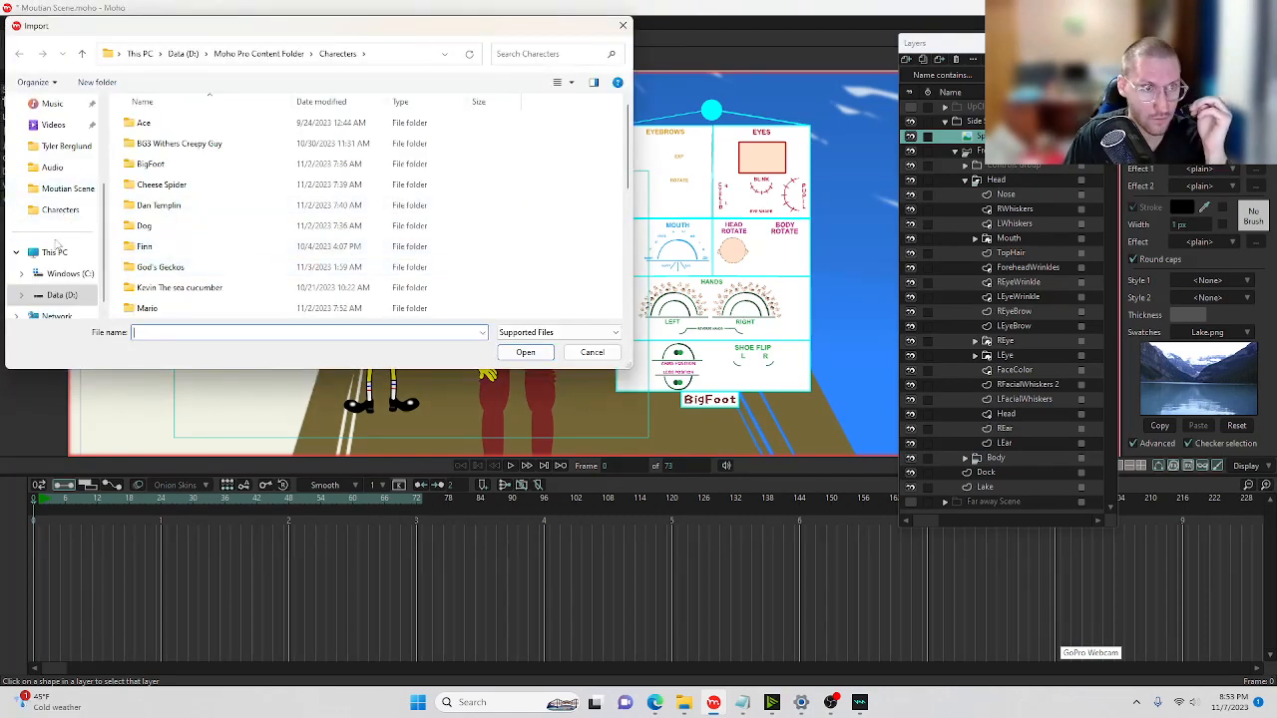
{"action": "scroll", "coordinate": [65, 200], "scroll_direction": "up", "scroll_amount": 3}
{"action": "left_click", "coordinate": [61, 190]}
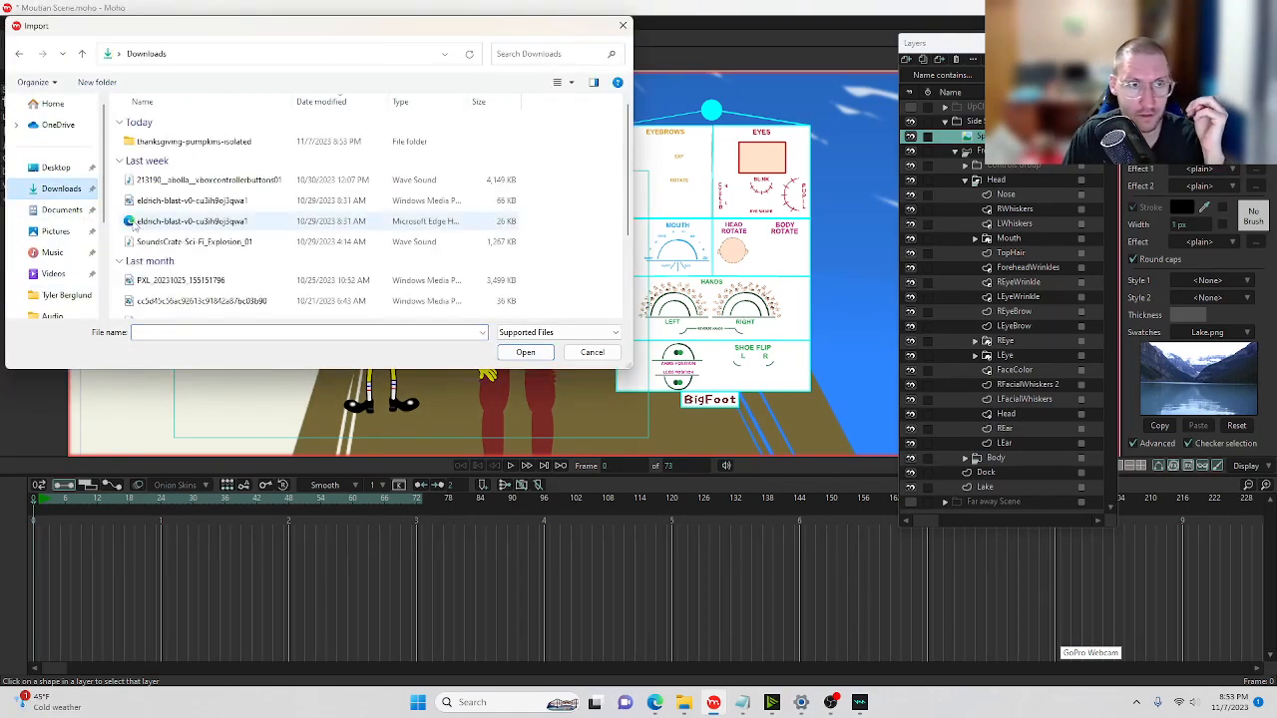
{"action": "double_click", "coordinate": [165, 140]}
{"action": "left_click", "coordinate": [186, 162]}
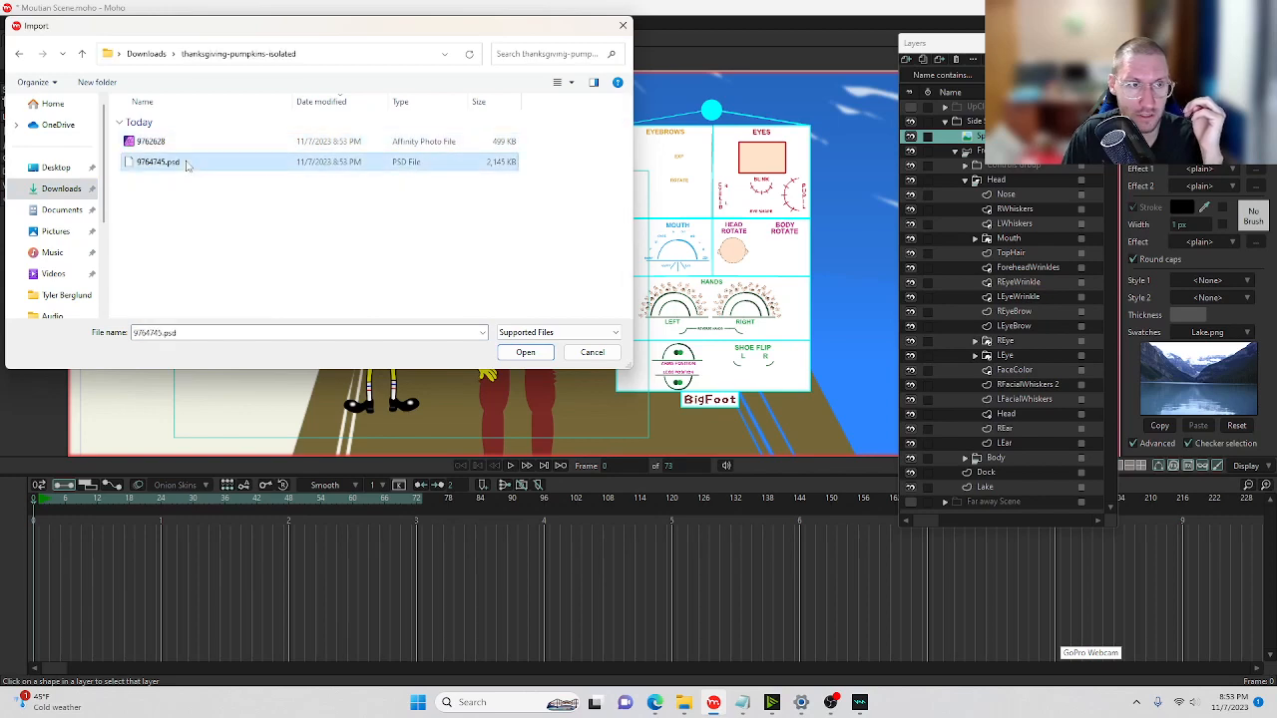
{"action": "left_click", "coordinate": [524, 352]}
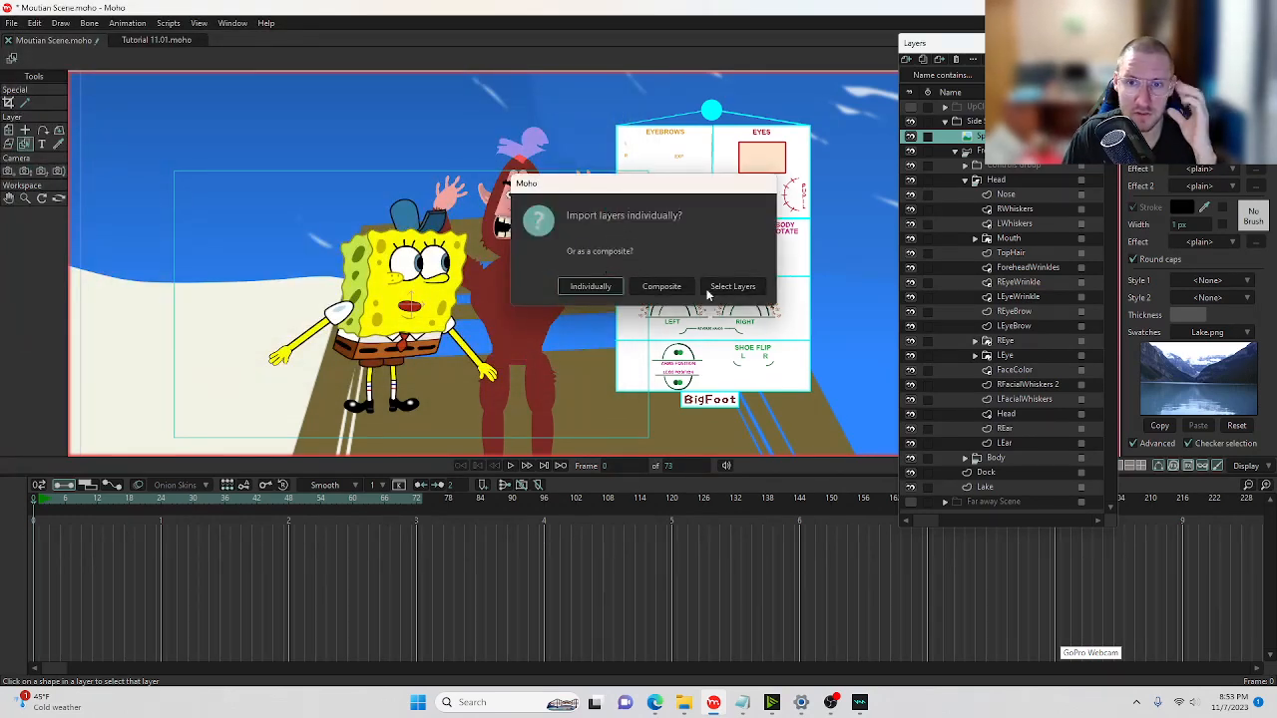
{"action": "left_click", "coordinate": [590, 286]}
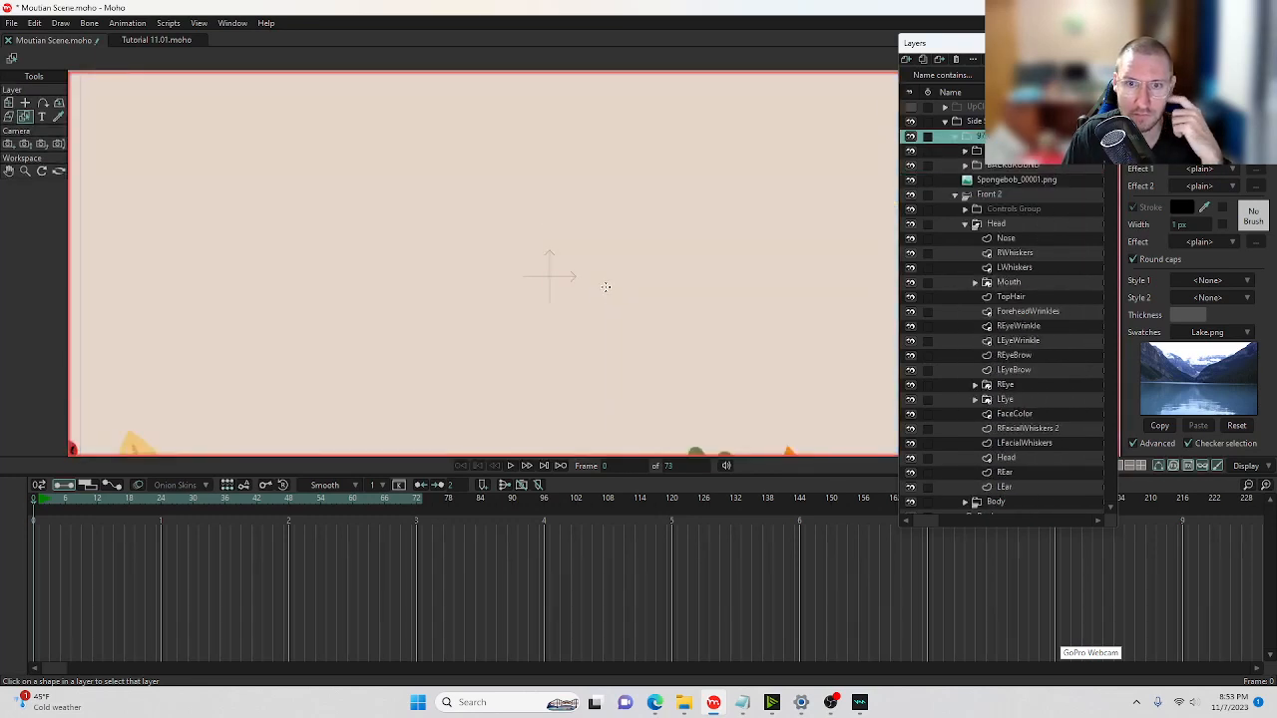
Hide the imported pumpkin PSD group to check the scene behind it, and show the group again.
{"action": "scroll", "coordinate": [605, 287], "scroll_direction": "down", "scroll_amount": 5}
{"action": "scroll", "coordinate": [630, 337], "scroll_direction": "up", "scroll_amount": 2}
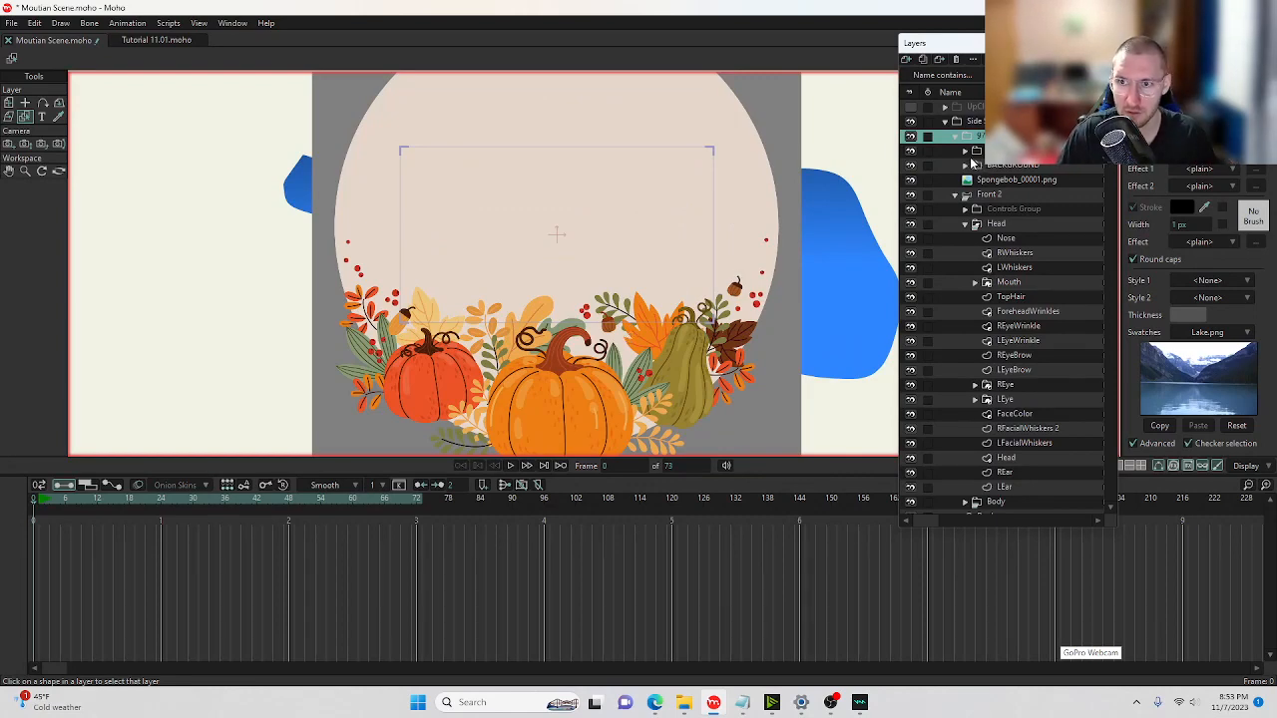
{"action": "left_click", "coordinate": [911, 137]}
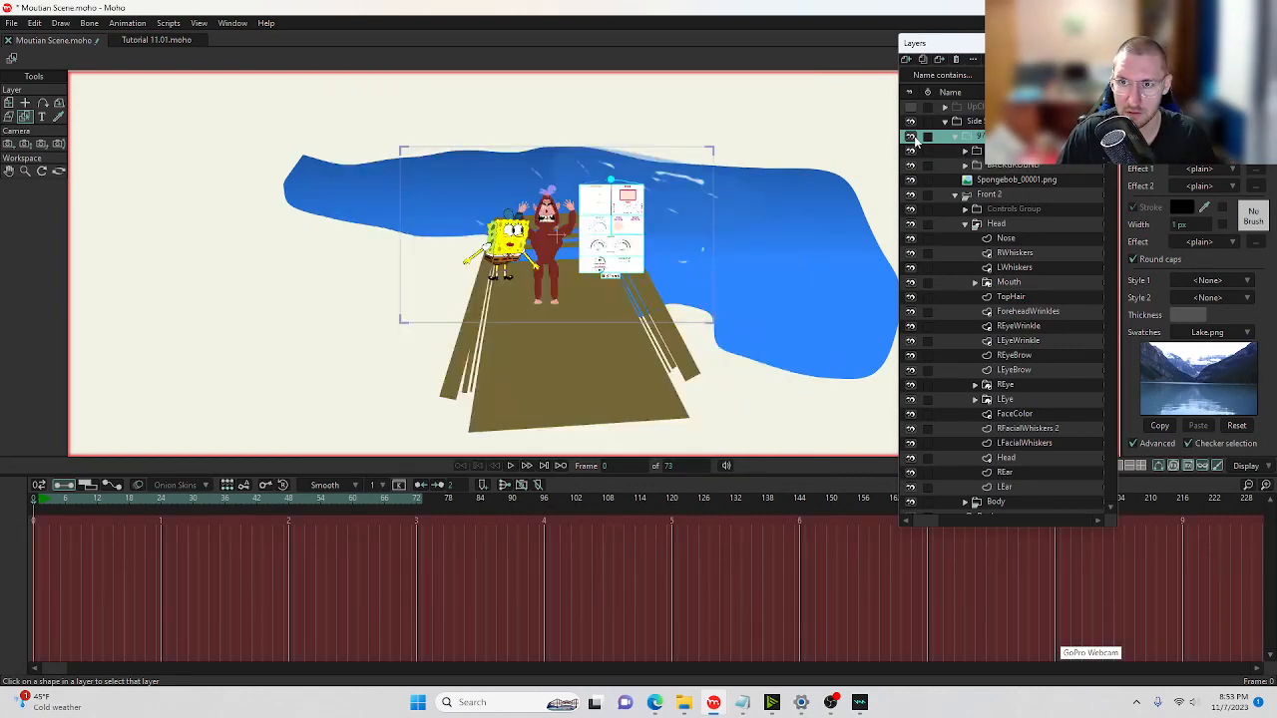
{"action": "left_click", "coordinate": [911, 137]}
Scale the imported pumpkin PSD group uniformly to about 30.3% and shrink the timeline area to enlarge the canvas.
{"action": "left_click", "coordinate": [8, 103]}
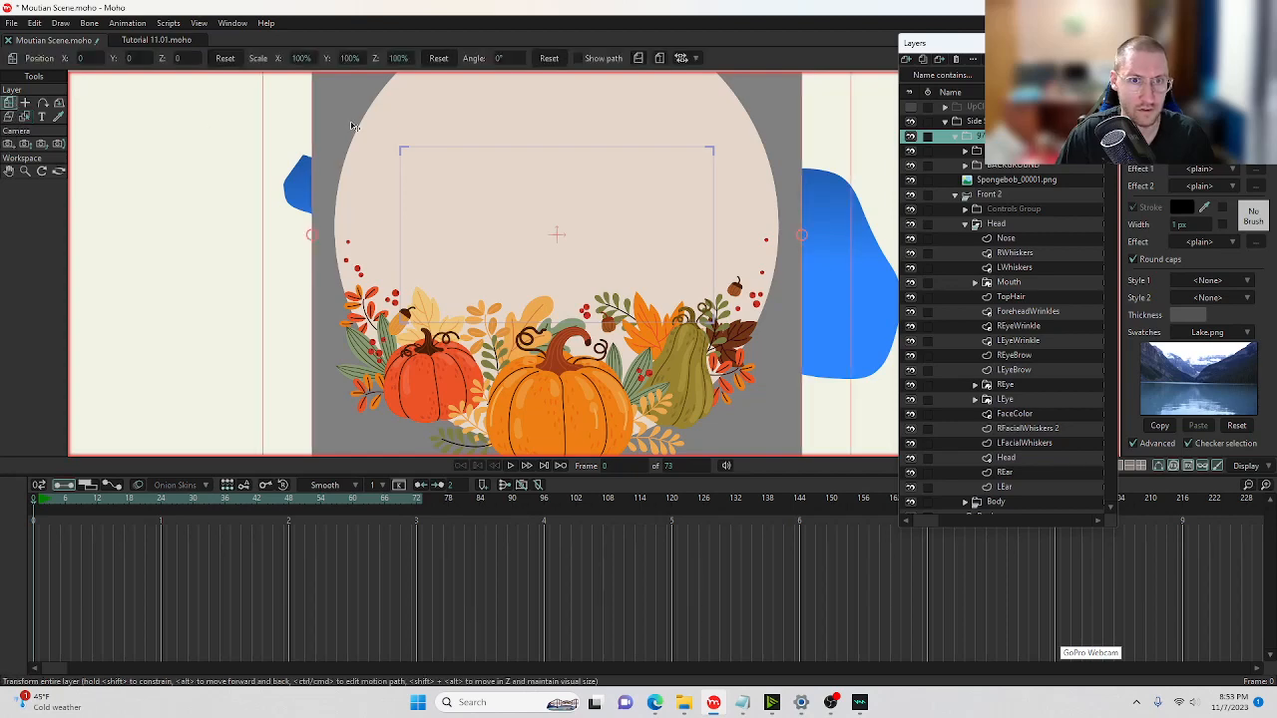
{"action": "scroll", "coordinate": [399, 159], "scroll_direction": "down", "scroll_amount": 2}
{"action": "left_click_drag", "start_coordinate": [534, 130], "coordinate": [586, 259]}
{"action": "scroll", "coordinate": [439, 244], "scroll_direction": "up", "scroll_amount": 5}
{"action": "scroll", "coordinate": [586, 260], "scroll_direction": "up", "scroll_amount": 2}
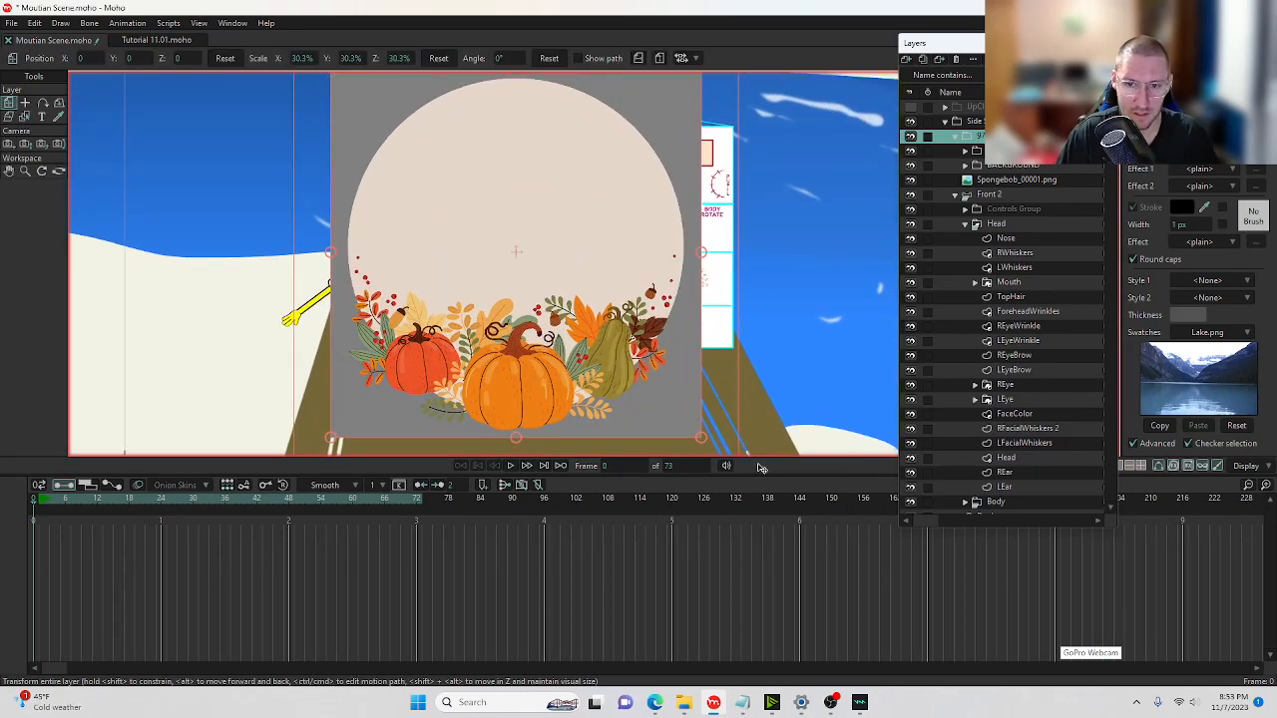
{"action": "left_click_drag", "start_coordinate": [779, 472], "coordinate": [779, 587]}
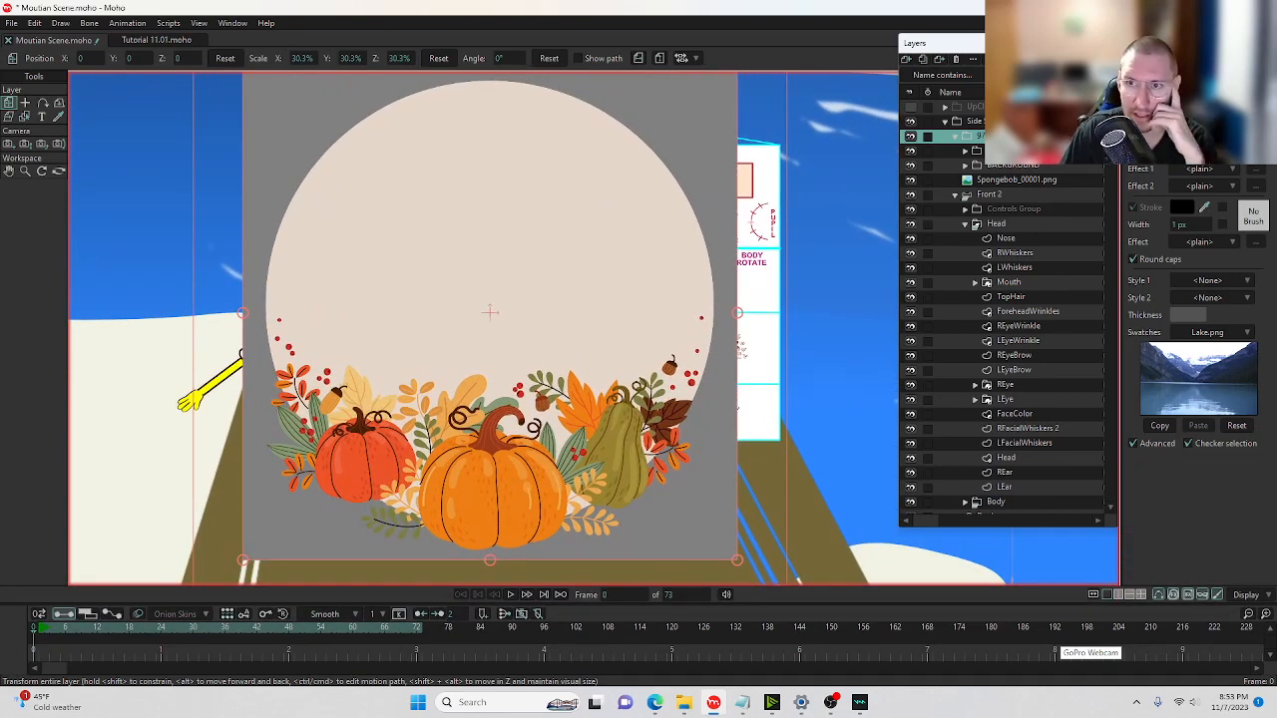
Expand the imported PSD's Thanksgiving group and toggle the Pumpkin center layer's visibility to identify its artwork.
{"action": "left_click", "coordinate": [966, 150]}
{"action": "left_click", "coordinate": [976, 165]}
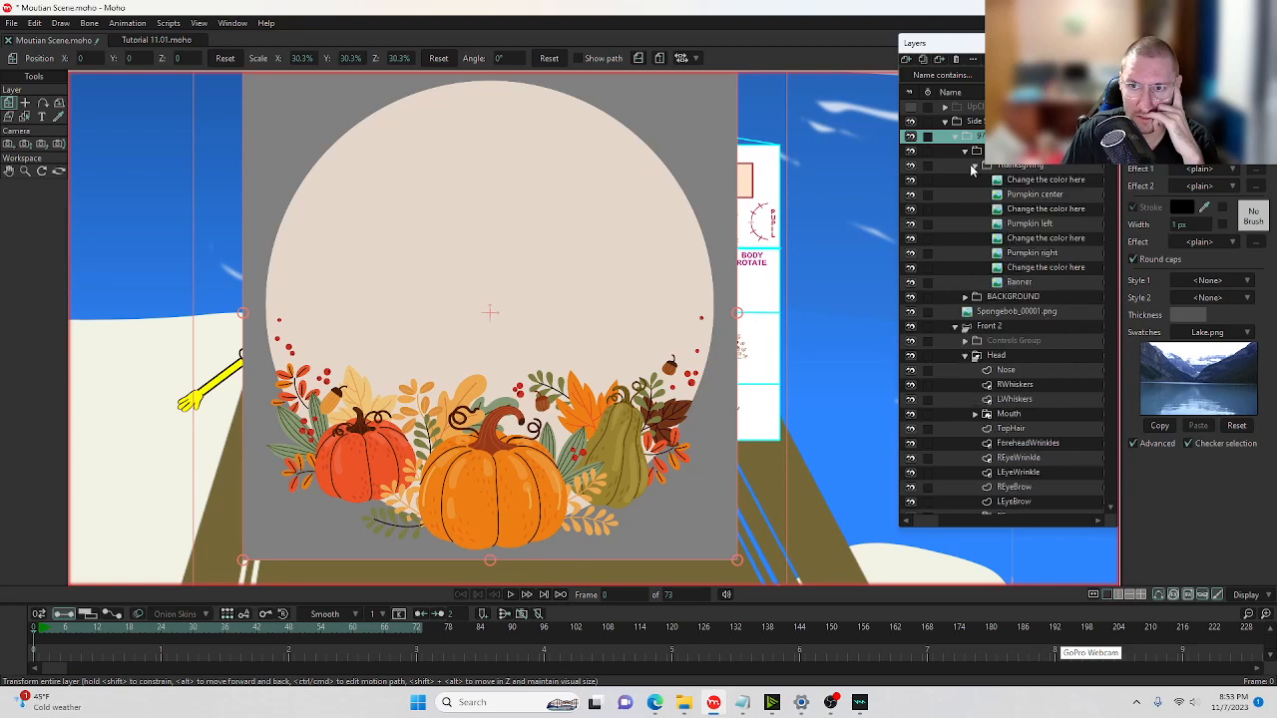
{"action": "left_click", "coordinate": [953, 182]}
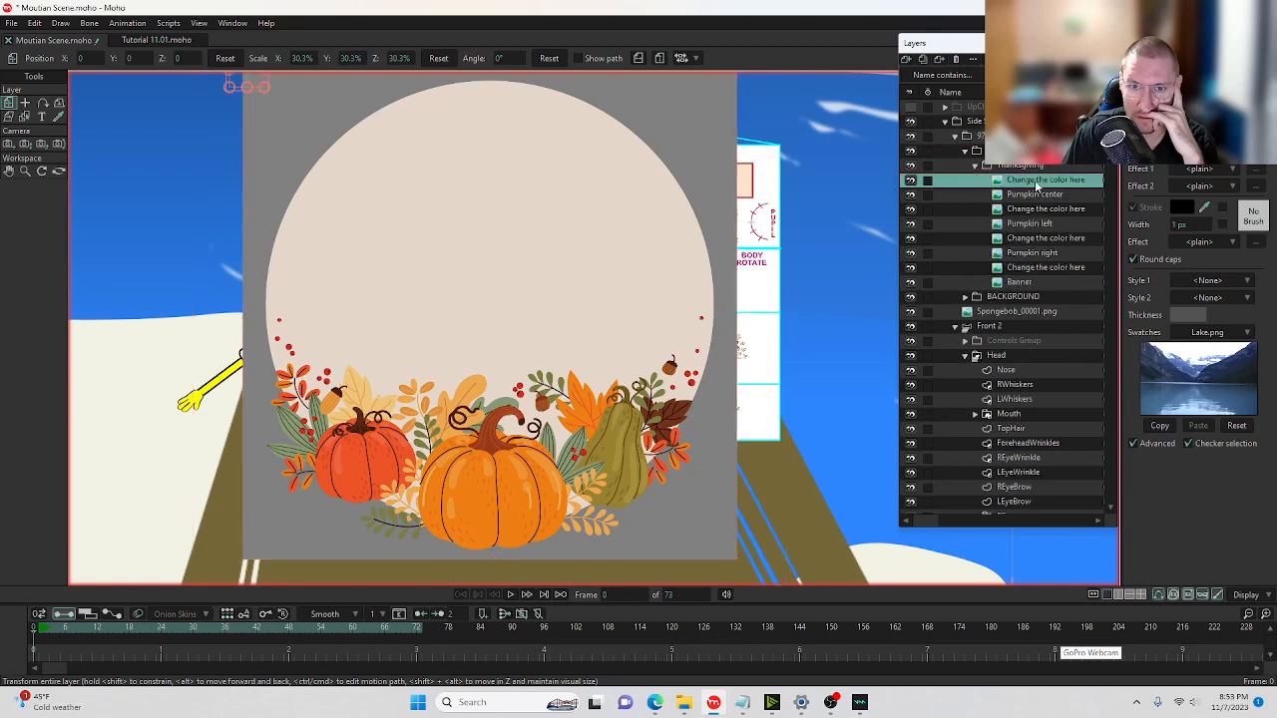
{"action": "left_click", "coordinate": [909, 196]}
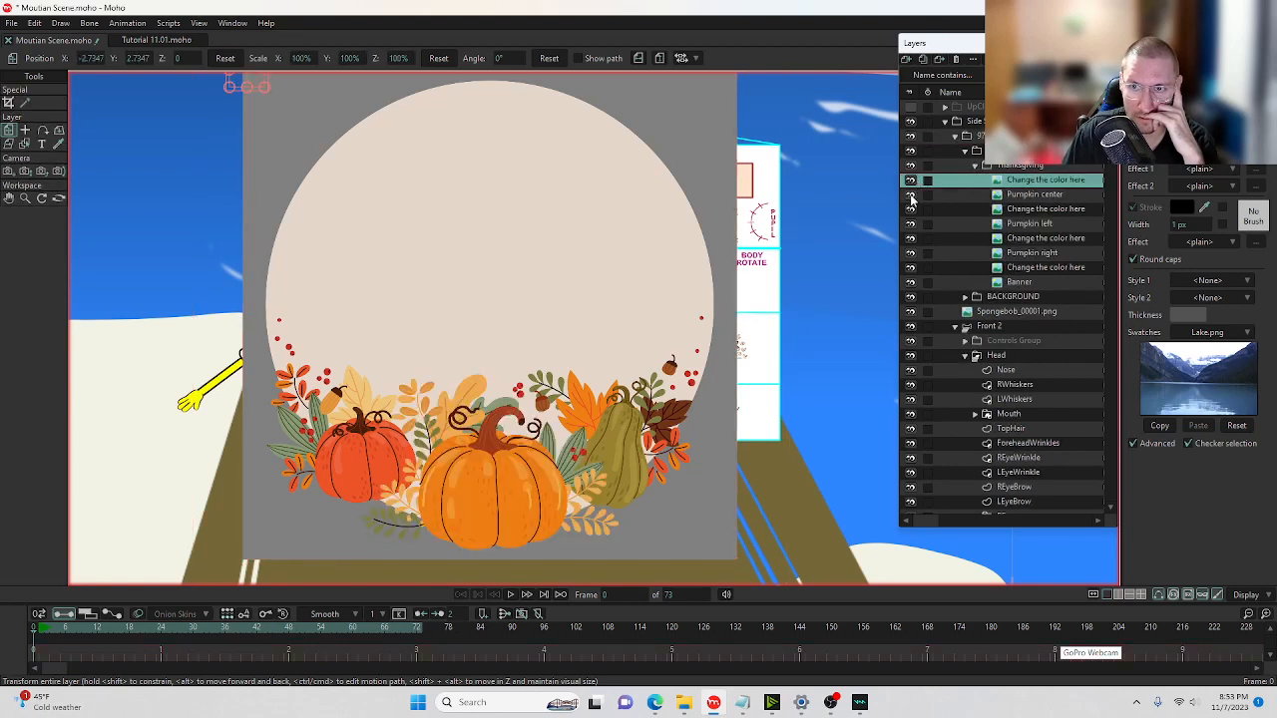
{"action": "left_click", "coordinate": [909, 195]}
{"action": "left_click", "coordinate": [909, 195]}
Set the Pumpkin center layer's blending mode to PSD Linear Dodge (Add).
{"action": "double_click", "coordinate": [1047, 196]}
{"action": "left_click", "coordinate": [1017, 482]}
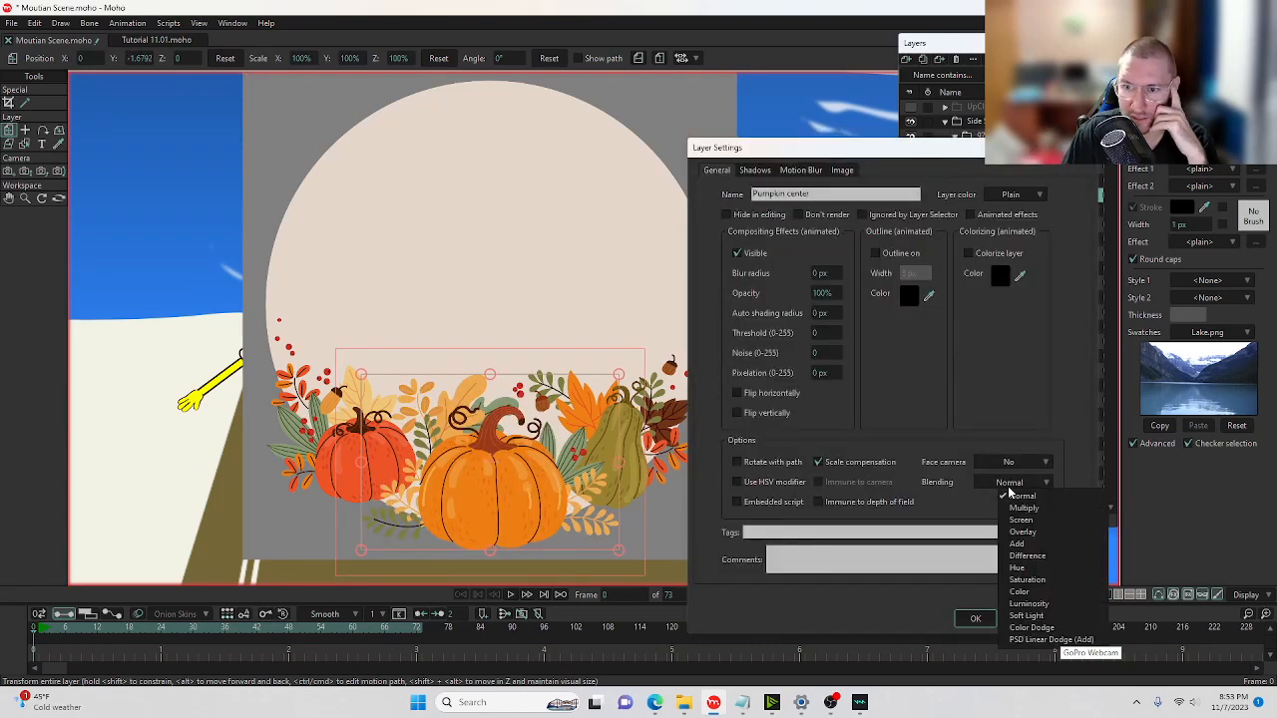
{"action": "left_click", "coordinate": [1051, 639]}
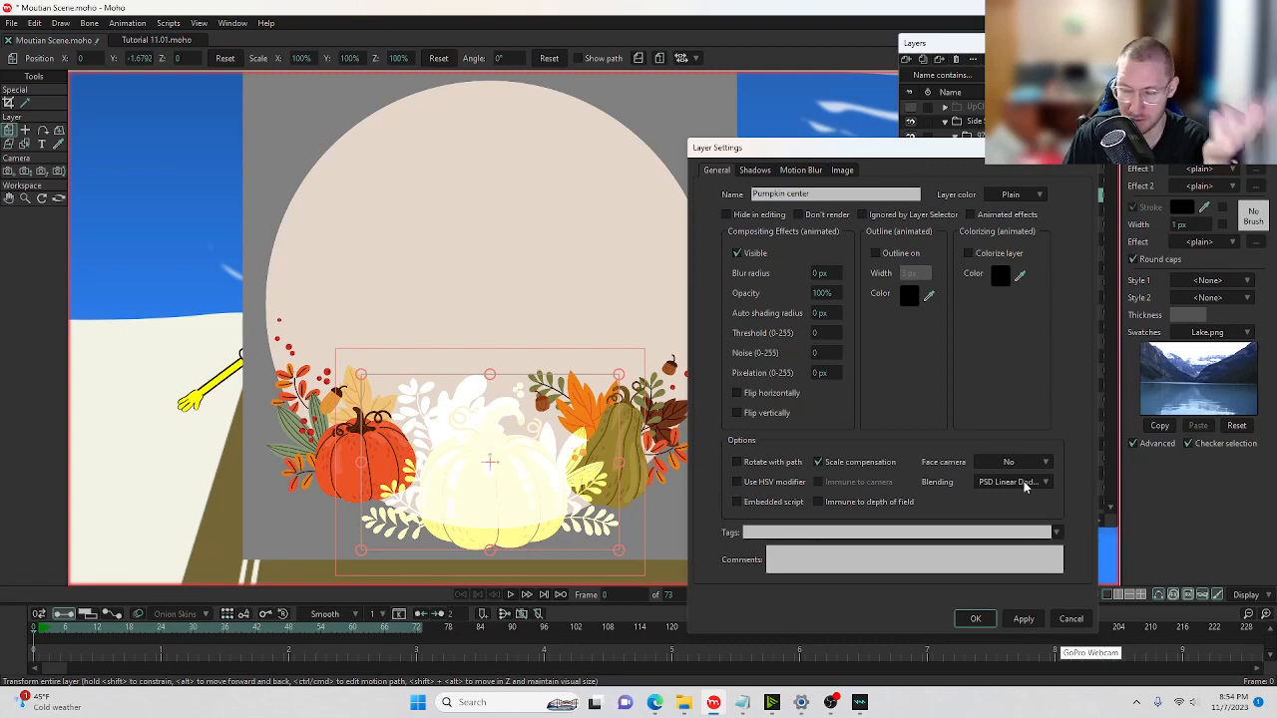
{"action": "left_click", "coordinate": [974, 617]}
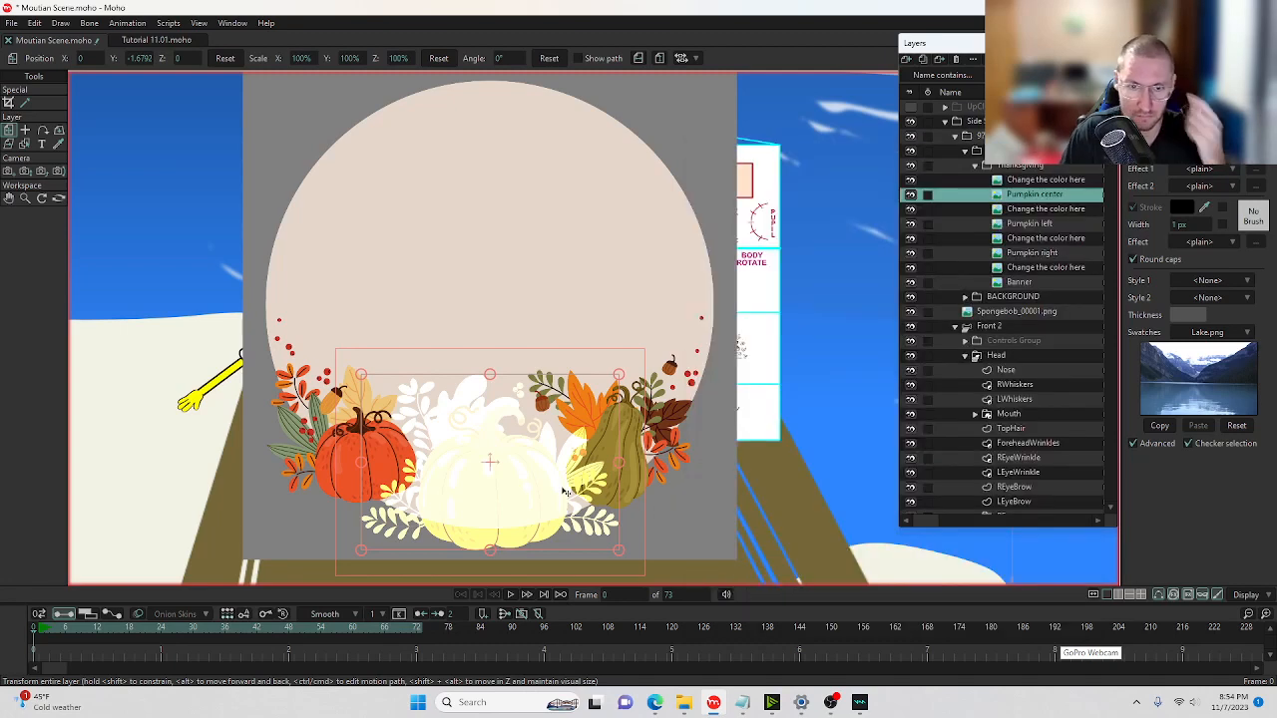
Render frame 0, inspect the blended center pumpkin up close in the render, and close the render preview.
{"action": "scroll", "coordinate": [518, 399], "scroll_direction": "down", "scroll_amount": 2}
{"action": "scroll", "coordinate": [517, 399], "scroll_direction": "up", "scroll_amount": 4}
{"action": "left_click_drag", "start_coordinate": [518, 399], "coordinate": [536, 428]}
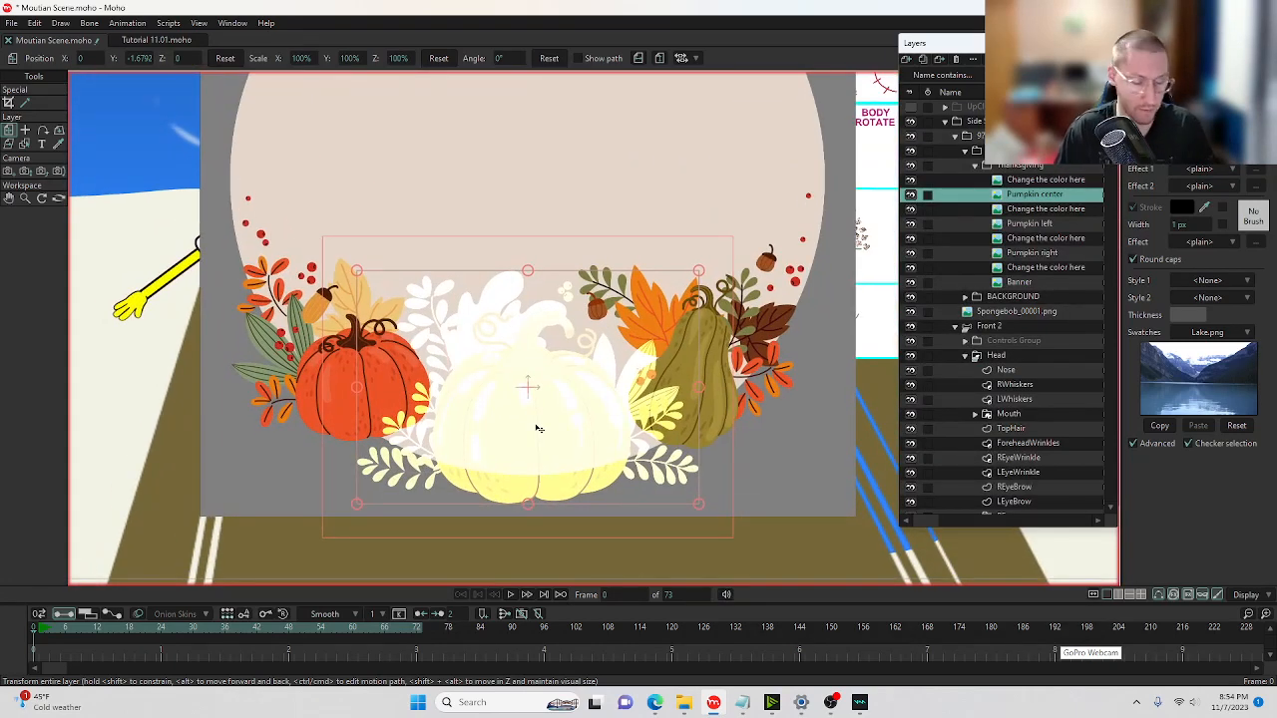
{"action": "key", "text": "ctrl+r"}
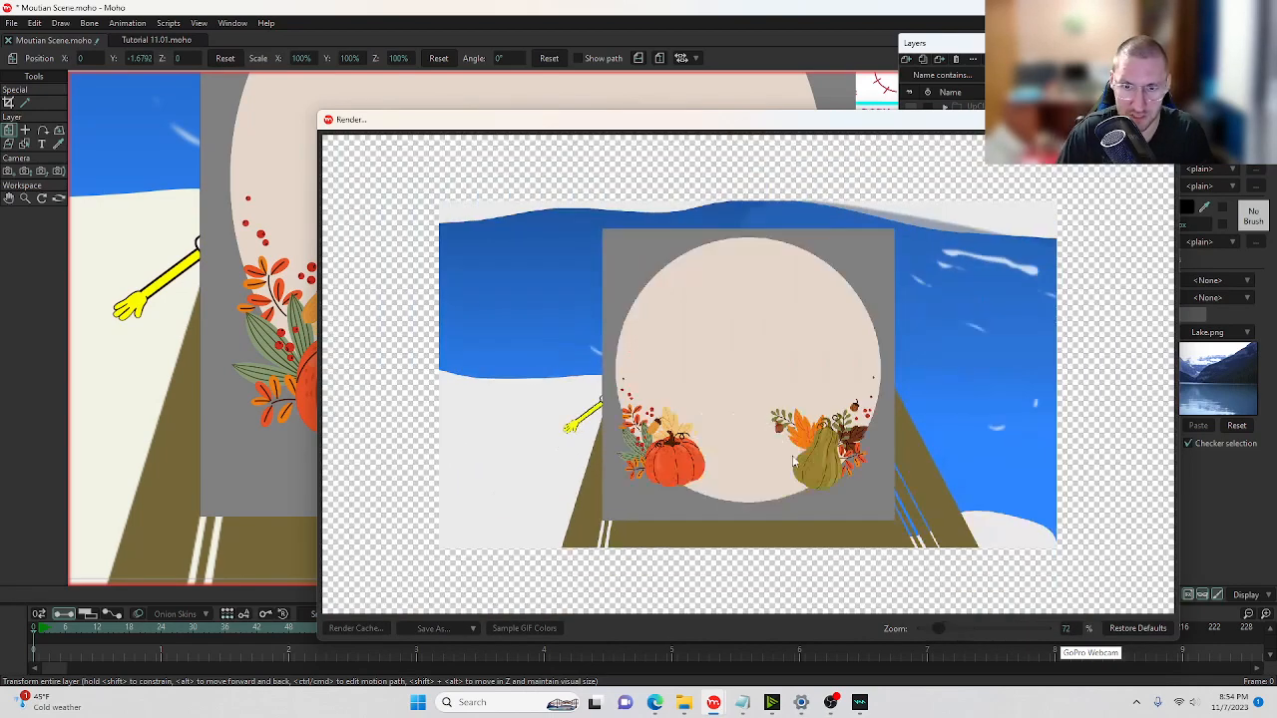
{"action": "scroll", "coordinate": [746, 475], "scroll_direction": "up", "scroll_amount": 3}
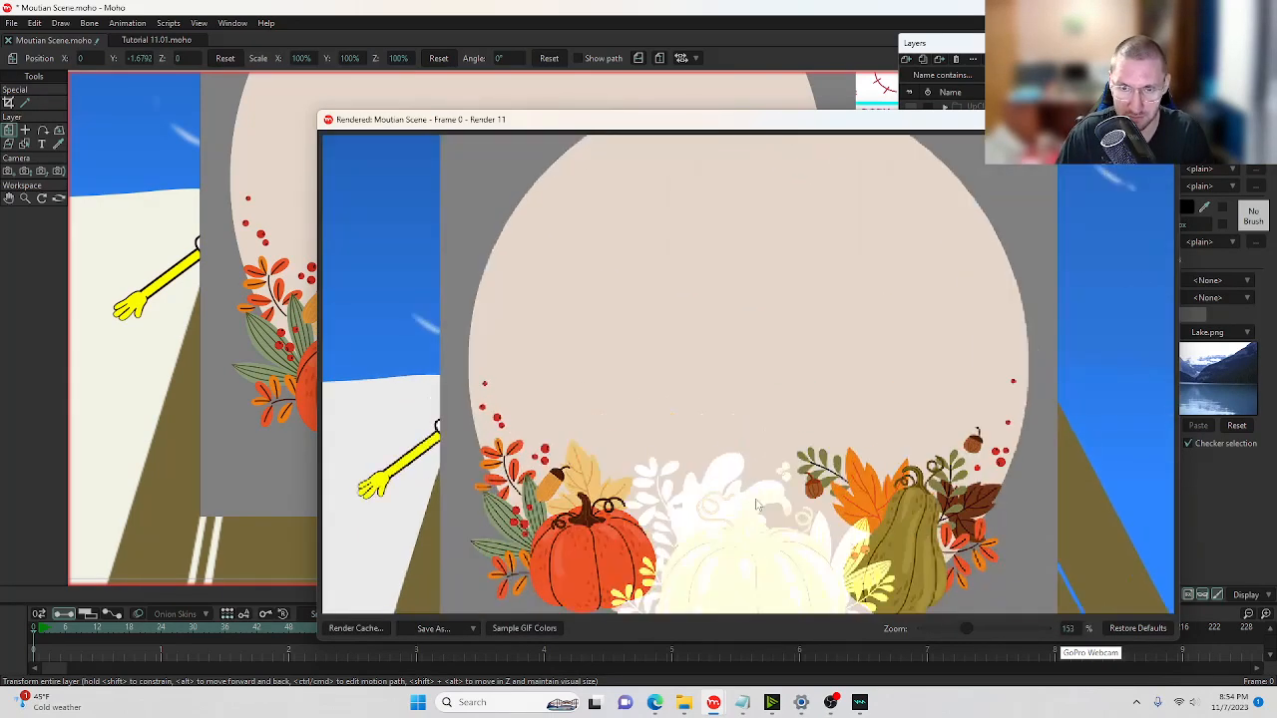
{"action": "scroll", "coordinate": [808, 529], "scroll_direction": "down", "scroll_amount": 1}
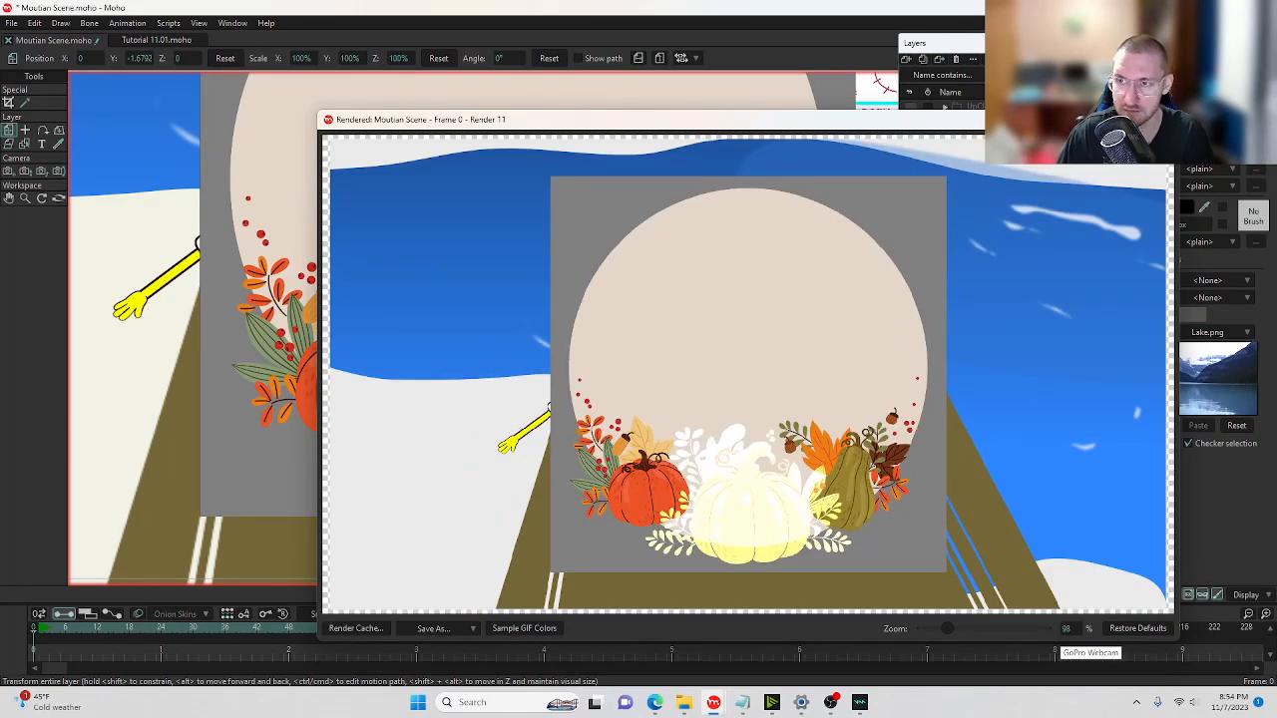
{"action": "key", "text": "Escape"}
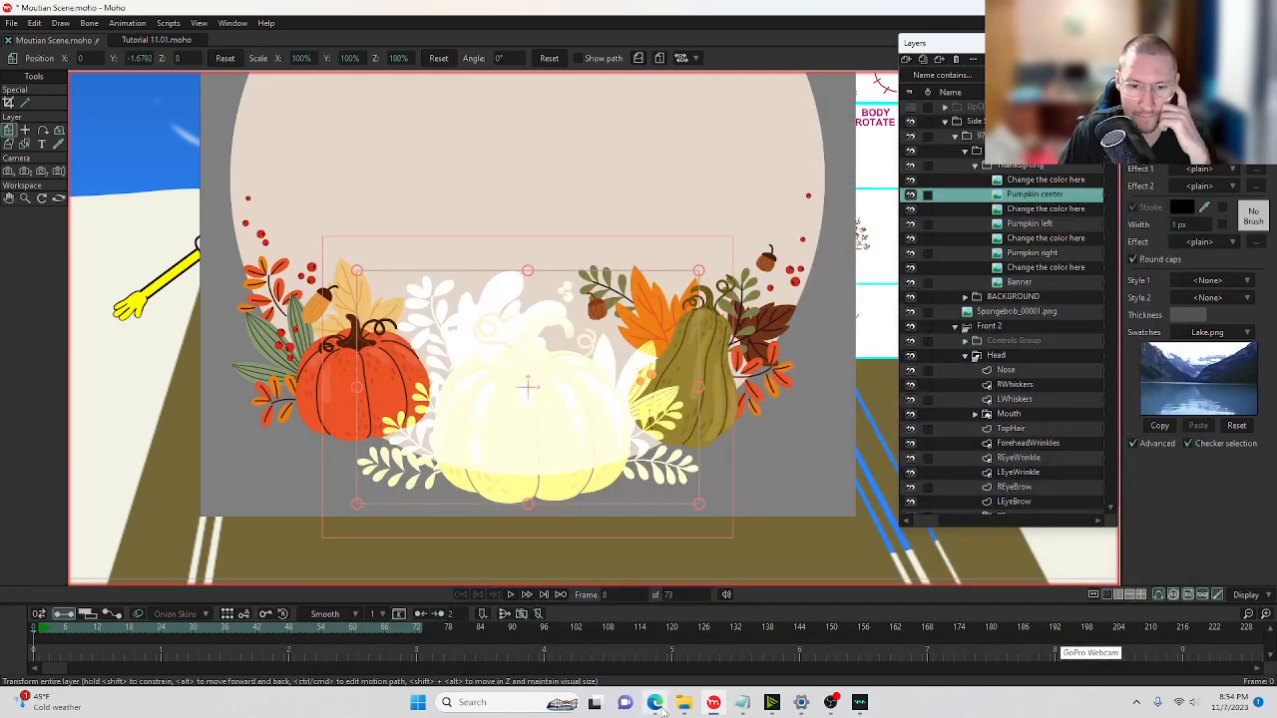
In the browser, close the Freepik and PSD search pages, highlight the update note about previewing transparent gradients, and return to Moho.
{"action": "mouse_move", "coordinate": [654, 703]}
{"action": "left_click", "coordinate": [645, 591]}
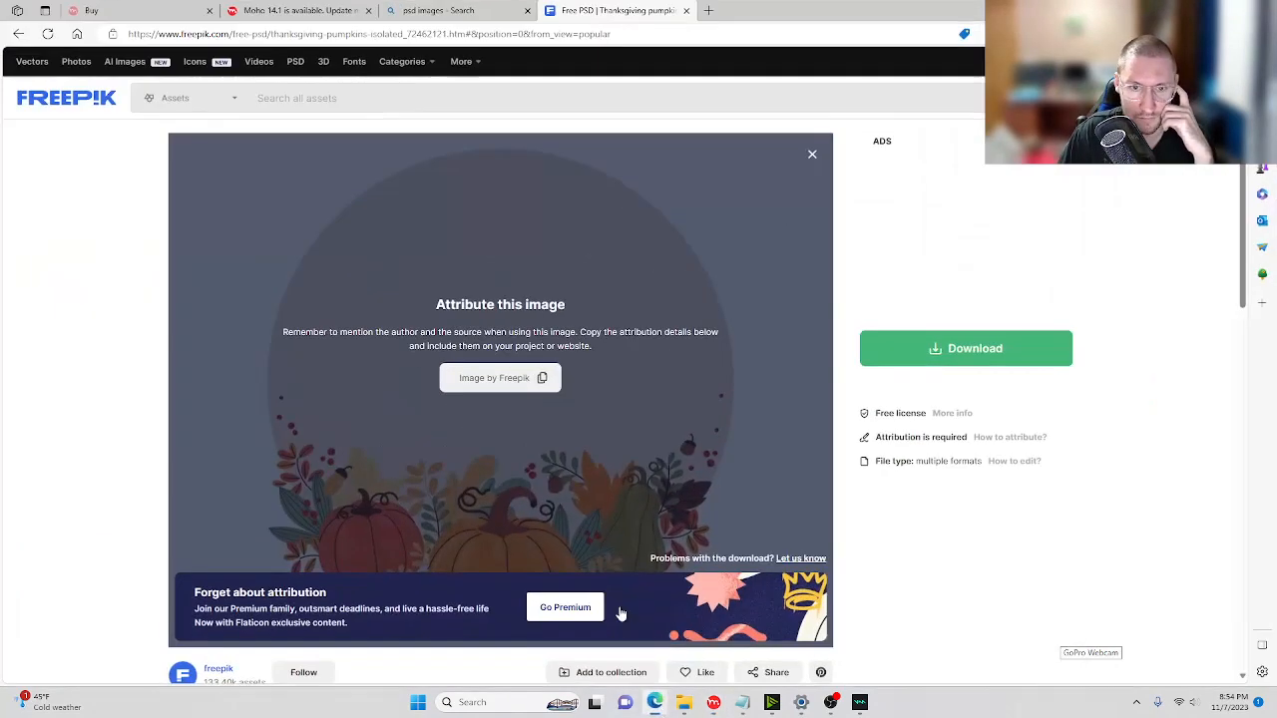
{"action": "middle_click", "coordinate": [574, 10]}
{"action": "middle_click", "coordinate": [502, 15]}
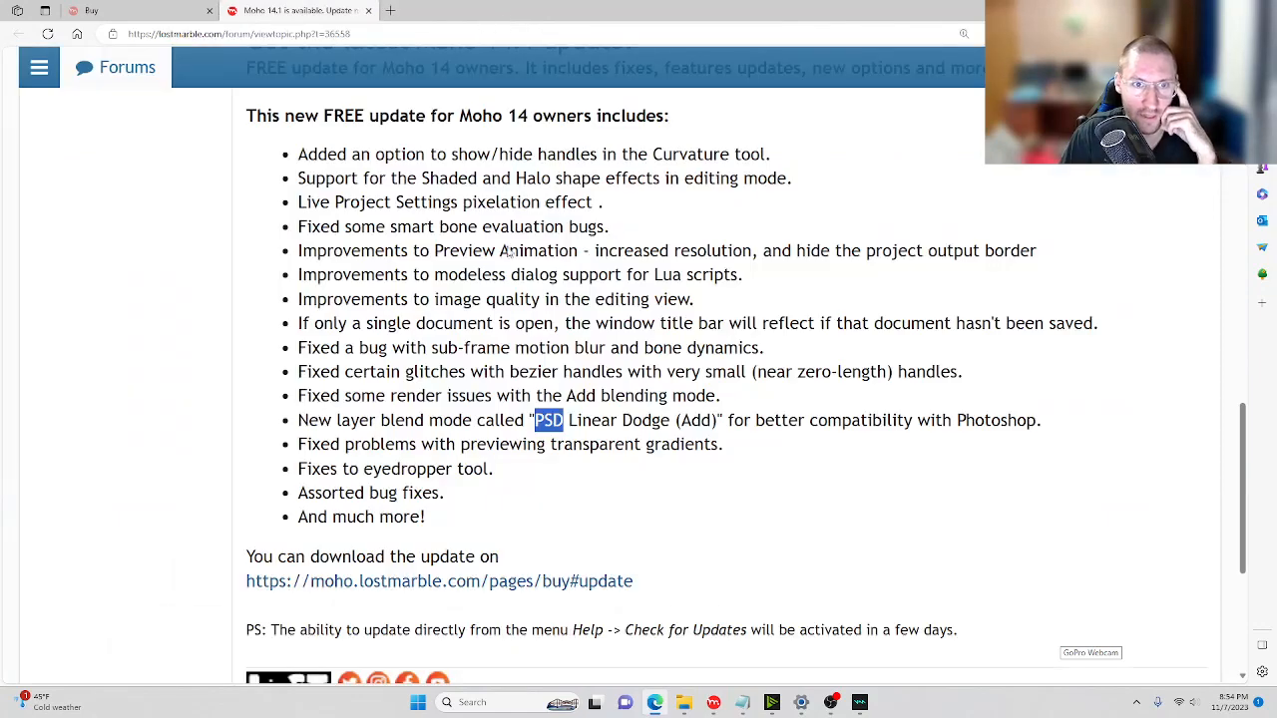
{"action": "left_click_drag", "start_coordinate": [298, 445], "coordinate": [728, 451]}
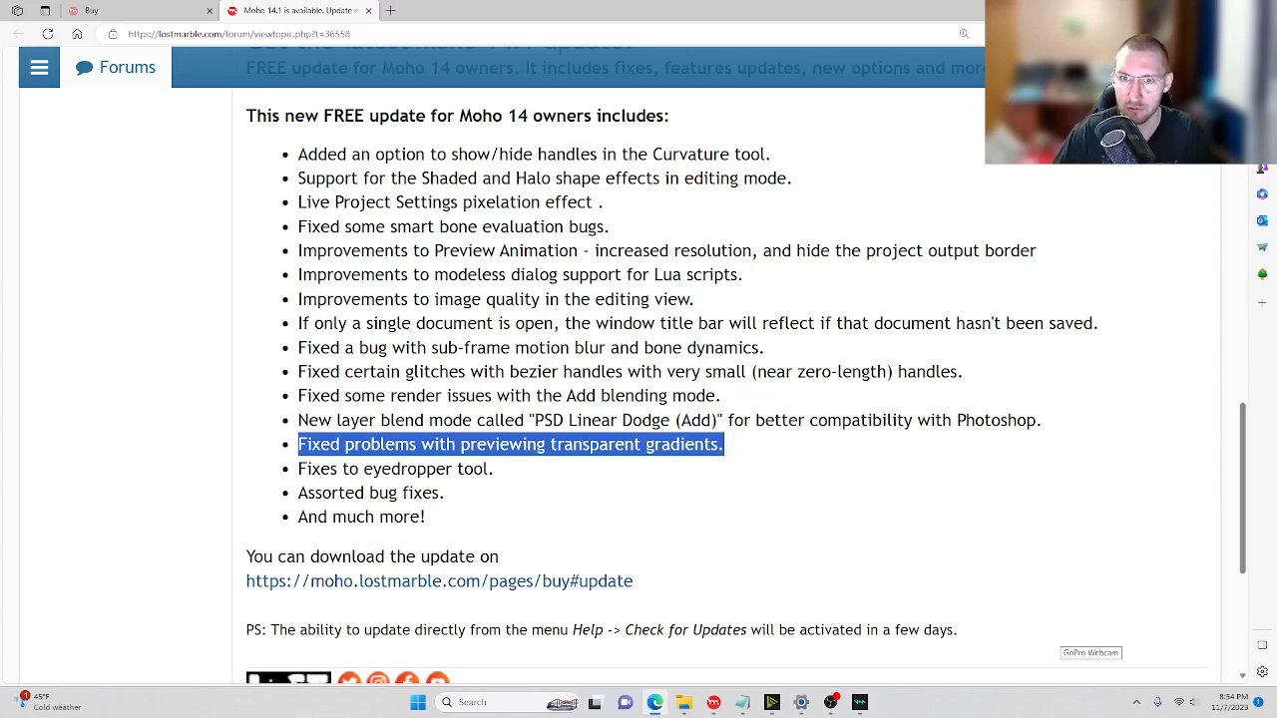
{"action": "left_click", "coordinate": [1200, 9]}
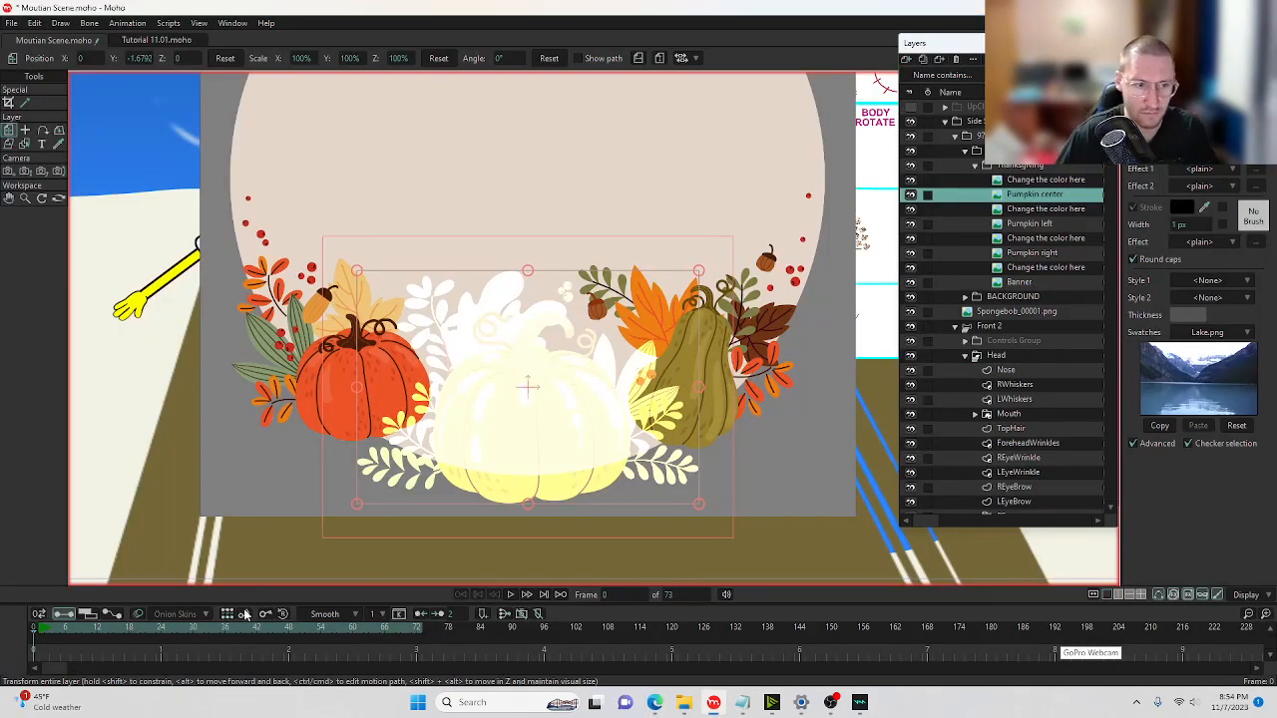
Delete the imported pumpkin PSD group from the scene.
{"action": "right_click", "coordinate": [977, 138]}
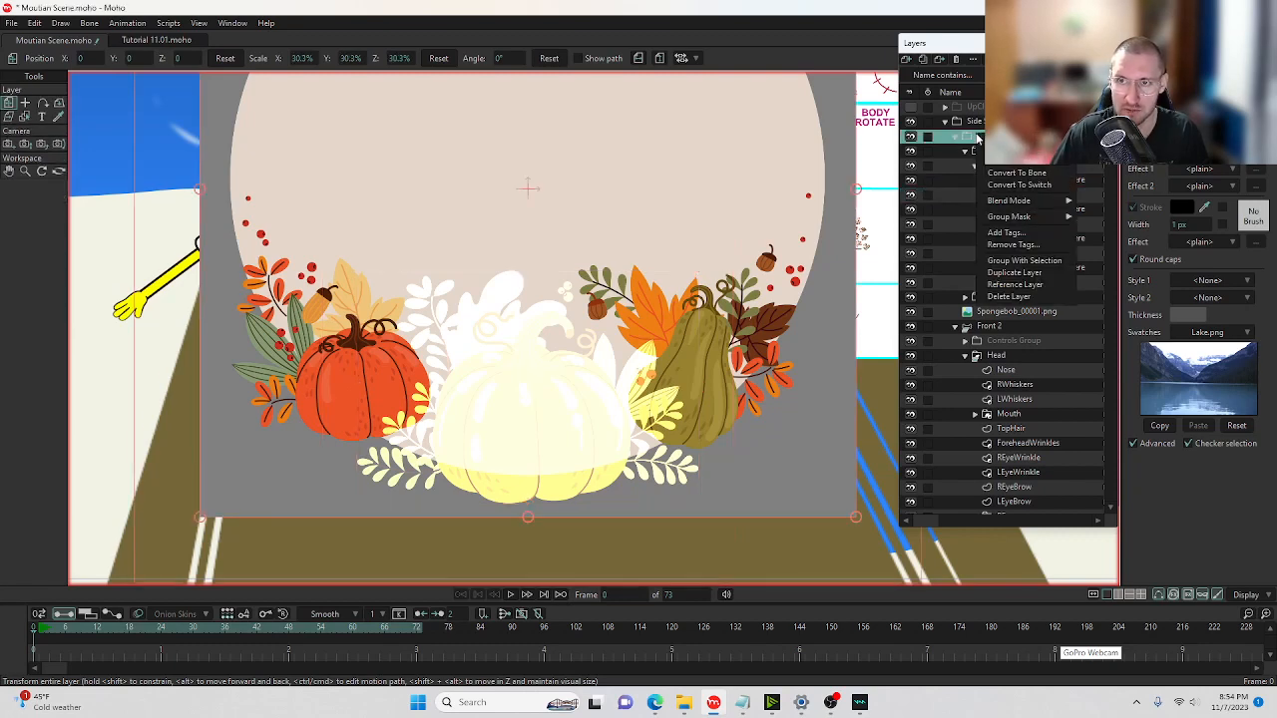
{"action": "left_click", "coordinate": [1009, 296]}
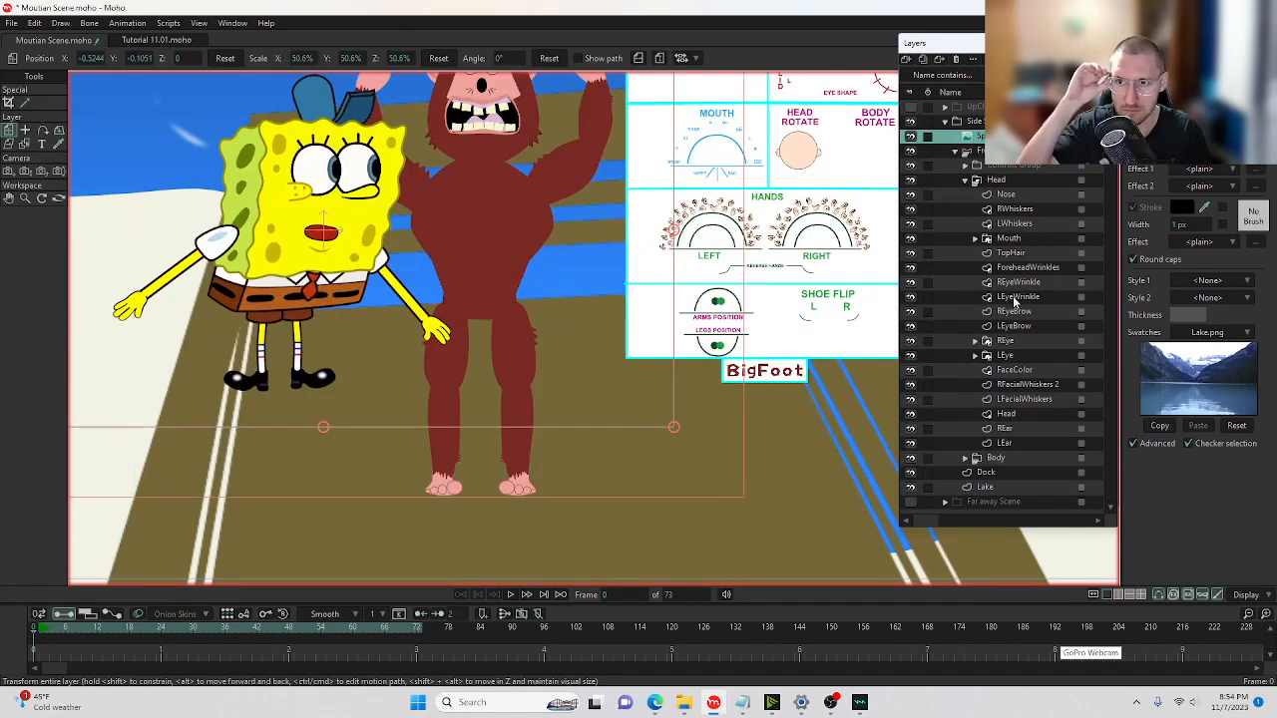
Play the scene briefly, stop it, and check the Spongebob_00001.png layer's general settings without changing them.
{"action": "key", "text": "space"}
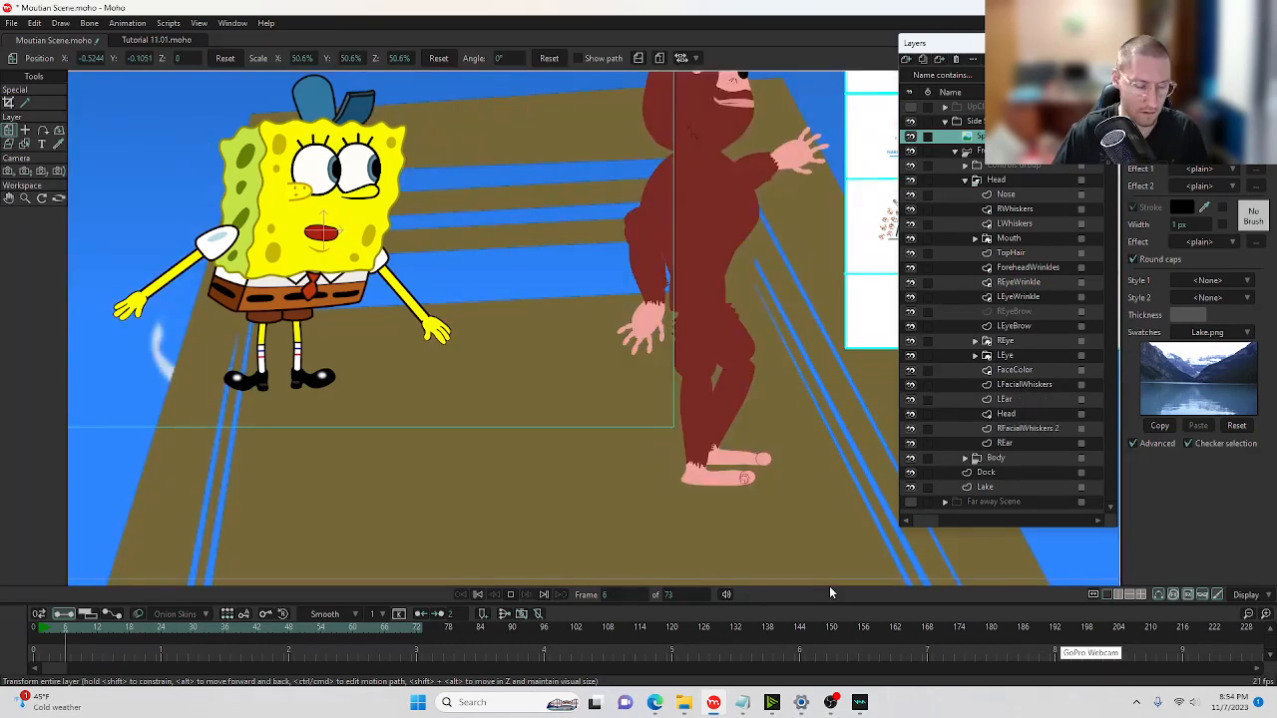
{"action": "left_click", "coordinate": [508, 595]}
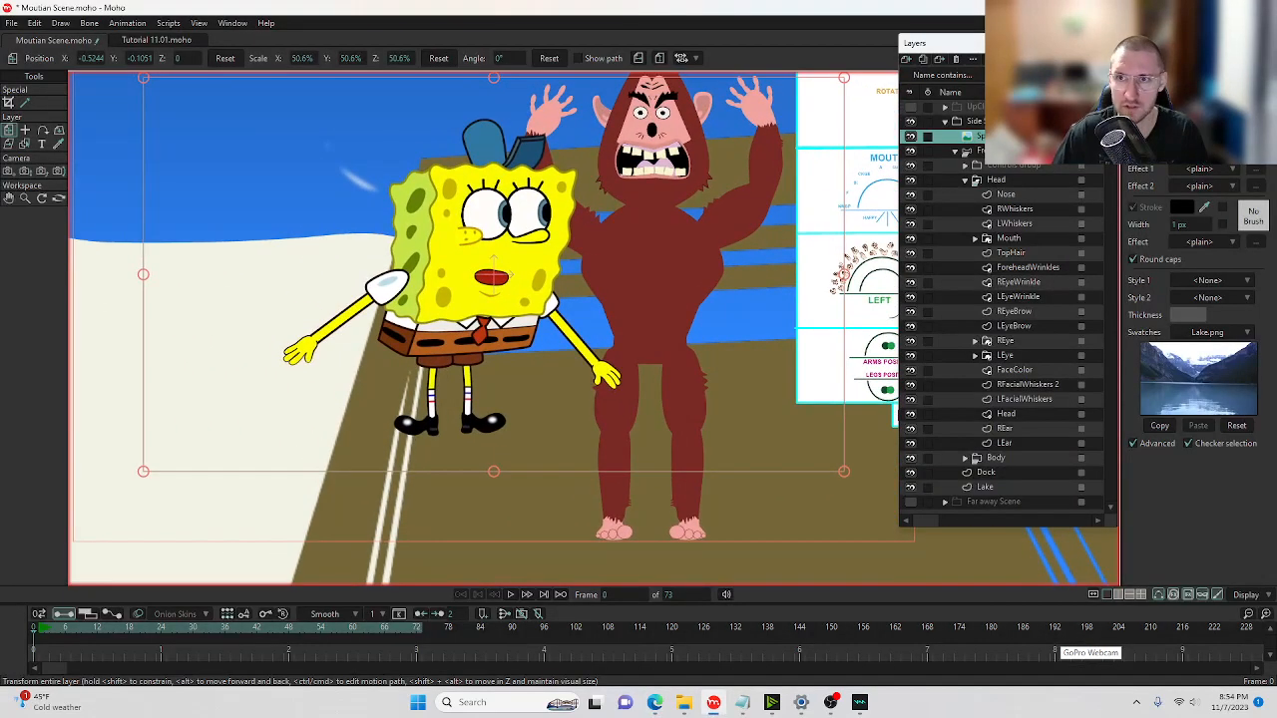
{"action": "double_click", "coordinate": [948, 134]}
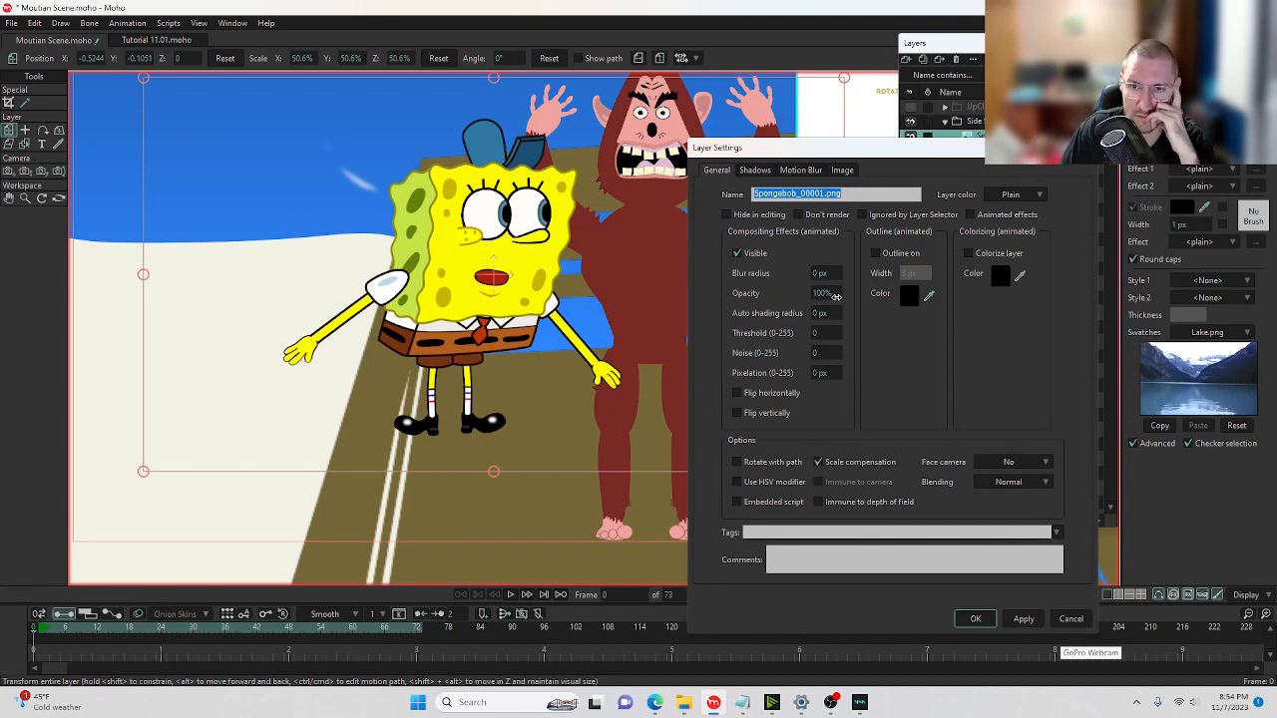
{"action": "left_click", "coordinate": [1070, 620]}
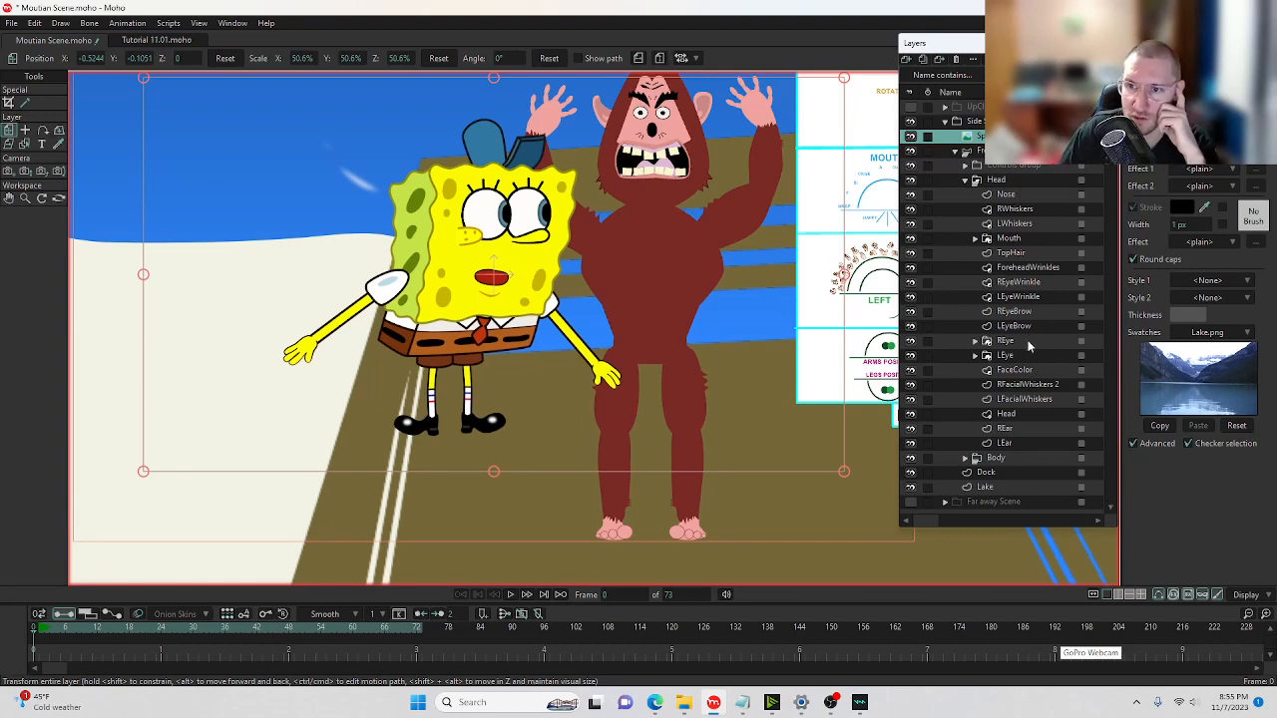
Select the waist shape on the BigFoot character and lower its fill color's alpha to 43.5%.
{"action": "left_click", "coordinate": [25, 145]}
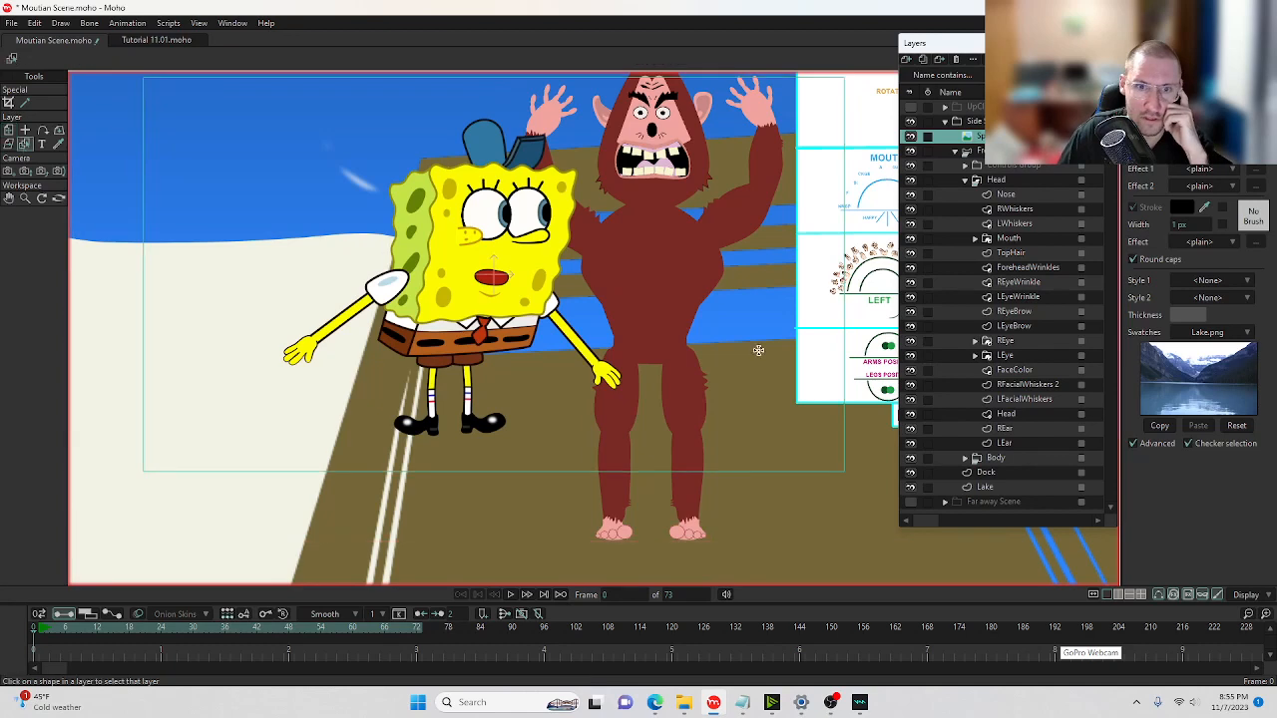
{"action": "left_click", "coordinate": [650, 351]}
{"action": "scroll", "coordinate": [651, 351], "scroll_direction": "up", "scroll_amount": 10}
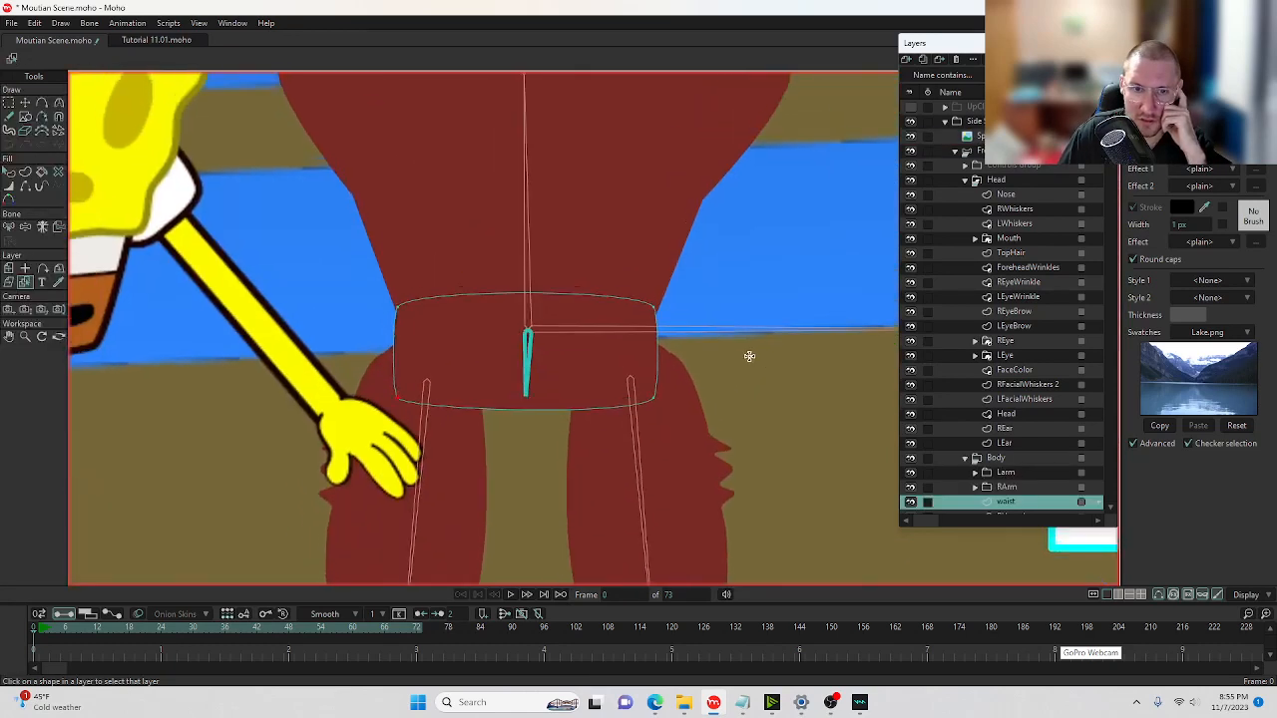
{"action": "key", "text": "g"}
{"action": "left_click", "coordinate": [505, 385]}
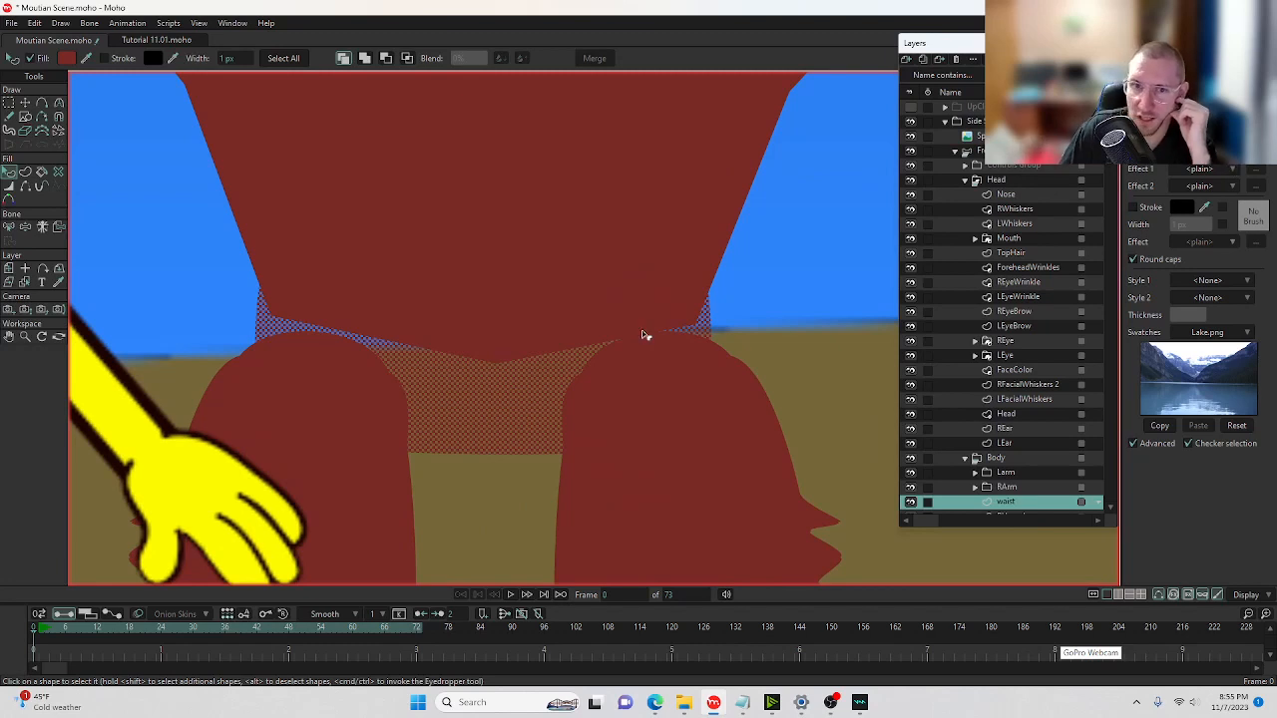
{"action": "left_click", "coordinate": [67, 58]}
{"action": "left_click", "coordinate": [254, 349]}
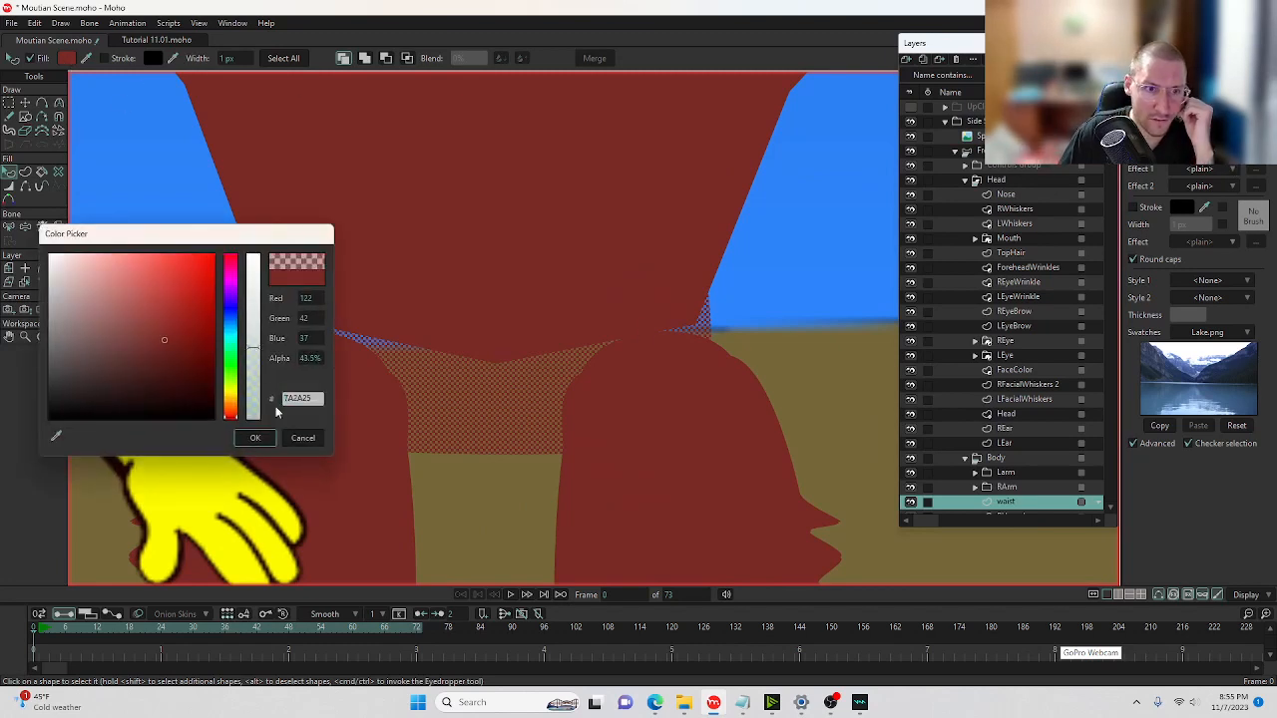
{"action": "left_click", "coordinate": [255, 439]}
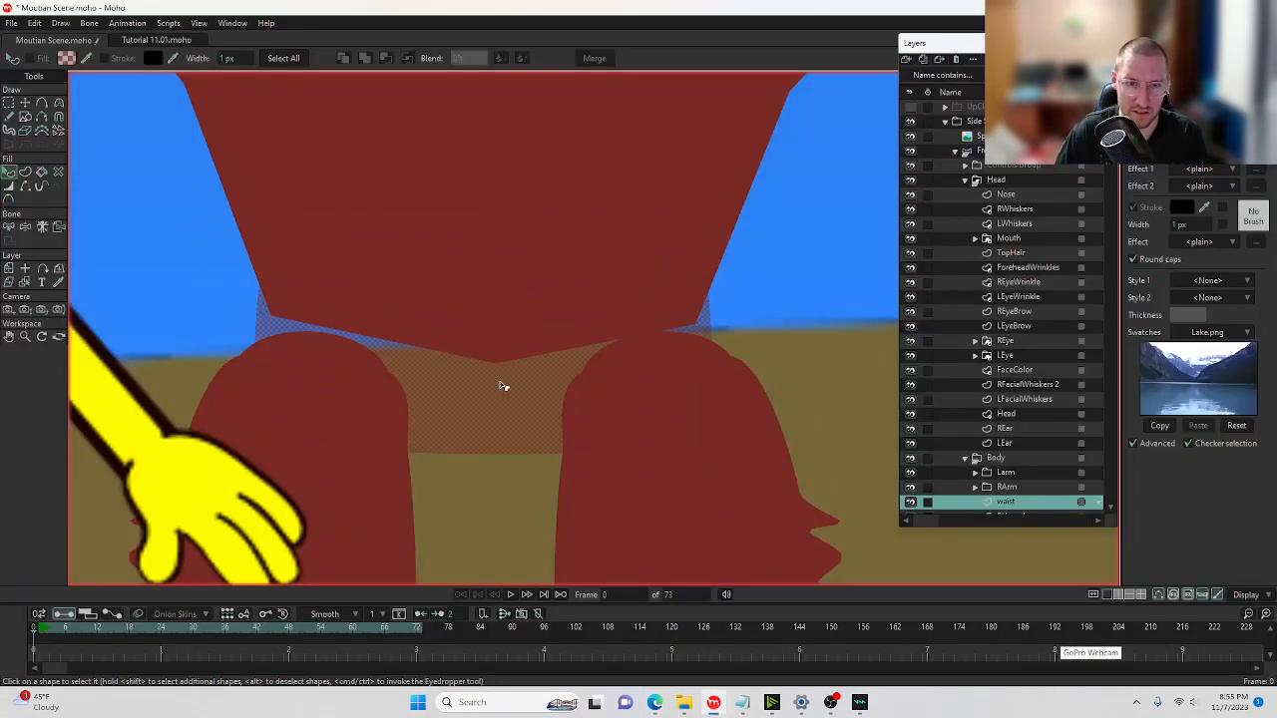
Set the waist shape's fill color alpha back to 100%.
{"action": "left_click", "coordinate": [502, 386]}
{"action": "left_click", "coordinate": [65, 58]}
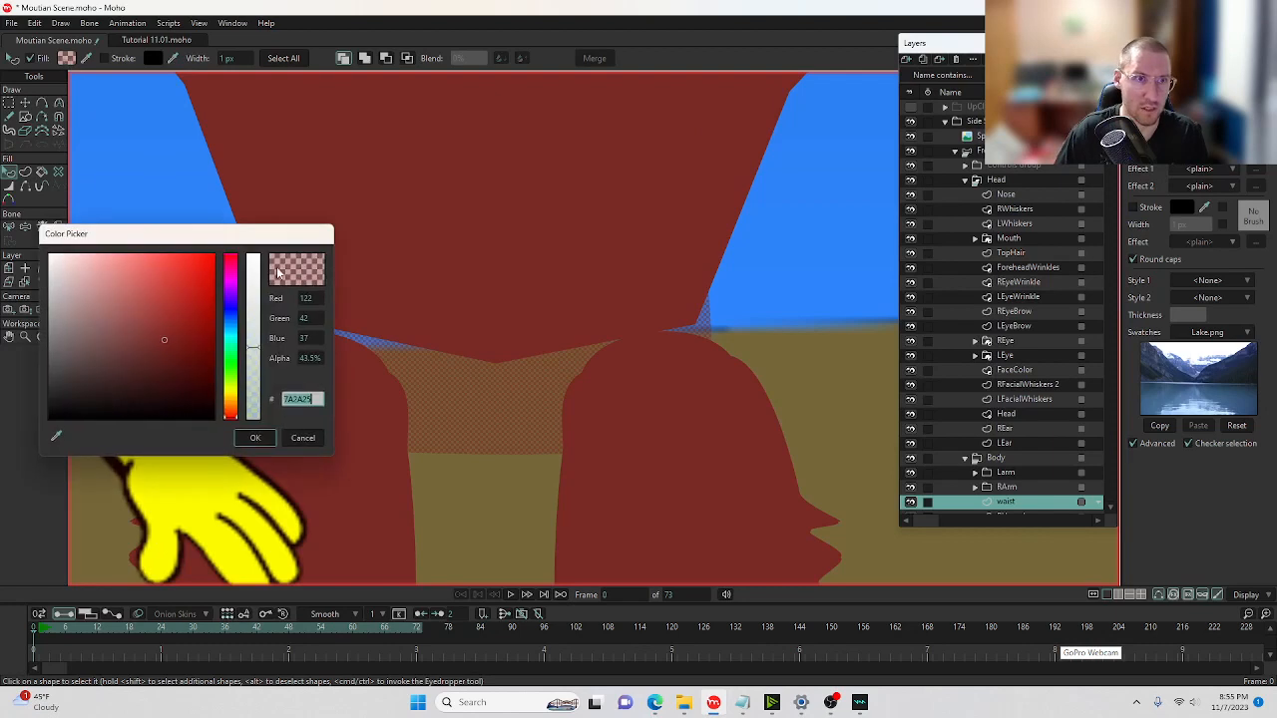
{"action": "left_click", "coordinate": [253, 265]}
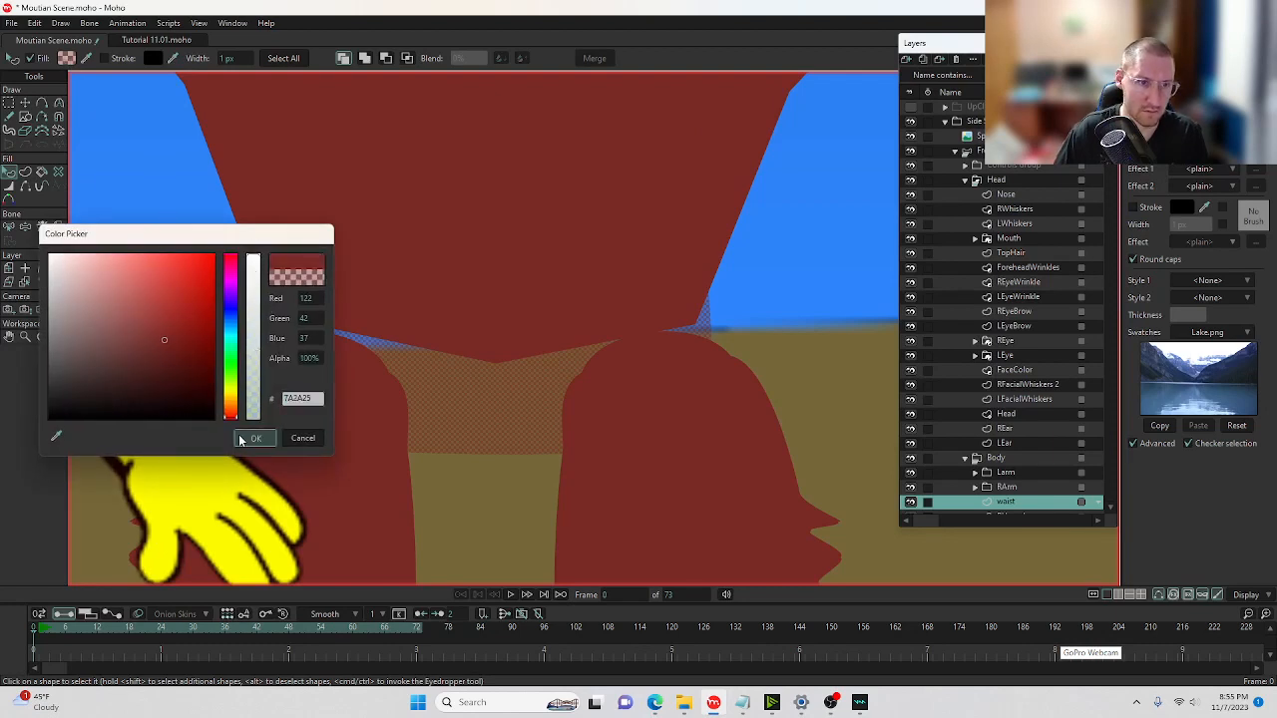
{"action": "left_click", "coordinate": [254, 438]}
Apply a linear Gradient effect to the waist fill, with 54.1% alpha on the red start color and black as the end color.
{"action": "left_click", "coordinate": [1215, 171]}
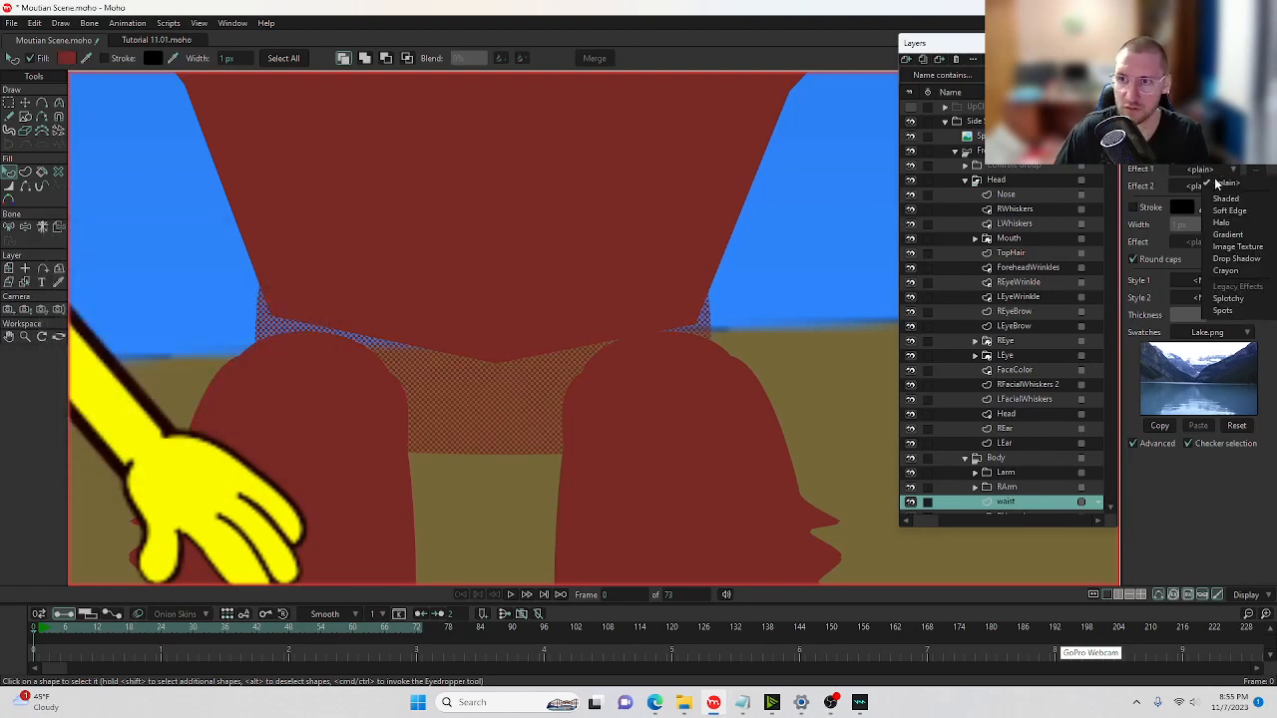
{"action": "left_click", "coordinate": [1207, 236]}
{"action": "left_click", "coordinate": [641, 368]}
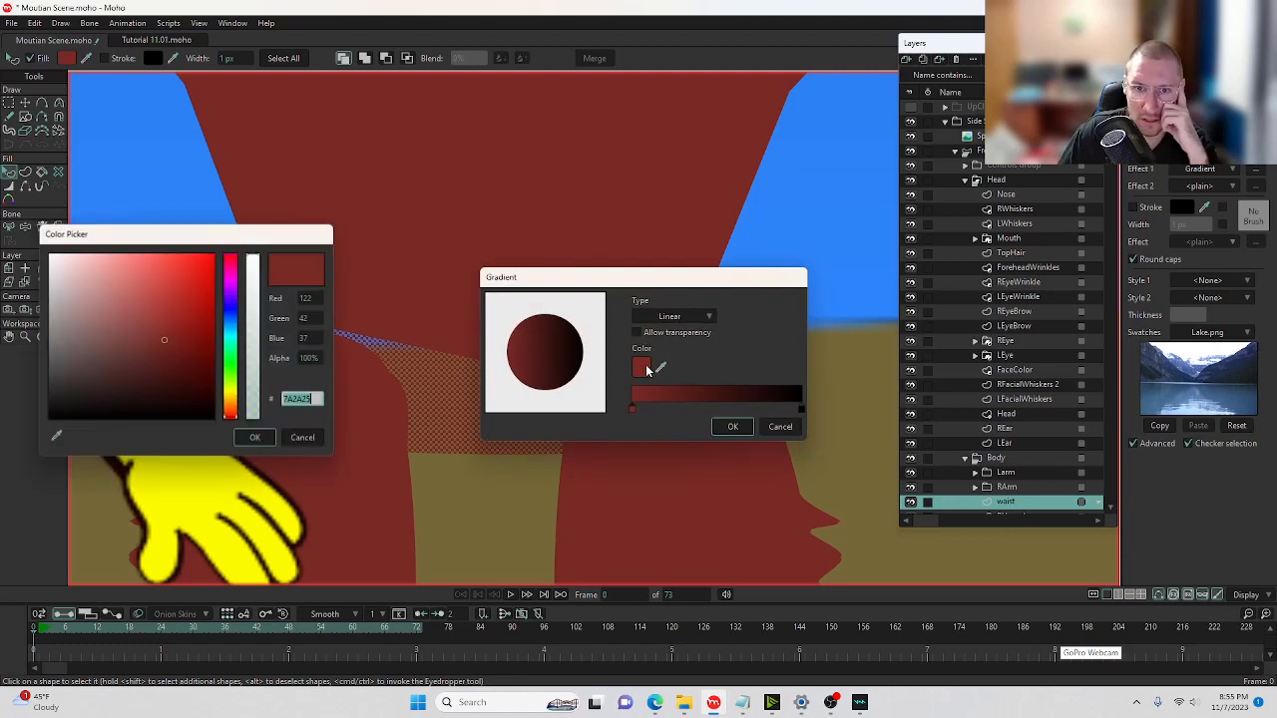
{"action": "left_click", "coordinate": [256, 337]}
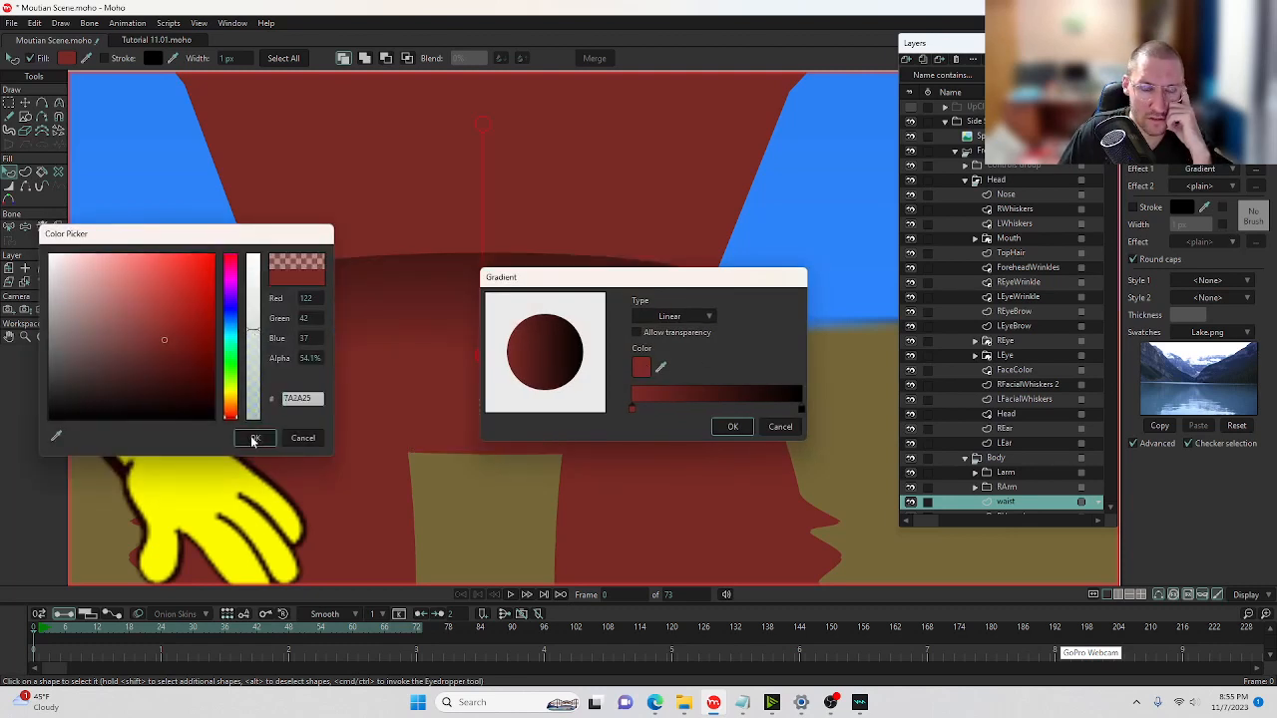
{"action": "left_click", "coordinate": [254, 439]}
{"action": "left_click", "coordinate": [801, 409]}
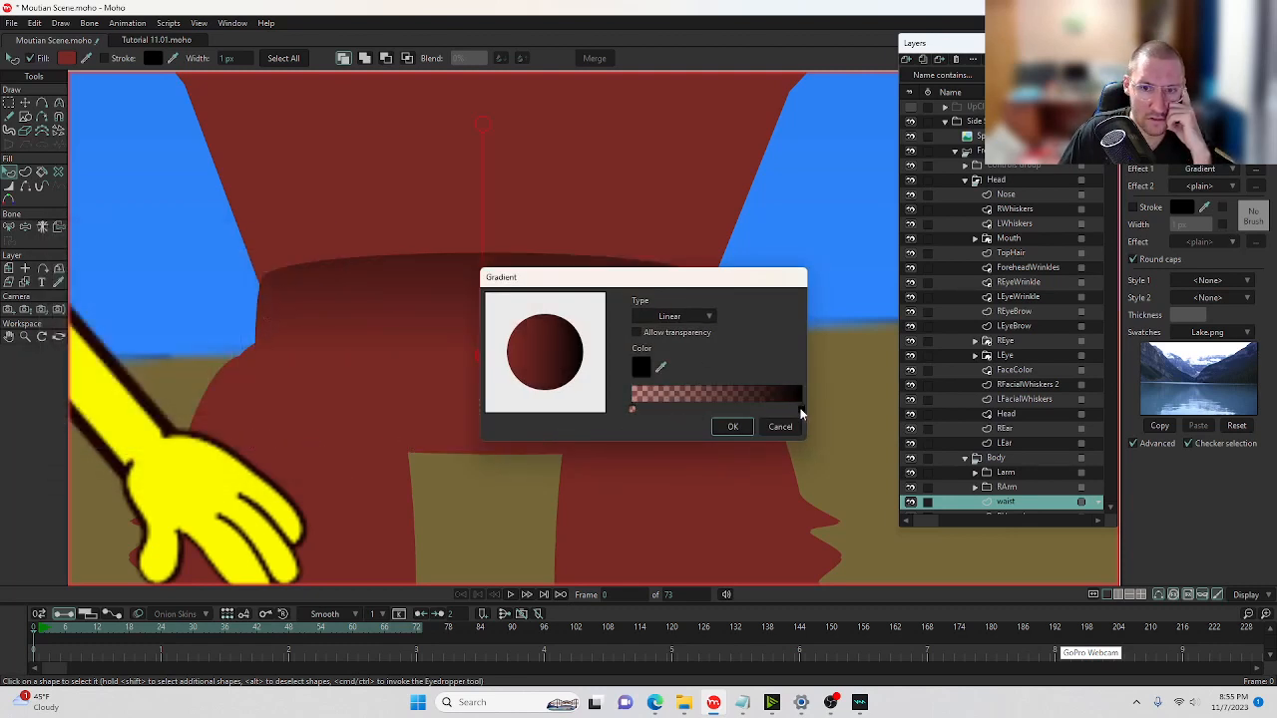
{"action": "left_click", "coordinate": [643, 371]}
{"action": "left_click", "coordinate": [255, 437]}
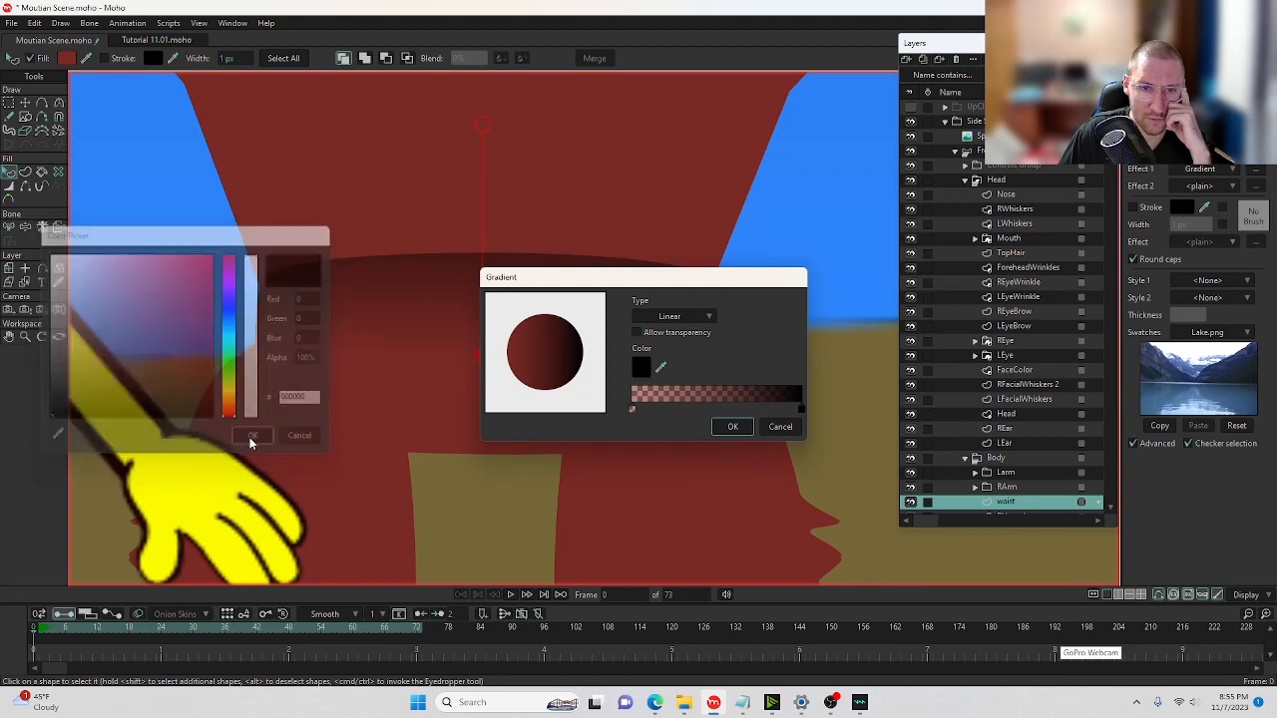
{"action": "left_click", "coordinate": [730, 427]}
Extend the waist gradient's handle line downward and lower the gradient start color's alpha to 7%.
{"action": "left_click_drag", "start_coordinate": [483, 355], "coordinate": [489, 399]}
{"action": "left_click", "coordinate": [579, 344]}
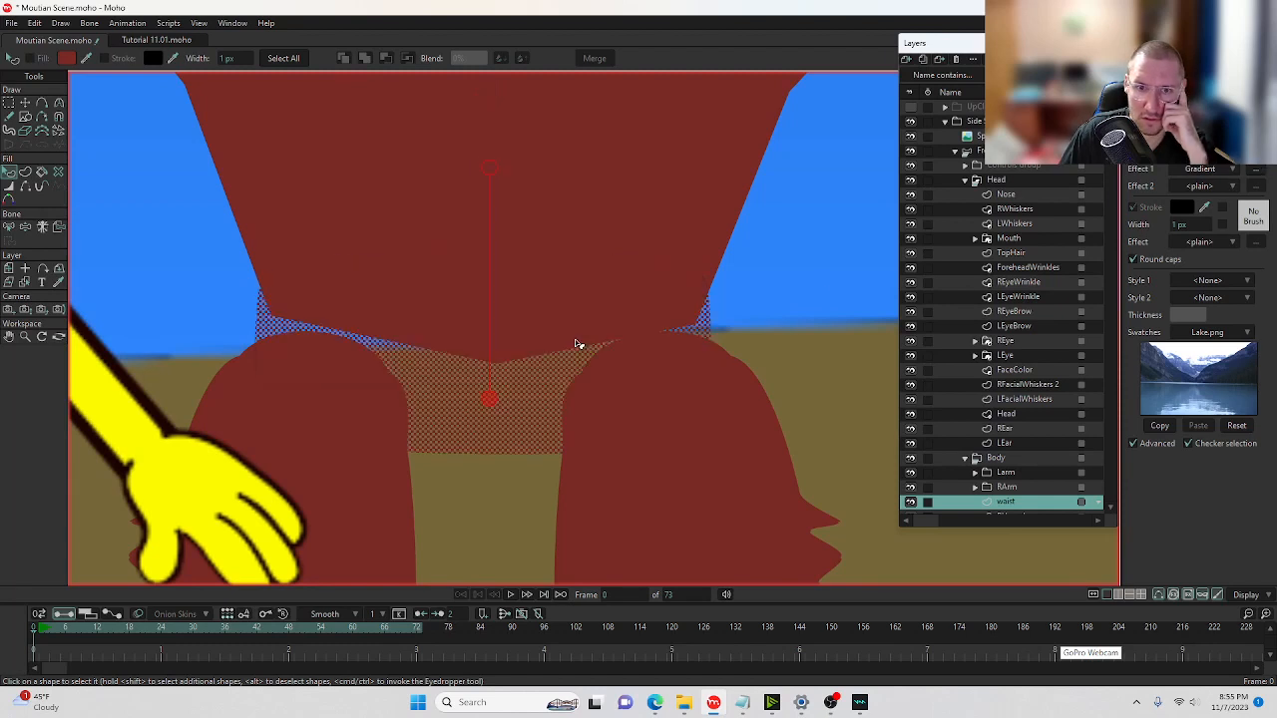
{"action": "left_click", "coordinate": [1244, 175]}
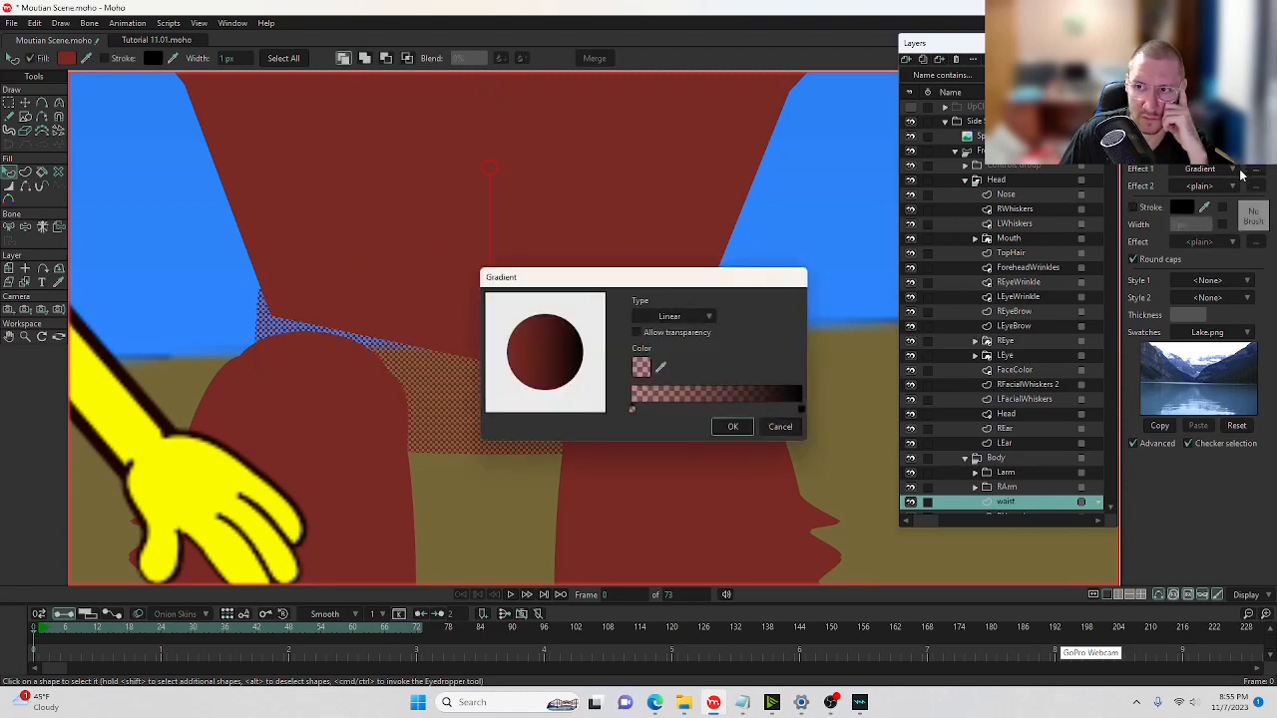
{"action": "left_click", "coordinate": [640, 367]}
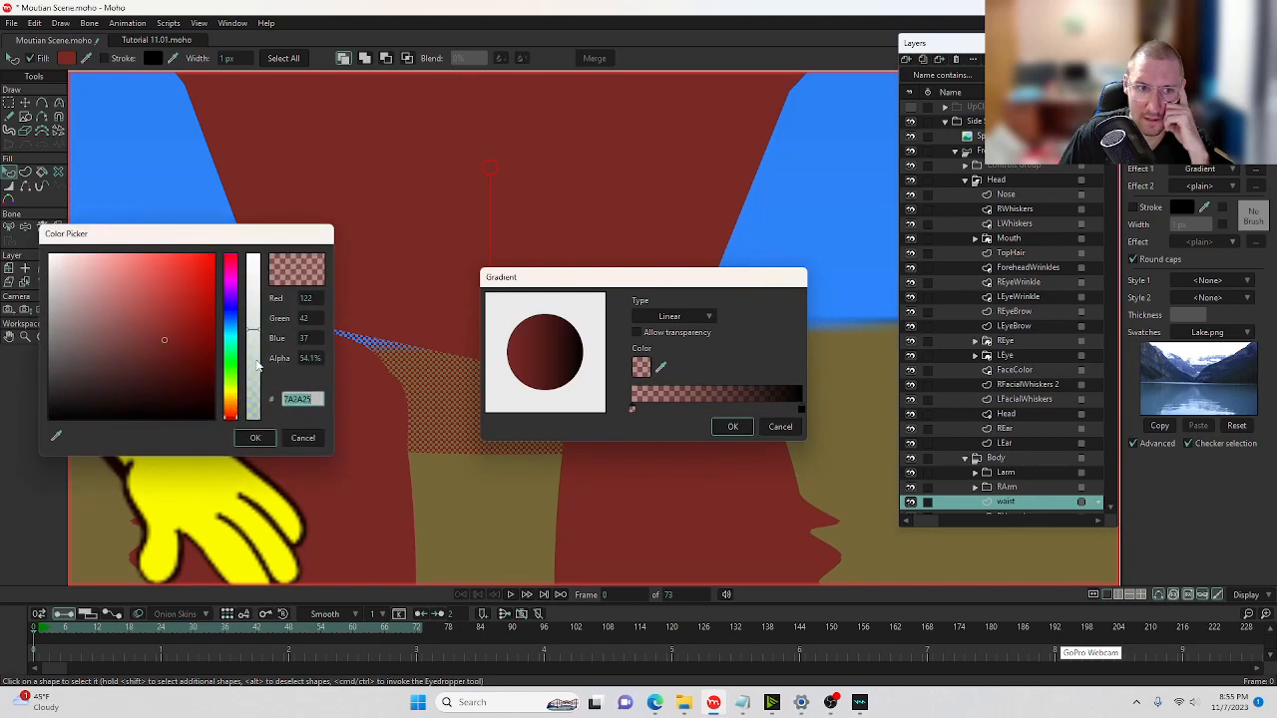
{"action": "left_click_drag", "start_coordinate": [257, 366], "coordinate": [259, 412]}
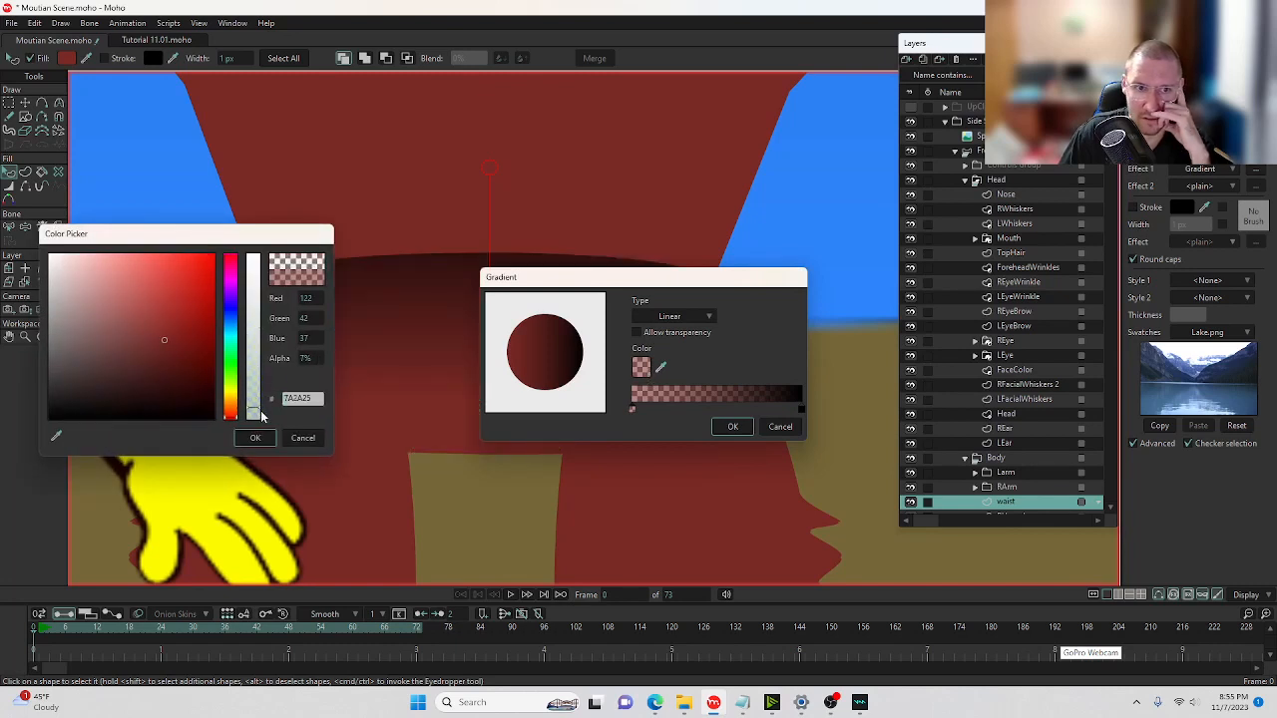
{"action": "left_click", "coordinate": [255, 438]}
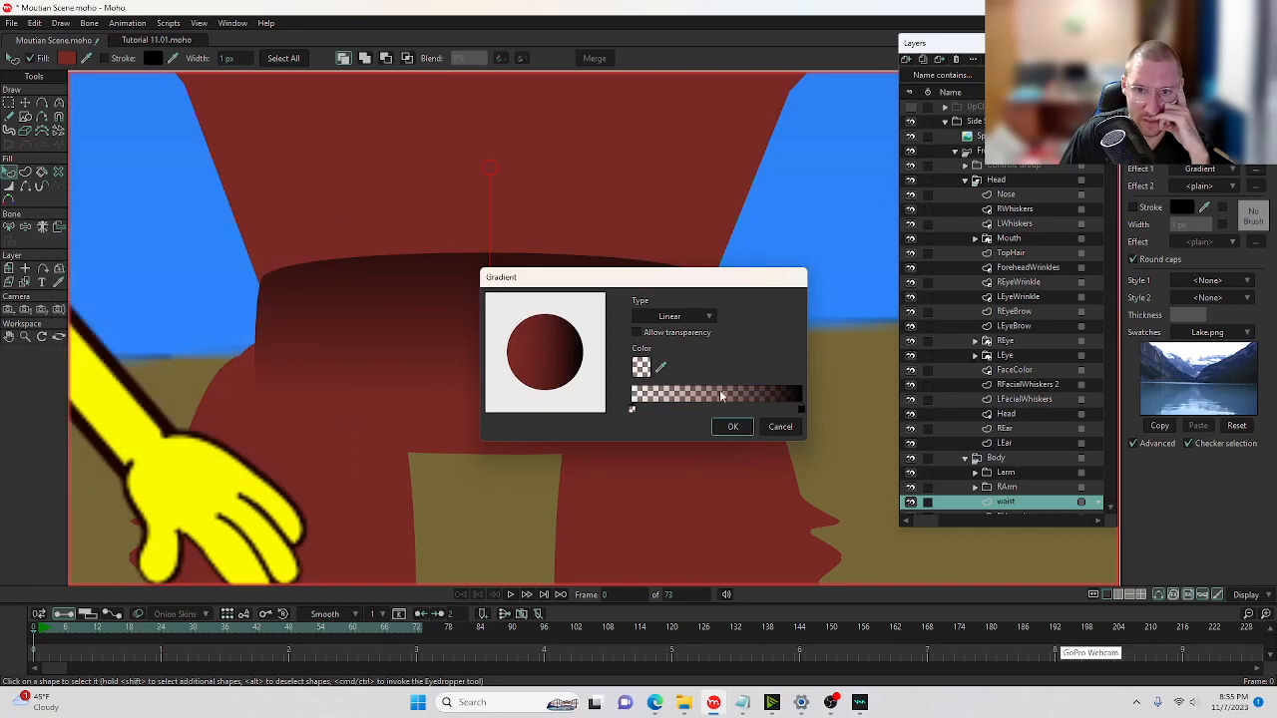
{"action": "left_click", "coordinate": [750, 429]}
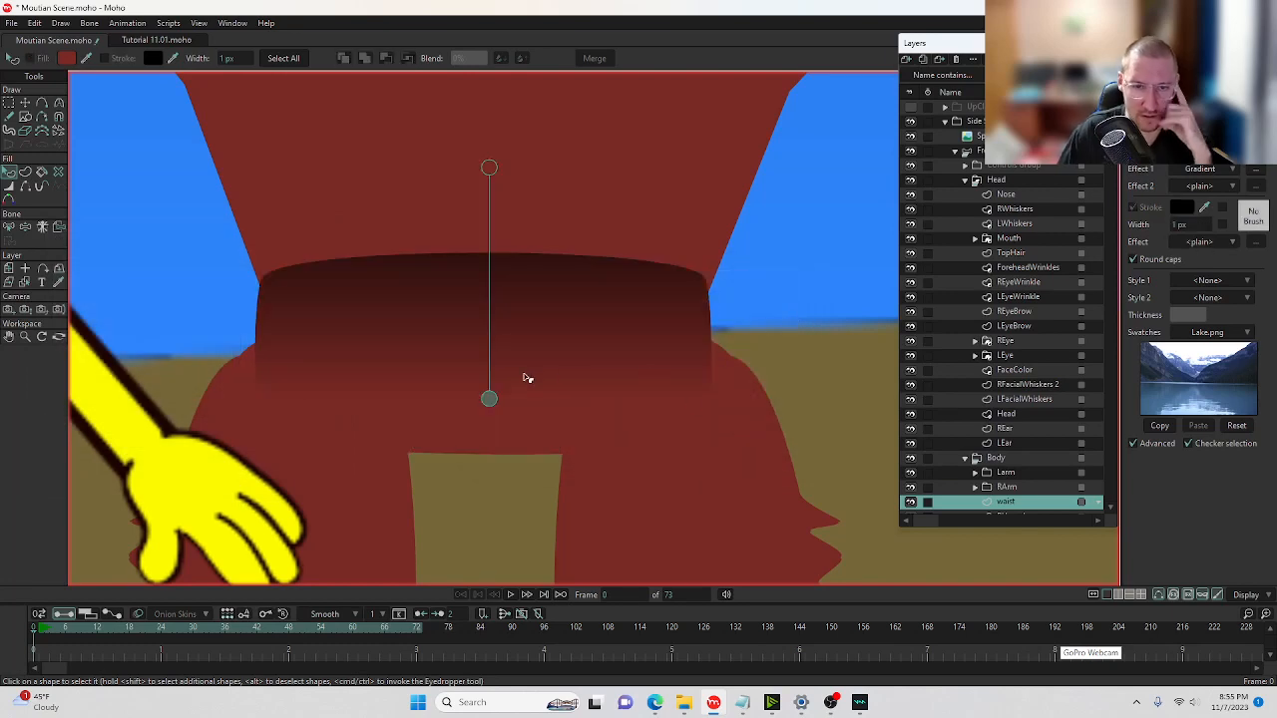
Render a preview of frame 0, inspect BigFoot's waist gradient up close, and close the render window.
{"action": "scroll", "coordinate": [526, 378], "scroll_direction": "down", "scroll_amount": 3}
{"action": "scroll", "coordinate": [527, 378], "scroll_direction": "up", "scroll_amount": 6}
{"action": "mouse_move", "coordinate": [489, 397]}
{"action": "left_mouse_down"}
{"action": "mouse_move", "coordinate": [507, 328]}
{"action": "mouse_move", "coordinate": [498, 410]}
{"action": "mouse_move", "coordinate": [503, 374]}
{"action": "left_mouse_up"}
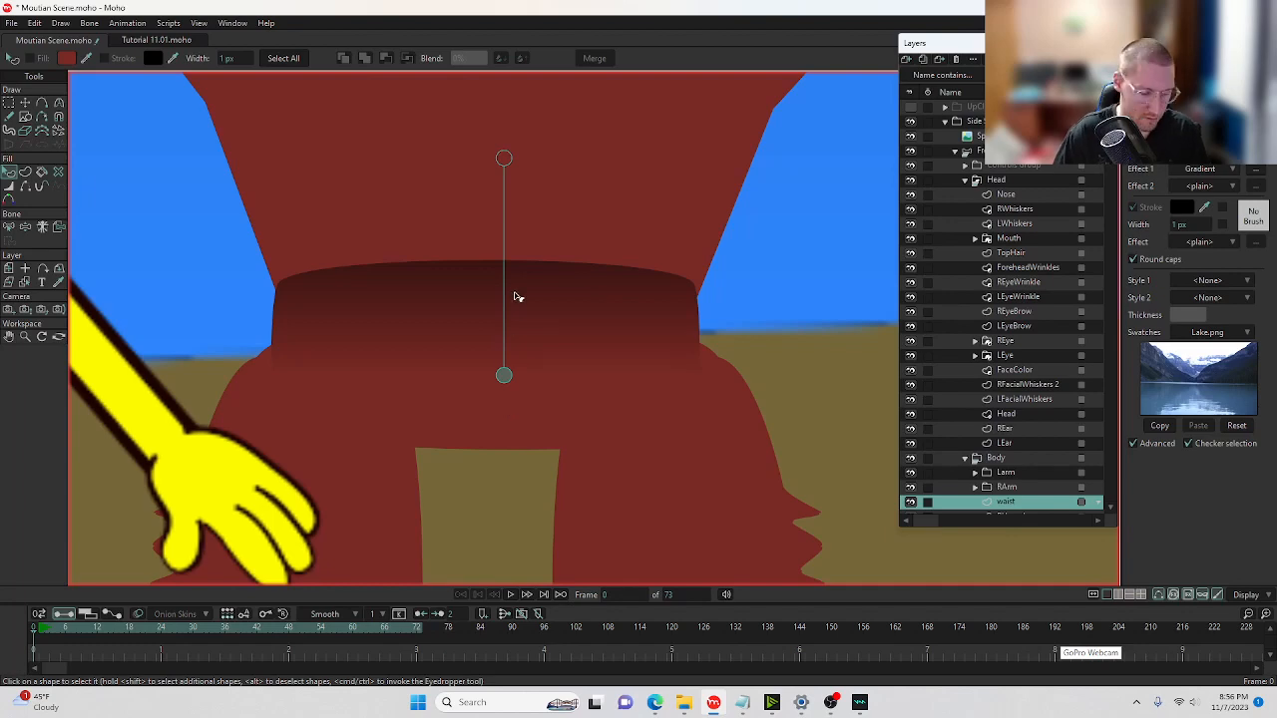
{"action": "key", "text": "ctrl+r"}
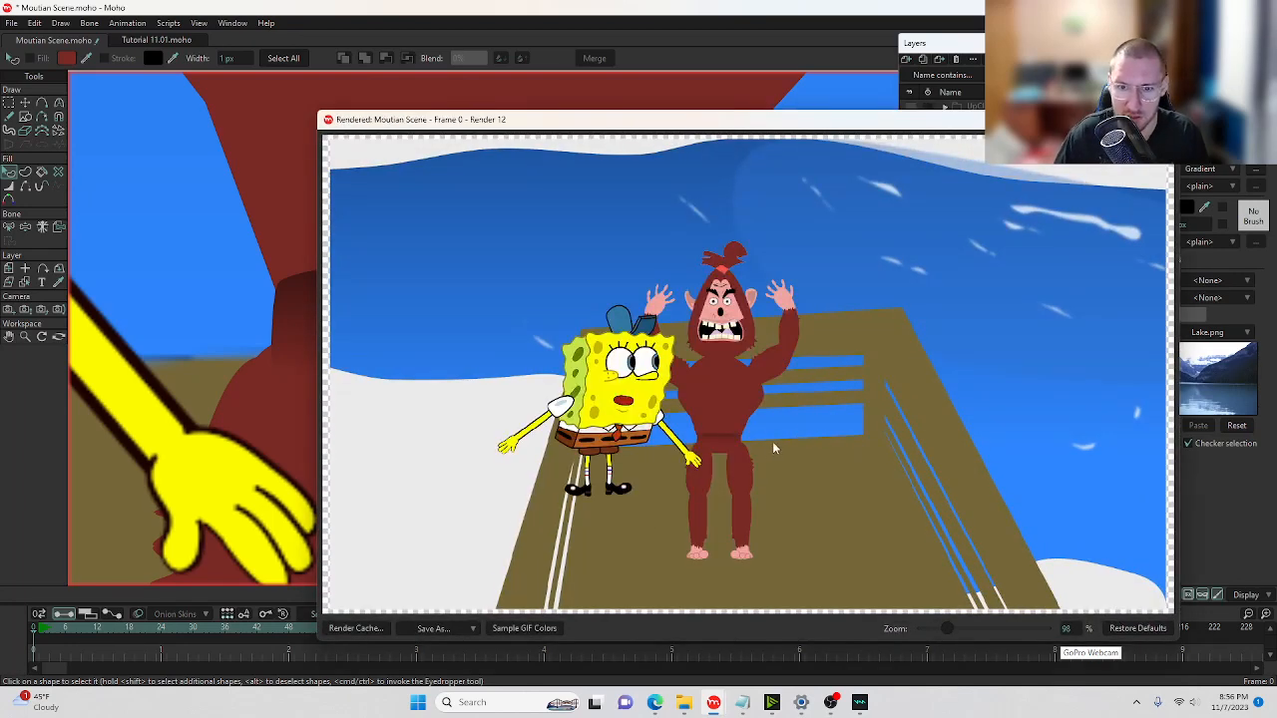
{"action": "scroll", "coordinate": [718, 459], "scroll_direction": "up", "scroll_amount": 4}
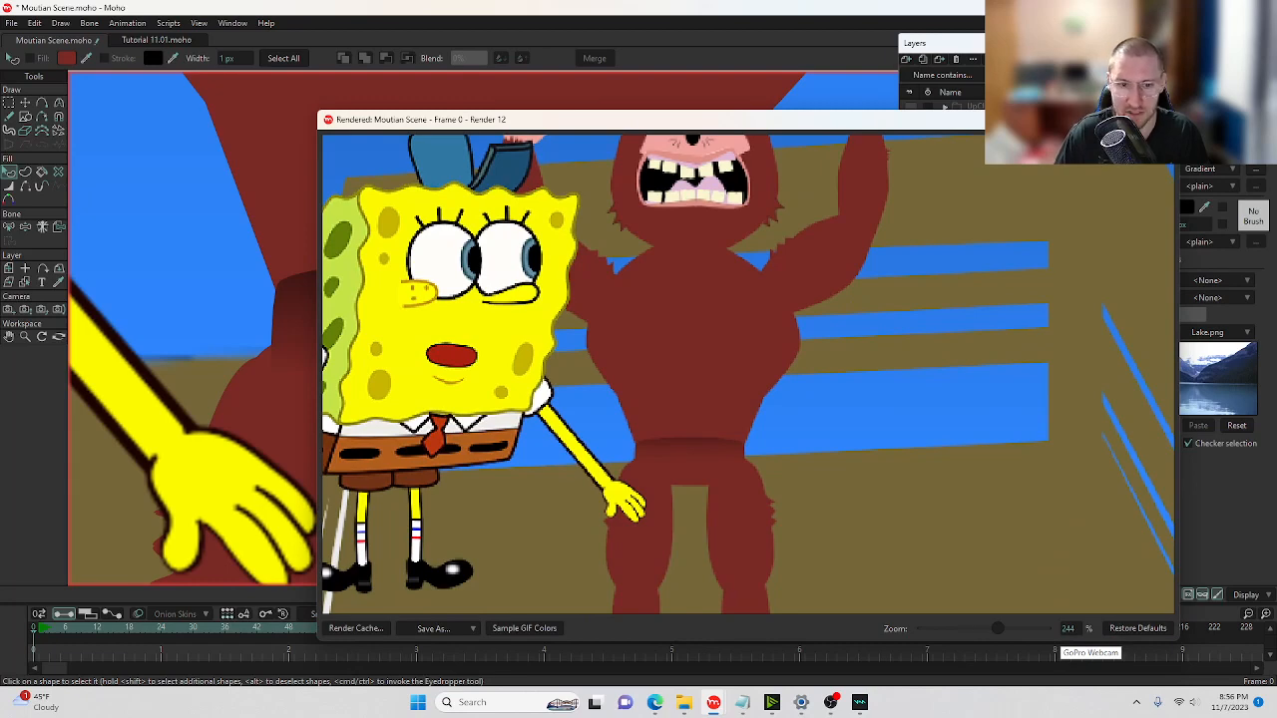
{"action": "left_click", "coordinate": [1163, 120]}
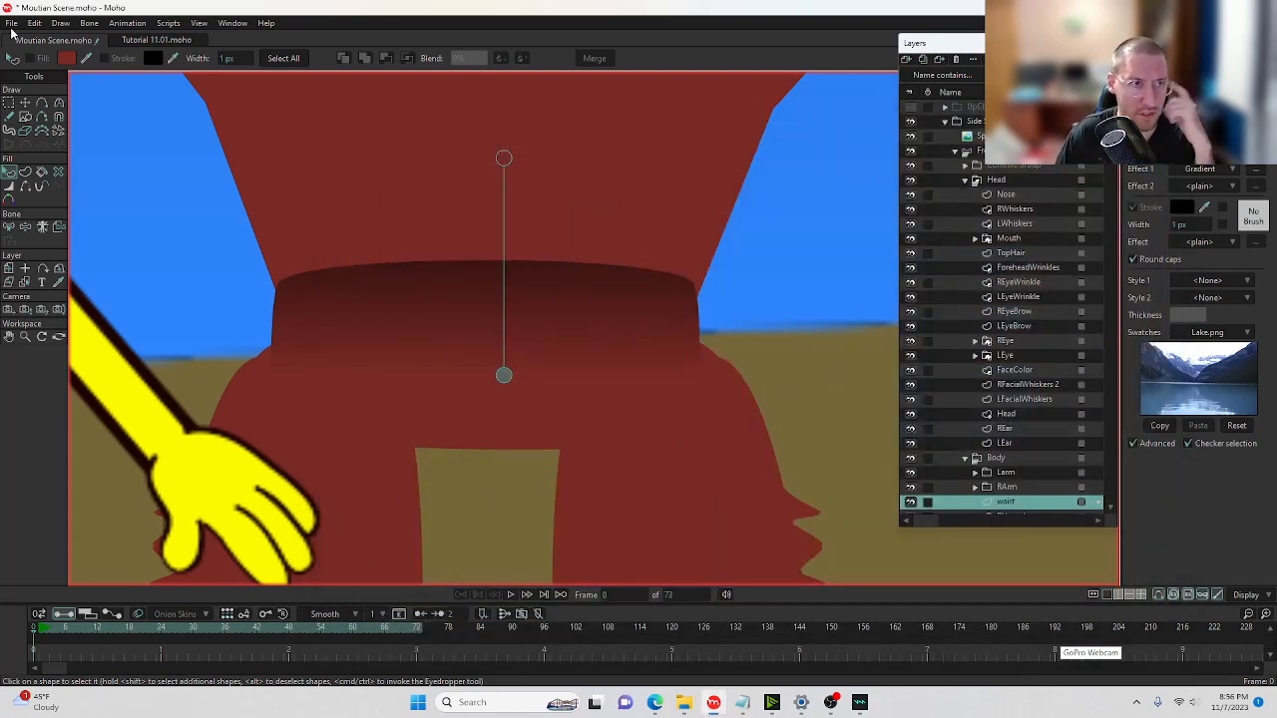
Preview the animation from the close-up view, watch it in the maximized player, and close the player.
{"action": "left_click", "coordinate": [12, 25]}
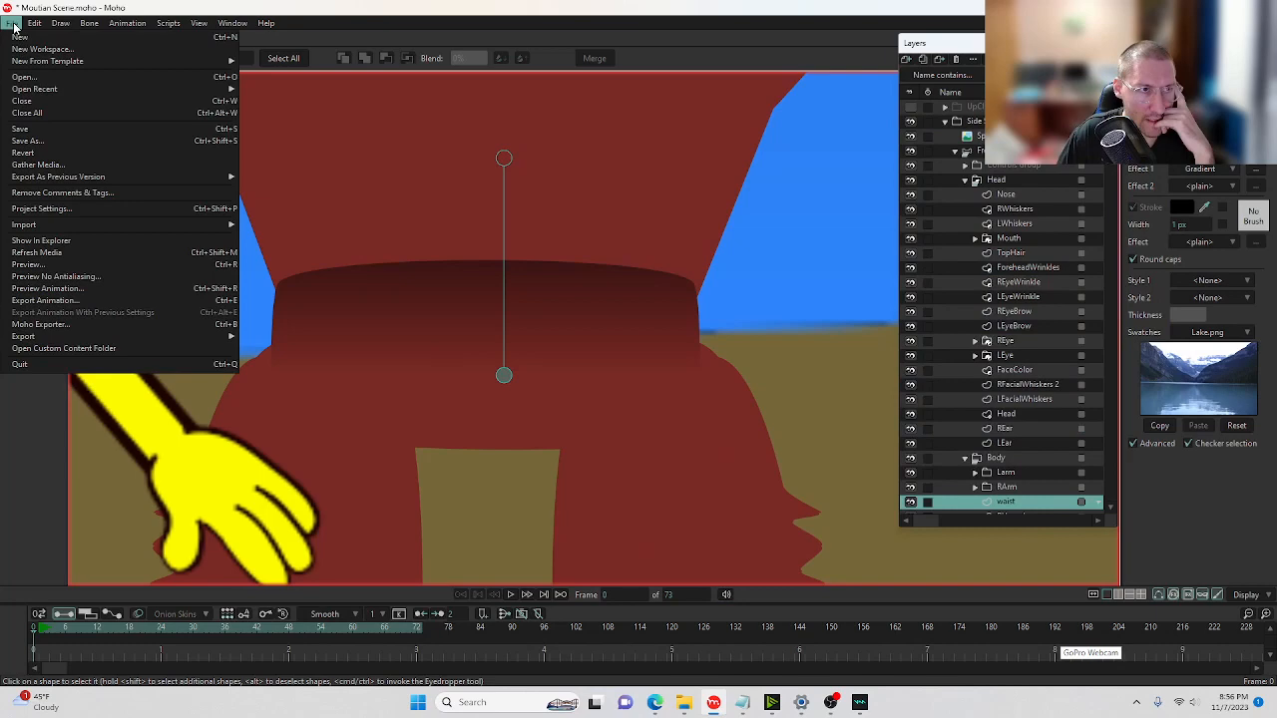
{"action": "left_click", "coordinate": [55, 289]}
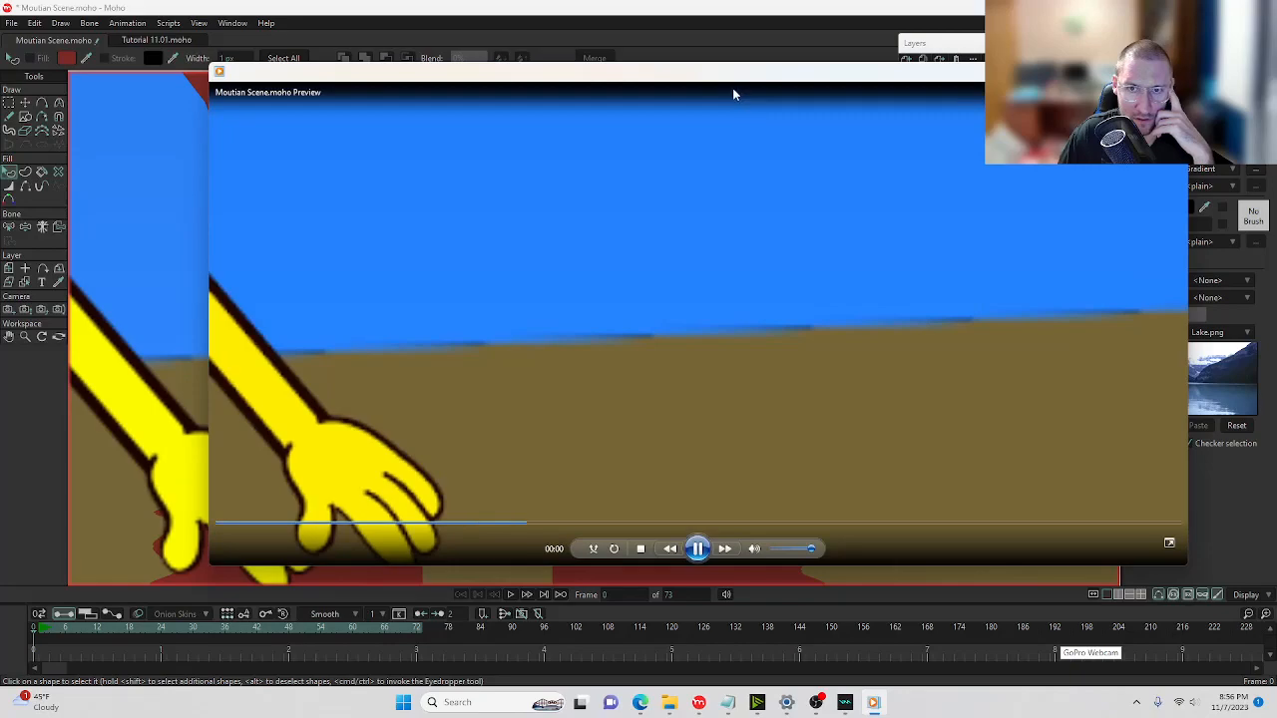
{"action": "left_click_drag", "start_coordinate": [733, 74], "coordinate": [697, 1]}
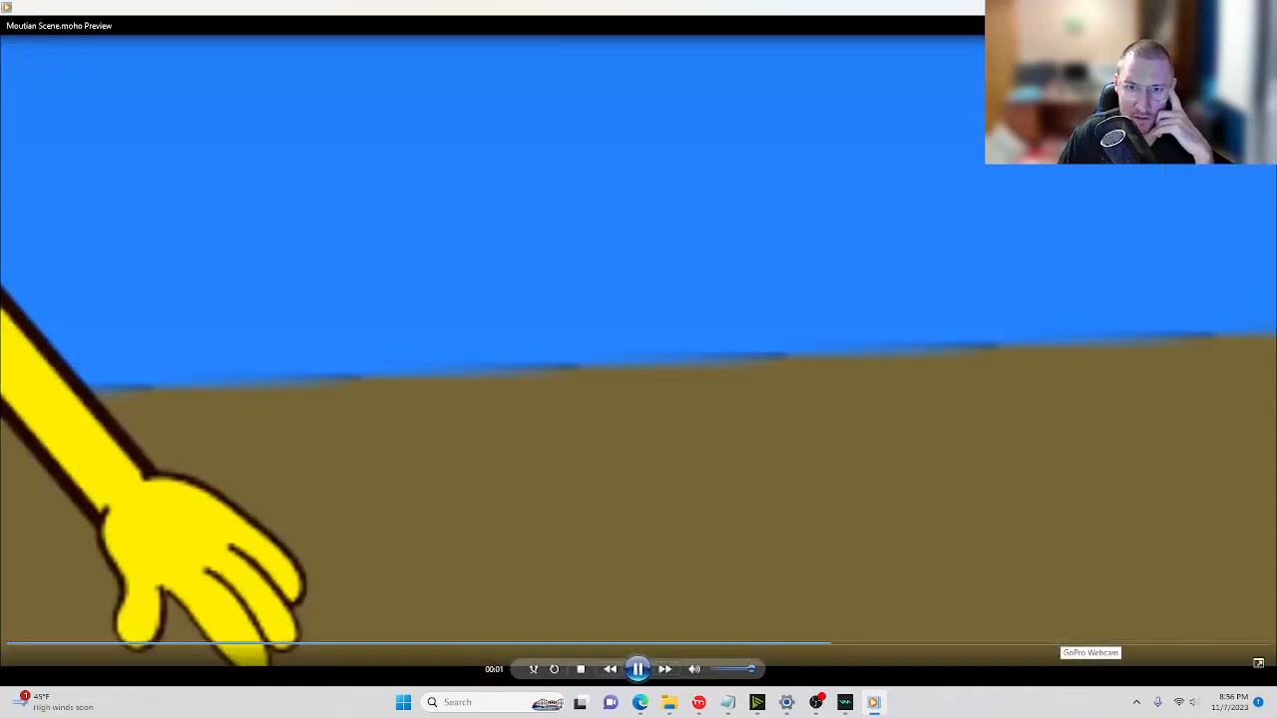
{"action": "left_click", "coordinate": [1261, 7]}
Preview the animation with both characters fully in view and close the player.
{"action": "scroll", "coordinate": [665, 402], "scroll_direction": "down", "scroll_amount": 3}
{"action": "scroll", "coordinate": [664, 402], "scroll_direction": "down", "scroll_amount": 6}
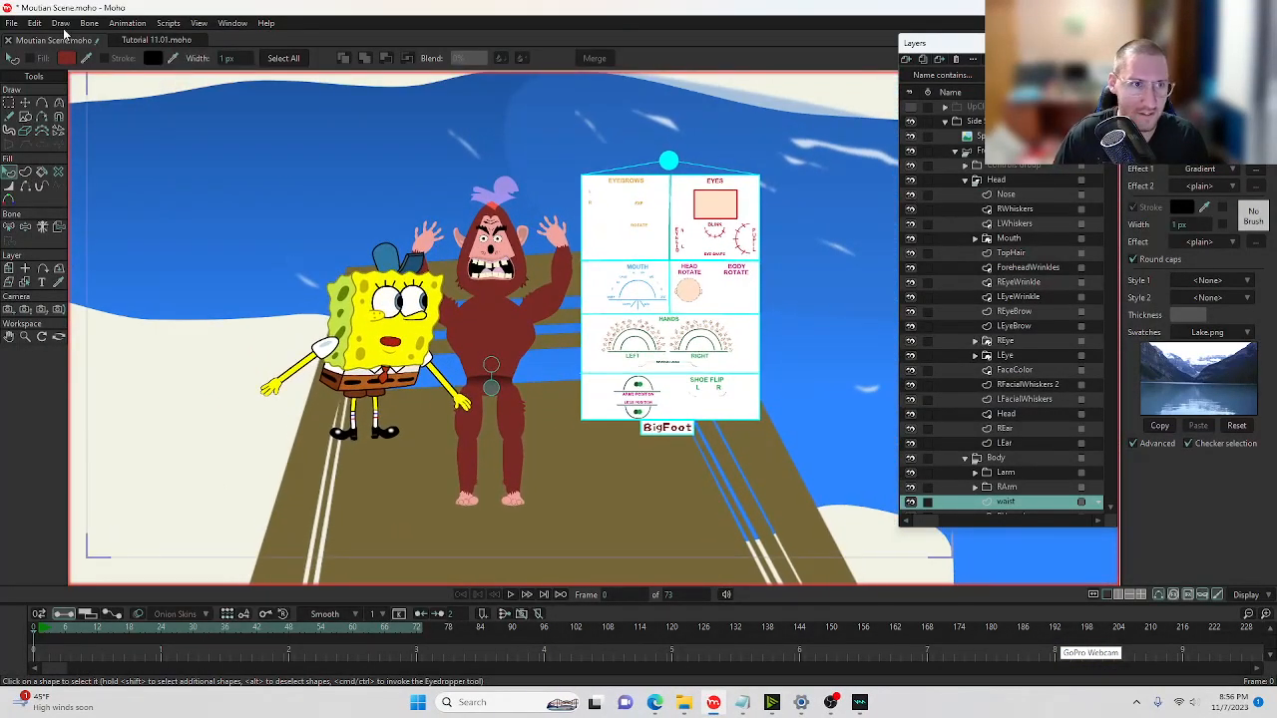
{"action": "left_click", "coordinate": [12, 23]}
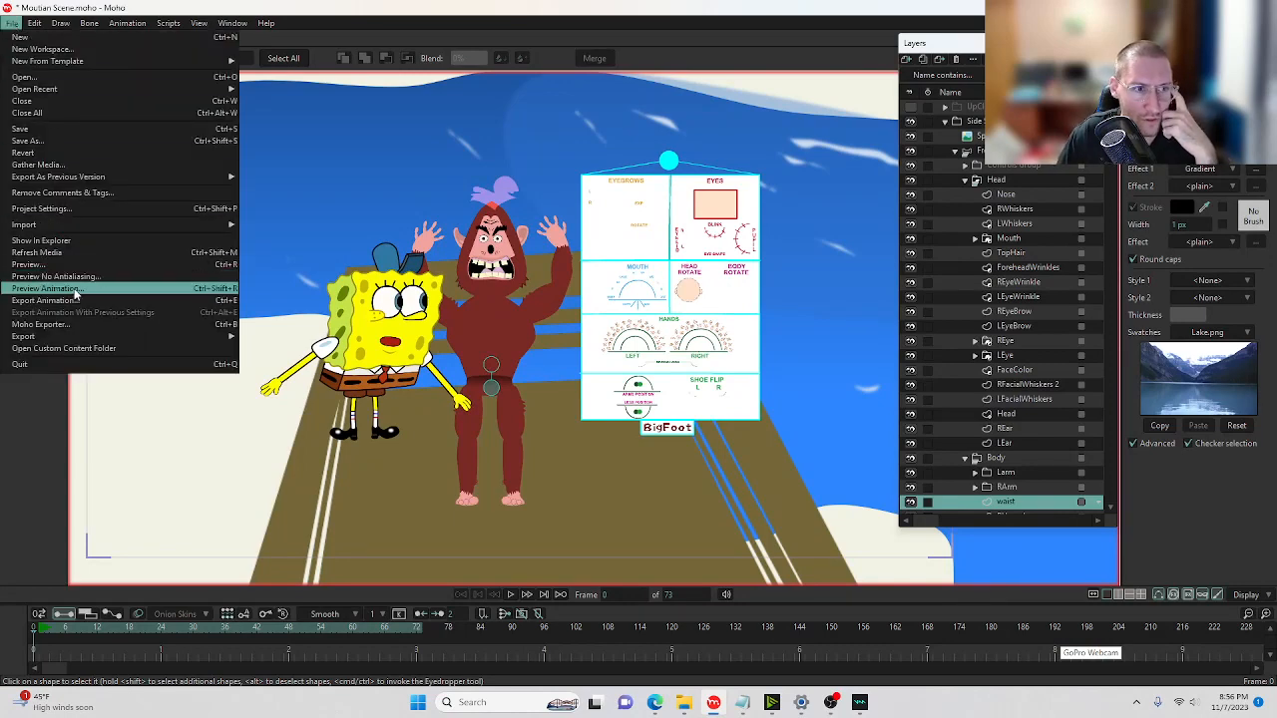
{"action": "left_click", "coordinate": [75, 288]}
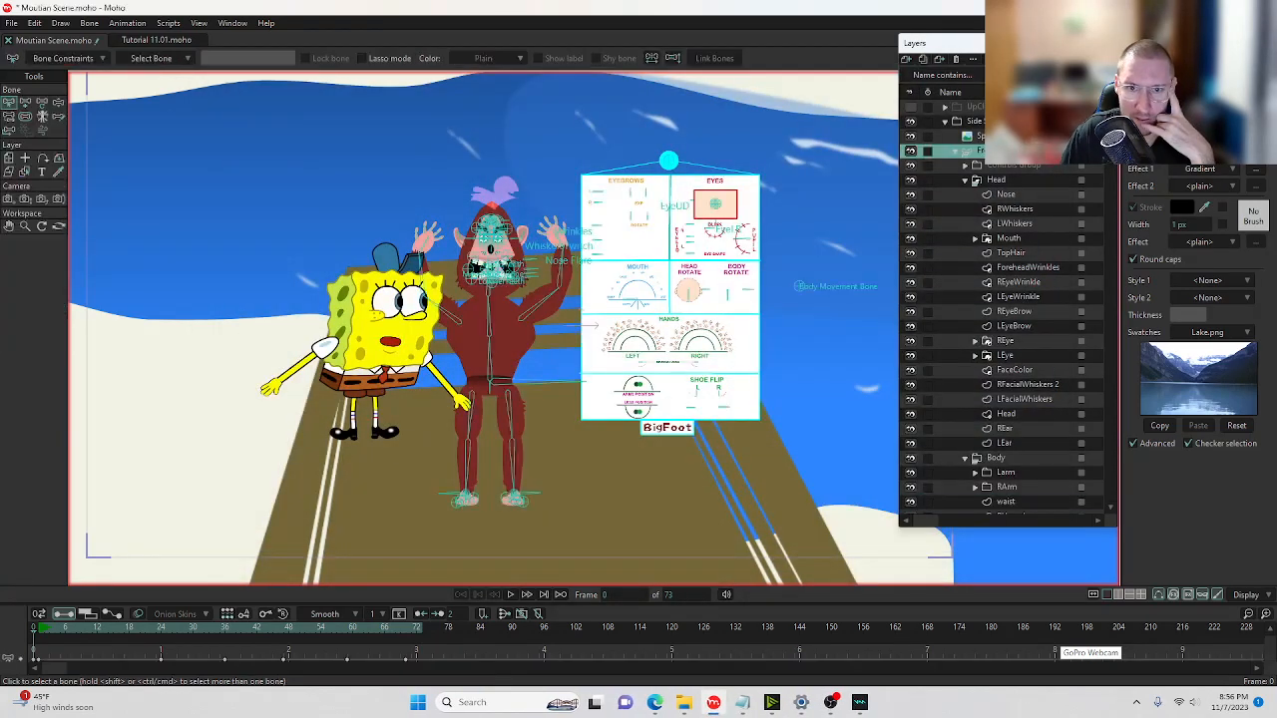
{"action": "left_click", "coordinate": [12, 23]}
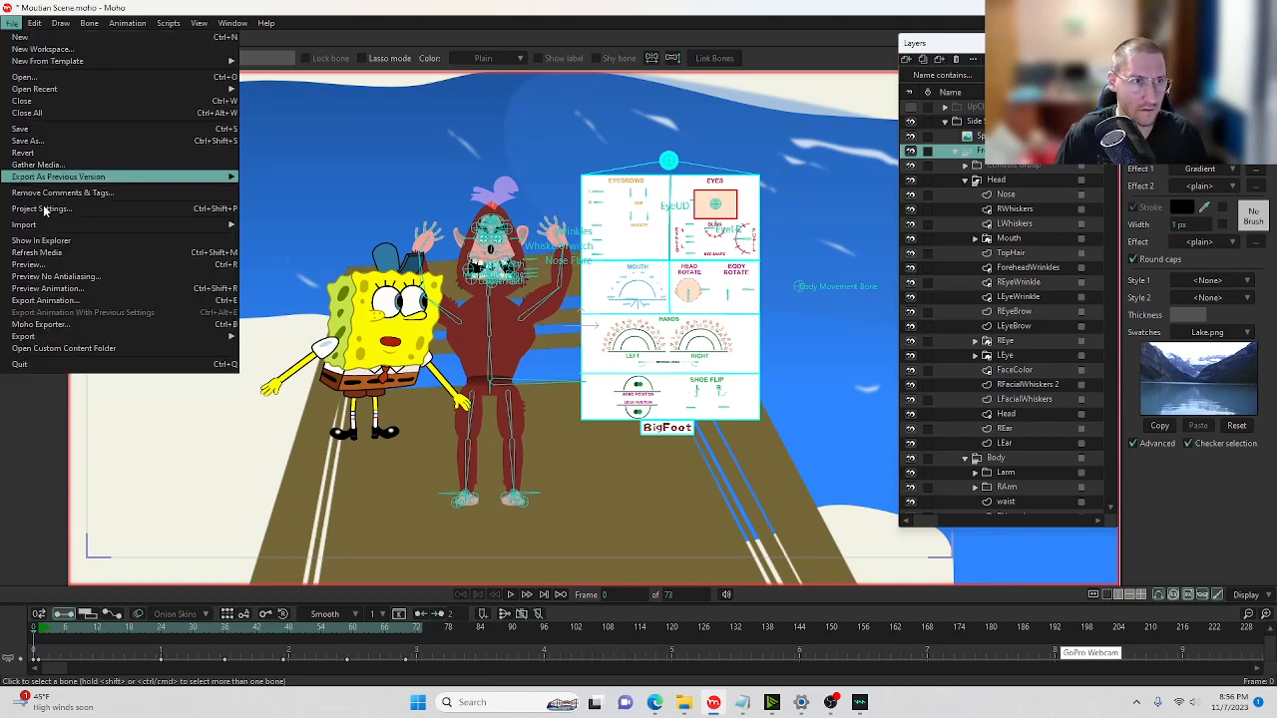
{"action": "left_click", "coordinate": [57, 289]}
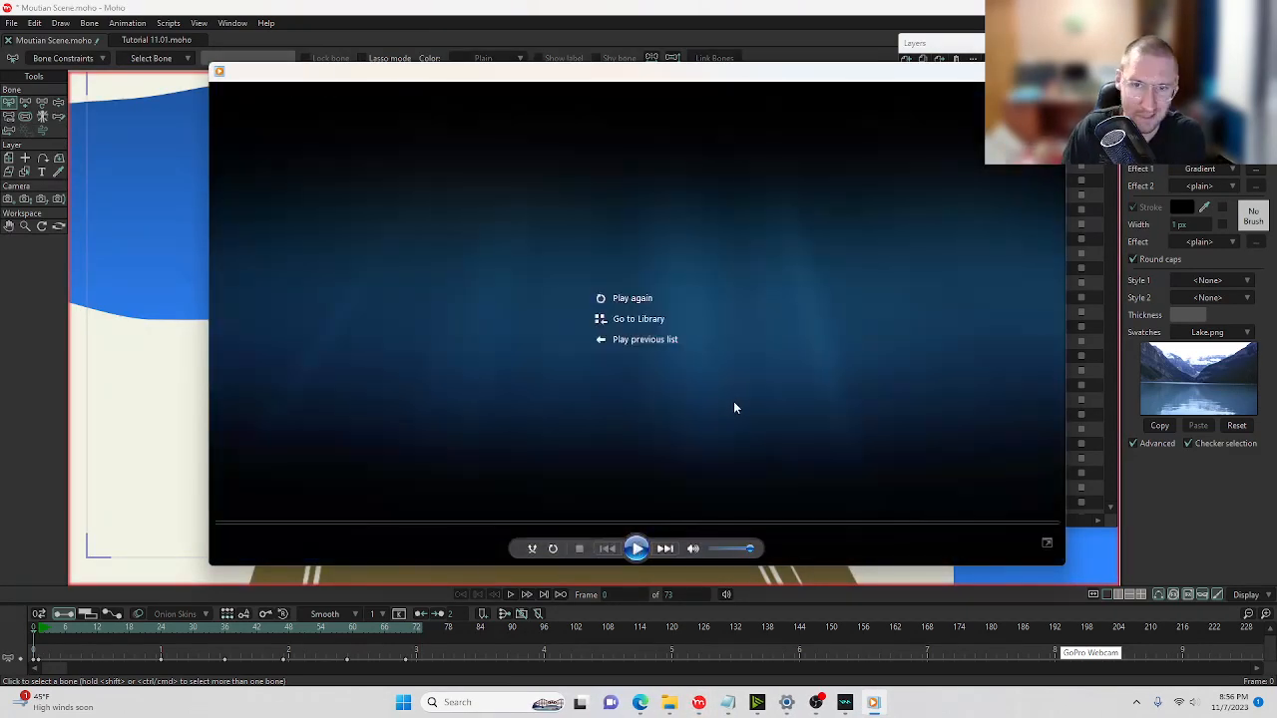
{"action": "left_click", "coordinate": [1050, 72]}
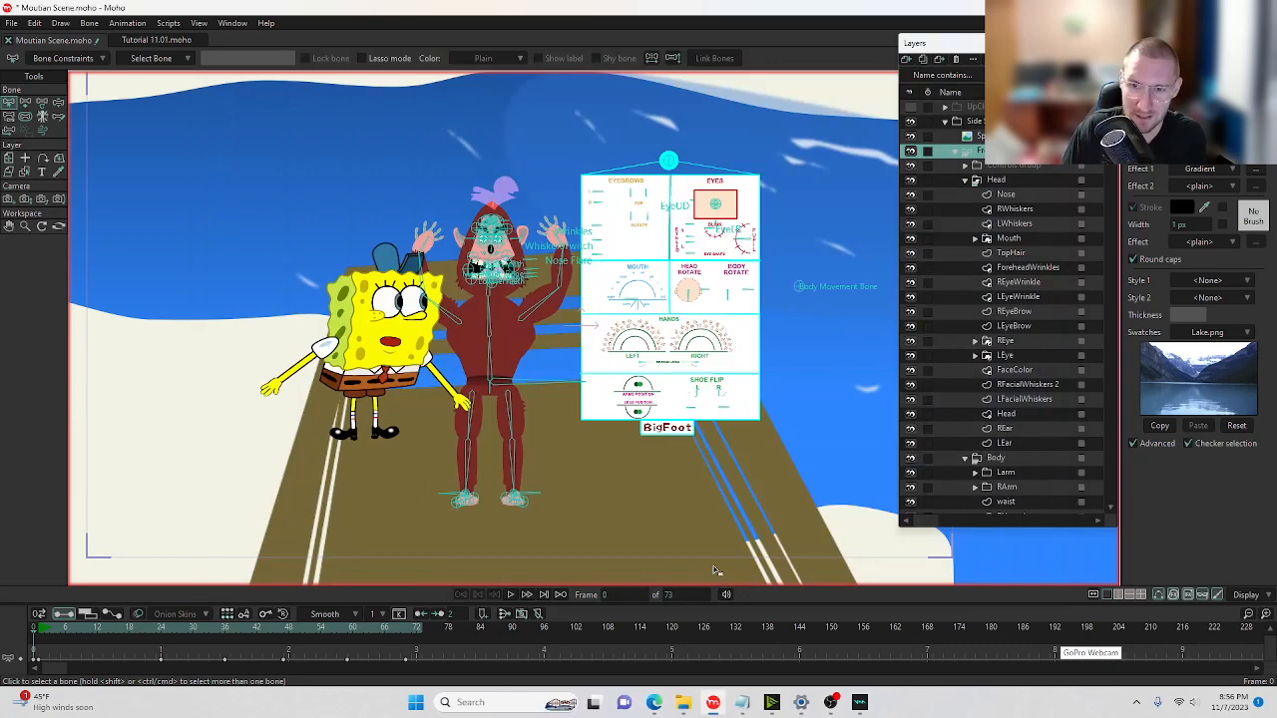
{"action": "left_click", "coordinate": [654, 700]}
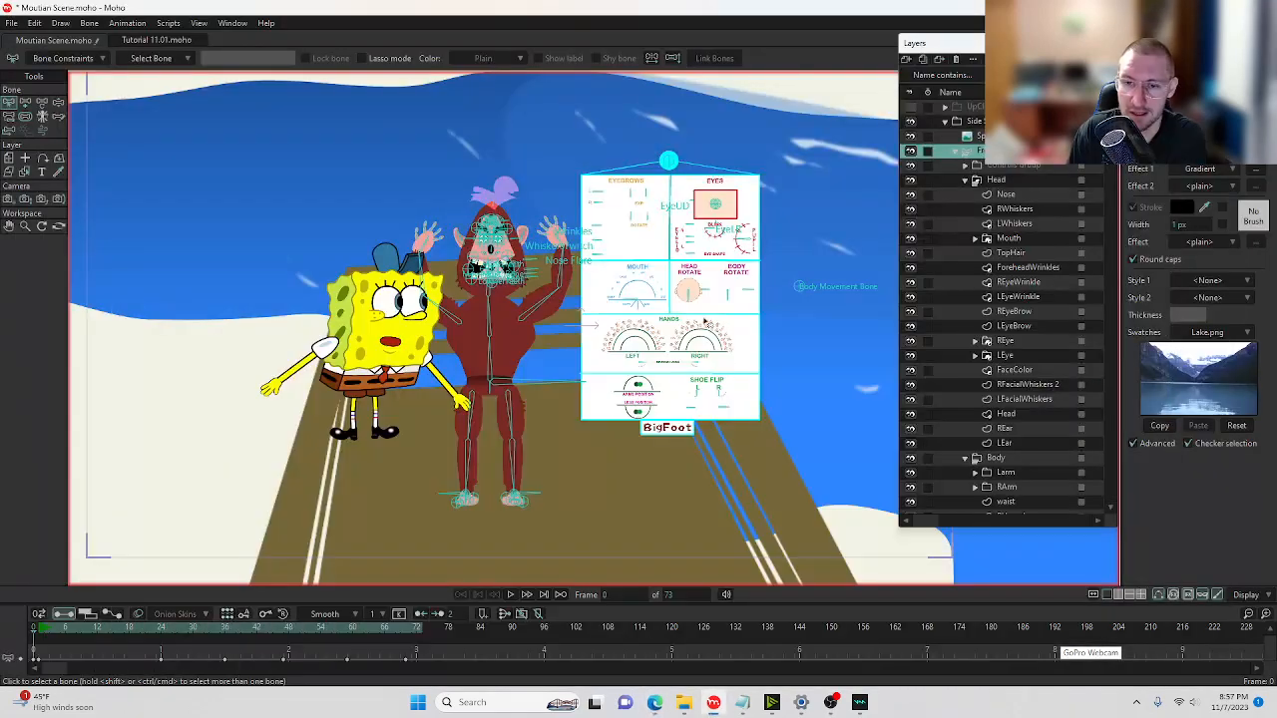
Go to frame 6 and select the waist layer on the BigFoot character.
{"action": "scroll", "coordinate": [539, 359], "scroll_direction": "up", "scroll_amount": 5}
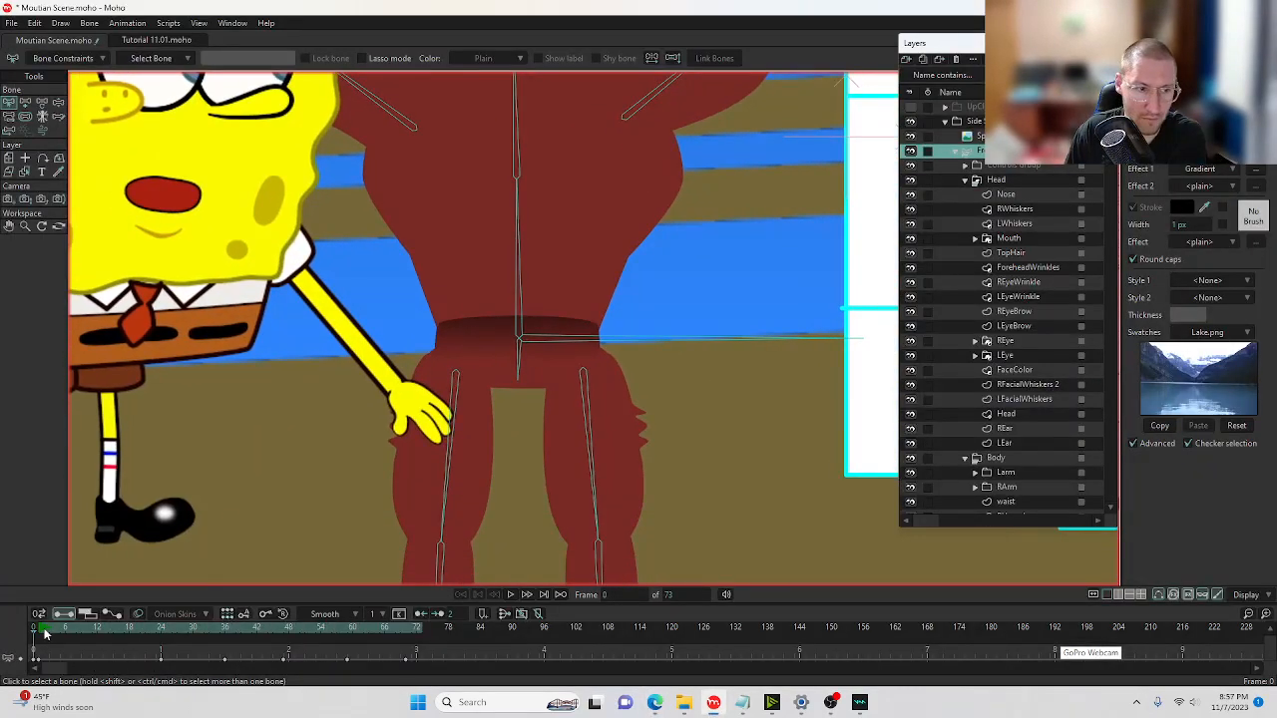
{"action": "left_click_drag", "start_coordinate": [45, 633], "coordinate": [60, 628]}
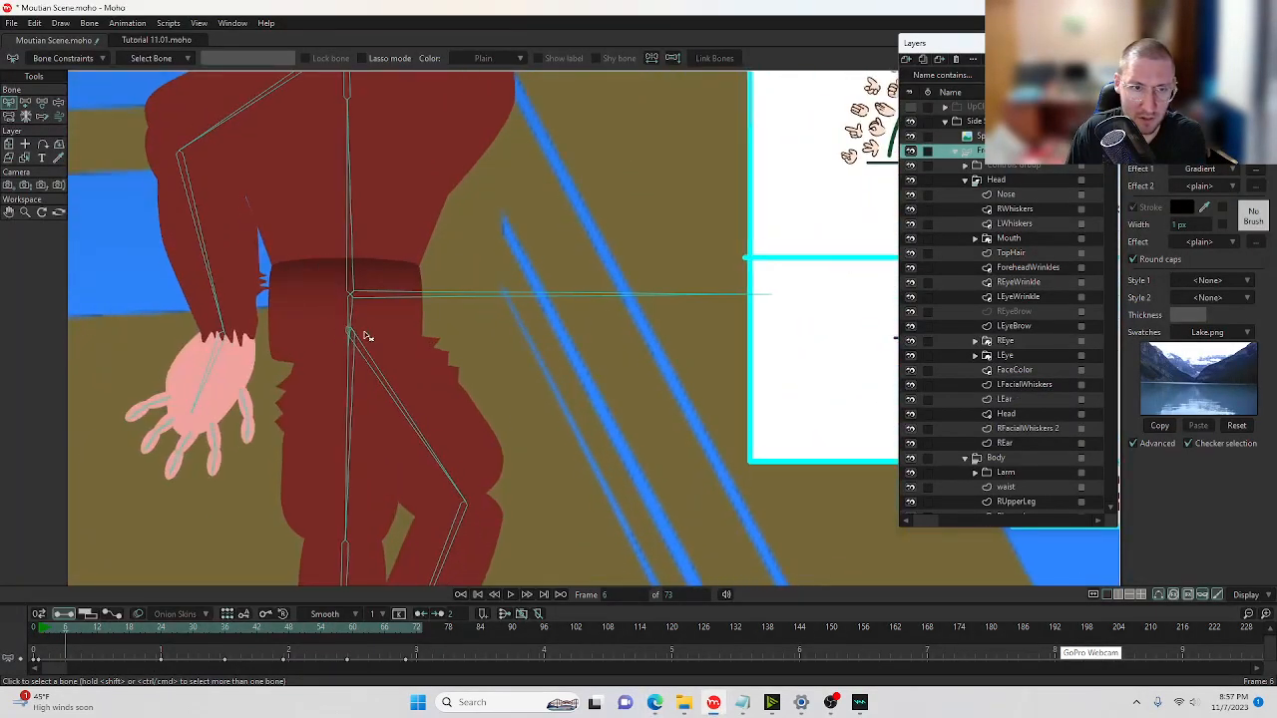
{"action": "left_click_drag", "start_coordinate": [365, 336], "coordinate": [478, 362]}
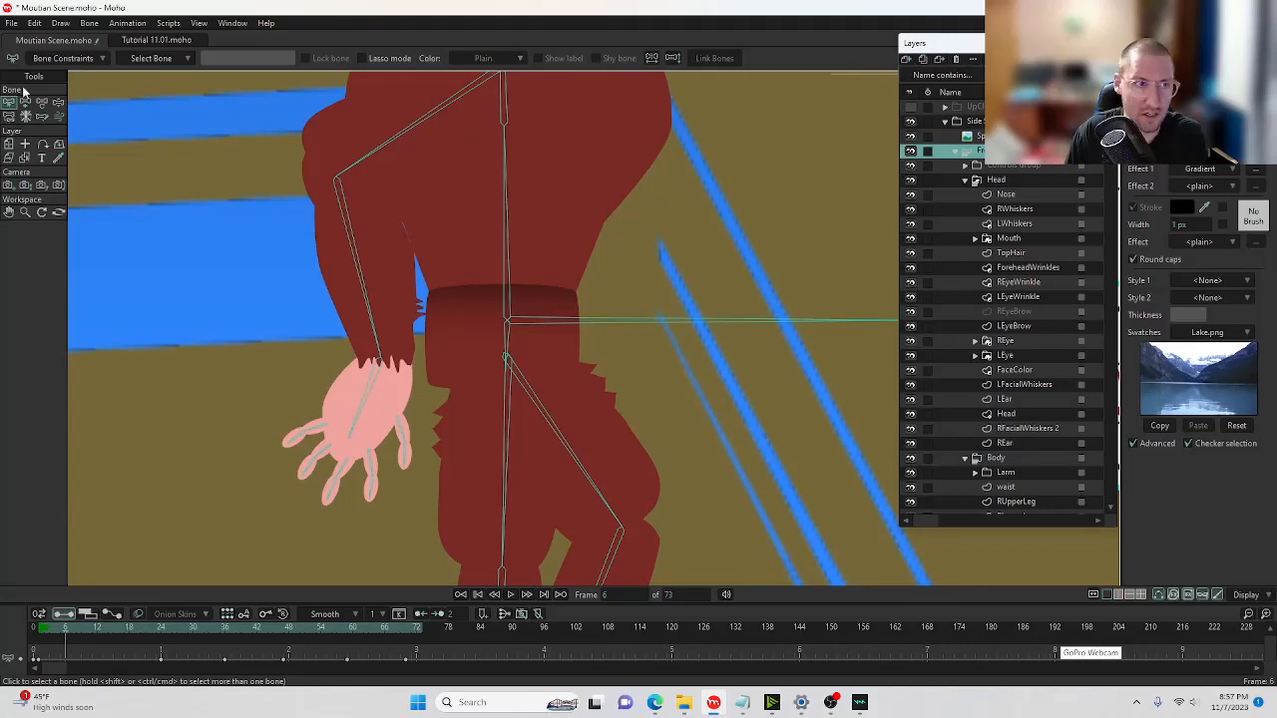
{"action": "left_click", "coordinate": [25, 158]}
{"action": "left_click", "coordinate": [433, 356]}
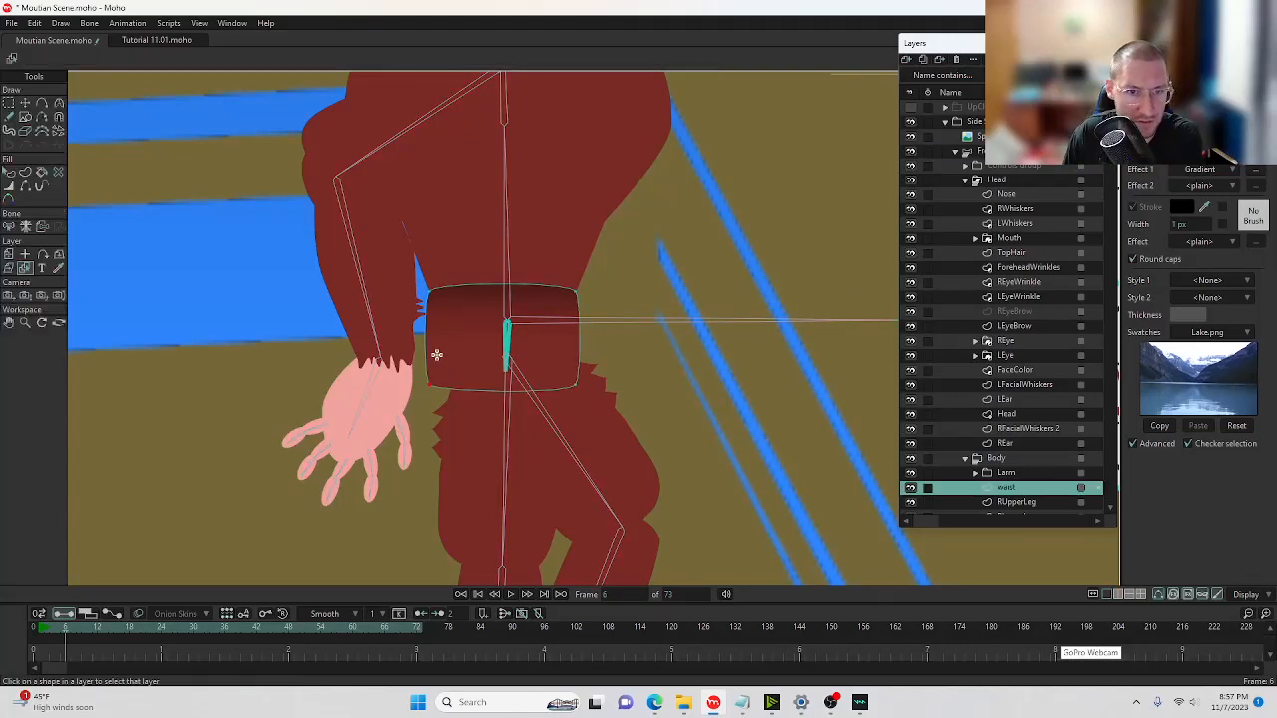
Change the waist gradient's start color to teal 256F7A at 7% alpha and inspect the waist at frame 6.
{"action": "left_click", "coordinate": [1253, 171]}
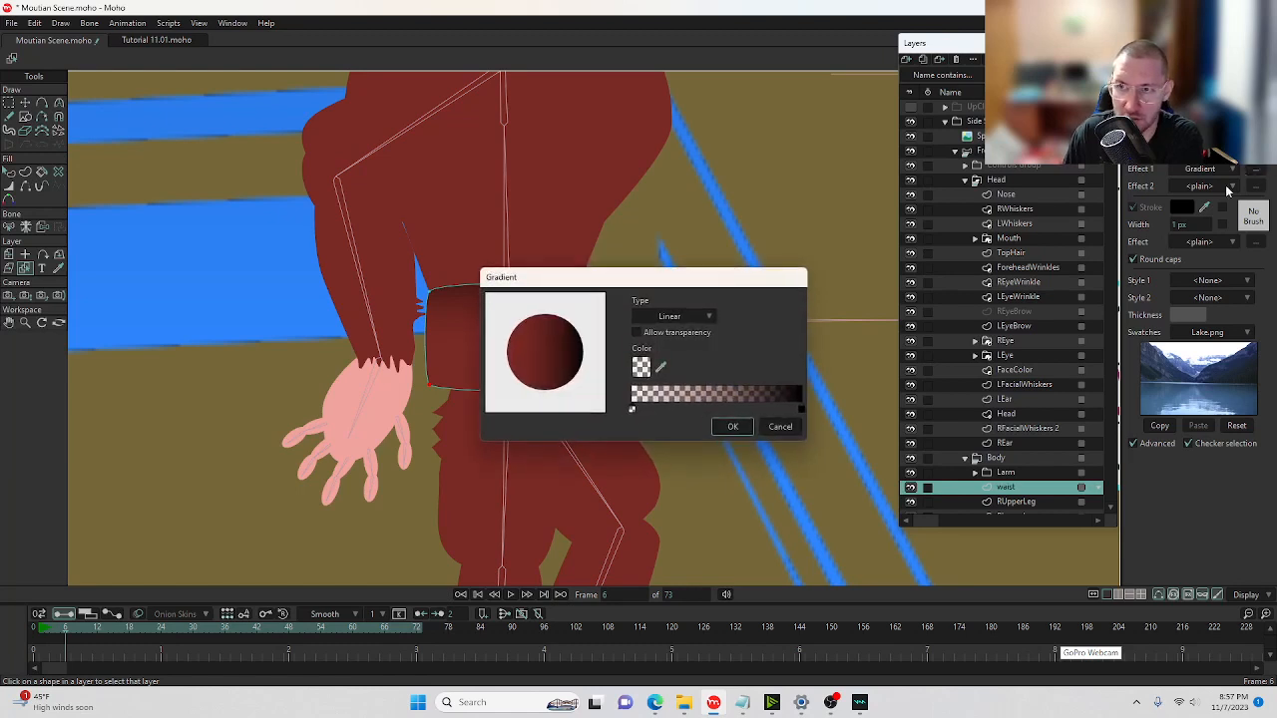
{"action": "left_click", "coordinate": [643, 374]}
{"action": "left_click", "coordinate": [231, 361]}
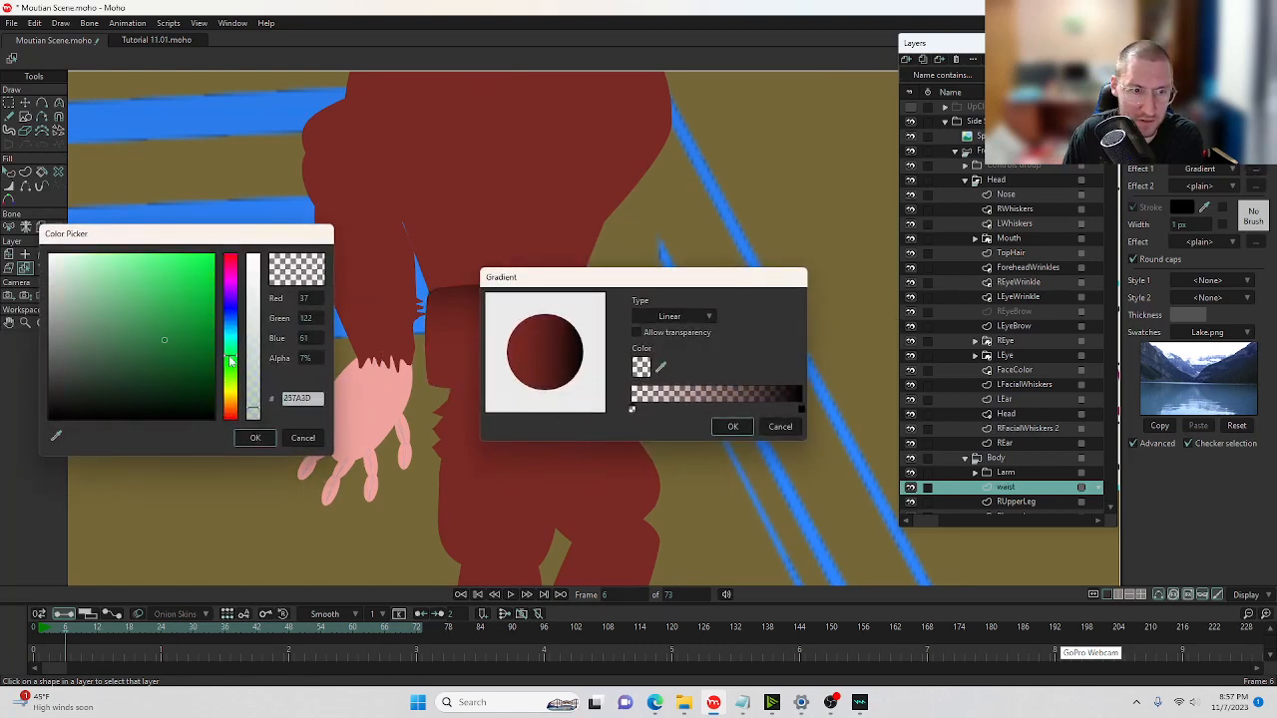
{"action": "left_click_drag", "start_coordinate": [230, 364], "coordinate": [230, 331]}
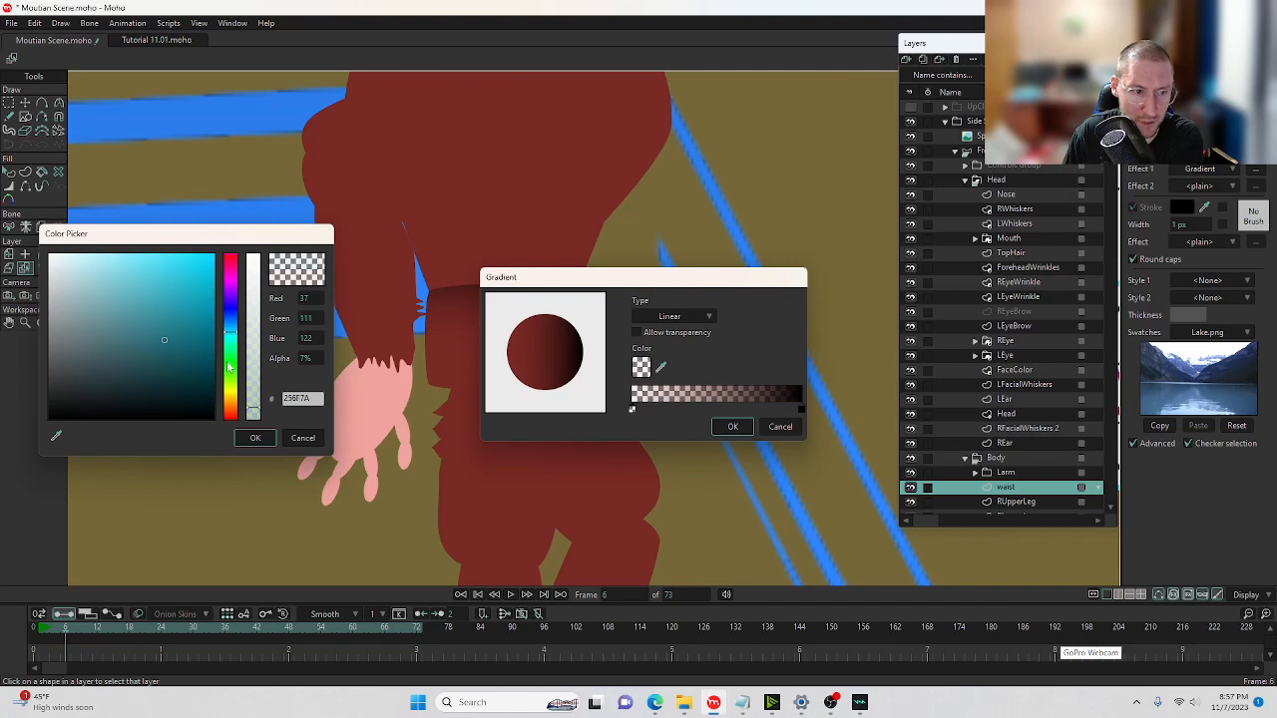
{"action": "left_click", "coordinate": [255, 437]}
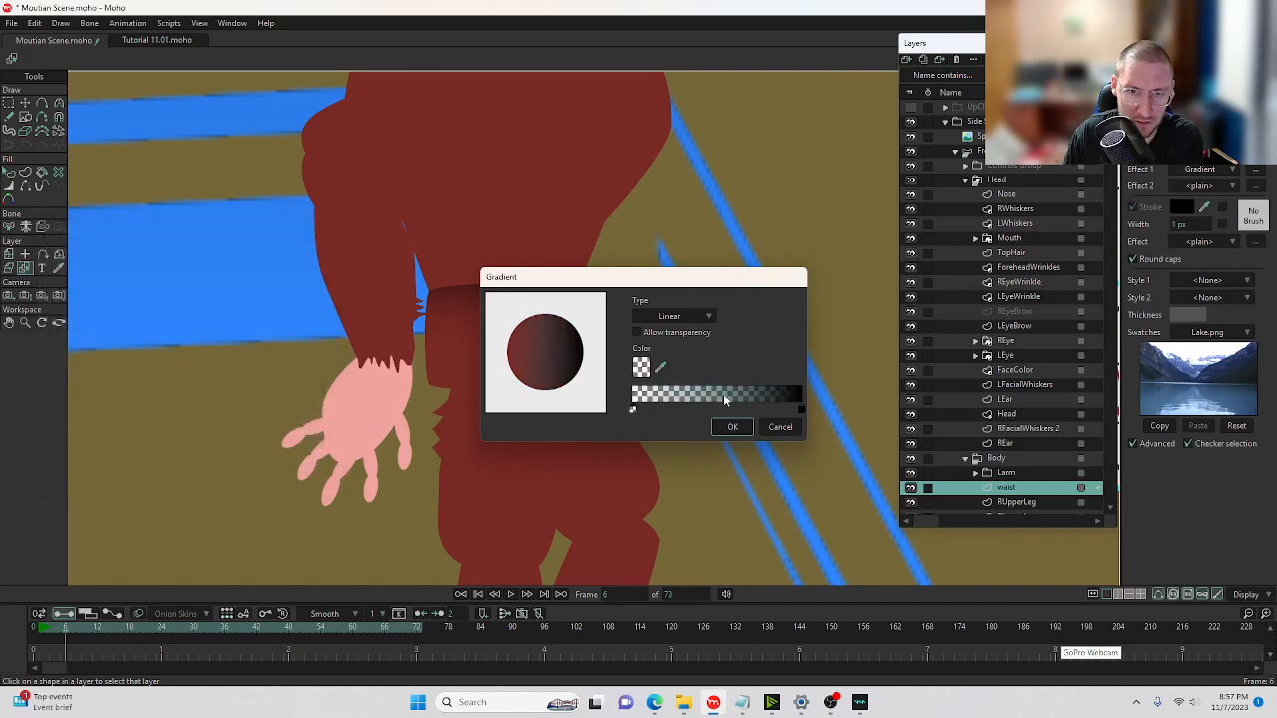
{"action": "left_click", "coordinate": [688, 316]}
{"action": "left_click", "coordinate": [718, 321]}
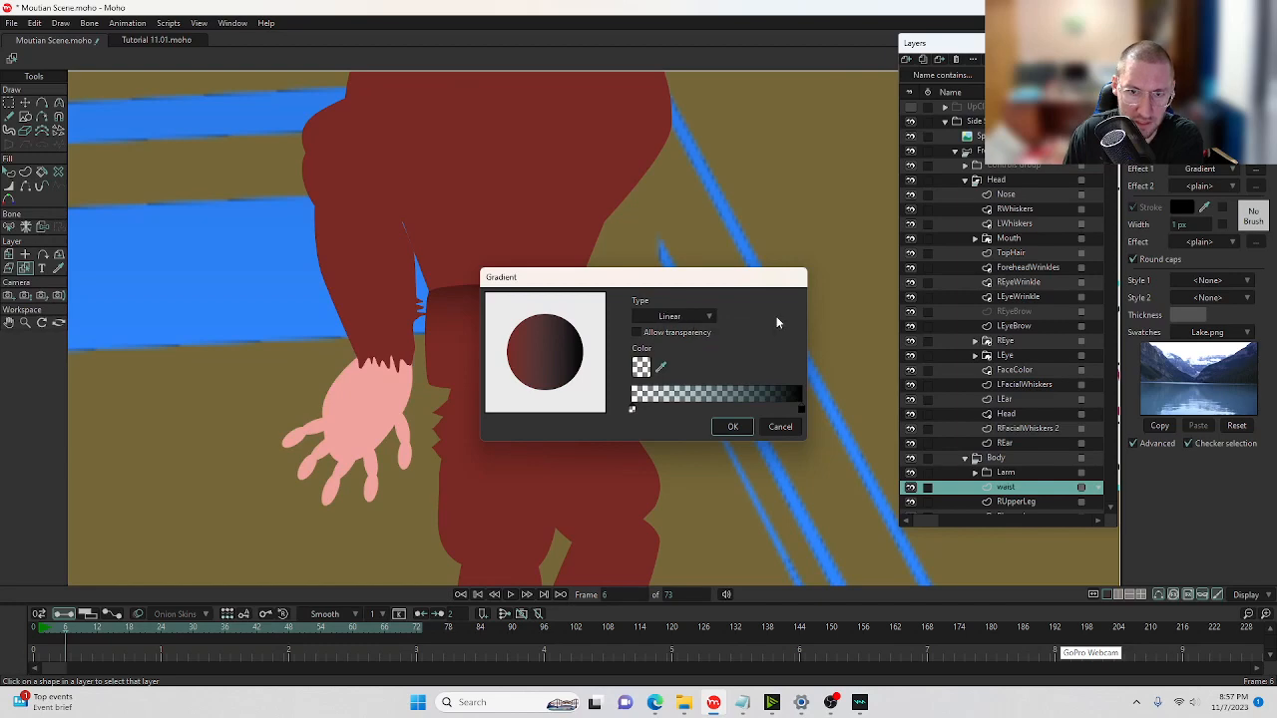
{"action": "left_click", "coordinate": [674, 336]}
{"action": "left_click", "coordinate": [732, 426]}
{"action": "scroll", "coordinate": [490, 365], "scroll_direction": "up", "scroll_amount": 3}
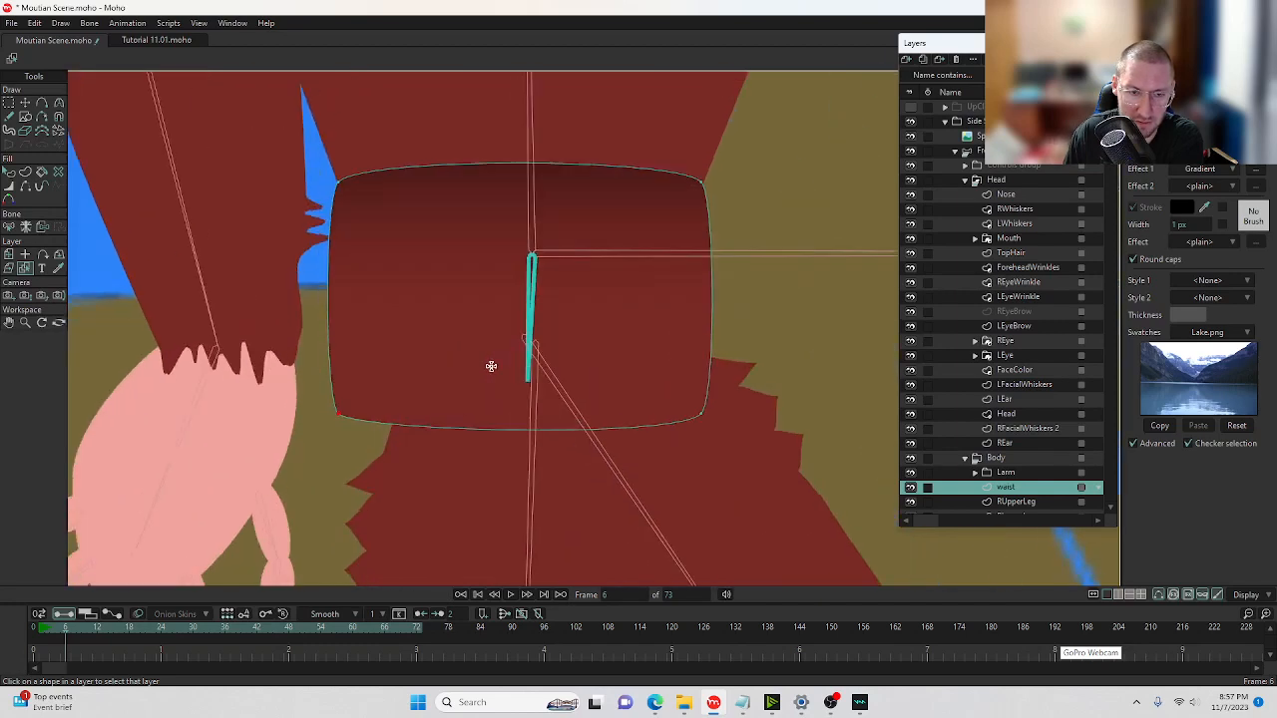
{"action": "scroll", "coordinate": [330, 559], "scroll_direction": "down", "scroll_amount": 3}
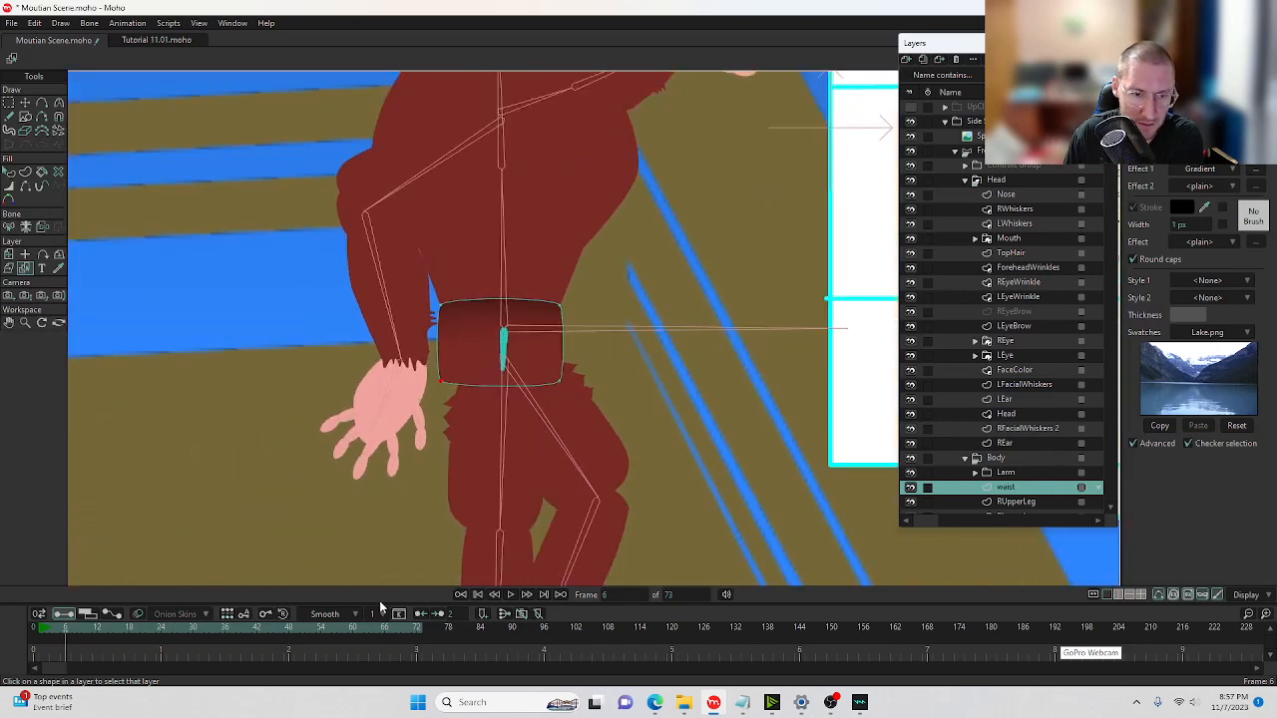
Enlarge the timeline area and render a preview of frame 15 to check the waist gradient.
{"action": "left_click_drag", "start_coordinate": [379, 604], "coordinate": [407, 513]}
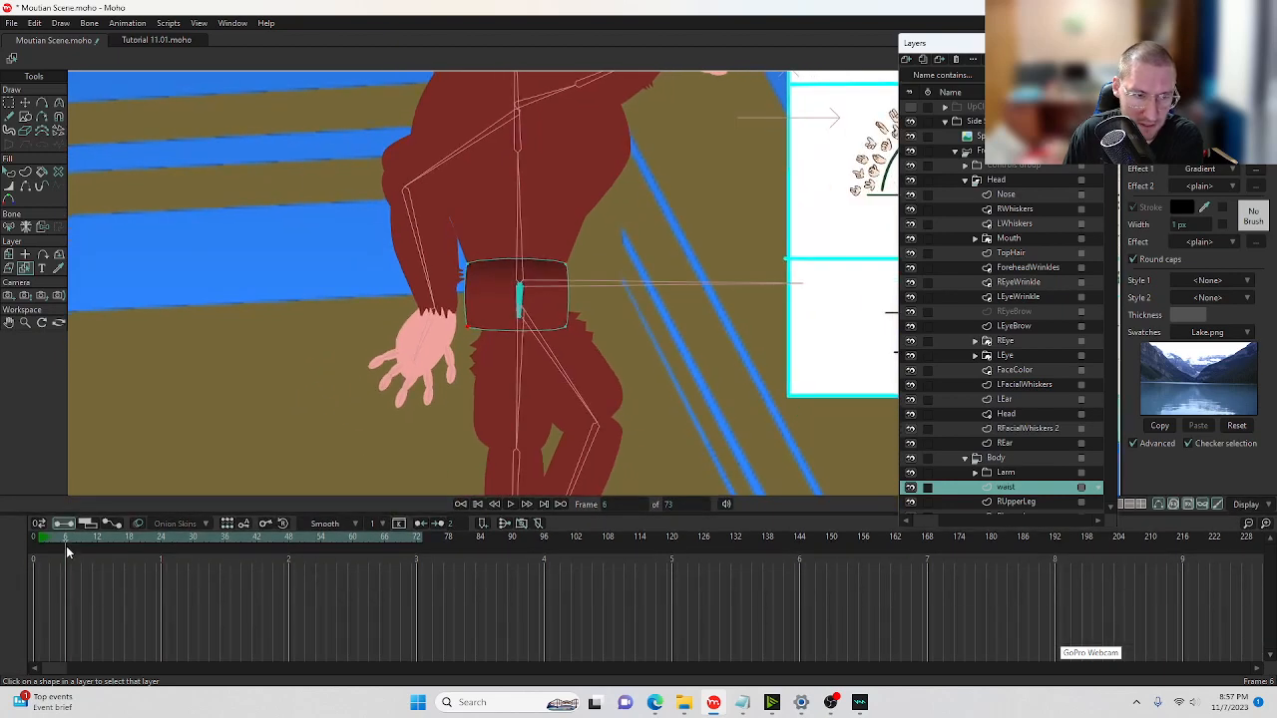
{"action": "left_click_drag", "start_coordinate": [64, 542], "coordinate": [112, 537]}
{"action": "key", "text": "ctrl+r"}
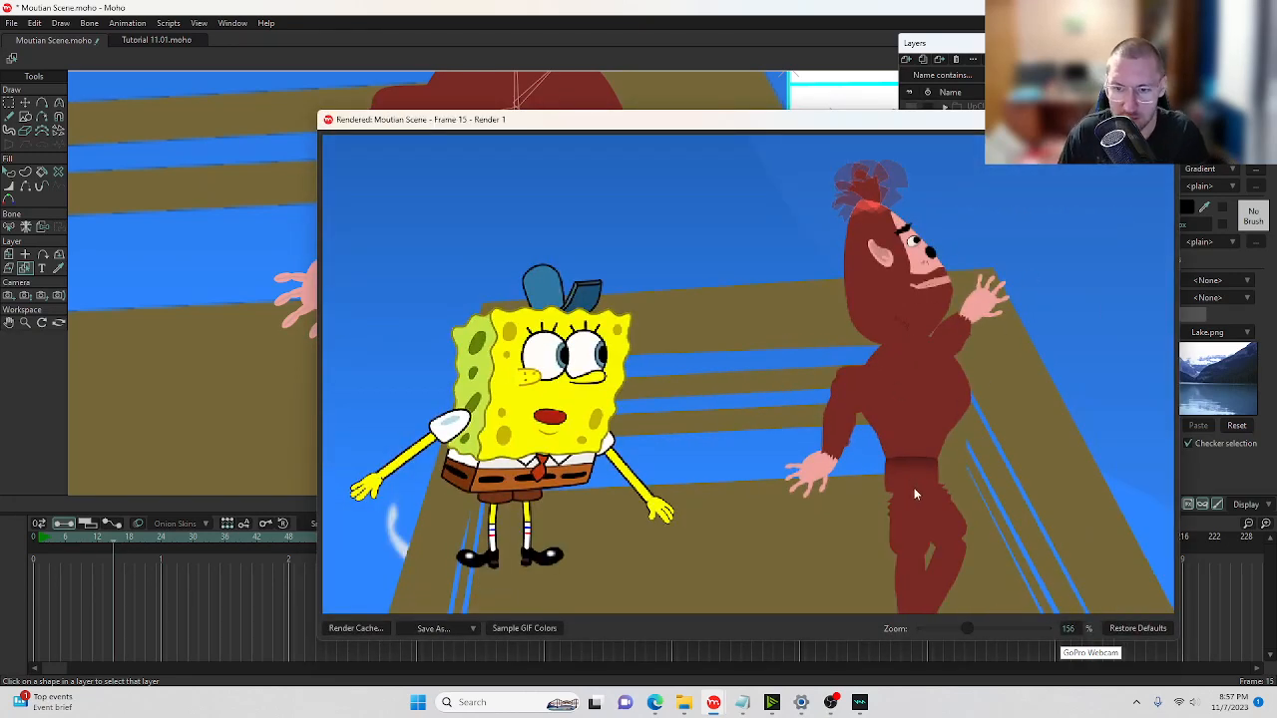
{"action": "key", "text": "Escape"}
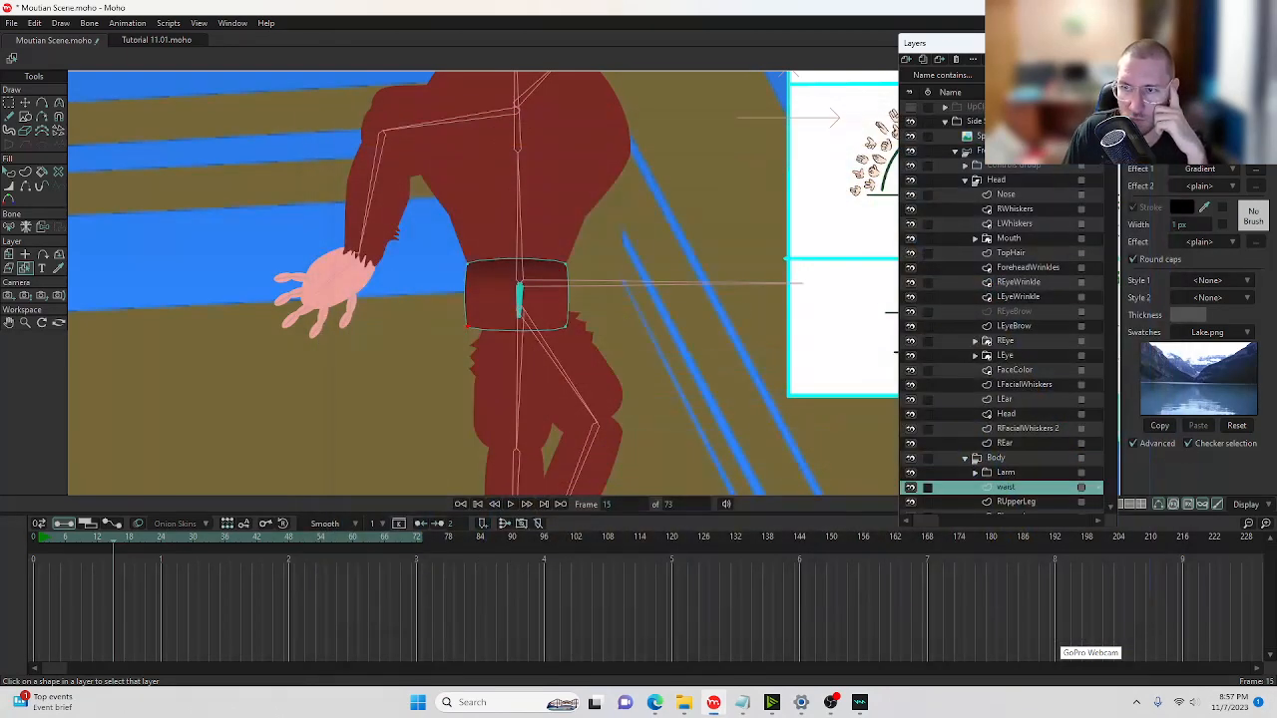
Return the timeline to frame 0.
{"action": "left_click_drag", "start_coordinate": [86, 541], "coordinate": [5, 543]}
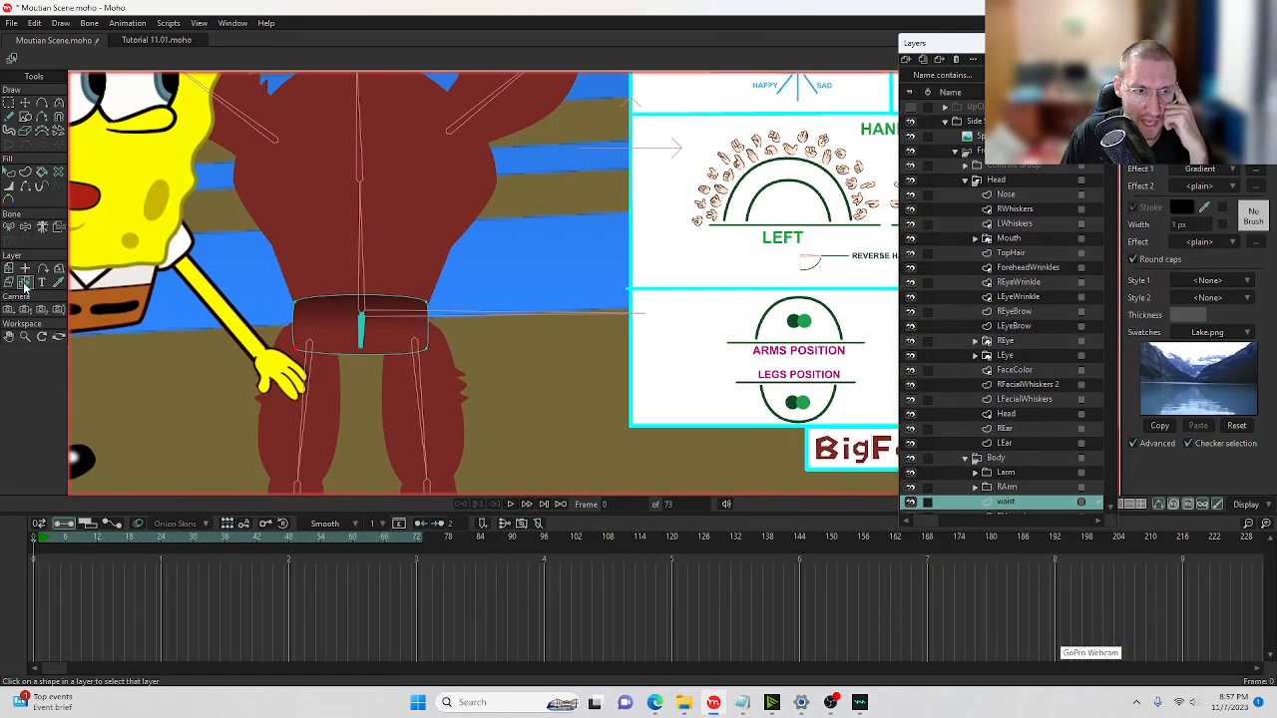
Select the waist shape at frame 0 and allow transparency in its linear gradient.
{"action": "left_click", "coordinate": [8, 172]}
{"action": "left_click", "coordinate": [394, 351]}
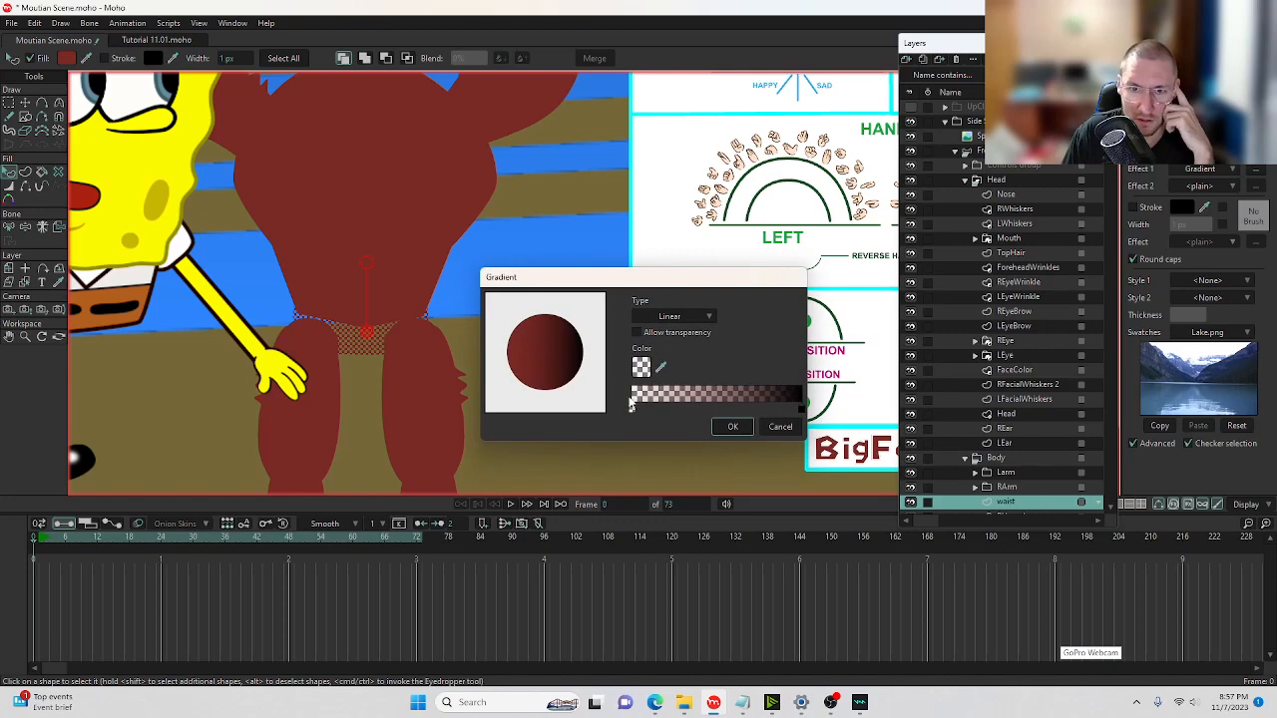
{"action": "left_click", "coordinate": [667, 335]}
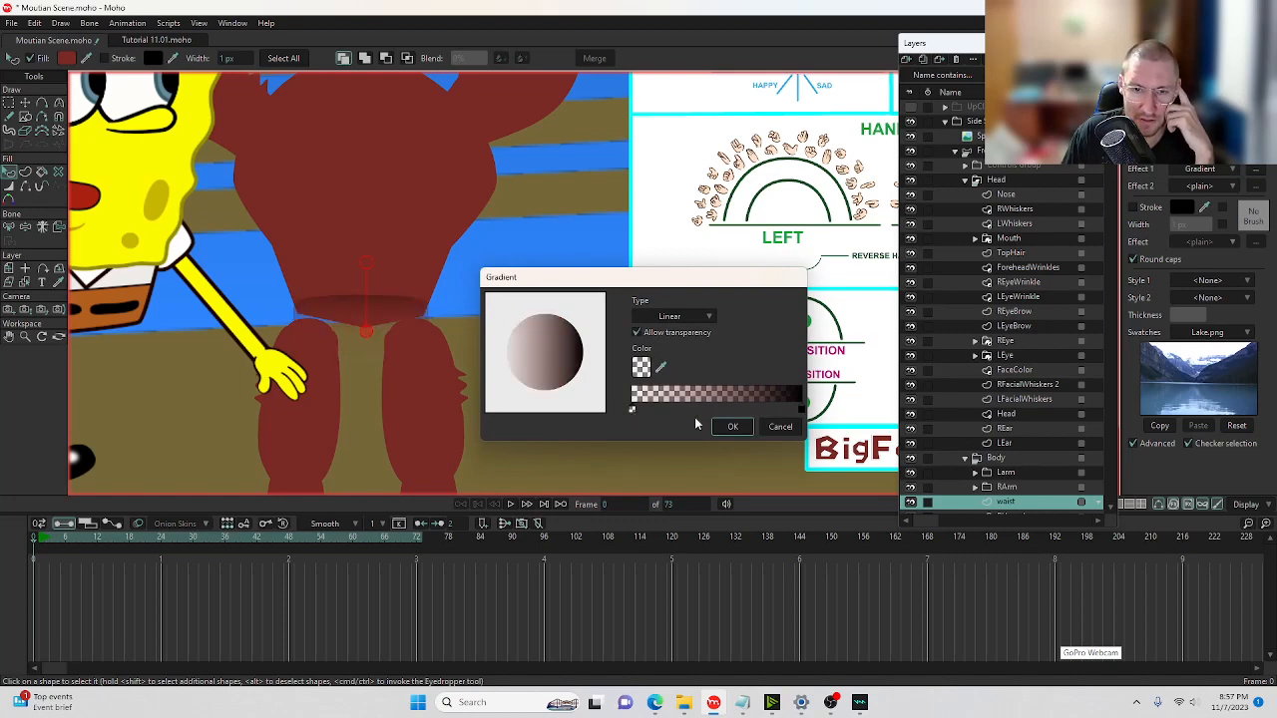
{"action": "left_click", "coordinate": [732, 426]}
Render a preview of frame 0 and examine the transparent gradient on BigFoot's waist.
{"action": "scroll", "coordinate": [390, 330], "scroll_direction": "up", "scroll_amount": 3}
{"action": "key", "text": "ctrl+r"}
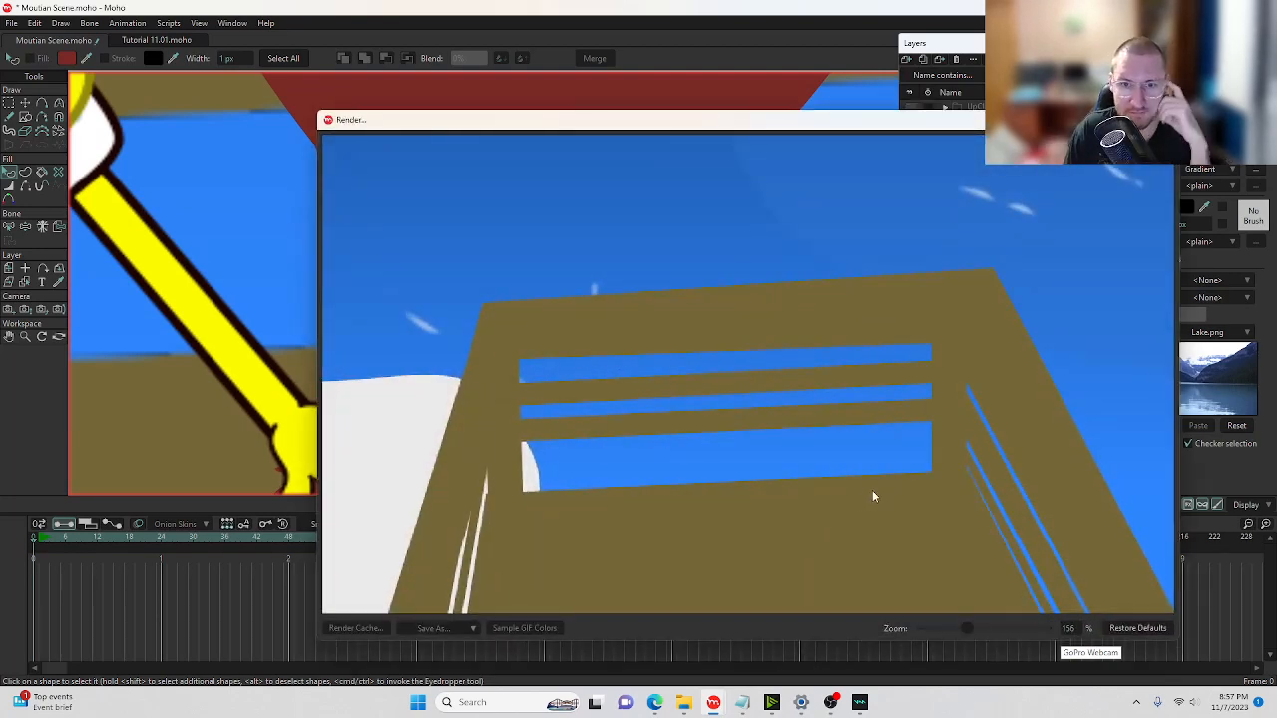
{"action": "scroll", "coordinate": [698, 494], "scroll_direction": "up", "scroll_amount": 4}
{"action": "left_click_drag", "start_coordinate": [698, 497], "coordinate": [810, 267]}
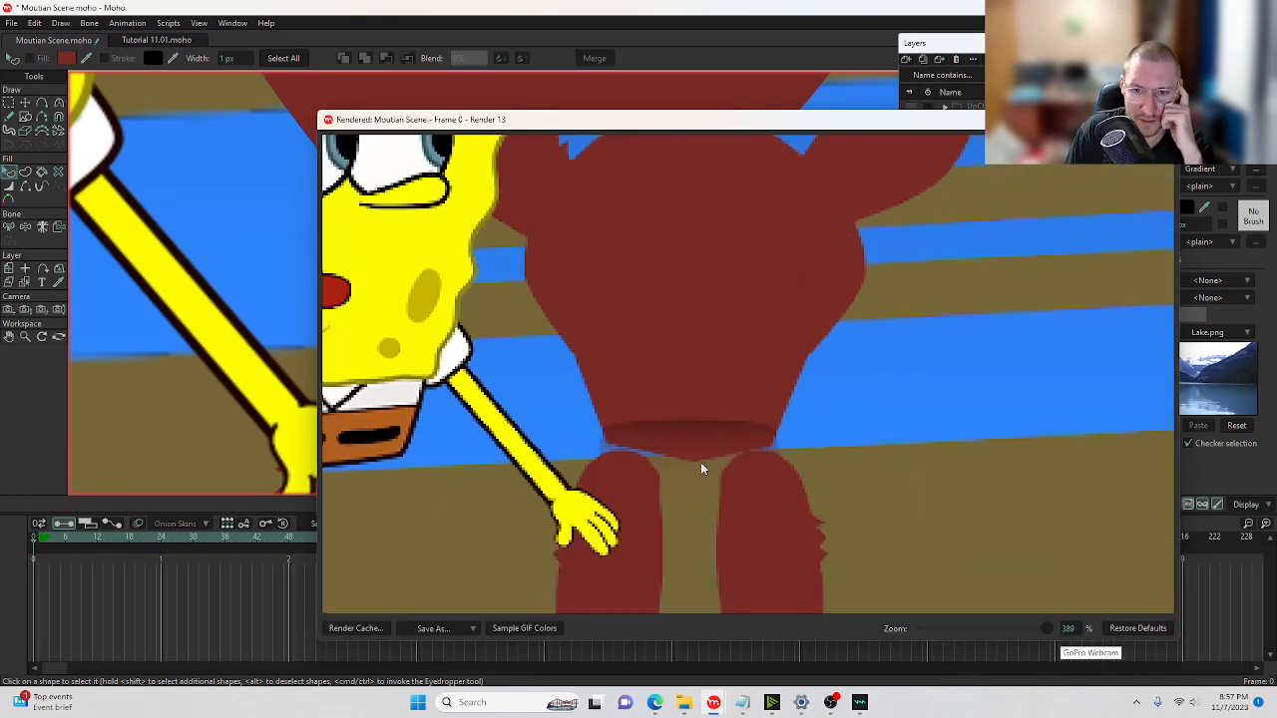
{"action": "left_click", "coordinate": [1163, 120]}
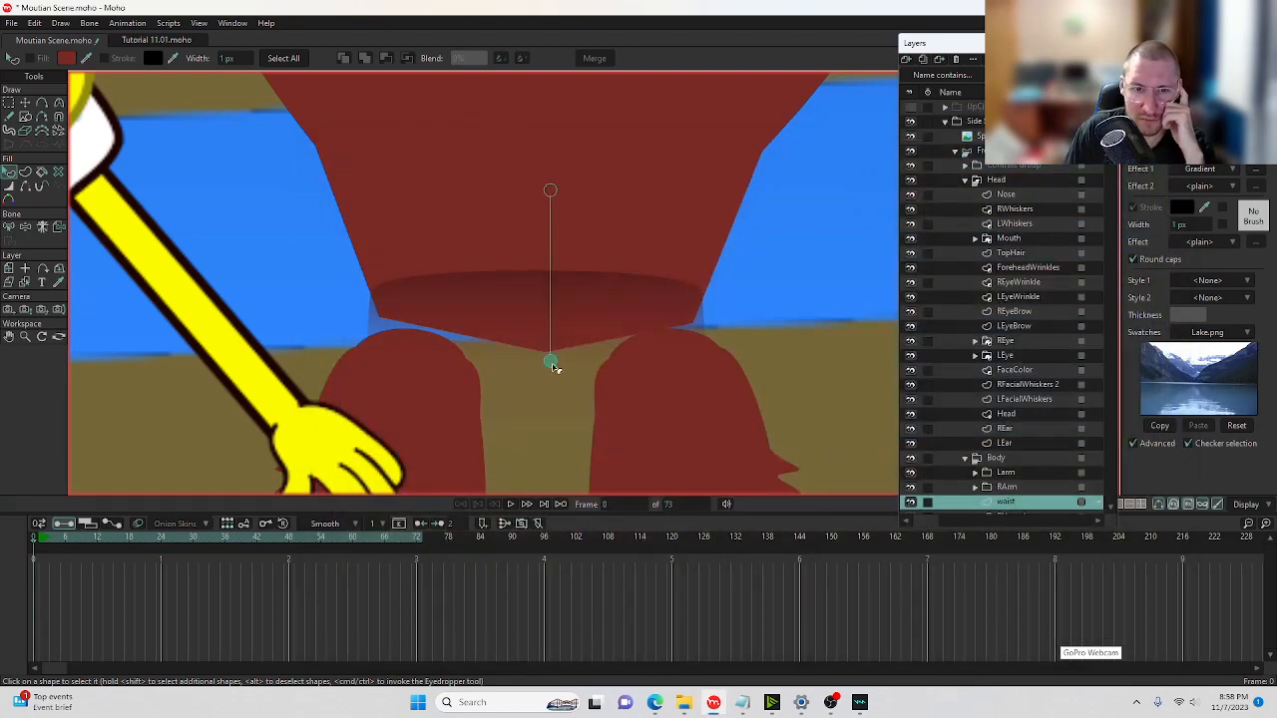
Move the waist gradient down over the legs, shorten it slightly, and render frame 0 to check the fade.
{"action": "left_click_drag", "start_coordinate": [553, 366], "coordinate": [559, 429]}
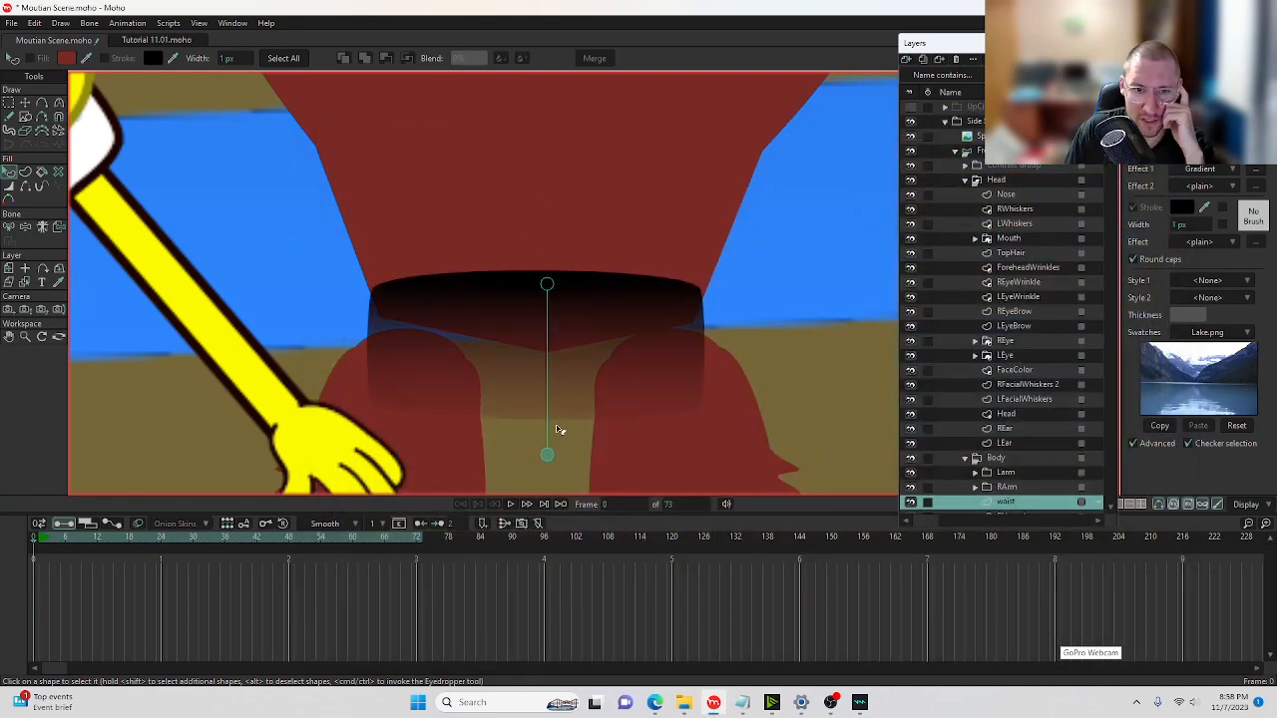
{"action": "left_click_drag", "start_coordinate": [551, 289], "coordinate": [552, 311]}
{"action": "key", "text": "ctrl+r"}
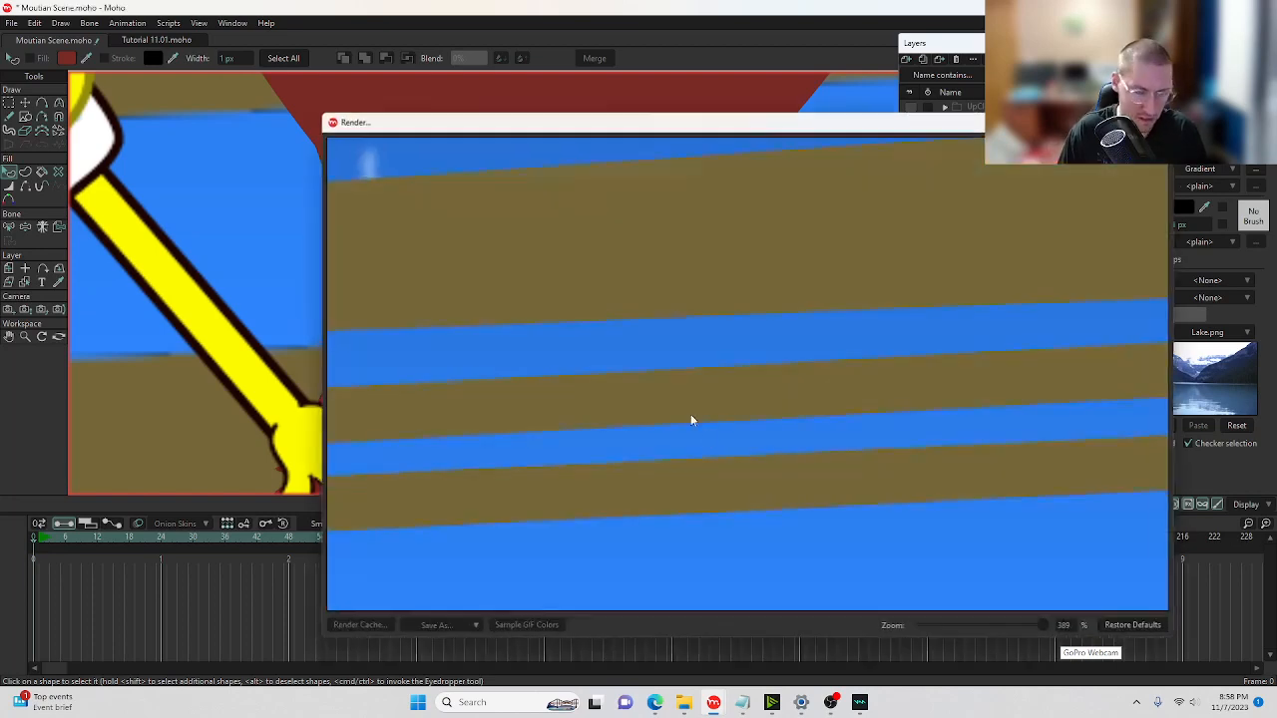
{"action": "scroll", "coordinate": [751, 434], "scroll_direction": "down", "scroll_amount": 5}
{"action": "scroll", "coordinate": [703, 525], "scroll_direction": "up", "scroll_amount": 3}
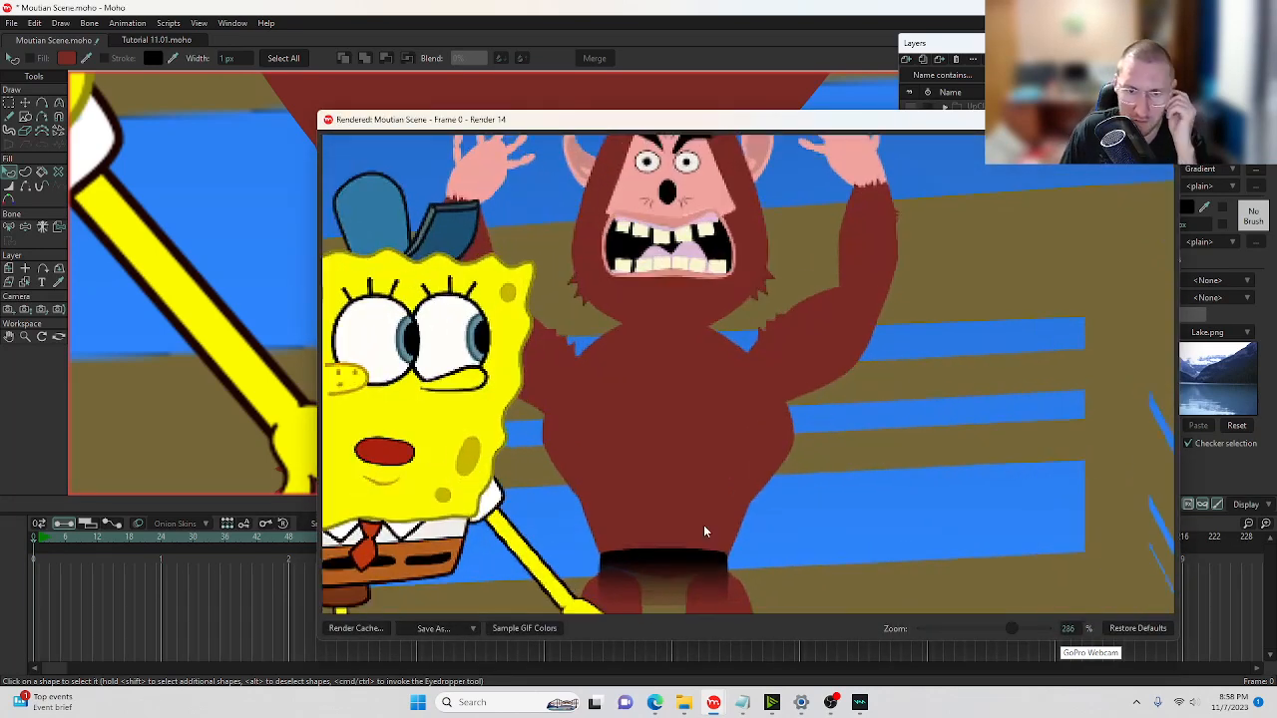
{"action": "left_click_drag", "start_coordinate": [703, 525], "coordinate": [744, 369]}
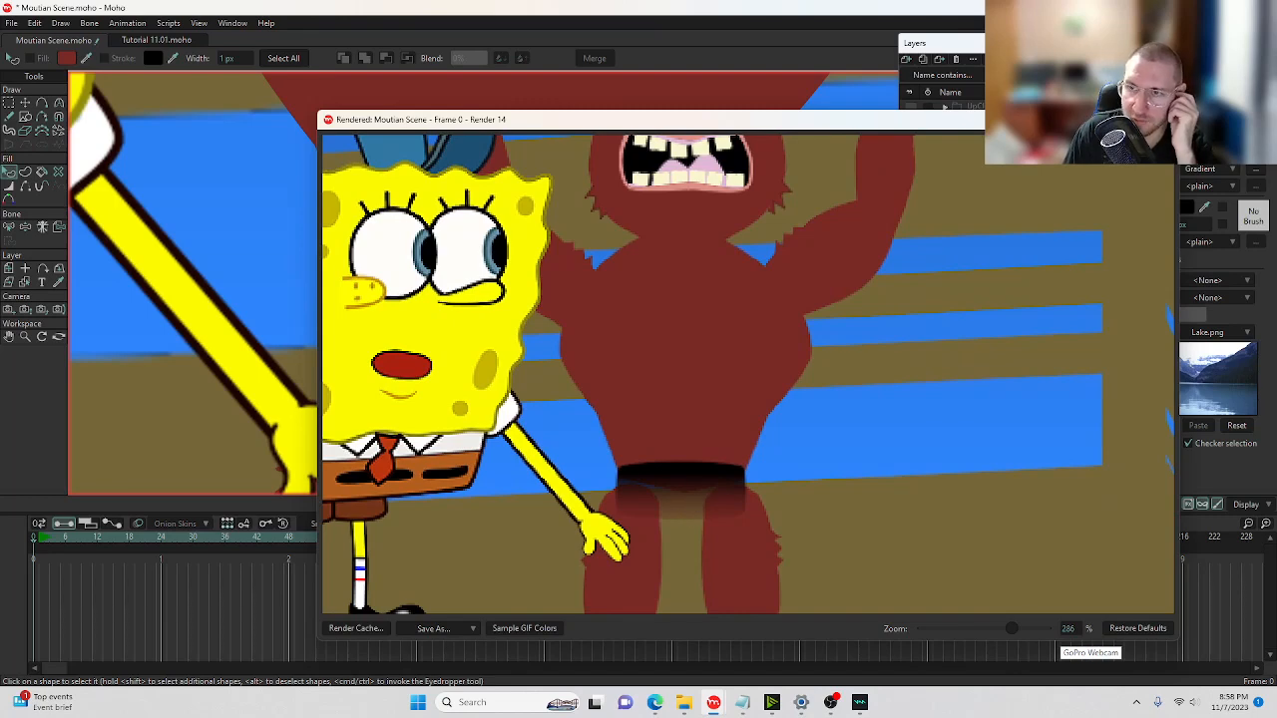
{"action": "left_click", "coordinate": [1159, 119]}
Expand the REye group in BigFoot's head, select the REyeBall layer, and toggle its visibility off and back on.
{"action": "scroll", "coordinate": [628, 425], "scroll_direction": "down", "scroll_amount": 6}
{"action": "scroll", "coordinate": [628, 425], "scroll_direction": "up", "scroll_amount": 5}
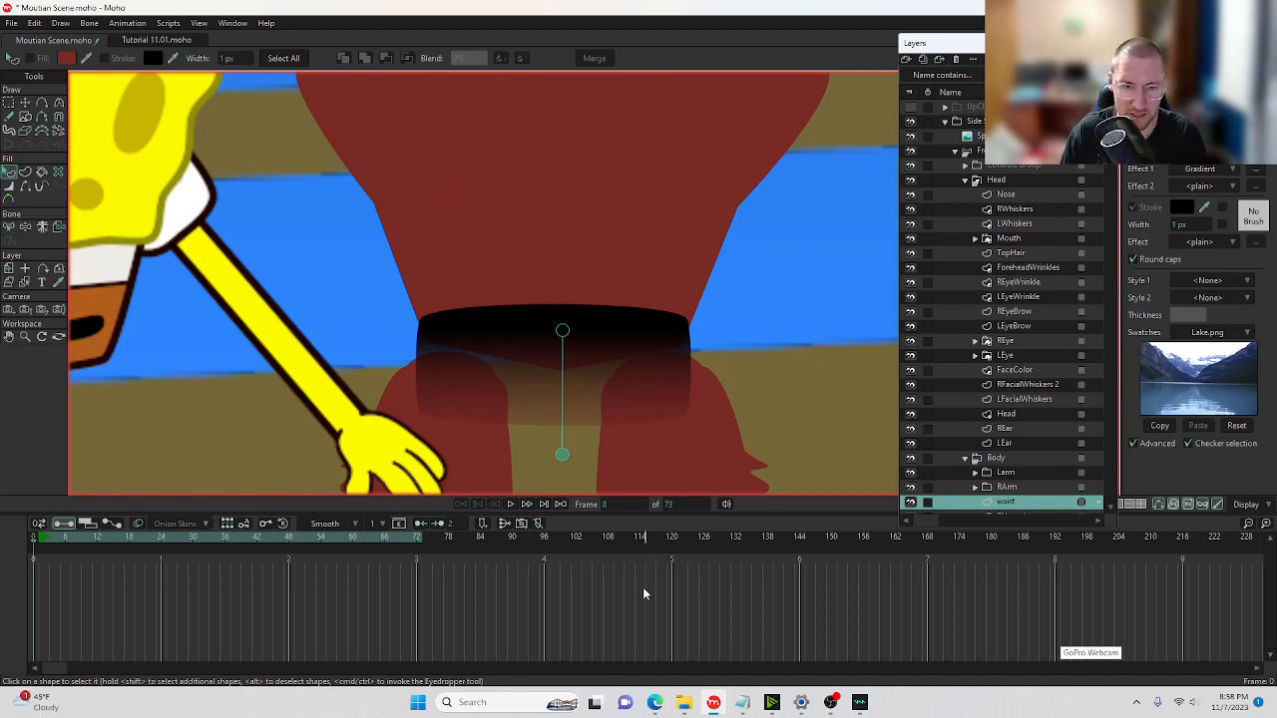
{"action": "scroll", "coordinate": [640, 360], "scroll_direction": "down", "scroll_amount": 4}
{"action": "left_click_drag", "start_coordinate": [673, 286], "coordinate": [652, 456]}
{"action": "left_click_drag", "start_coordinate": [584, 80], "coordinate": [499, 319]}
{"action": "scroll", "coordinate": [499, 319], "scroll_direction": "up", "scroll_amount": 5}
{"action": "left_click_drag", "start_coordinate": [526, 404], "coordinate": [484, 364]}
{"action": "scroll", "coordinate": [526, 297], "scroll_direction": "up", "scroll_amount": 3}
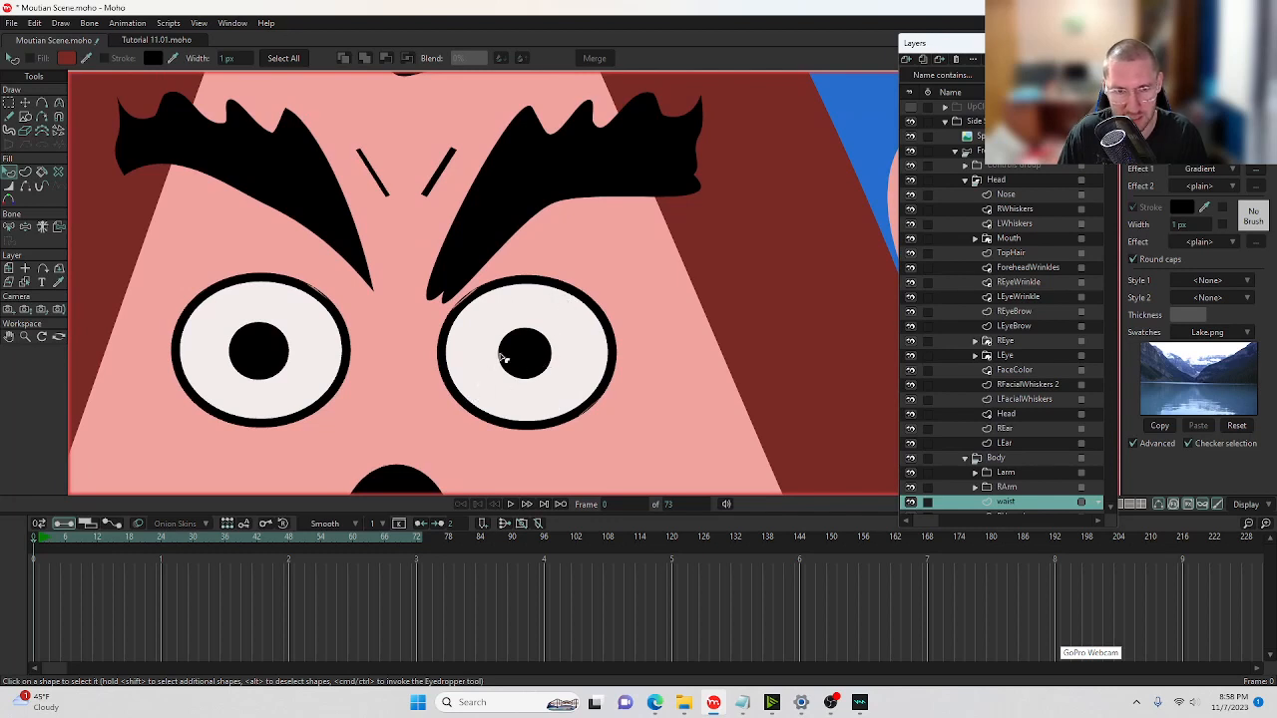
{"action": "left_click", "coordinate": [975, 341]}
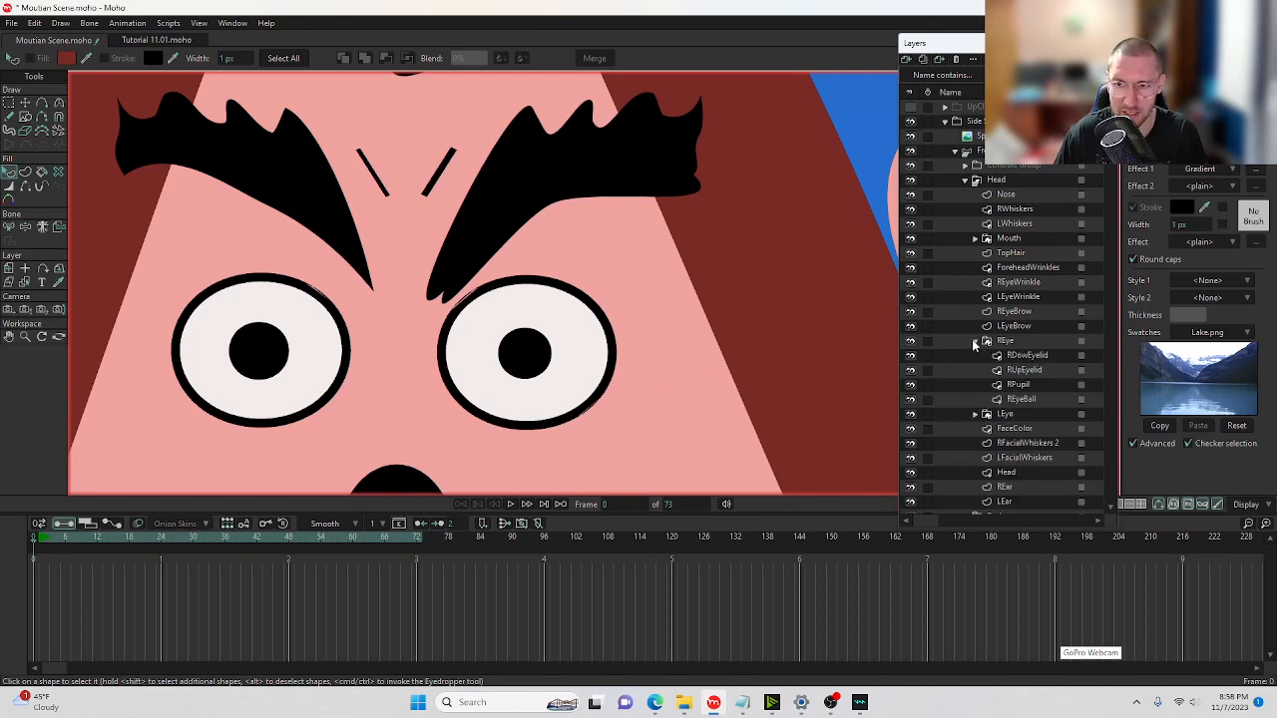
{"action": "left_click", "coordinate": [1019, 372]}
{"action": "left_click", "coordinate": [1019, 386]}
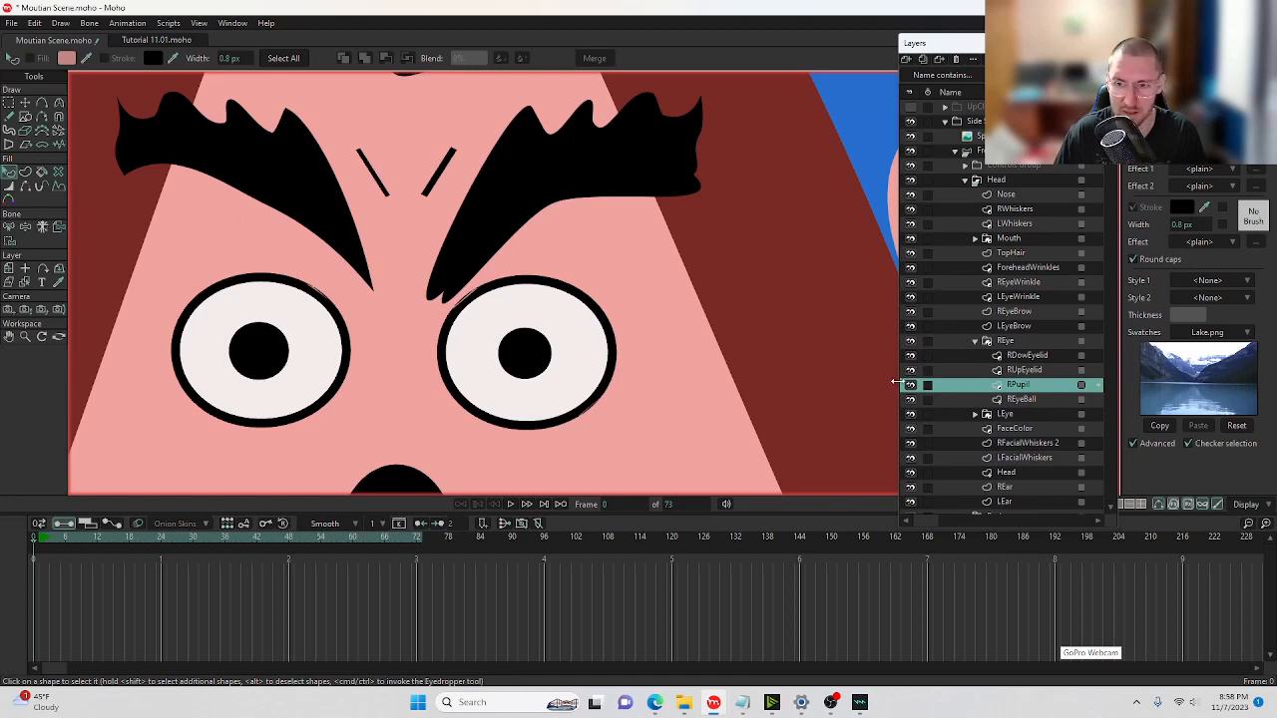
{"action": "left_click", "coordinate": [924, 400]}
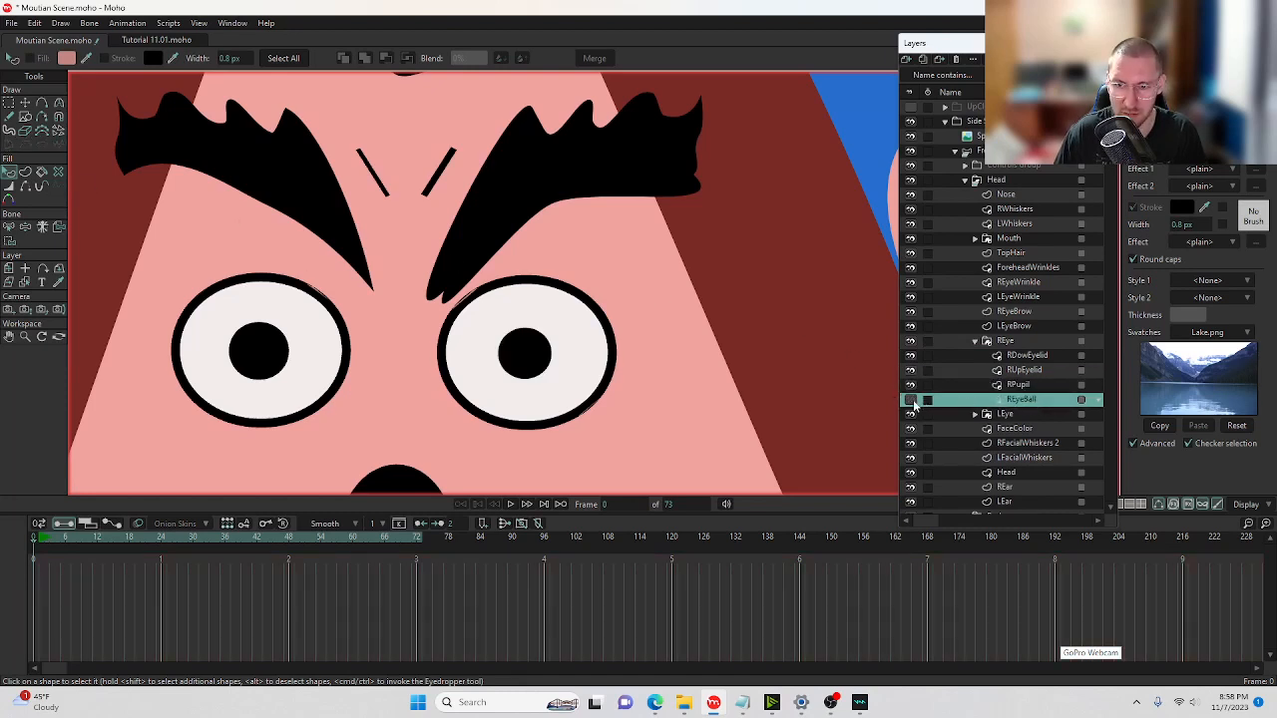
{"action": "left_click", "coordinate": [913, 401]}
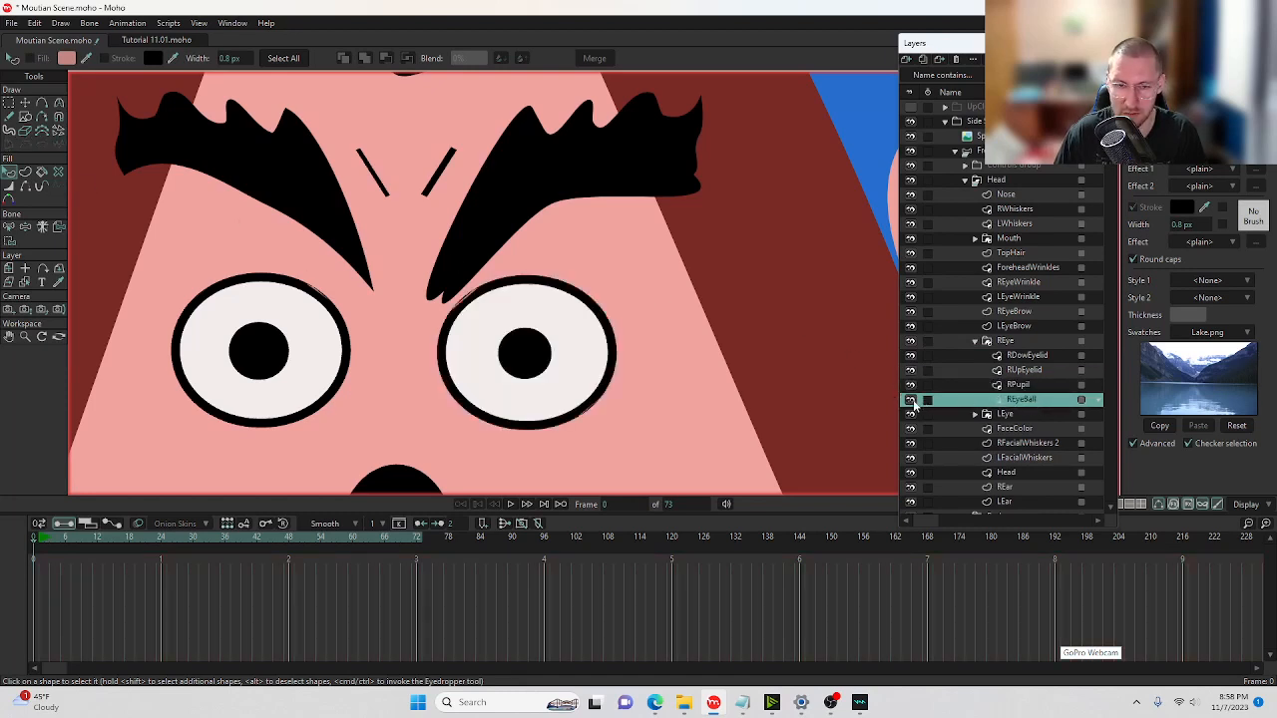
Draw a filled ellipse without a stroke across the upper part of the REyeBall eye.
{"action": "left_click", "coordinate": [25, 116]}
{"action": "left_click", "coordinate": [159, 59]}
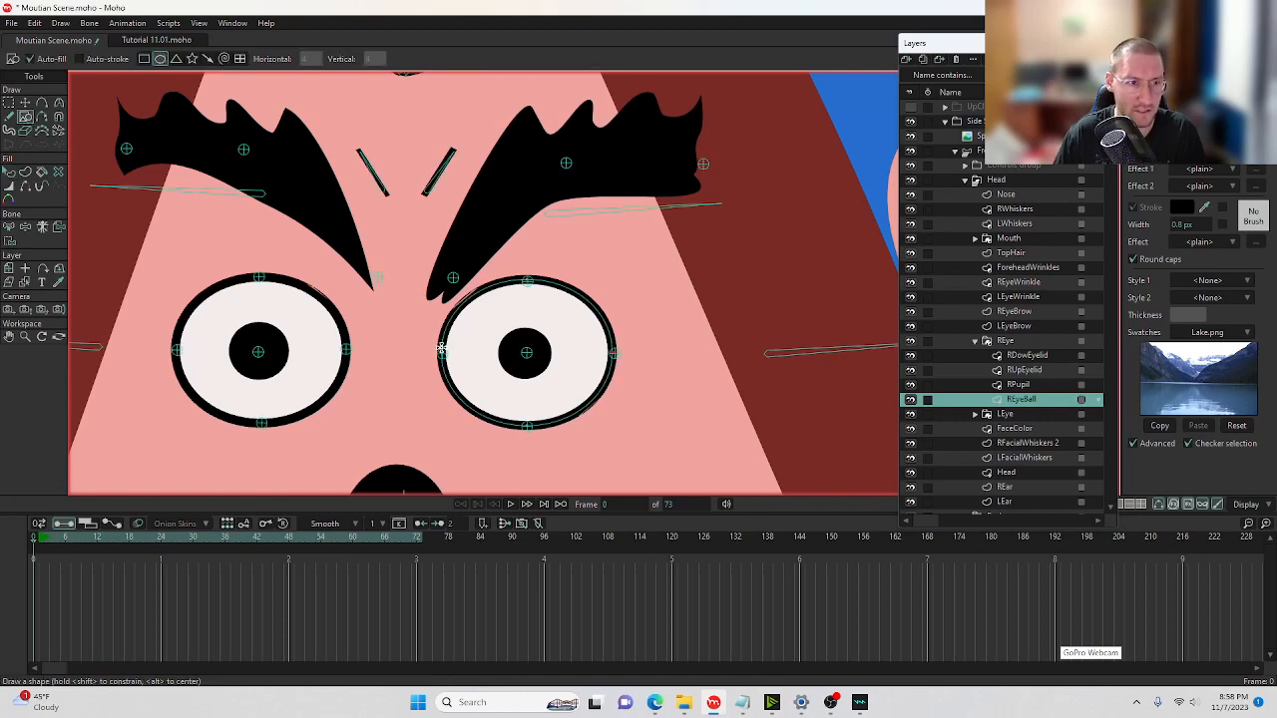
{"action": "mouse_move", "coordinate": [463, 305]}
{"action": "left_mouse_down"}
{"action": "mouse_move", "coordinate": [595, 343]}
{"action": "mouse_move", "coordinate": [536, 285]}
{"action": "left_mouse_up"}
Reshape the new ellipse into a crescent arching over the pupil by lowering its side points and widening their curves.
{"action": "scroll", "coordinate": [529, 317], "scroll_direction": "up", "scroll_amount": 5}
{"action": "key", "text": "t"}
{"action": "left_click_drag", "start_coordinate": [534, 387], "coordinate": [534, 375]}
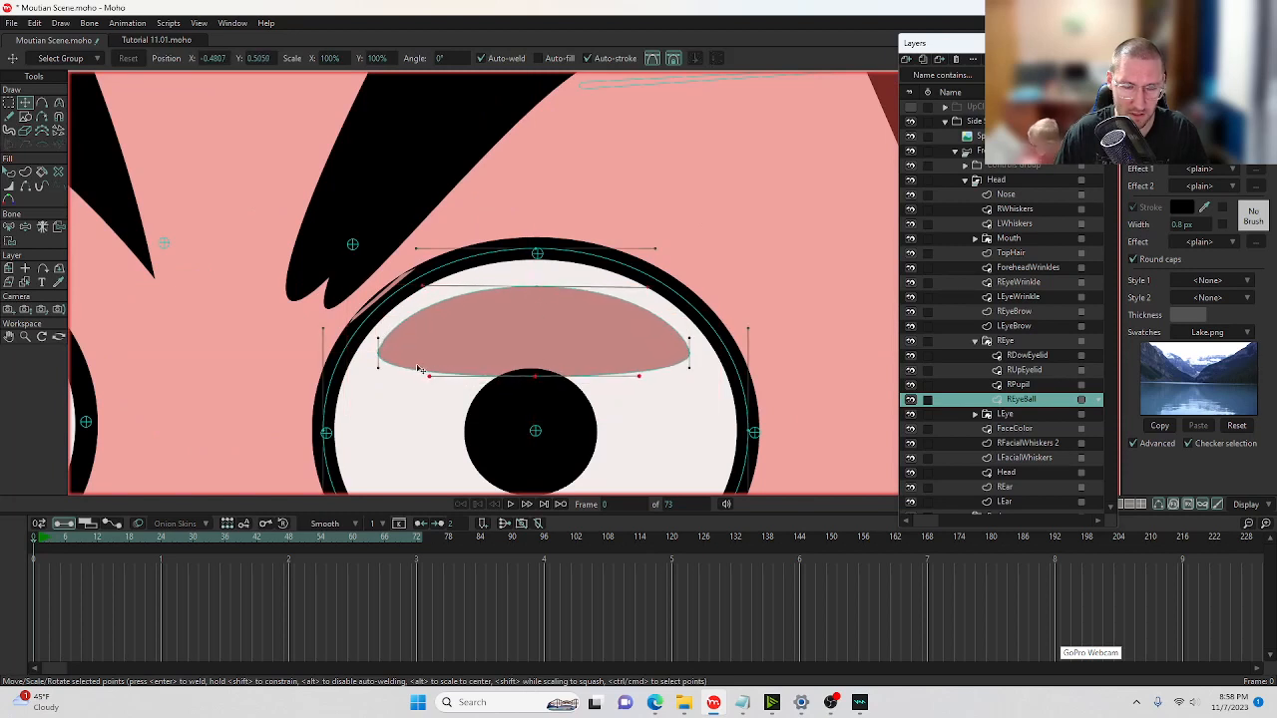
{"action": "left_click_drag", "start_coordinate": [379, 352], "coordinate": [365, 465]}
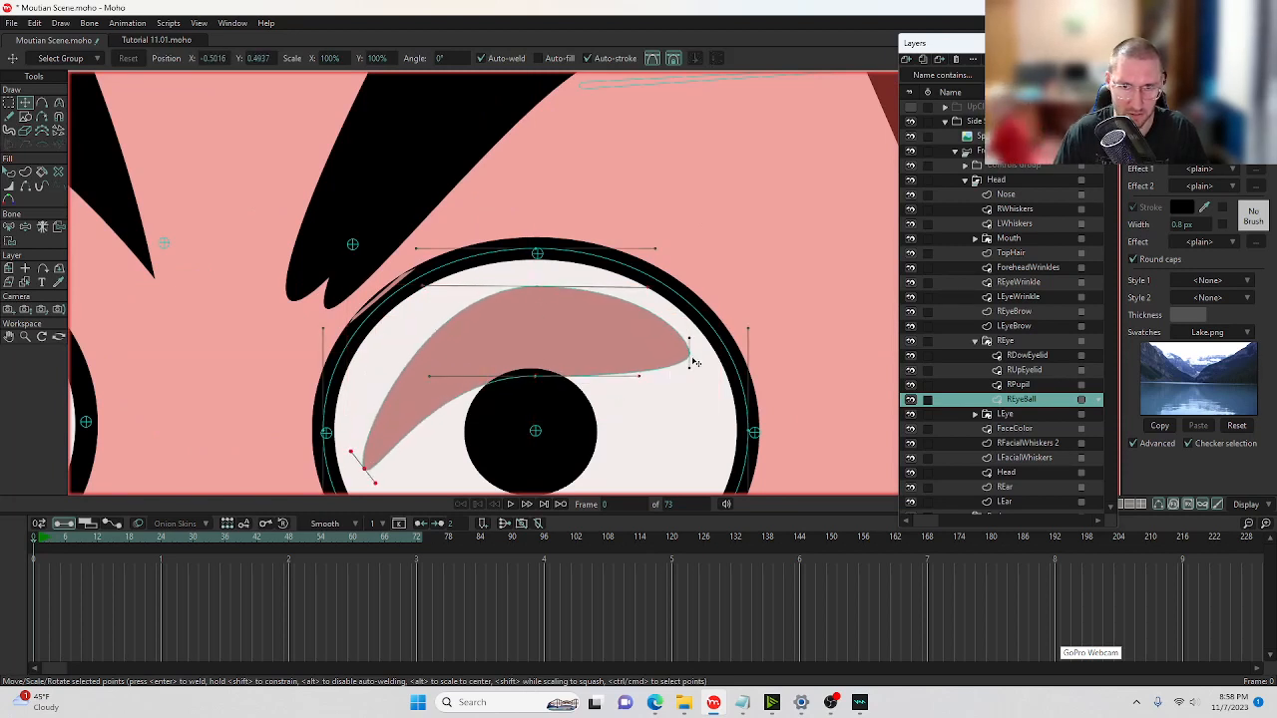
{"action": "left_click_drag", "start_coordinate": [688, 351], "coordinate": [706, 470]}
{"action": "left_click_drag", "start_coordinate": [600, 418], "coordinate": [617, 371]}
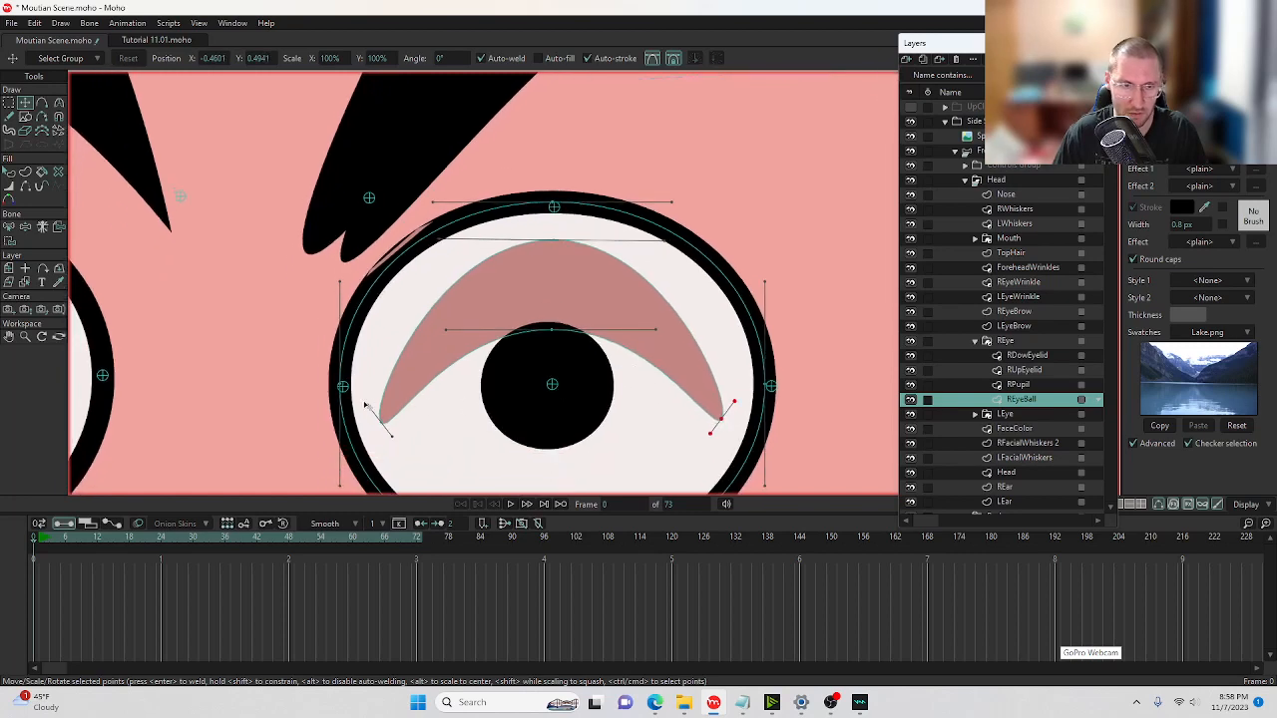
{"action": "left_click_drag", "start_coordinate": [365, 404], "coordinate": [333, 344]}
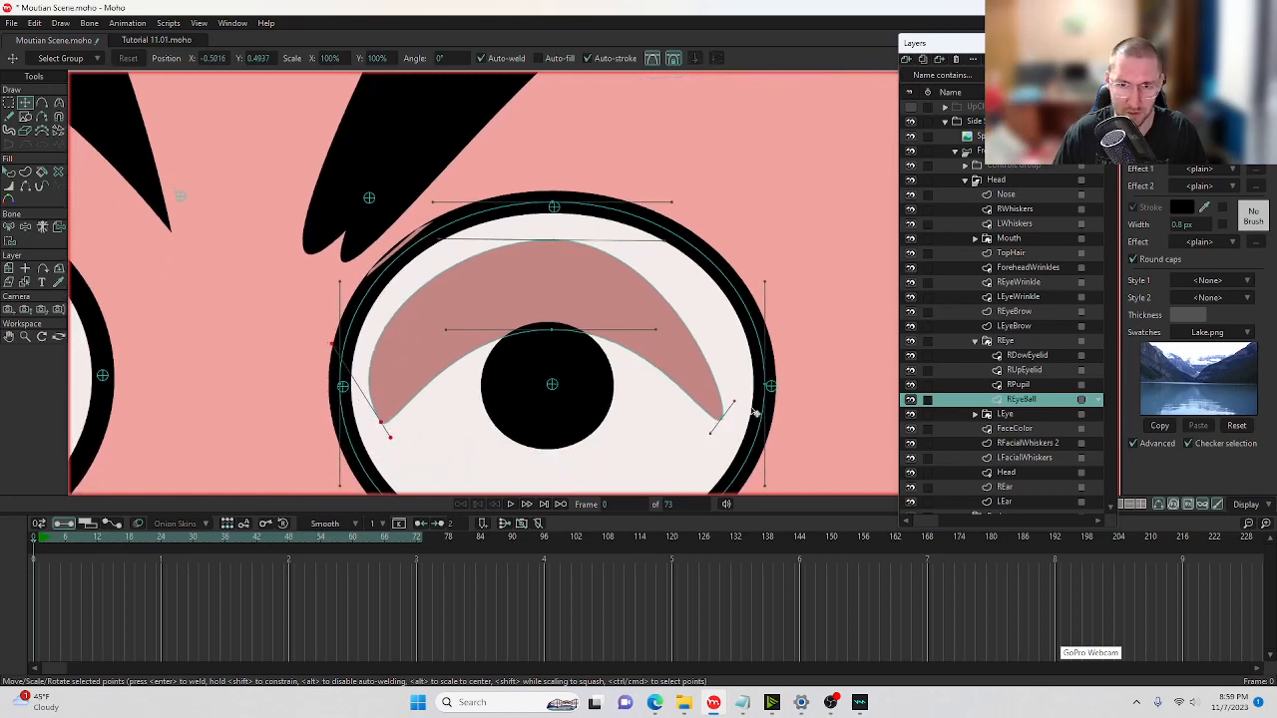
{"action": "left_click_drag", "start_coordinate": [735, 403], "coordinate": [769, 360]}
Apply the Gradient effect to the crescent shape's fill and allow transparency in it.
{"action": "key", "text": "q"}
{"action": "left_click", "coordinate": [675, 324]}
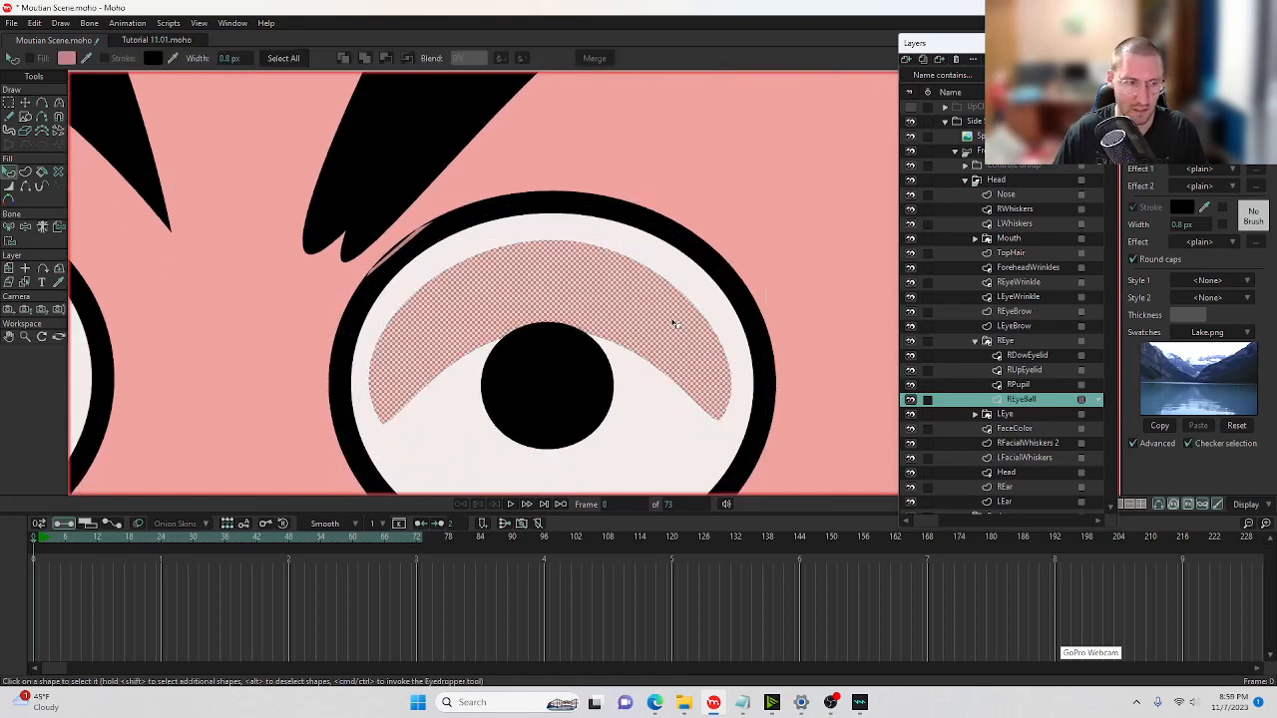
{"action": "left_click", "coordinate": [1209, 169]}
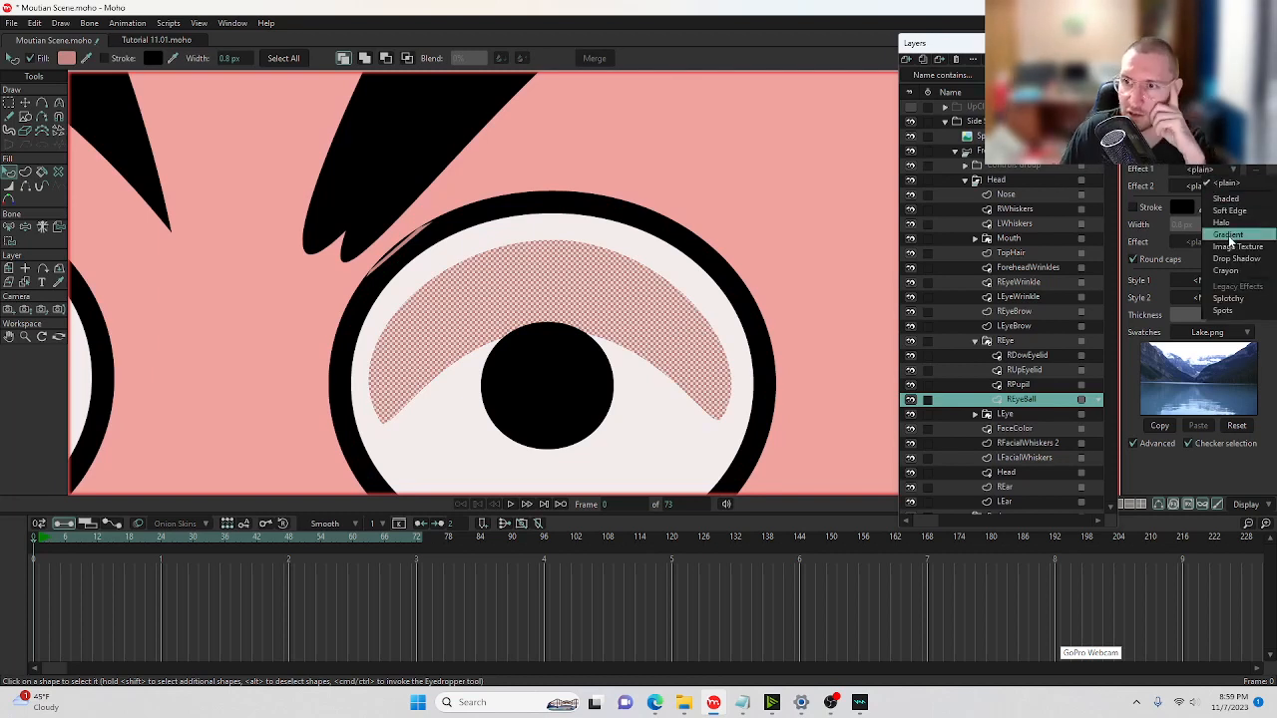
{"action": "left_click", "coordinate": [1222, 239]}
{"action": "left_click", "coordinate": [636, 332]}
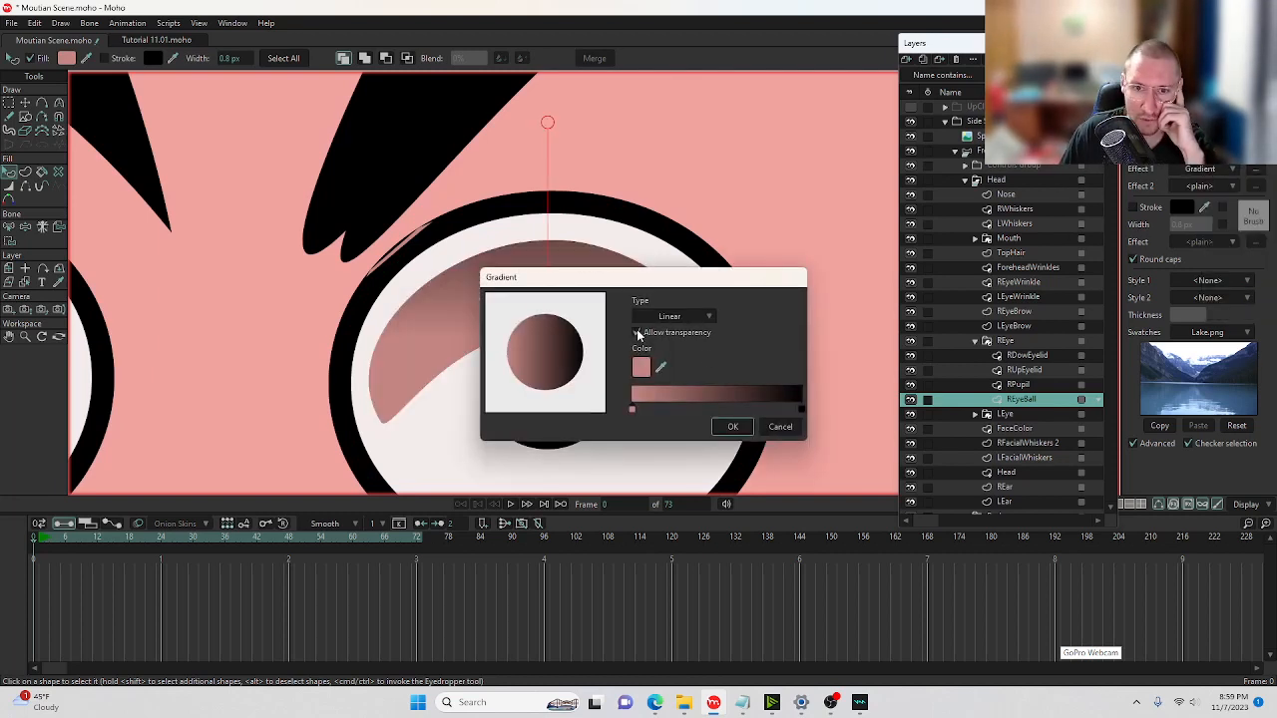
Set the alpha of the crescent gradient's start color to 0.4%.
{"action": "left_click", "coordinate": [641, 368]}
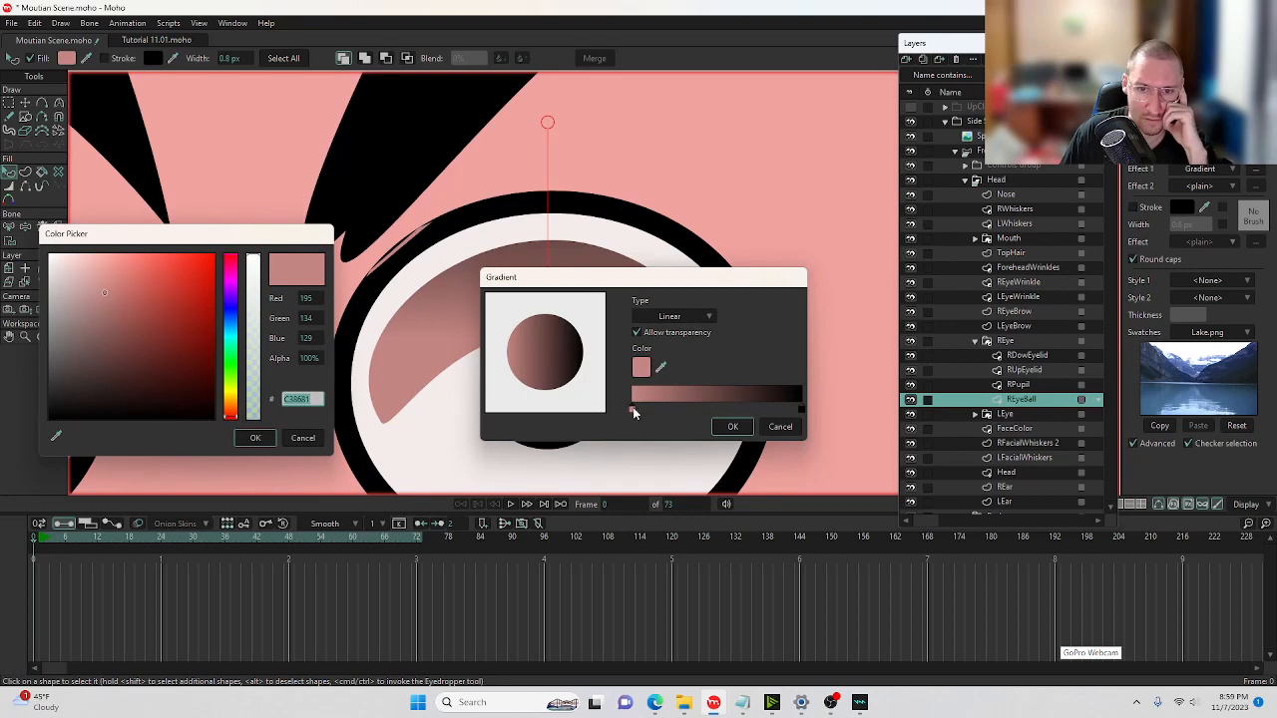
{"action": "left_click", "coordinate": [252, 412]}
{"action": "left_click_drag", "start_coordinate": [253, 412], "coordinate": [253, 424]}
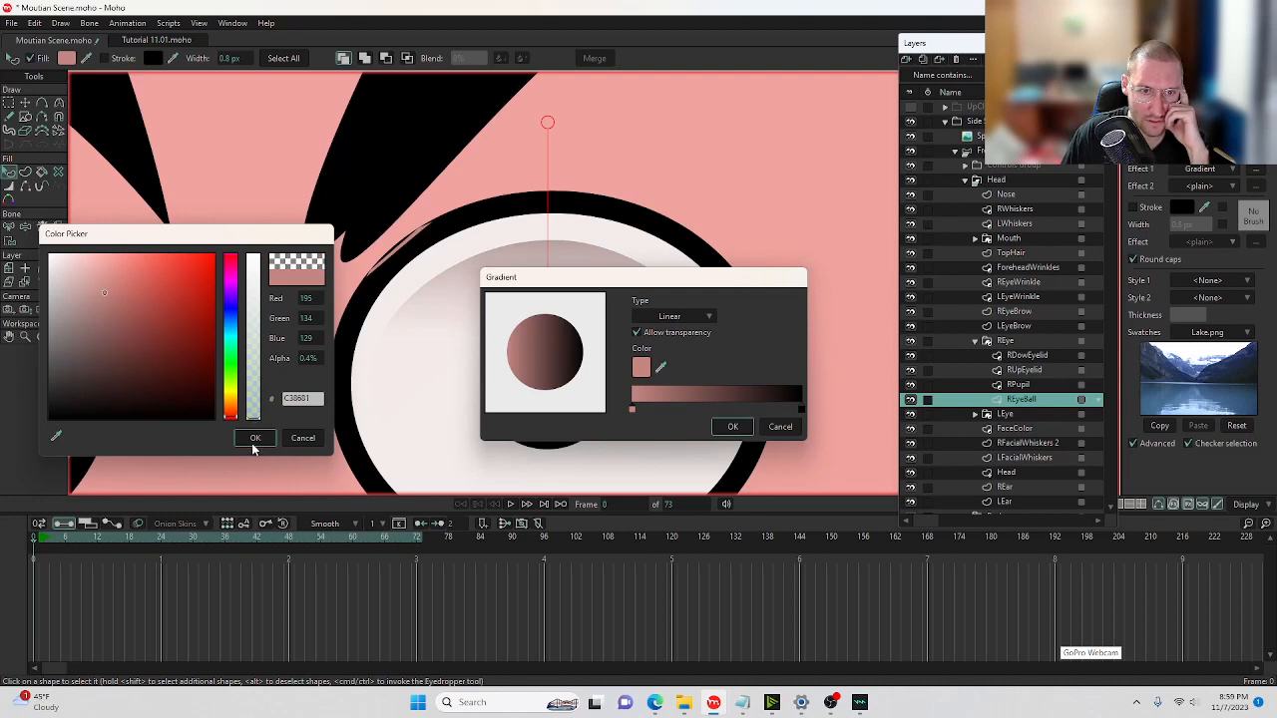
{"action": "left_click", "coordinate": [254, 439]}
Change the crescent gradient's end color to orange FCAC00 and apply the gradient settings.
{"action": "left_click", "coordinate": [801, 408]}
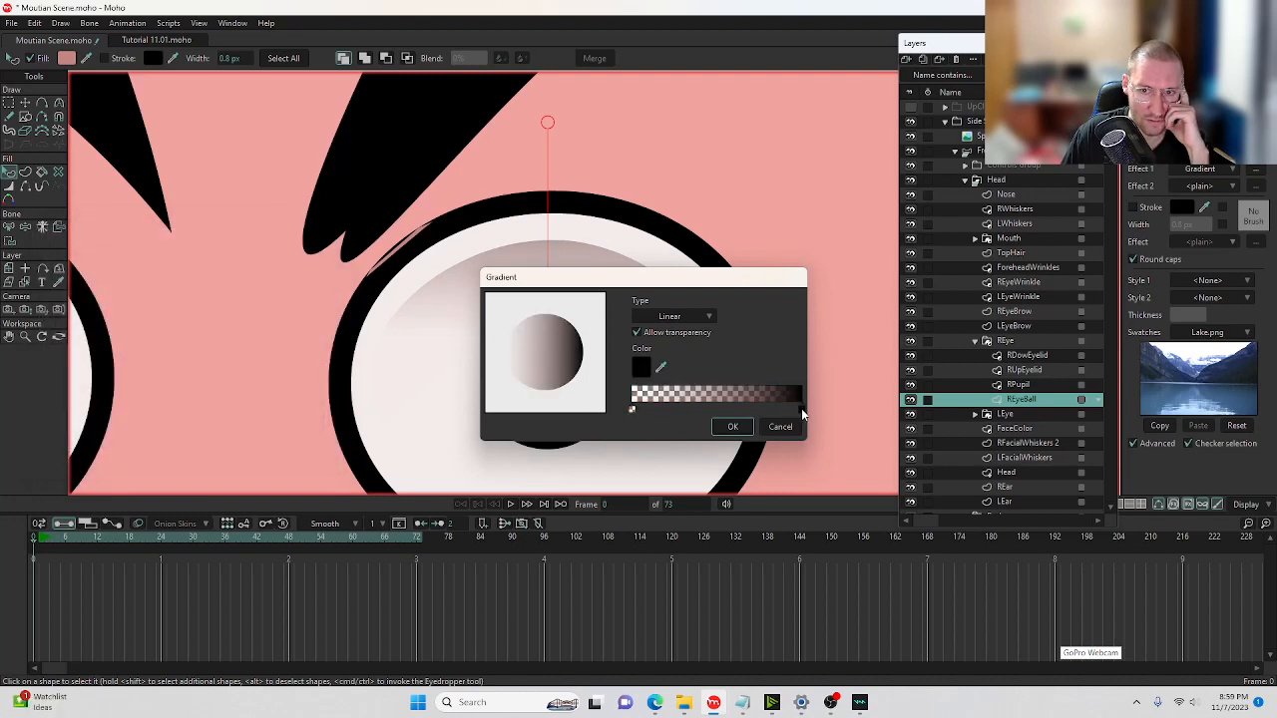
{"action": "left_click", "coordinate": [641, 367]}
{"action": "left_click", "coordinate": [233, 399]}
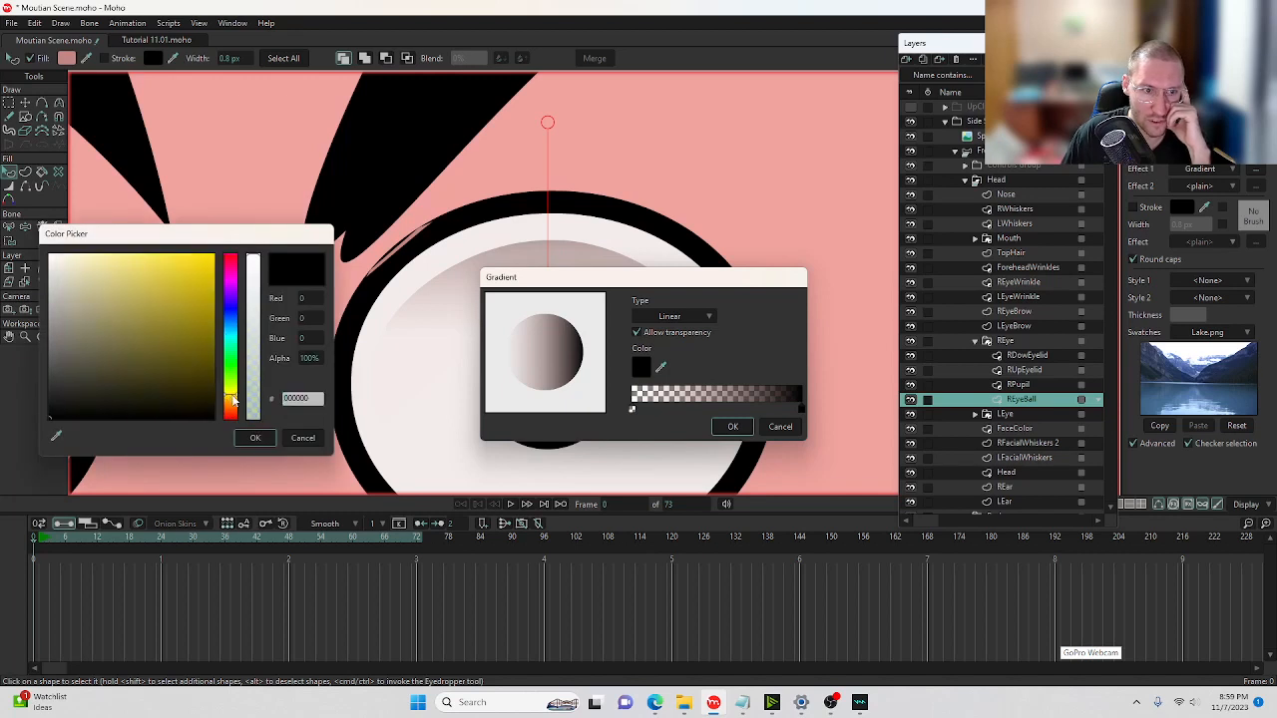
{"action": "left_click", "coordinate": [232, 401]}
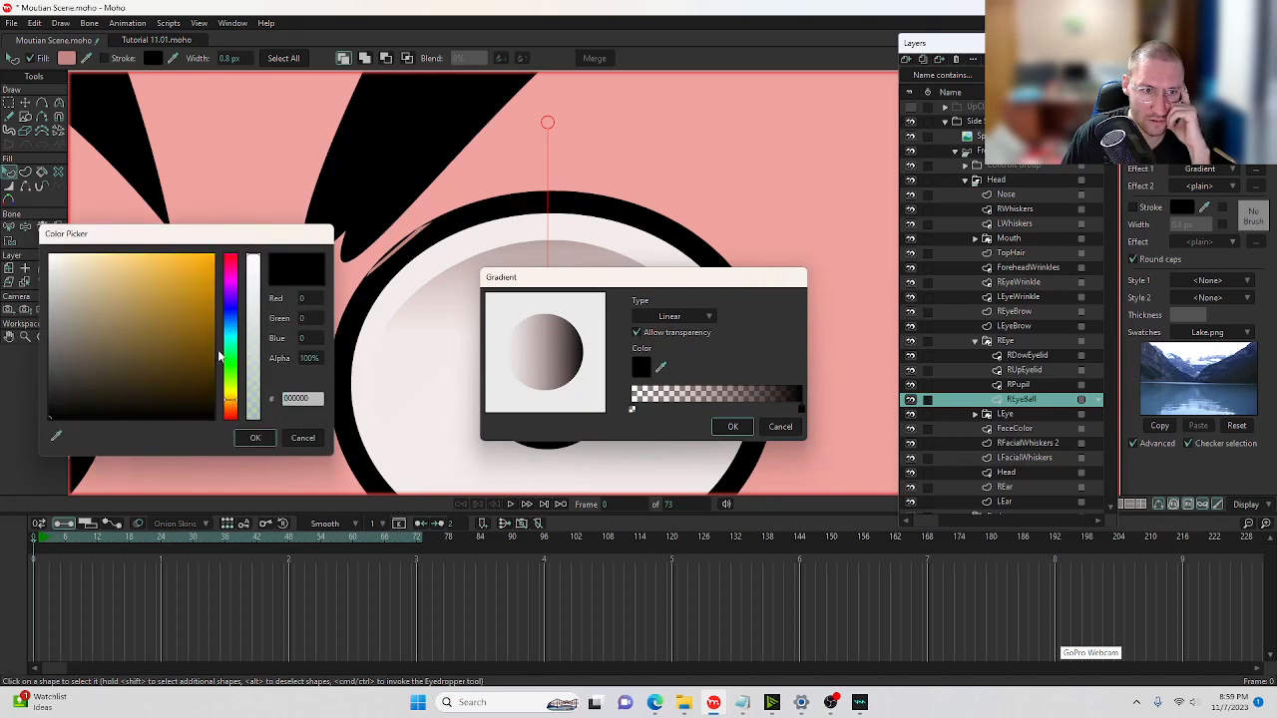
{"action": "left_click_drag", "start_coordinate": [213, 291], "coordinate": [225, 256]}
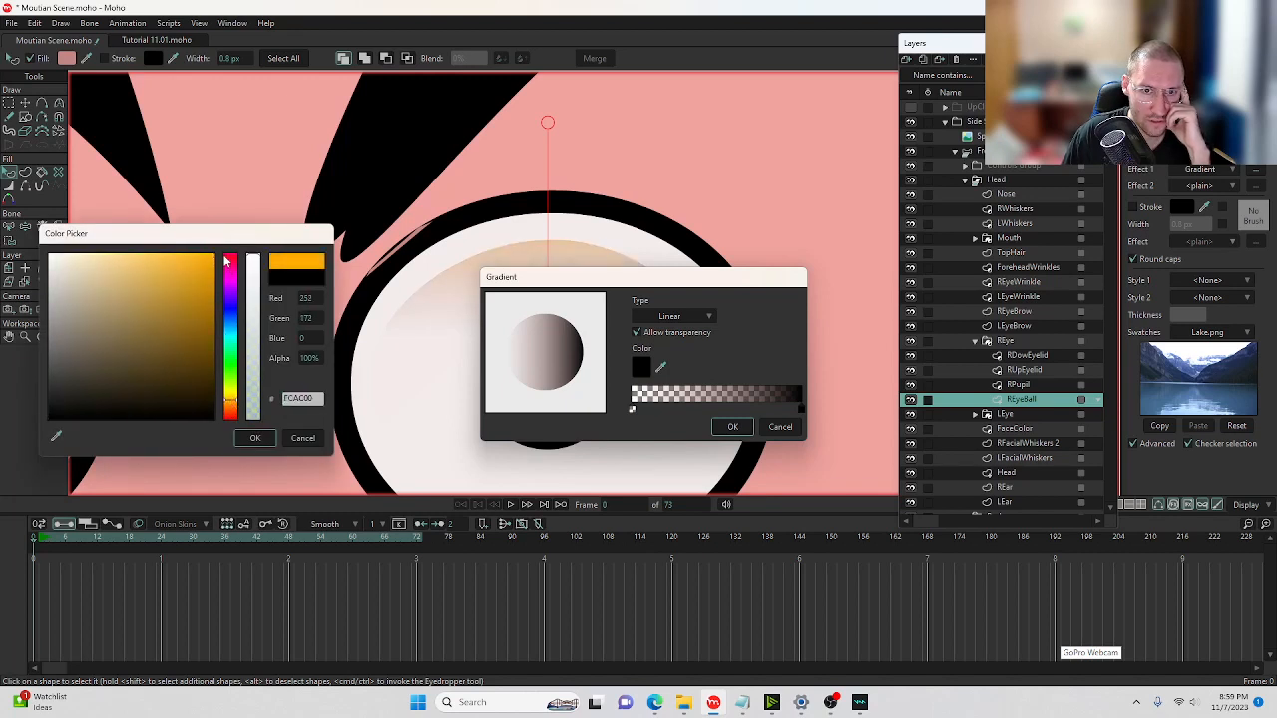
{"action": "left_click", "coordinate": [255, 437]}
{"action": "left_click", "coordinate": [733, 426]}
Reposition the crescent's gradient so it runs from the eye's upper edge down to the pupil.
{"action": "left_click", "coordinate": [734, 240]}
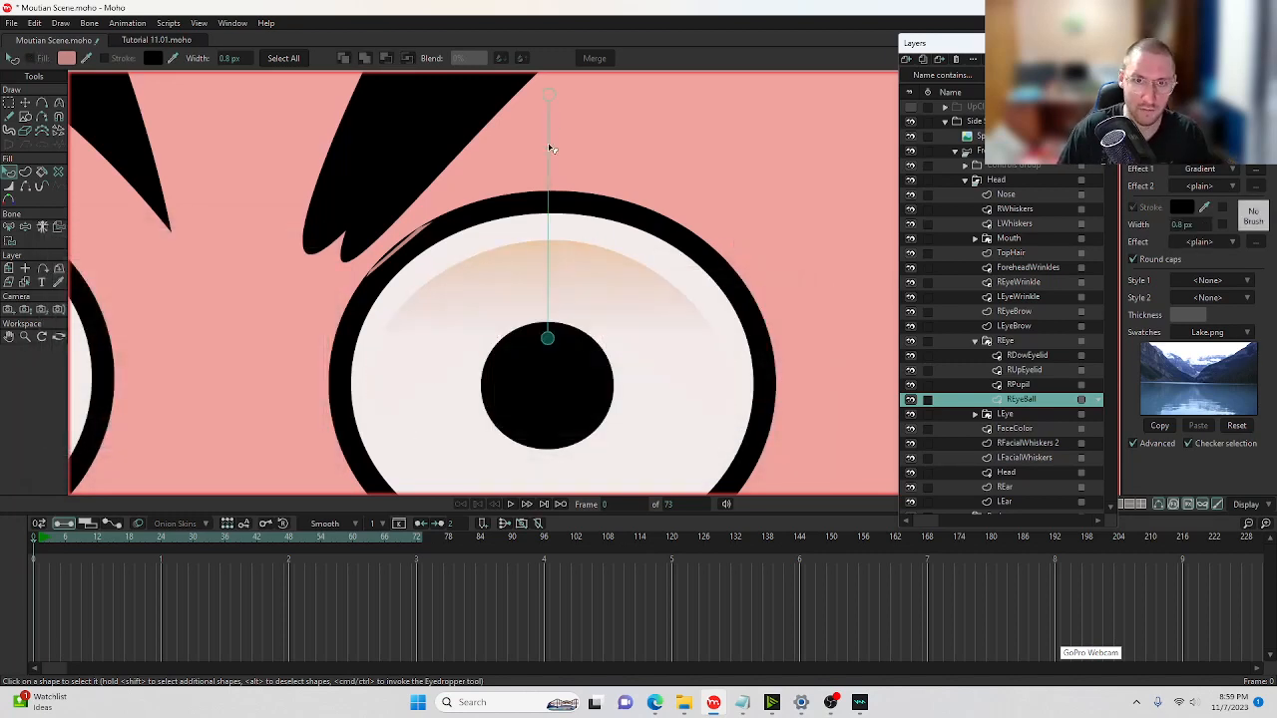
{"action": "left_click_drag", "start_coordinate": [549, 148], "coordinate": [545, 240]}
{"action": "left_click_drag", "start_coordinate": [552, 316], "coordinate": [548, 344]}
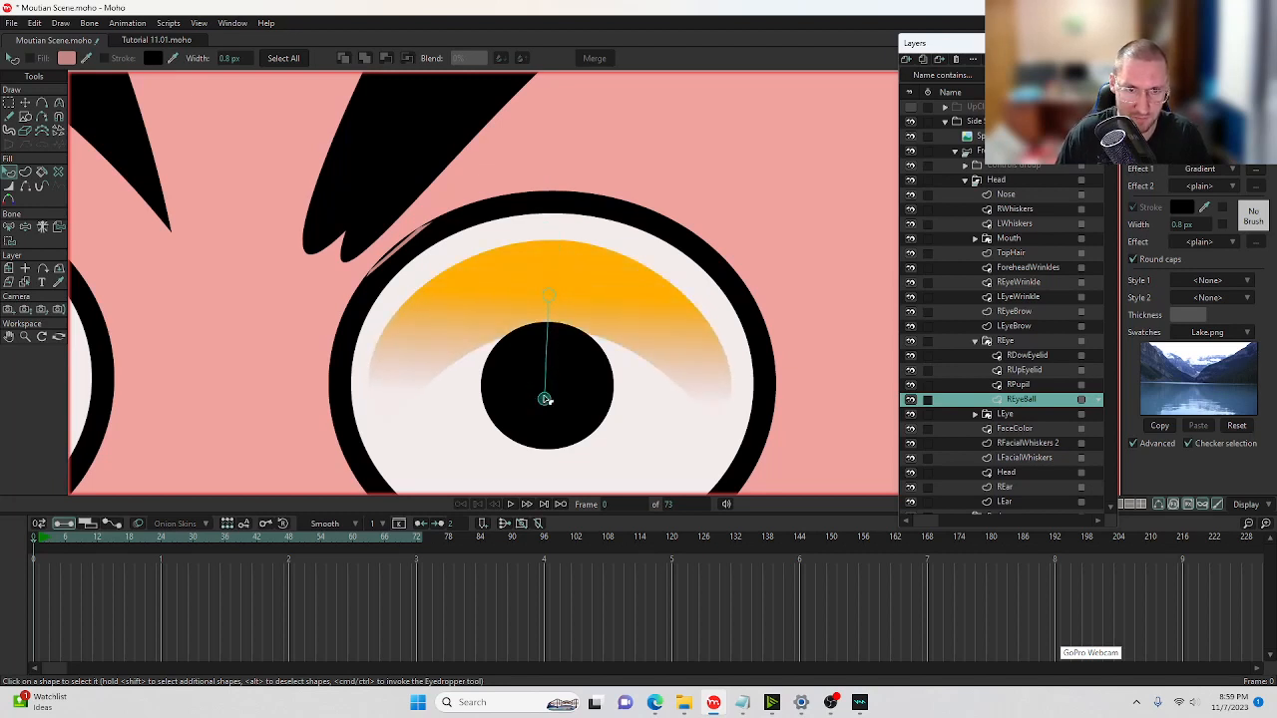
{"action": "left_click_drag", "start_coordinate": [545, 399], "coordinate": [547, 406]}
{"action": "left_click_drag", "start_coordinate": [555, 300], "coordinate": [554, 261]}
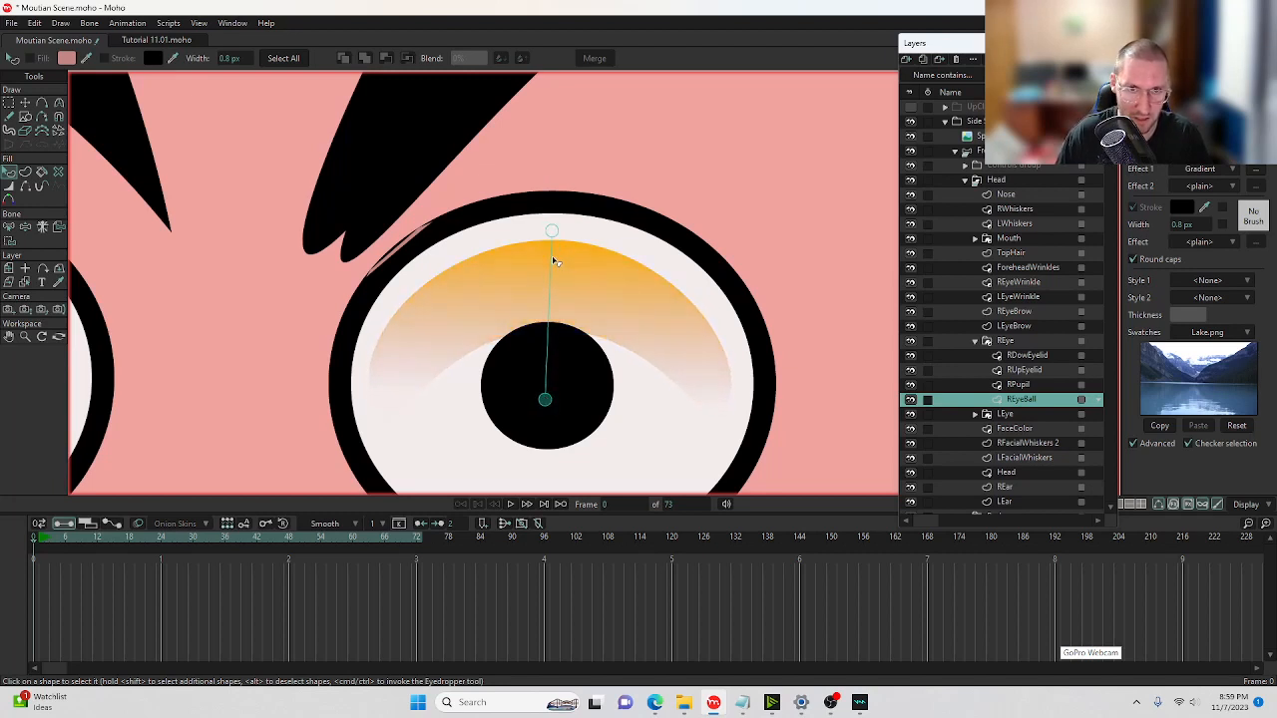
Raise the crescent's top middle point to the inner edge of the eye outline.
{"action": "key", "text": "t"}
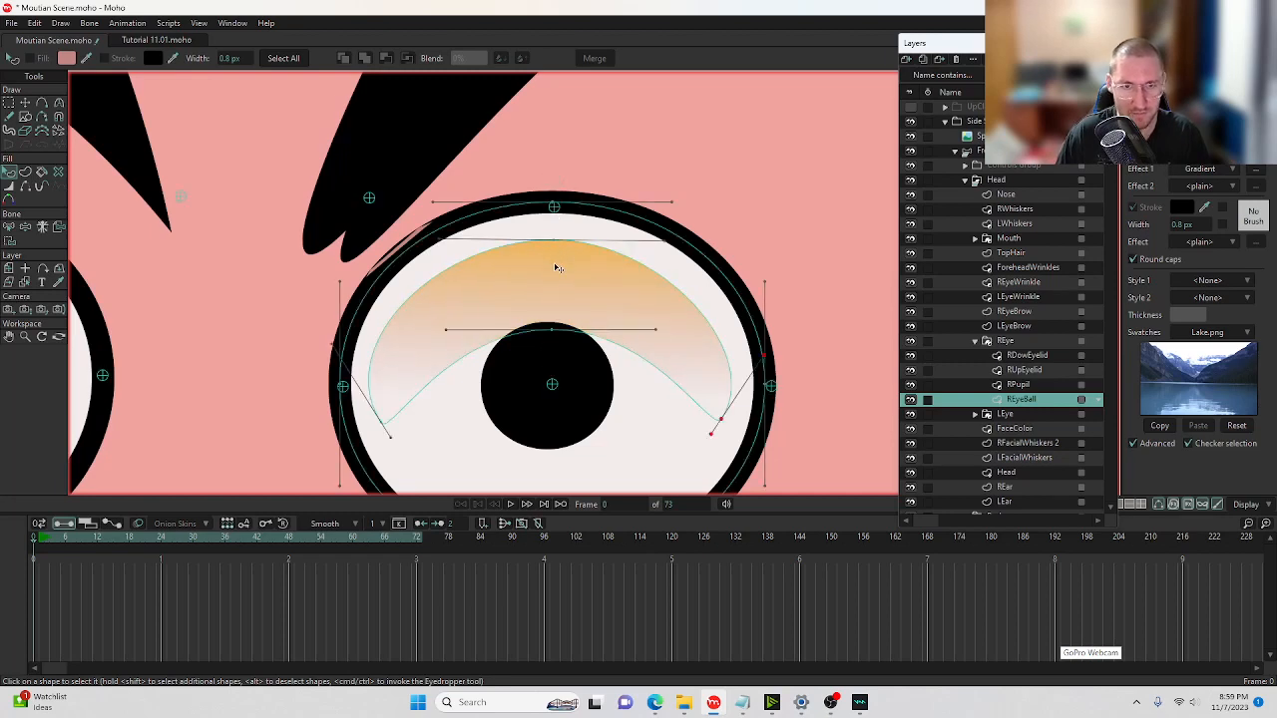
{"action": "left_click", "coordinate": [554, 230]}
{"action": "left_click_drag", "start_coordinate": [557, 231], "coordinate": [556, 217]}
{"action": "scroll", "coordinate": [567, 263], "scroll_direction": "down", "scroll_amount": 3}
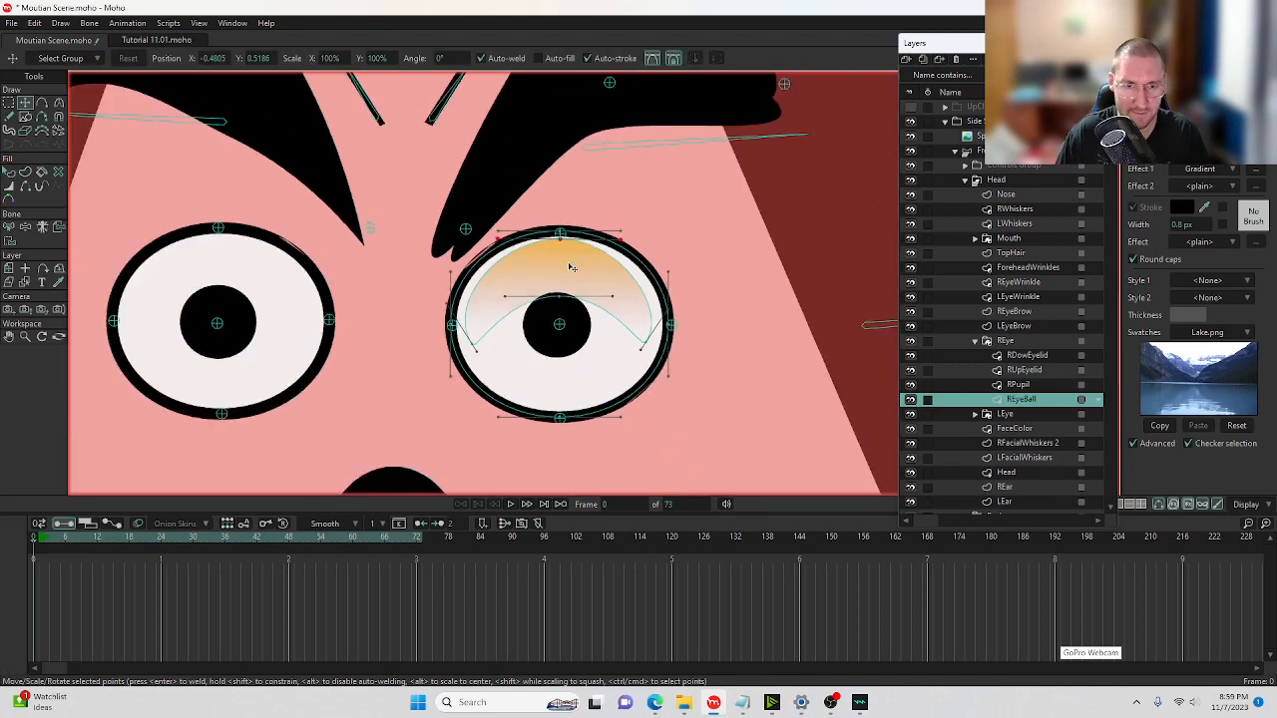
Render frame 0 and compare the orange crescent gradient on the eye with its preview in the viewport.
{"action": "left_click", "coordinate": [716, 272]}
{"action": "key", "text": "ctrl+r"}
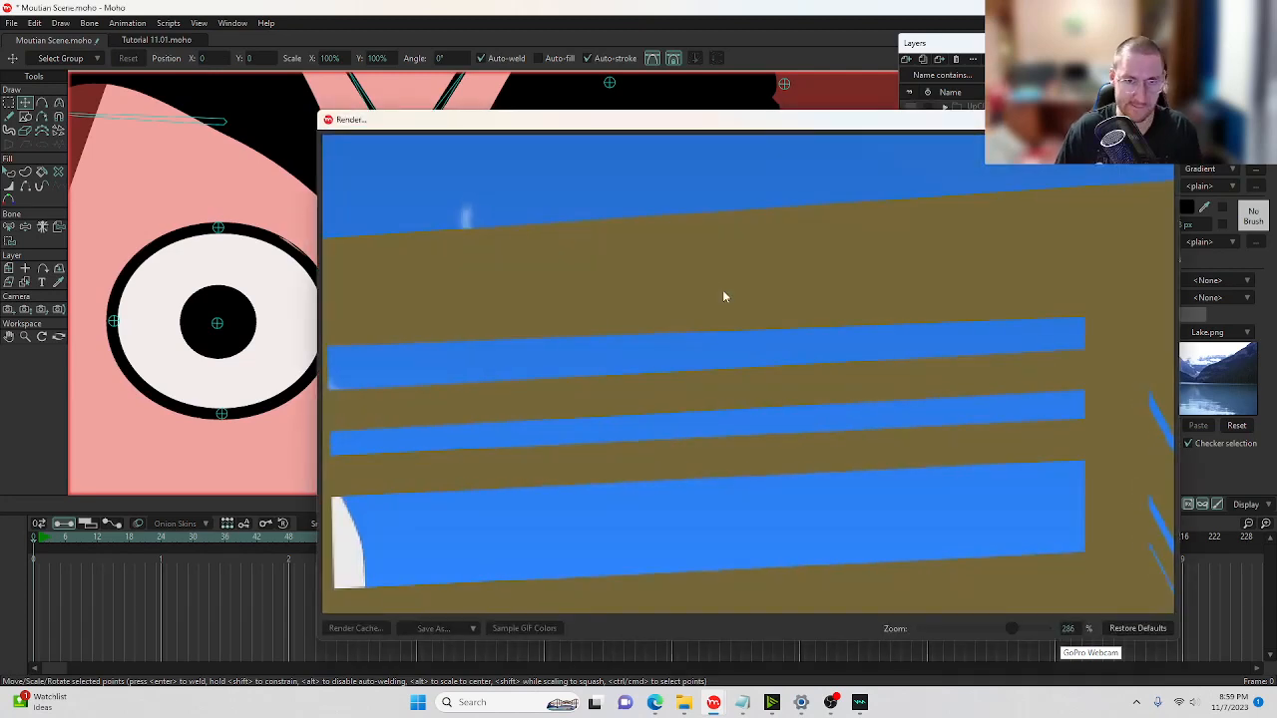
{"action": "scroll", "coordinate": [700, 211], "scroll_direction": "up", "scroll_amount": 3}
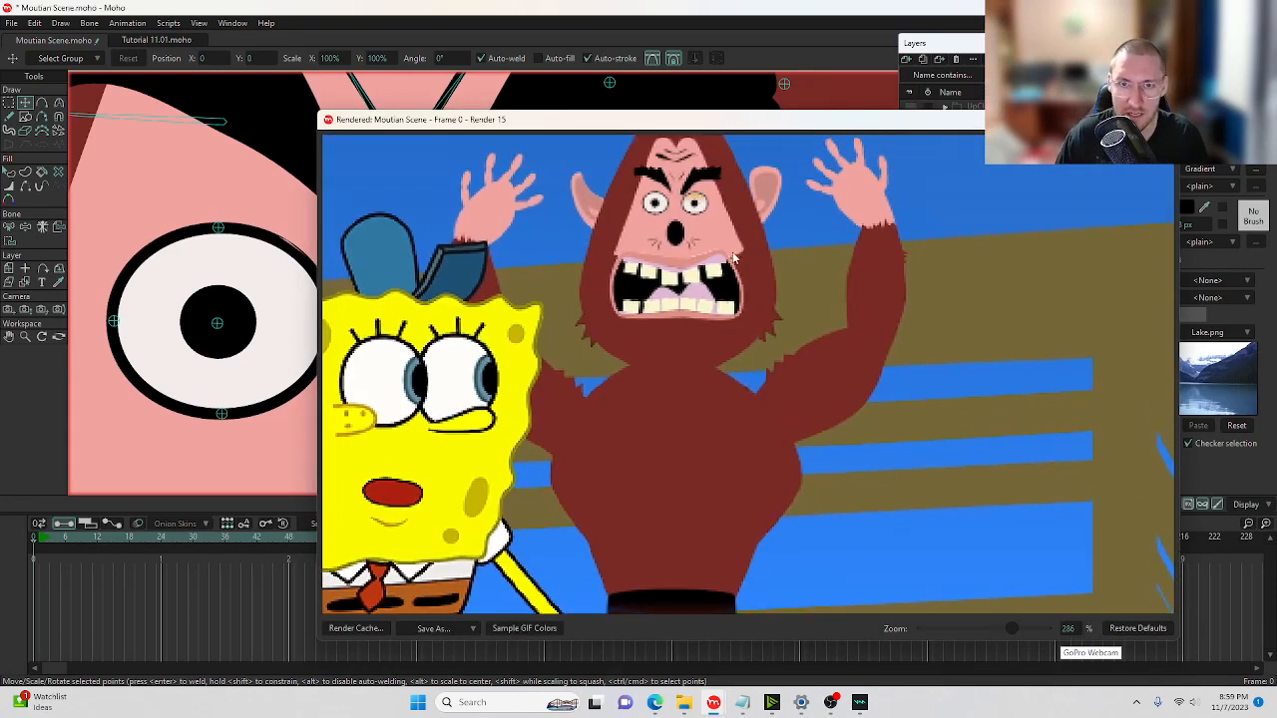
{"action": "key", "text": "Escape"}
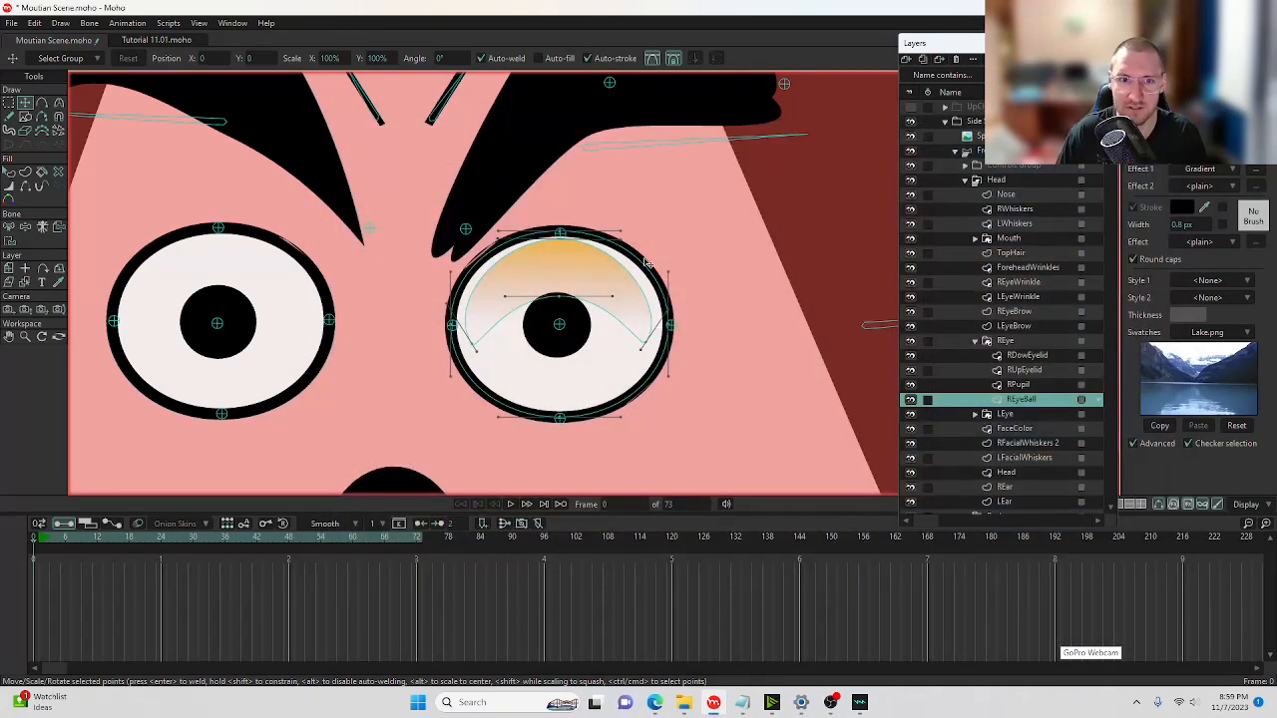
{"action": "scroll", "coordinate": [552, 297], "scroll_direction": "up", "scroll_amount": 3}
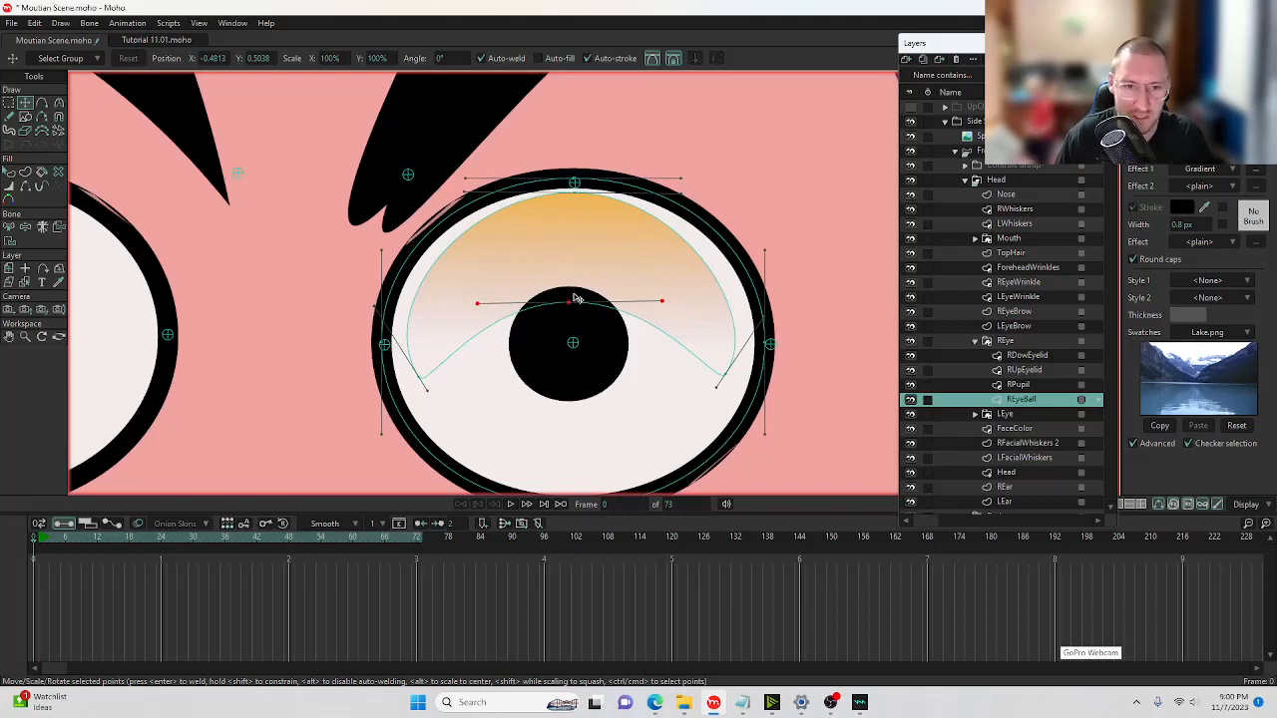
{"action": "scroll", "coordinate": [571, 329], "scroll_direction": "down", "scroll_amount": 3}
{"action": "scroll", "coordinate": [577, 336], "scroll_direction": "up", "scroll_amount": 4}
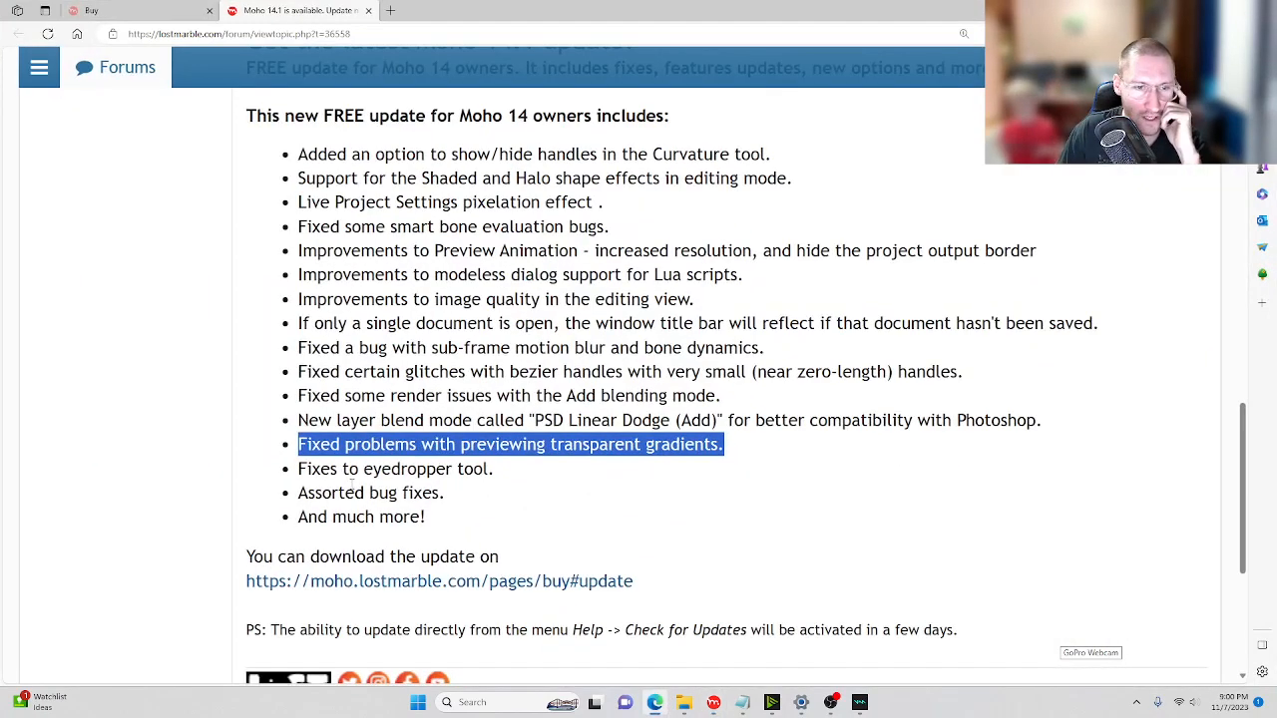
Highlight the eyedropper item in the browser's release notes and test it by sampling the eye white and the crescent's red handle as stroke color.
{"action": "left_click_drag", "start_coordinate": [299, 470], "coordinate": [496, 470]}
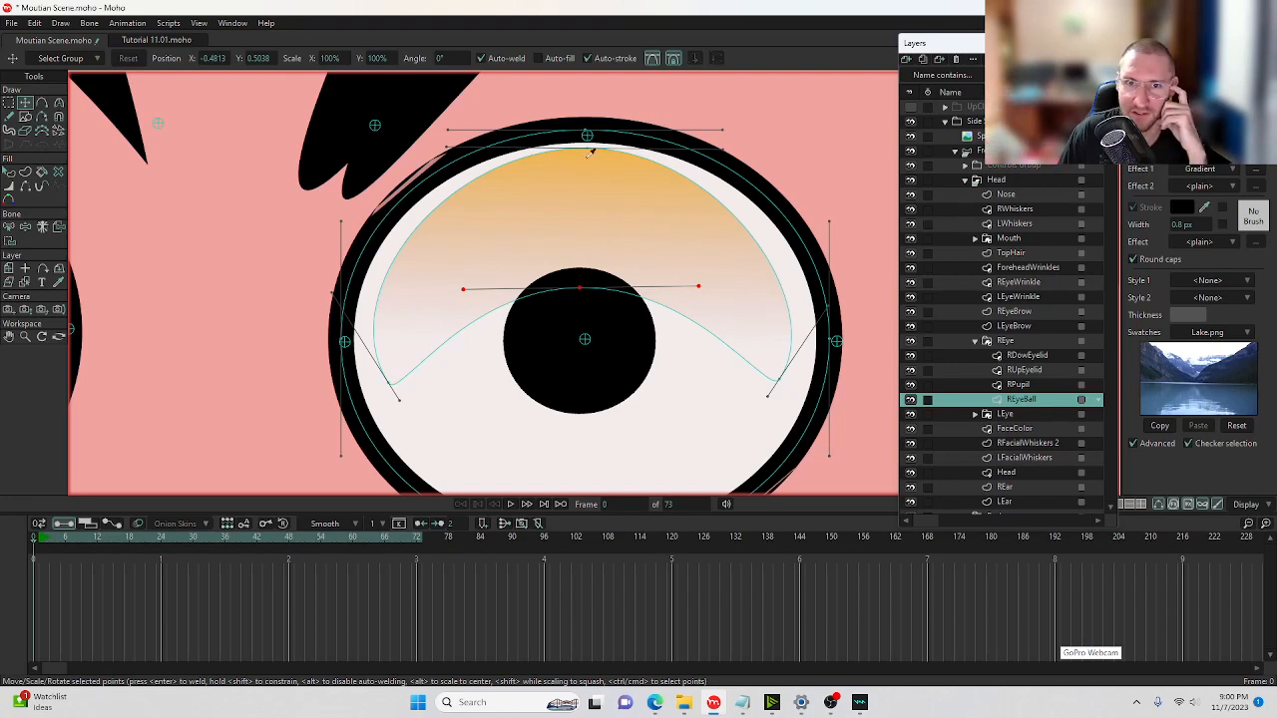
{"action": "scroll", "coordinate": [713, 218], "scroll_direction": "down", "scroll_amount": 5}
{"action": "left_click_drag", "start_coordinate": [728, 239], "coordinate": [564, 256]}
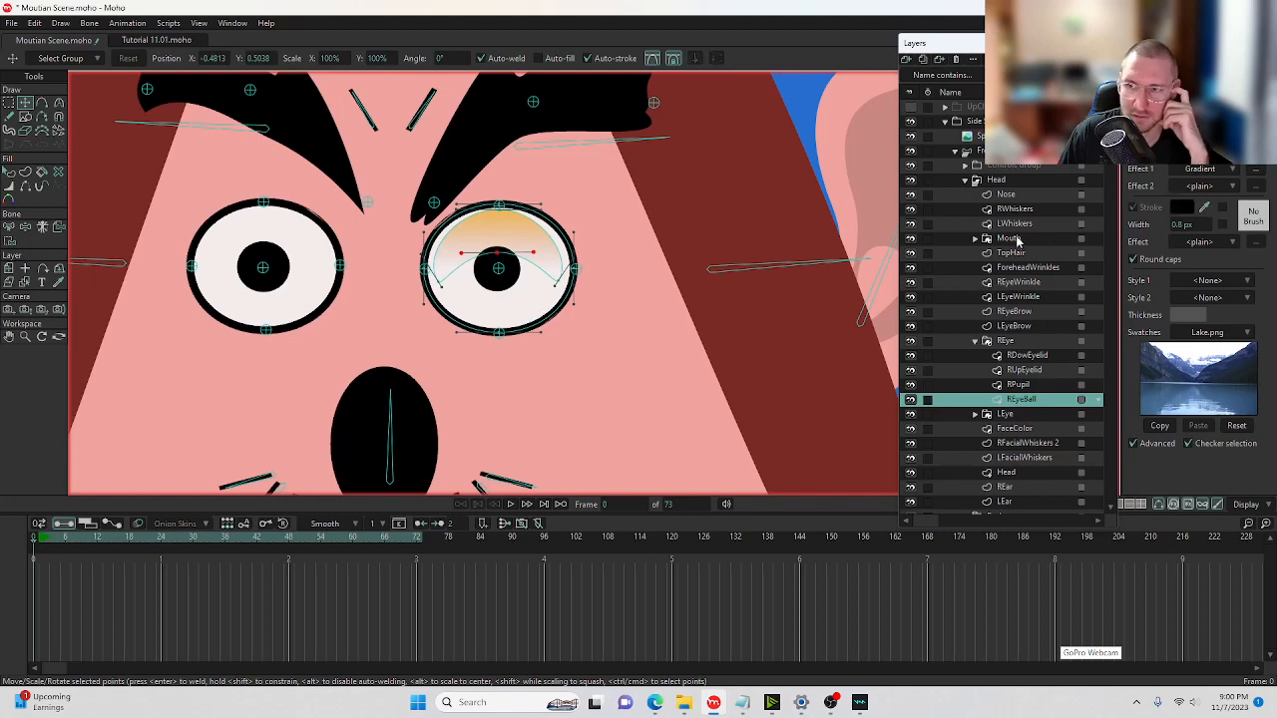
{"action": "left_click_drag", "start_coordinate": [1196, 210], "coordinate": [882, 177]}
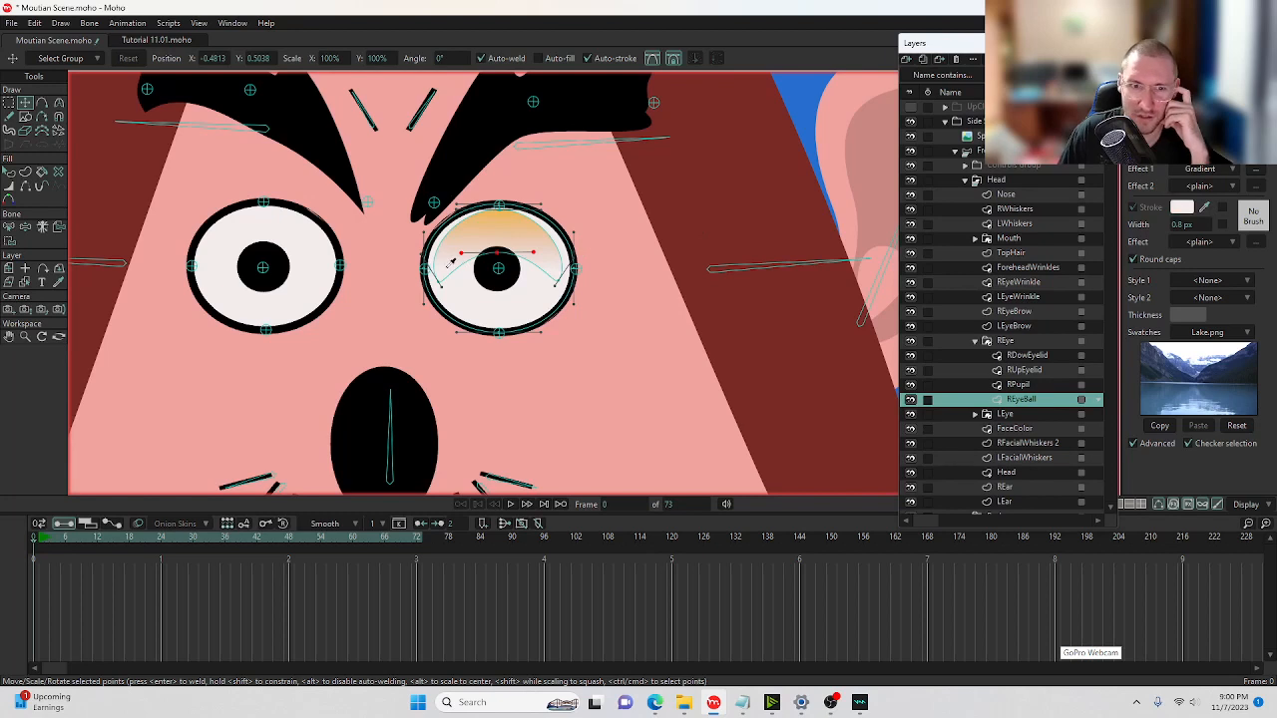
{"action": "mouse_move", "coordinate": [446, 269]}
{"action": "left_mouse_down"}
{"action": "mouse_move", "coordinate": [492, 217]}
{"action": "mouse_move", "coordinate": [554, 264]}
{"action": "mouse_move", "coordinate": [538, 248]}
{"action": "left_mouse_up"}
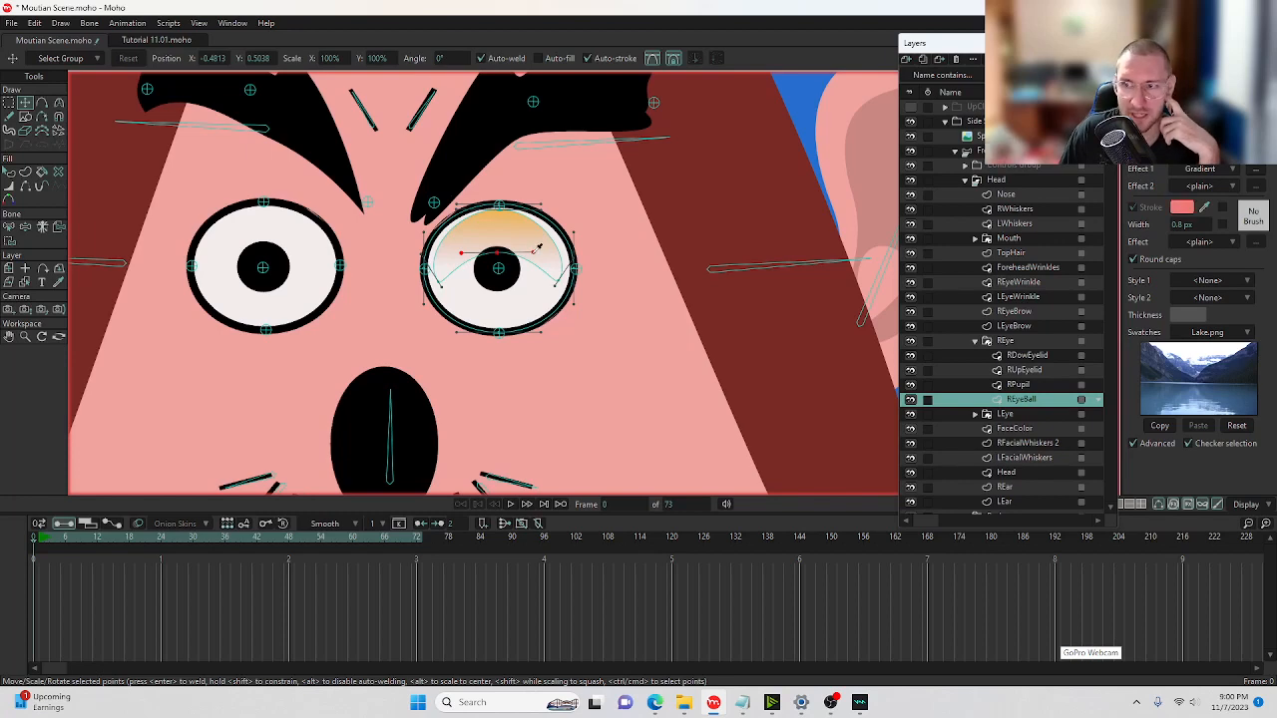
{"action": "scroll", "coordinate": [547, 255], "scroll_direction": "down", "scroll_amount": 5}
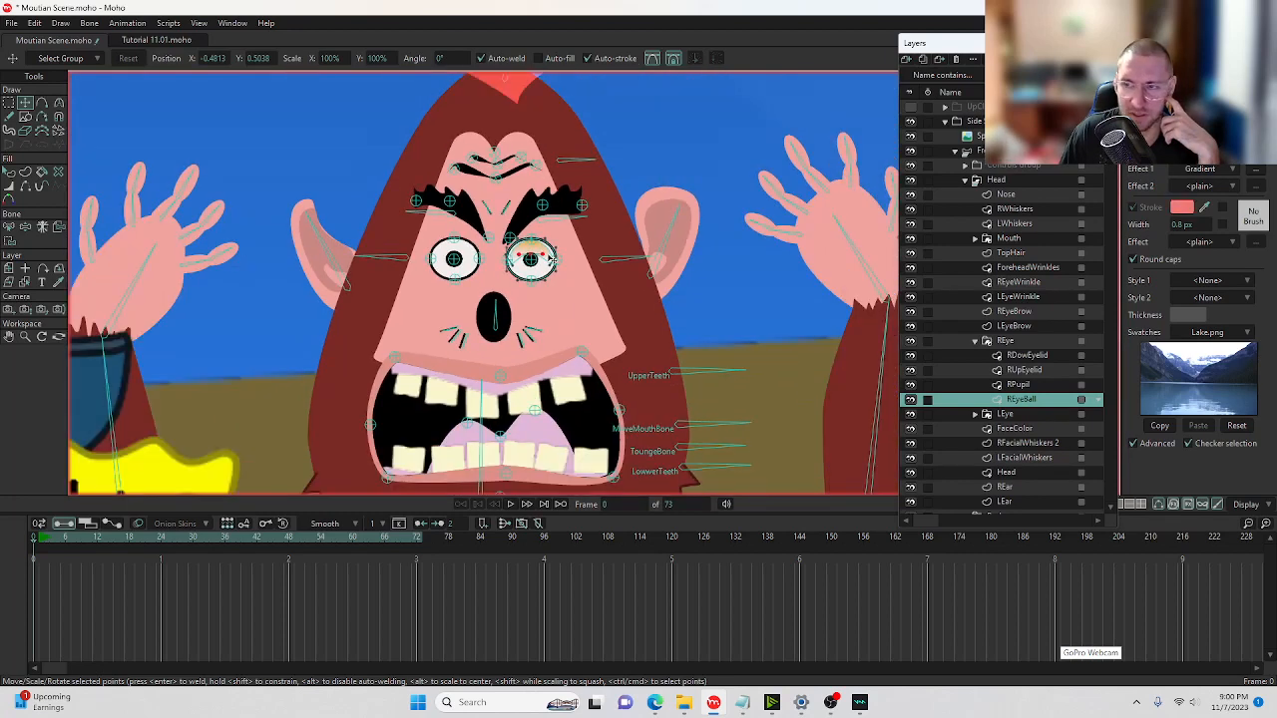
{"action": "scroll", "coordinate": [547, 257], "scroll_direction": "up", "scroll_amount": 10}
{"action": "scroll", "coordinate": [509, 209], "scroll_direction": "down", "scroll_amount": 4}
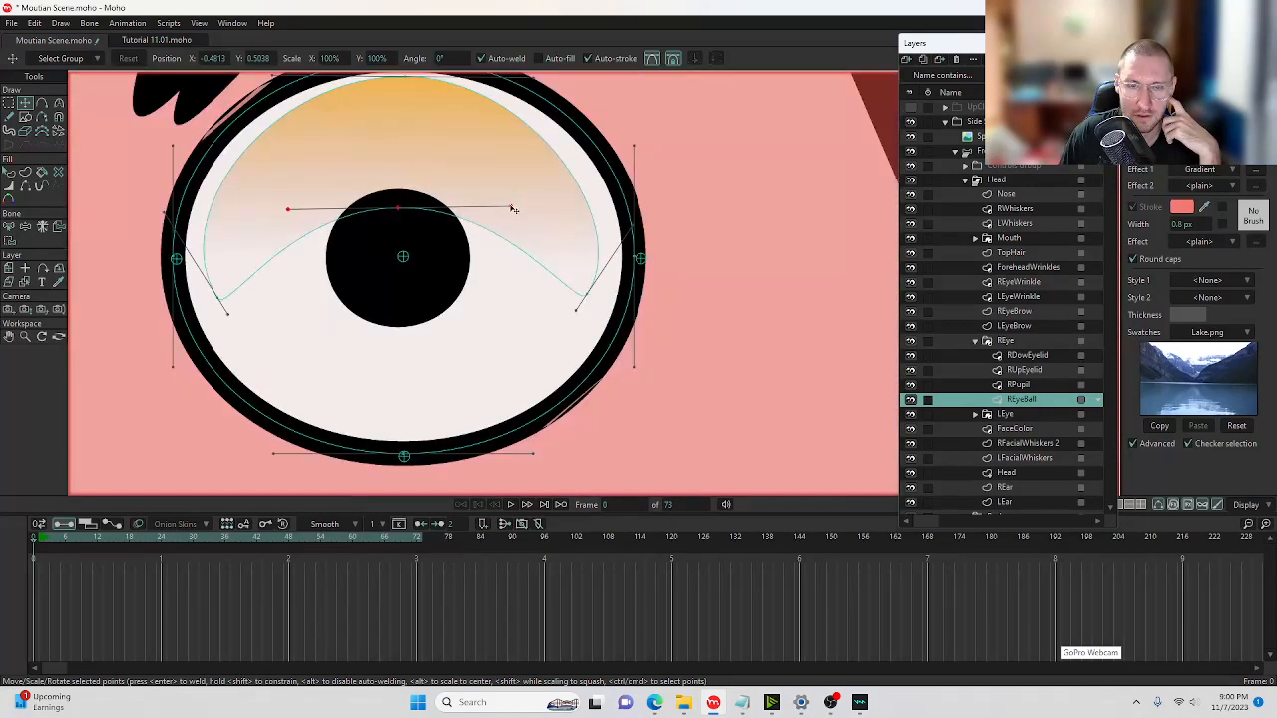
{"action": "scroll", "coordinate": [513, 208], "scroll_direction": "down", "scroll_amount": 5}
{"action": "scroll", "coordinate": [638, 340], "scroll_direction": "up", "scroll_amount": 4}
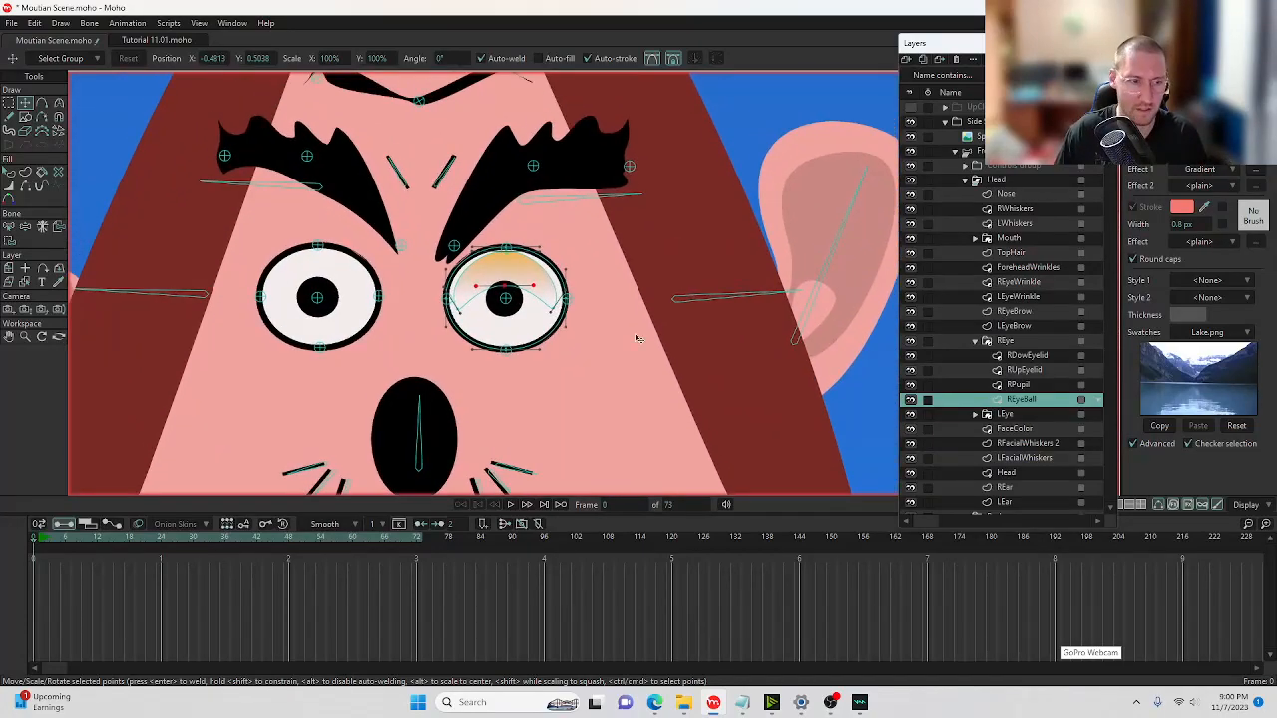
Switch to the browser, highlight the last two release-note items and open the update download link in a new tab.
{"action": "left_click", "coordinate": [654, 702]}
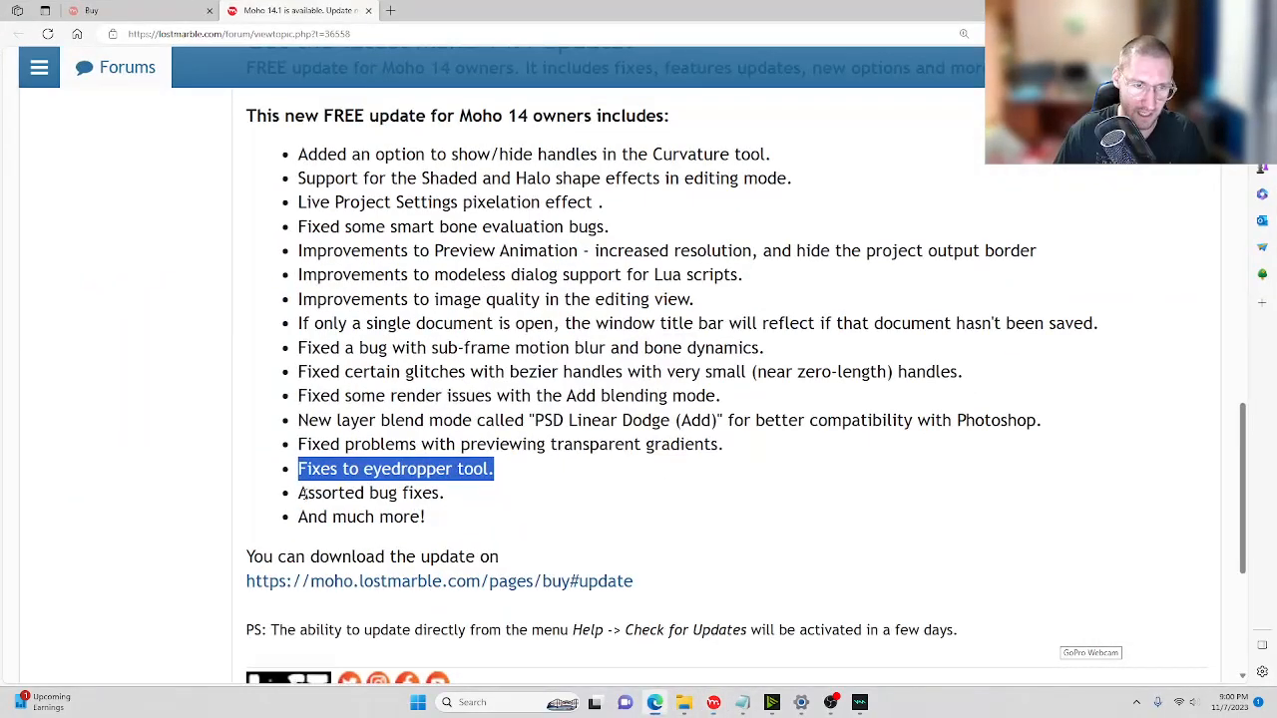
{"action": "left_click_drag", "start_coordinate": [301, 493], "coordinate": [450, 519]}
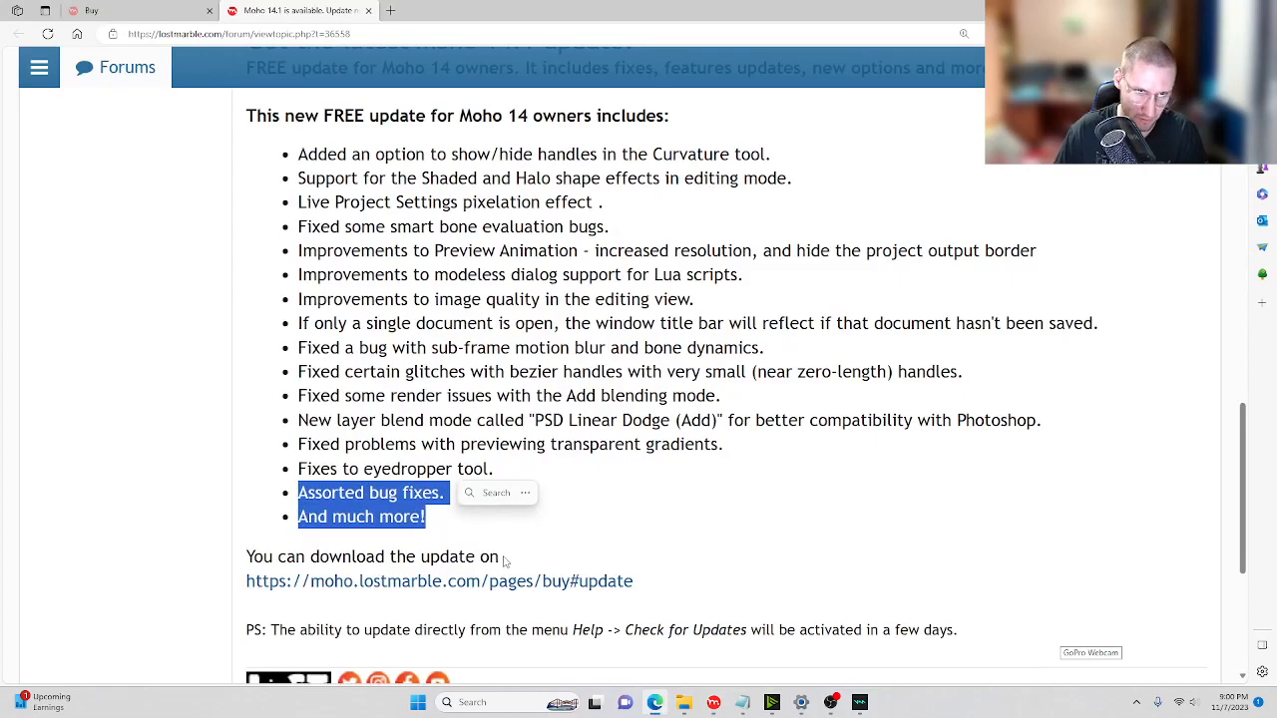
{"action": "middle_click", "coordinate": [576, 593]}
{"action": "scroll", "coordinate": [584, 592], "scroll_direction": "up", "scroll_amount": 3}
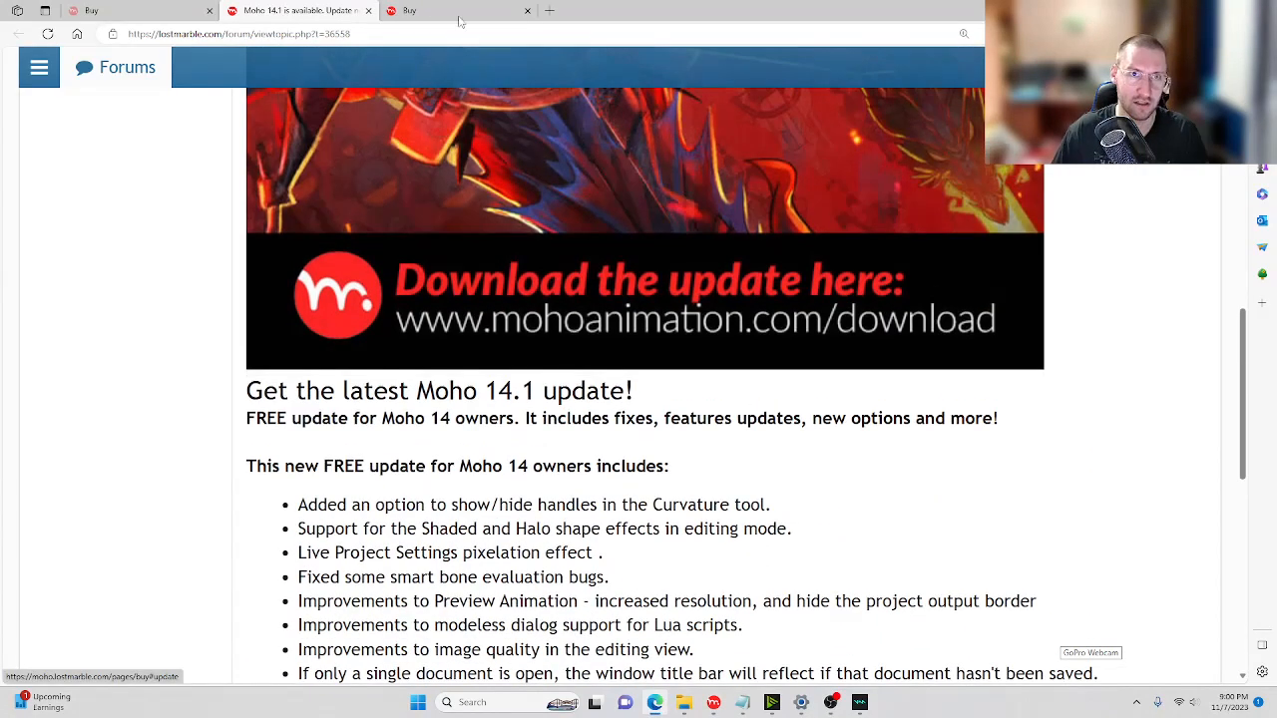
{"action": "left_click", "coordinate": [438, 10]}
{"action": "scroll", "coordinate": [456, 351], "scroll_direction": "down", "scroll_amount": 8}
{"action": "scroll", "coordinate": [648, 264], "scroll_direction": "up", "scroll_amount": 3}
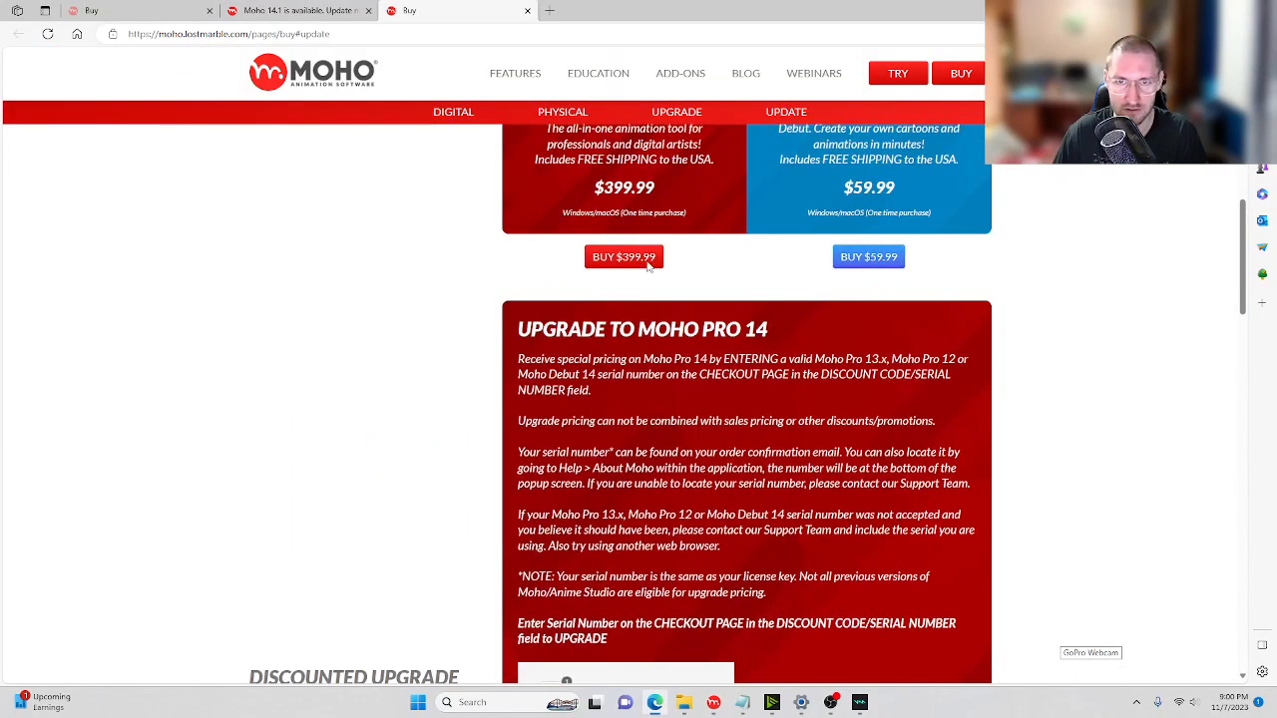
Go through the Moho home page to the Buy page and locate the free Moho 14 update downloads for Macintosh and Windows.
{"action": "left_click_drag", "start_coordinate": [258, 32], "coordinate": [337, 33]}
{"action": "left_click", "coordinate": [421, 48]}
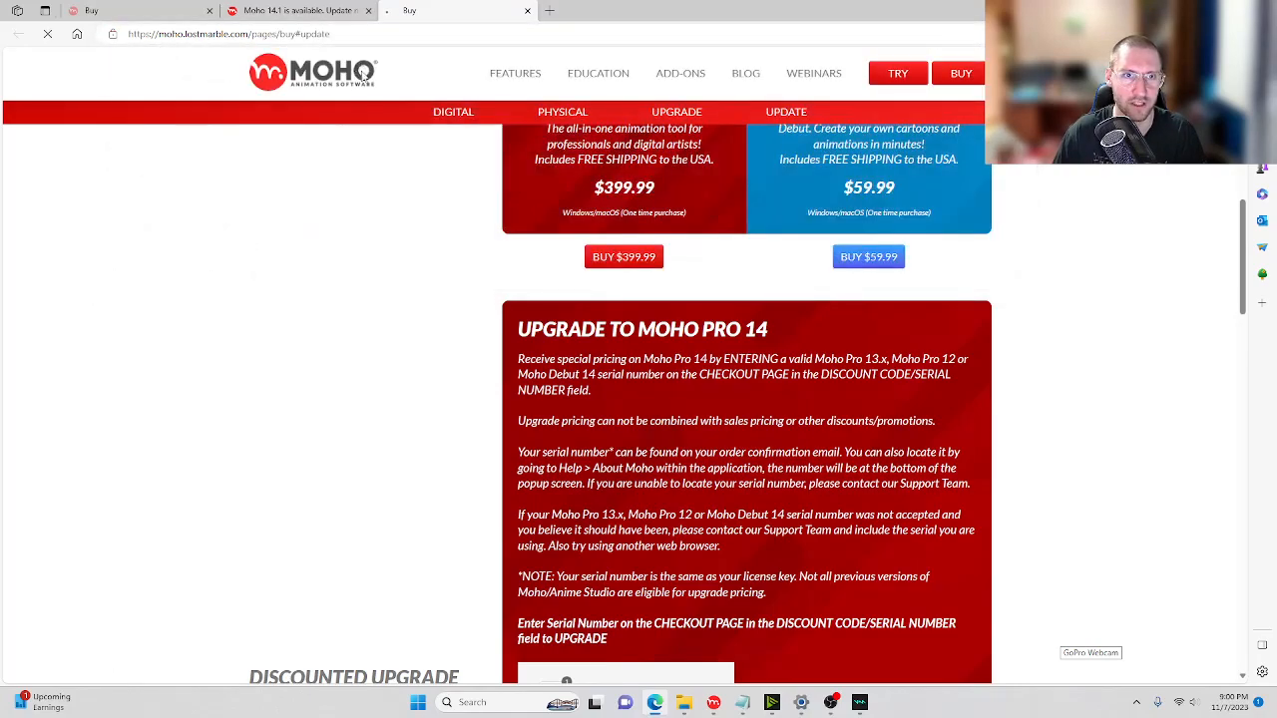
{"action": "left_click", "coordinate": [359, 70]}
{"action": "left_click", "coordinate": [958, 94]}
{"action": "scroll", "coordinate": [667, 411], "scroll_direction": "down", "scroll_amount": 1}
{"action": "scroll", "coordinate": [666, 411], "scroll_direction": "down", "scroll_amount": 10}
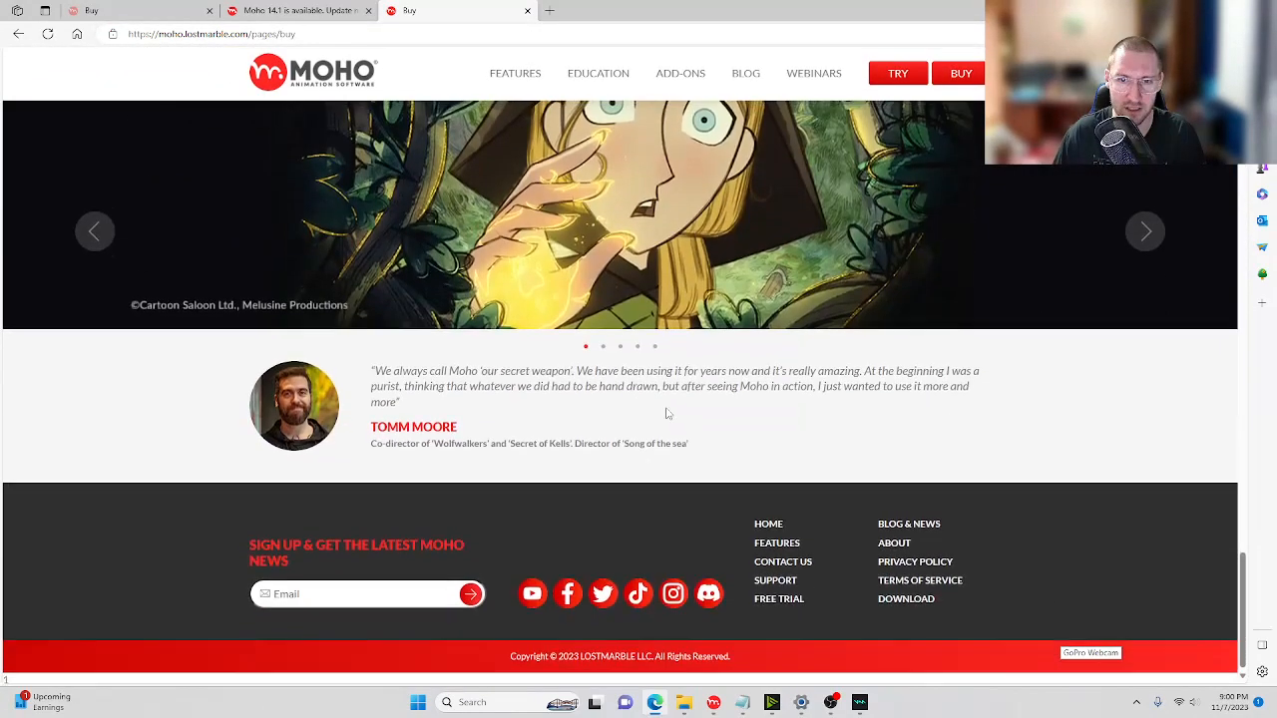
{"action": "scroll", "coordinate": [668, 414], "scroll_direction": "down", "scroll_amount": 4}
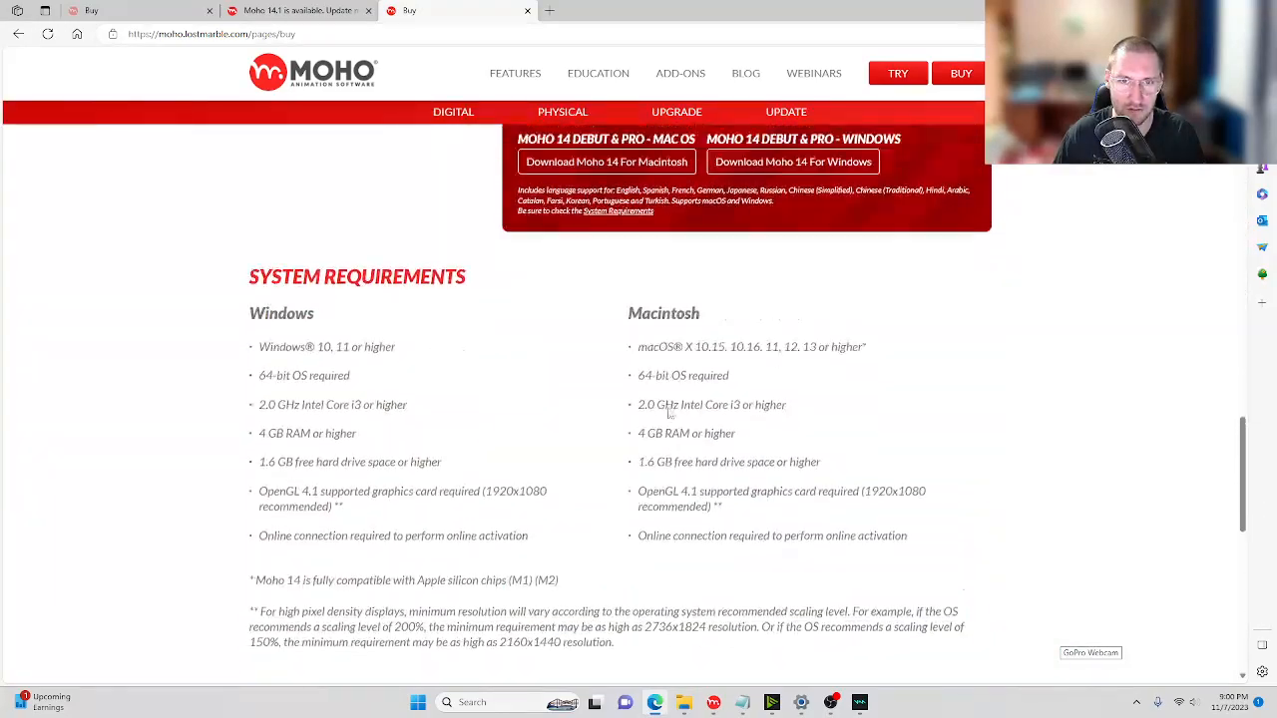
{"action": "scroll", "coordinate": [649, 399], "scroll_direction": "up", "scroll_amount": 3}
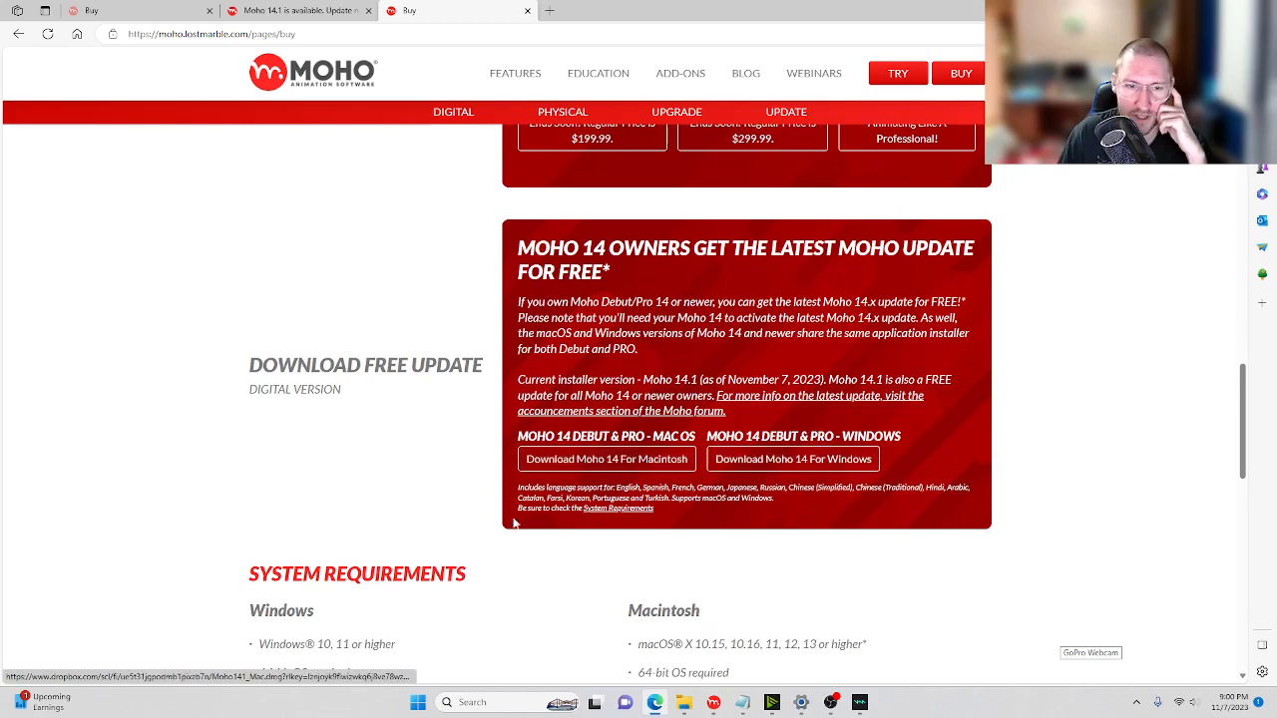
Close the newly opened Buy page and view the end of the Moho 14.1 forum post.
{"action": "middle_click", "coordinate": [413, 10]}
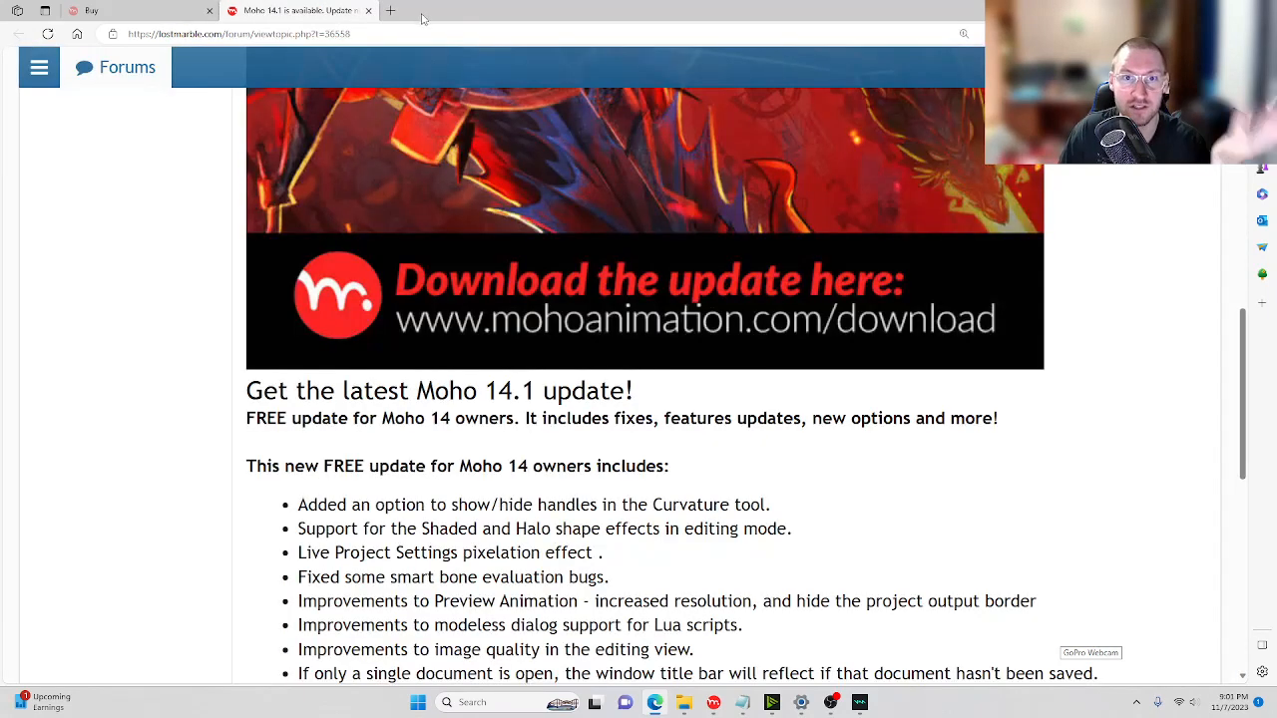
{"action": "scroll", "coordinate": [580, 458], "scroll_direction": "down", "scroll_amount": 6}
{"action": "scroll", "coordinate": [580, 458], "scroll_direction": "down", "scroll_amount": 1}
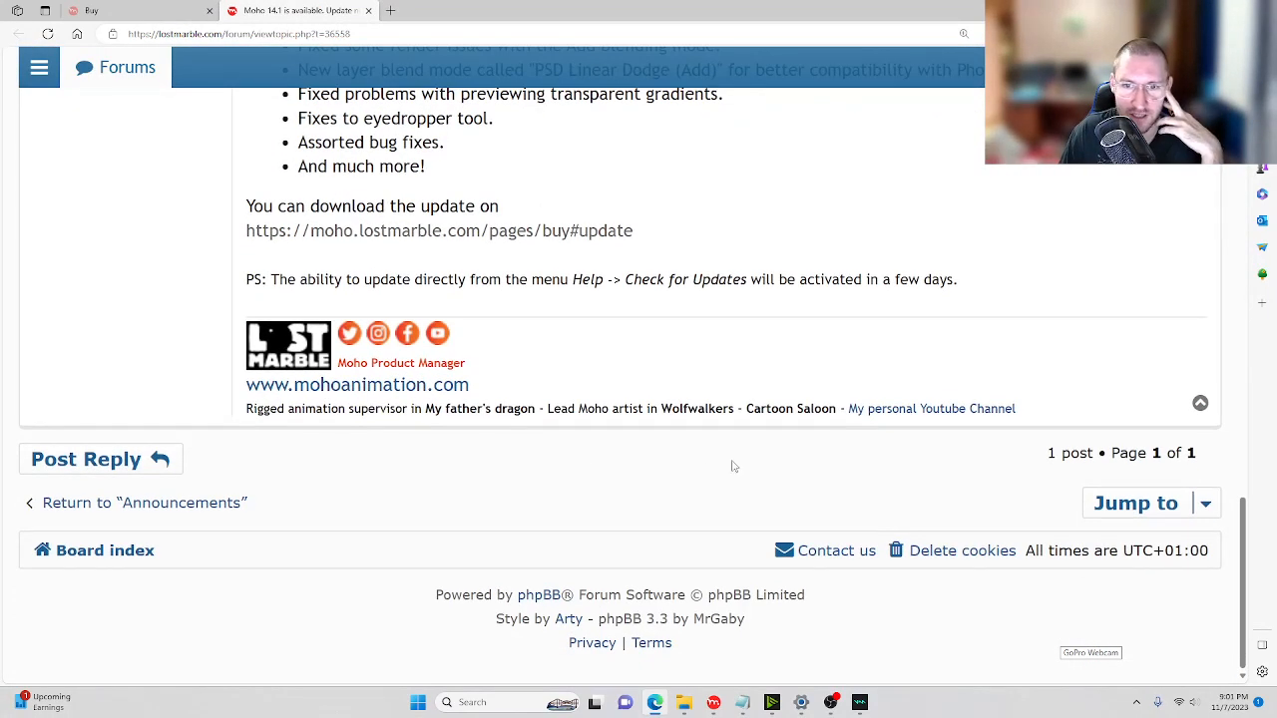
Close the forum post's browser tab and switch to OBS Studio.
{"action": "left_click", "coordinate": [1162, 10]}
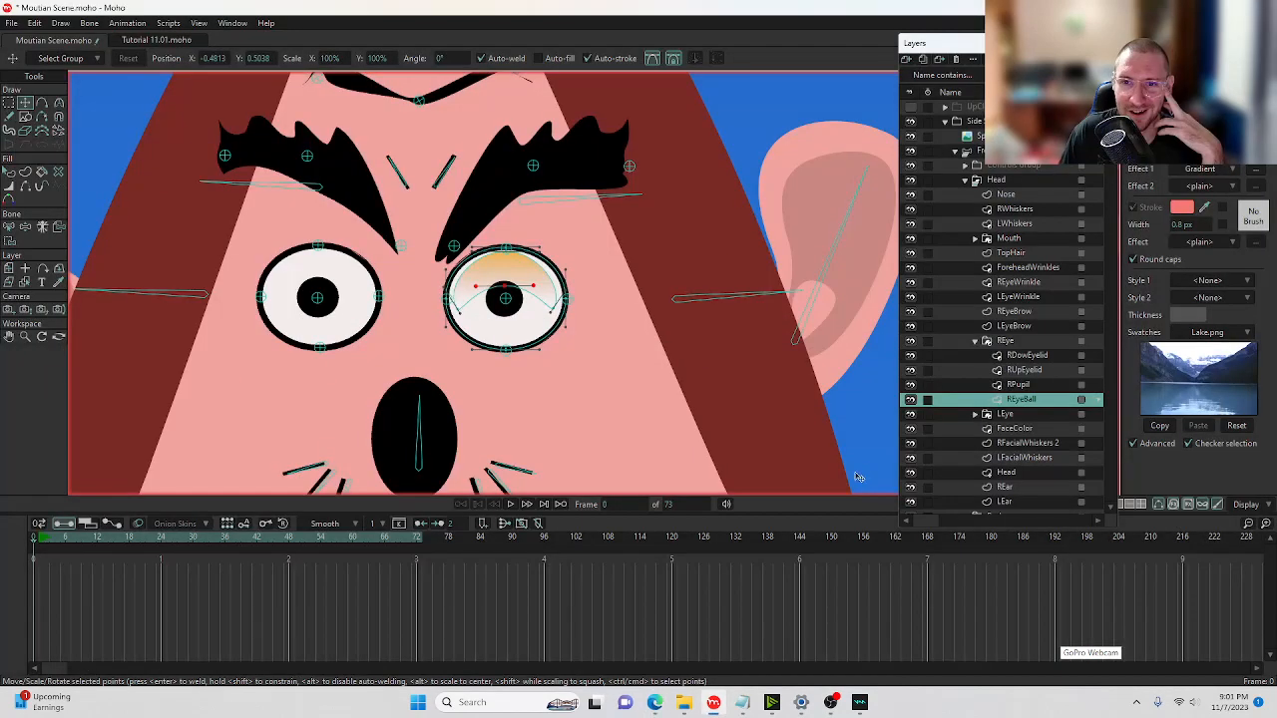
{"action": "left_click", "coordinate": [660, 700]}
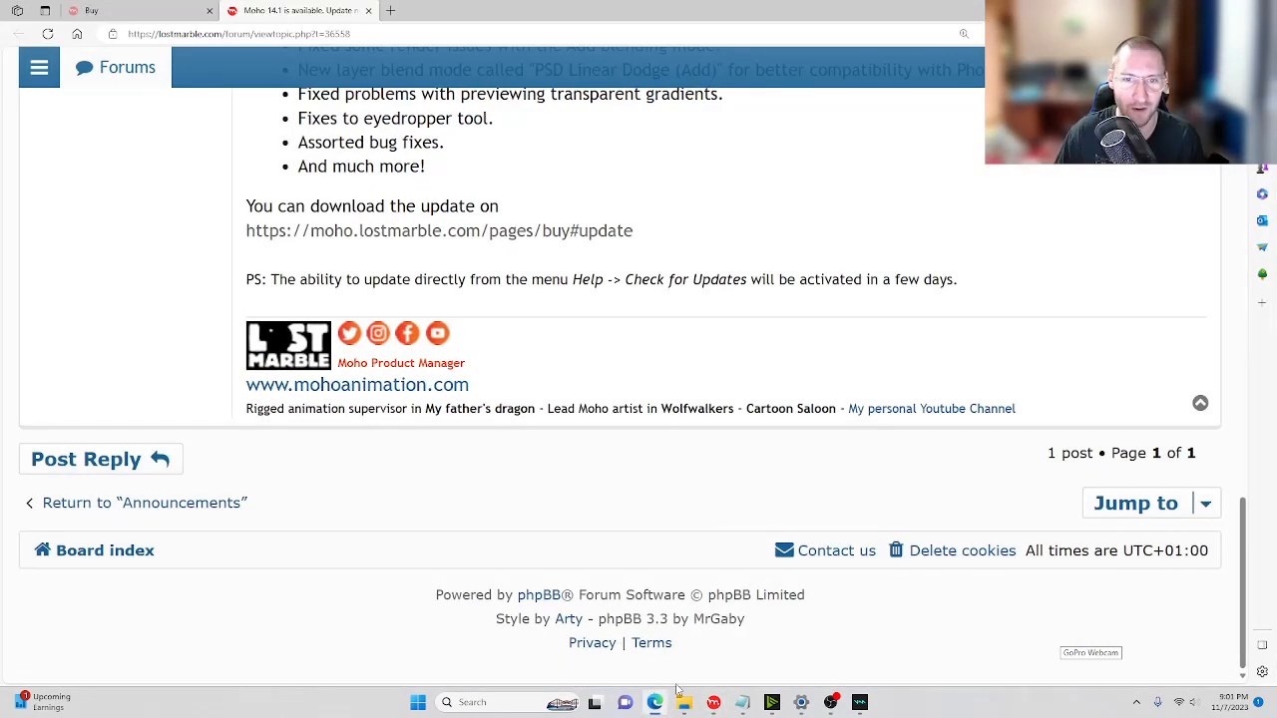
{"action": "left_click", "coordinate": [368, 10]}
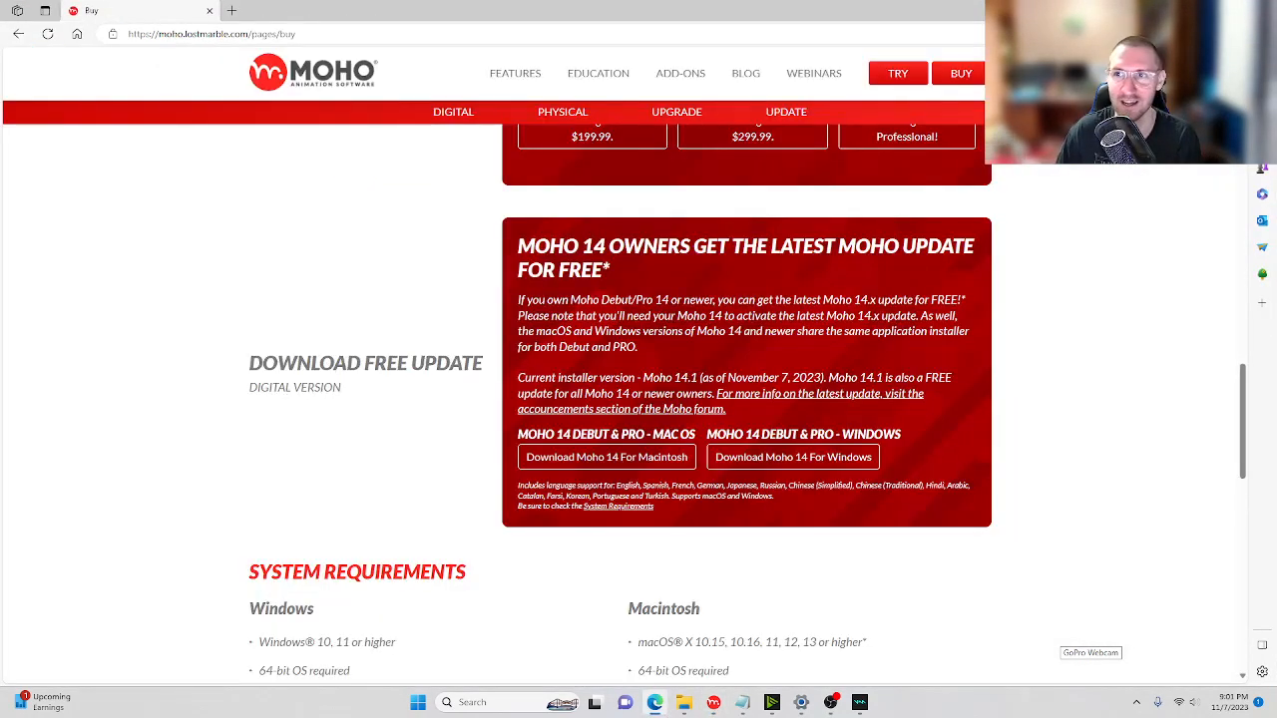
{"action": "left_click", "coordinate": [1163, 10]}
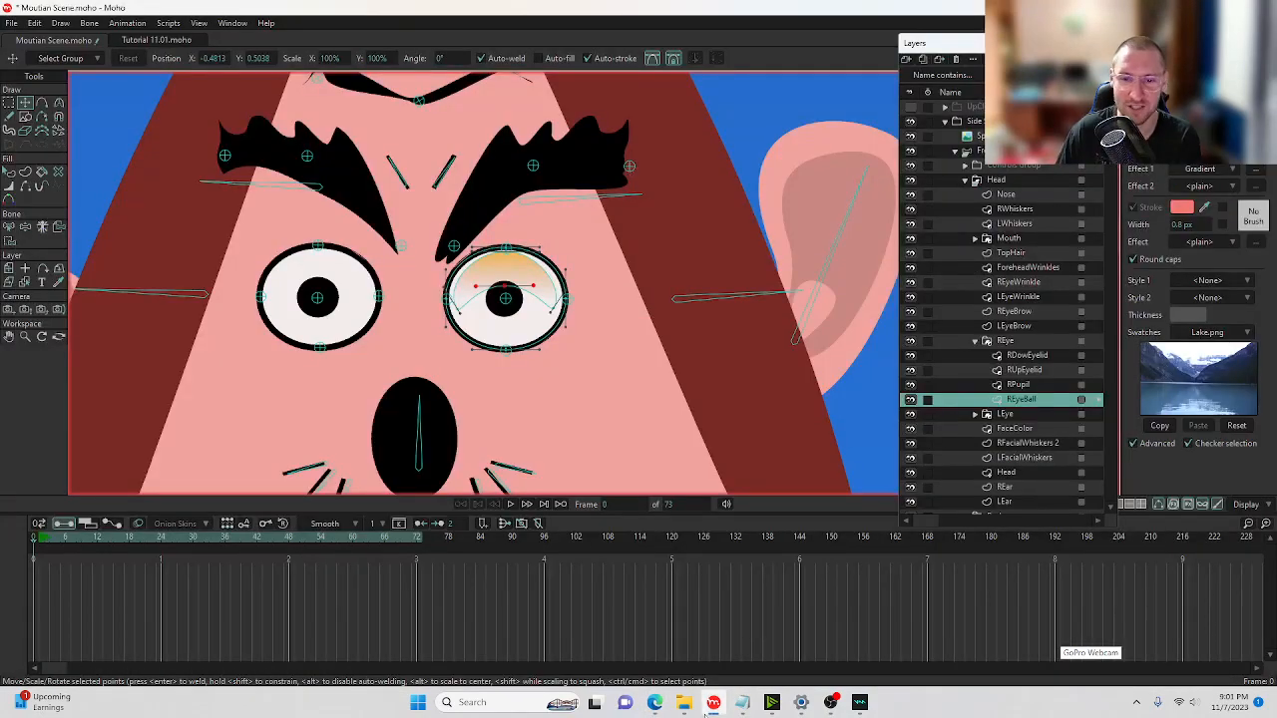
{"action": "left_click", "coordinate": [655, 702]}
{"action": "left_click", "coordinate": [832, 703]}
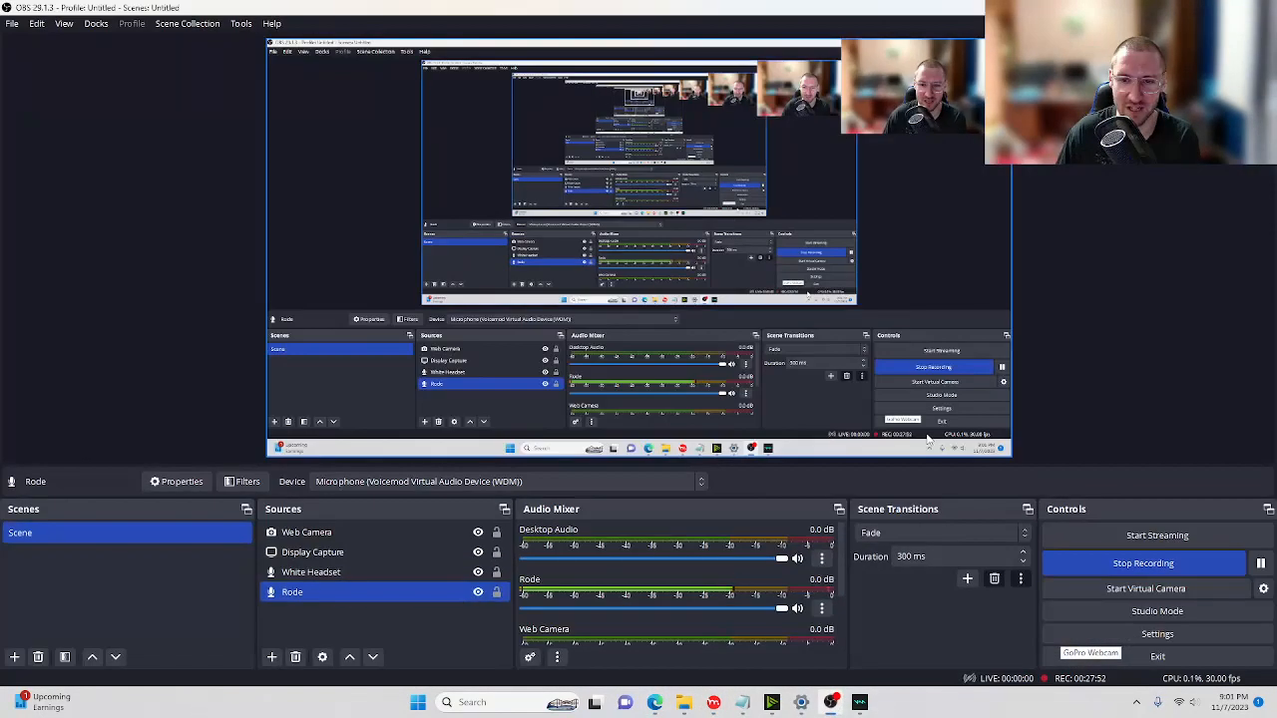